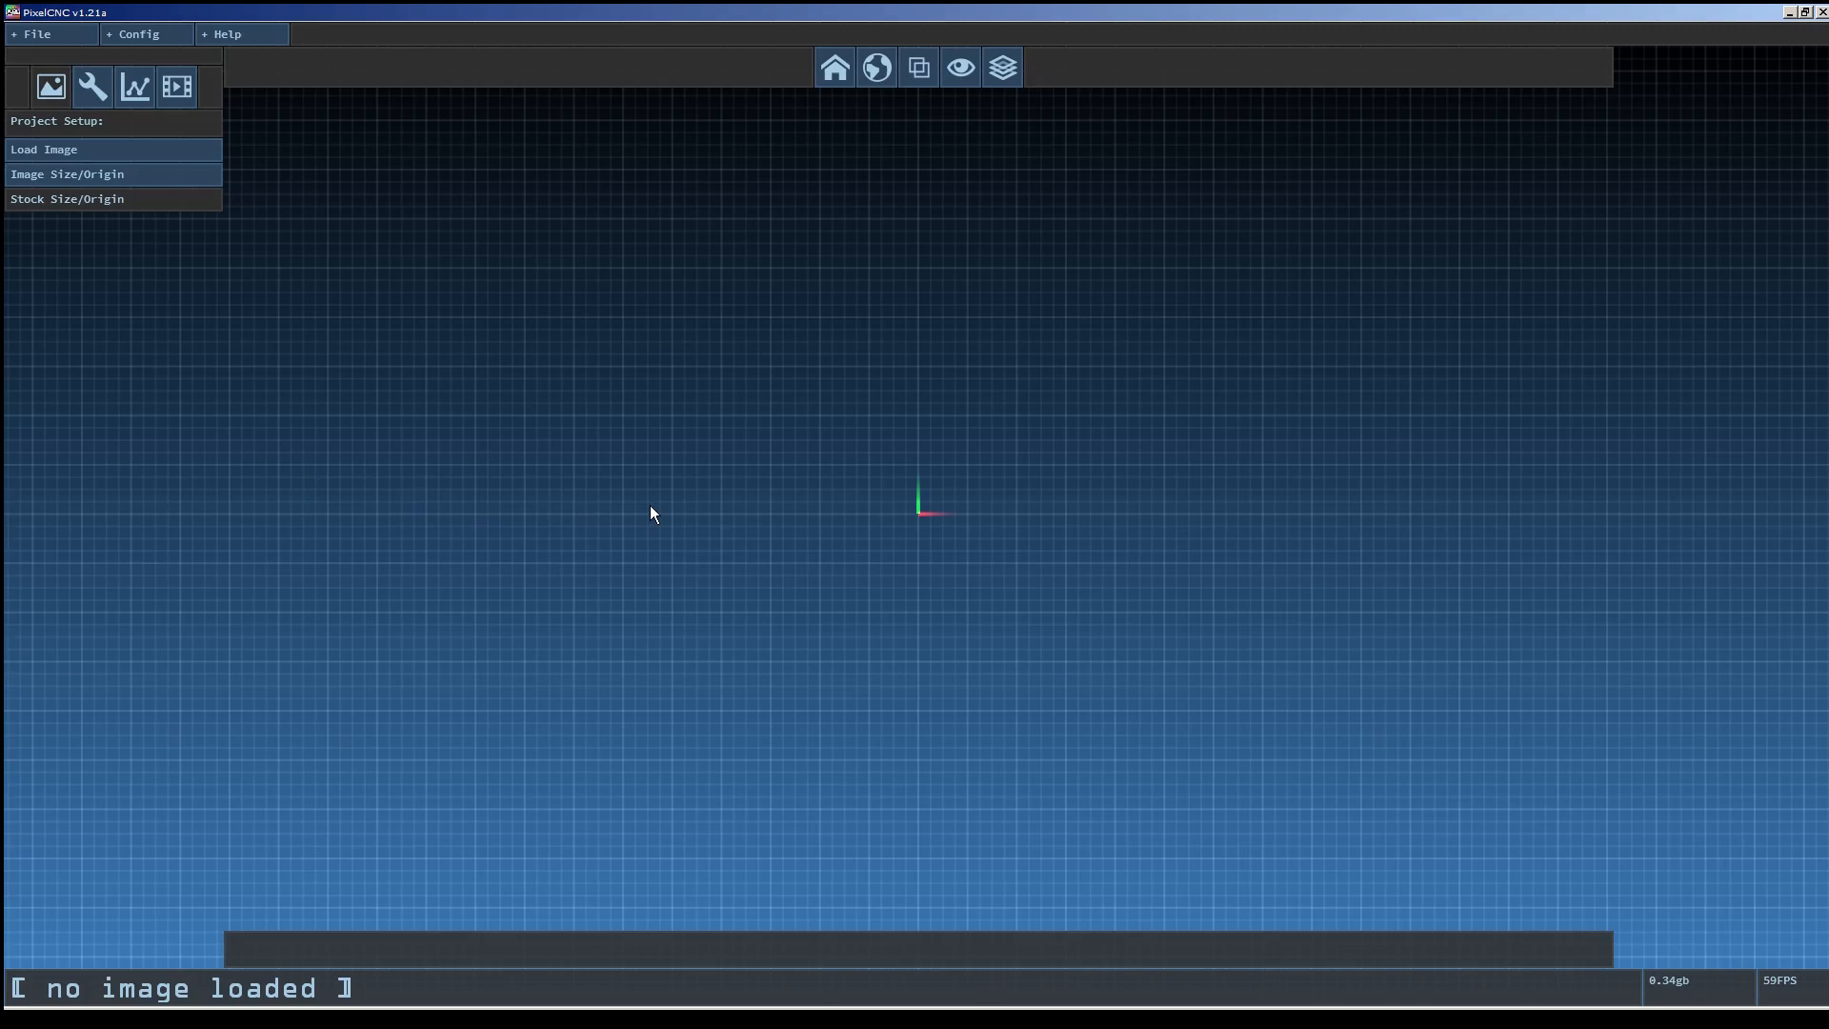
Browse the project setup, cutting tools, CNC simulation and milling operations panels.
{"action": "left_click", "coordinate": [92, 88]}
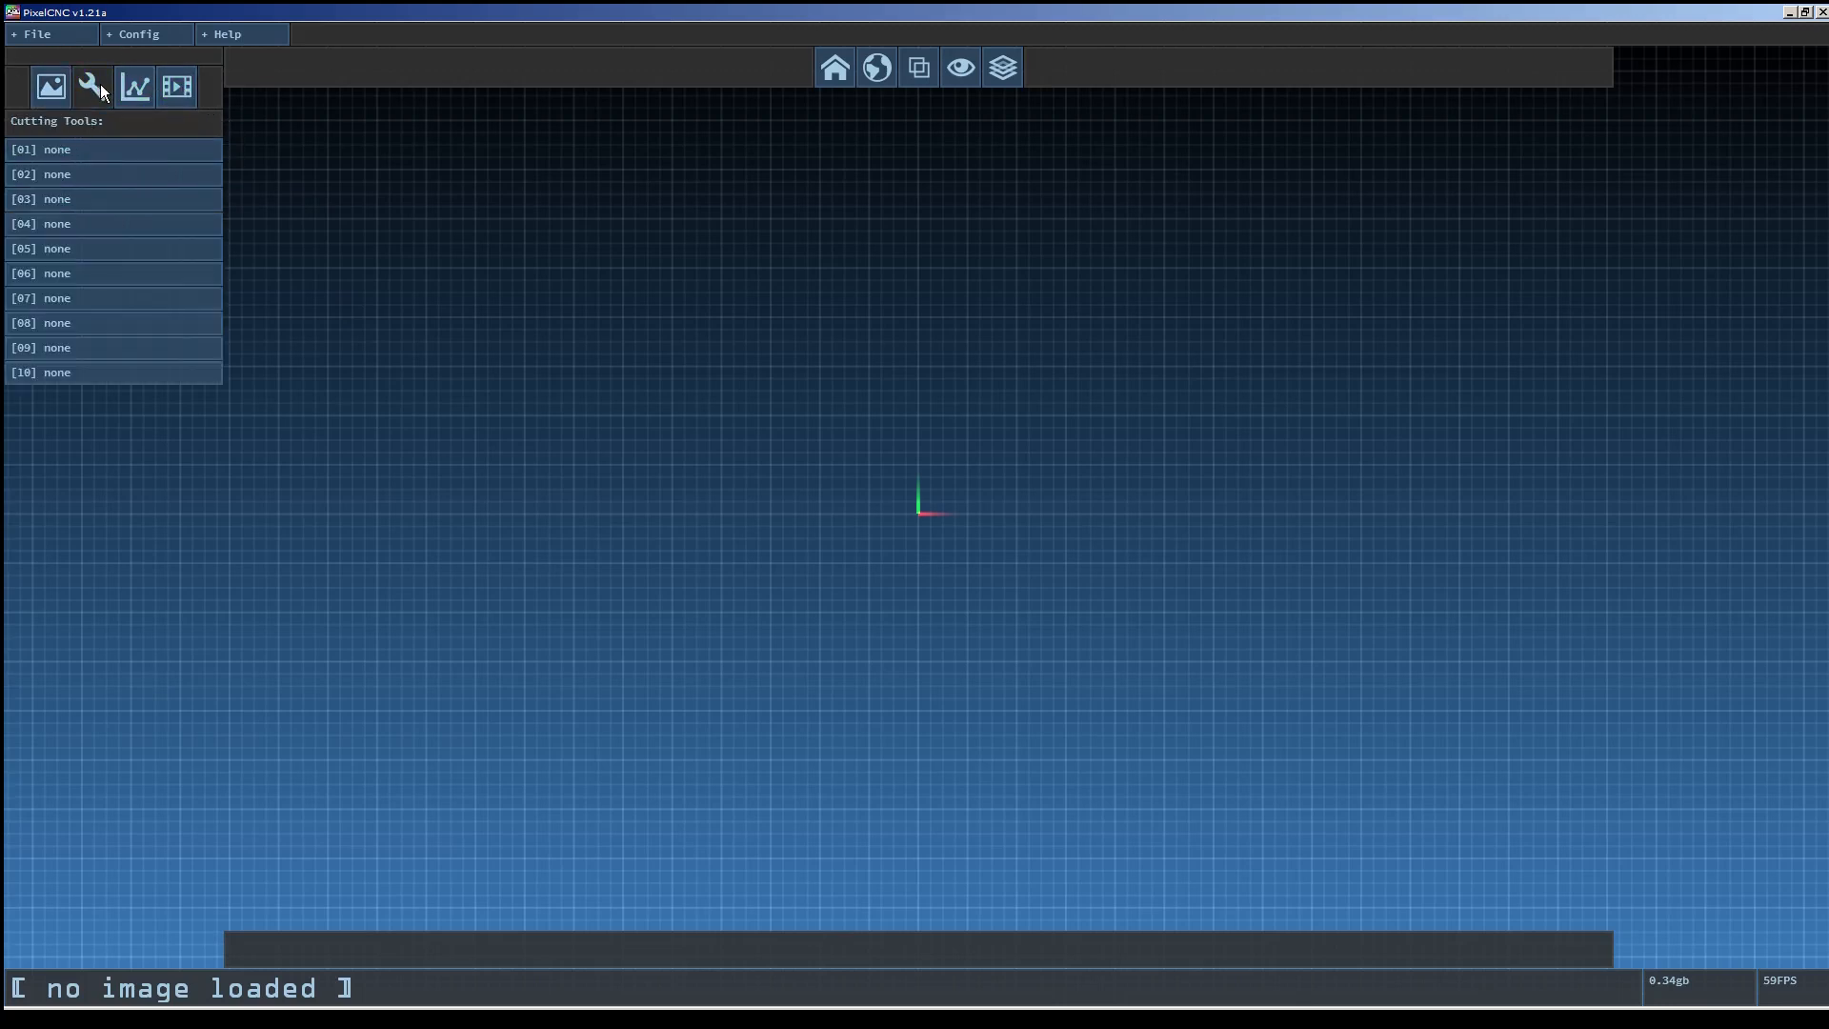
{"action": "left_click", "coordinate": [135, 87]}
{"action": "left_click", "coordinate": [173, 91]}
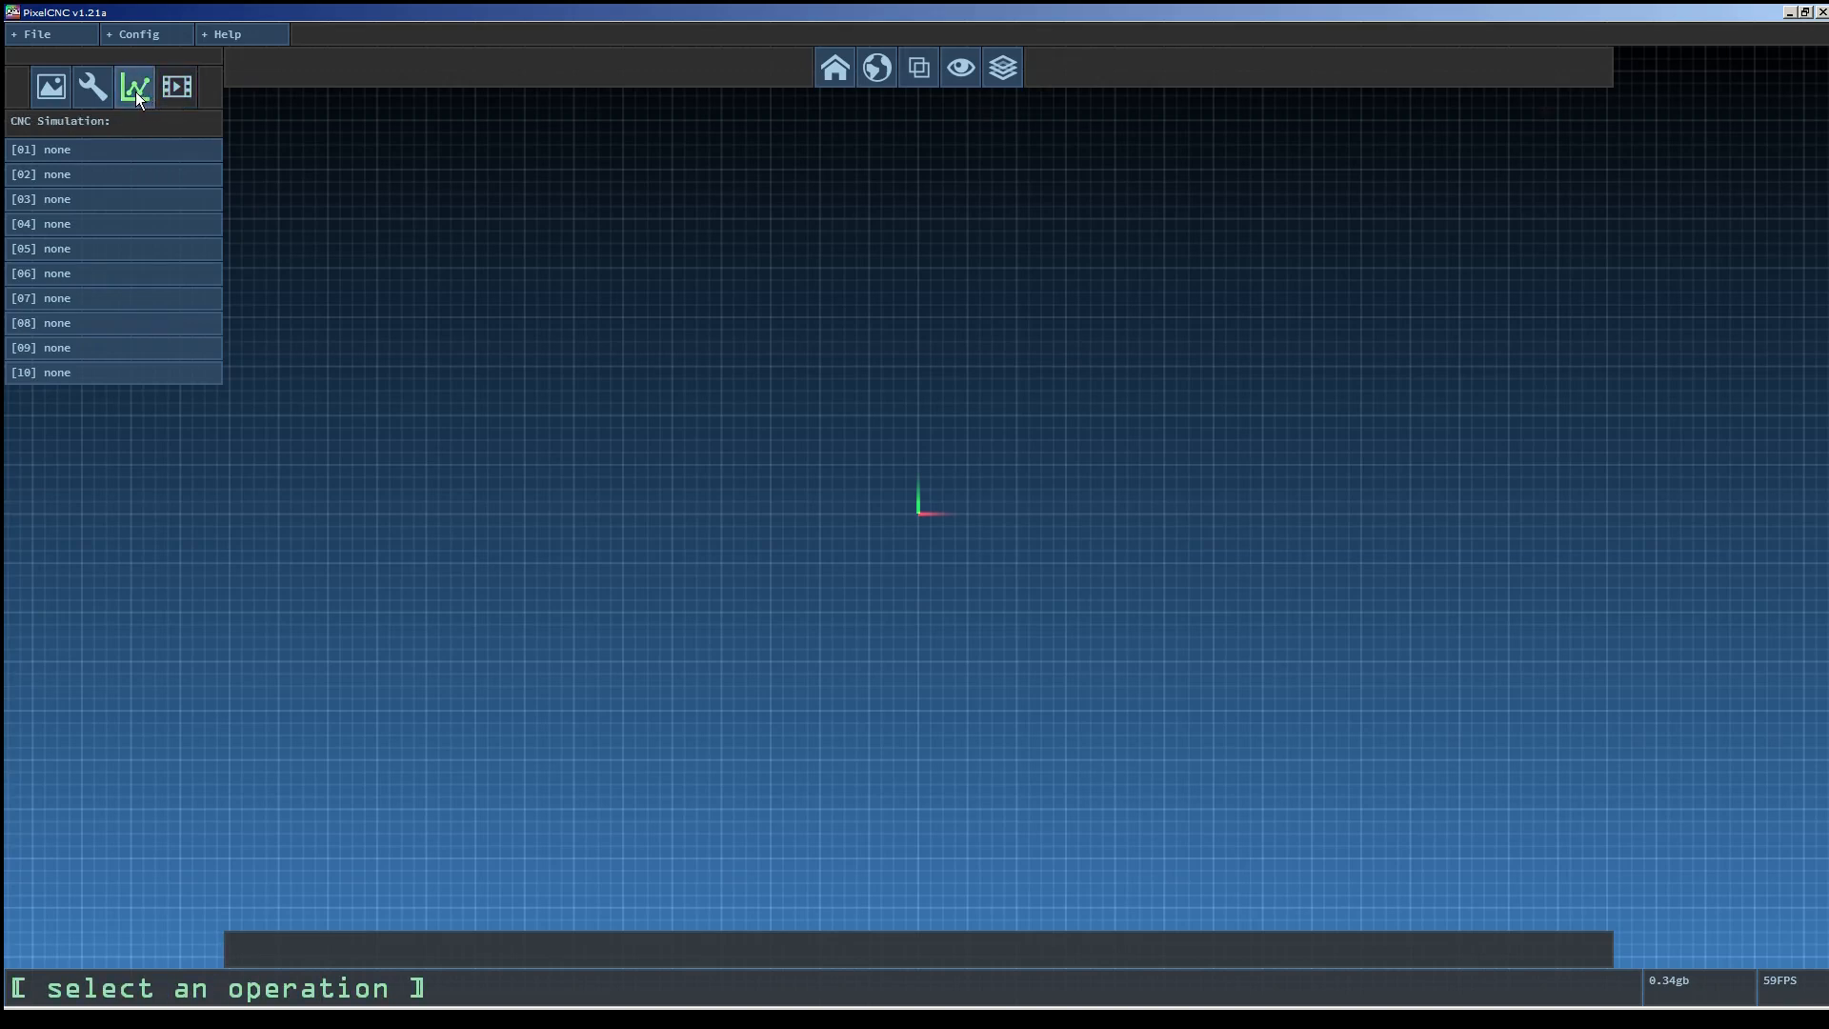
{"action": "left_click", "coordinate": [61, 88]}
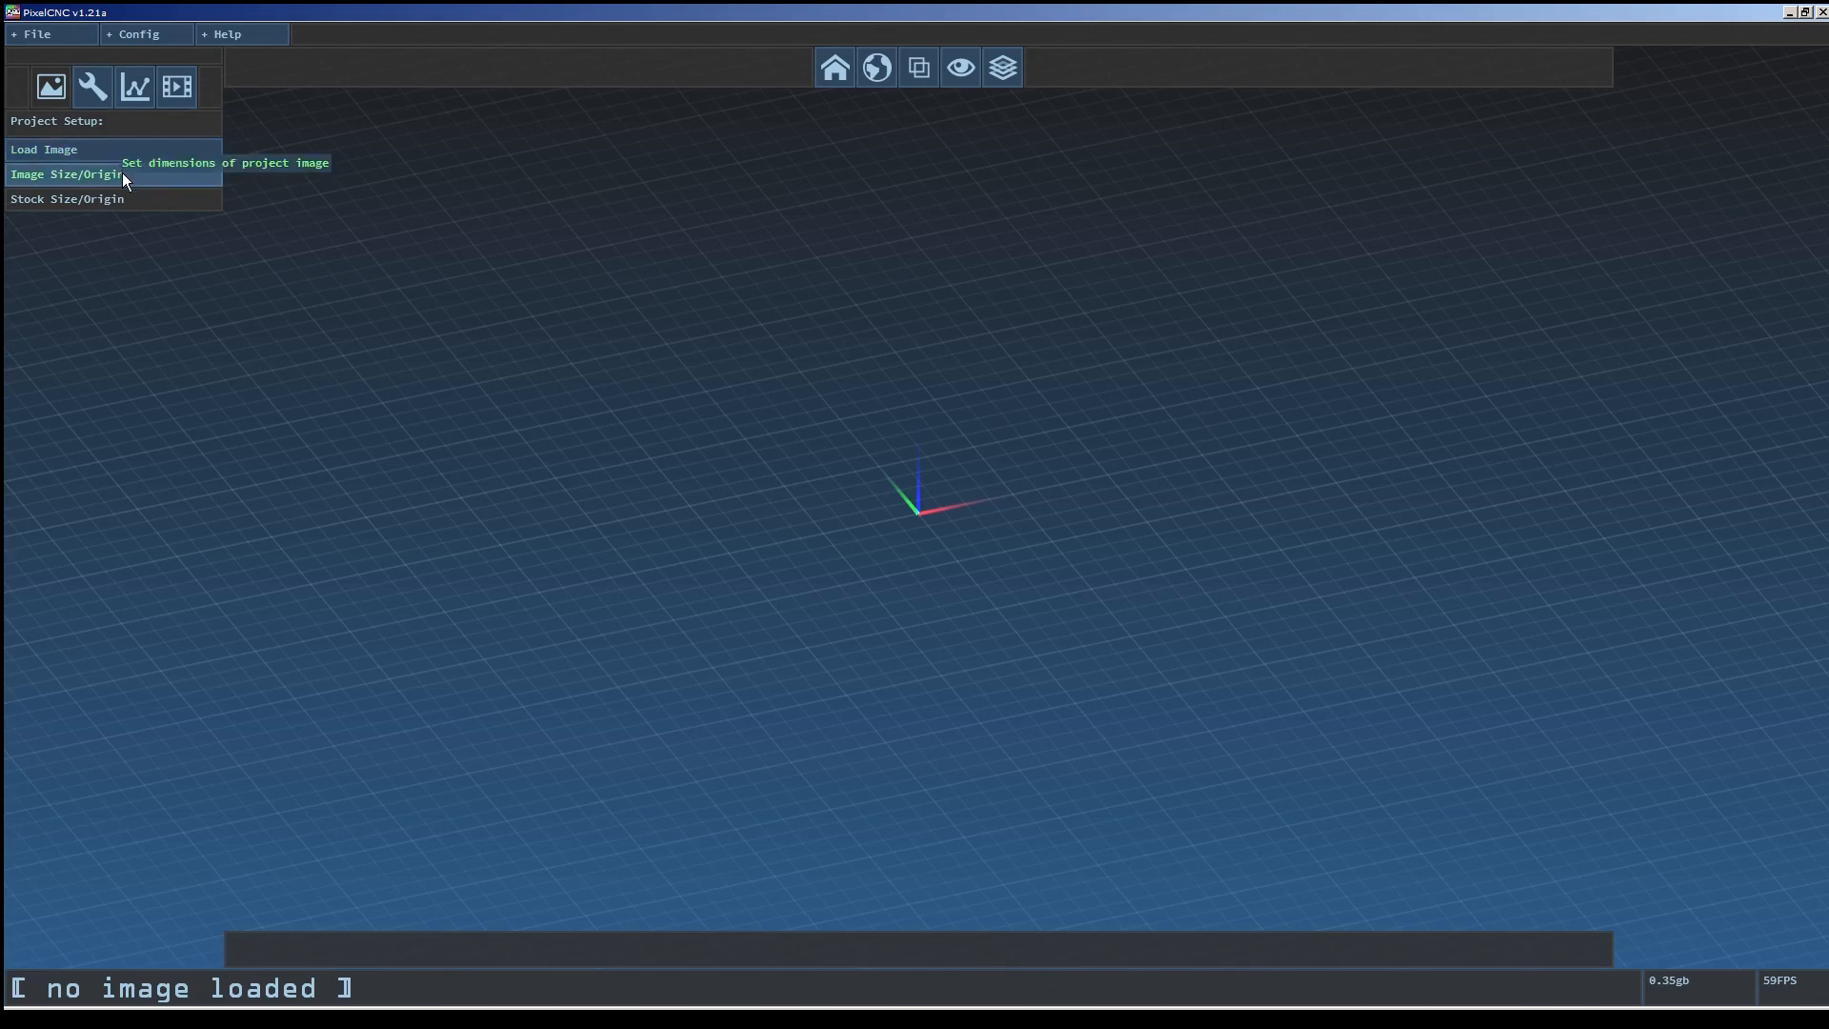
{"action": "left_click", "coordinate": [92, 88]}
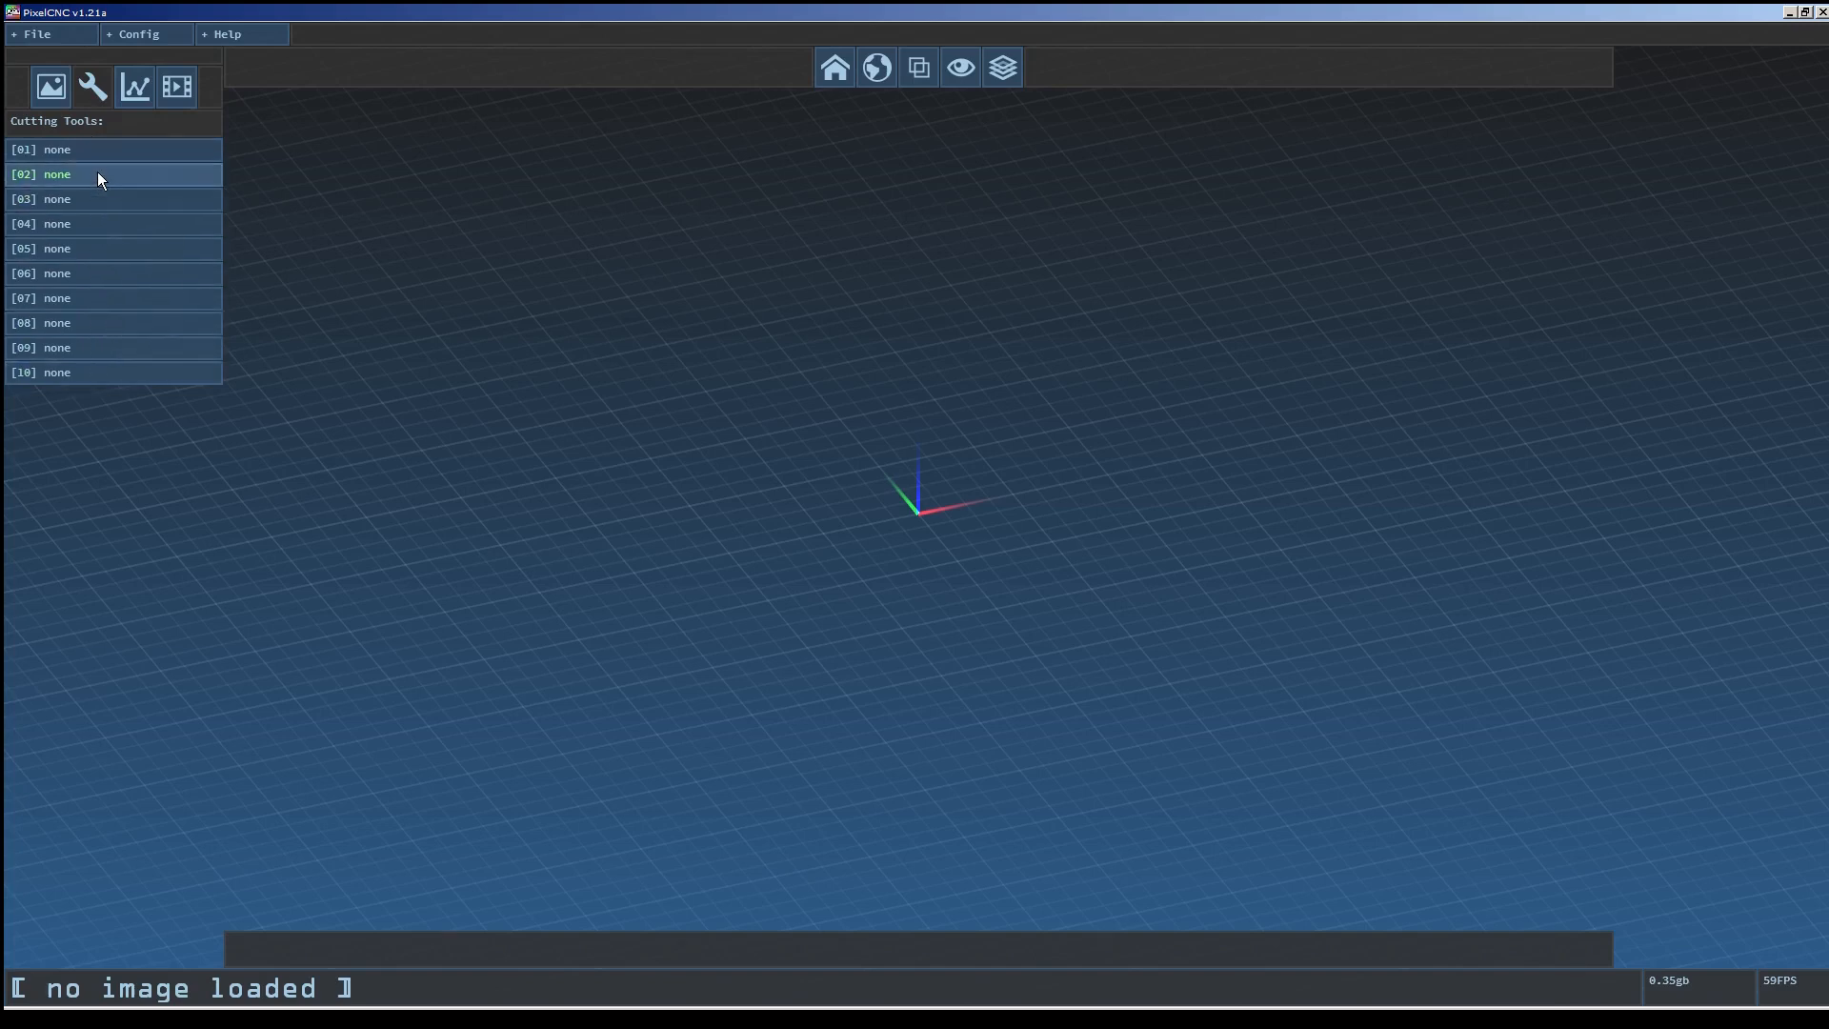
{"action": "left_click", "coordinate": [130, 87]}
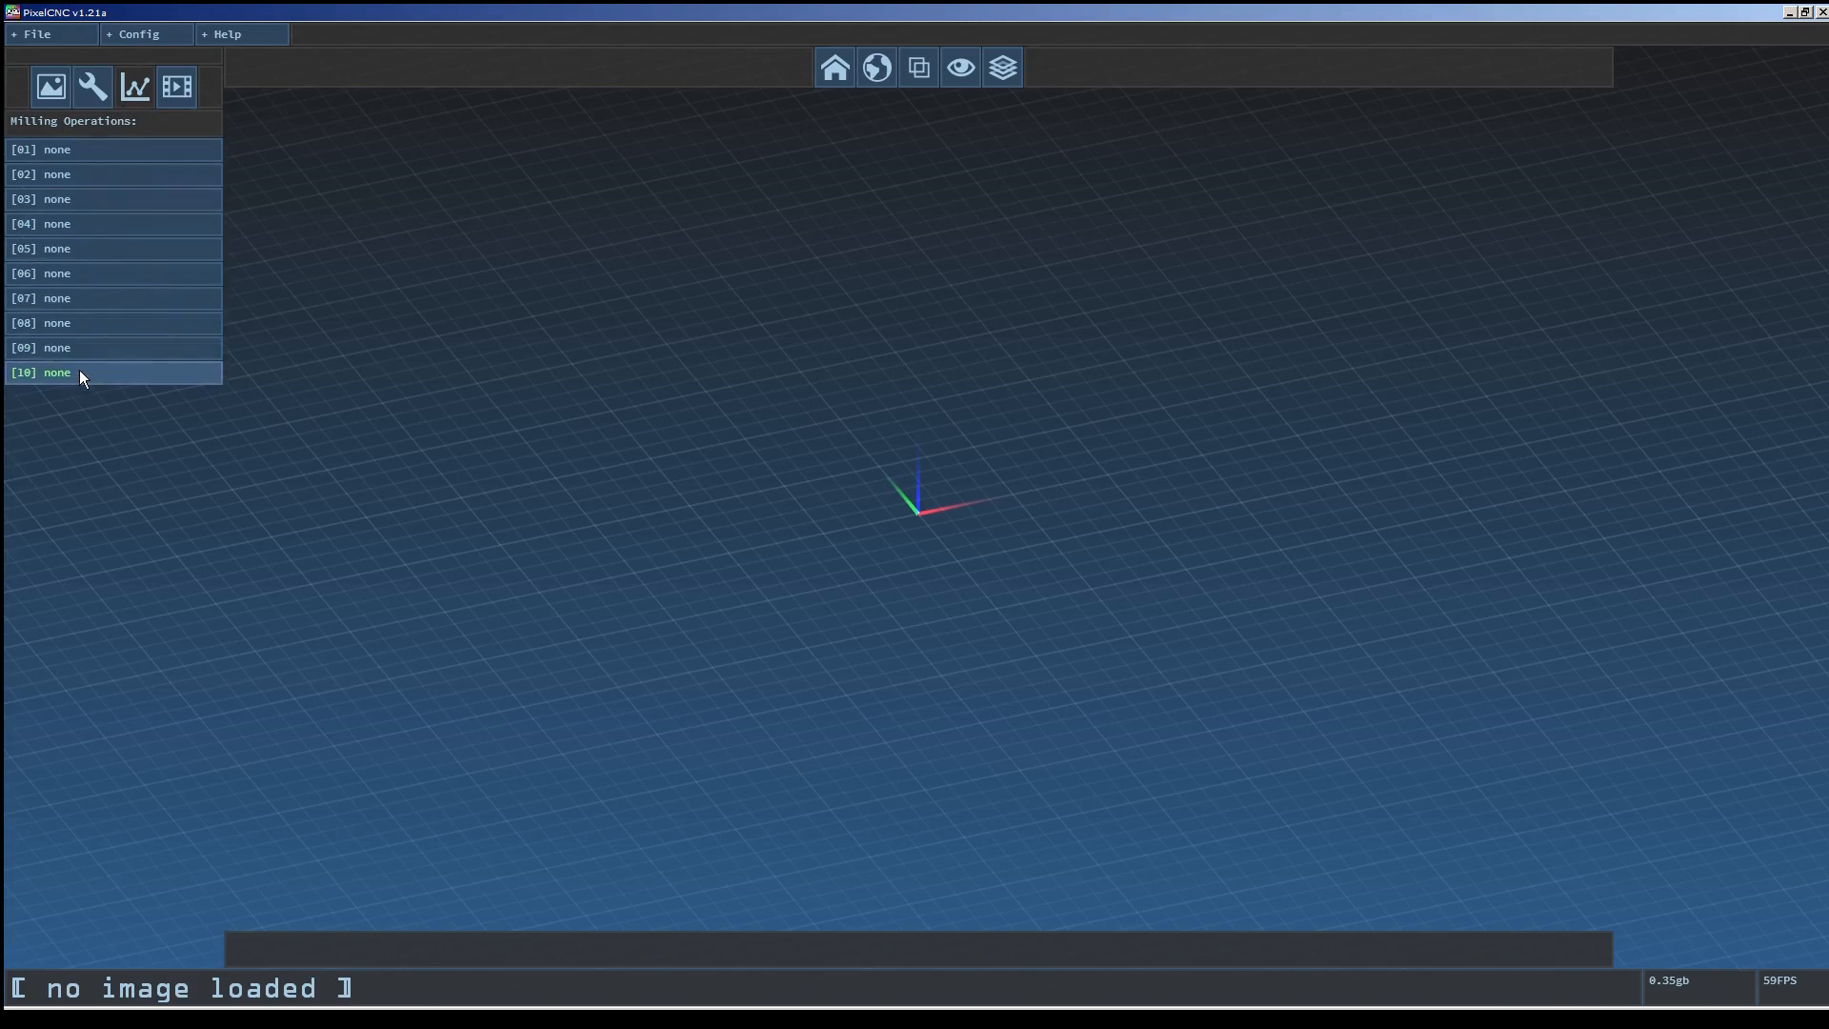
{"action": "left_click", "coordinate": [175, 105]}
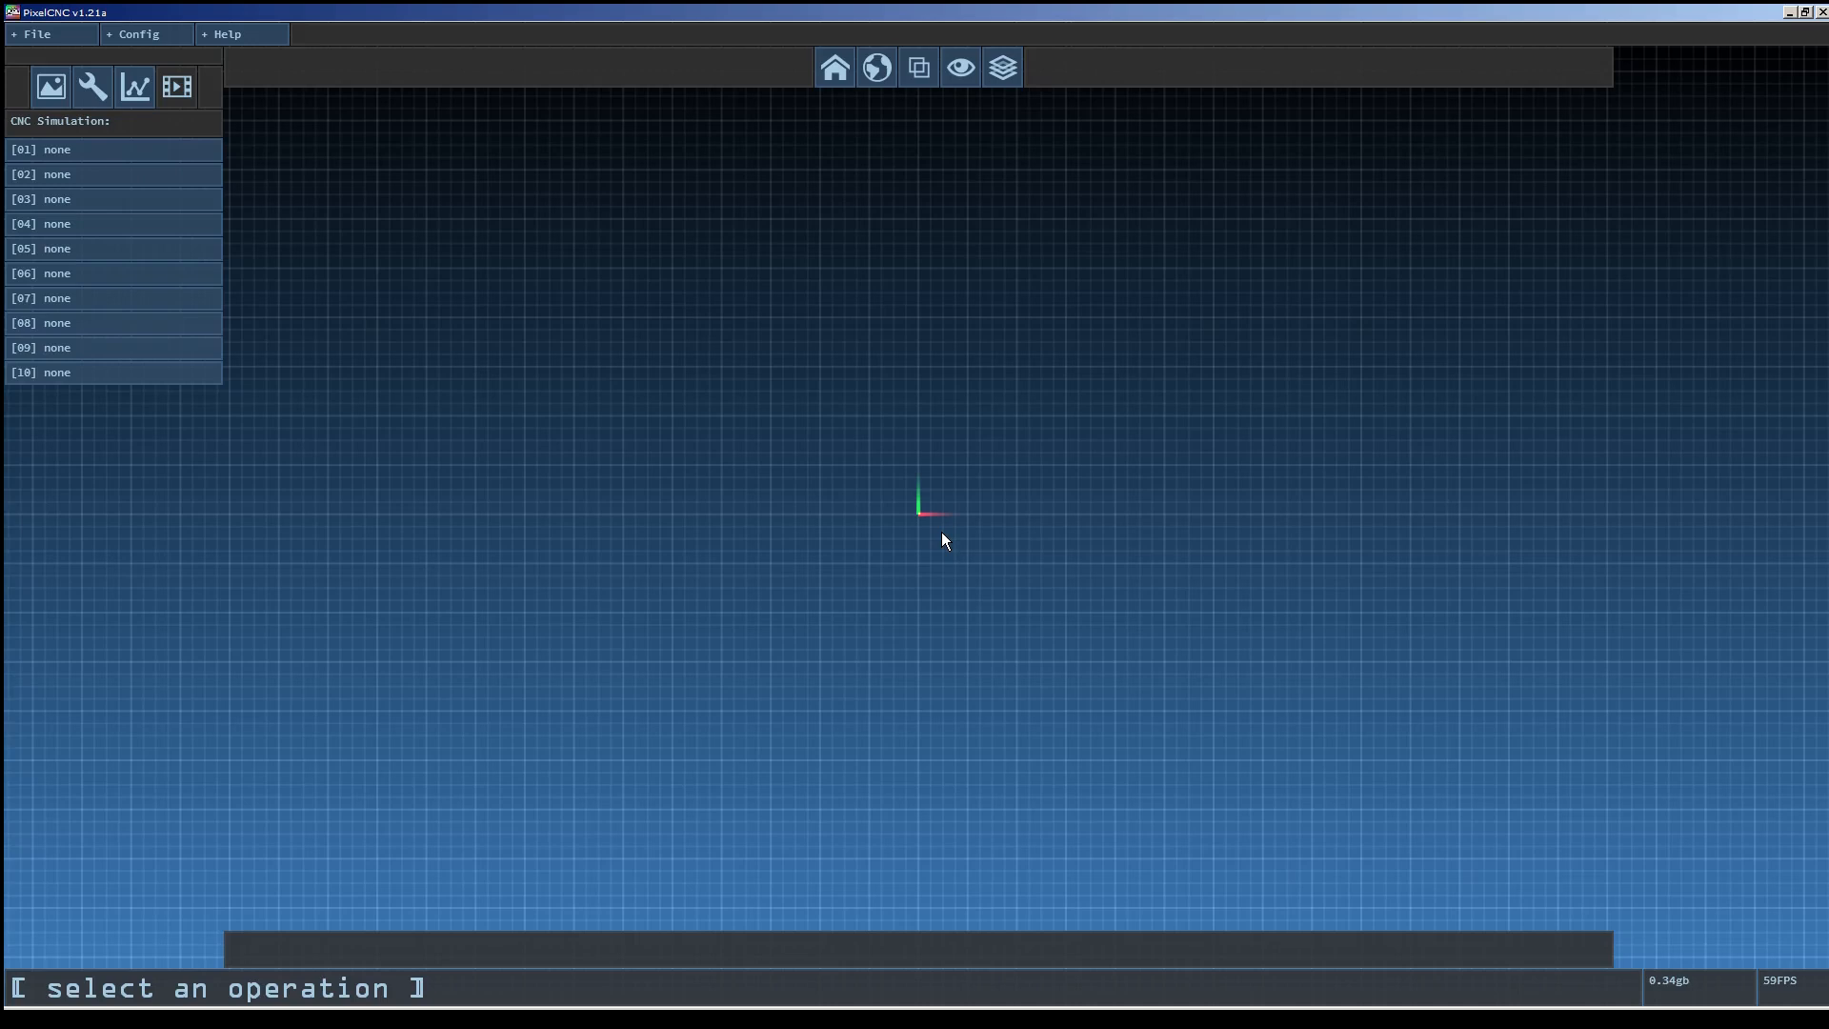
{"action": "mouse_move", "coordinate": [941, 532]}
{"action": "middle_mouse_down"}
{"action": "mouse_move", "coordinate": [903, 510]}
{"action": "mouse_move", "coordinate": [804, 575]}
{"action": "mouse_move", "coordinate": [1058, 626]}
{"action": "mouse_move", "coordinate": [923, 461]}
{"action": "mouse_move", "coordinate": [820, 531]}
{"action": "mouse_move", "coordinate": [870, 568]}
{"action": "mouse_move", "coordinate": [851, 607]}
{"action": "mouse_move", "coordinate": [914, 425]}
{"action": "mouse_move", "coordinate": [1111, 327]}
{"action": "mouse_move", "coordinate": [1188, 314]}
{"action": "mouse_move", "coordinate": [943, 430]}
{"action": "mouse_move", "coordinate": [853, 531]}
{"action": "middle_mouse_up"}
{"action": "mouse_move", "coordinate": [865, 637]}
{"action": "middle_mouse_down"}
{"action": "mouse_move", "coordinate": [877, 674]}
{"action": "mouse_move", "coordinate": [853, 273]}
{"action": "mouse_move", "coordinate": [865, 674]}
{"action": "mouse_move", "coordinate": [865, 556]}
{"action": "middle_mouse_up"}
{"action": "left_click", "coordinate": [155, 33]}
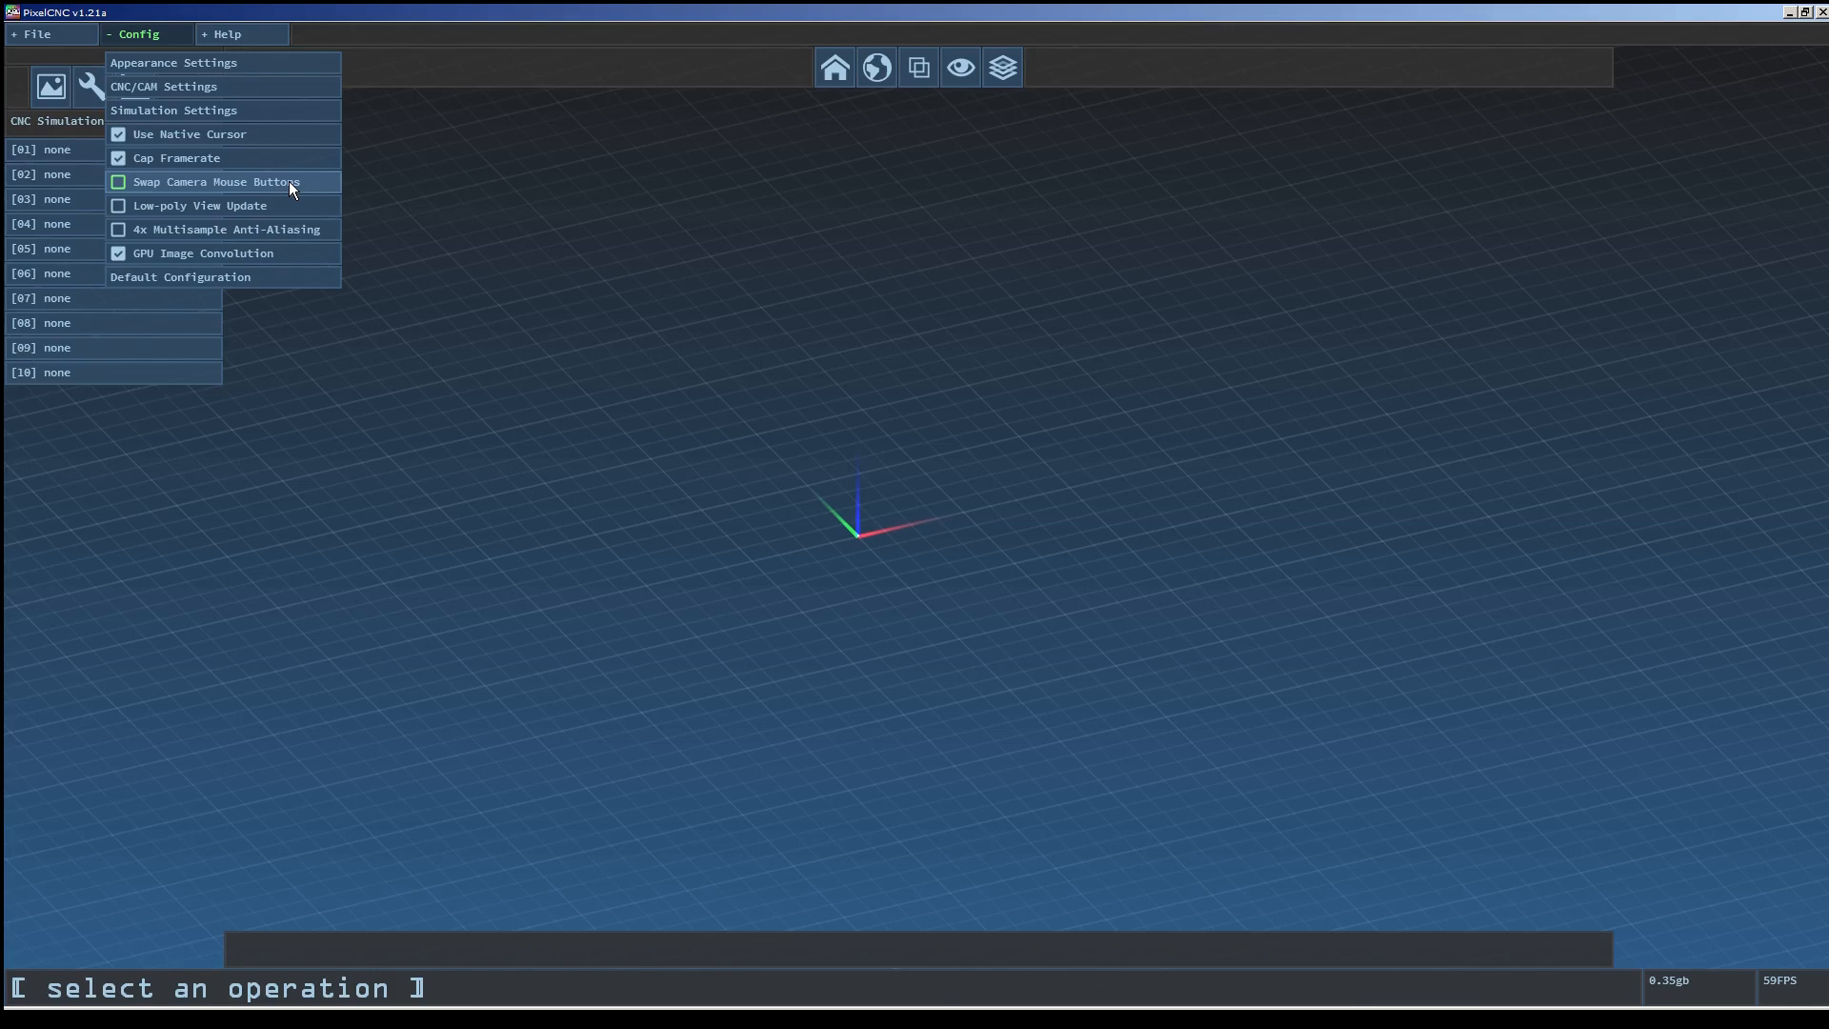
{"action": "left_click", "coordinate": [389, 164]}
{"action": "mouse_move", "coordinate": [878, 666]}
{"action": "middle_mouse_down"}
{"action": "mouse_move", "coordinate": [801, 666]}
{"action": "mouse_move", "coordinate": [820, 596]}
{"action": "mouse_move", "coordinate": [899, 629]}
{"action": "mouse_move", "coordinate": [736, 605]}
{"action": "mouse_move", "coordinate": [531, 534]}
{"action": "mouse_move", "coordinate": [248, 543]}
{"action": "mouse_move", "coordinate": [1410, 556]}
{"action": "mouse_move", "coordinate": [1156, 535]}
{"action": "mouse_move", "coordinate": [1414, 540]}
{"action": "mouse_move", "coordinate": [1298, 609]}
{"action": "mouse_move", "coordinate": [1009, 674]}
{"action": "mouse_move", "coordinate": [572, 604]}
{"action": "mouse_move", "coordinate": [210, 591]}
{"action": "mouse_move", "coordinate": [1254, 616]}
{"action": "mouse_move", "coordinate": [1429, 445]}
{"action": "mouse_move", "coordinate": [776, 518]}
{"action": "mouse_move", "coordinate": [510, 419]}
{"action": "middle_mouse_up"}
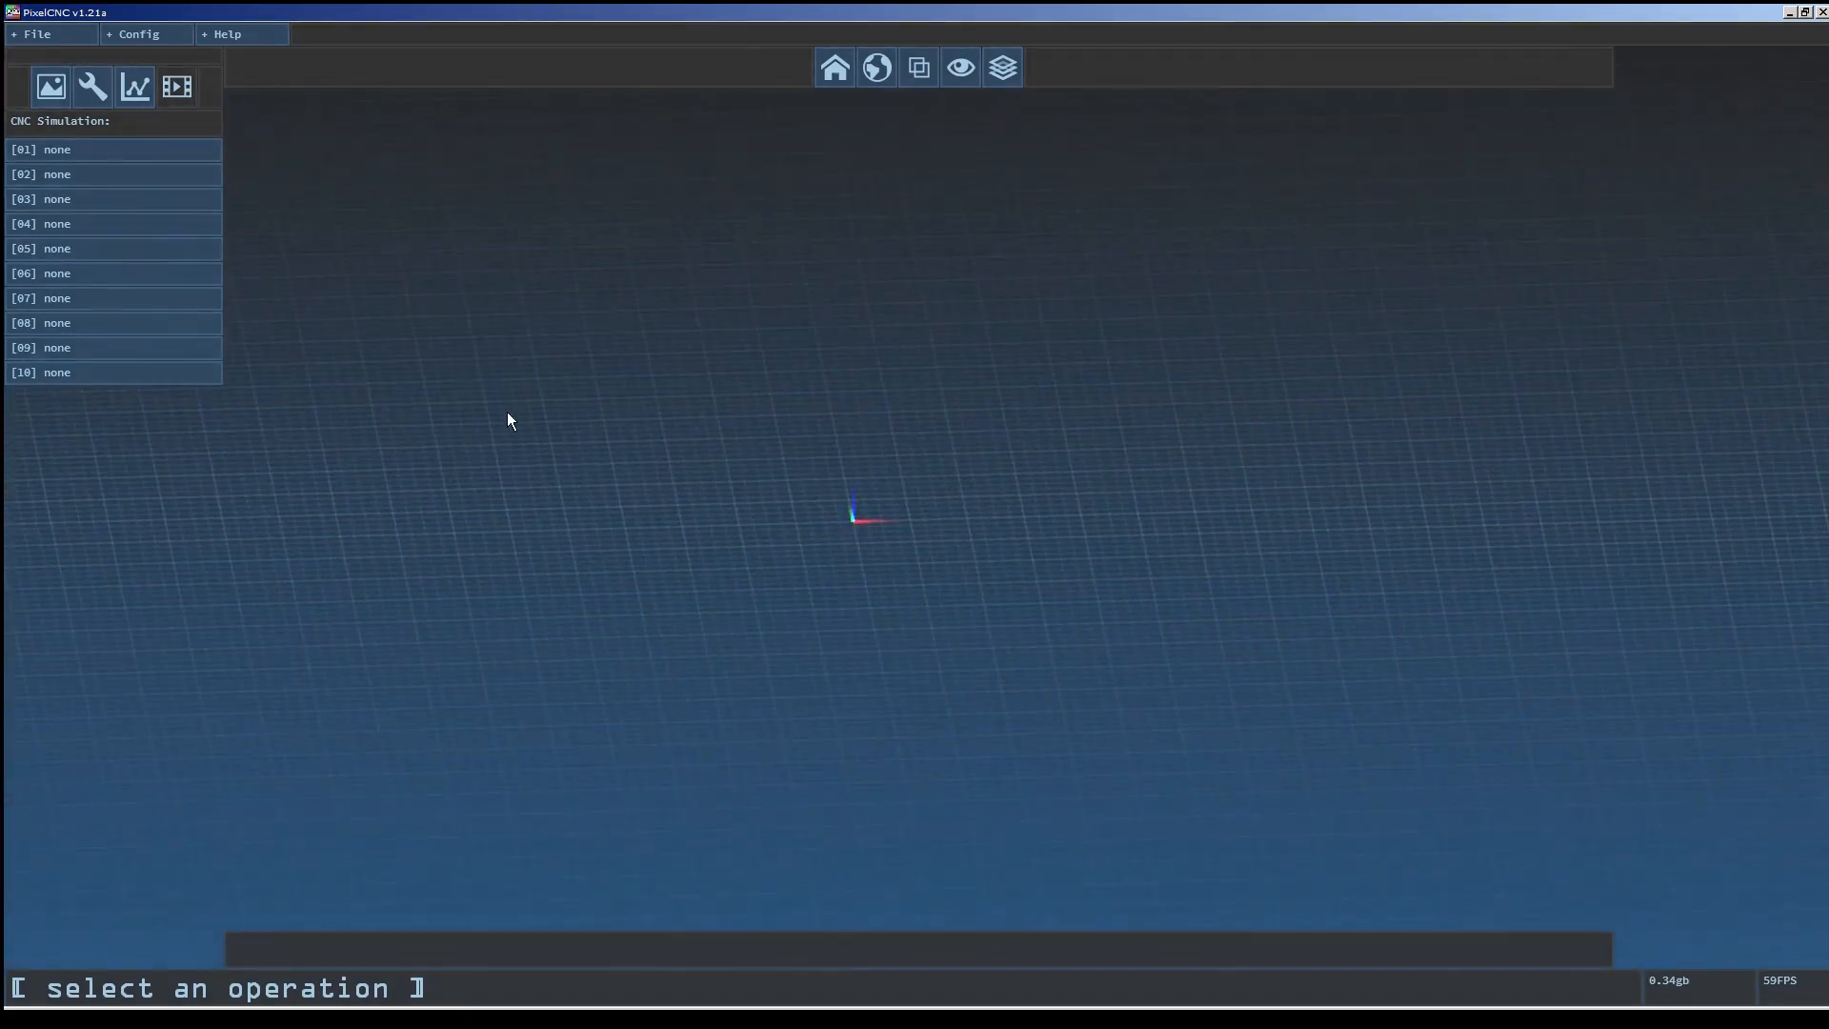
Set the grid thickness to 2.0 in the appearance settings and confirm.
{"action": "left_click", "coordinate": [167, 34]}
{"action": "left_click", "coordinate": [157, 62]}
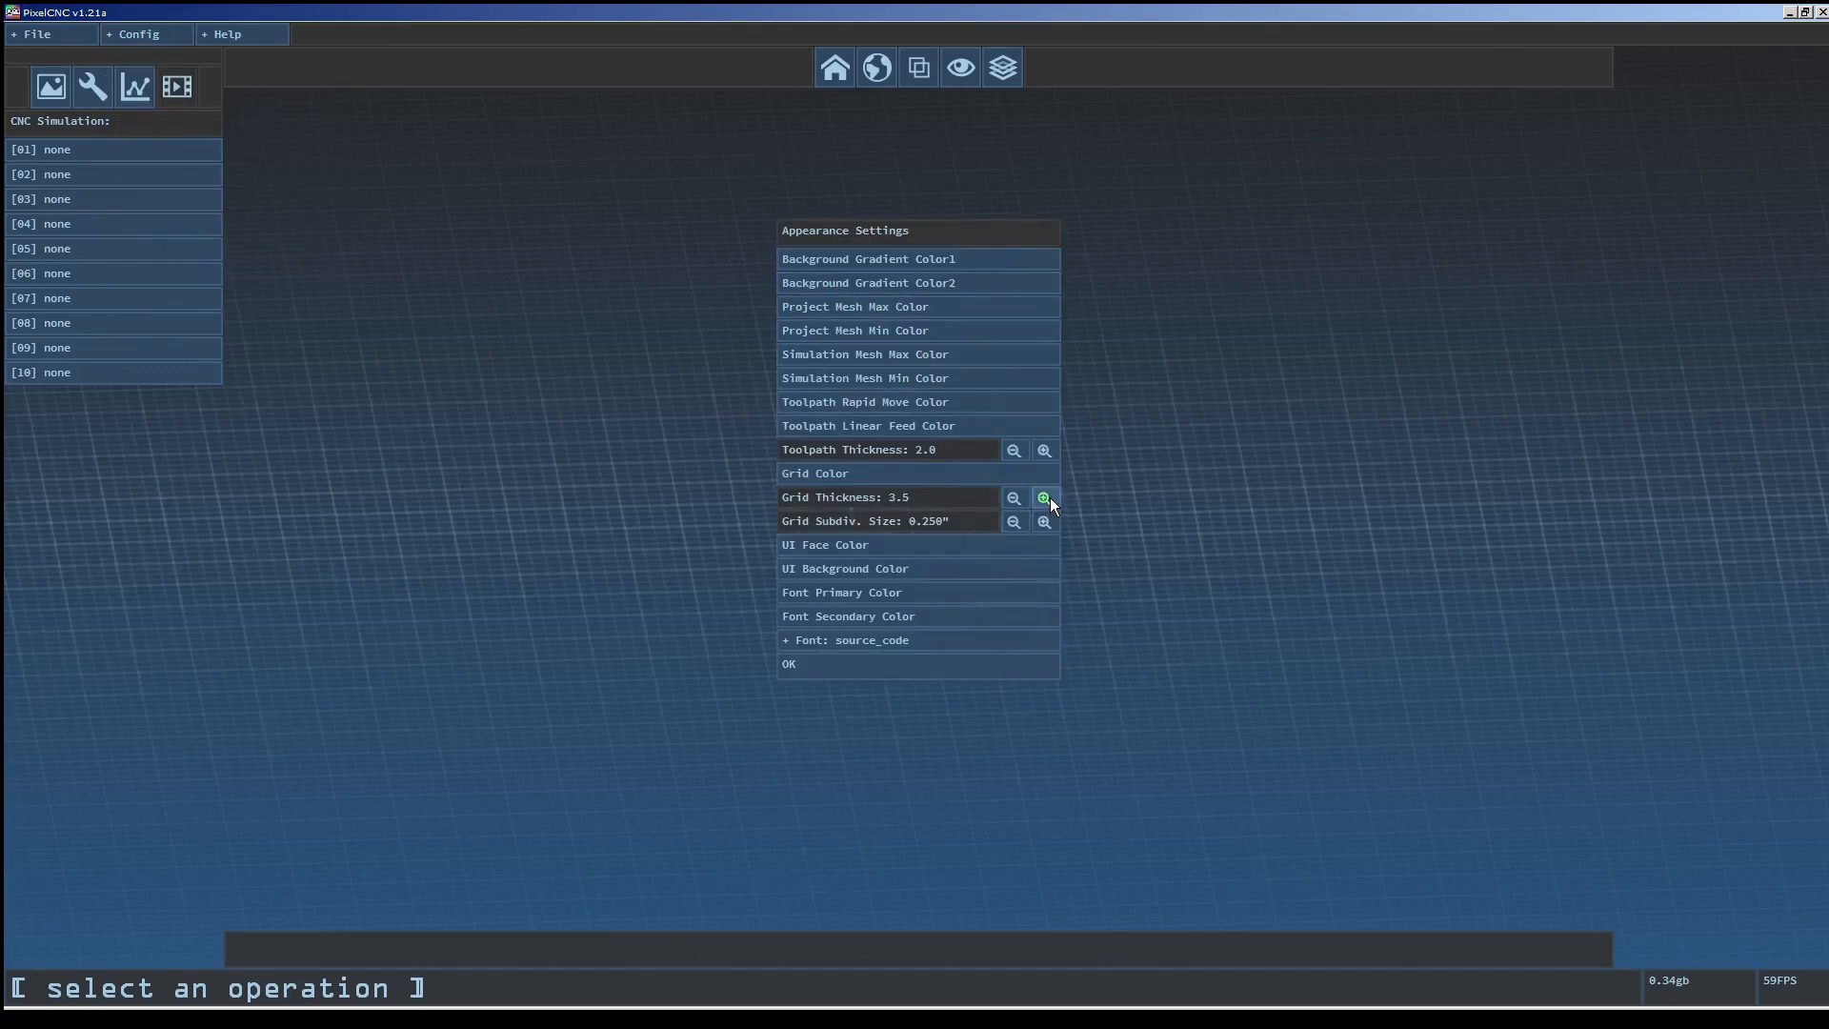
{"action": "left_click", "coordinate": [1016, 497]}
{"action": "left_click", "coordinate": [1017, 514]}
{"action": "left_click", "coordinate": [1045, 521]}
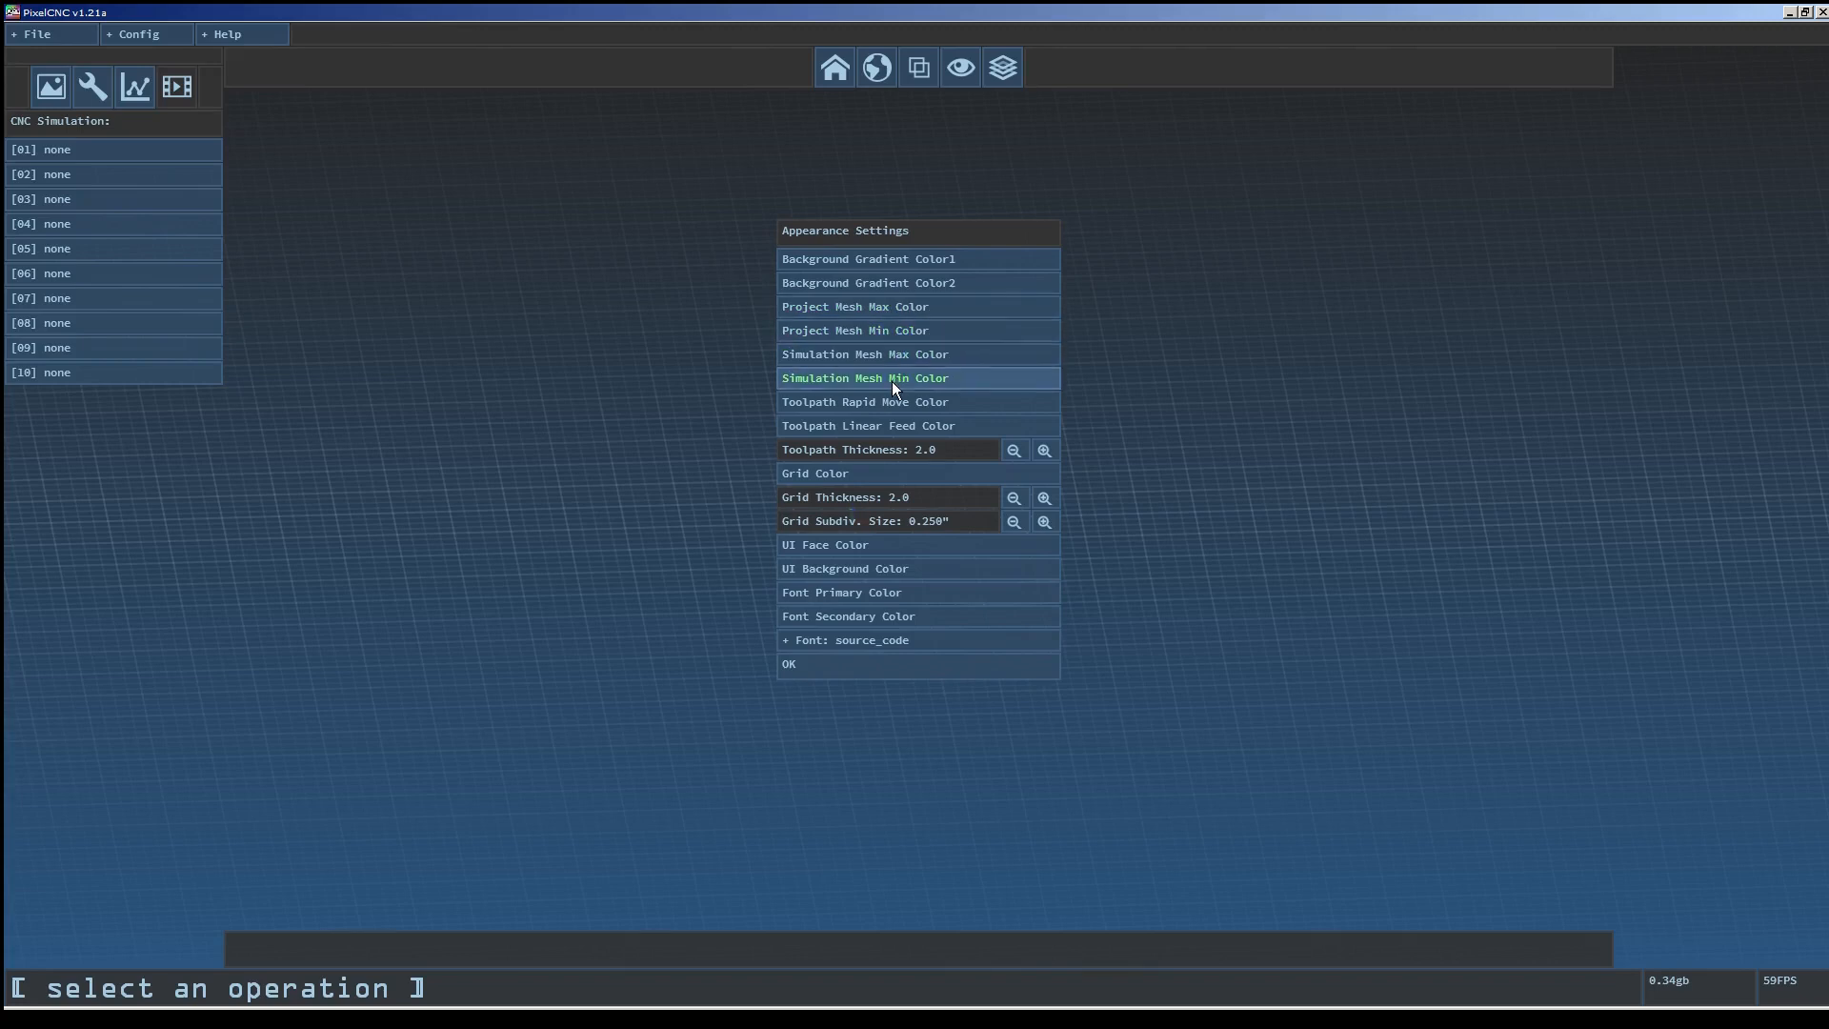
{"action": "left_click", "coordinate": [879, 665]}
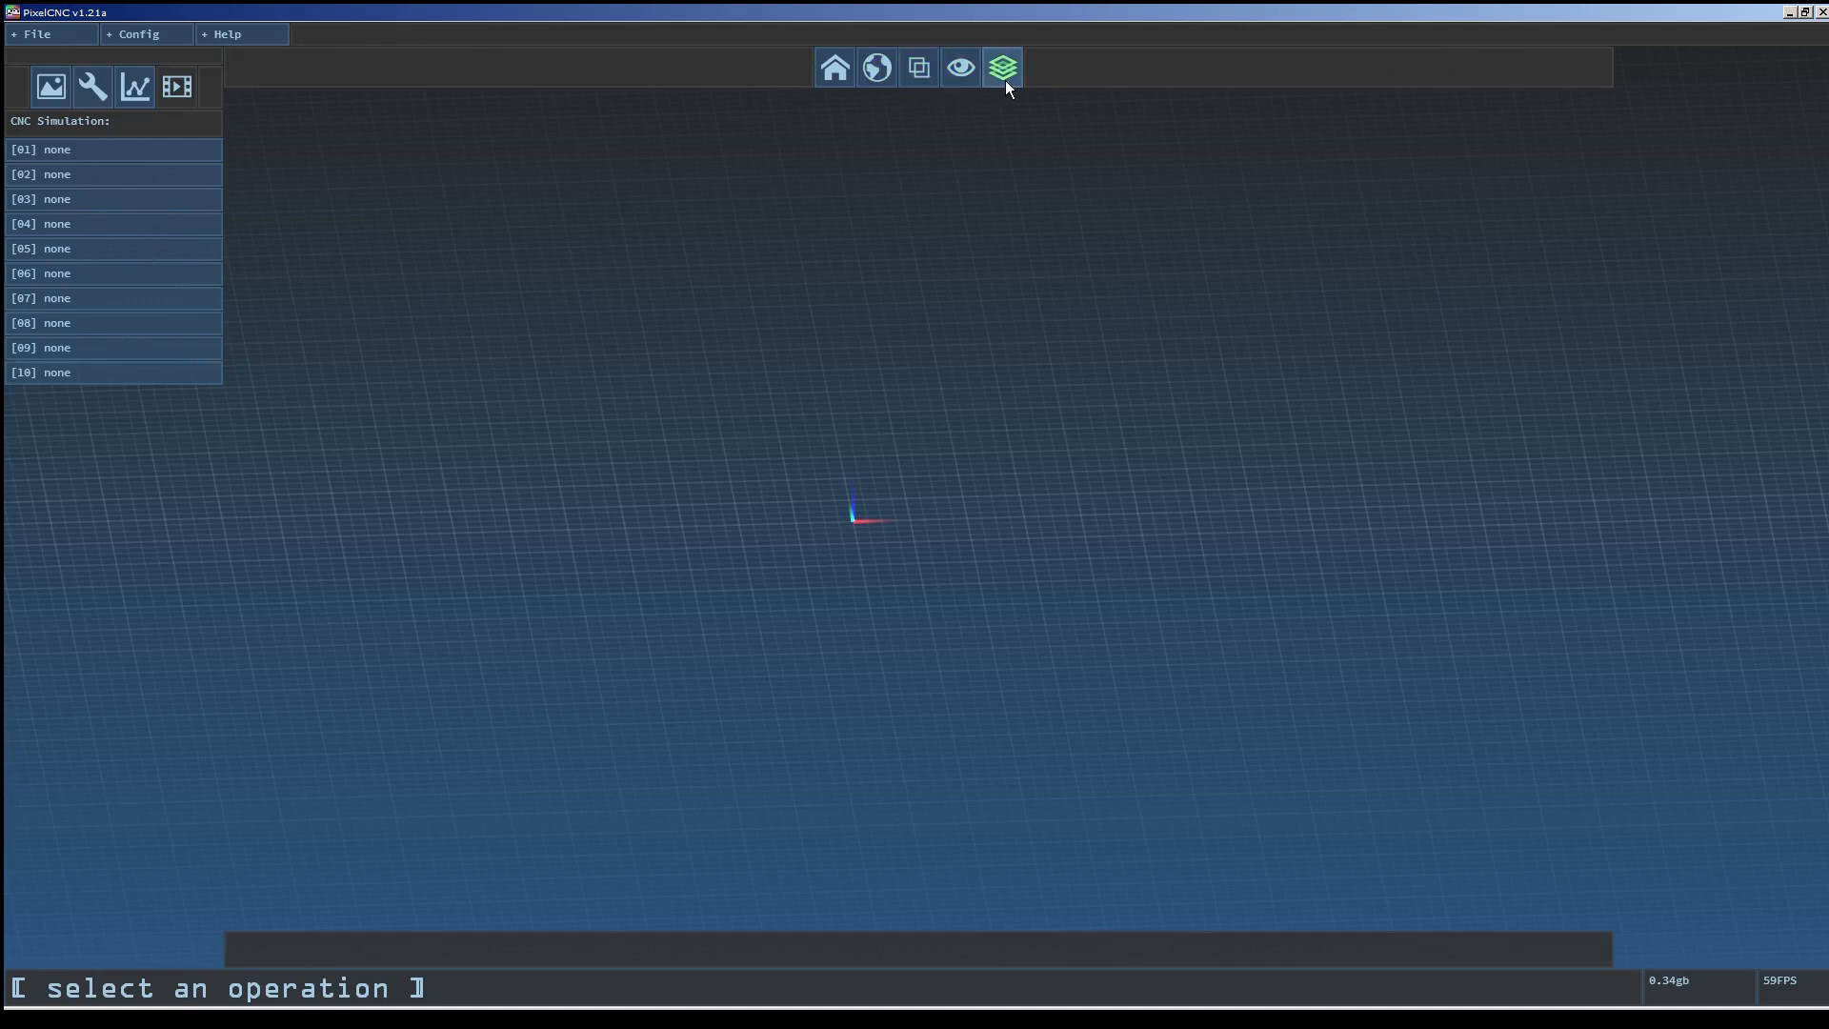
Switch between the home view, the perspective and orthographic projections, and the other view modes.
{"action": "left_click", "coordinate": [842, 78]}
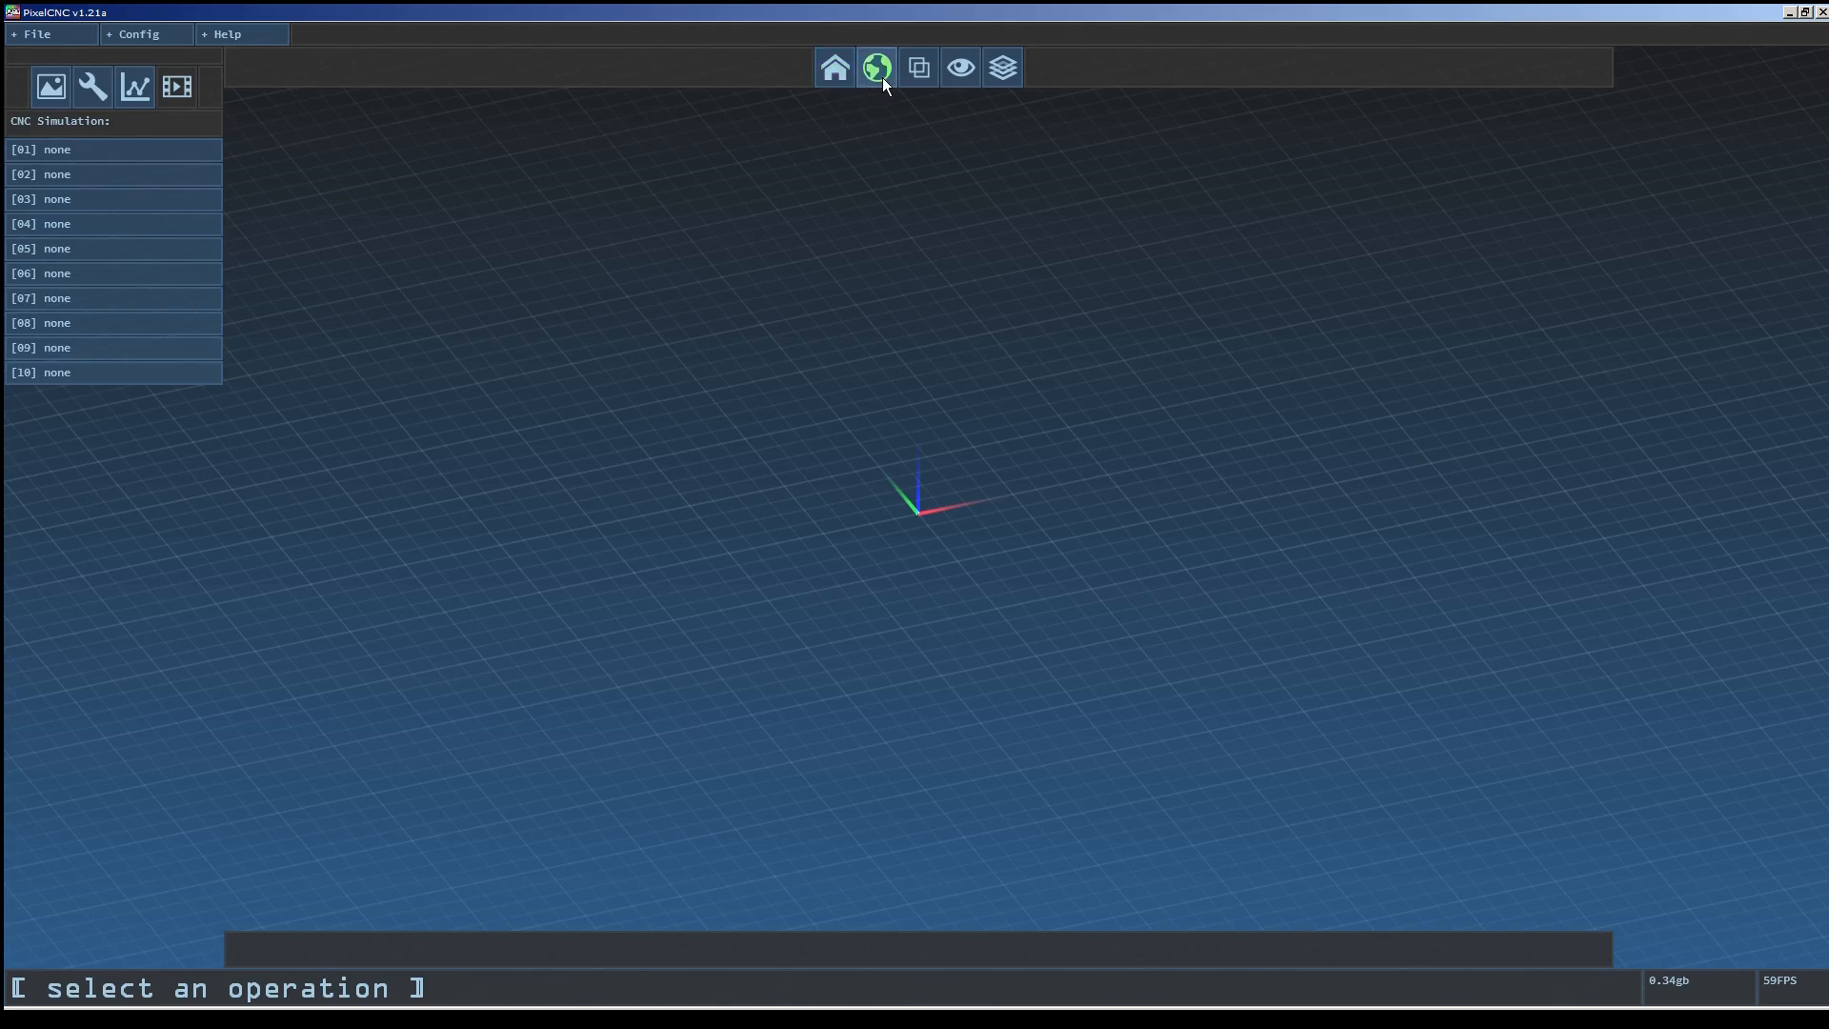
{"action": "left_click", "coordinate": [931, 77]}
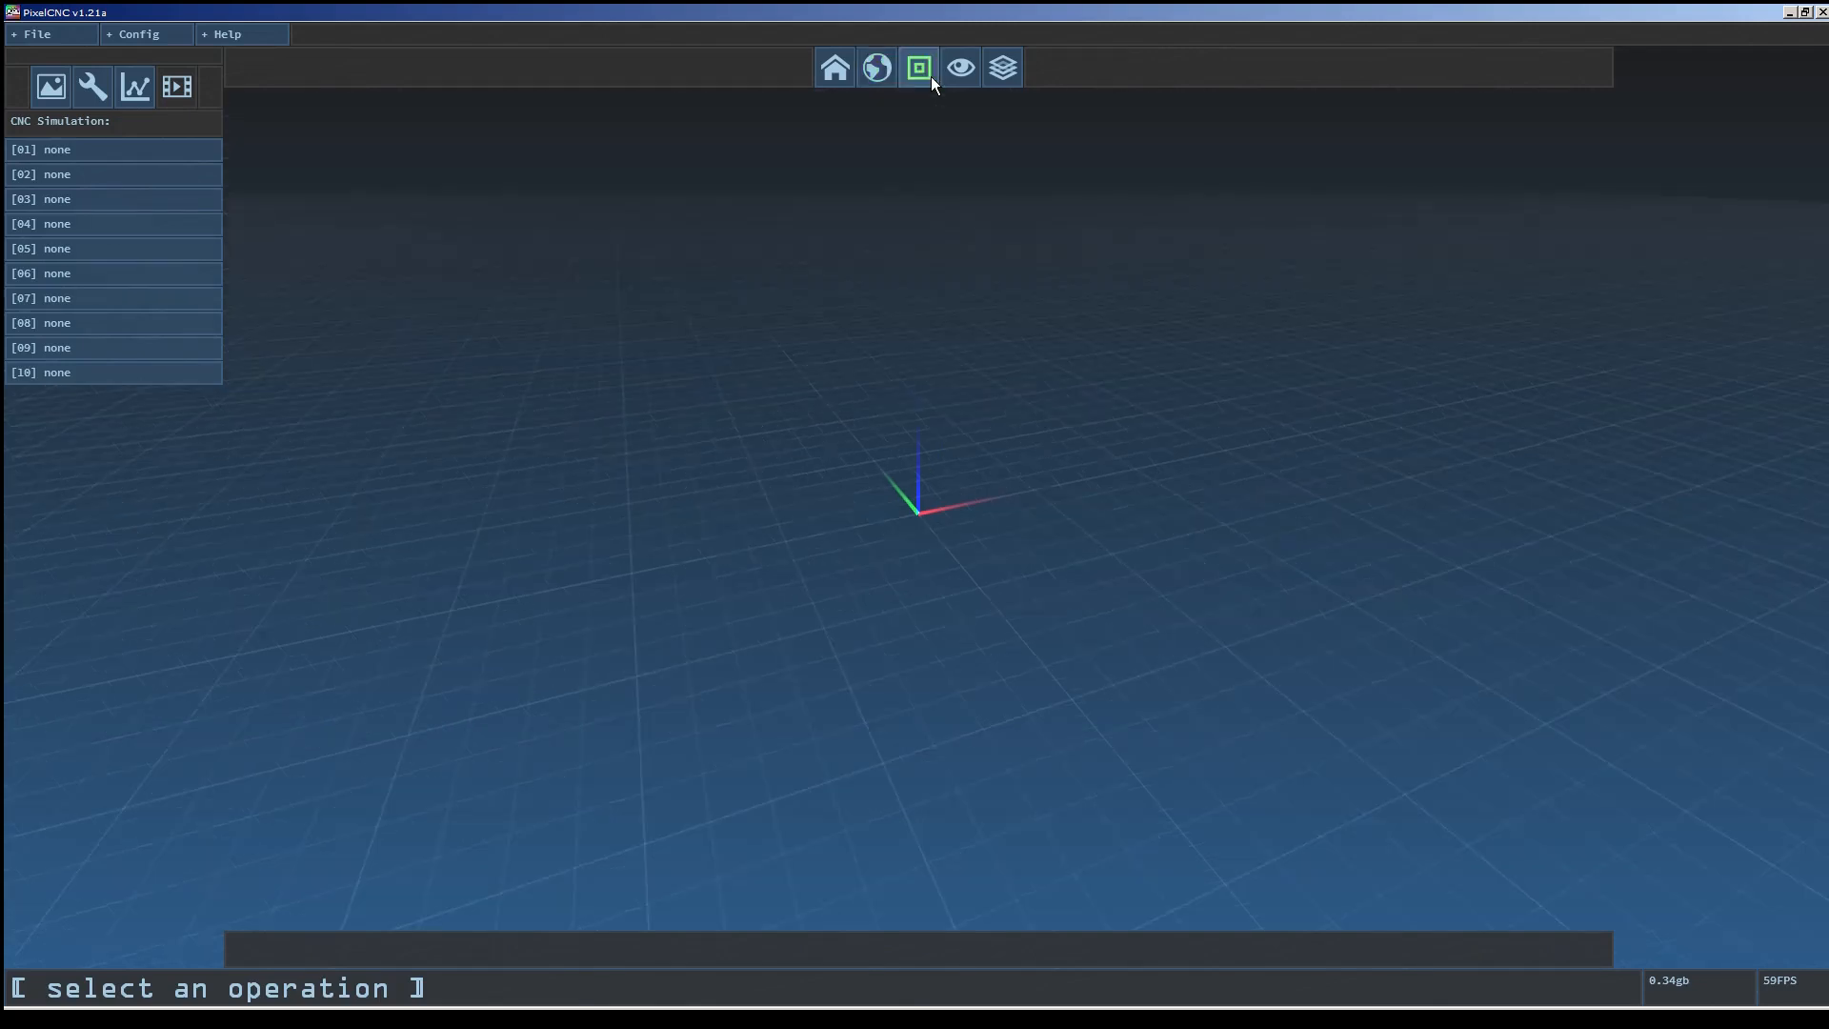
{"action": "left_click", "coordinate": [930, 76]}
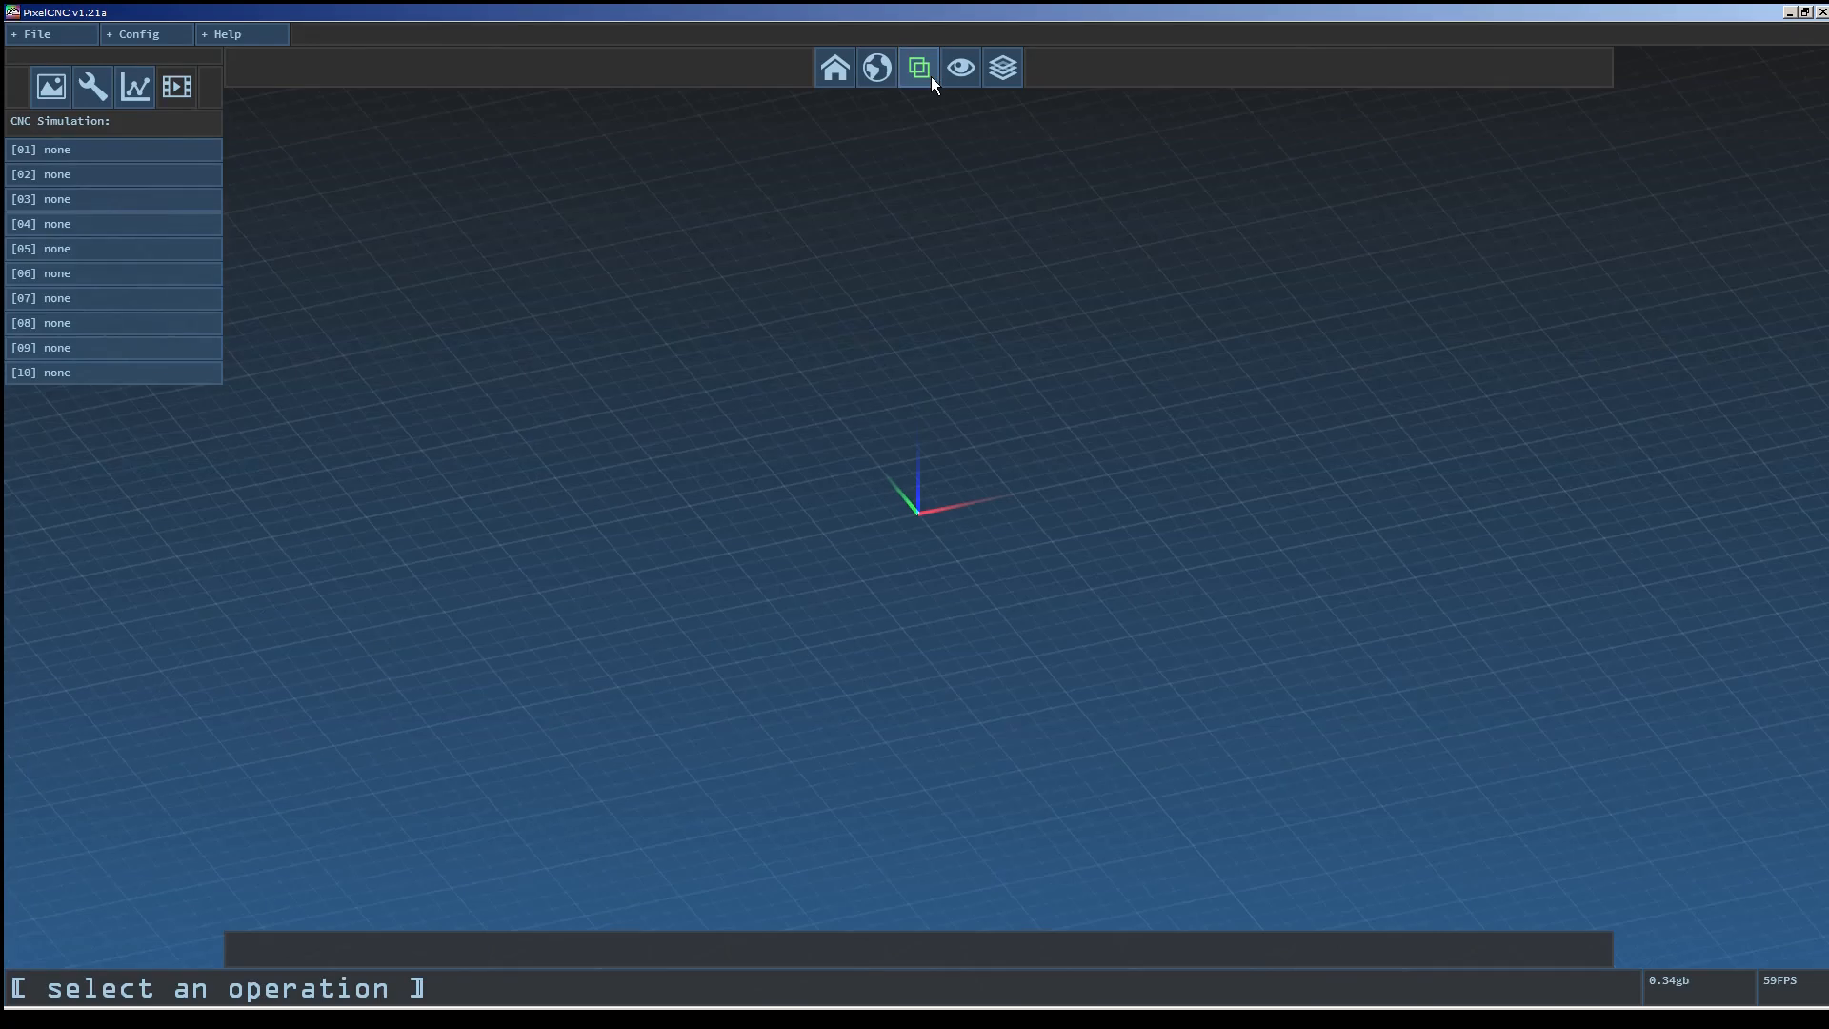
{"action": "left_click", "coordinate": [930, 76]}
{"action": "left_click", "coordinate": [930, 77]}
{"action": "left_click", "coordinate": [972, 68]}
Review the CNC/CAM settings and close the dialog.
{"action": "left_click", "coordinate": [163, 38]}
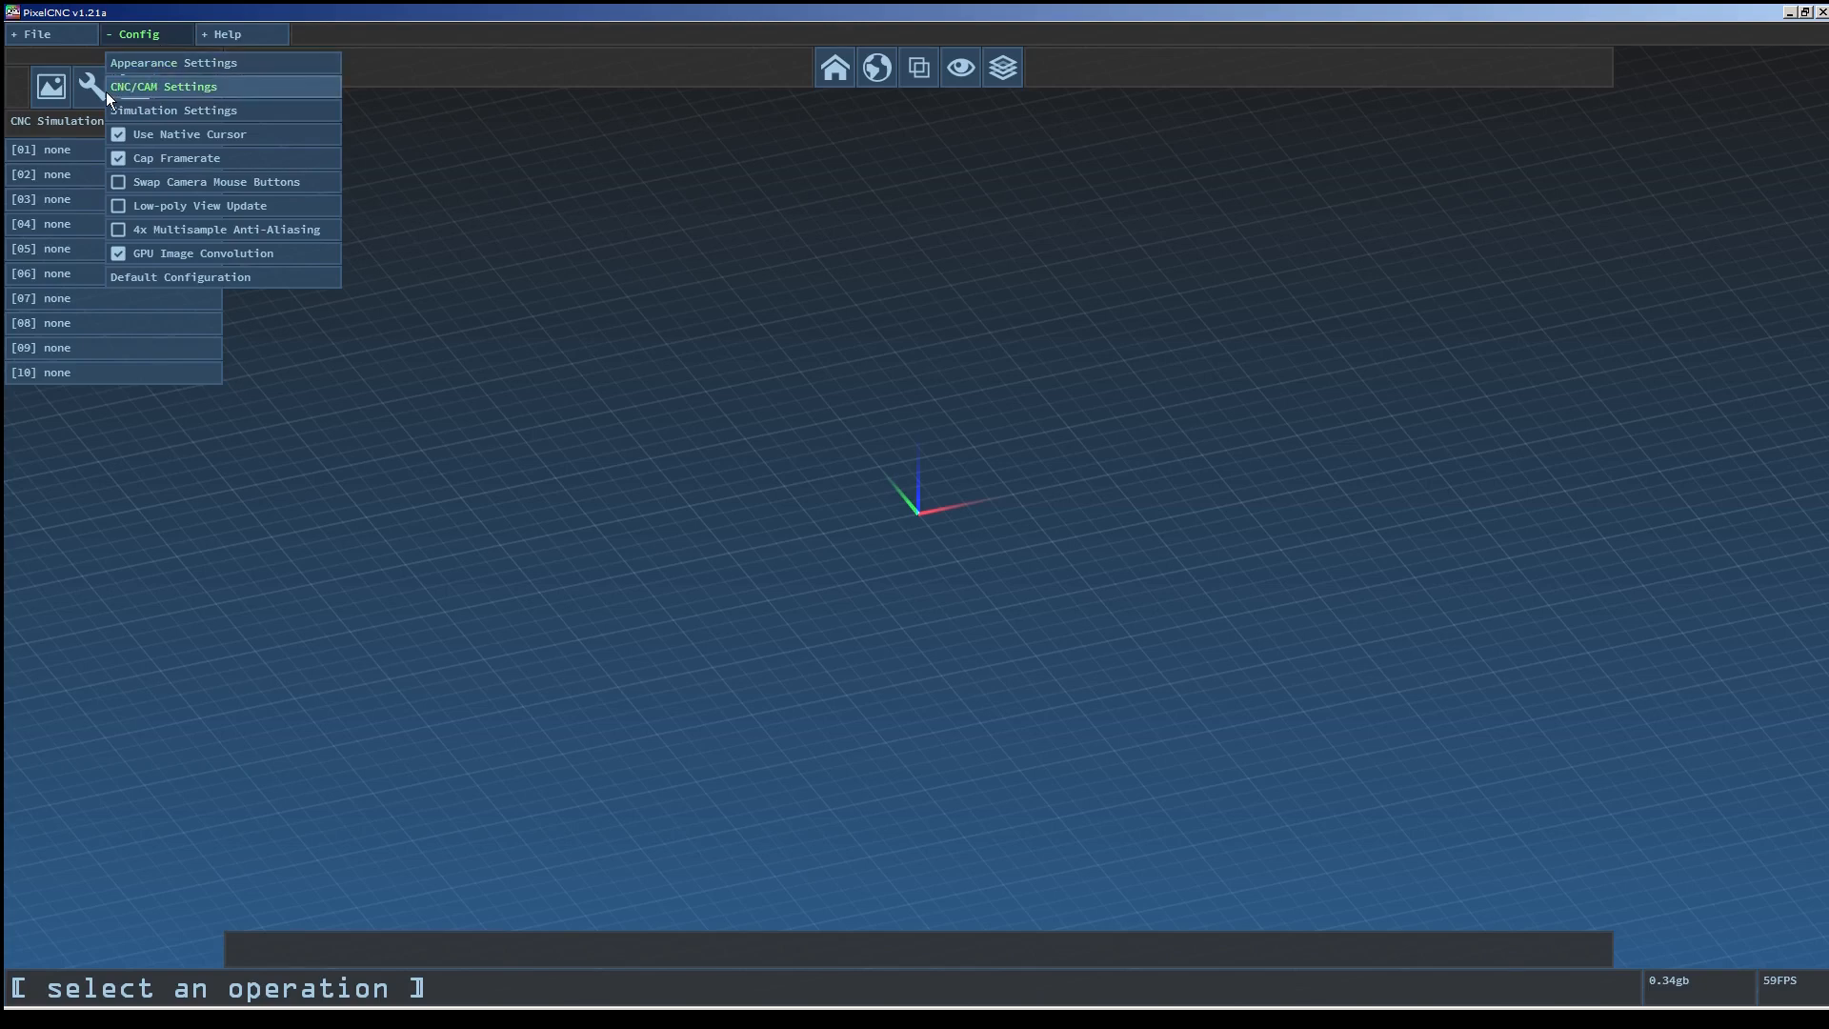
{"action": "left_click", "coordinate": [220, 87]}
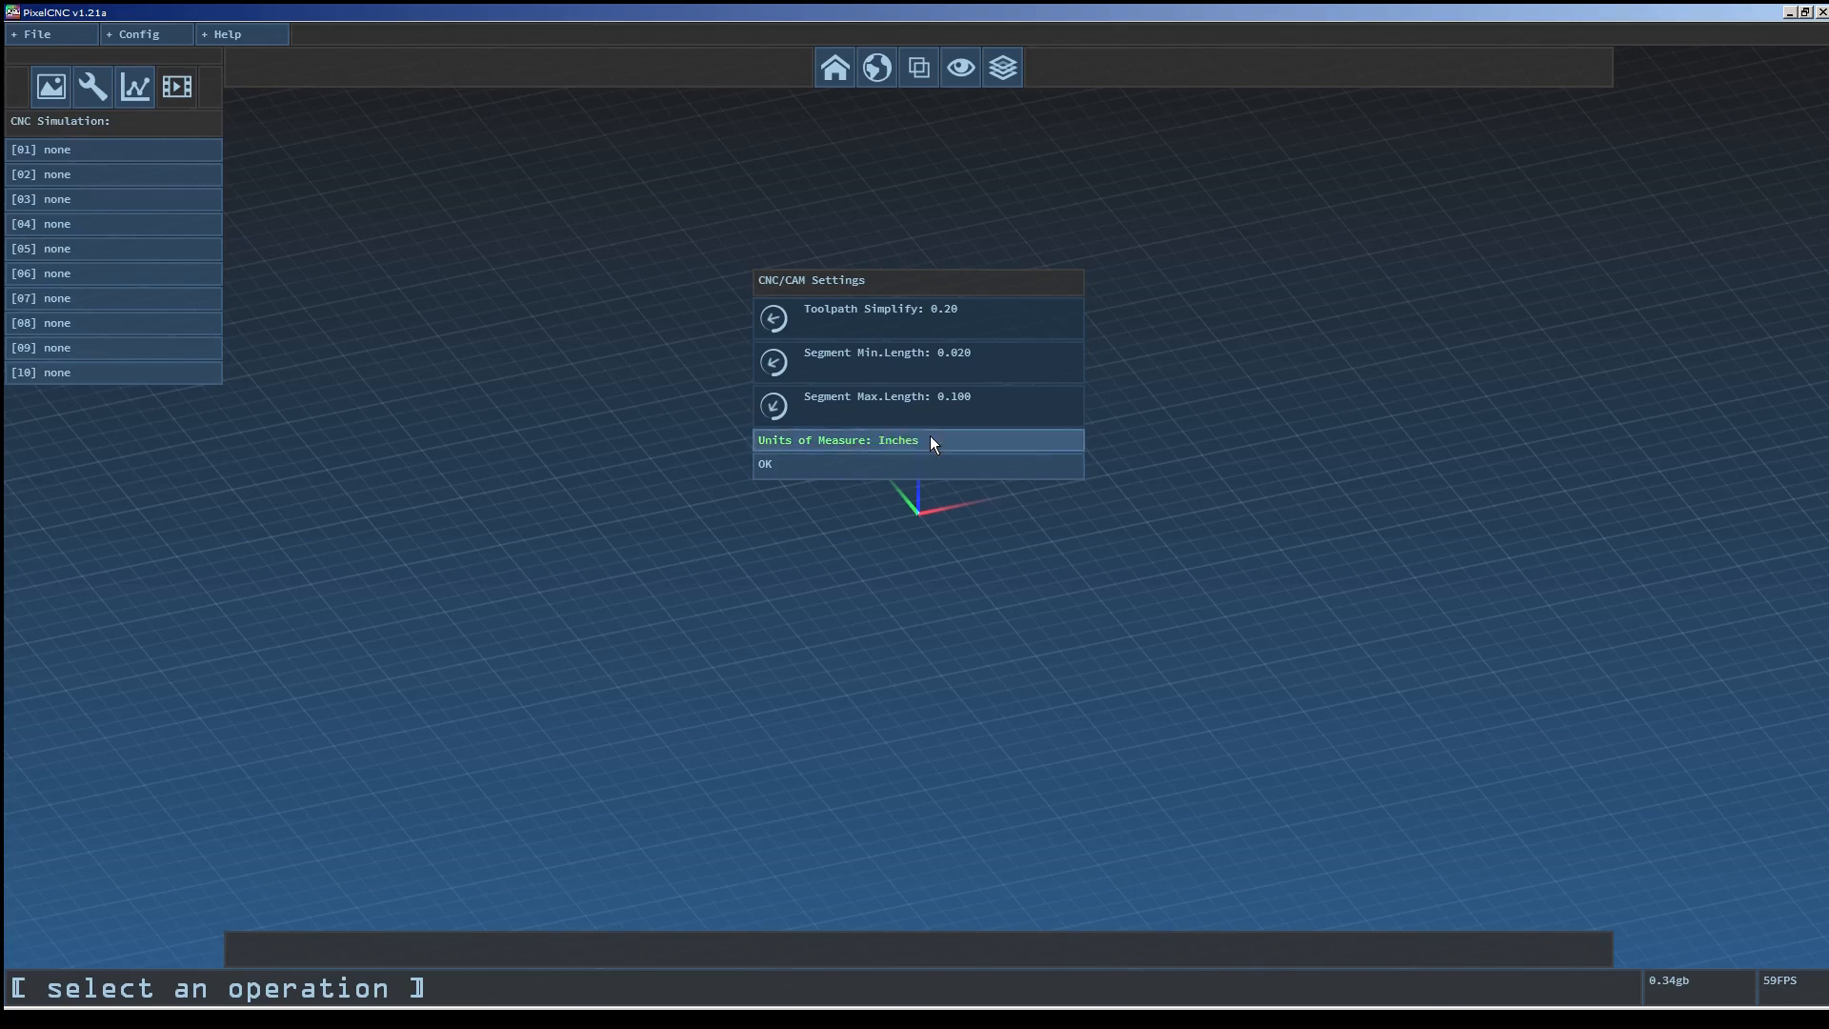
{"action": "left_click", "coordinate": [917, 460]}
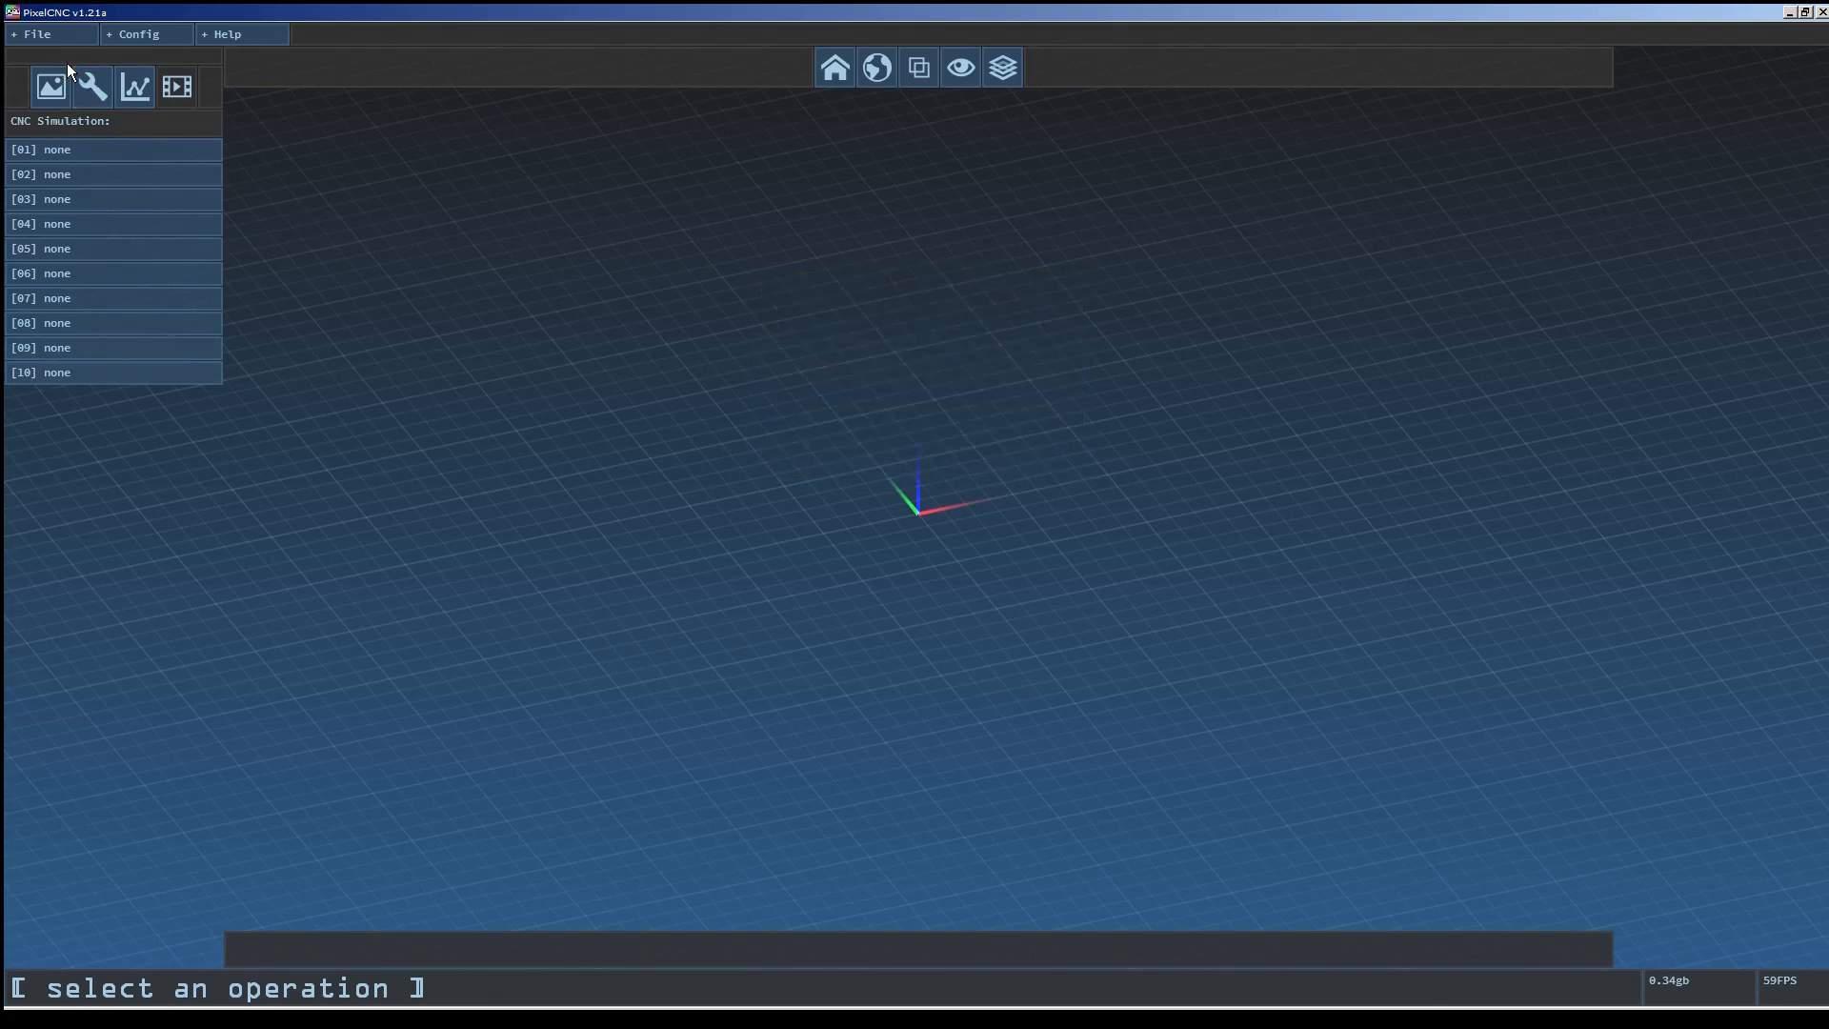
Load the example image treeoflife3d.jpg as the project image.
{"action": "left_click", "coordinate": [36, 38]}
{"action": "left_click", "coordinate": [33, 59]}
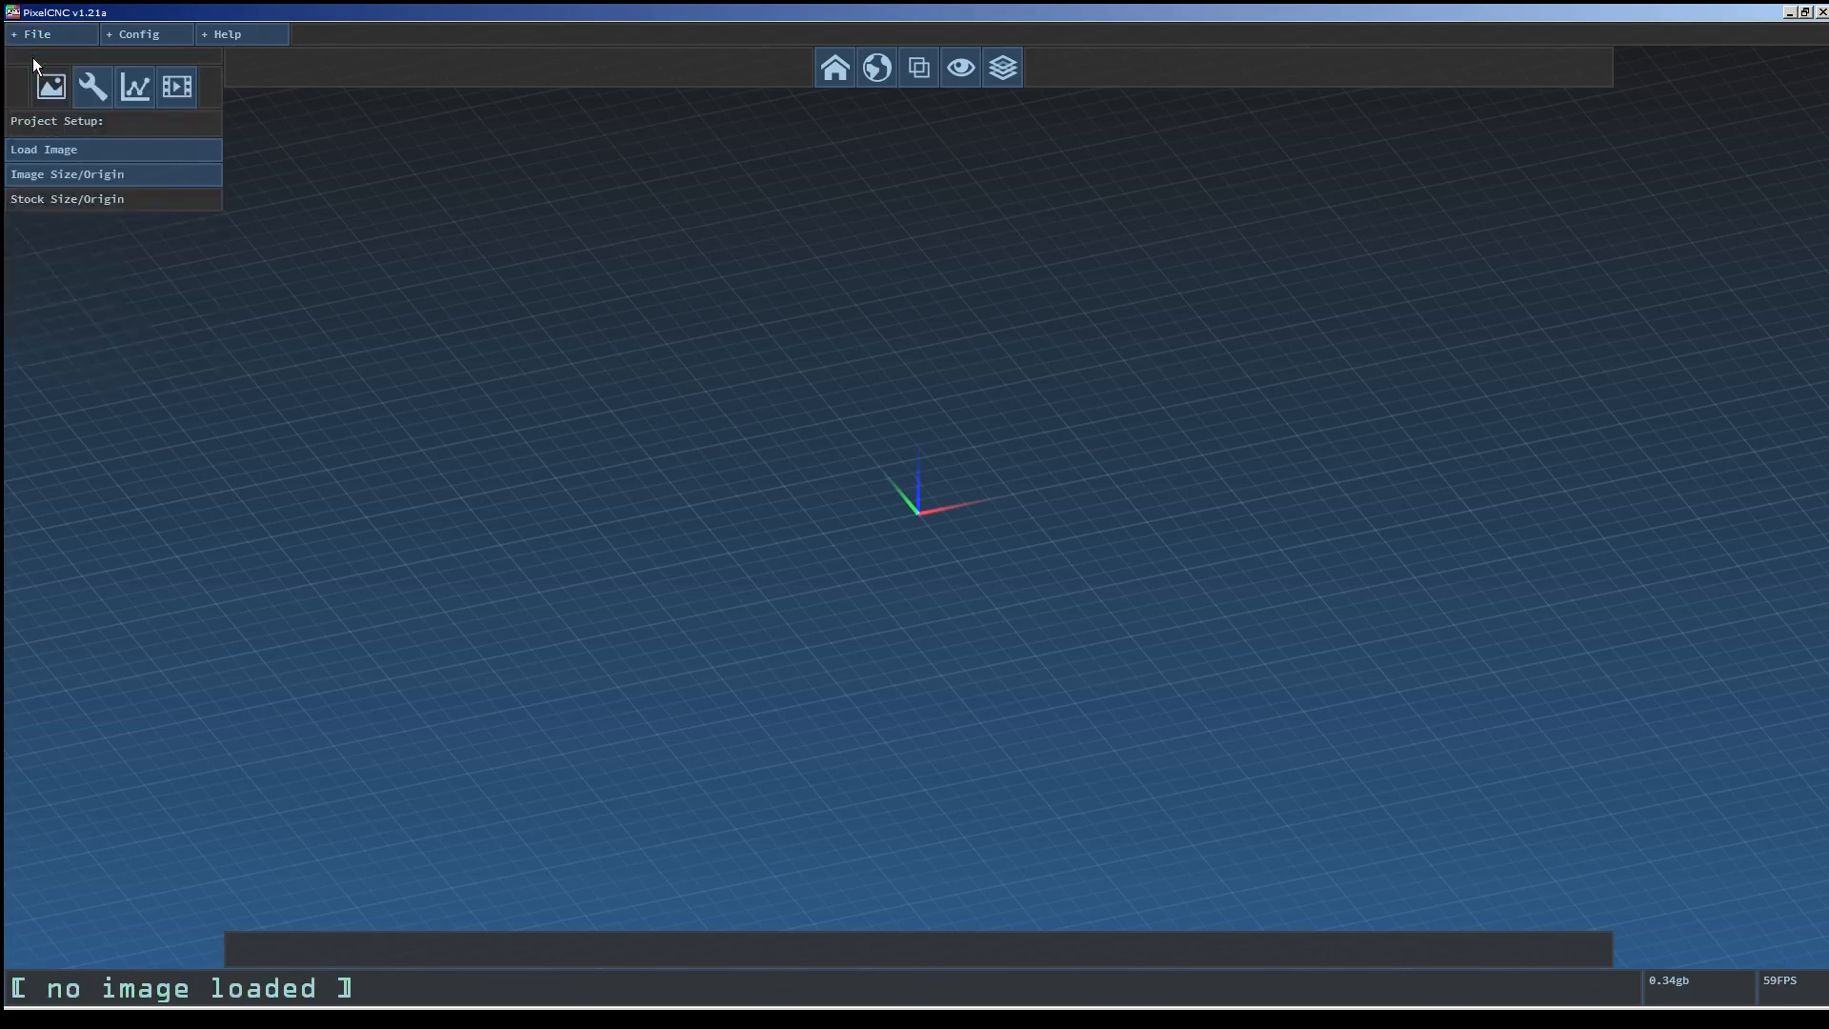
{"action": "left_click", "coordinate": [172, 149]}
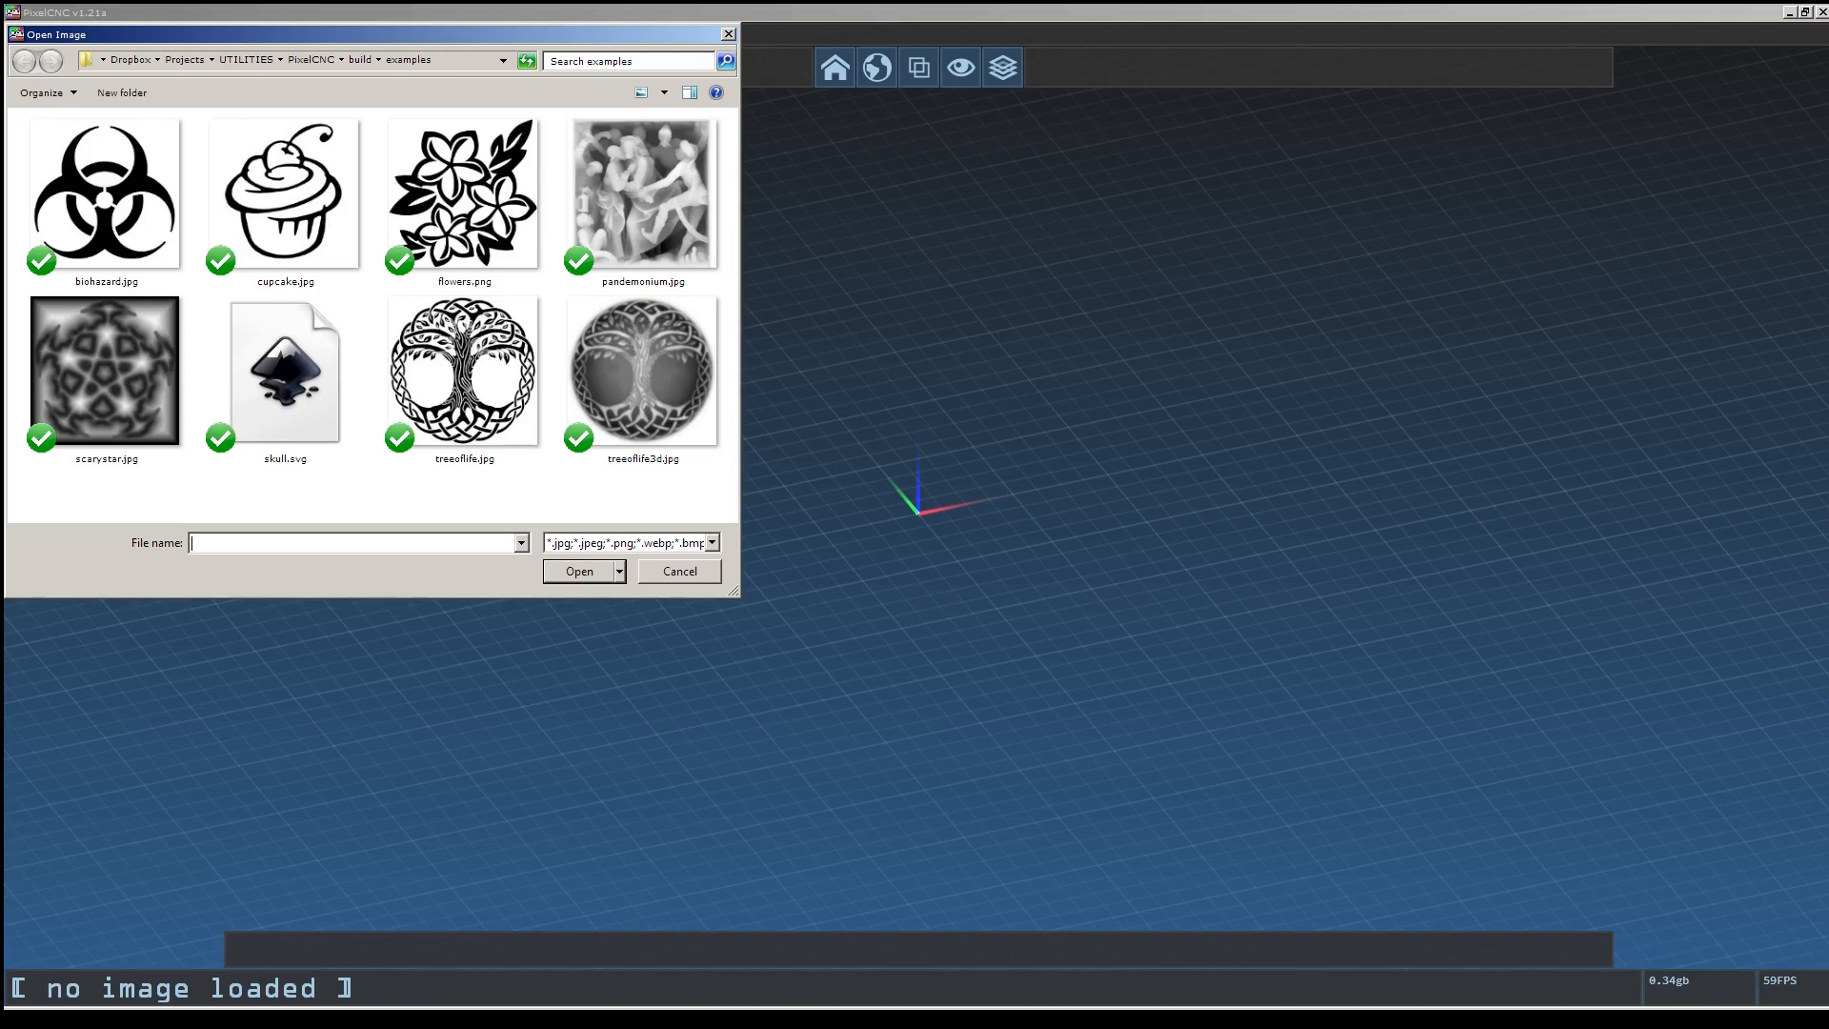
{"action": "left_click", "coordinate": [286, 377]}
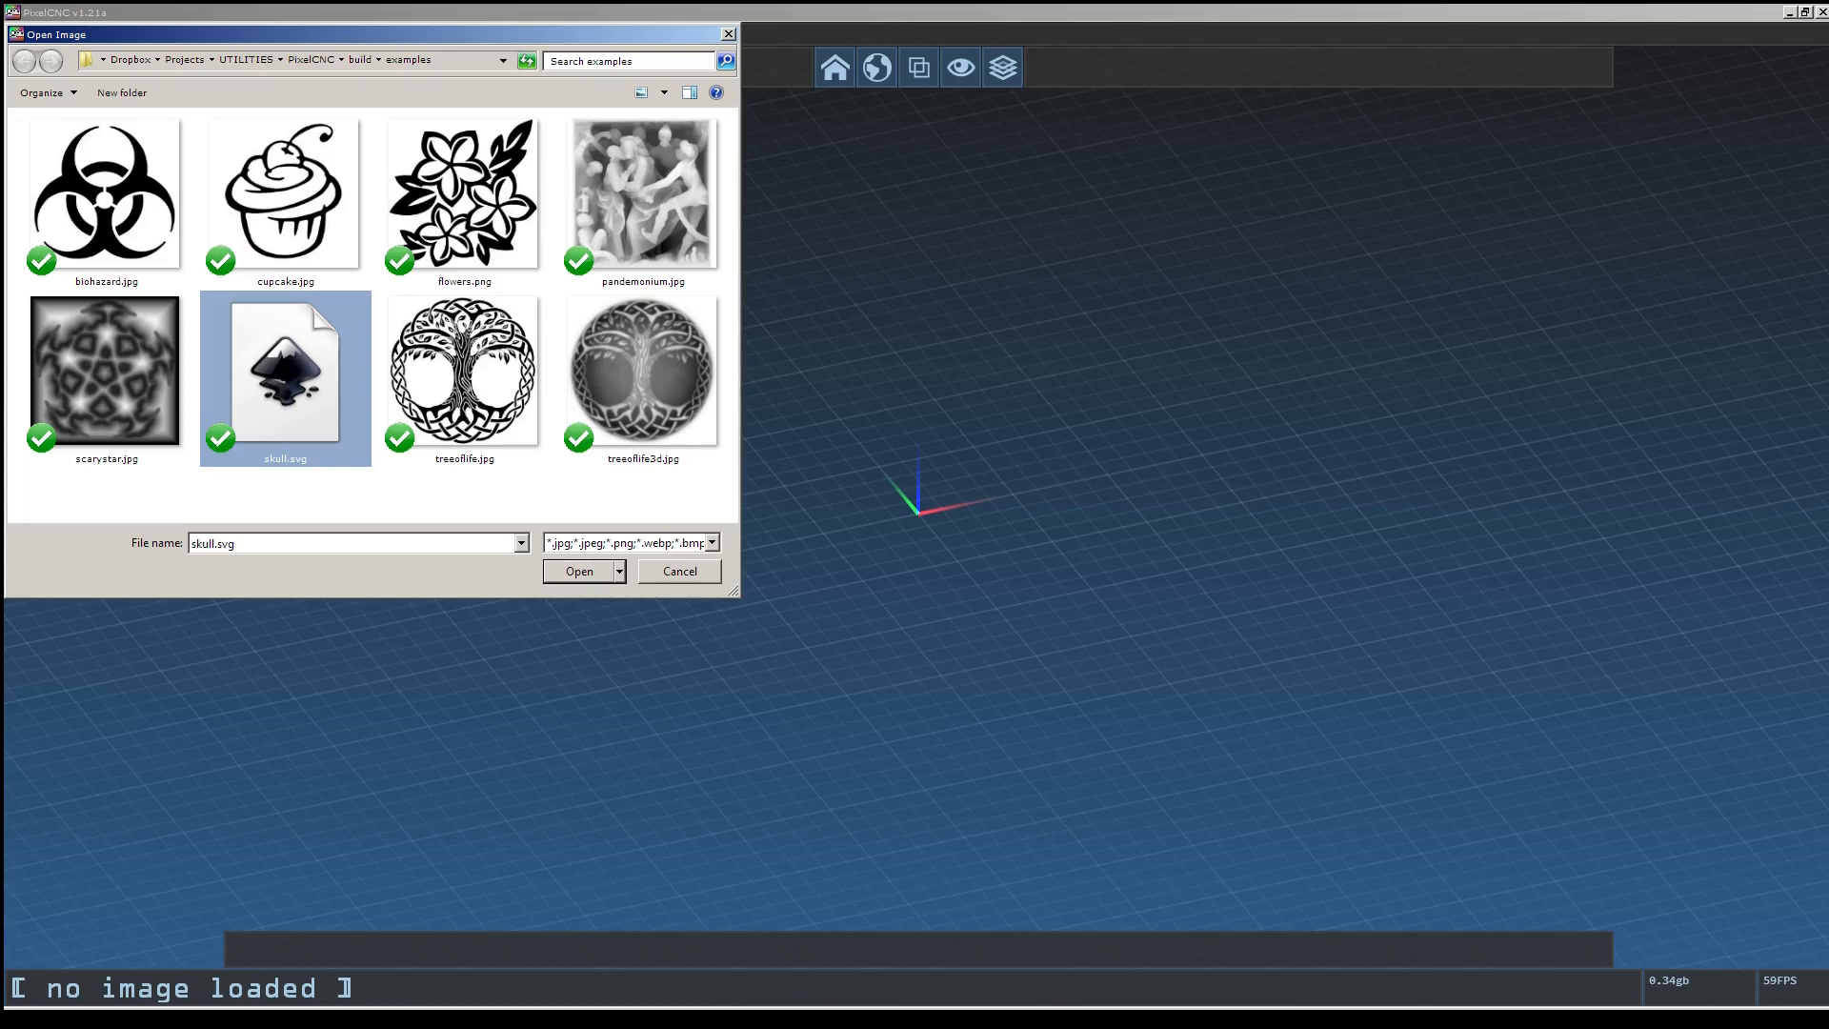
{"action": "left_click", "coordinate": [643, 374]}
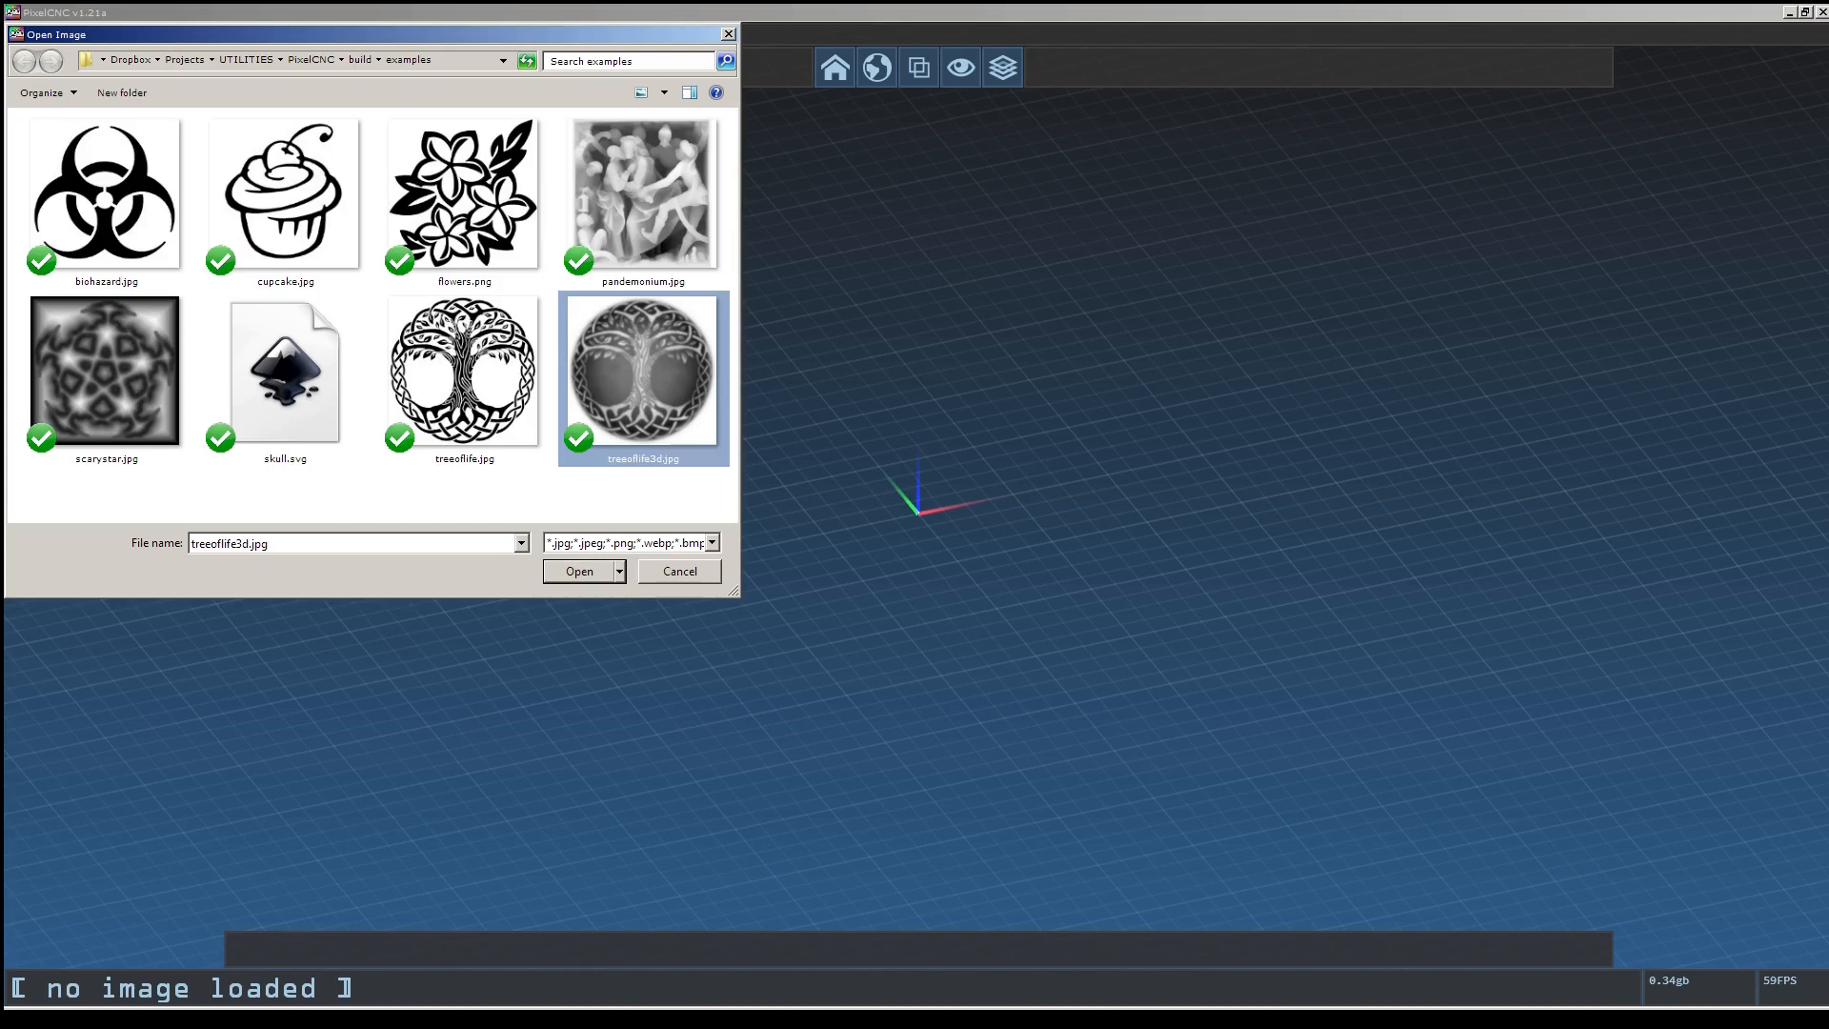
{"action": "left_click", "coordinate": [593, 575]}
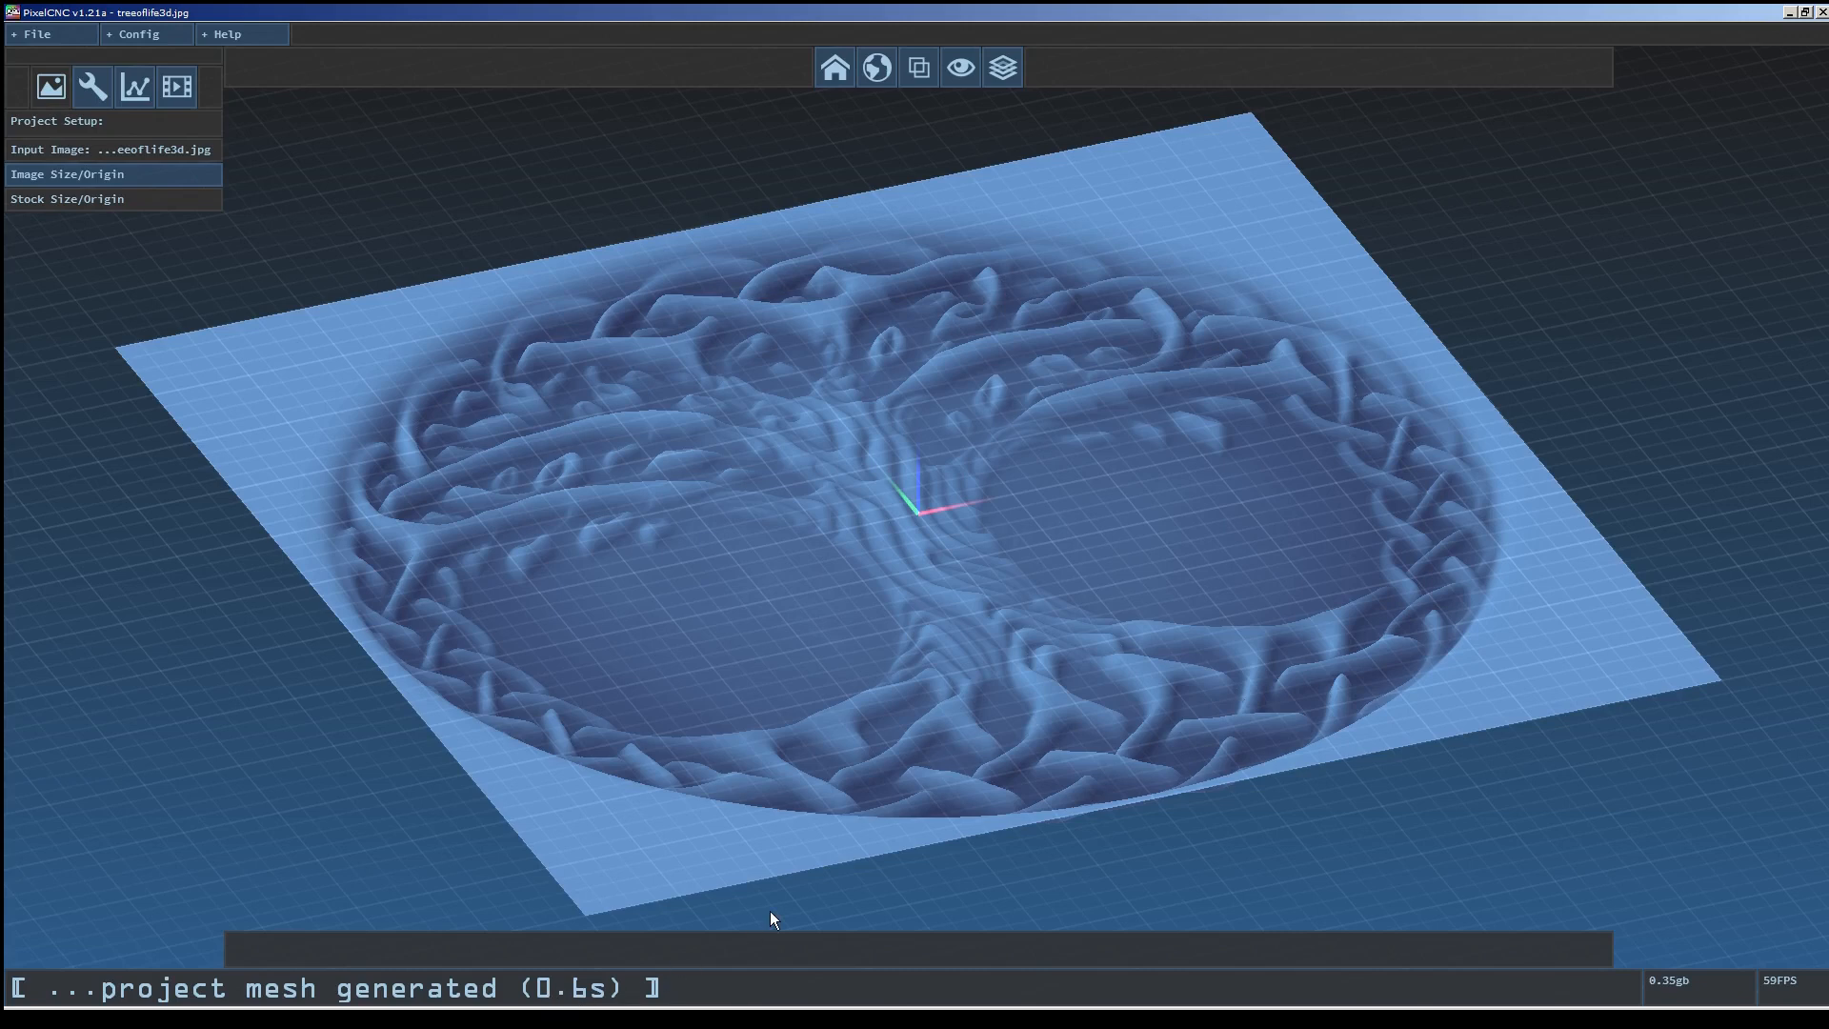
Set the image's X-Width to 8 and Z-Depth to 0.25 in the image size settings.
{"action": "middle_click_drag", "start_coordinate": [1210, 616], "coordinate": [1170, 705]}
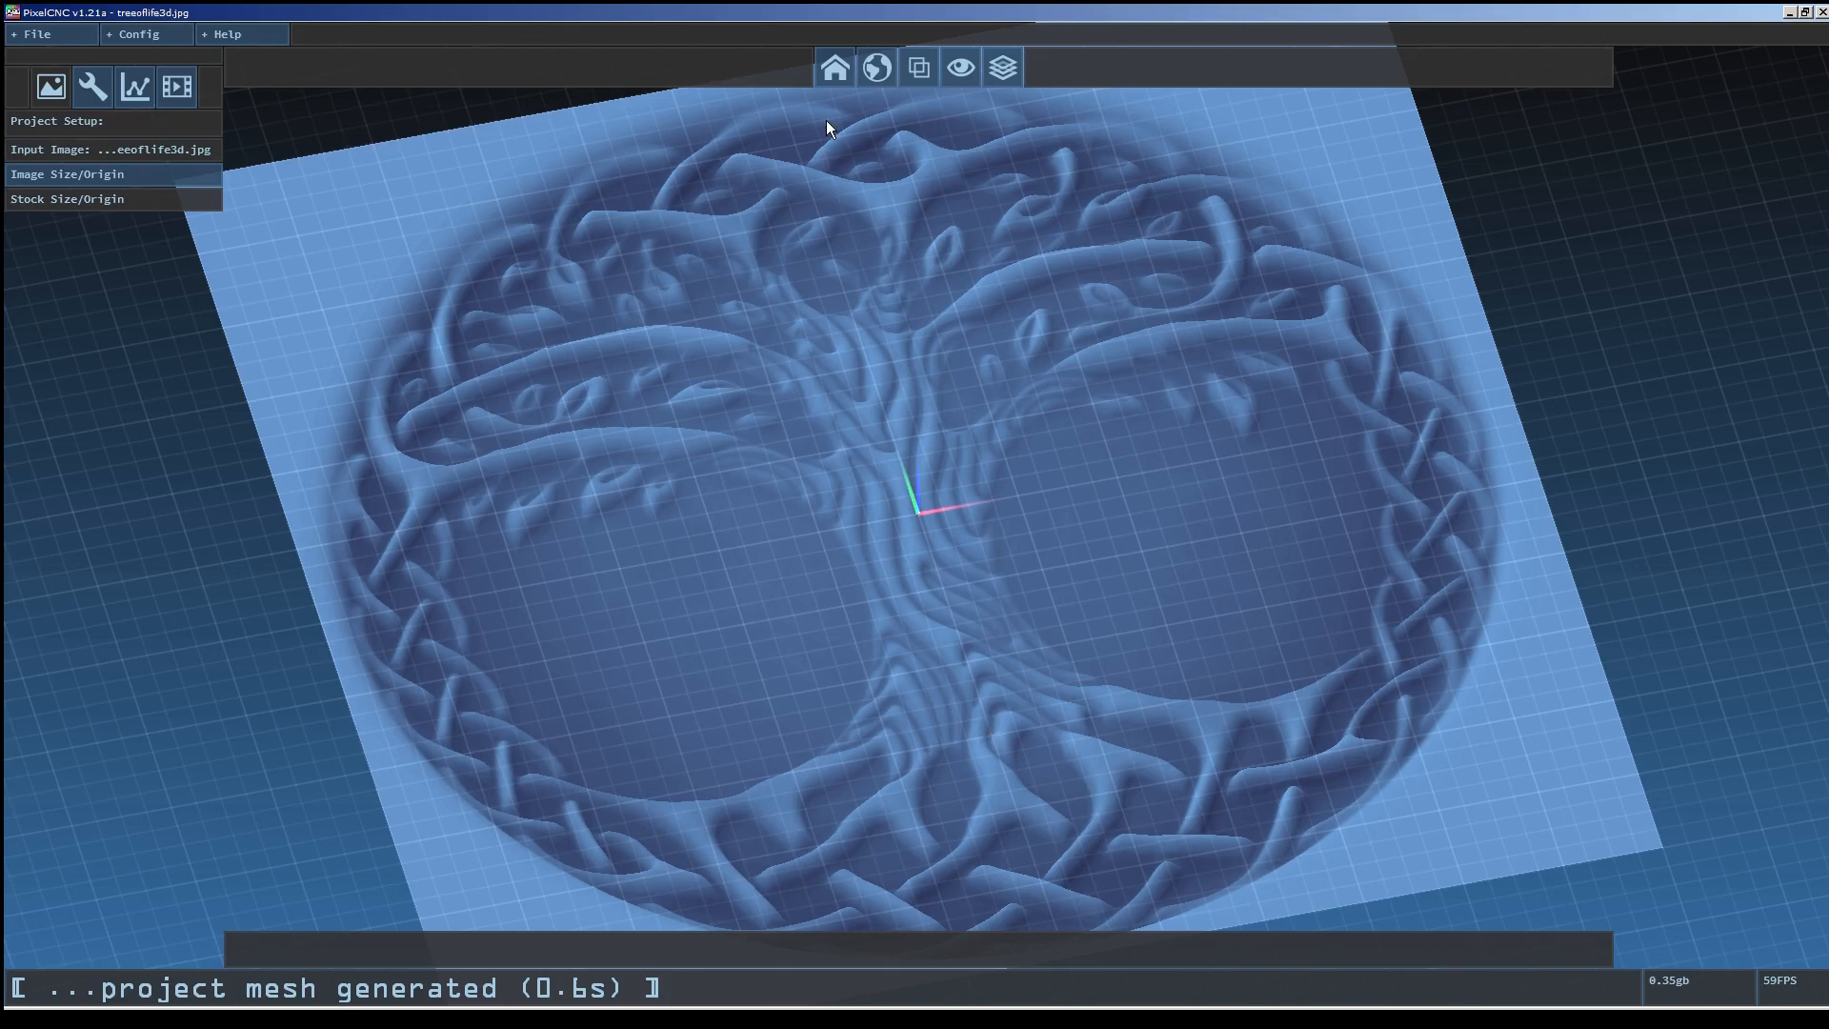
{"action": "left_click", "coordinate": [826, 77]}
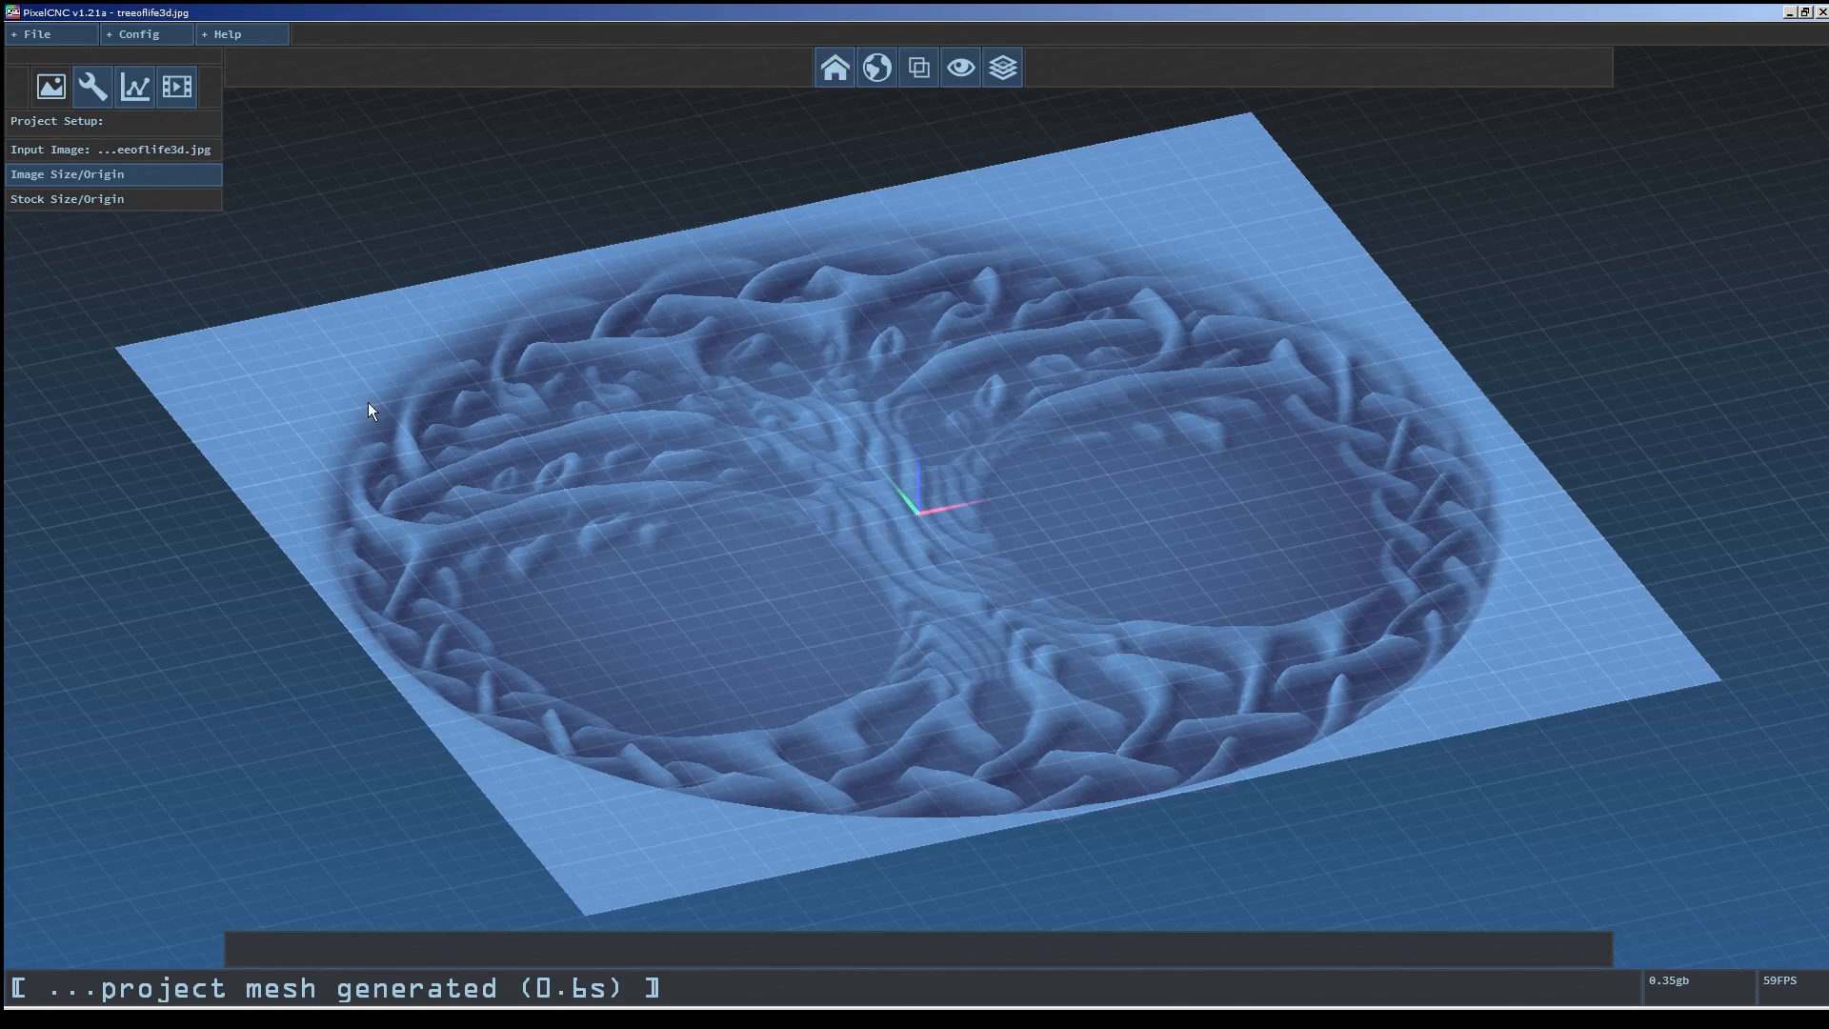
{"action": "left_click", "coordinate": [120, 175]}
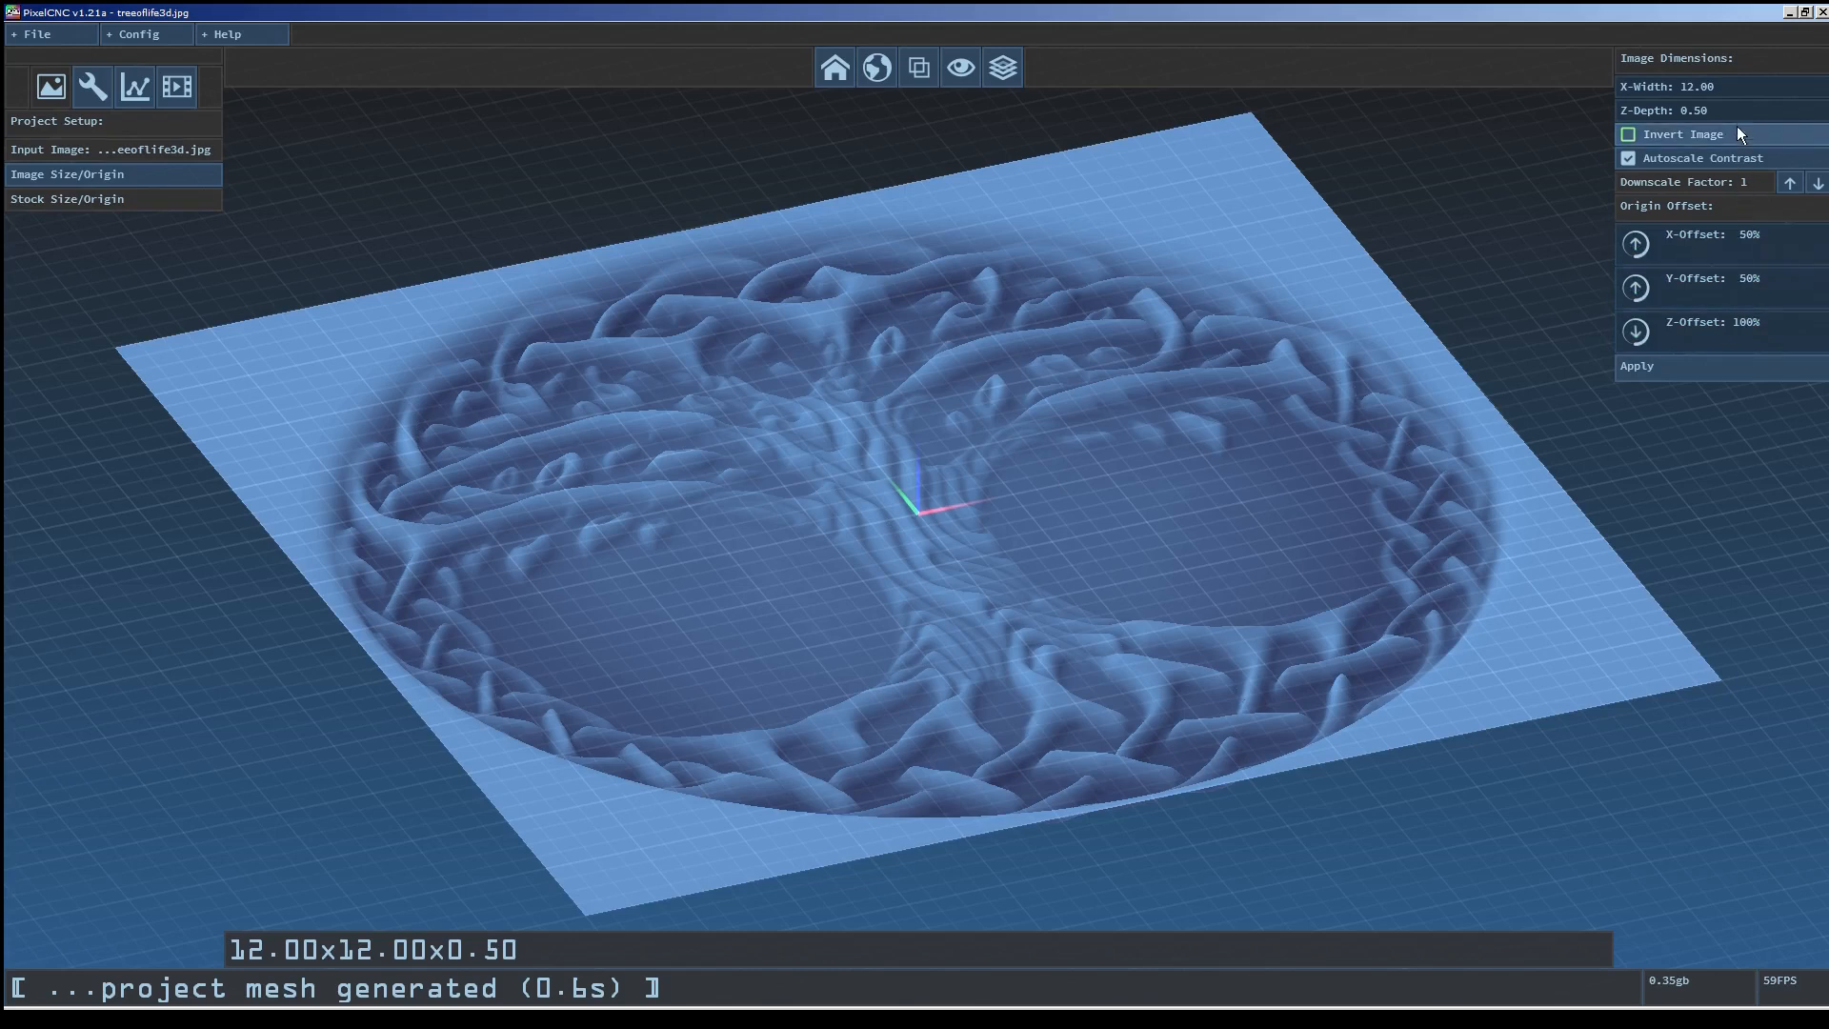
{"action": "left_click", "coordinate": [1731, 92]}
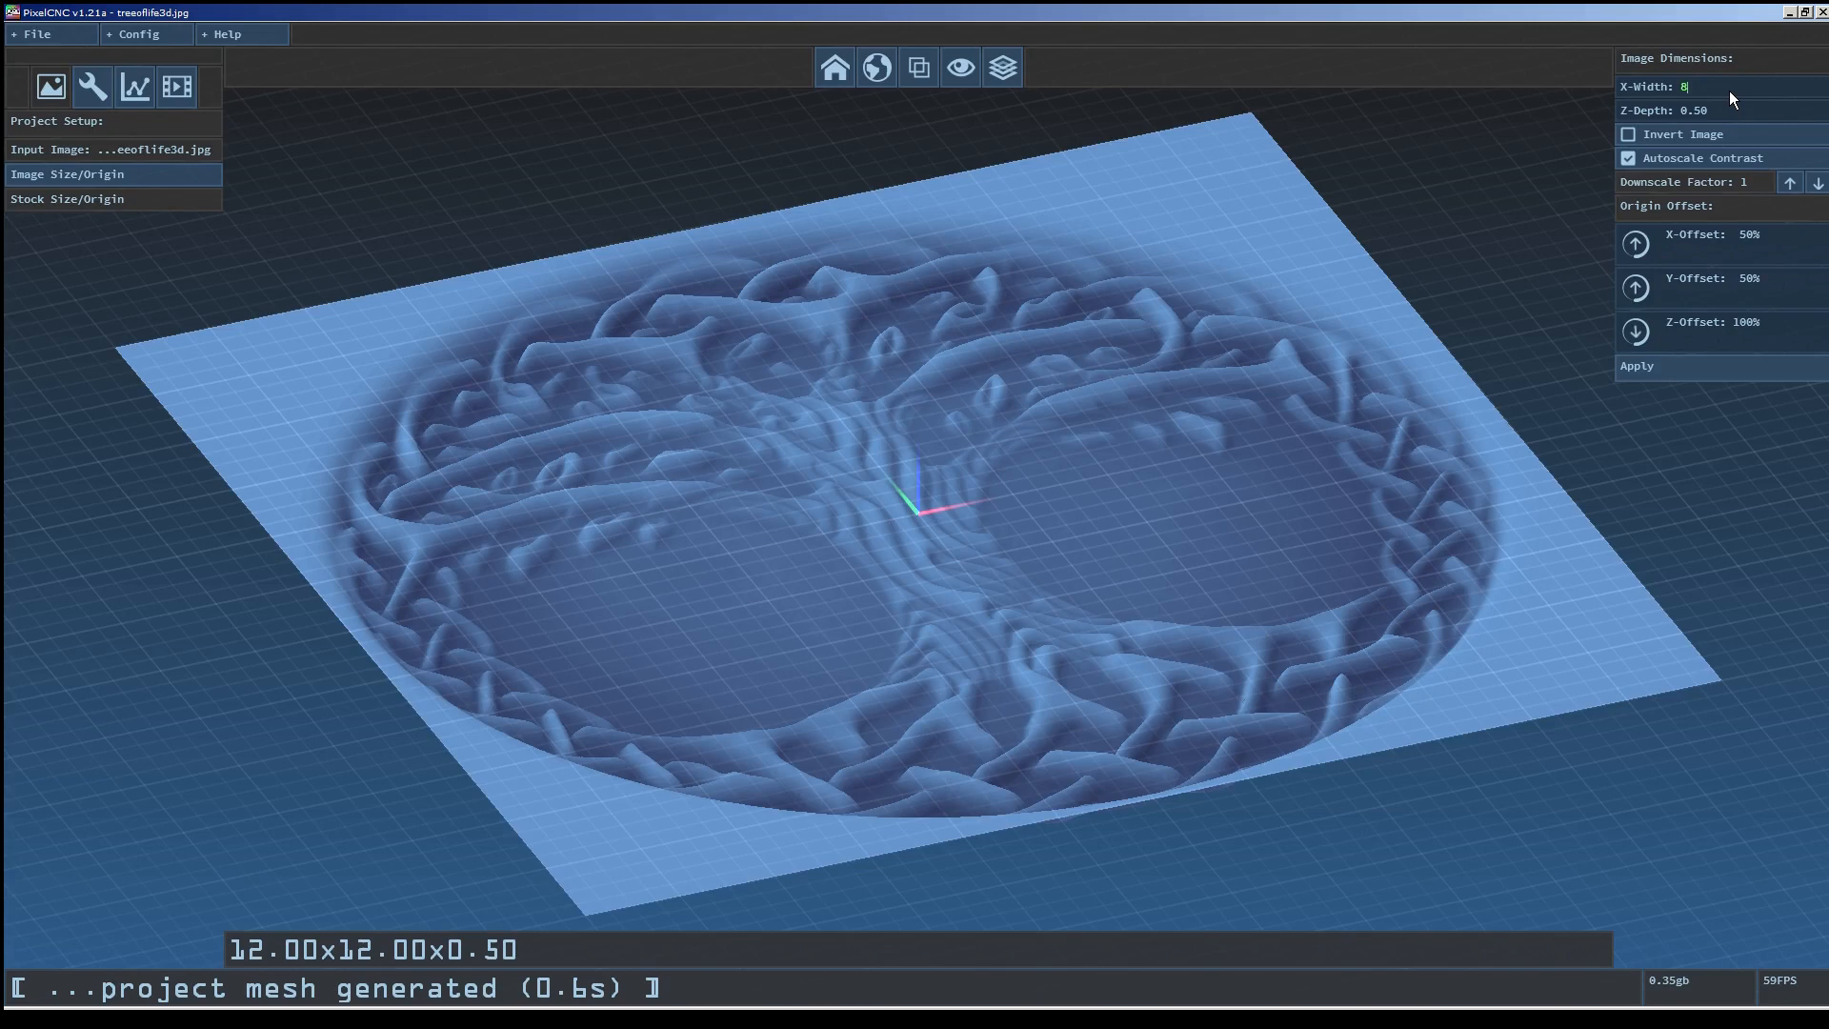
{"action": "key", "text": "Return"}
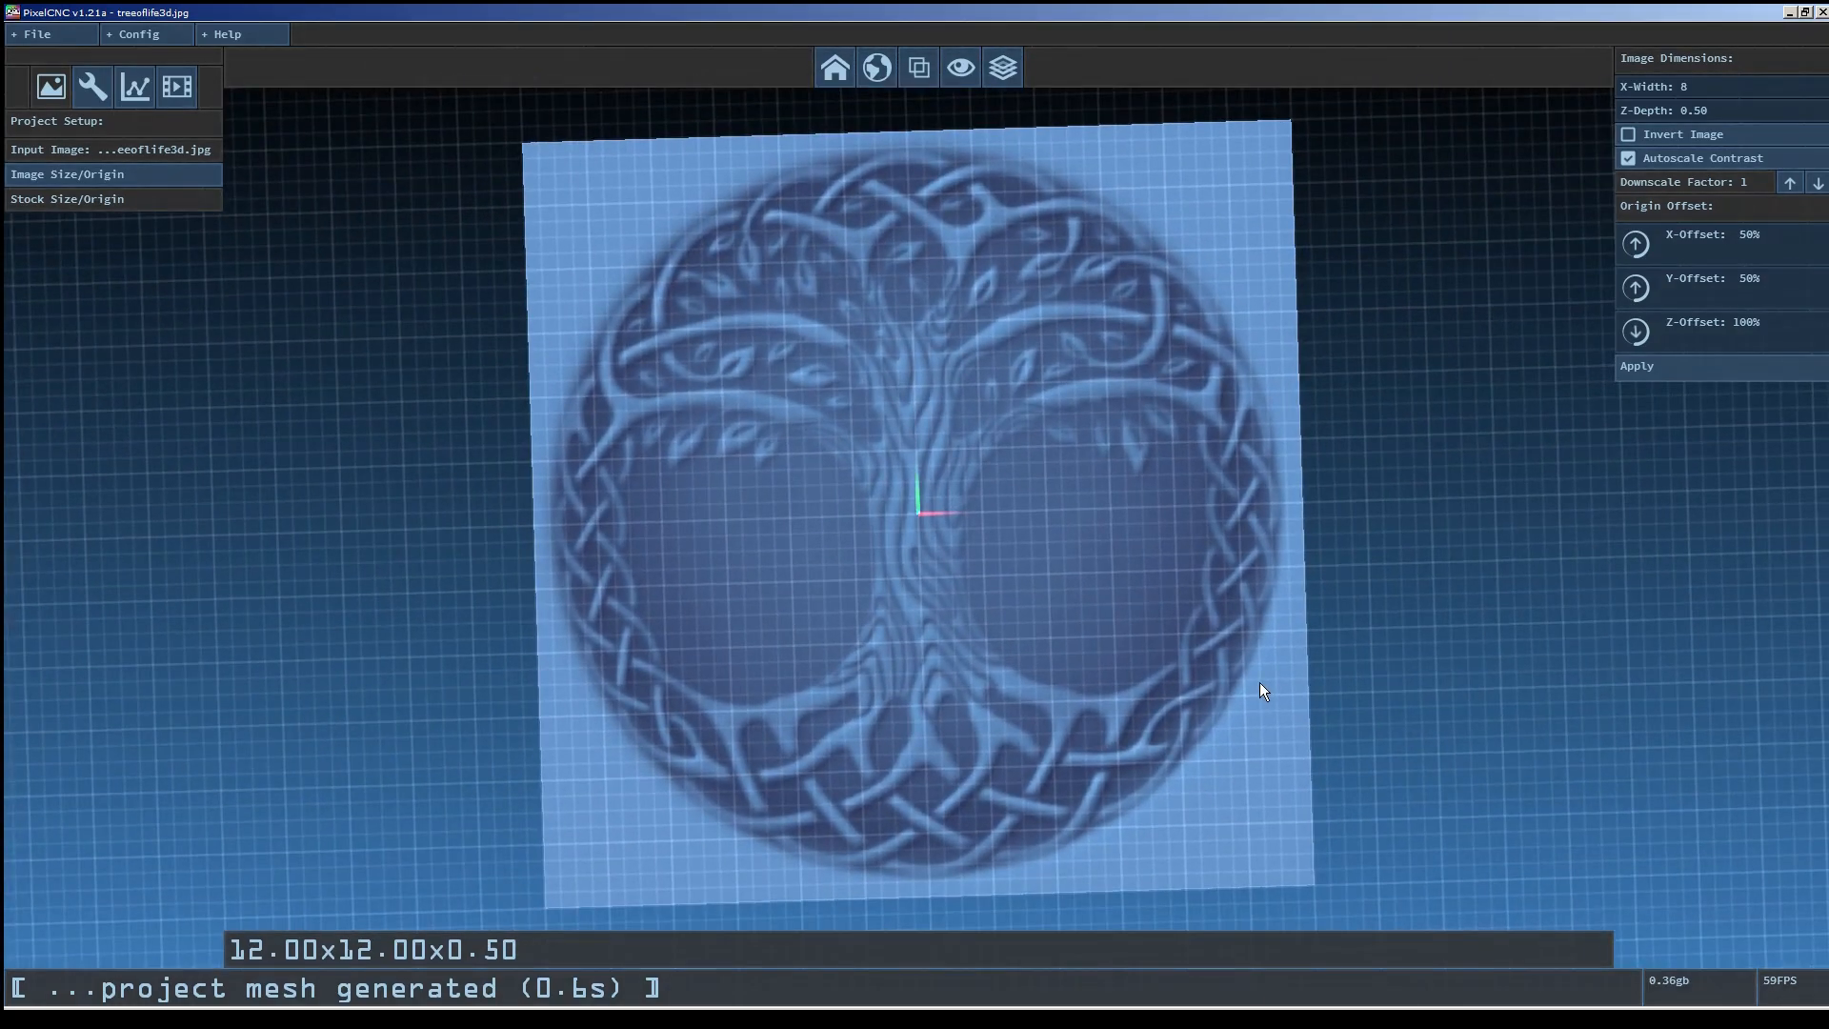
{"action": "left_click", "coordinate": [1718, 113]}
{"action": "key", "text": "Return"}
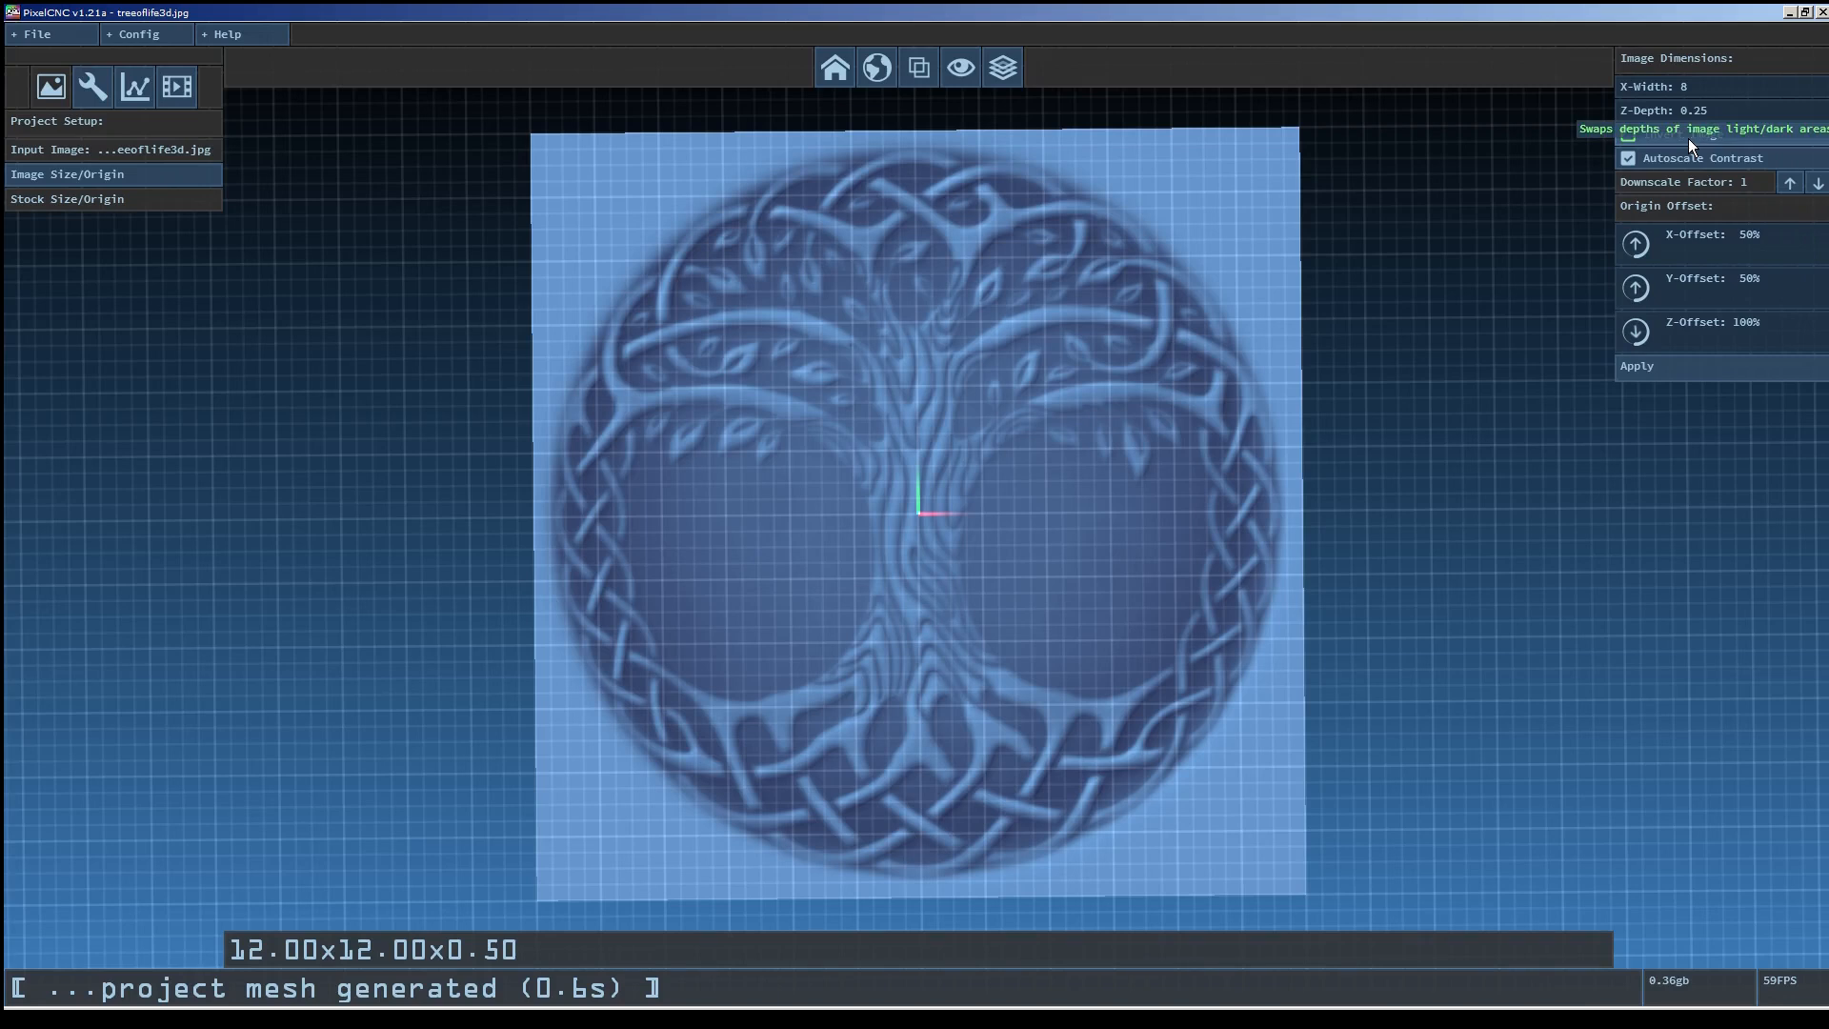
Toggle Invert Image and Autoscale Contrast off and back on to compare their effect on the relief.
{"action": "left_click", "coordinate": [1688, 137]}
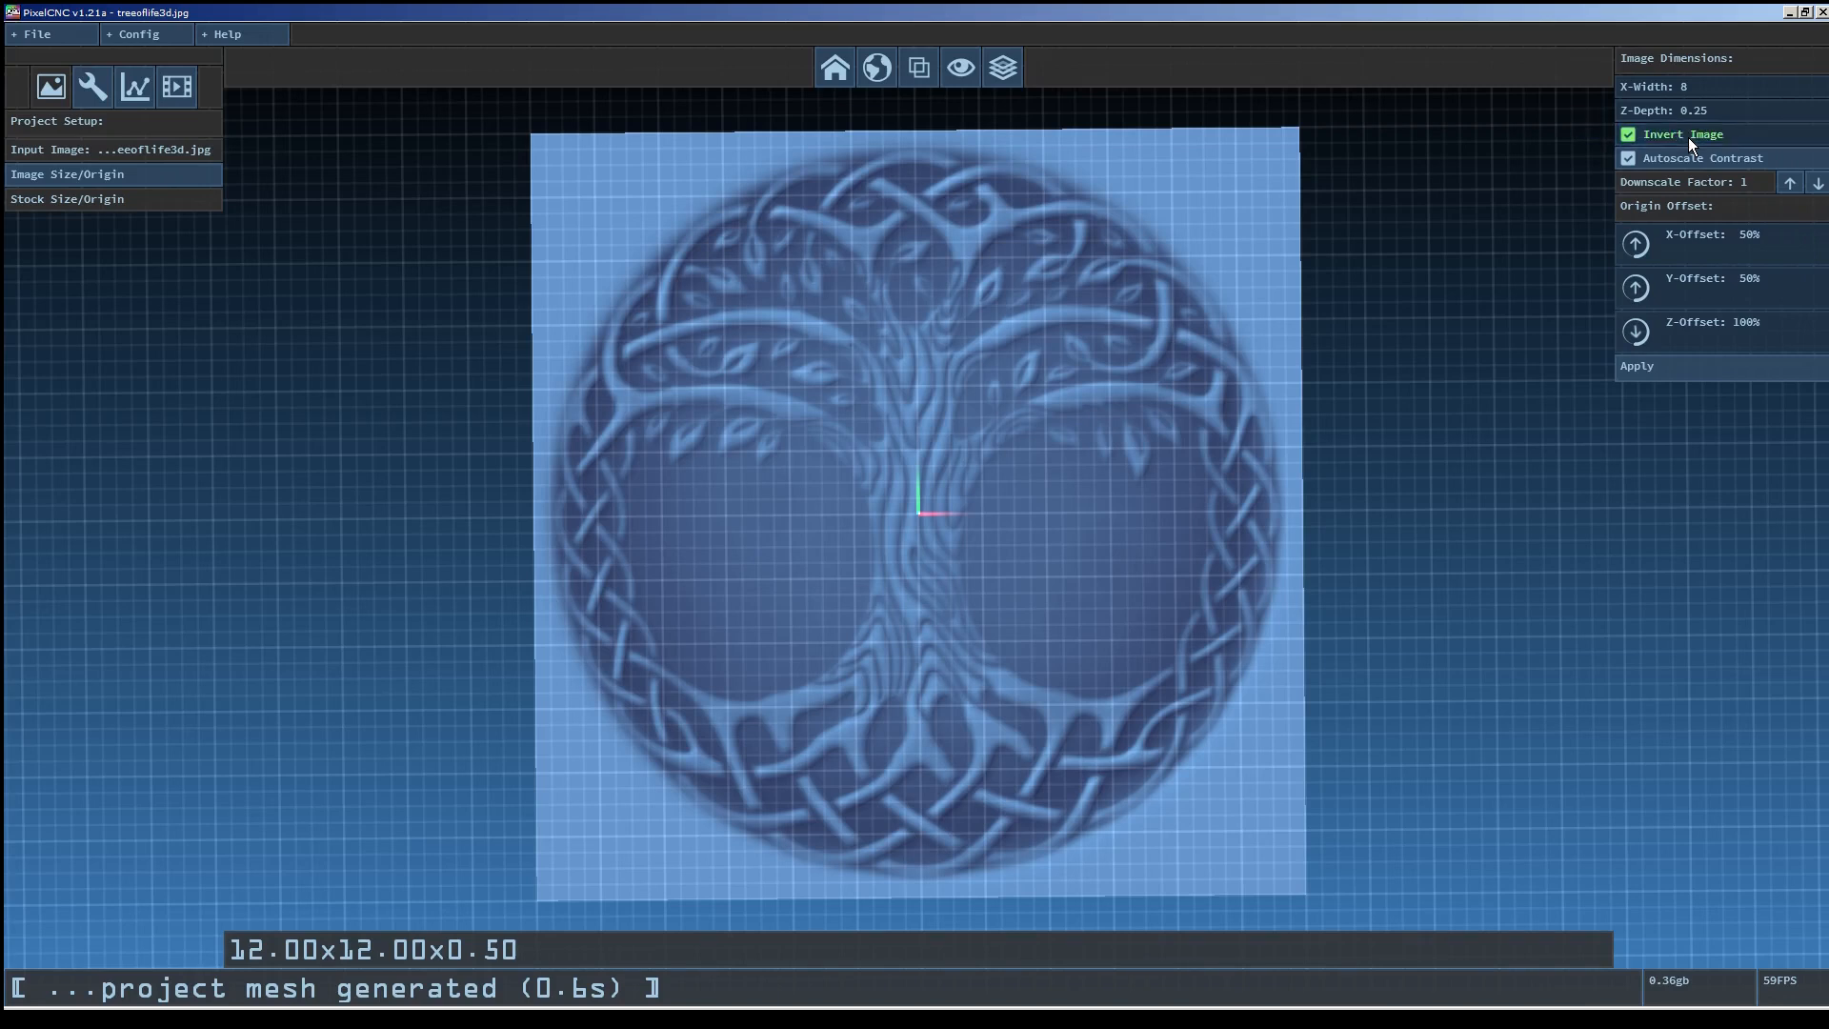
{"action": "left_click", "coordinate": [1688, 137]}
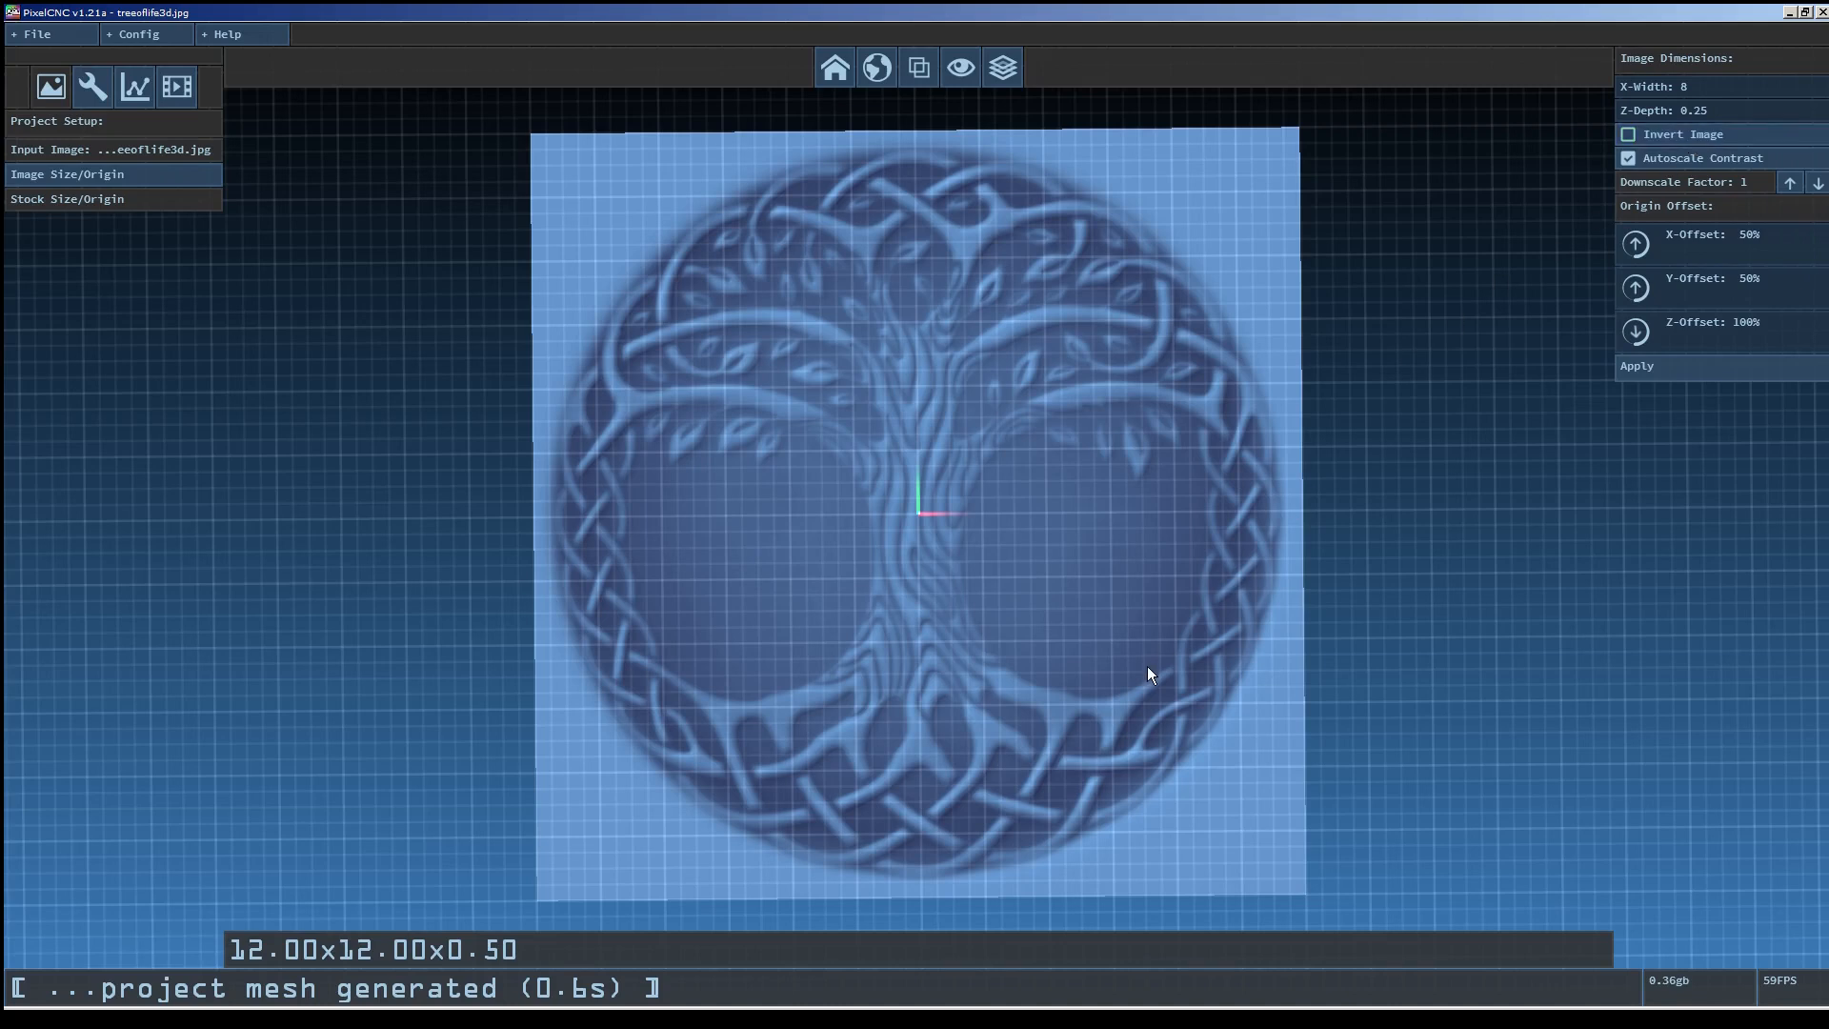
{"action": "left_click", "coordinate": [838, 68]}
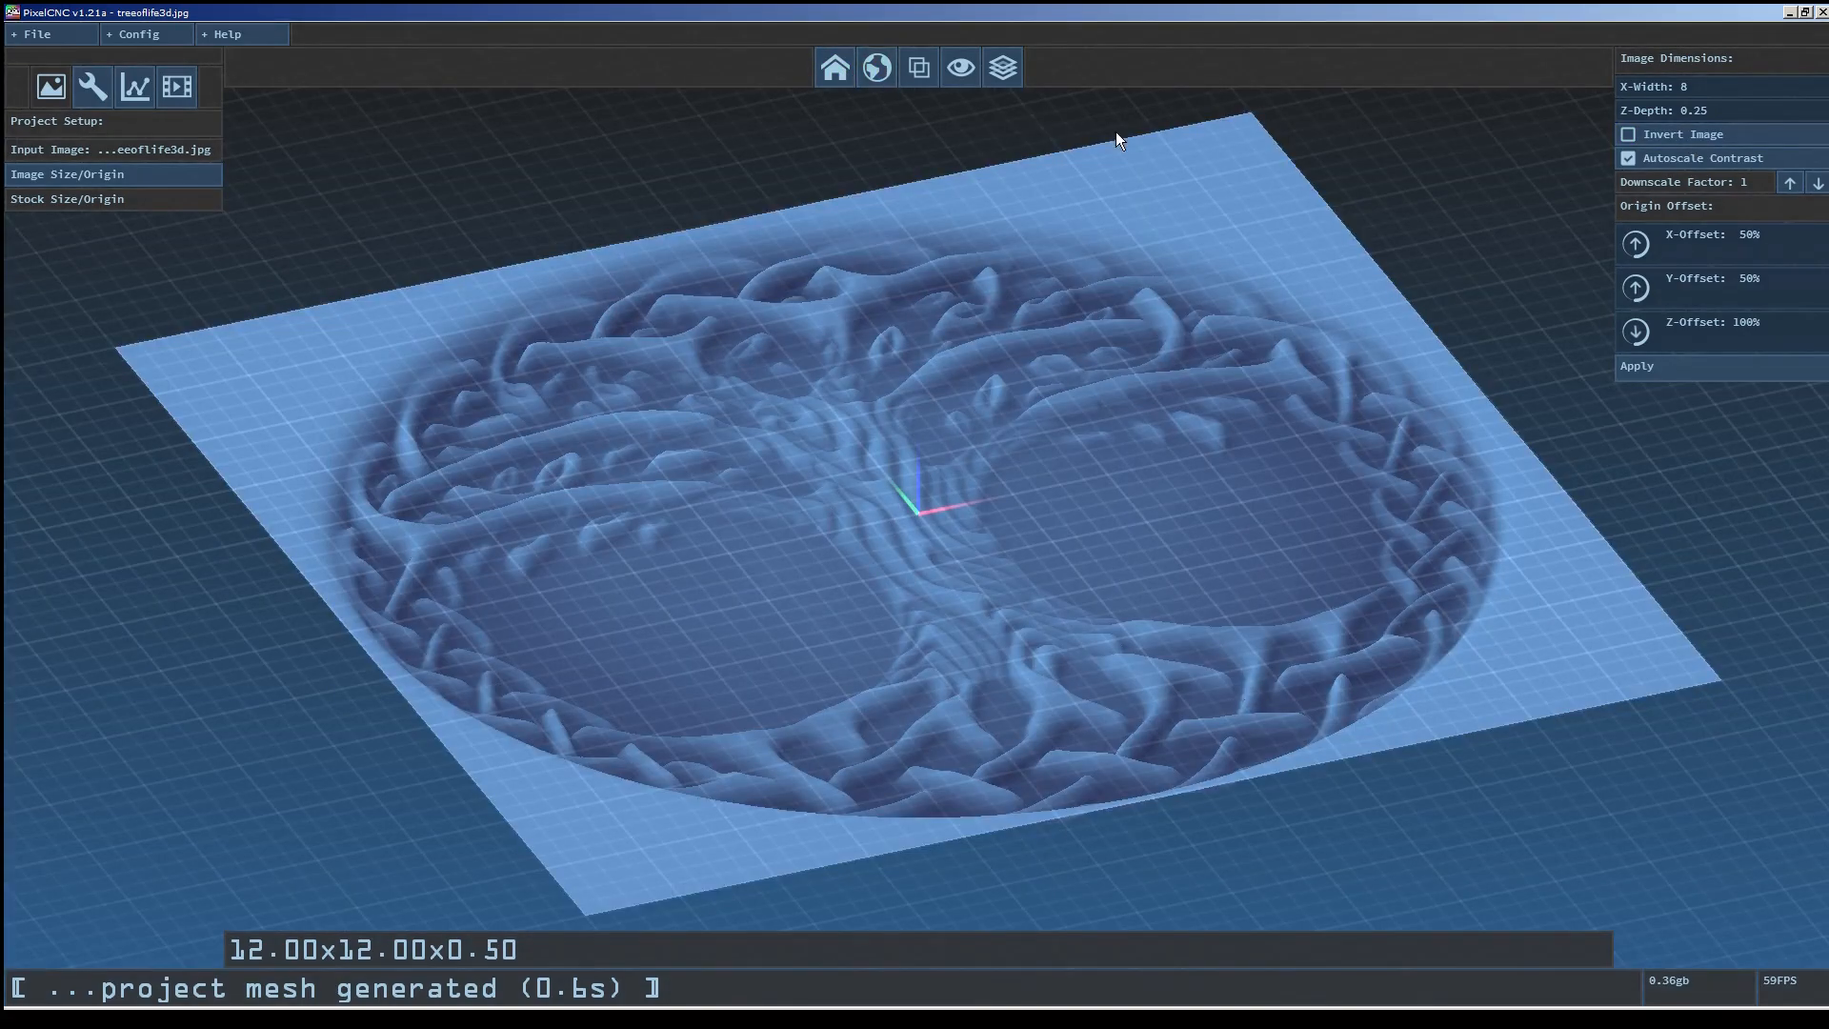
{"action": "left_click_drag", "start_coordinate": [1128, 714], "coordinate": [1240, 707]}
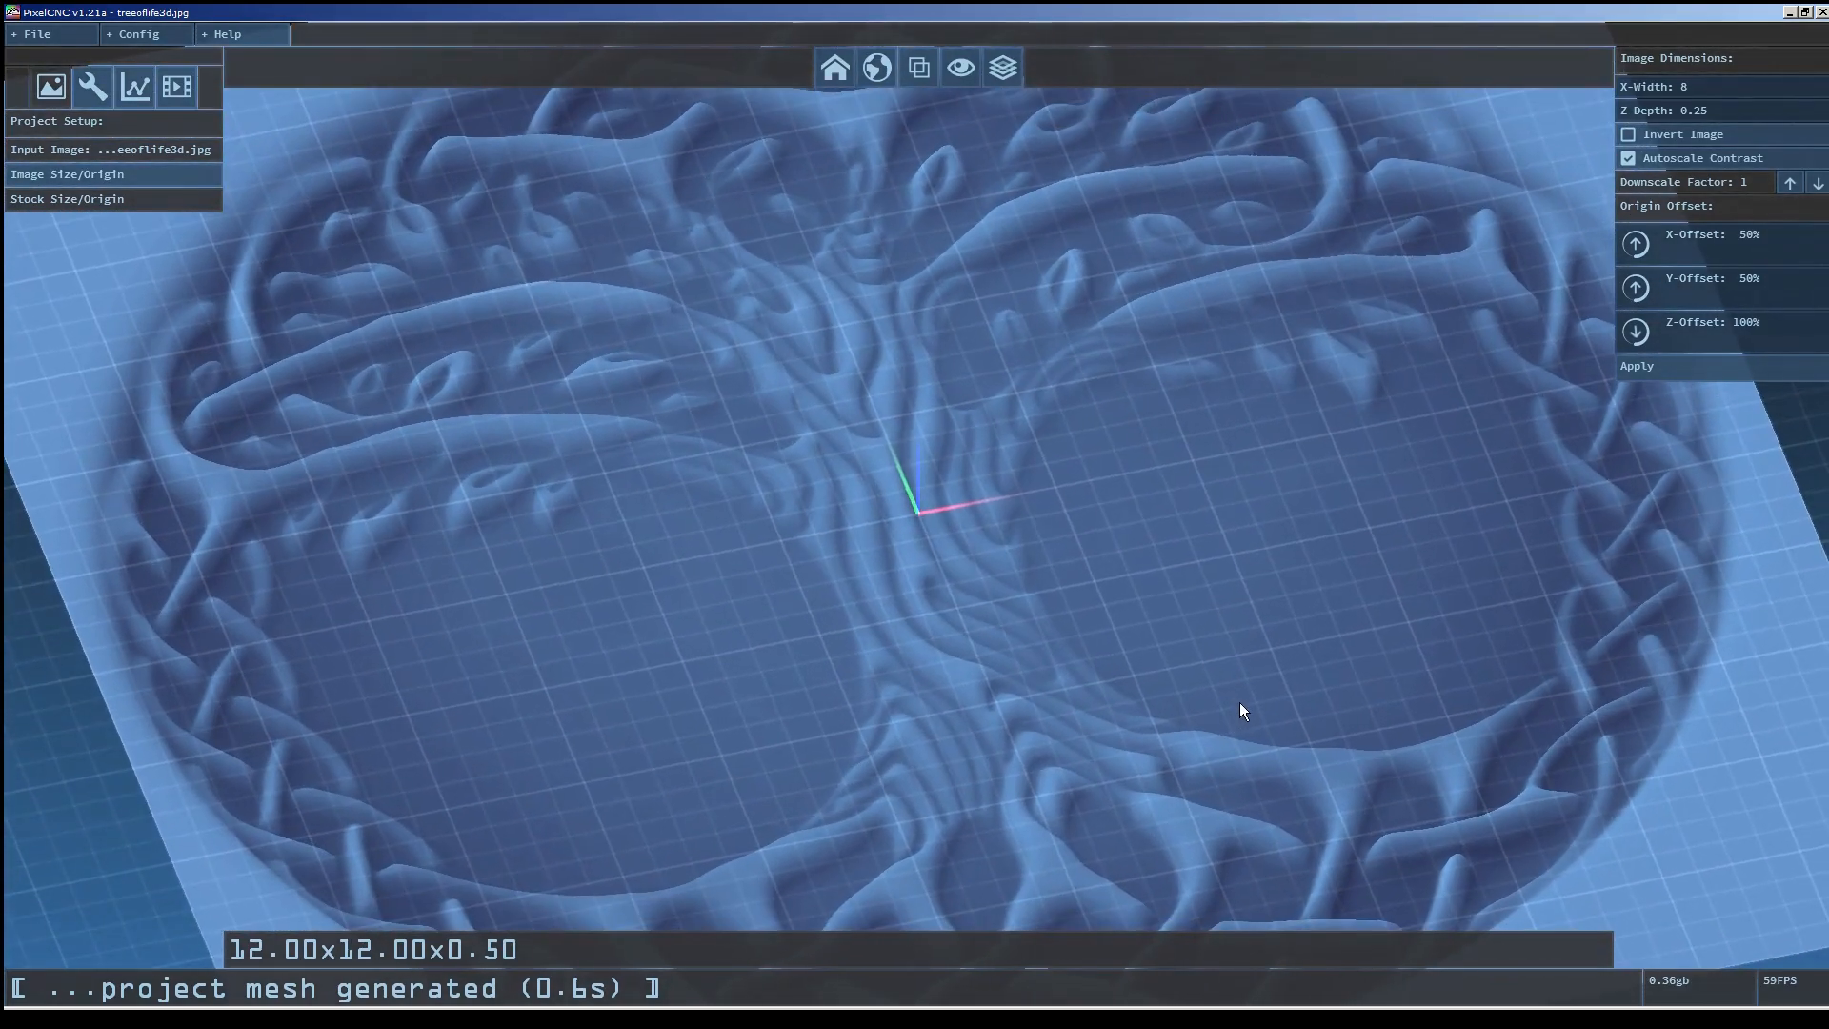
{"action": "left_click", "coordinate": [1627, 159]}
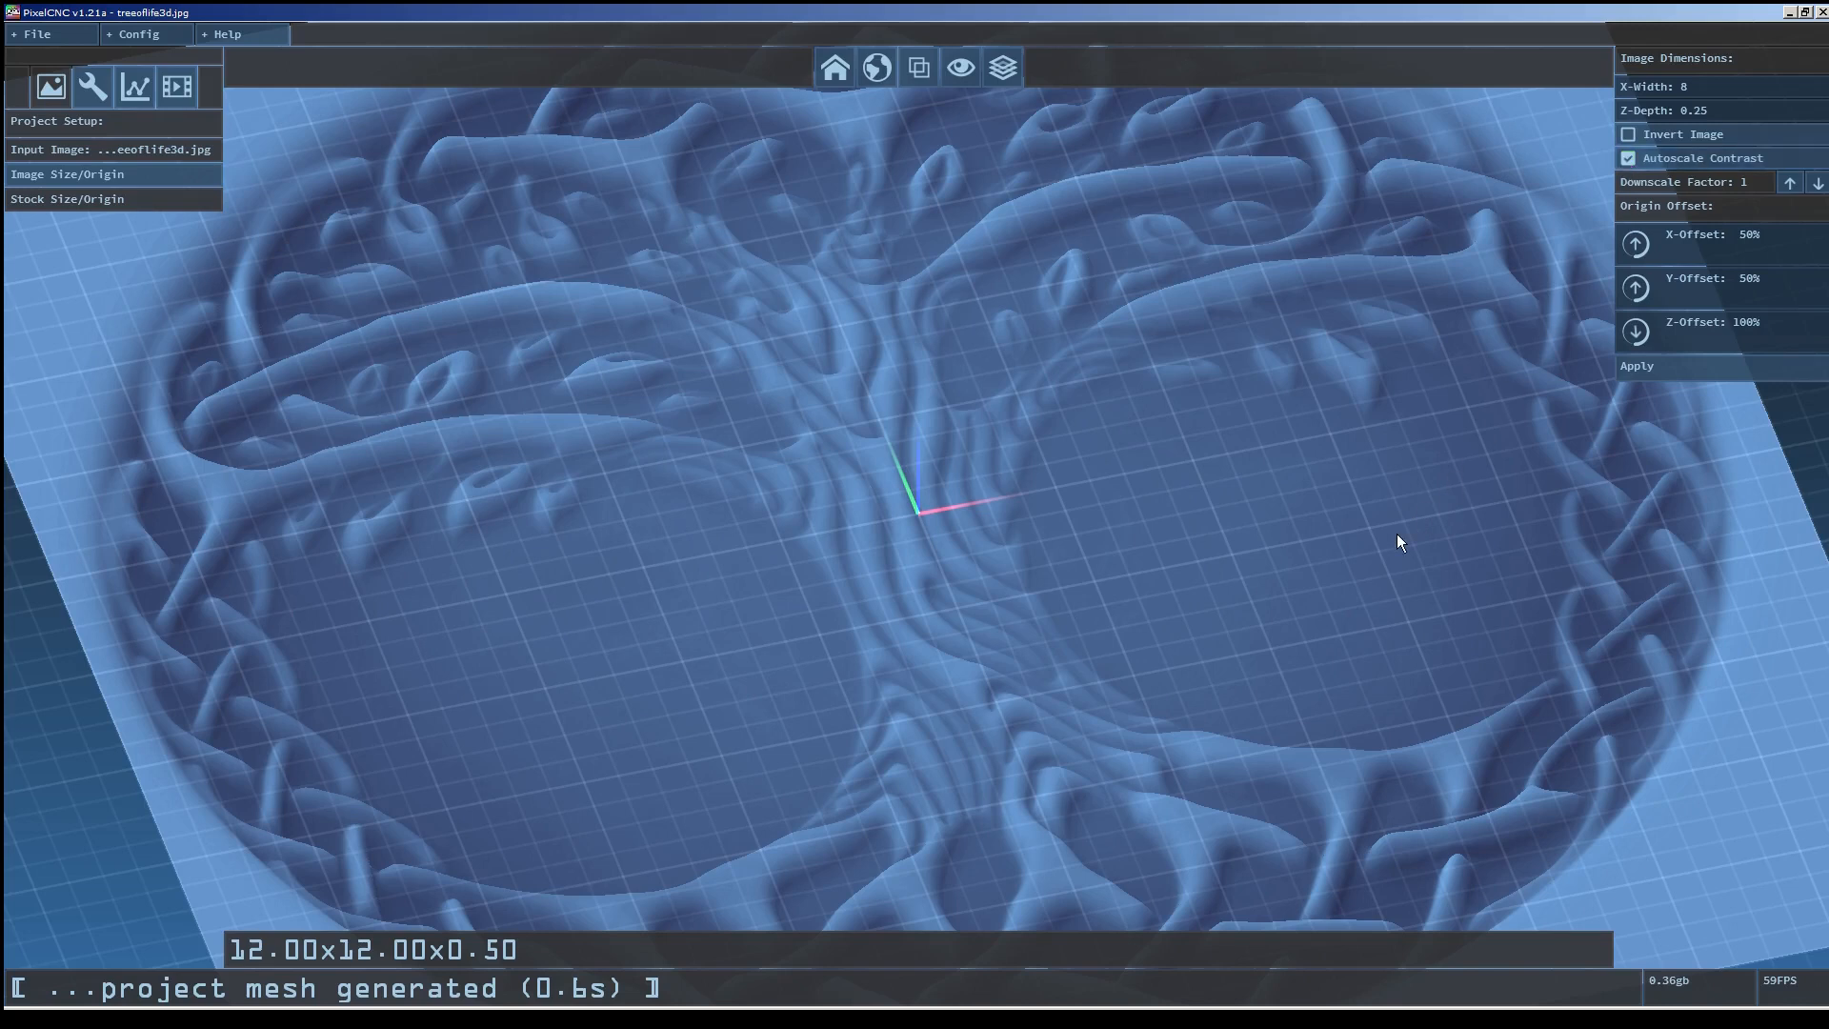
{"action": "left_click_drag", "start_coordinate": [1208, 382], "coordinate": [964, 537]}
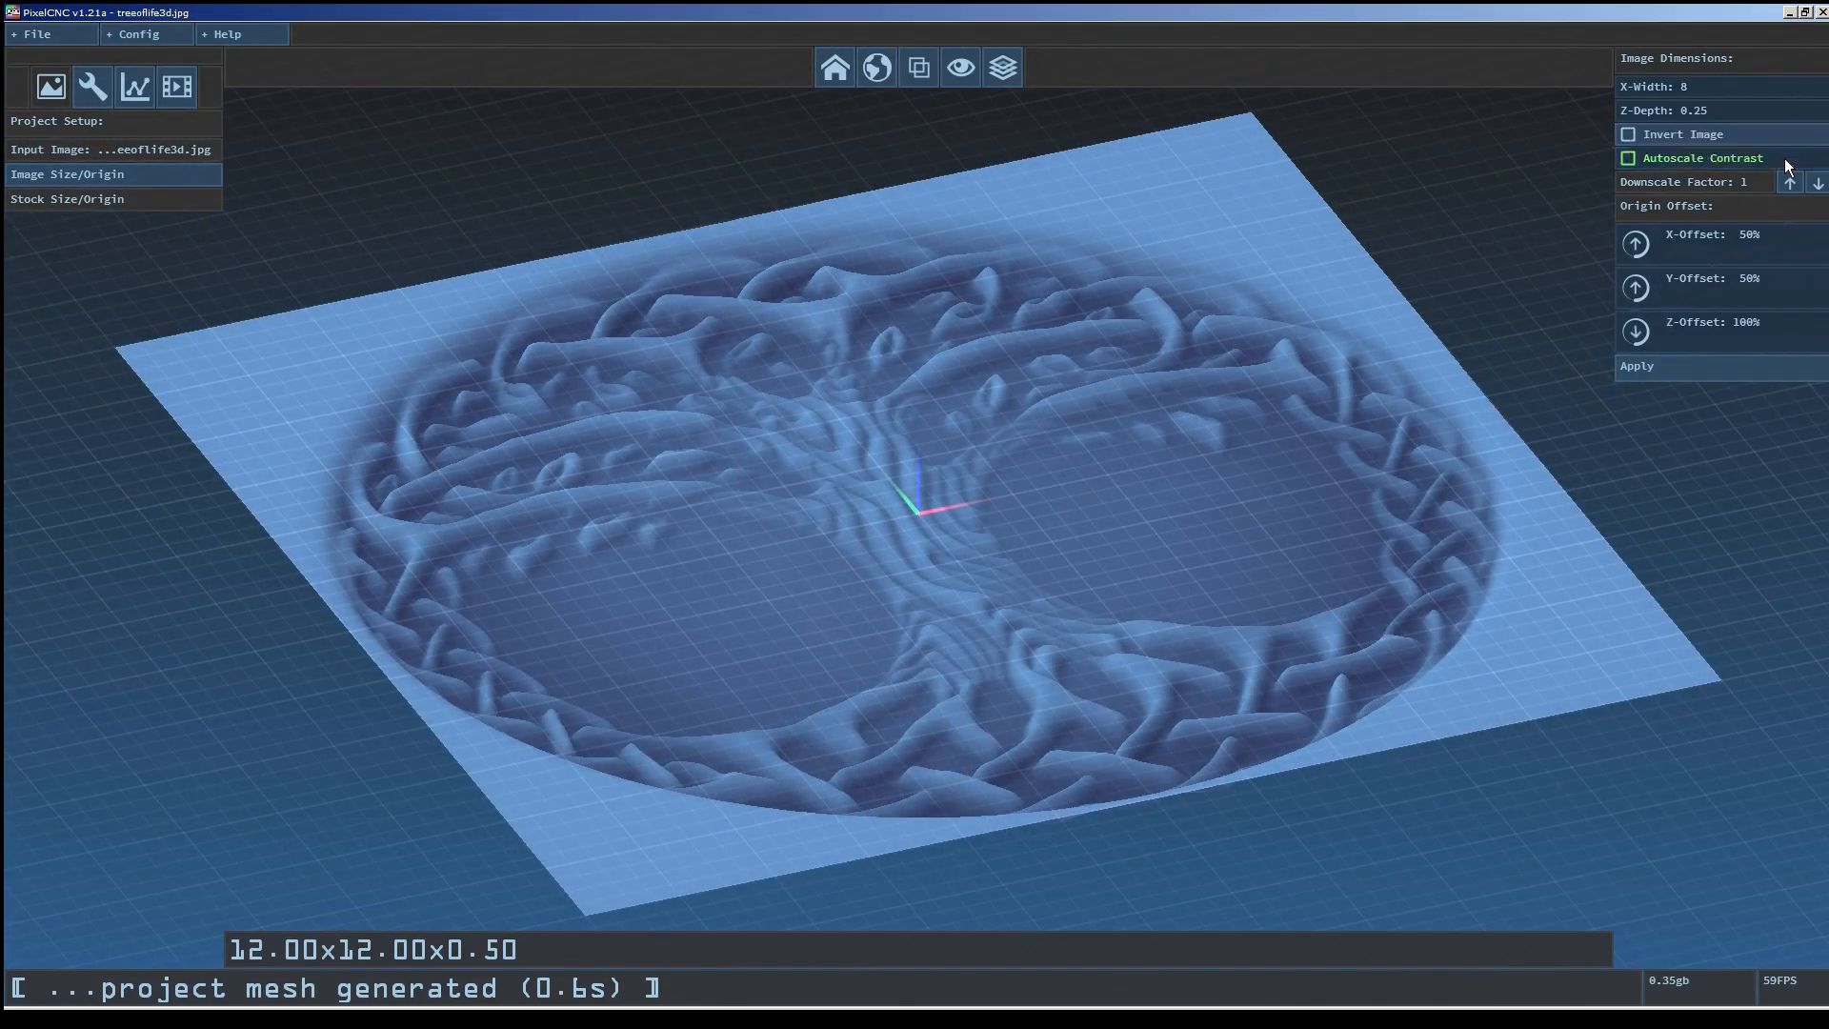
{"action": "left_click", "coordinate": [1786, 158]}
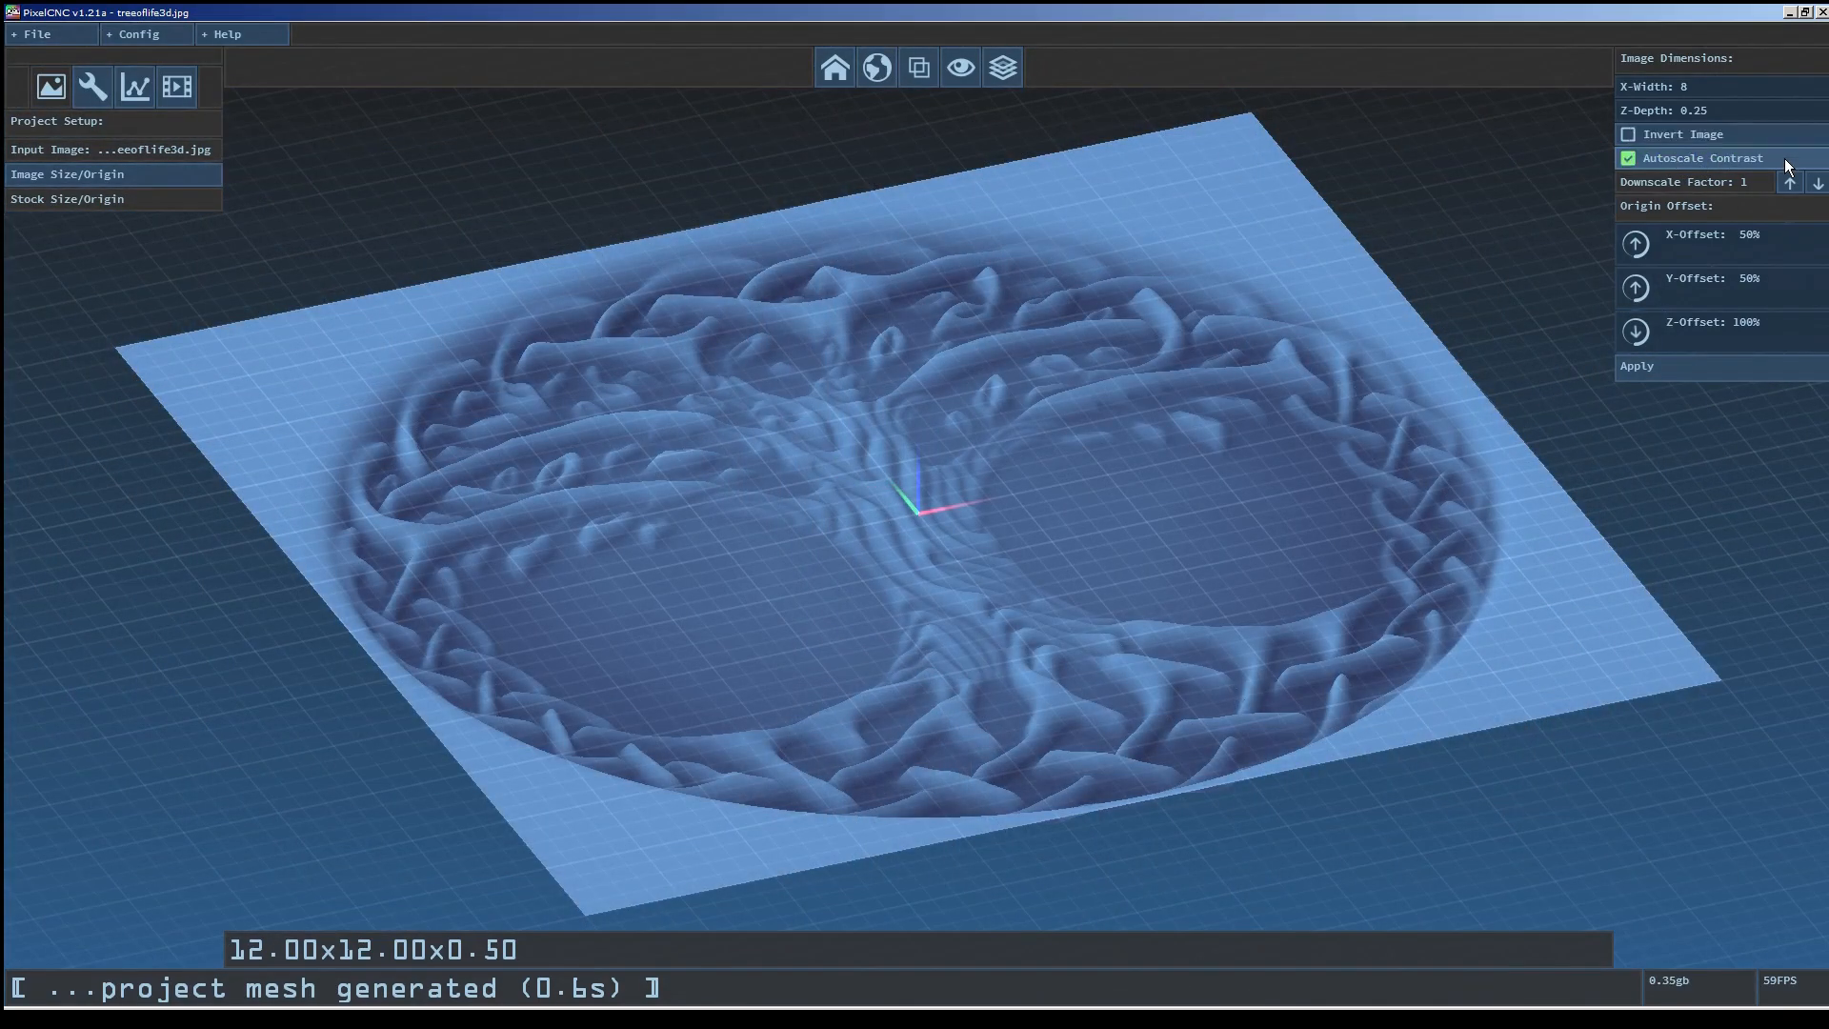
Raise the image Downscale Factor to 4 and step it back down to 1.
{"action": "left_click", "coordinate": [1789, 182]}
{"action": "left_click", "coordinate": [1789, 182]}
{"action": "left_click", "coordinate": [1789, 184]}
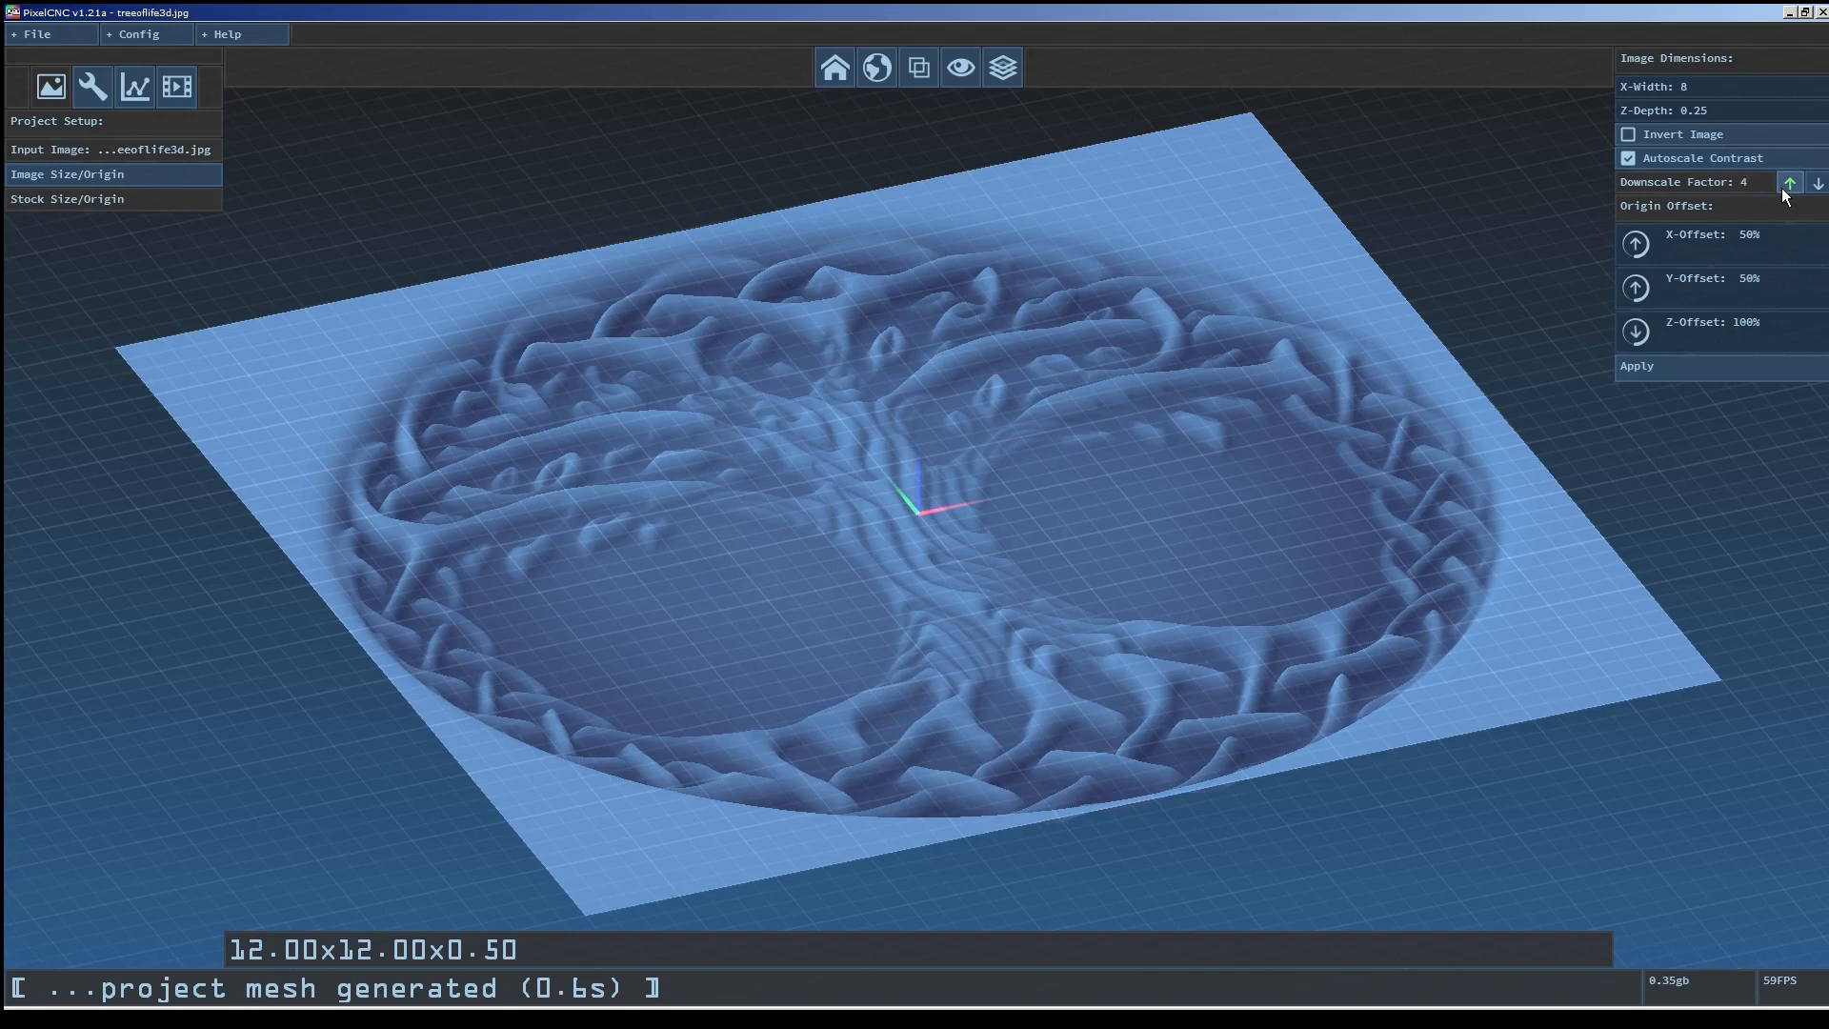
{"action": "left_click", "coordinate": [1818, 183]}
{"action": "left_click", "coordinate": [1818, 183]}
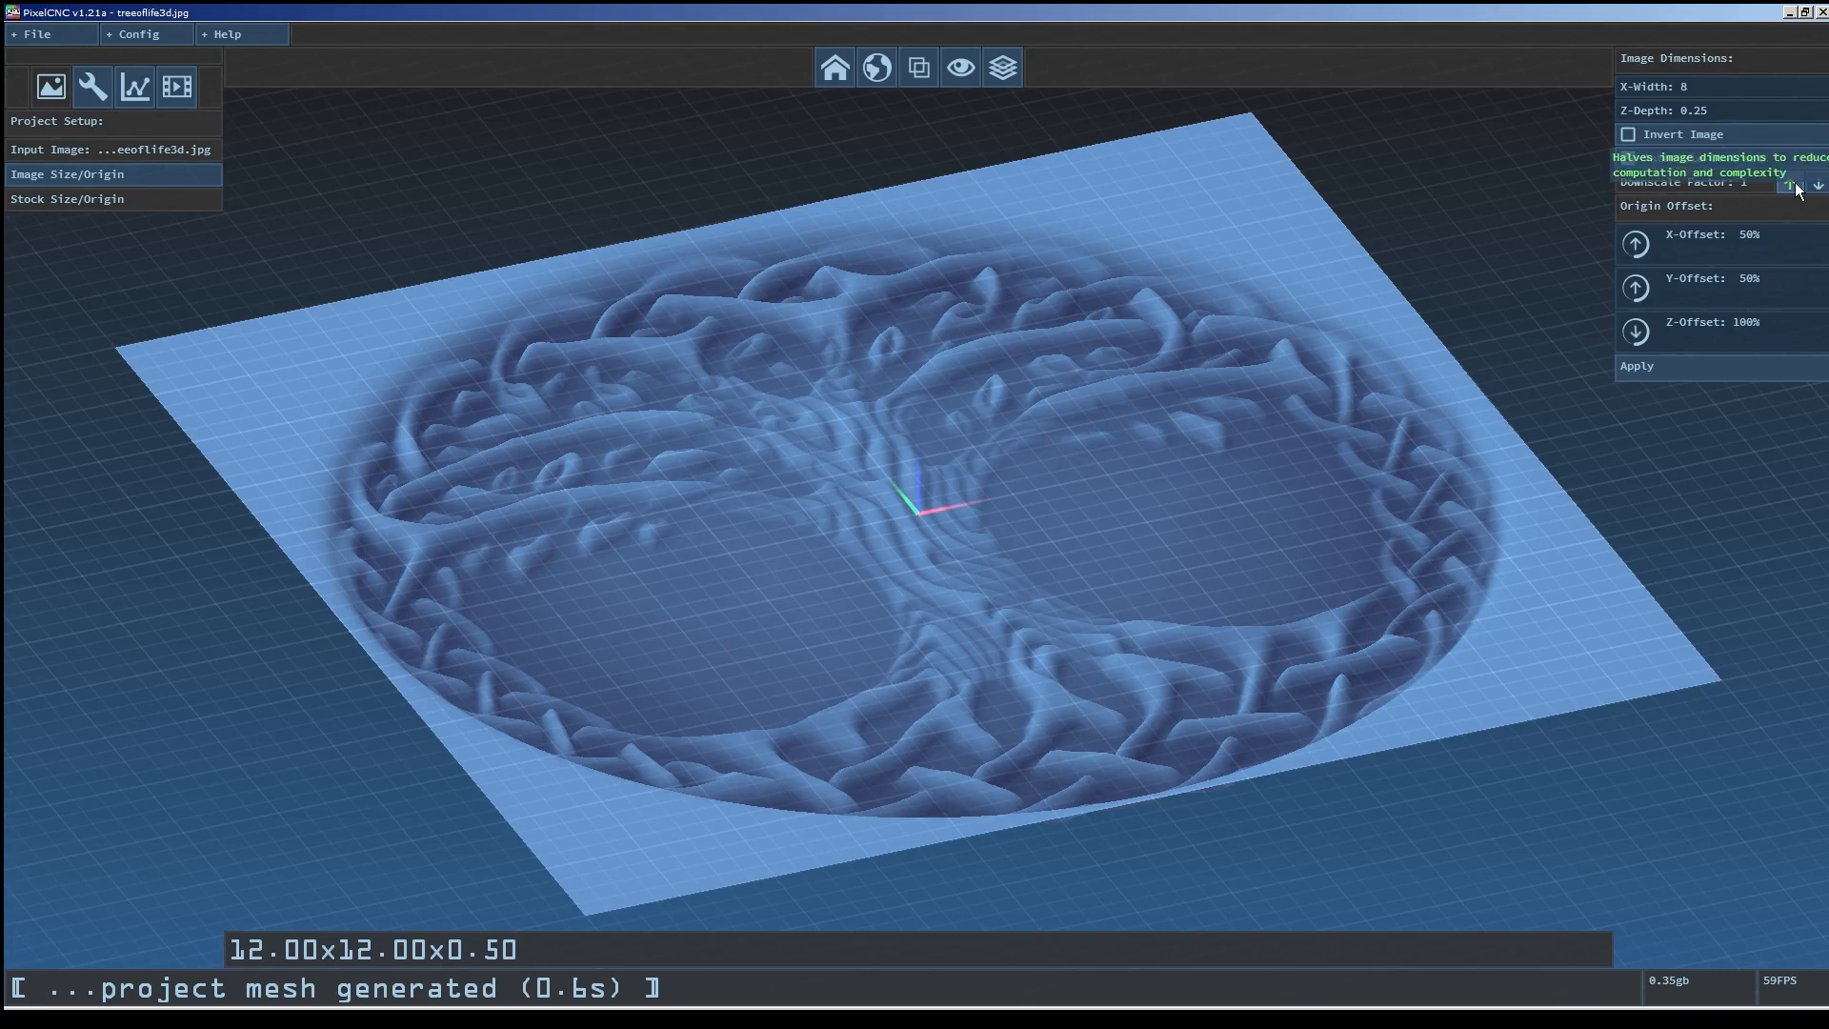
{"action": "left_click", "coordinate": [1798, 190]}
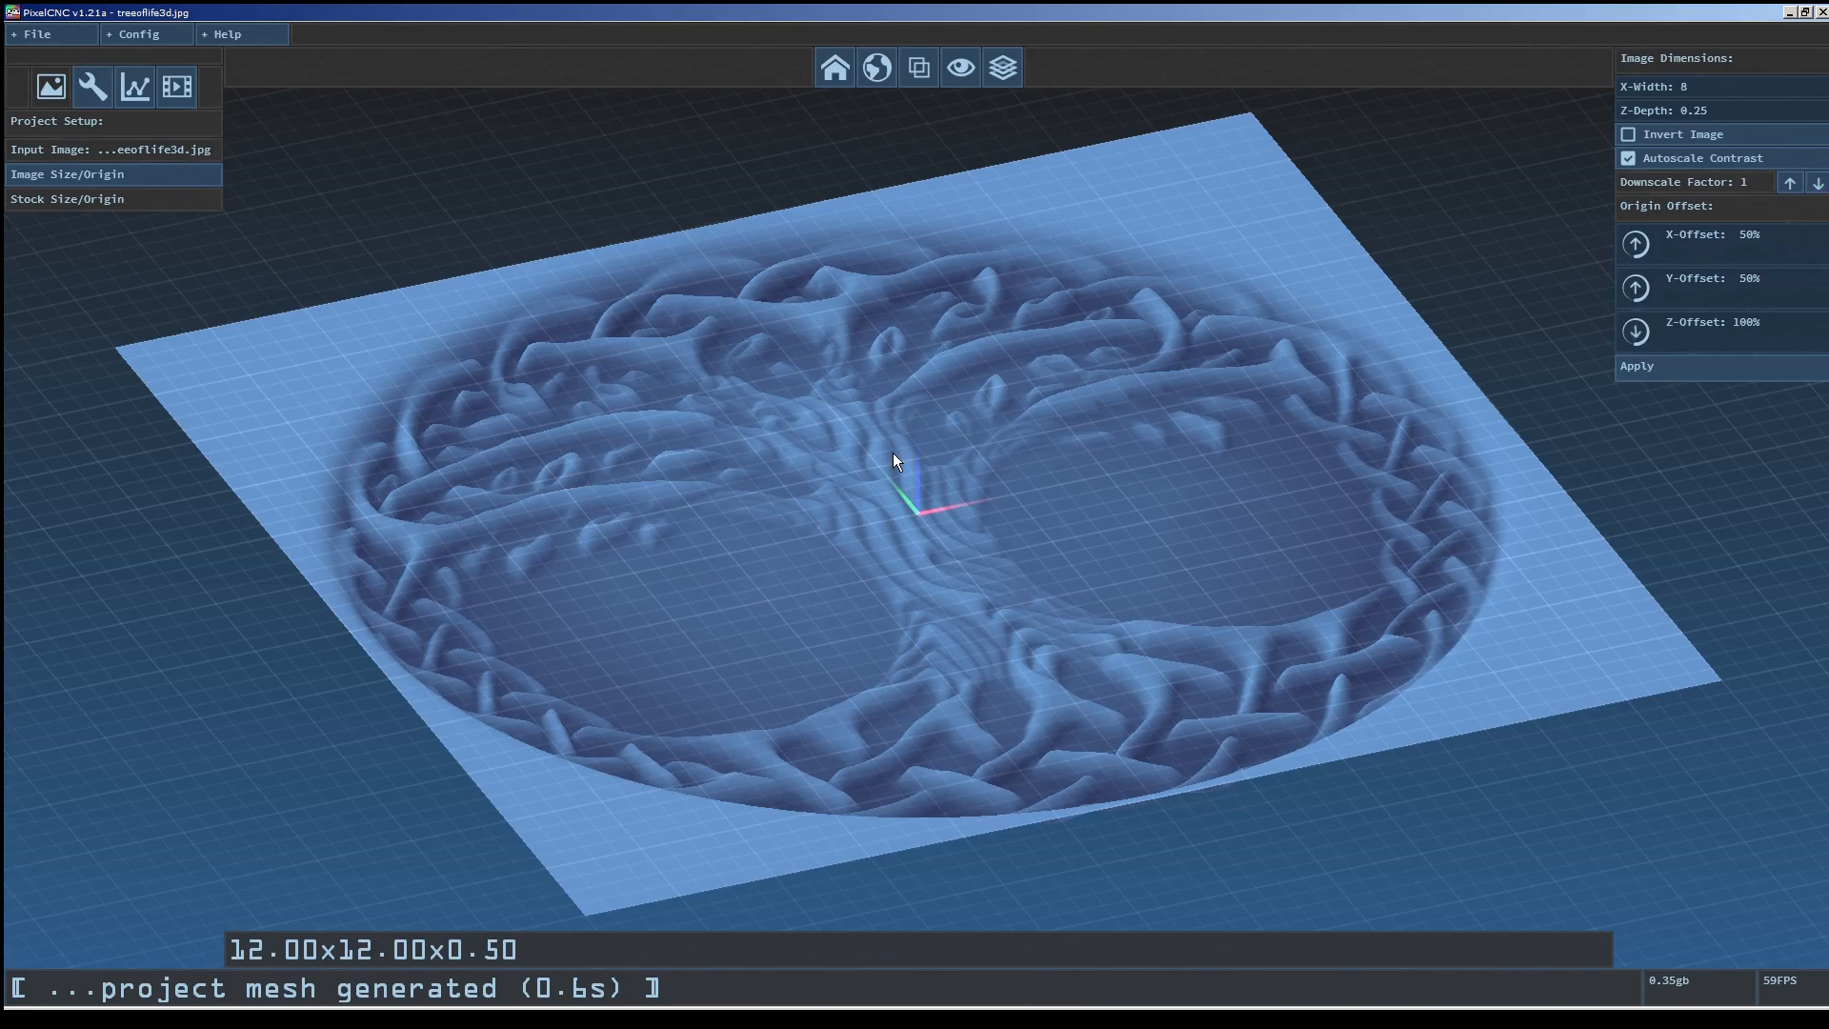
Apply the image size settings to regenerate the relief mesh.
{"action": "left_click_drag", "start_coordinate": [1203, 431], "coordinate": [1149, 491]}
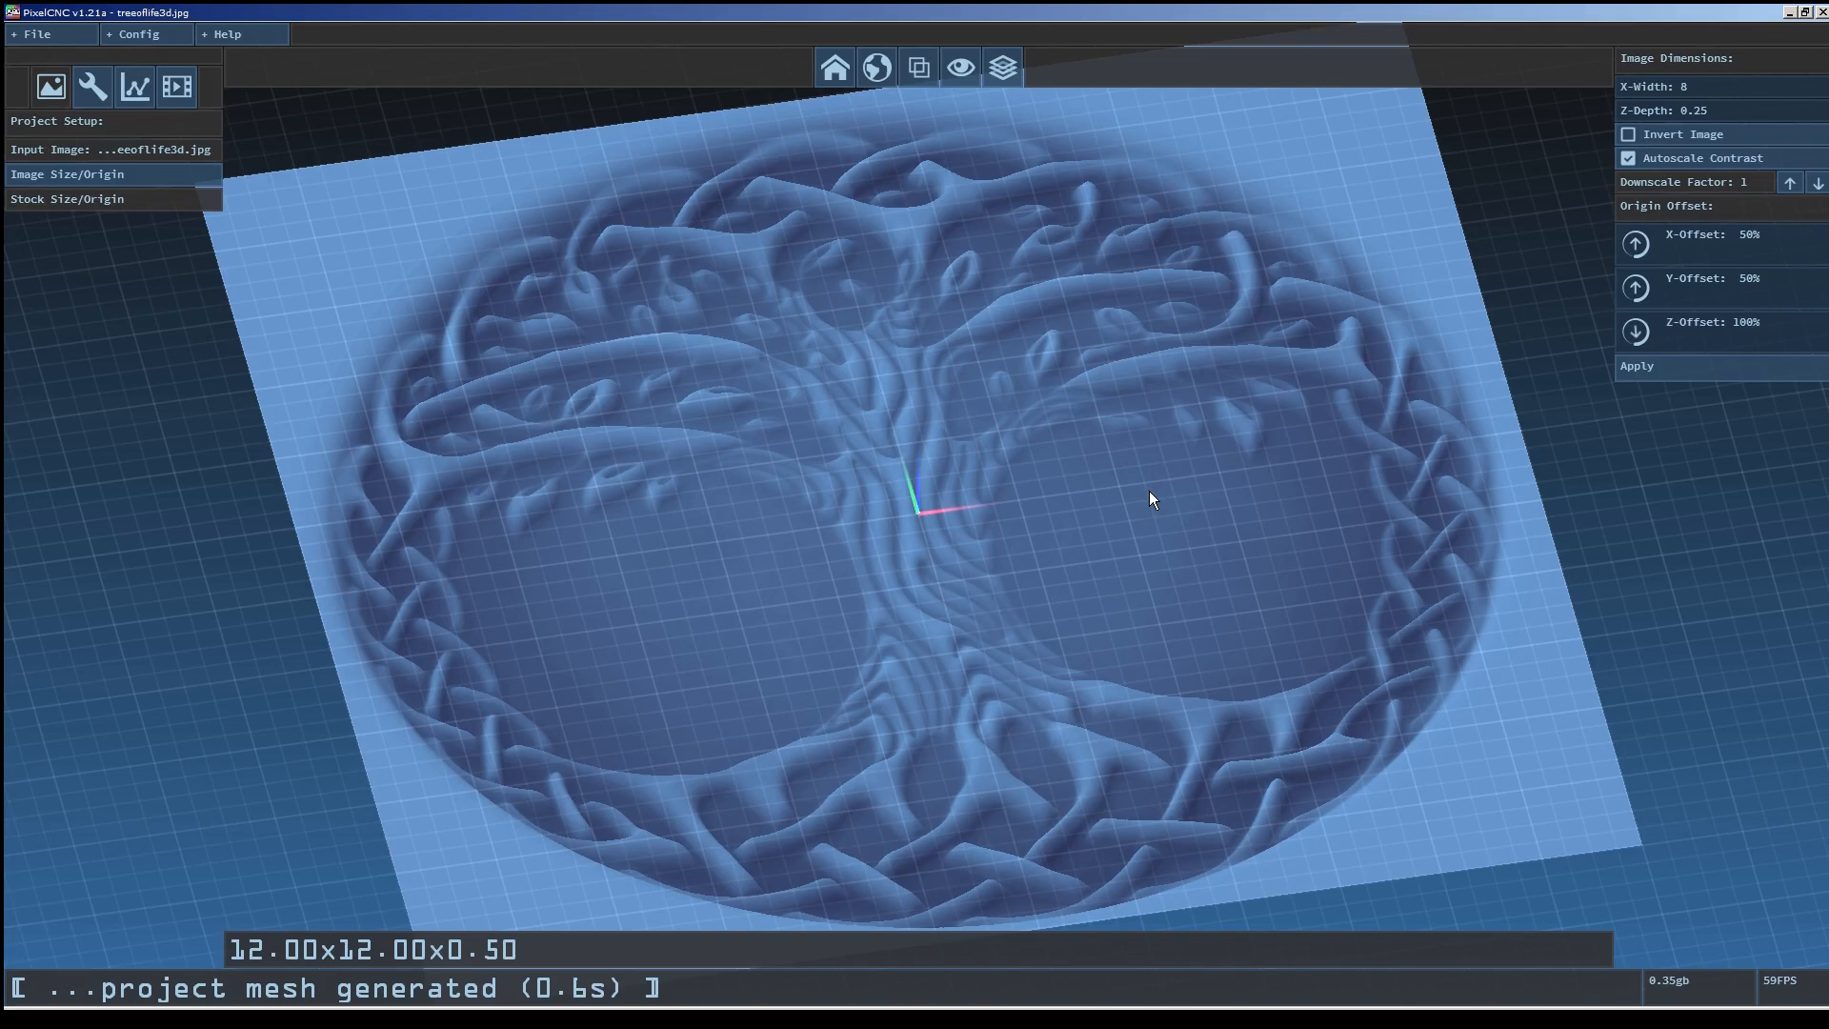
{"action": "left_click", "coordinate": [1683, 375]}
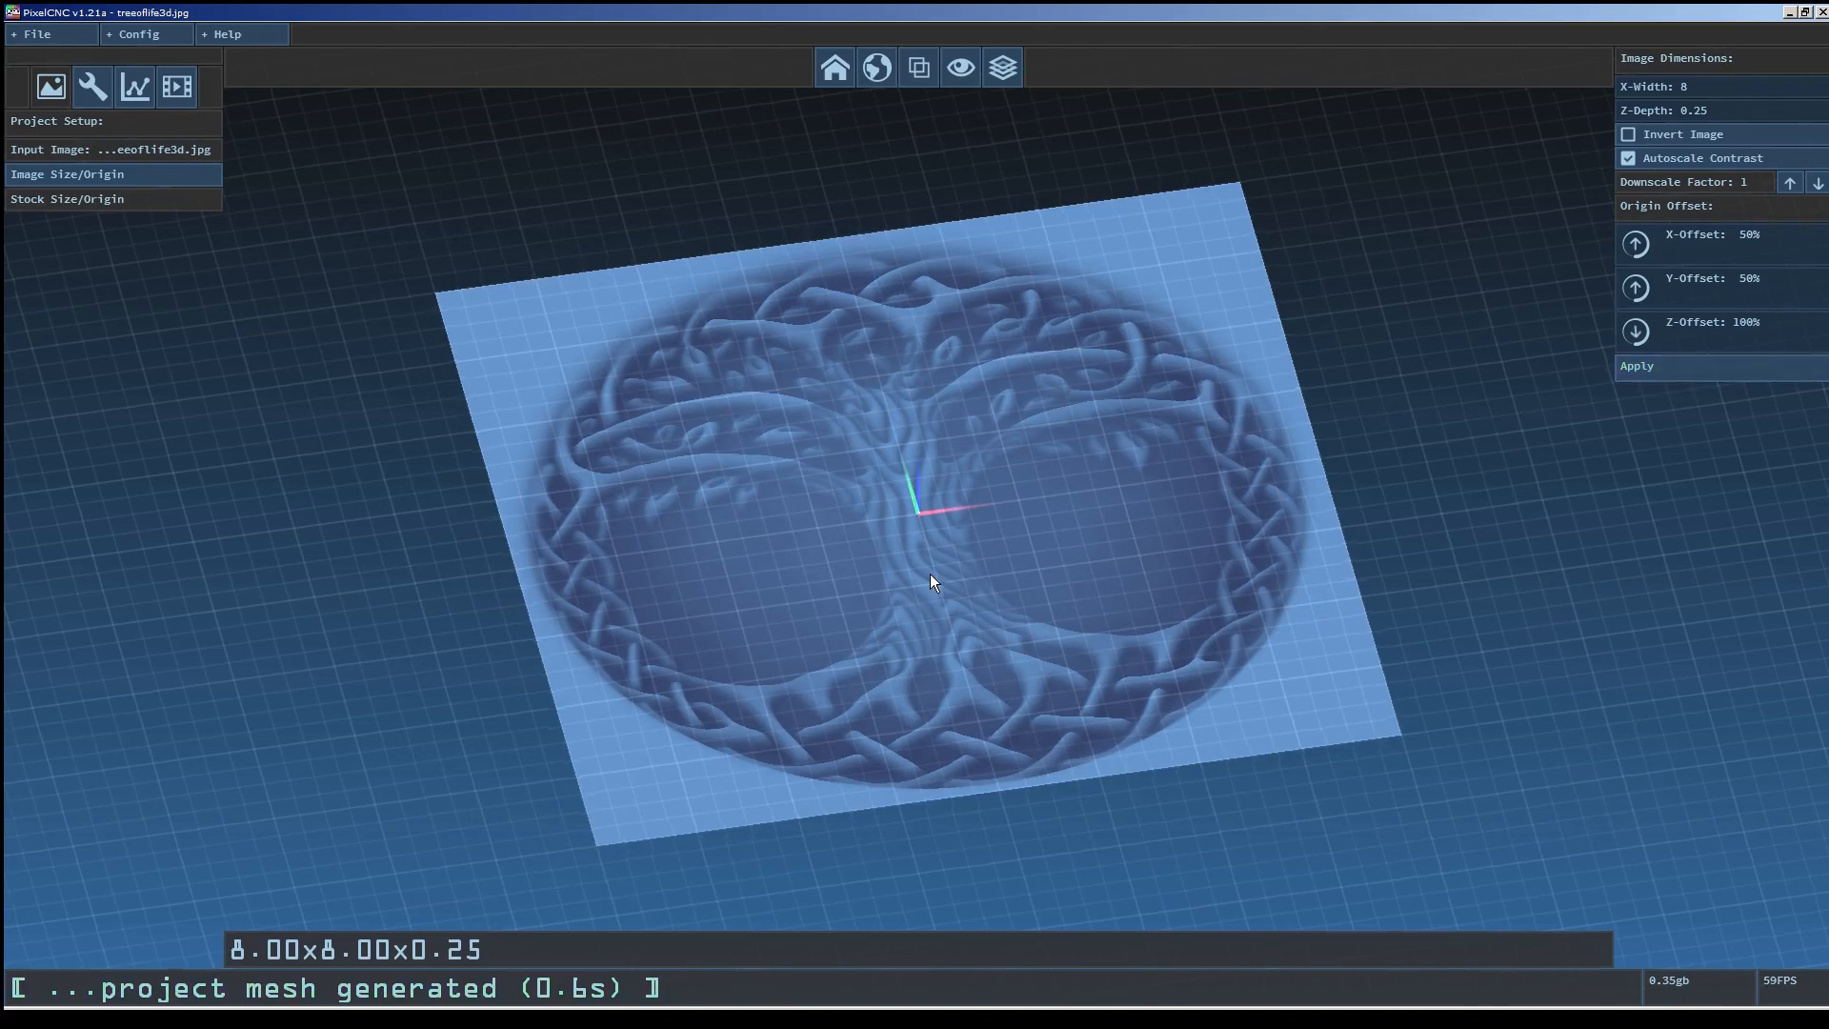
Set the X-Offset and Y-Offset of the image origin to 0% and apply each change.
{"action": "scroll", "coordinate": [929, 574], "scroll_direction": "up", "scroll_amount": 2}
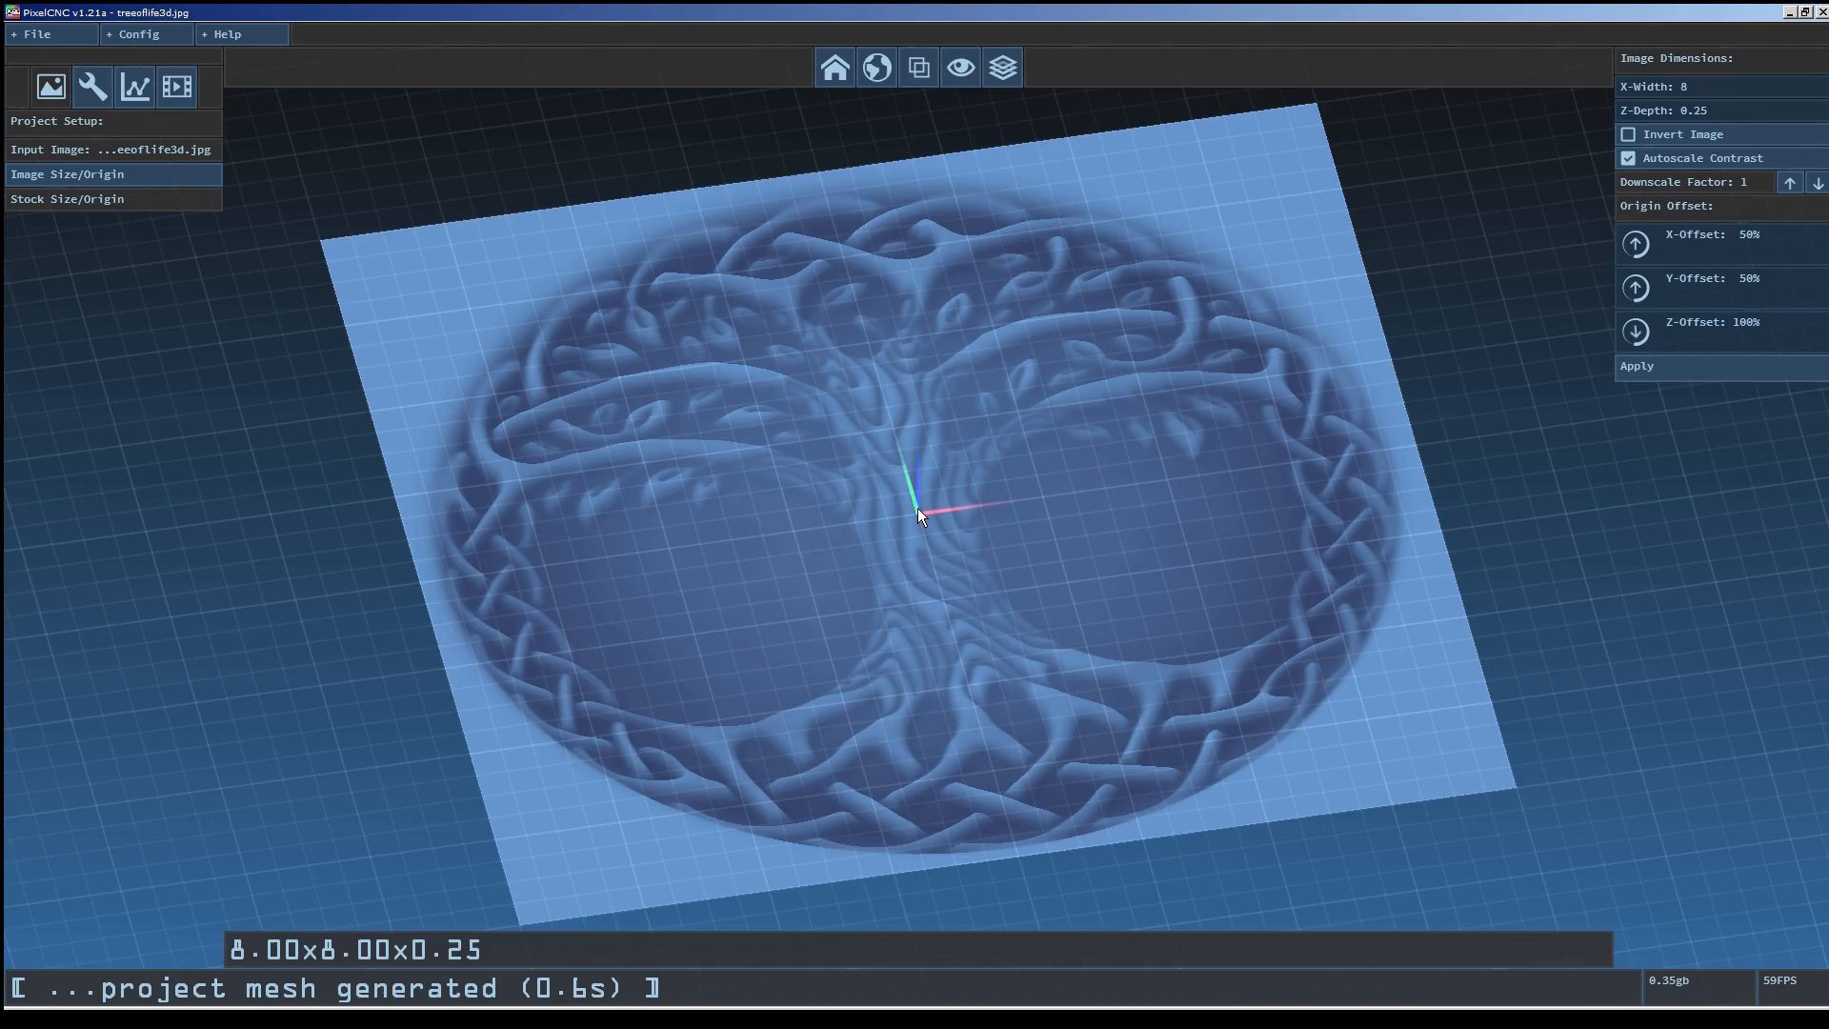
{"action": "left_click_drag", "start_coordinate": [918, 507], "coordinate": [958, 426]}
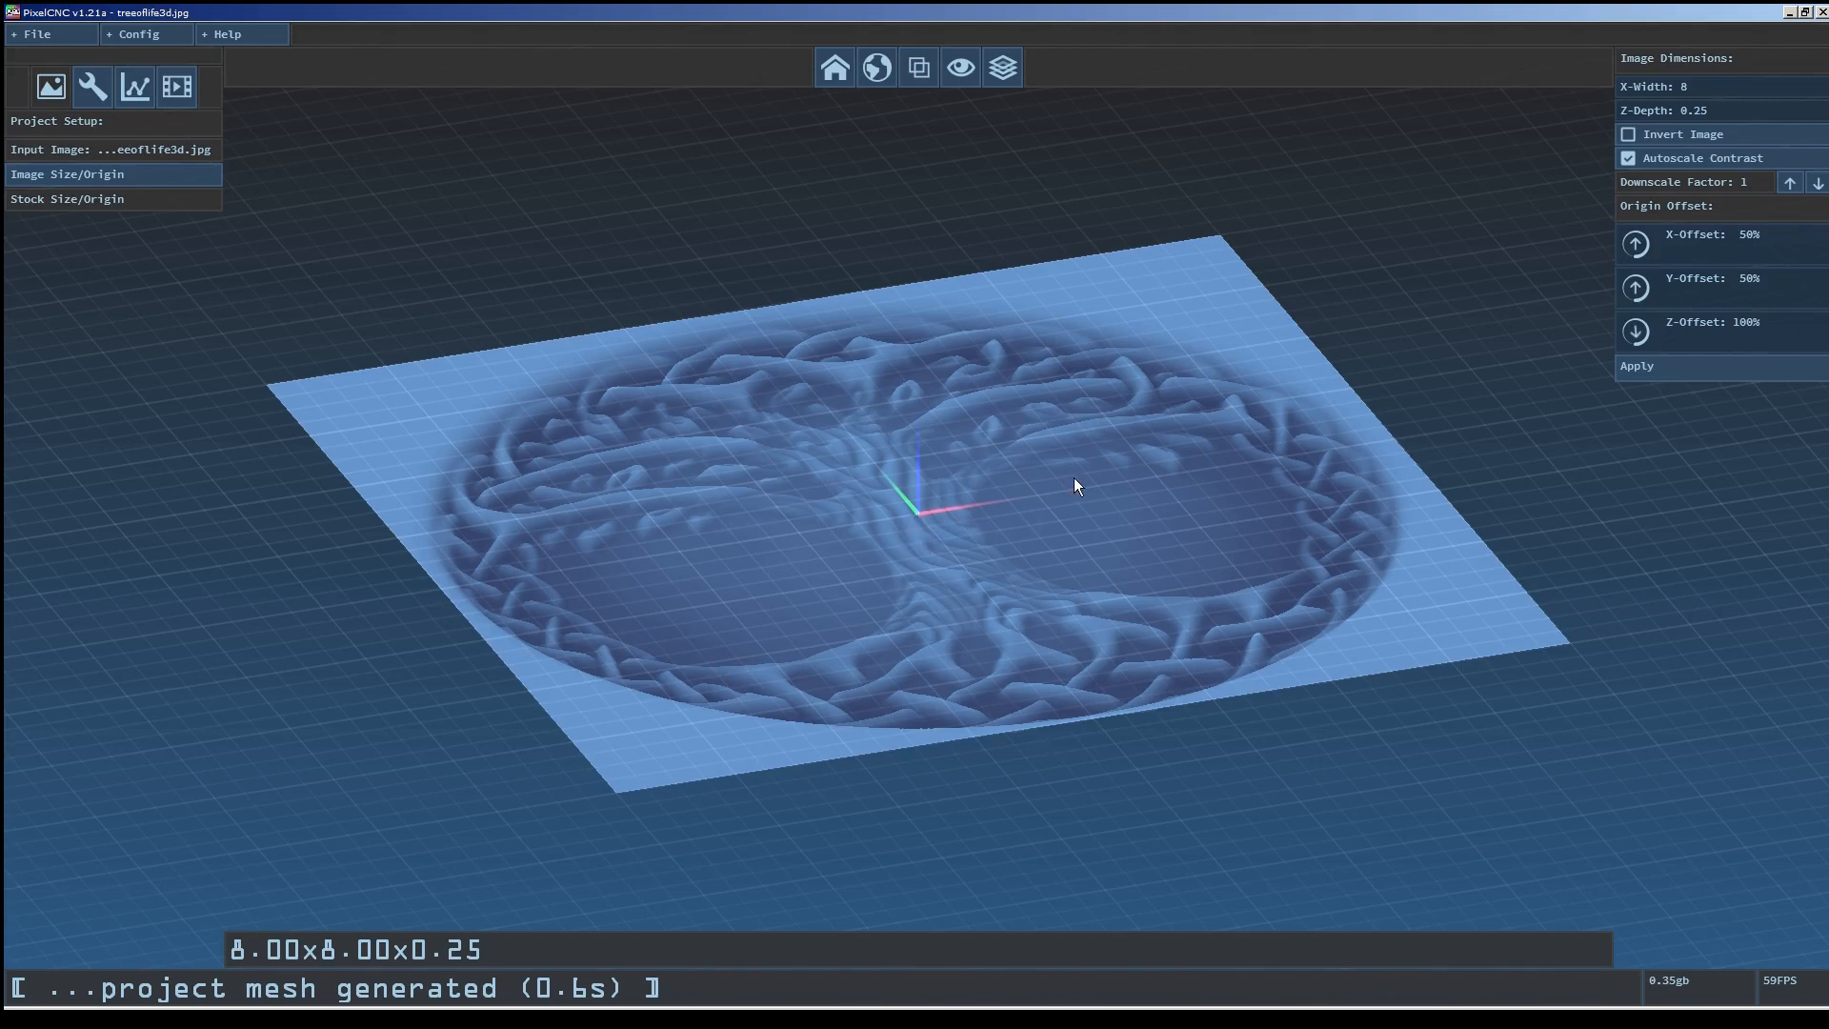
{"action": "left_click_drag", "start_coordinate": [1073, 477], "coordinate": [1054, 522]}
{"action": "scroll", "coordinate": [1061, 621], "scroll_direction": "down", "scroll_amount": 3}
{"action": "left_click", "coordinate": [1705, 238]}
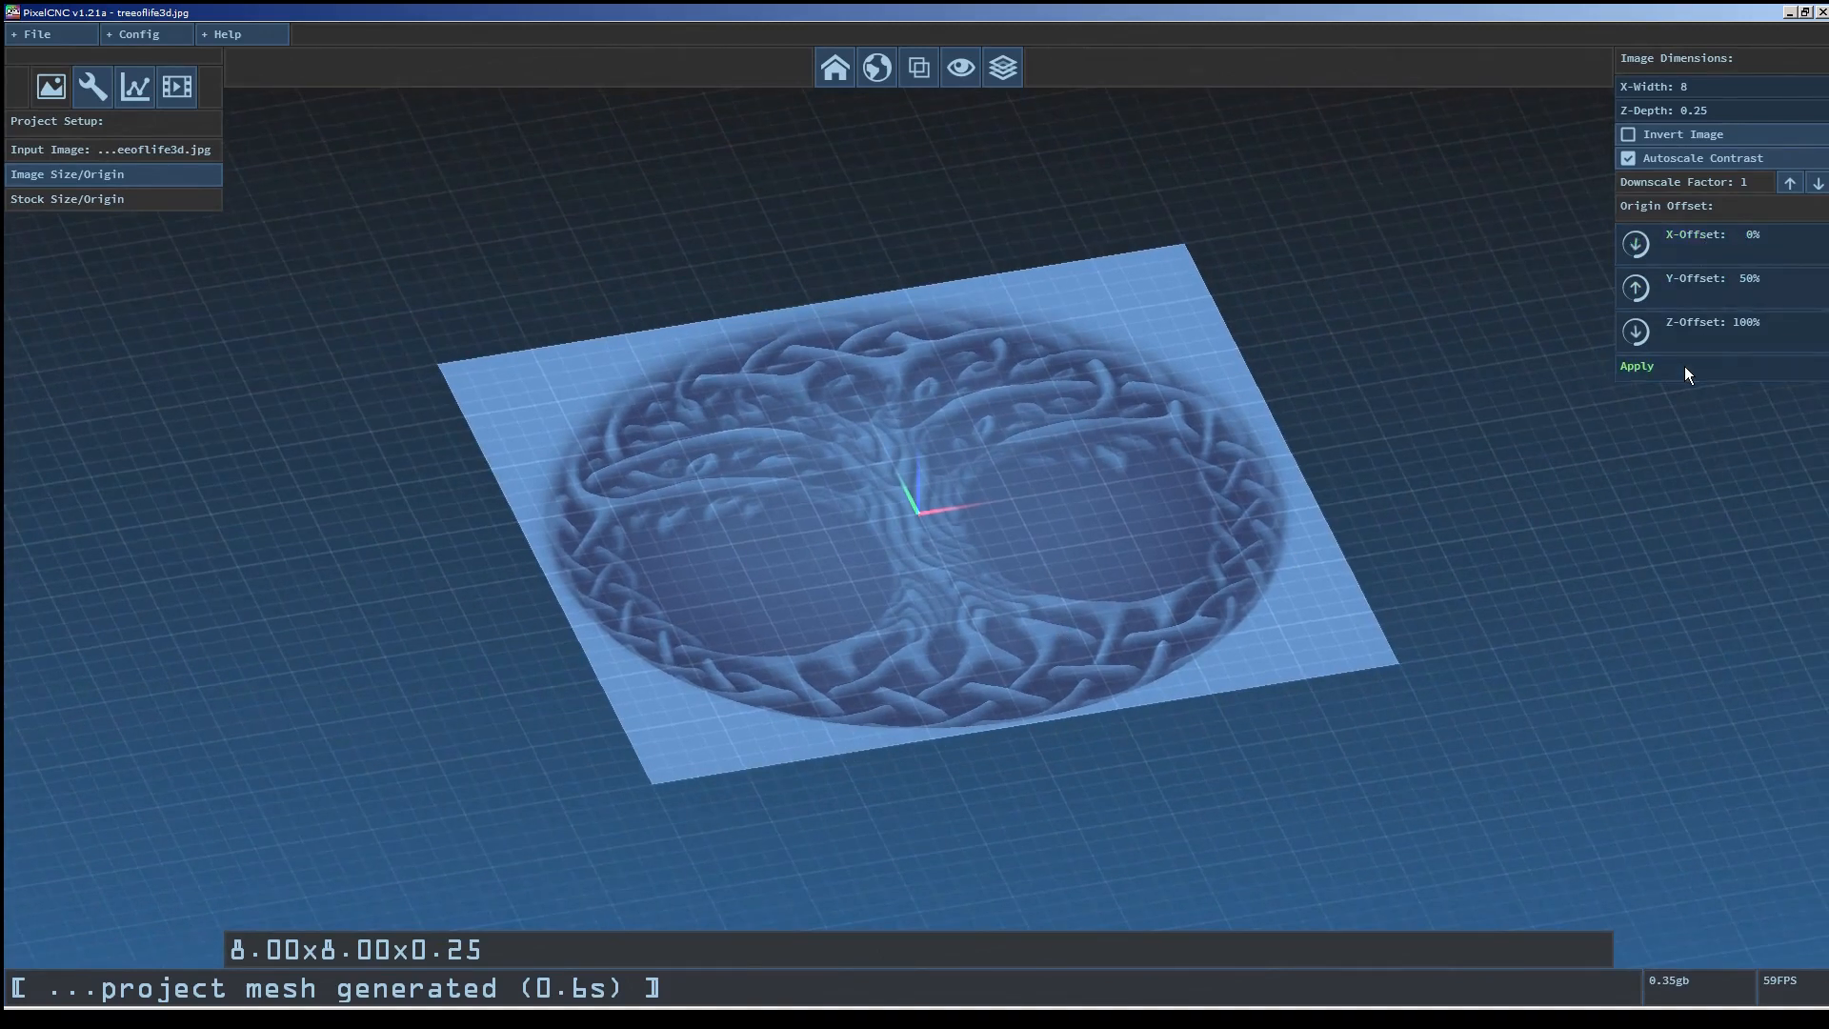
{"action": "left_click", "coordinate": [1684, 366]}
{"action": "left_click", "coordinate": [1702, 278]}
{"action": "left_click", "coordinate": [1701, 278]}
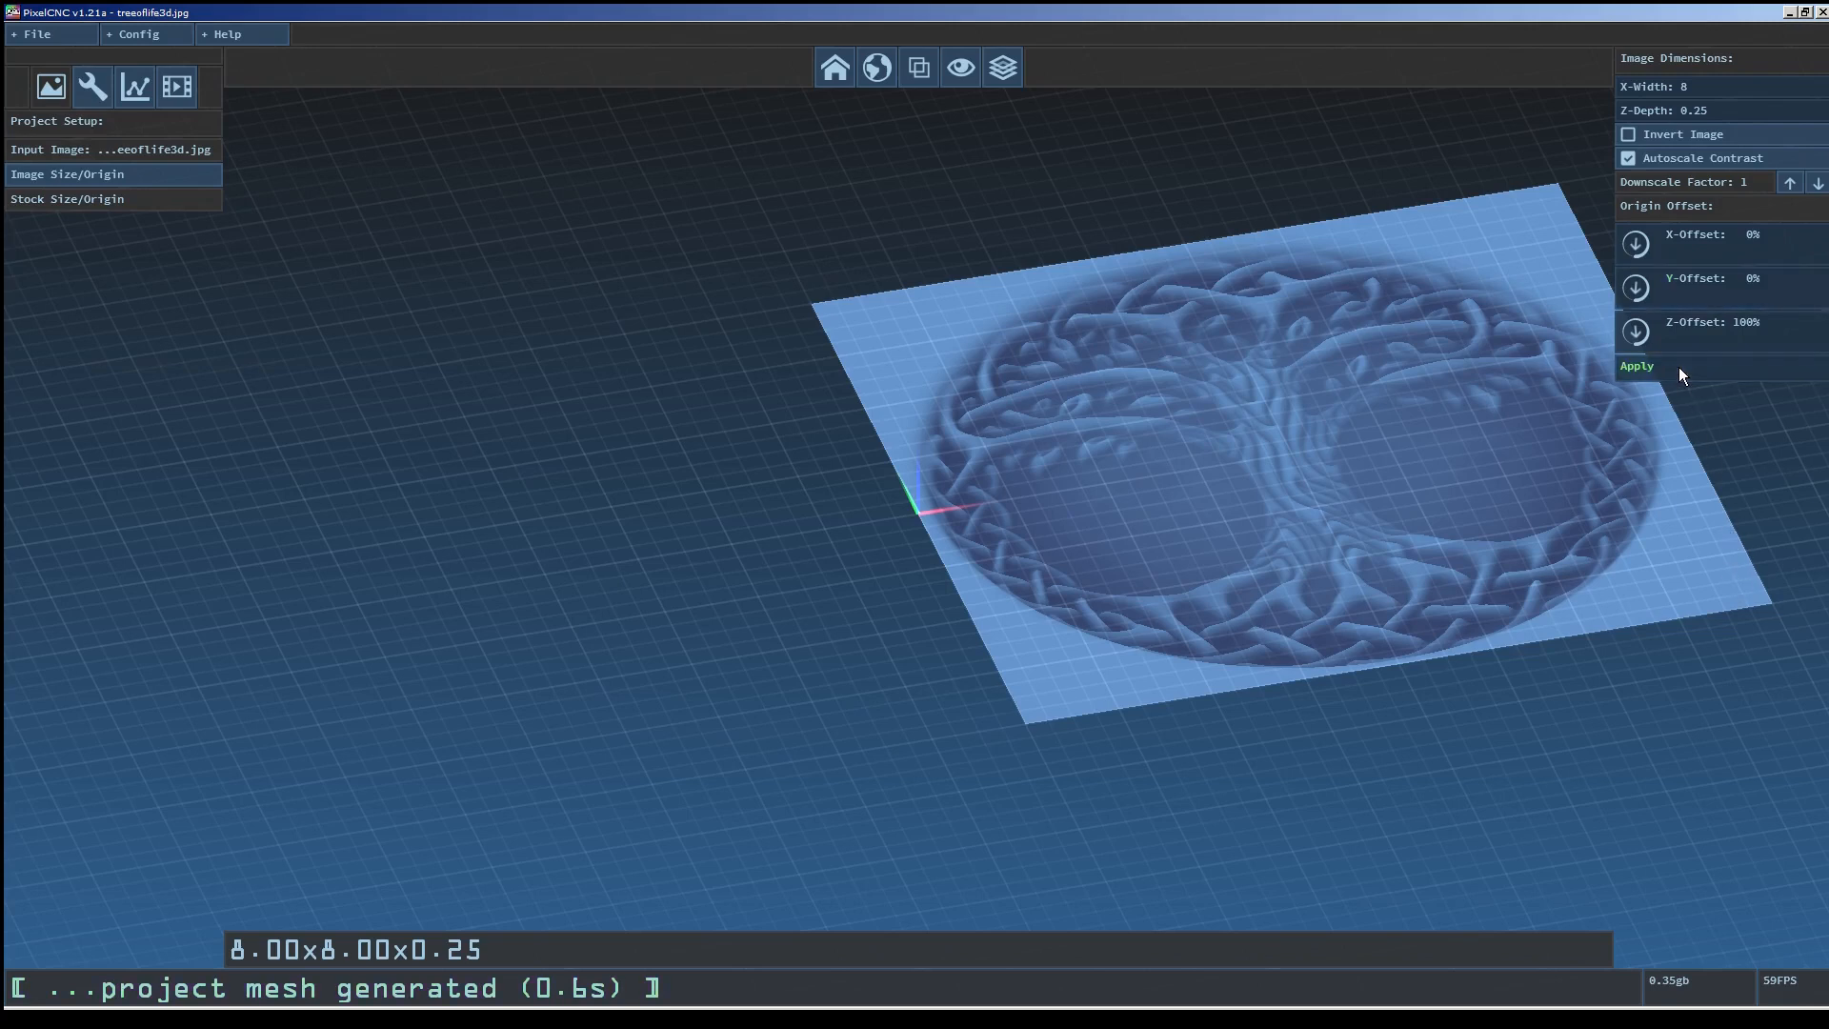
{"action": "left_click", "coordinate": [1678, 367]}
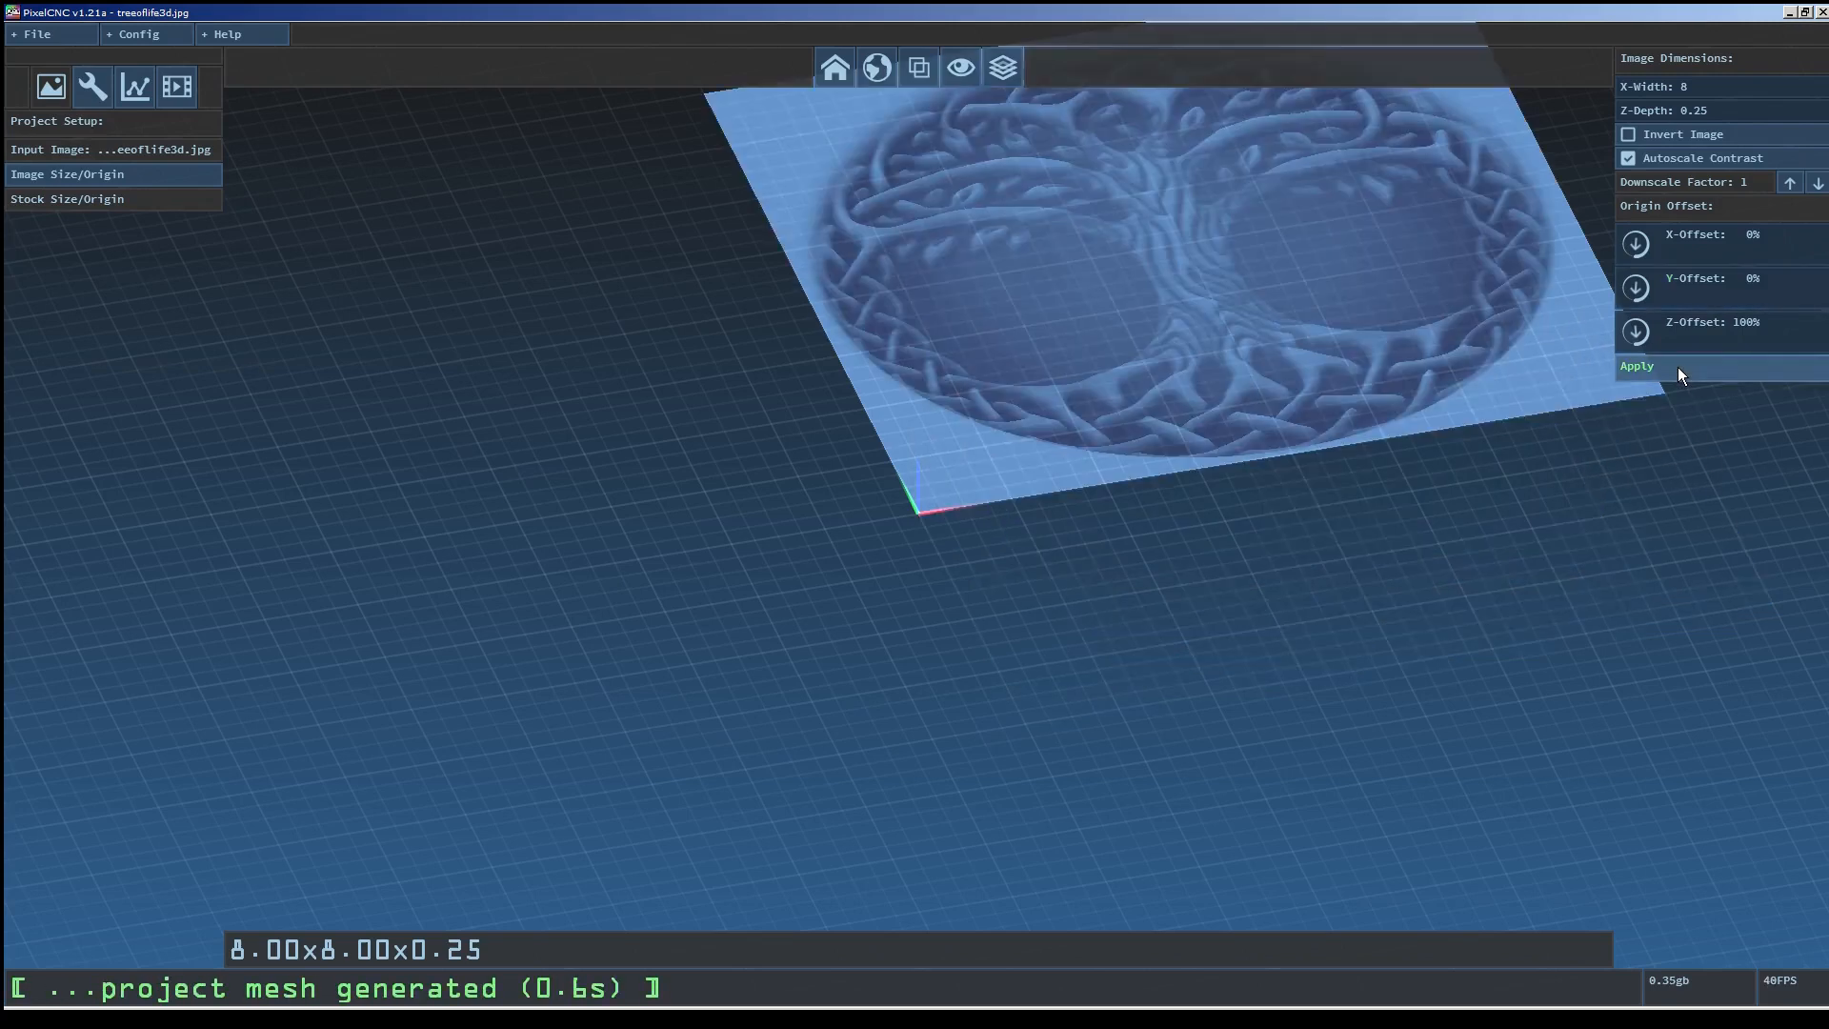
Set the X-Offset and Y-Offset of the image origin to 100% and apply.
{"action": "left_click", "coordinate": [1724, 249]}
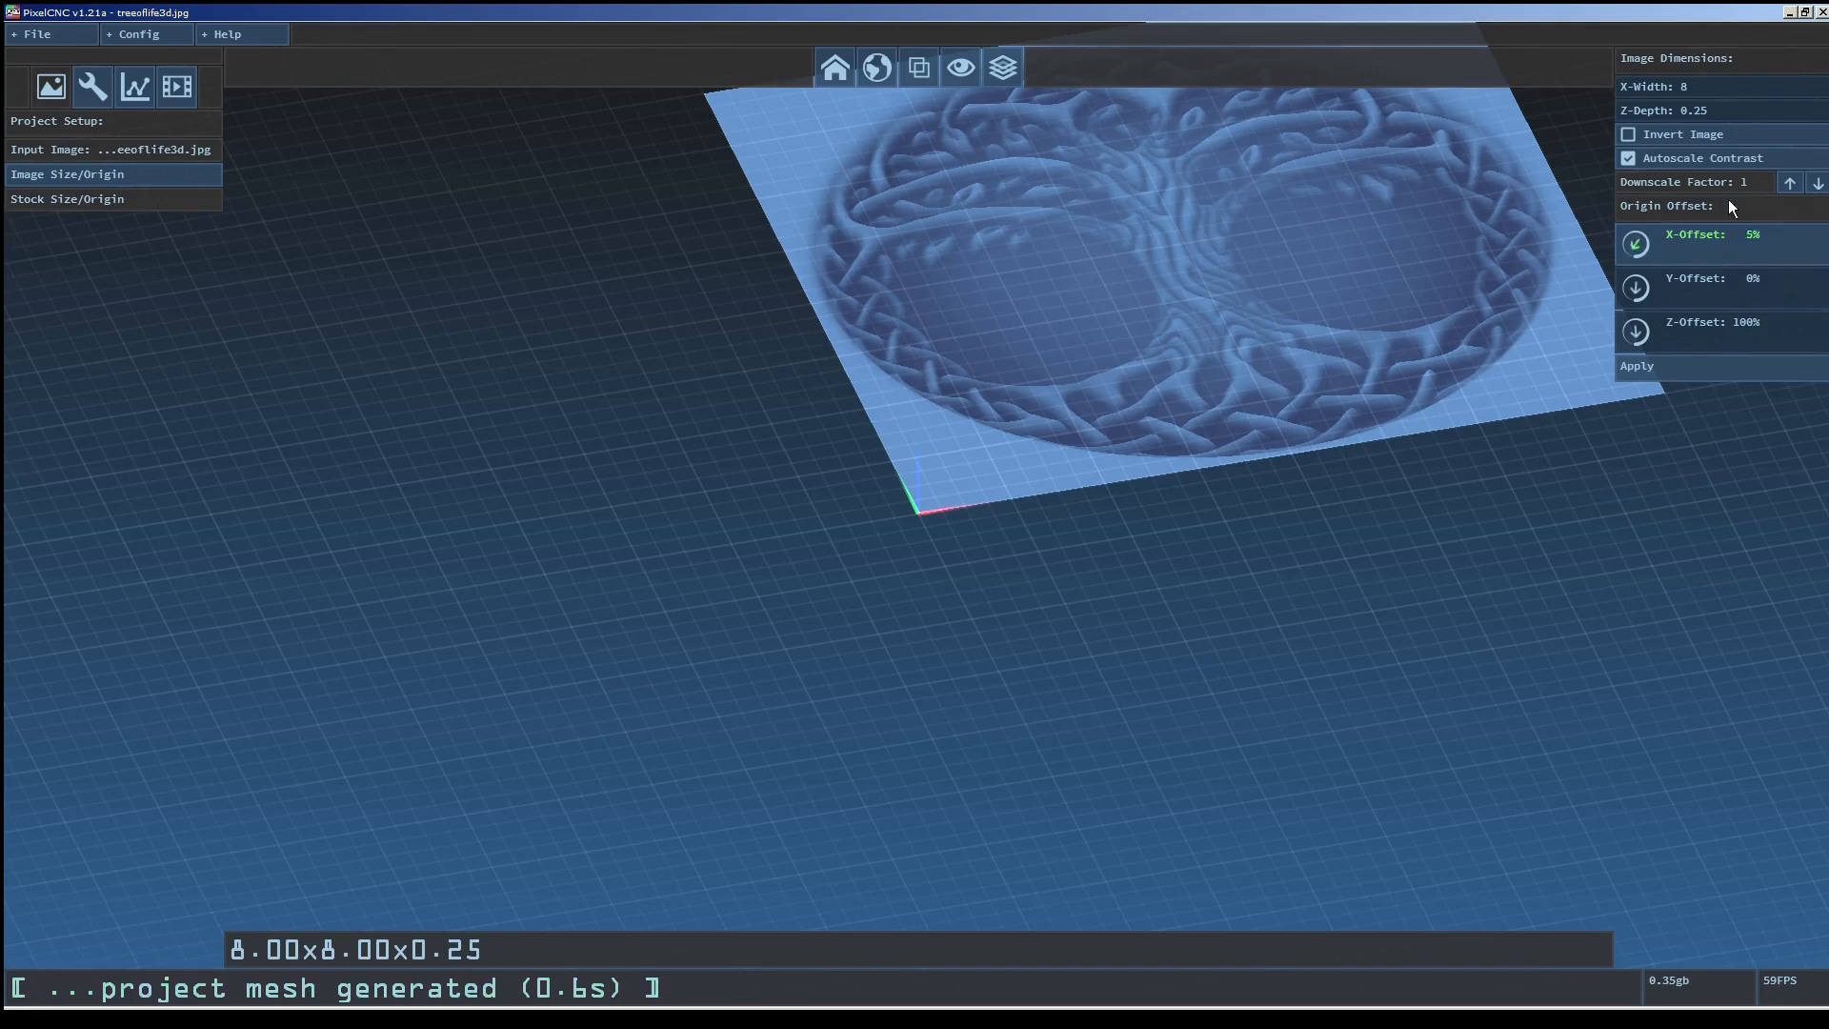
{"action": "left_click", "coordinate": [1715, 281]}
{"action": "left_click", "coordinate": [1751, 284]}
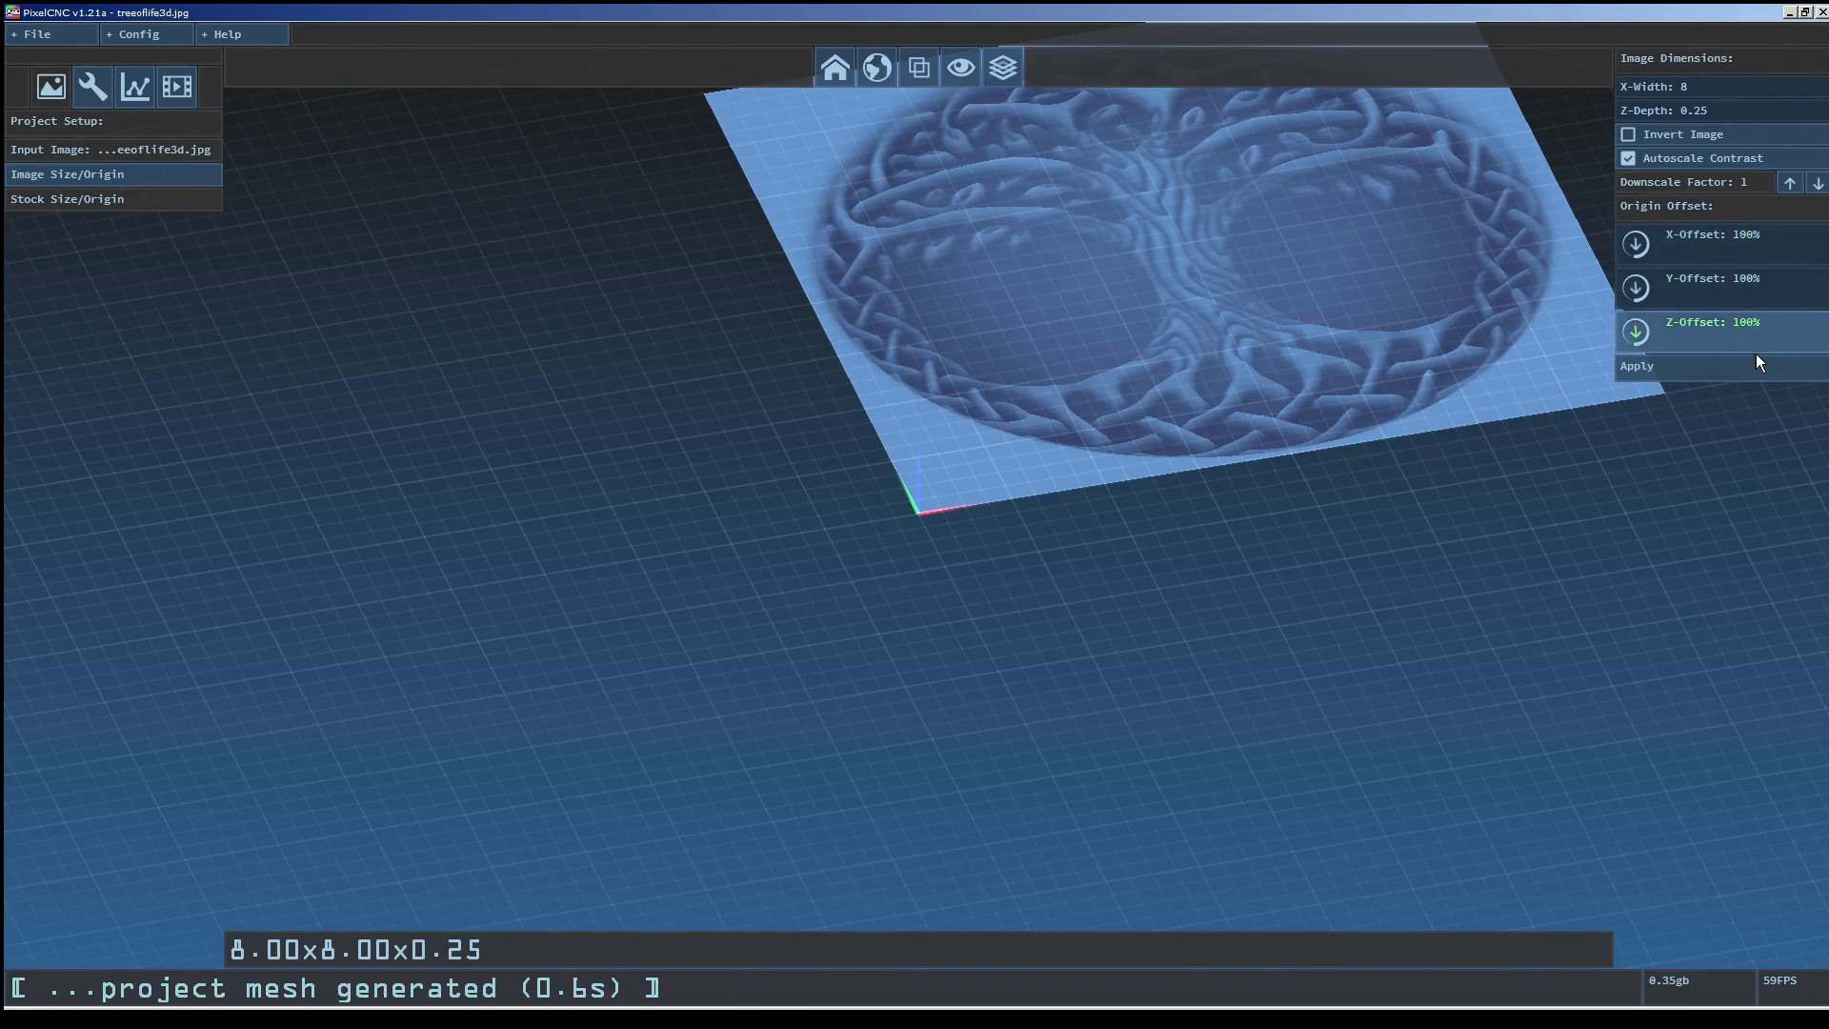
{"action": "left_click", "coordinate": [1744, 364]}
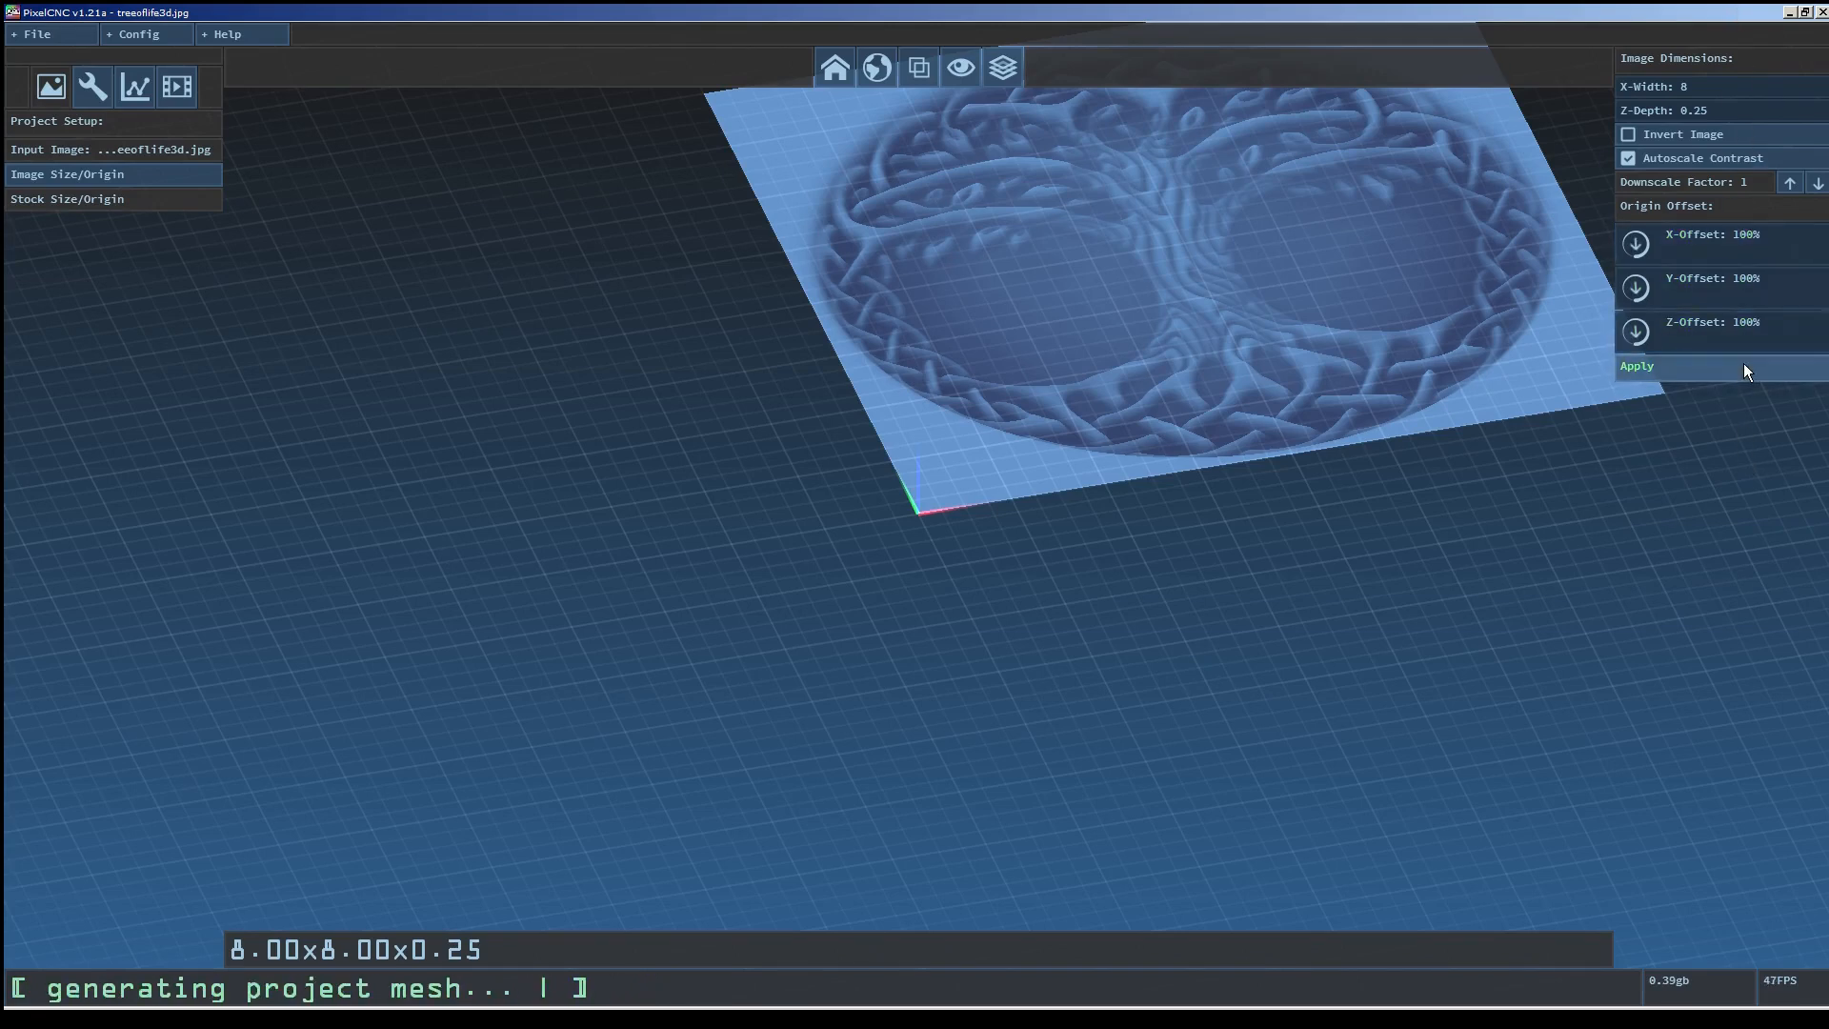
Set the origin's Z-Offset to 0% and apply.
{"action": "left_click", "coordinate": [1742, 328]}
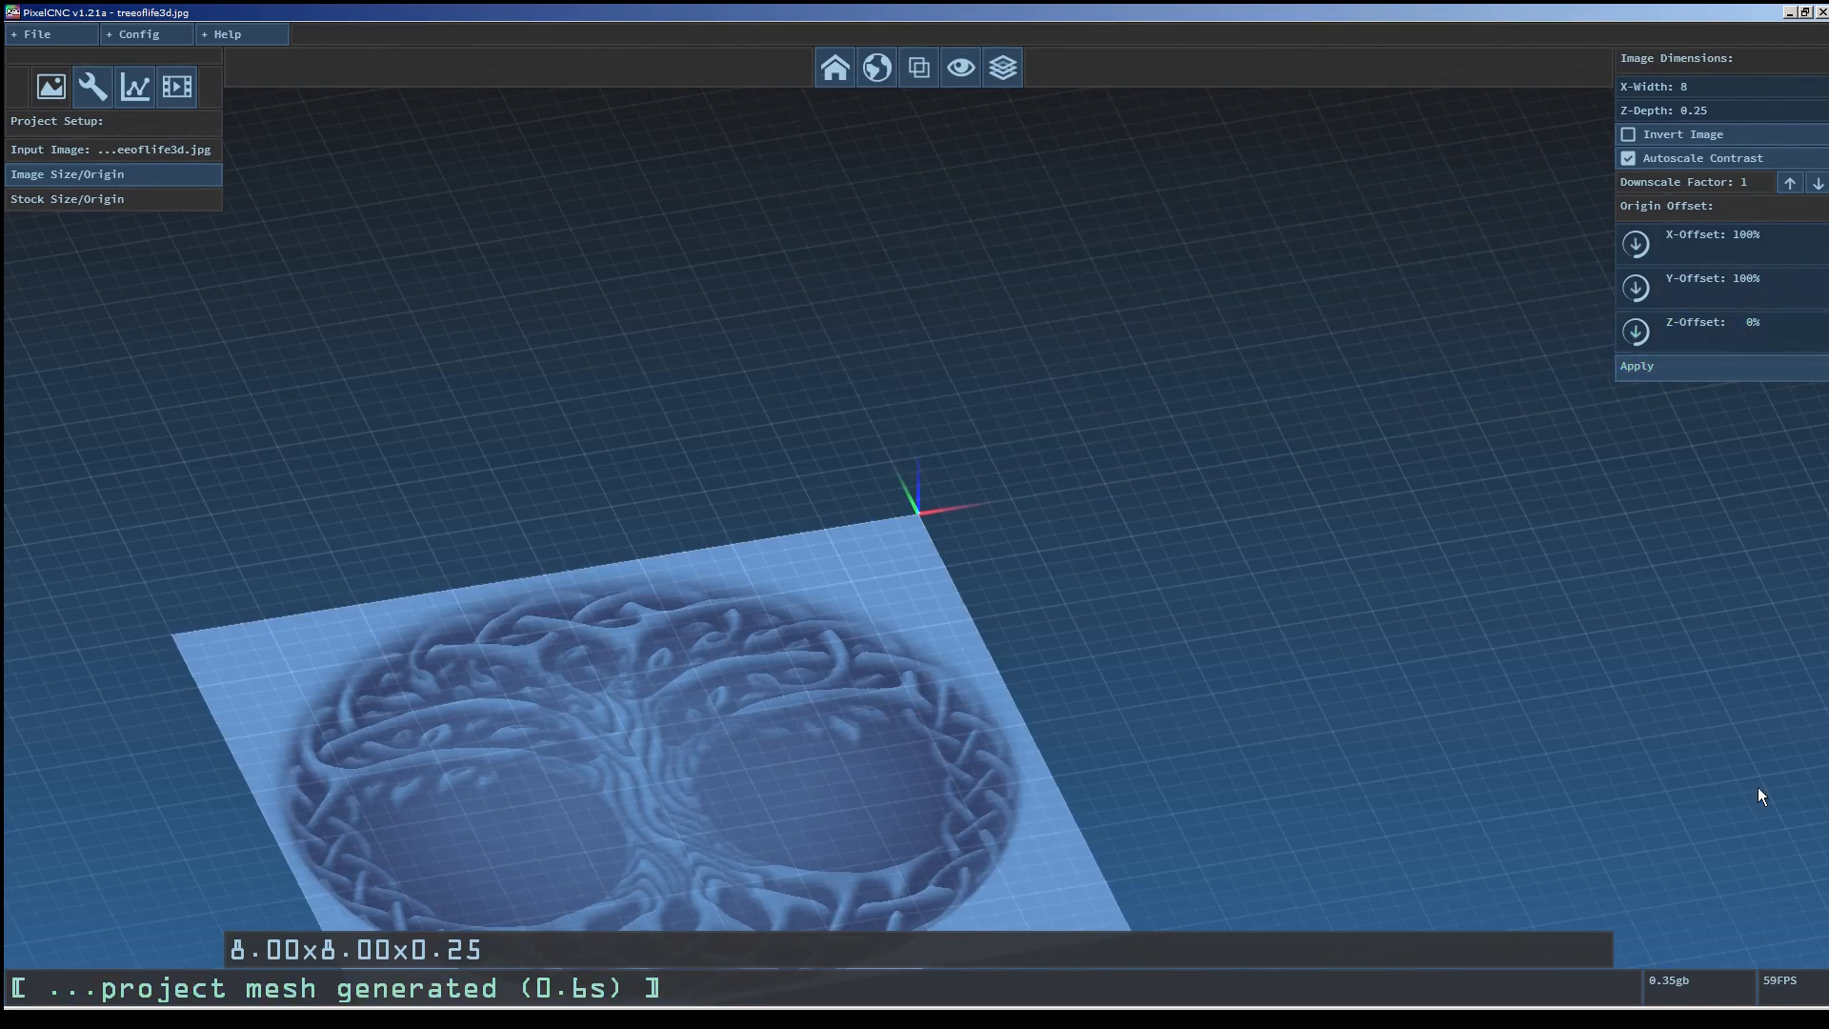
{"action": "left_click", "coordinate": [1723, 368]}
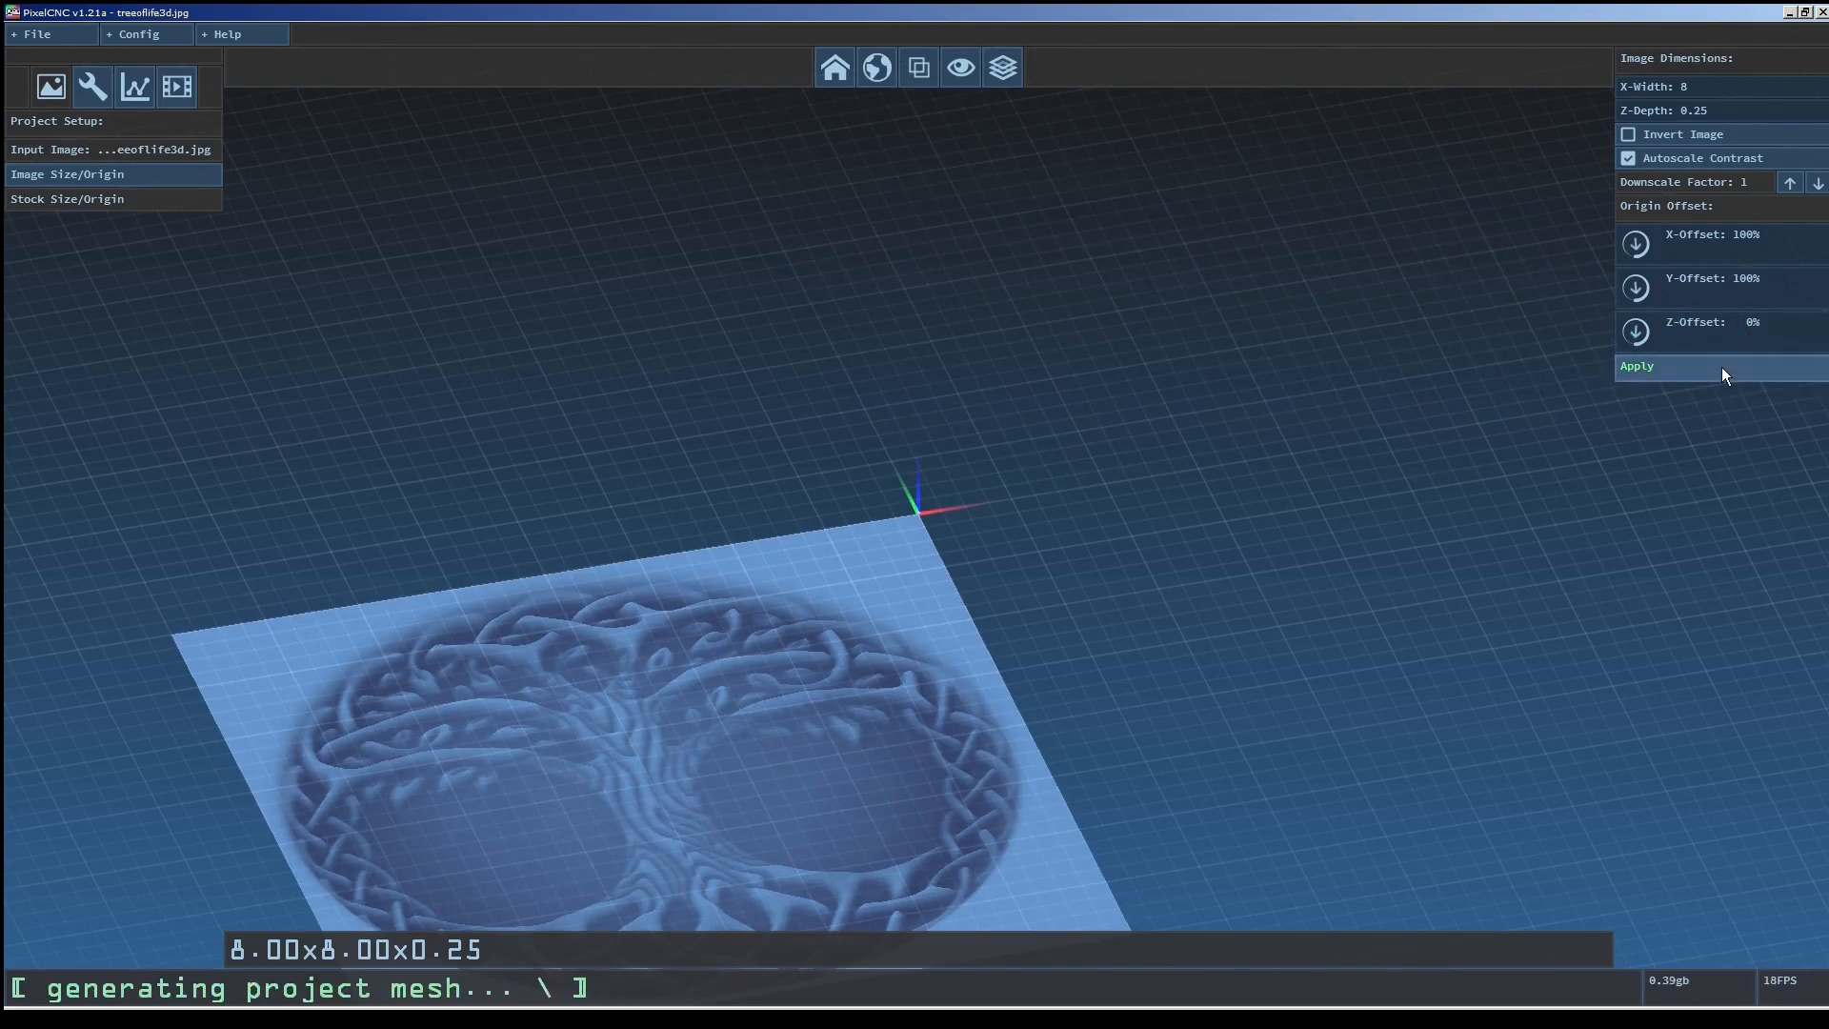
Reset the origin offsets to X 50%, Y 50%, Z 100% and apply.
{"action": "left_click_drag", "start_coordinate": [1732, 347], "coordinate": [1814, 158]}
{"action": "left_click_drag", "start_coordinate": [1786, 249], "coordinate": [1771, 496]}
{"action": "left_click_drag", "start_coordinate": [1728, 292], "coordinate": [1735, 459]}
{"action": "left_click_drag", "start_coordinate": [1731, 531], "coordinate": [1728, 529]}
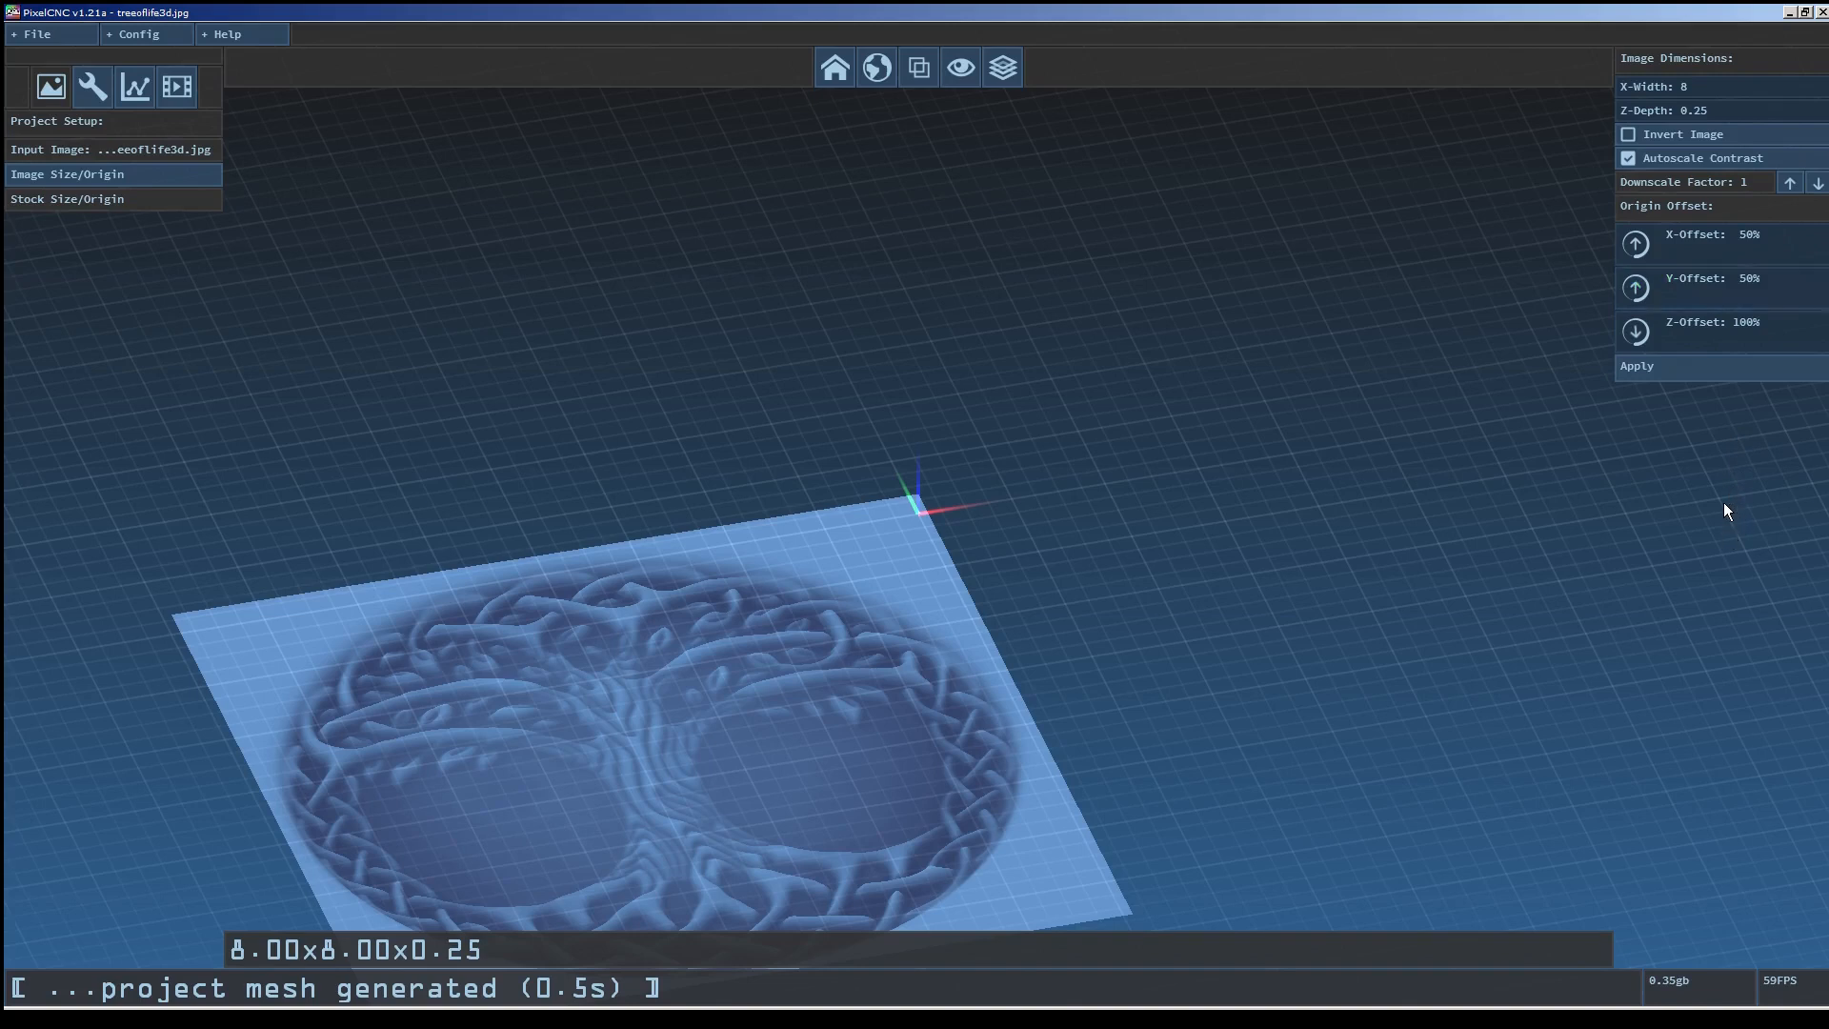
{"action": "left_click", "coordinate": [1696, 368]}
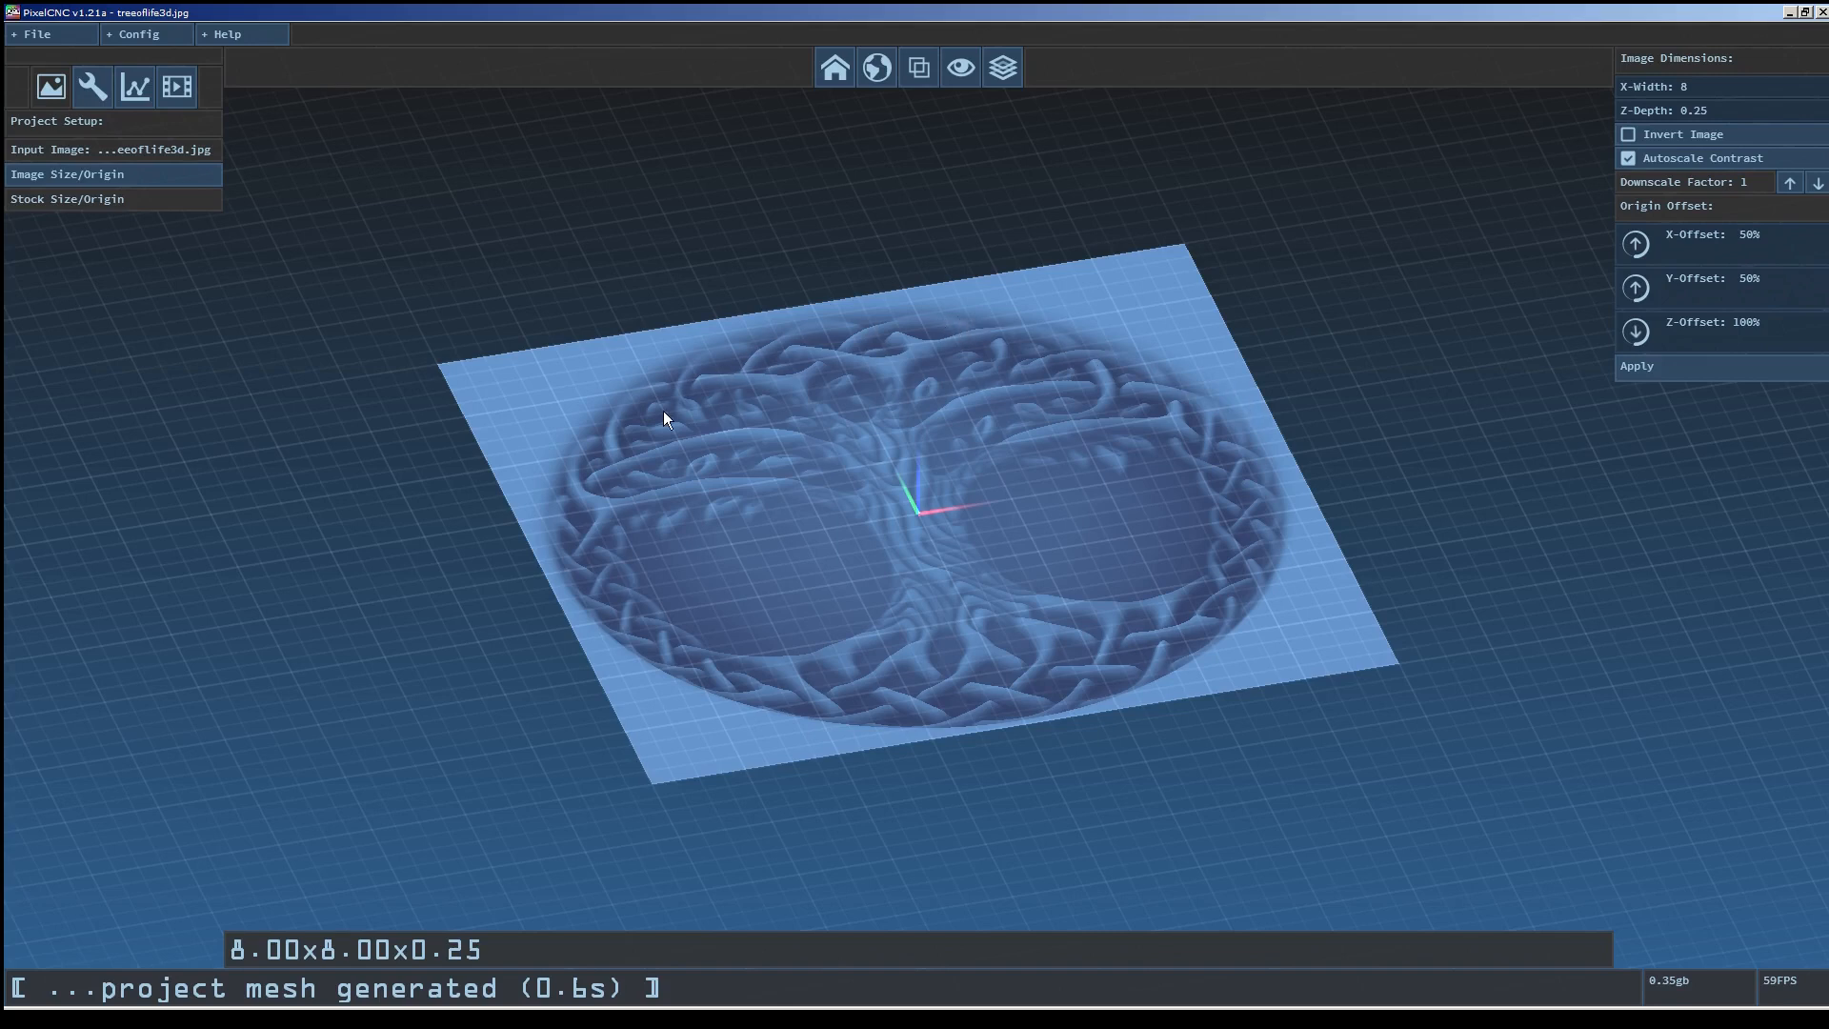
Inspect the relief mesh from the home view in wireframe and shaded display modes.
{"action": "scroll", "coordinate": [957, 584], "scroll_direction": "up", "scroll_amount": 3}
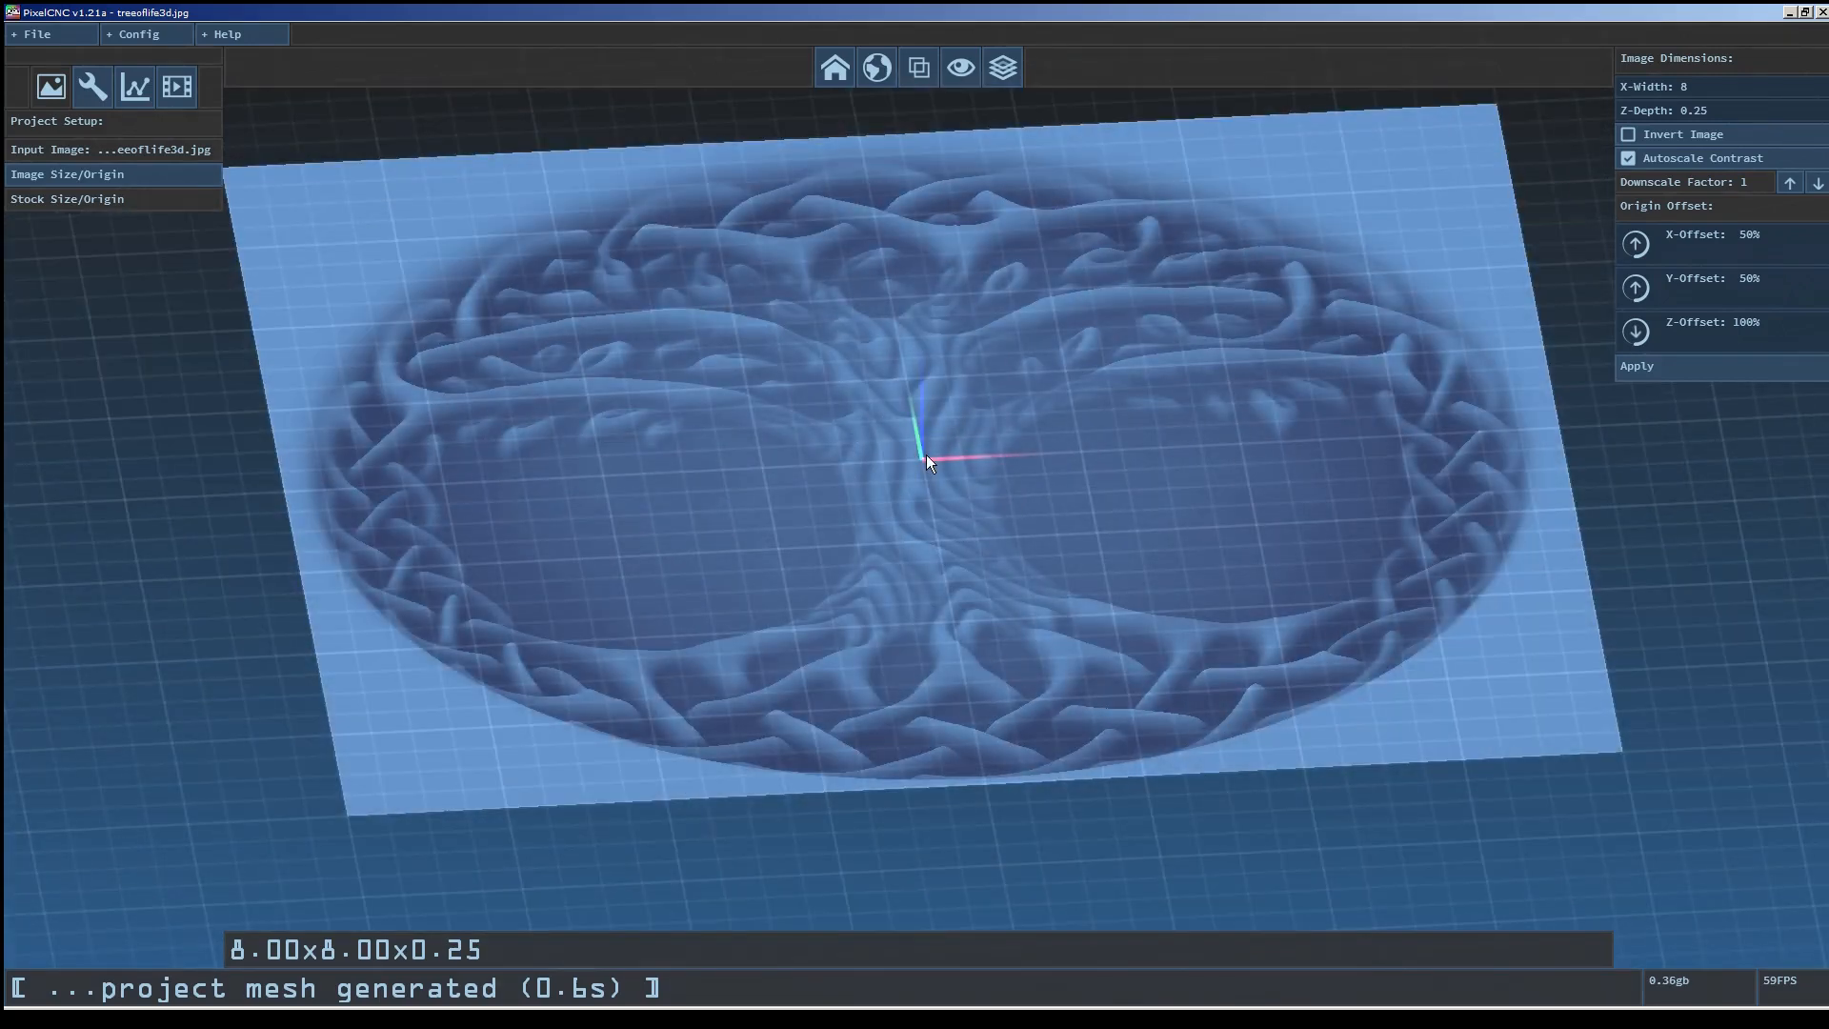
{"action": "left_click", "coordinate": [835, 70]}
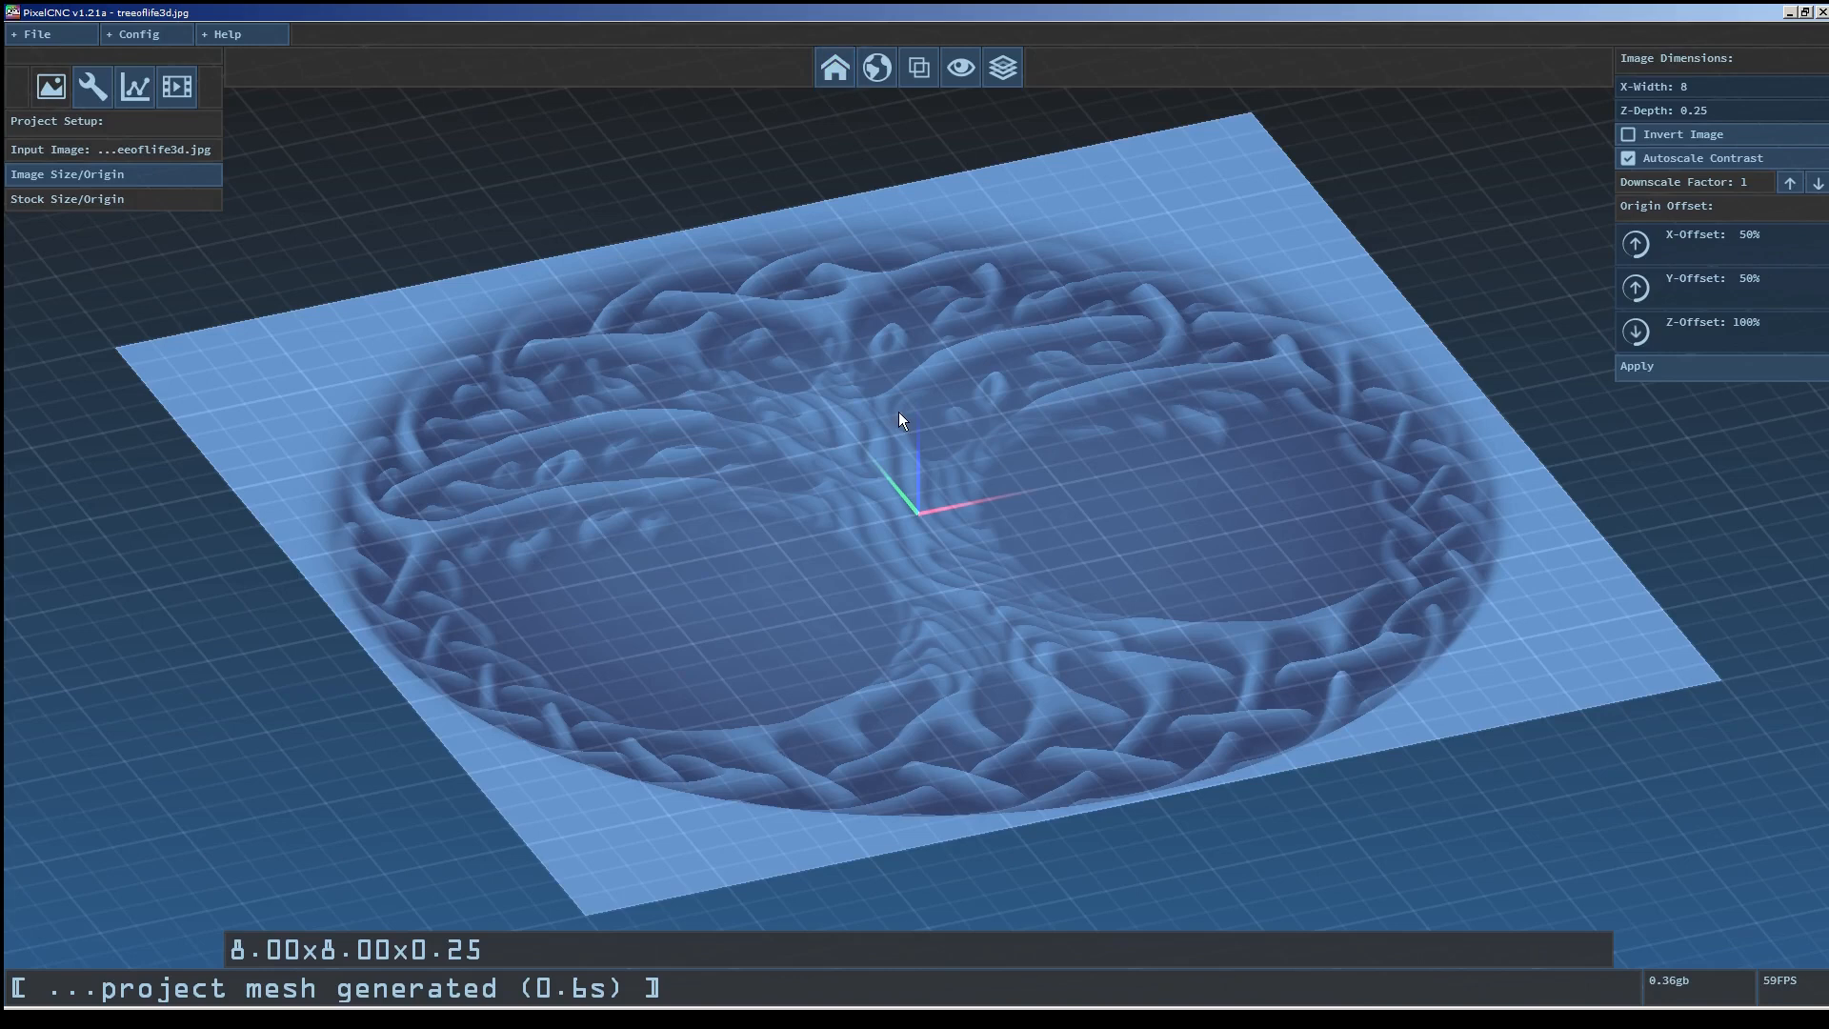
{"action": "scroll", "coordinate": [931, 648], "scroll_direction": "up", "scroll_amount": 3}
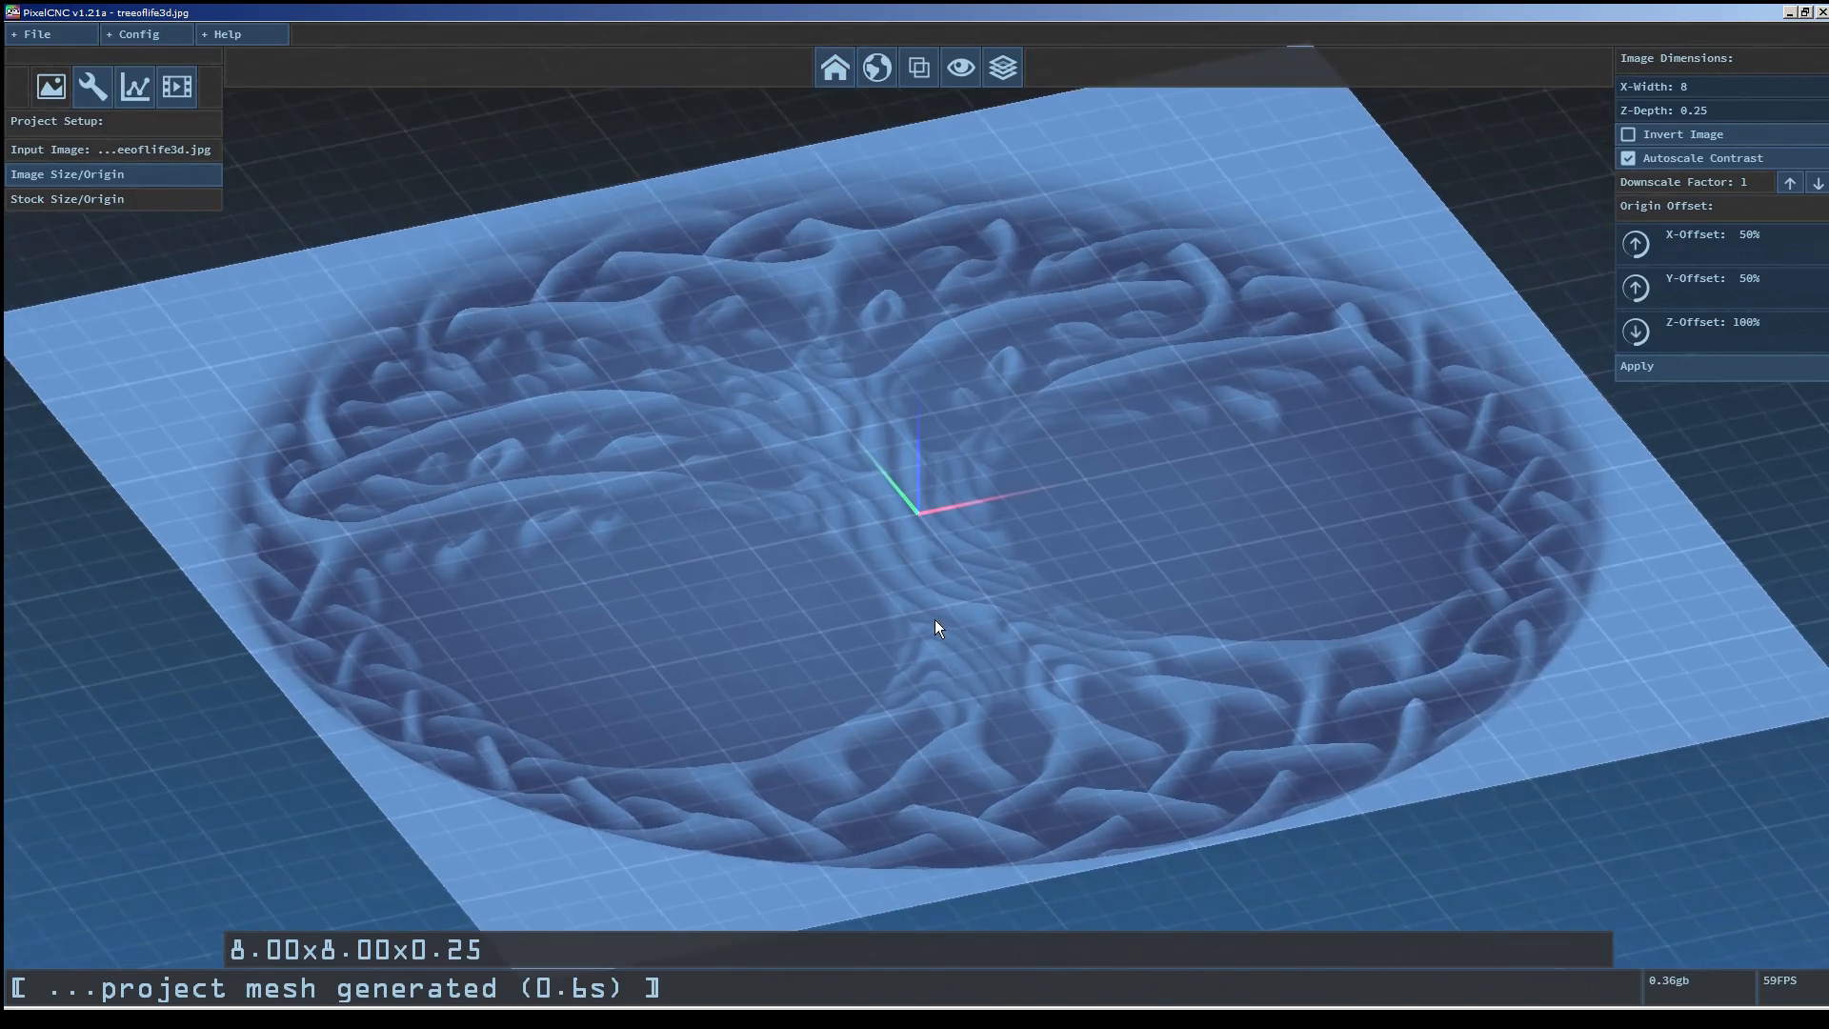
{"action": "middle_click_drag", "start_coordinate": [934, 620], "coordinate": [901, 579]}
{"action": "left_click", "coordinate": [894, 62]}
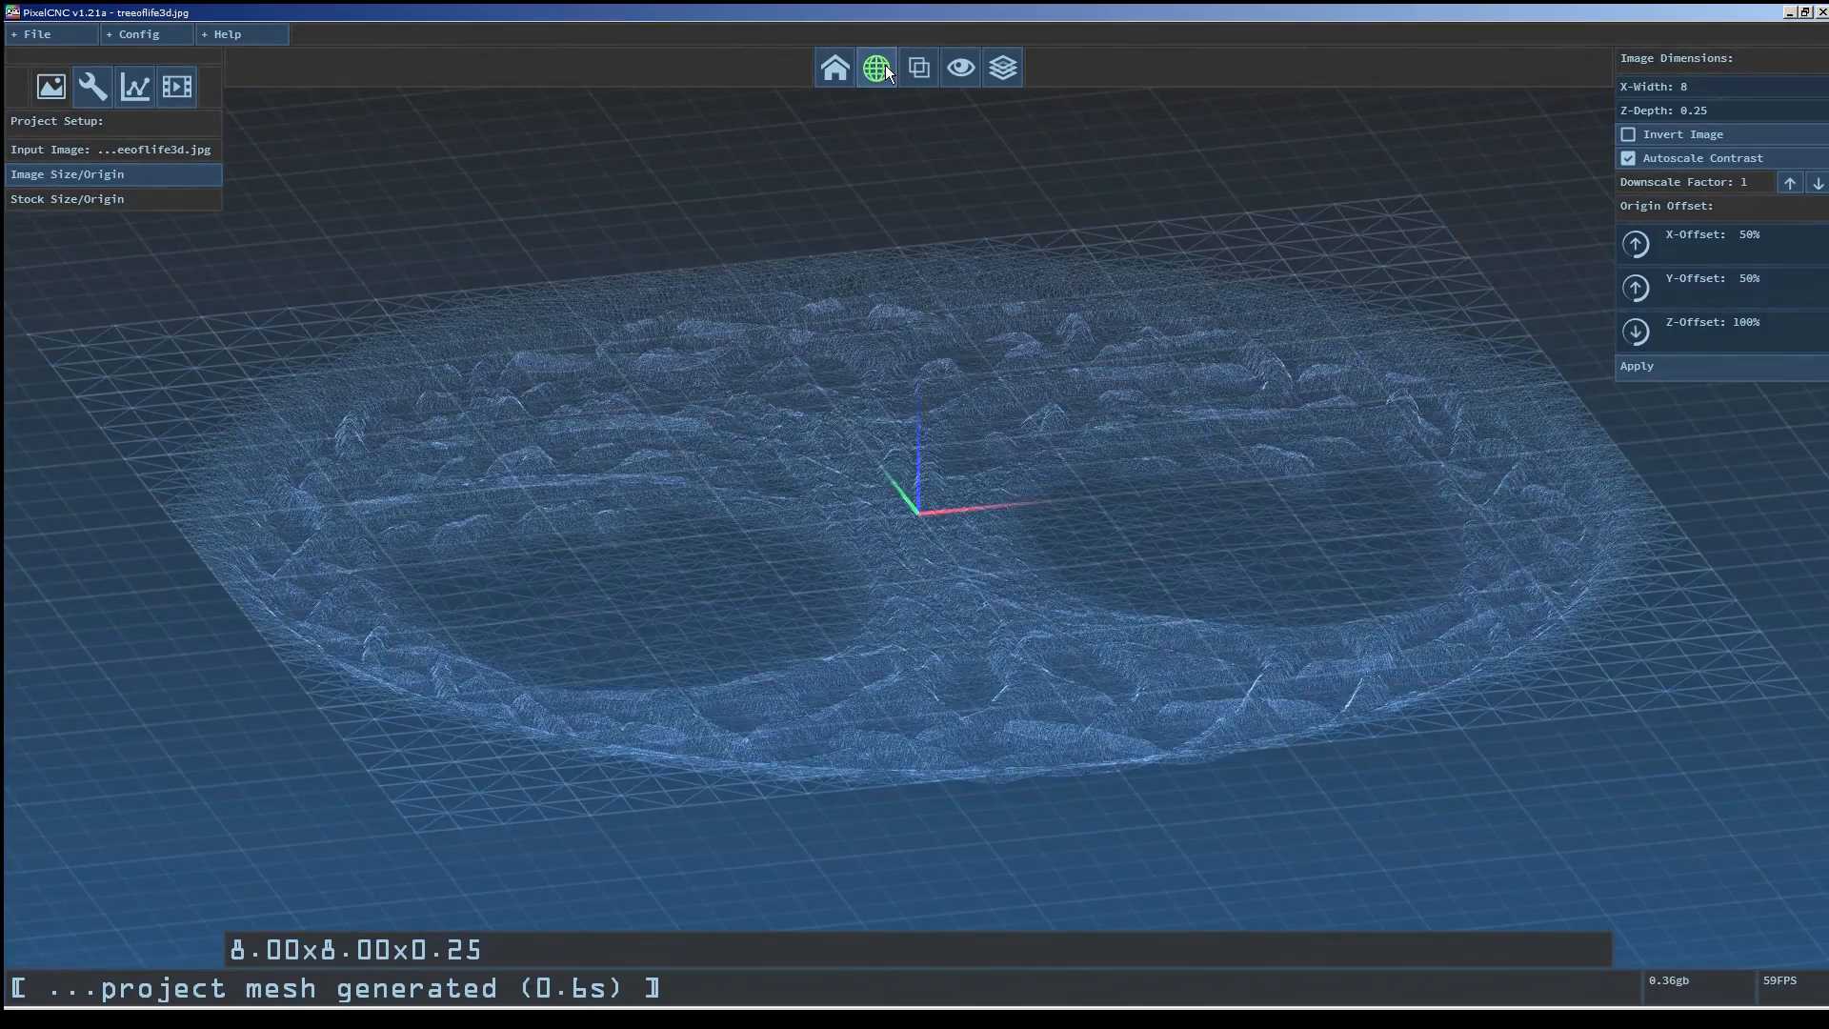
{"action": "middle_click_drag", "start_coordinate": [1007, 328], "coordinate": [958, 629]}
{"action": "left_click", "coordinate": [877, 66]}
{"action": "right_click_drag", "start_coordinate": [959, 629], "coordinate": [963, 709]}
{"action": "middle_click_drag", "start_coordinate": [962, 709], "coordinate": [1044, 464]}
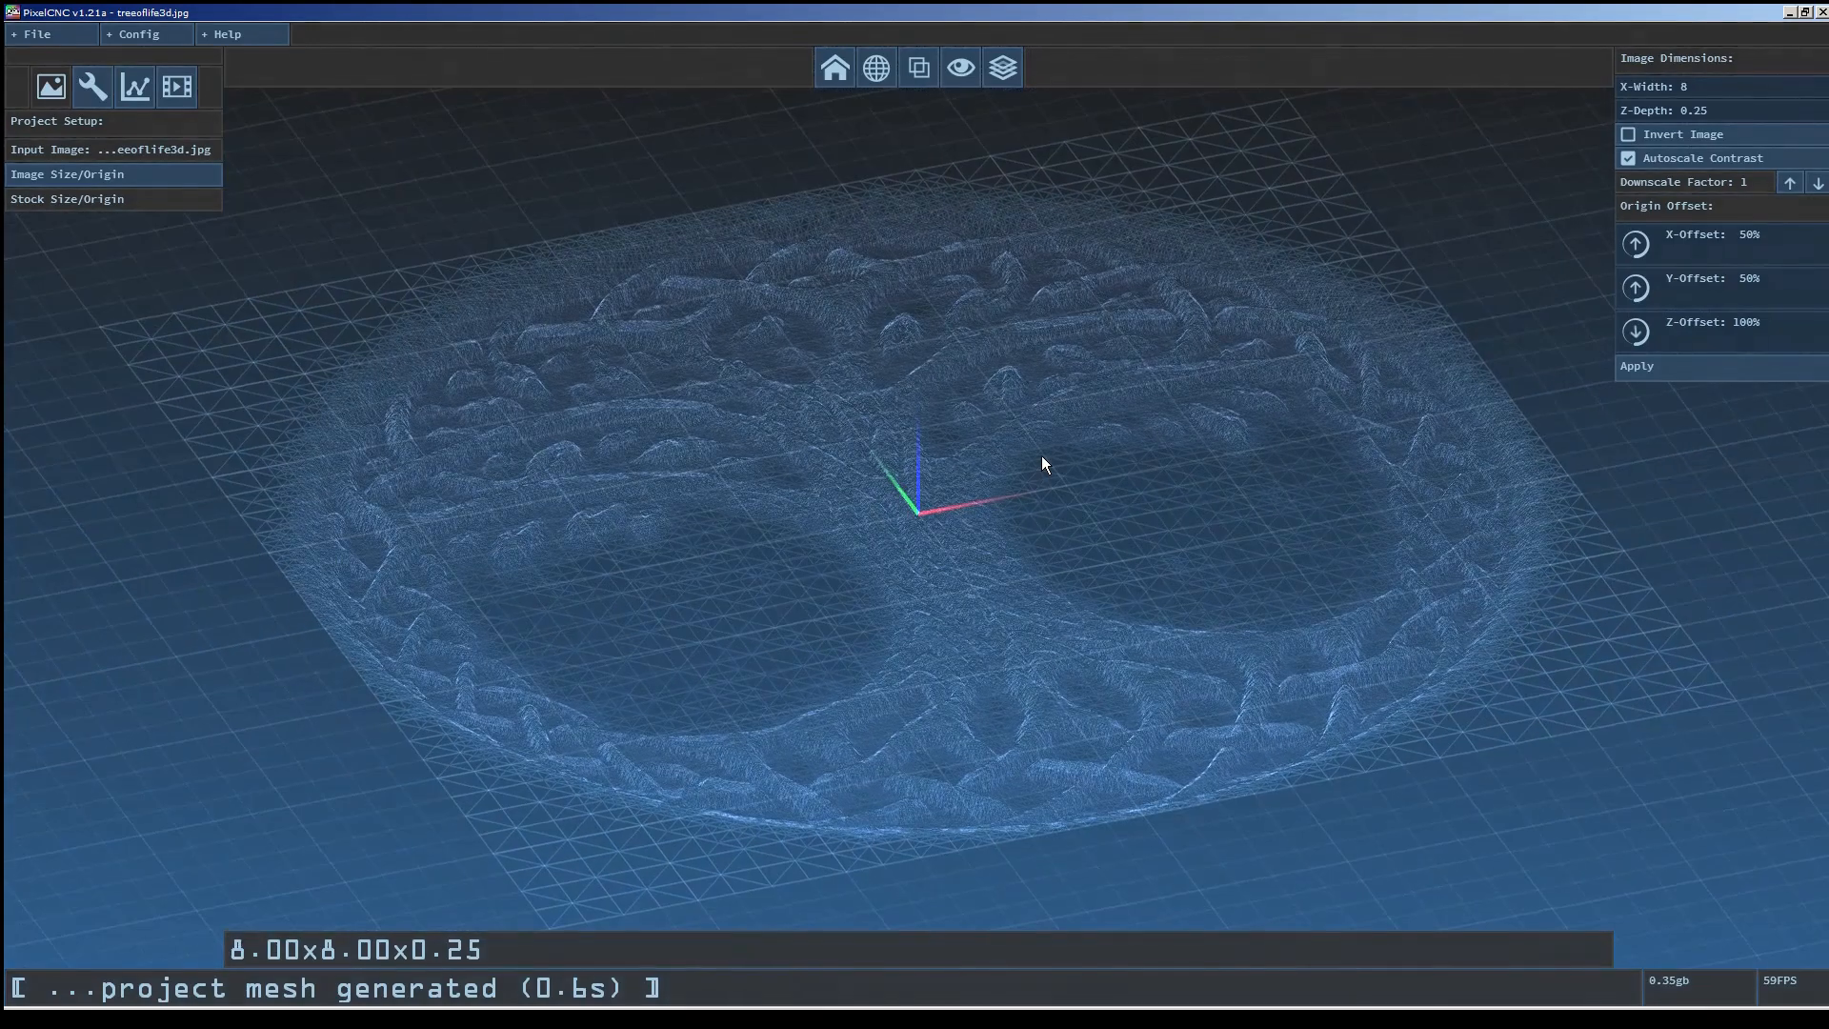
{"action": "left_click", "coordinate": [879, 68]}
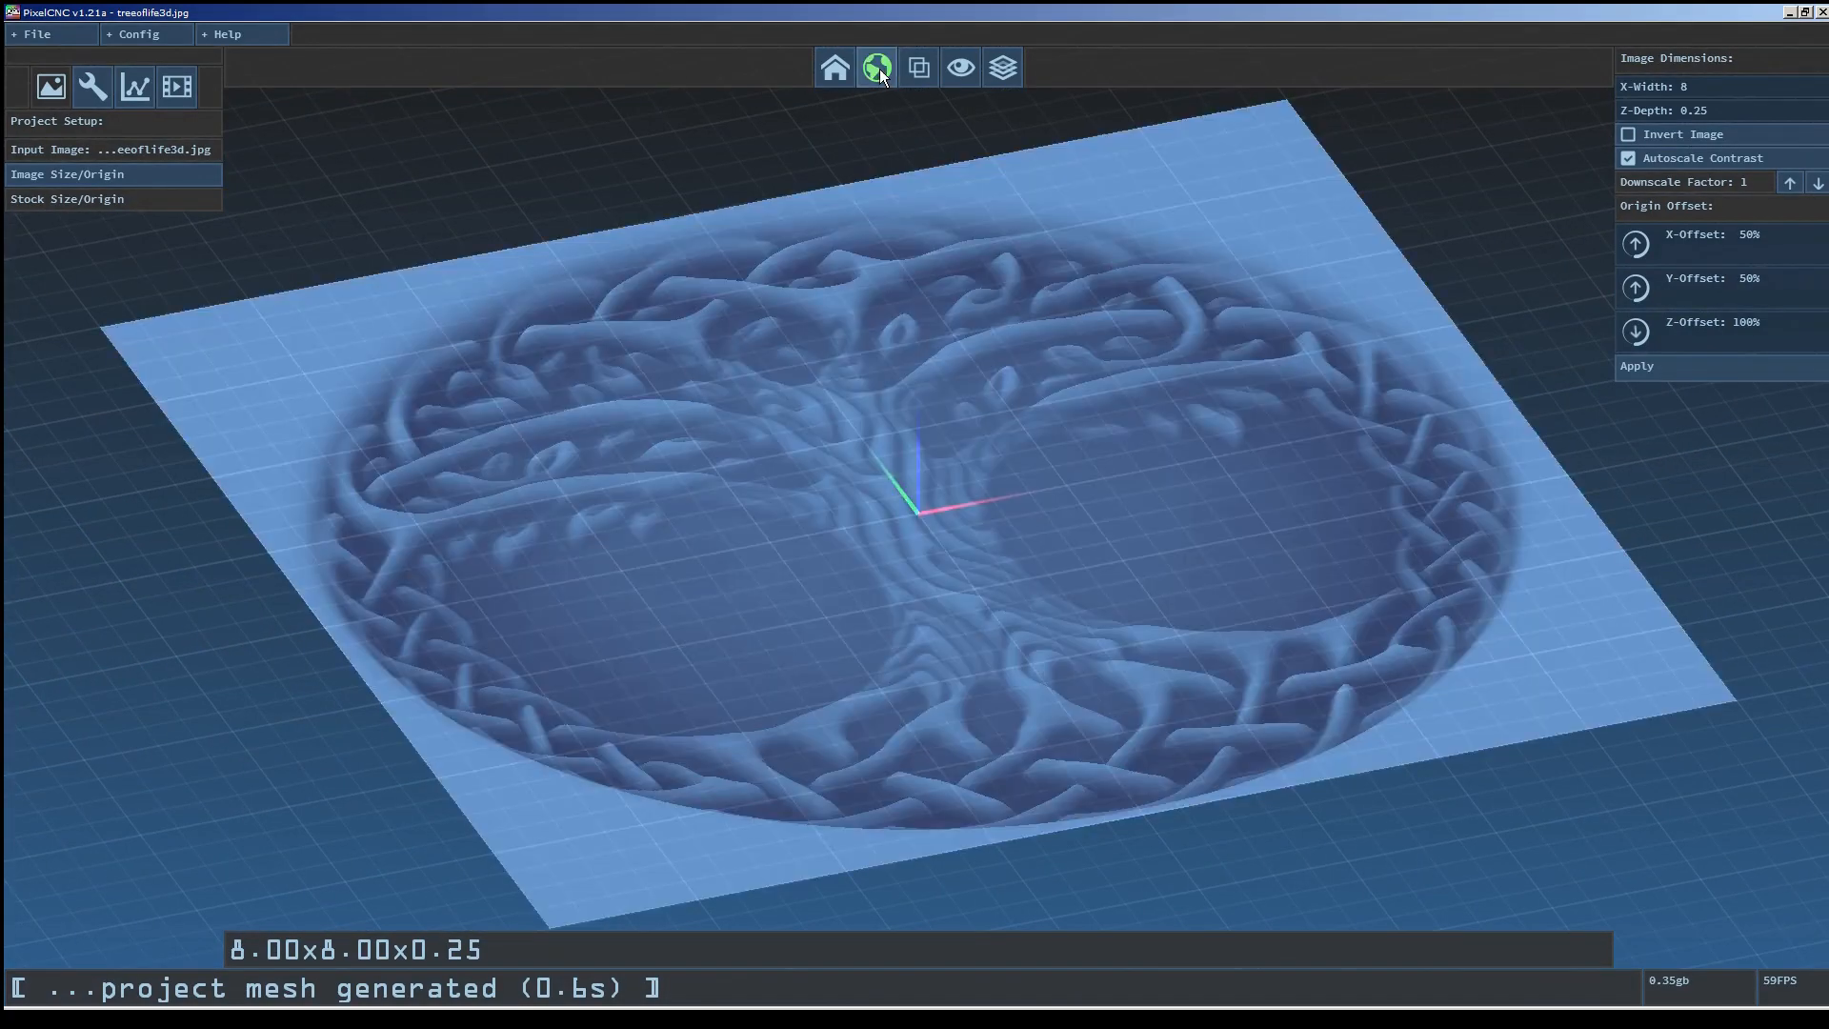
Enable Low-poly View Update, orbit the view to compare, and disable it again.
{"action": "left_click", "coordinate": [169, 30]}
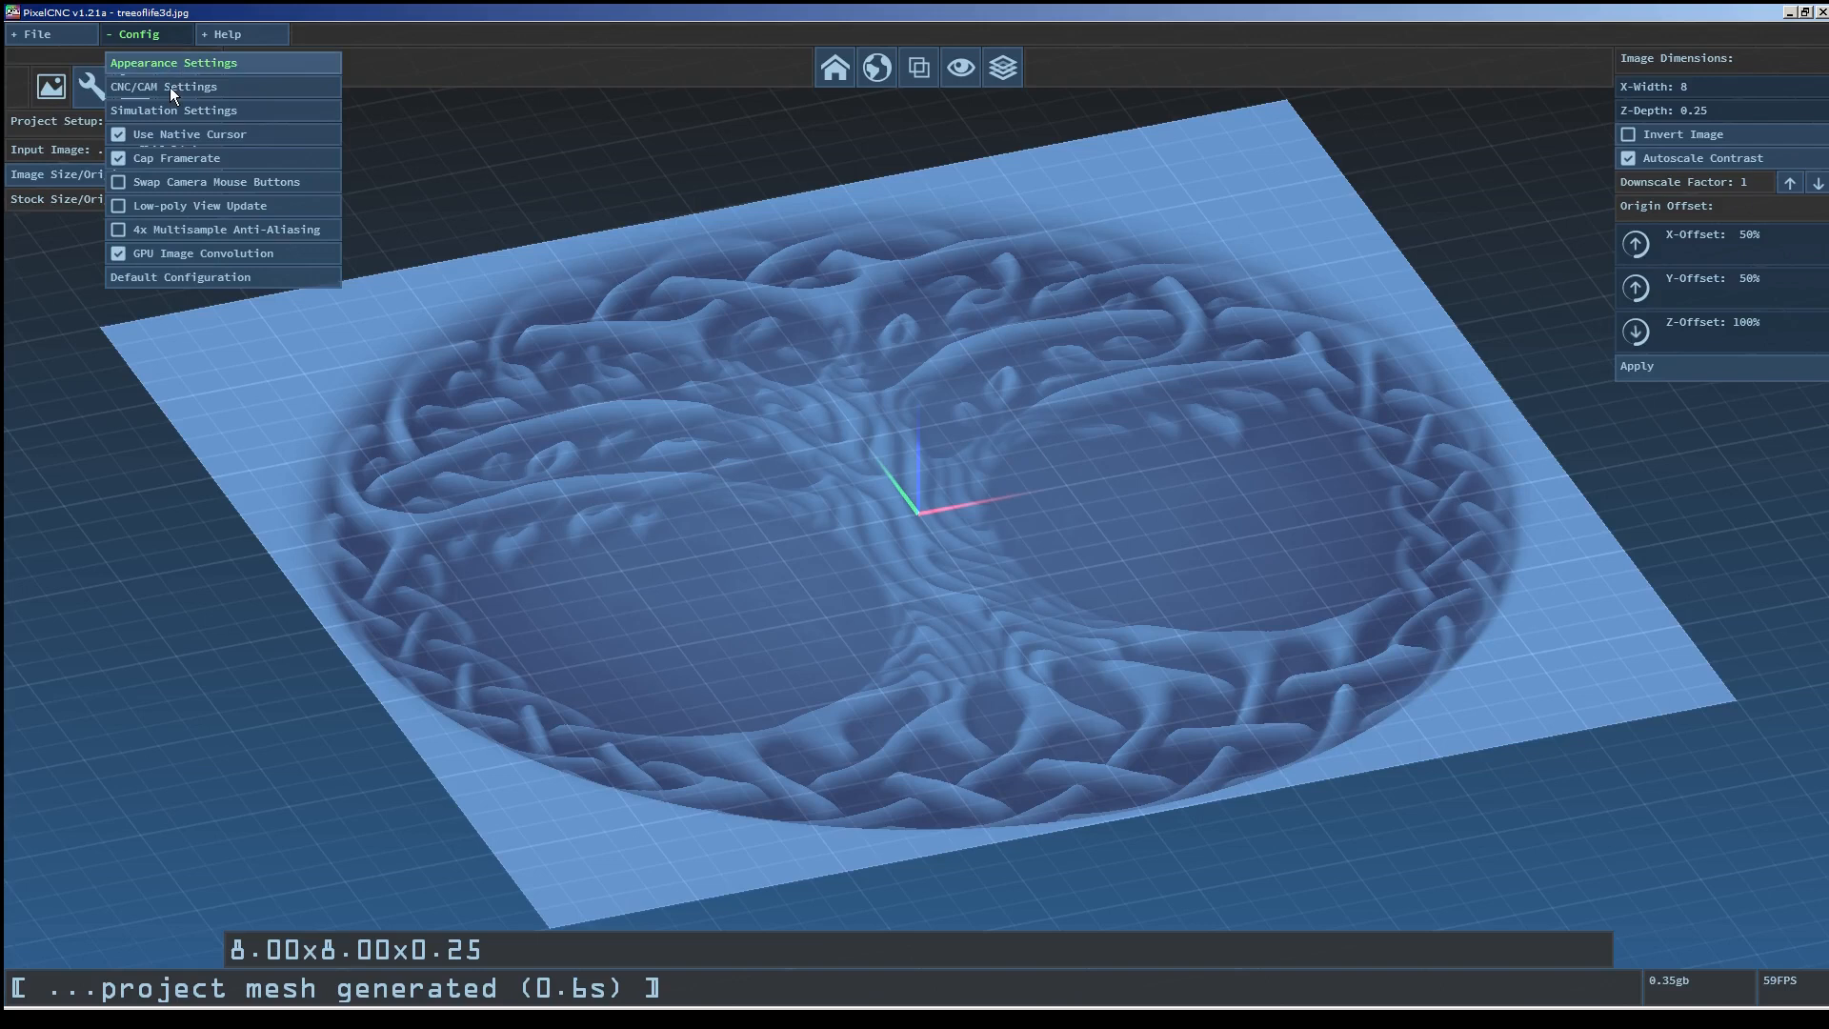
{"action": "left_click", "coordinate": [122, 209]}
{"action": "left_click_drag", "start_coordinate": [1125, 415], "coordinate": [1027, 312]}
{"action": "left_click", "coordinate": [877, 67]}
{"action": "left_click", "coordinate": [888, 65]}
{"action": "mouse_move", "coordinate": [907, 101]}
{"action": "left_mouse_down"}
{"action": "mouse_move", "coordinate": [991, 337]}
{"action": "mouse_move", "coordinate": [946, 362]}
{"action": "left_mouse_up"}
{"action": "left_click", "coordinate": [175, 33]}
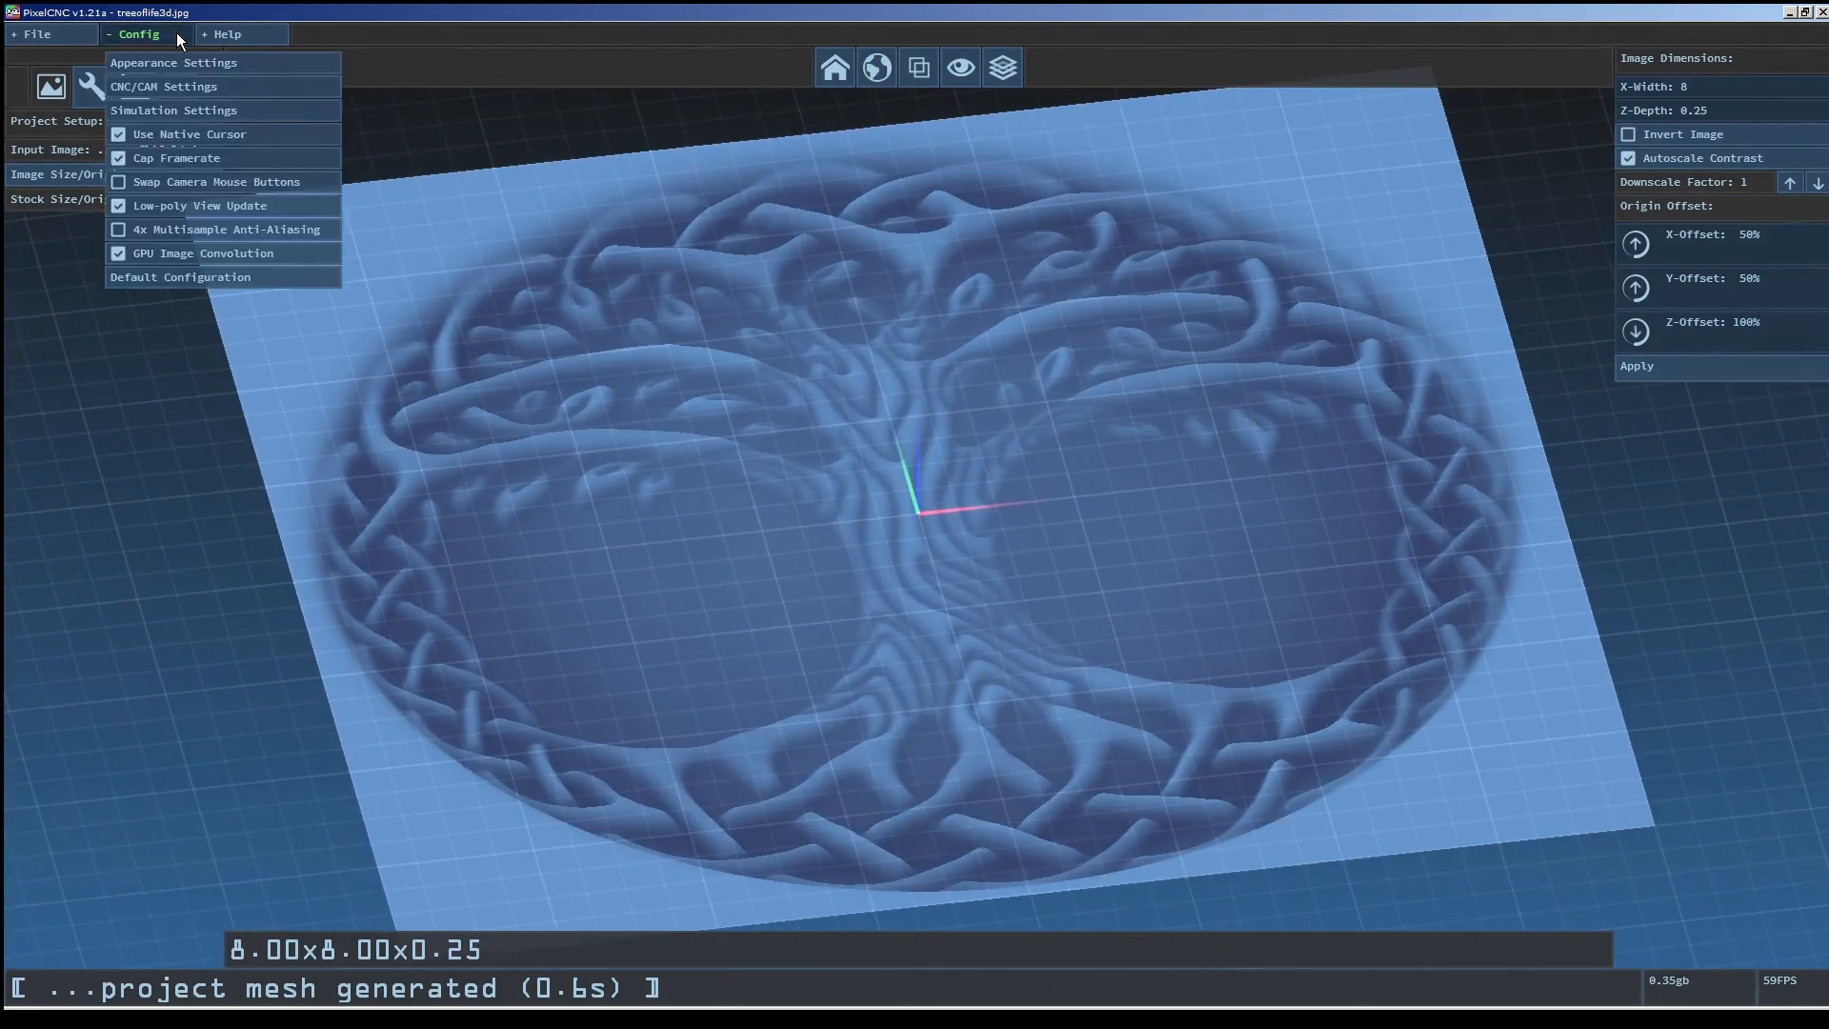
{"action": "left_click", "coordinate": [168, 213]}
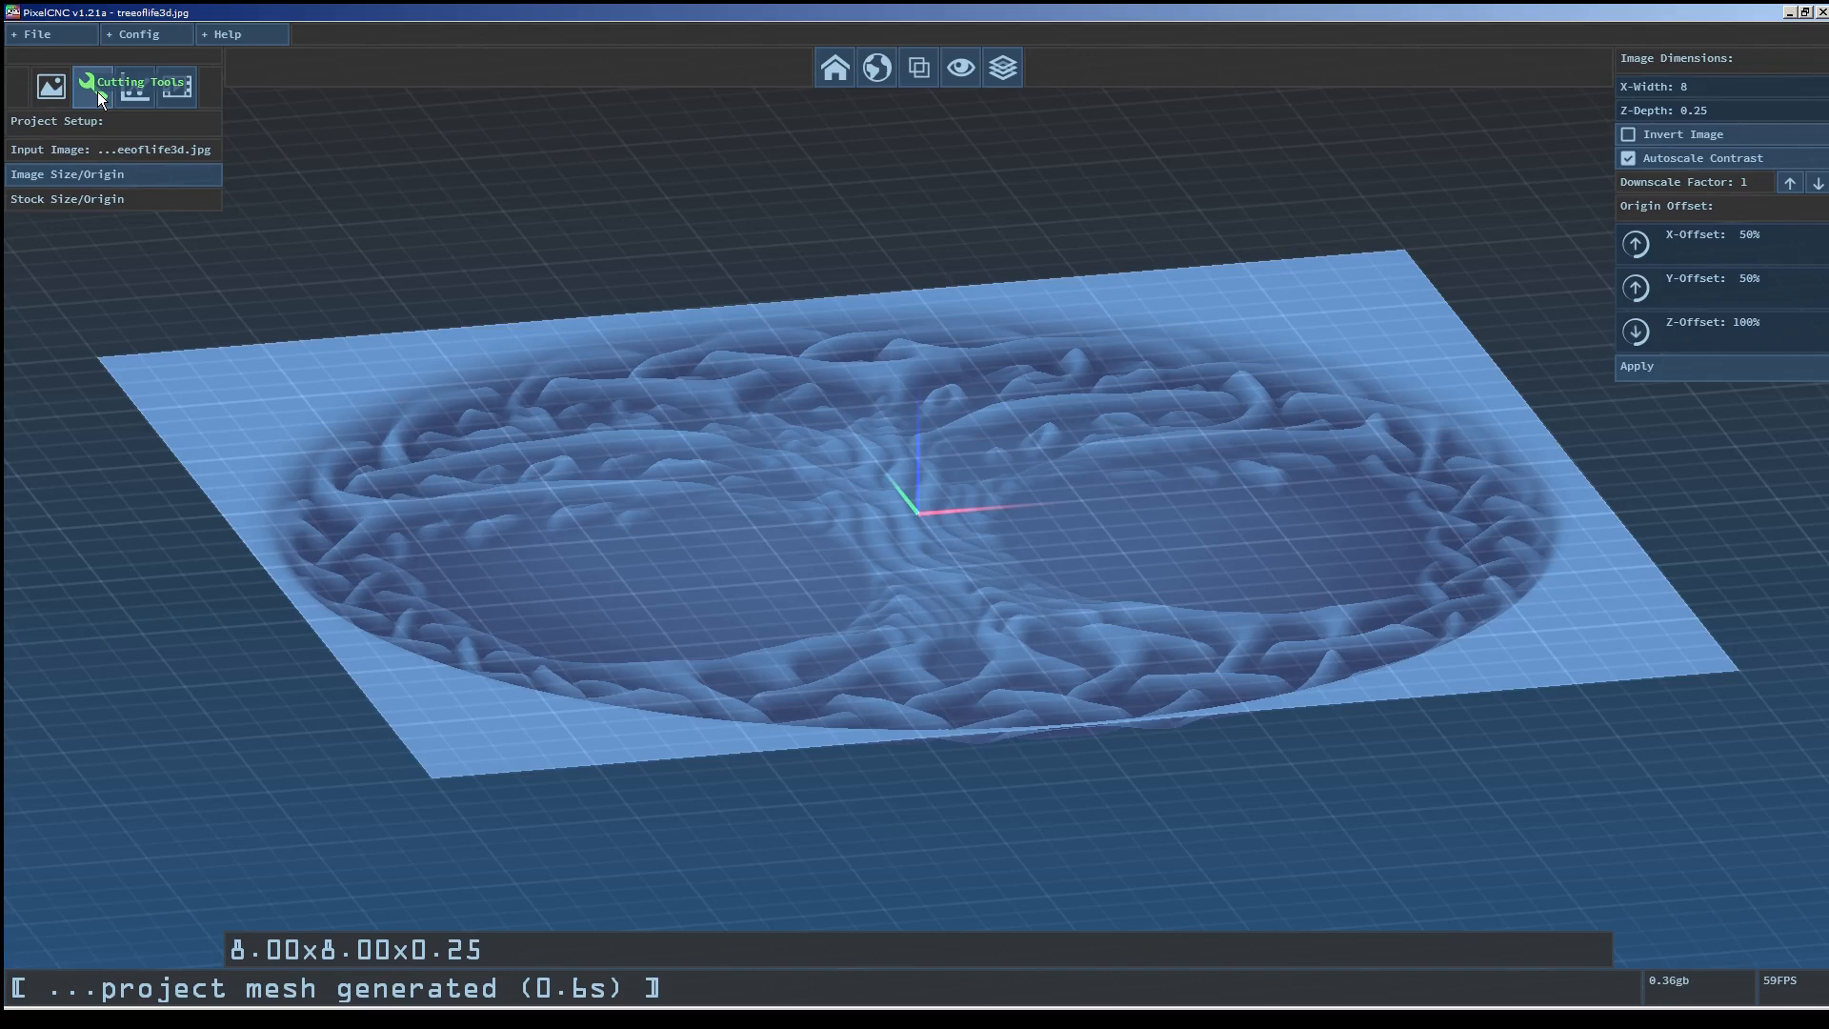
Define cutting tool slot 01 named 1/4" flat with type Cylinder.
{"action": "left_click", "coordinate": [98, 92]}
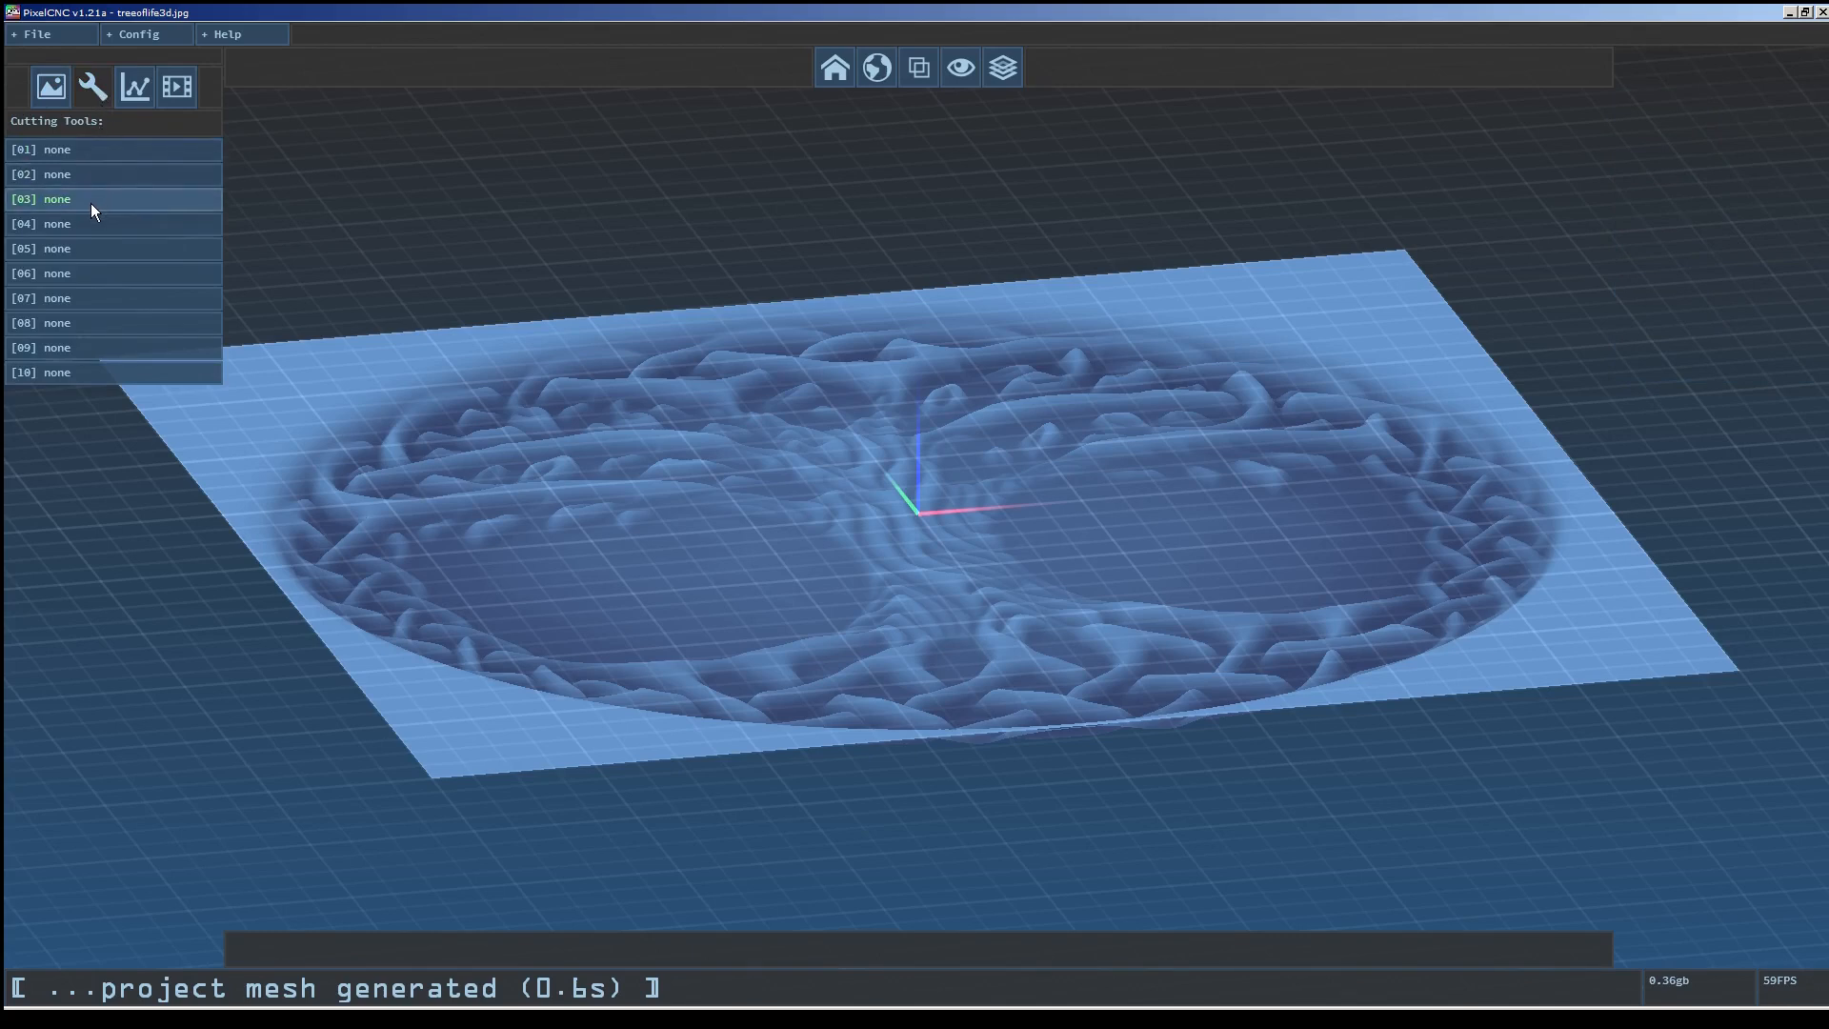
{"action": "left_click", "coordinate": [87, 151]}
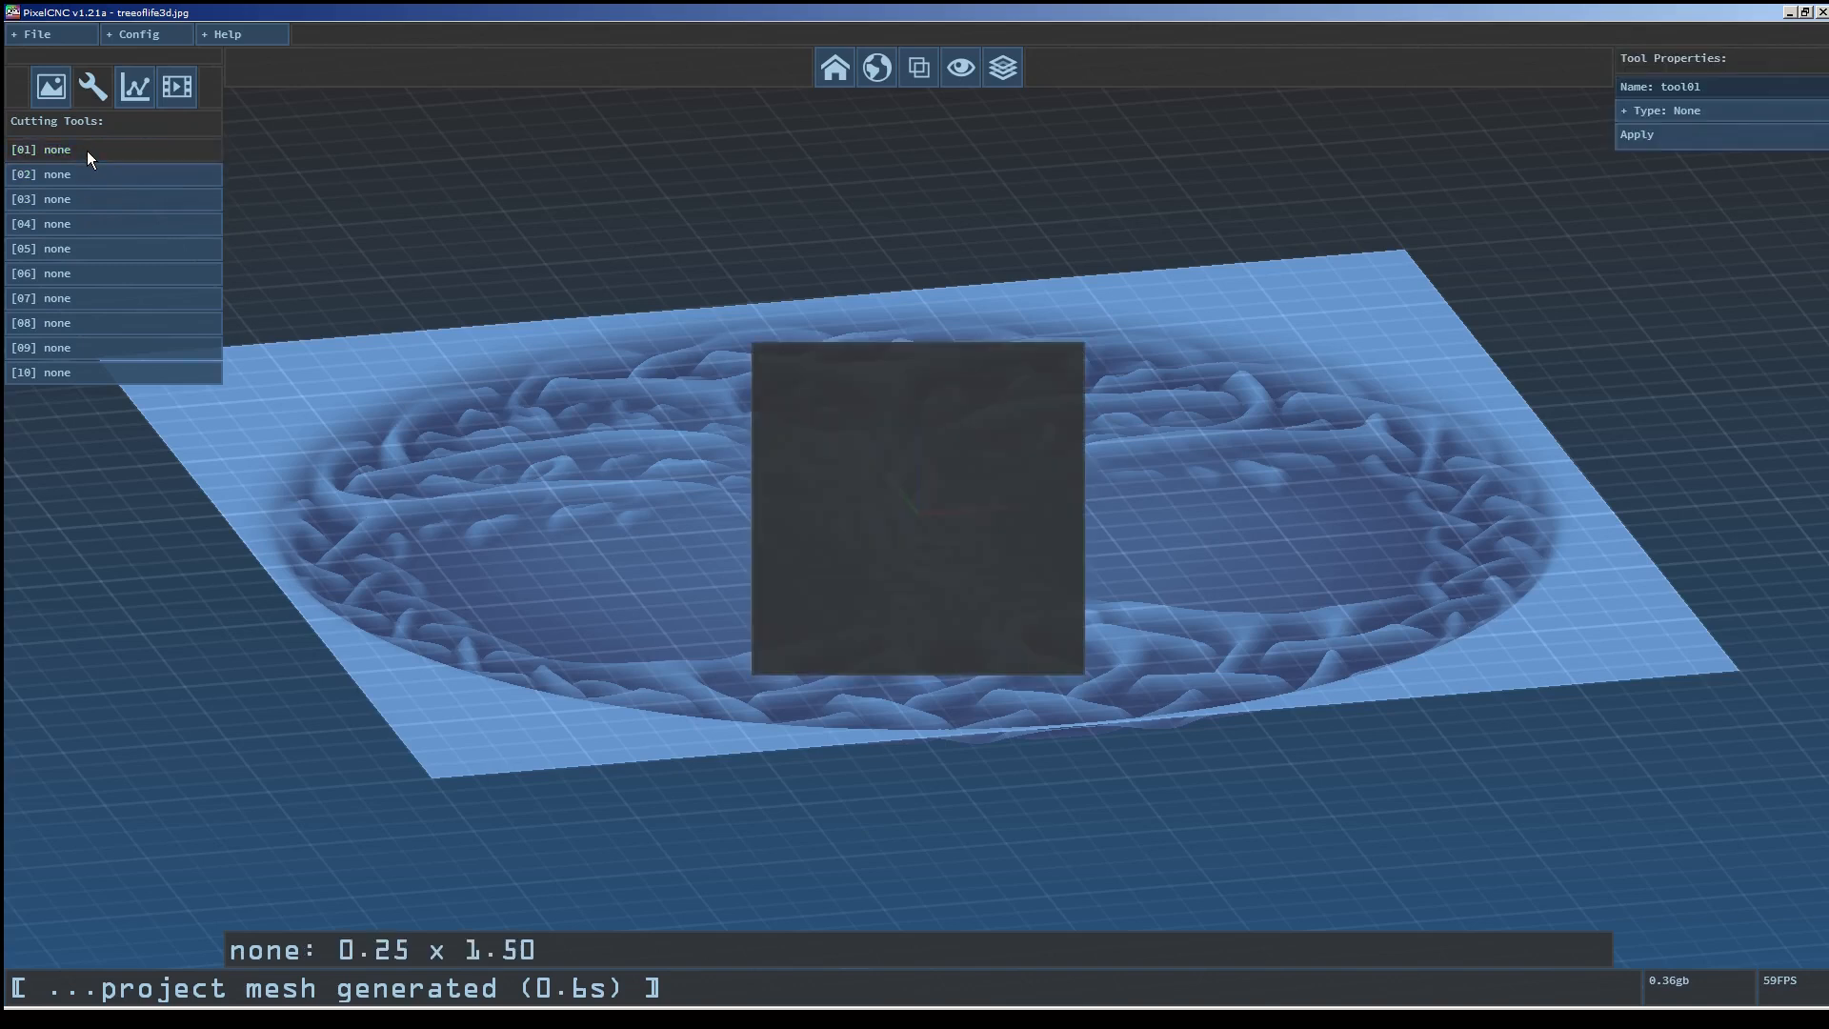
{"action": "left_click", "coordinate": [1711, 89]}
{"action": "type", "text": "1/4\" flat"}
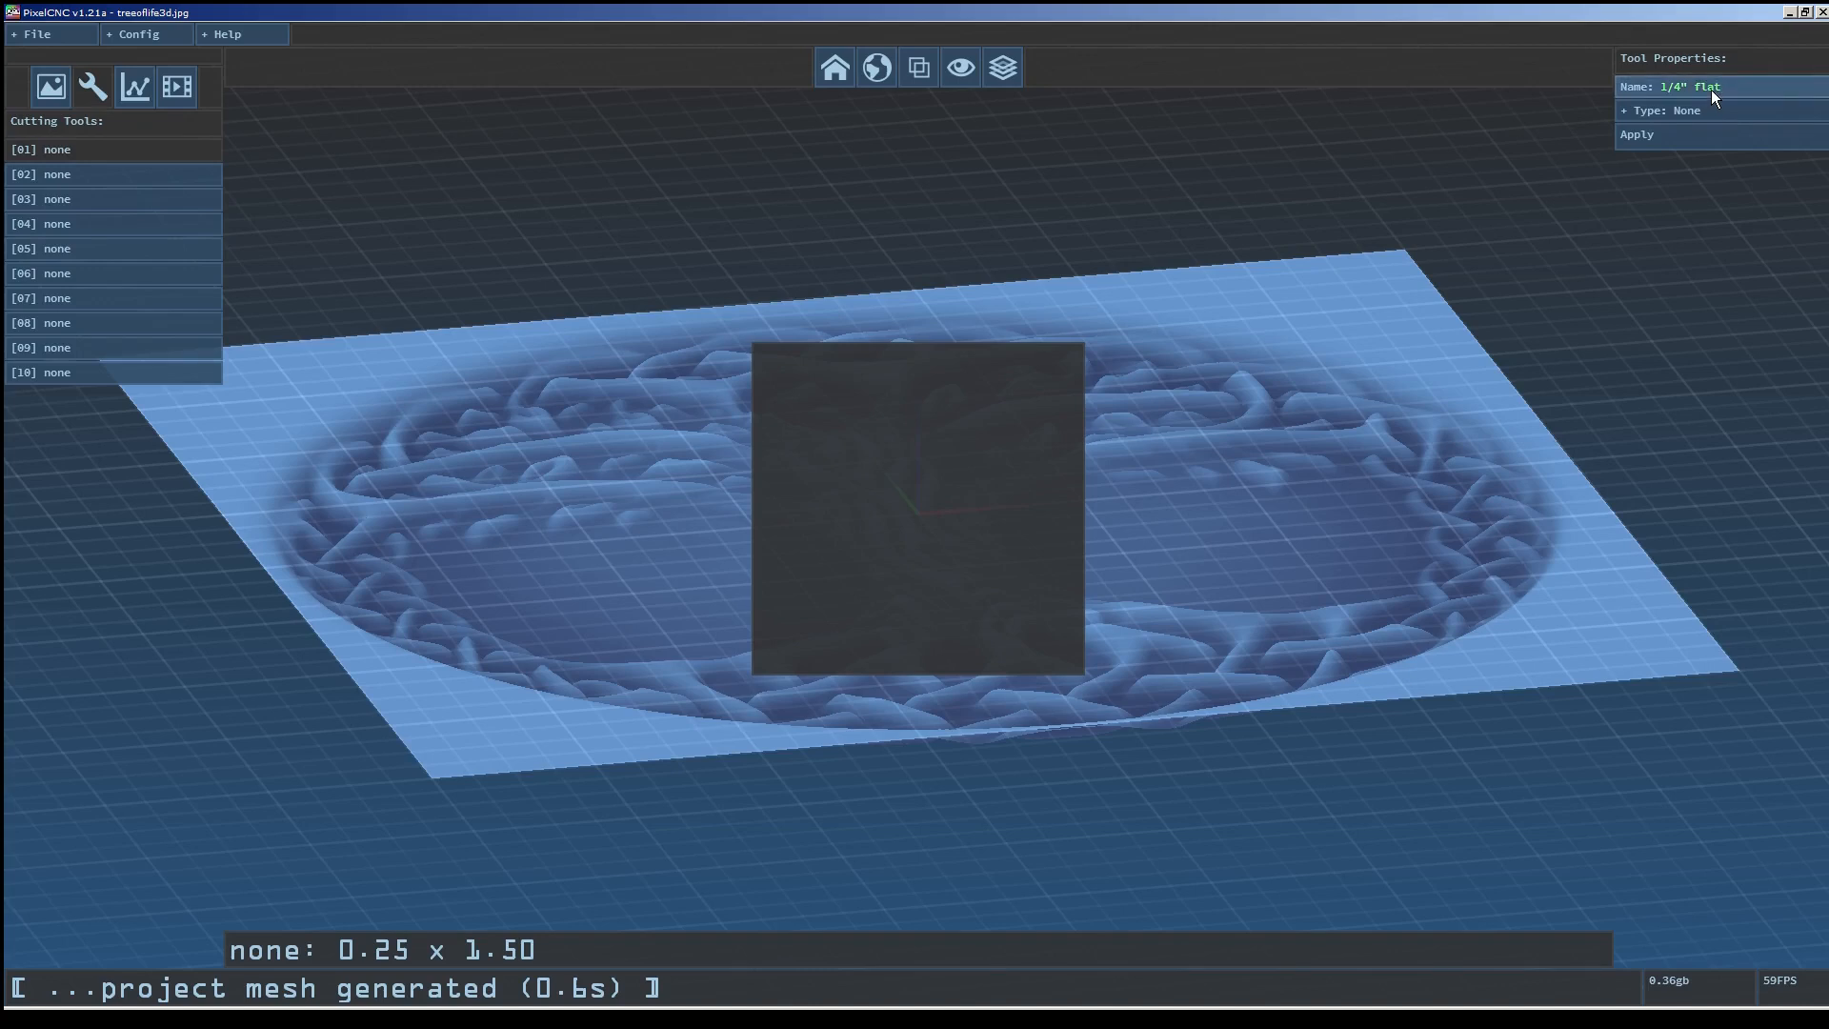
{"action": "left_click", "coordinate": [1710, 111]}
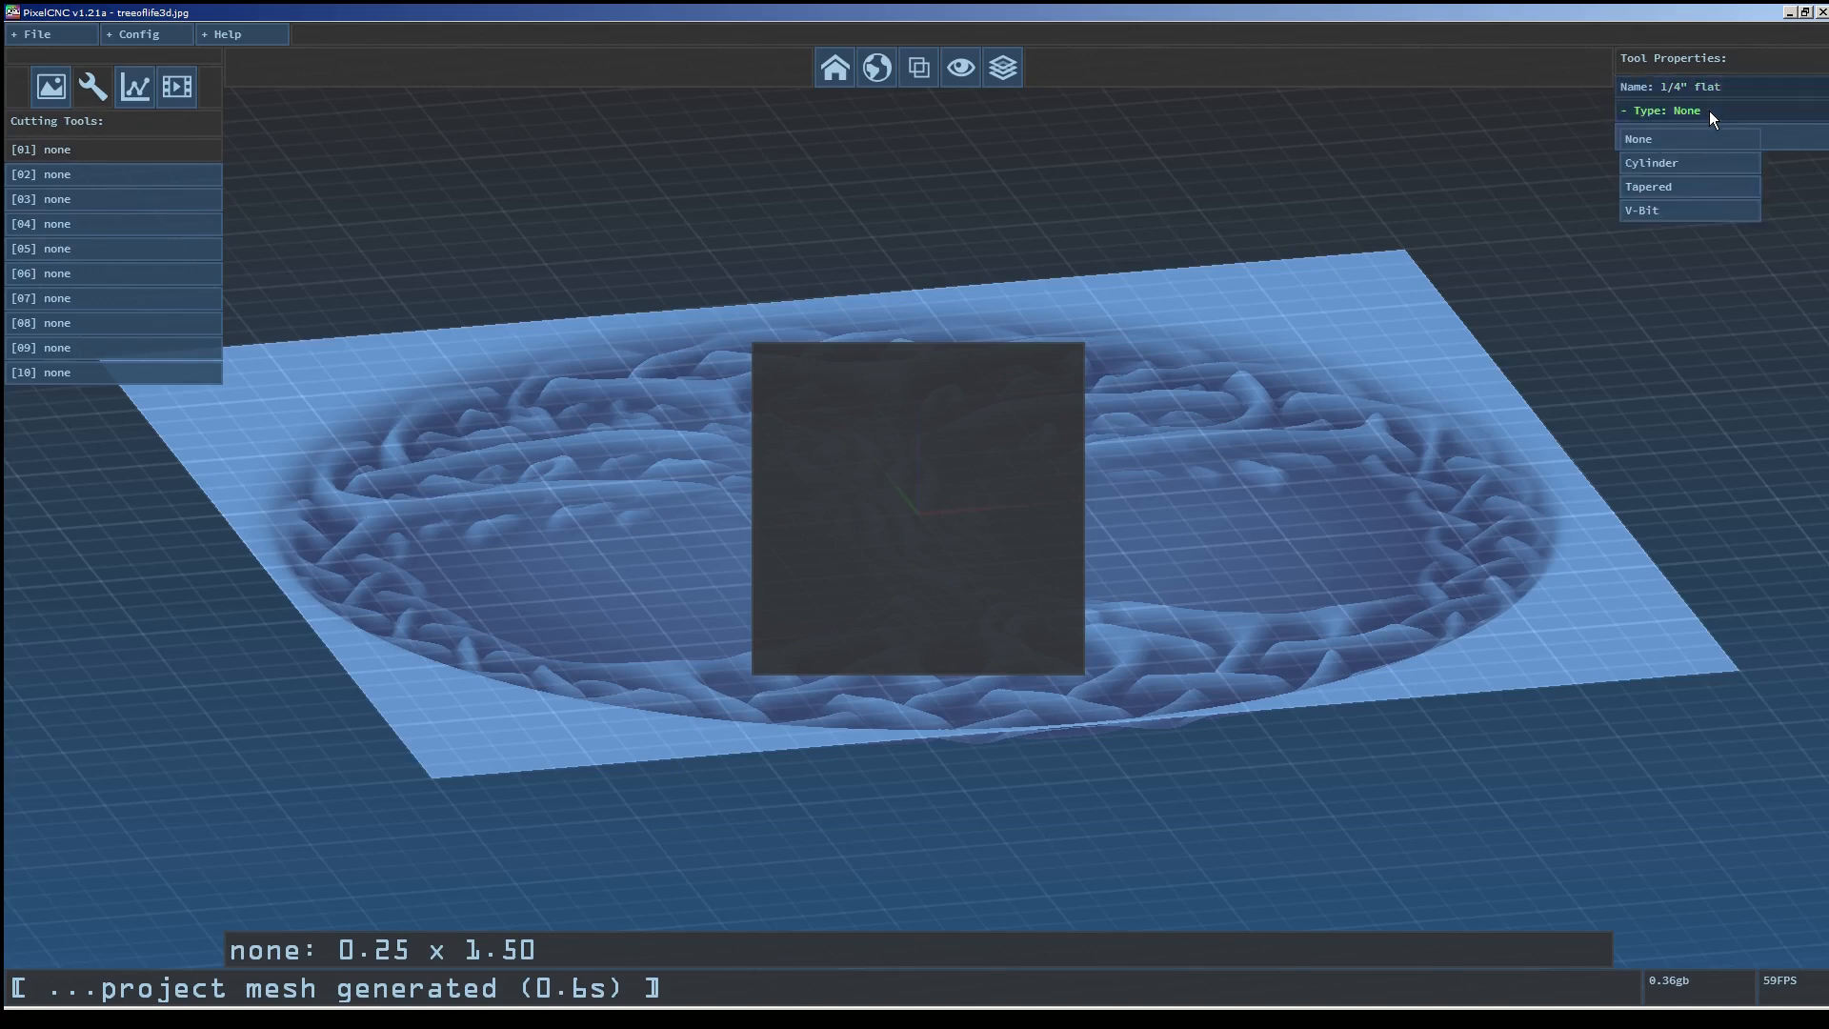
{"action": "left_click", "coordinate": [1687, 166]}
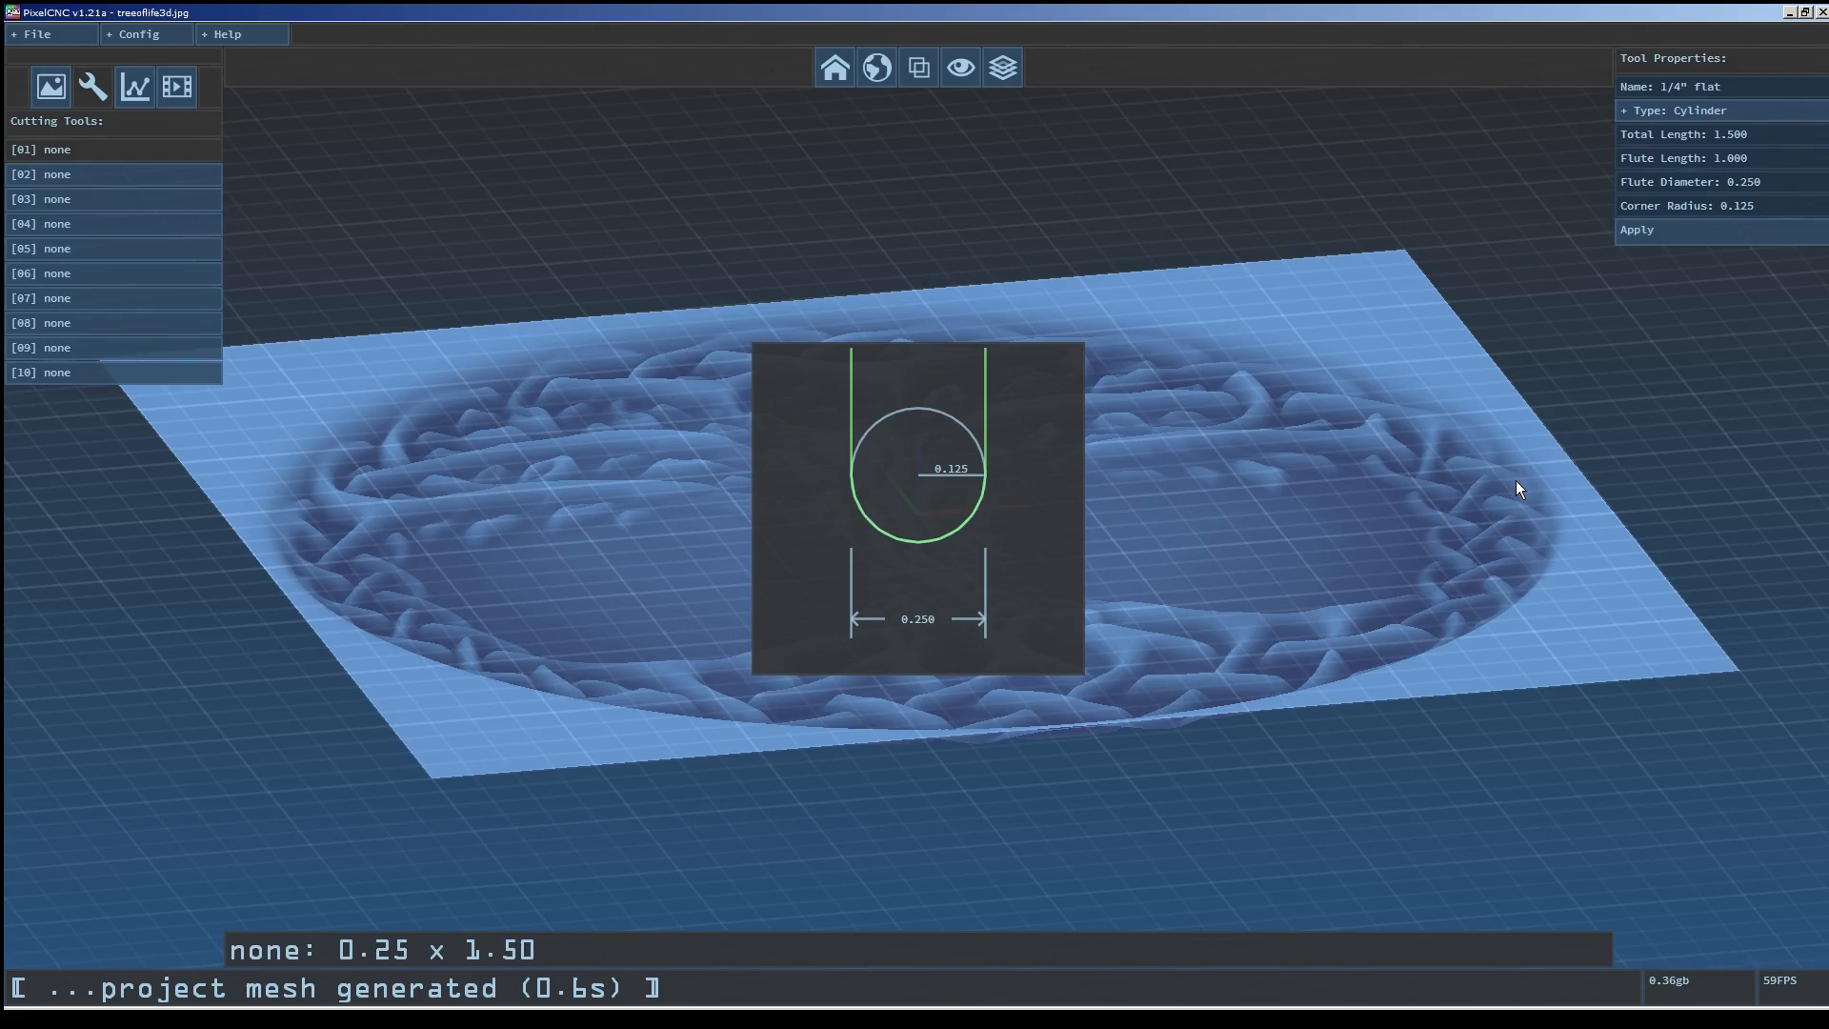
Set the tool's Corner Radius to 0.05.
{"action": "left_click_drag", "start_coordinate": [1517, 480], "coordinate": [1551, 466]}
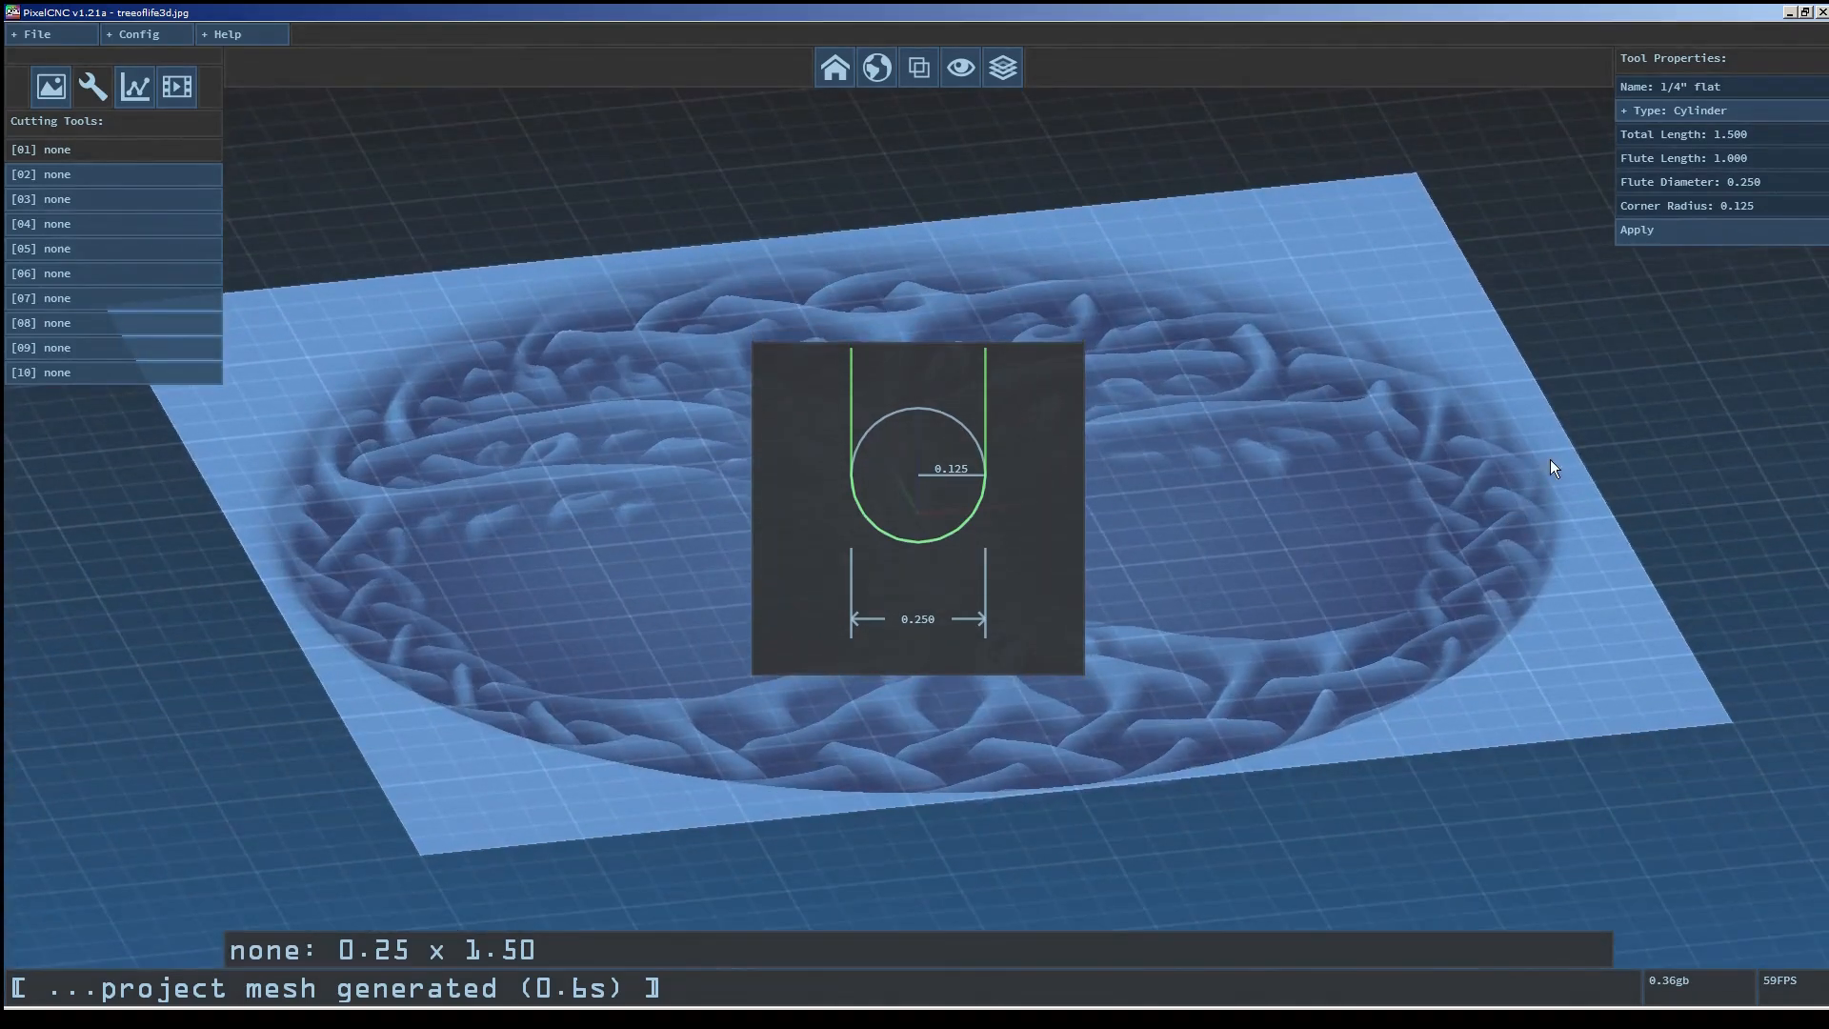
{"action": "left_click", "coordinate": [1751, 168]}
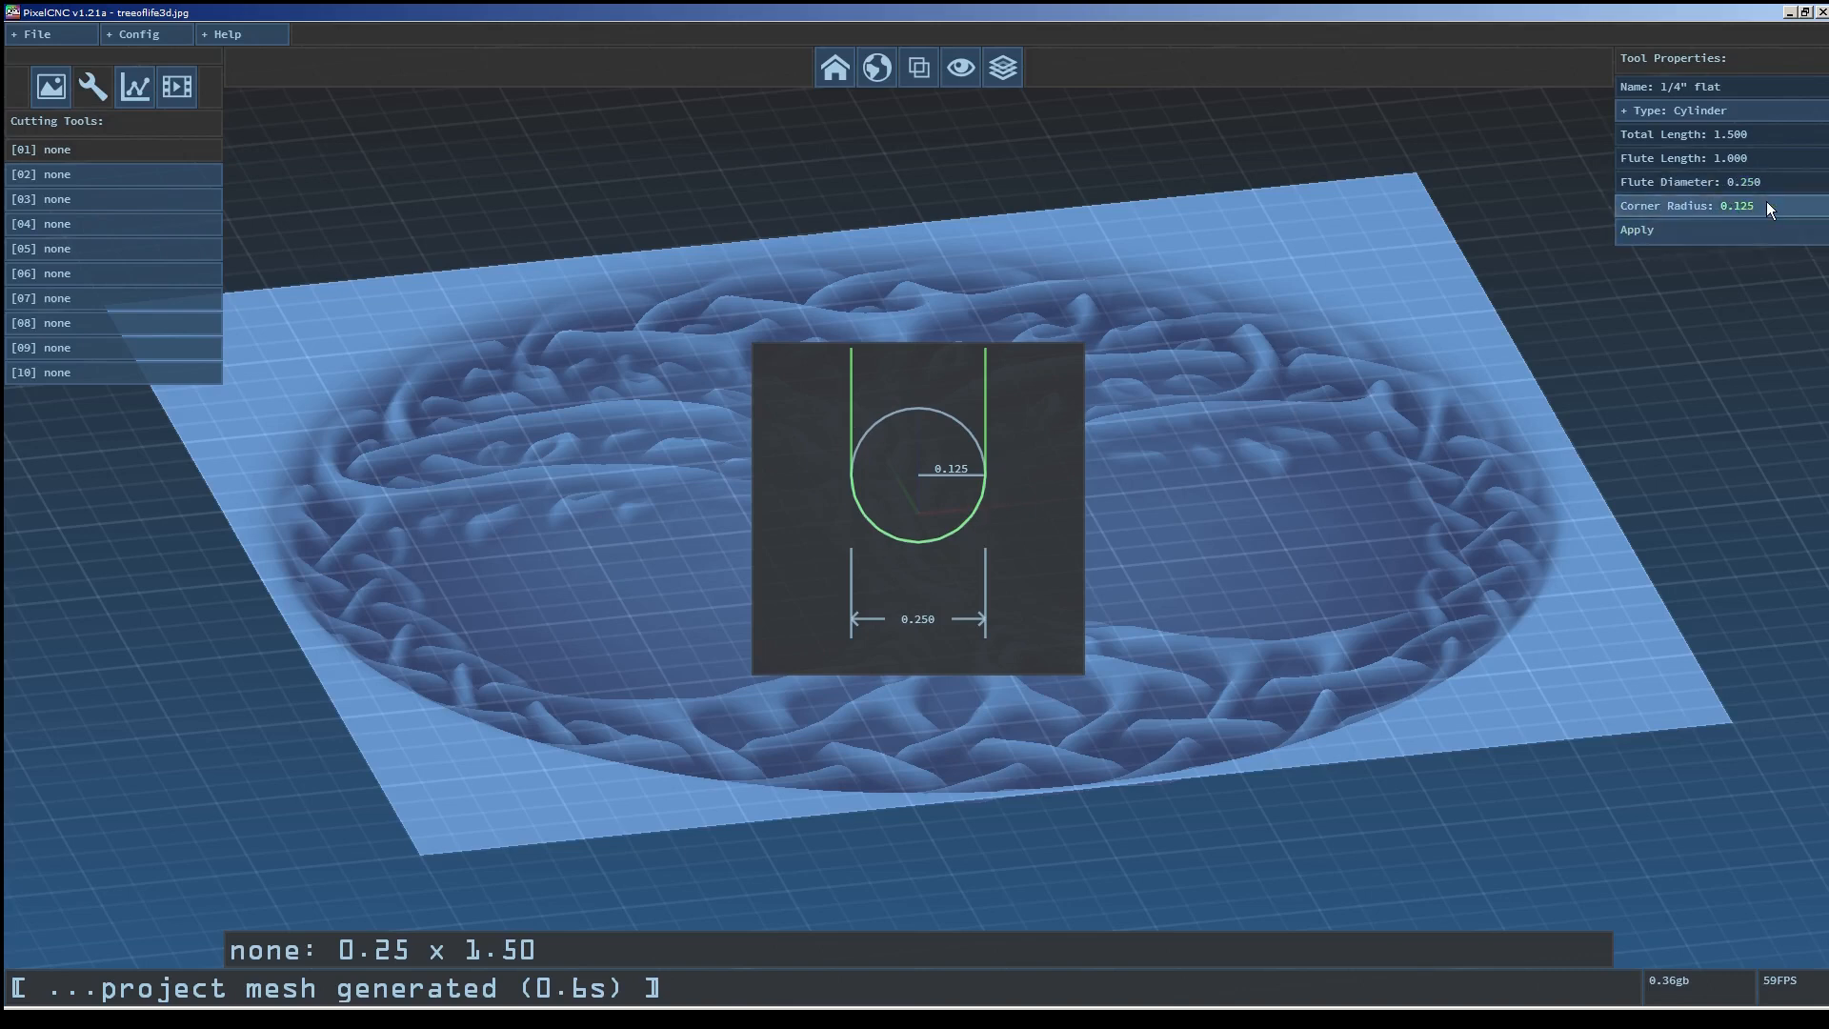
{"action": "key", "text": "BackSpace"}
{"action": "type", "text": "05"}
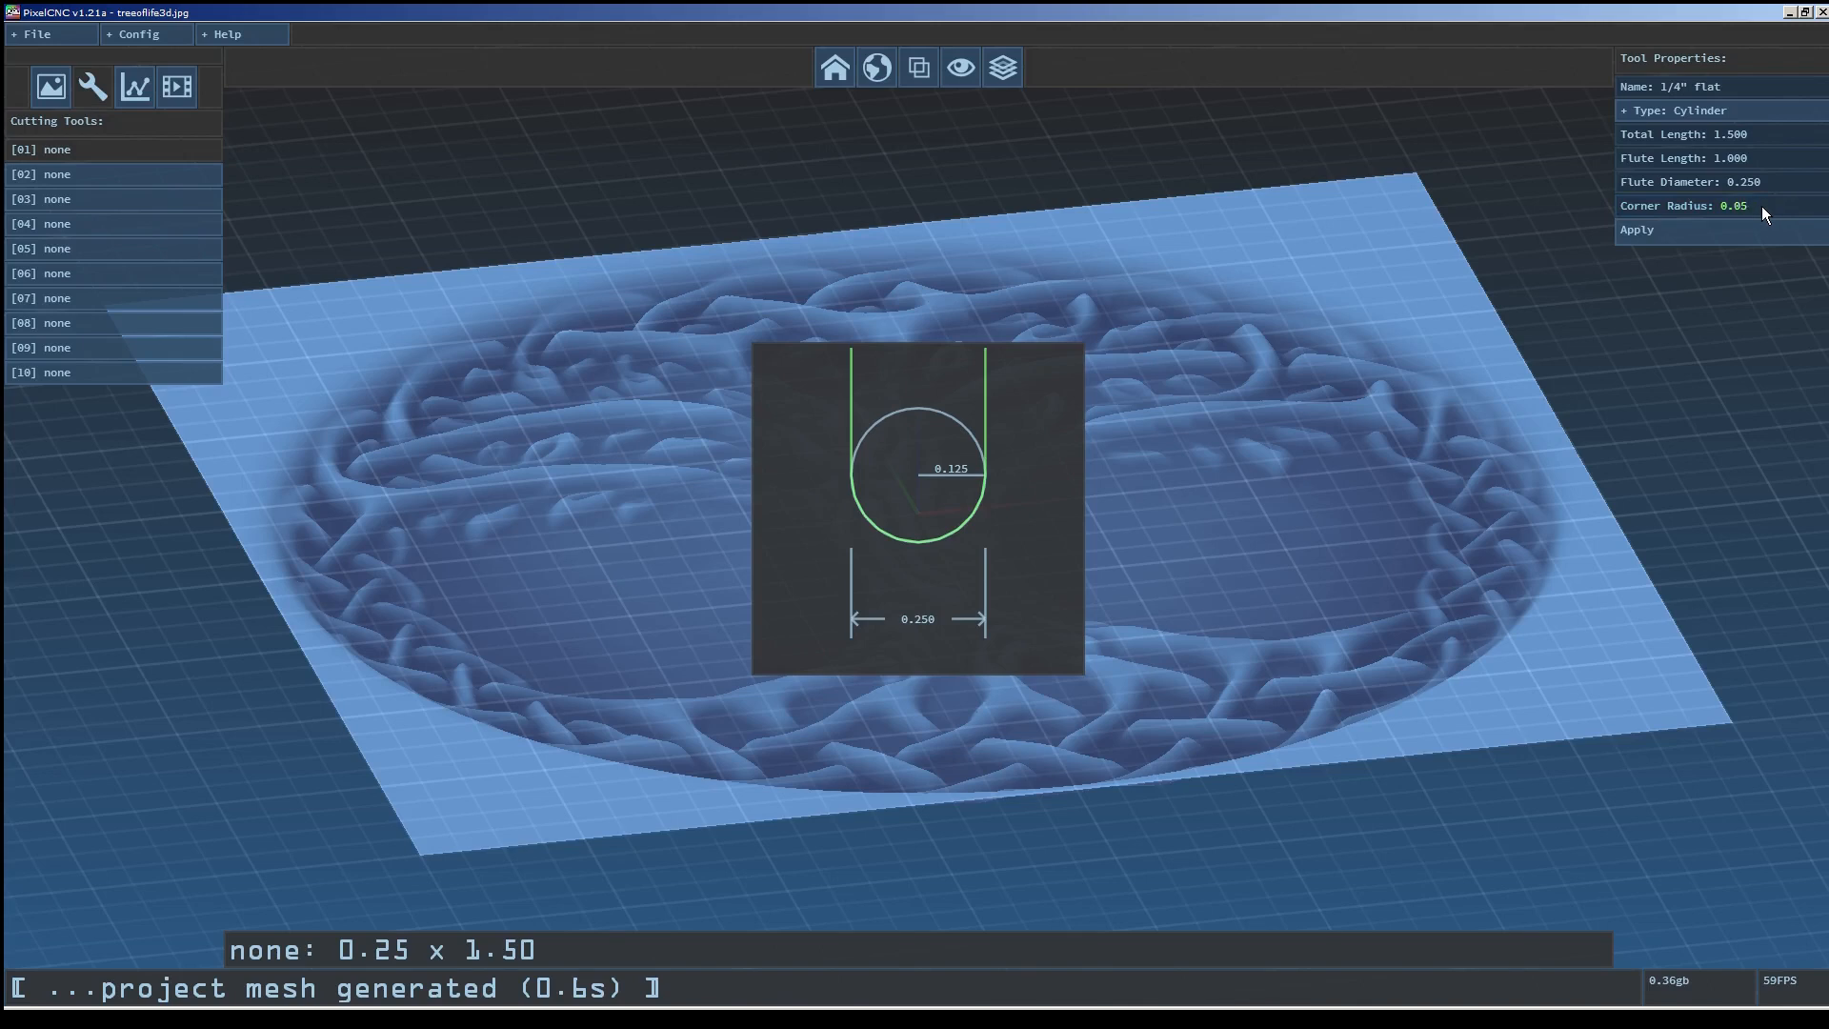
{"action": "key", "text": "Return"}
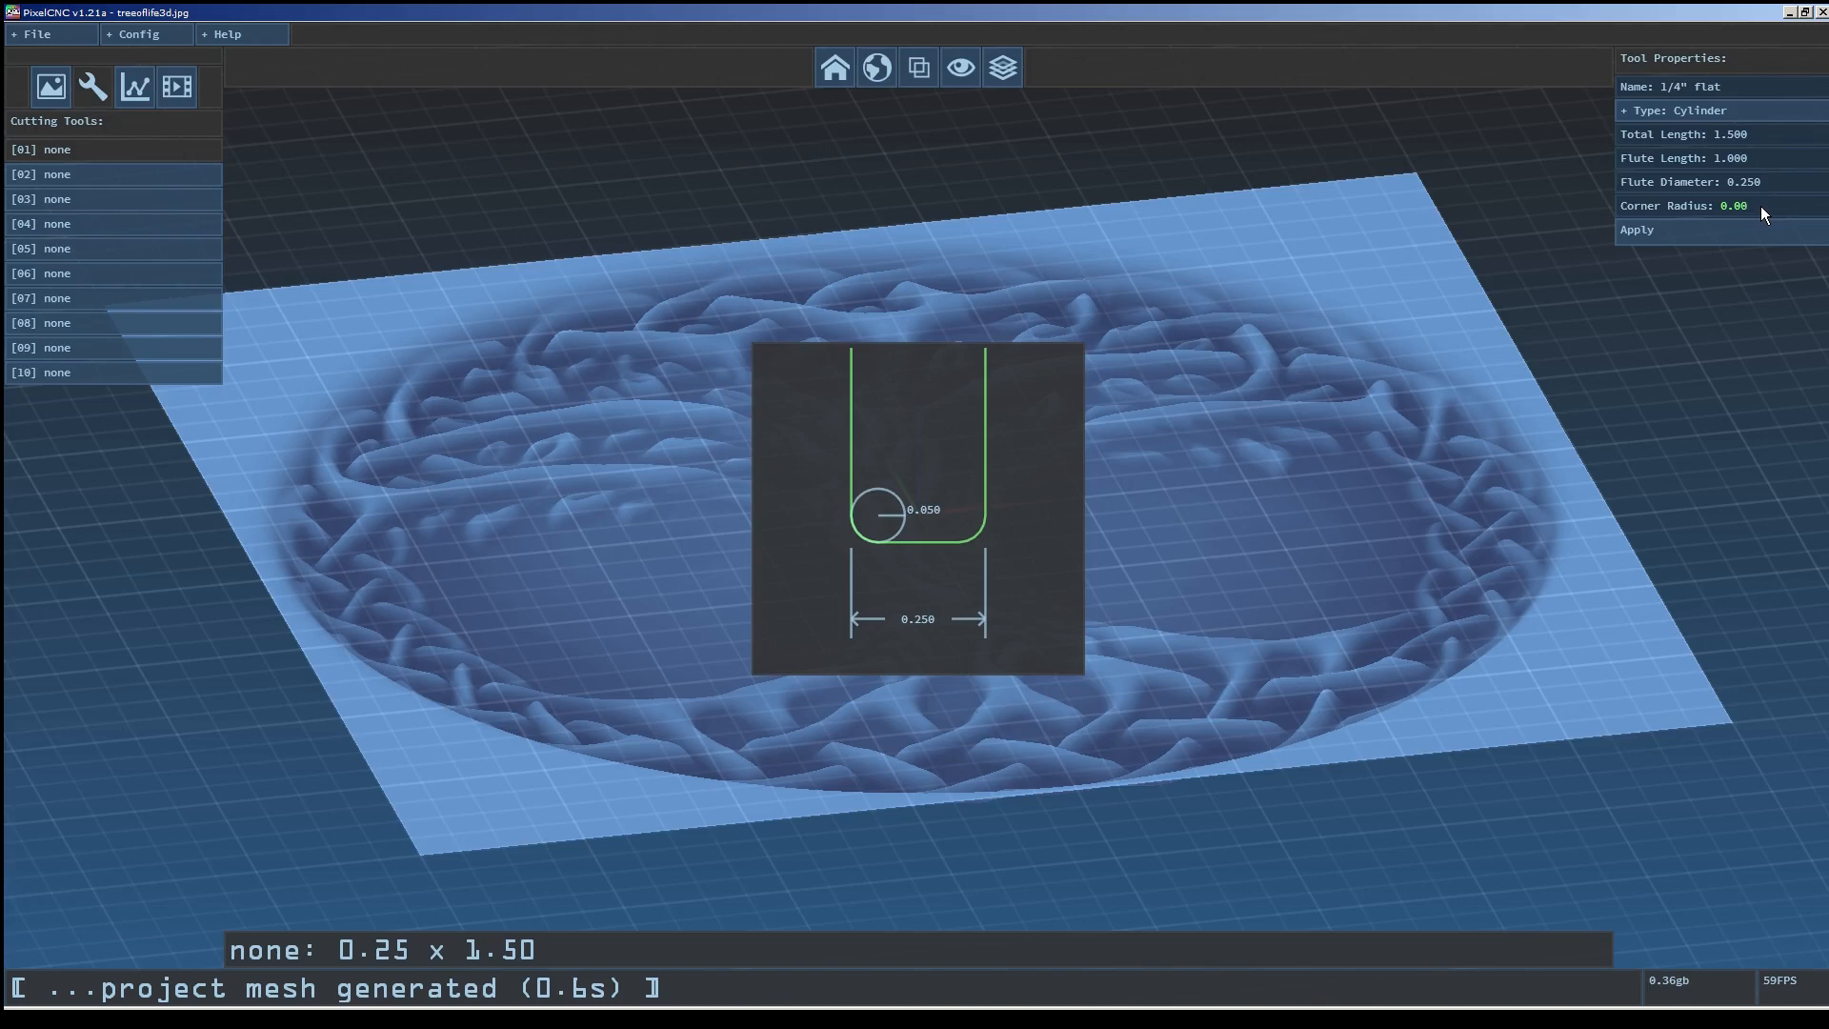
Set the corner radius of tool 01 to 0 and apply the tool.
{"action": "key", "text": "Return"}
{"action": "left_click", "coordinate": [1717, 229]}
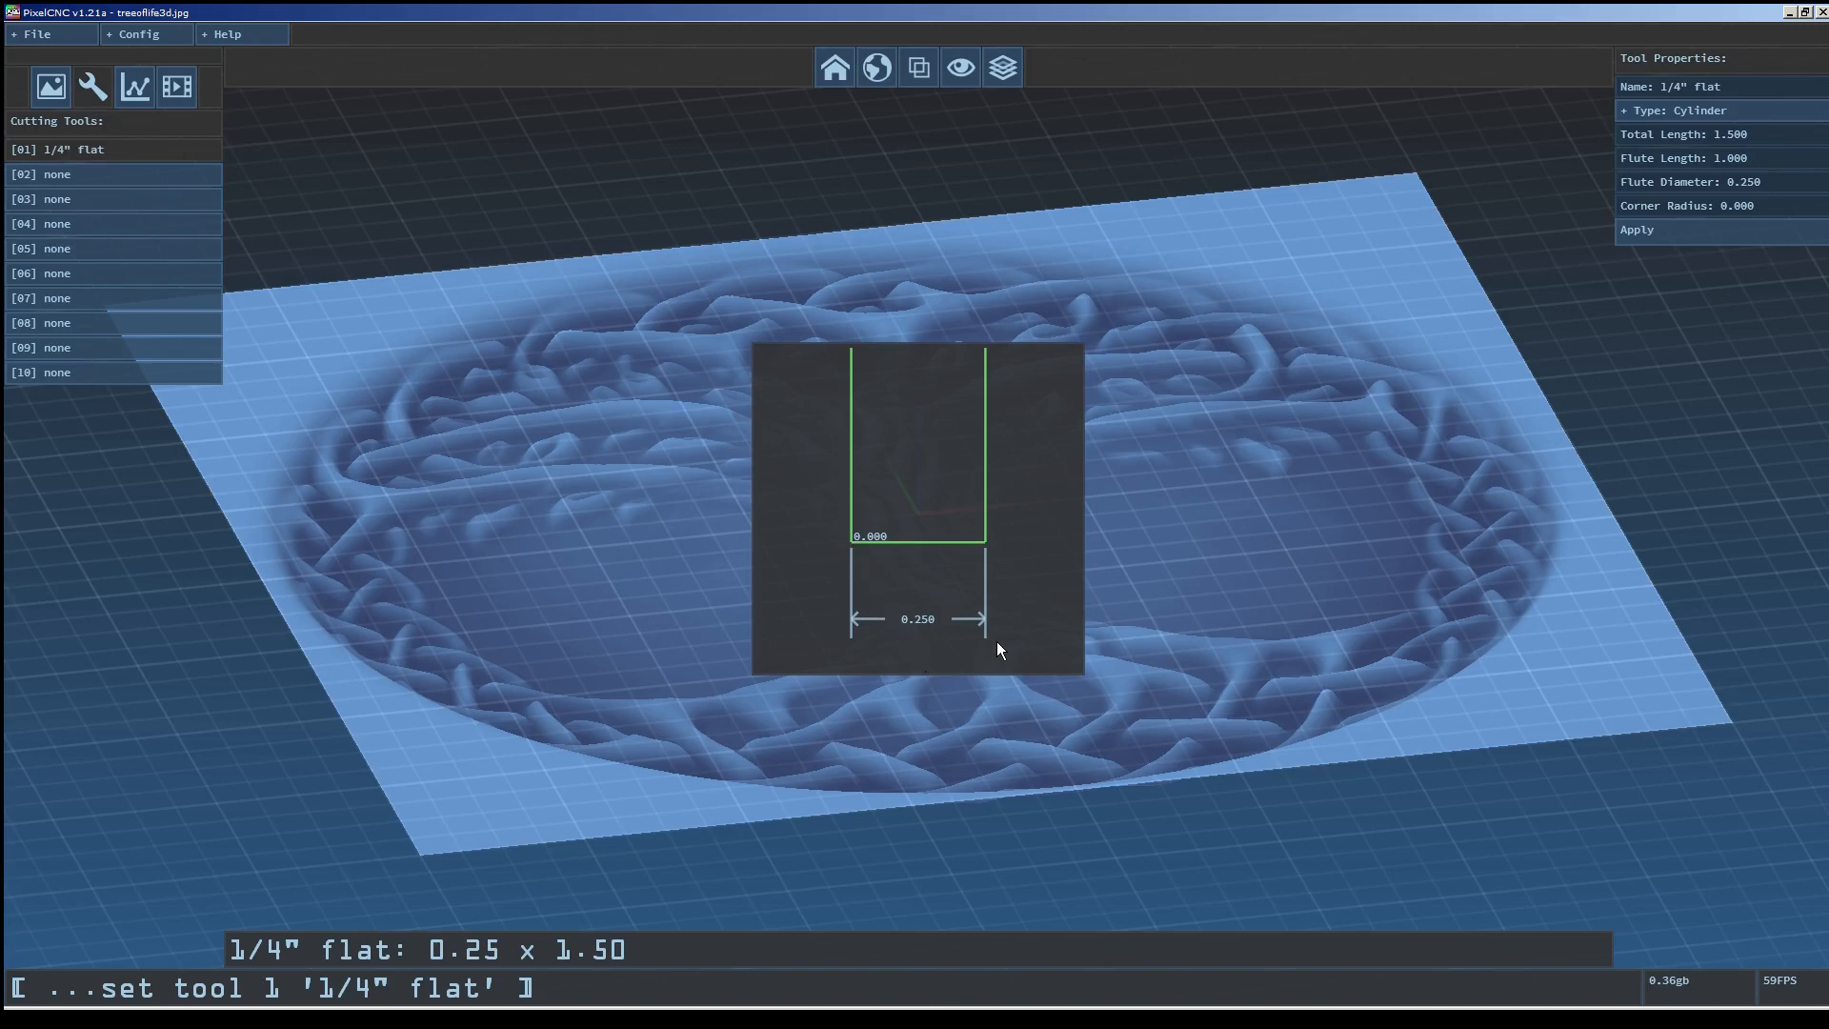
Define cutting tool slot 02 named 1/8" ball with type Cylinder.
{"action": "left_click", "coordinate": [91, 176]}
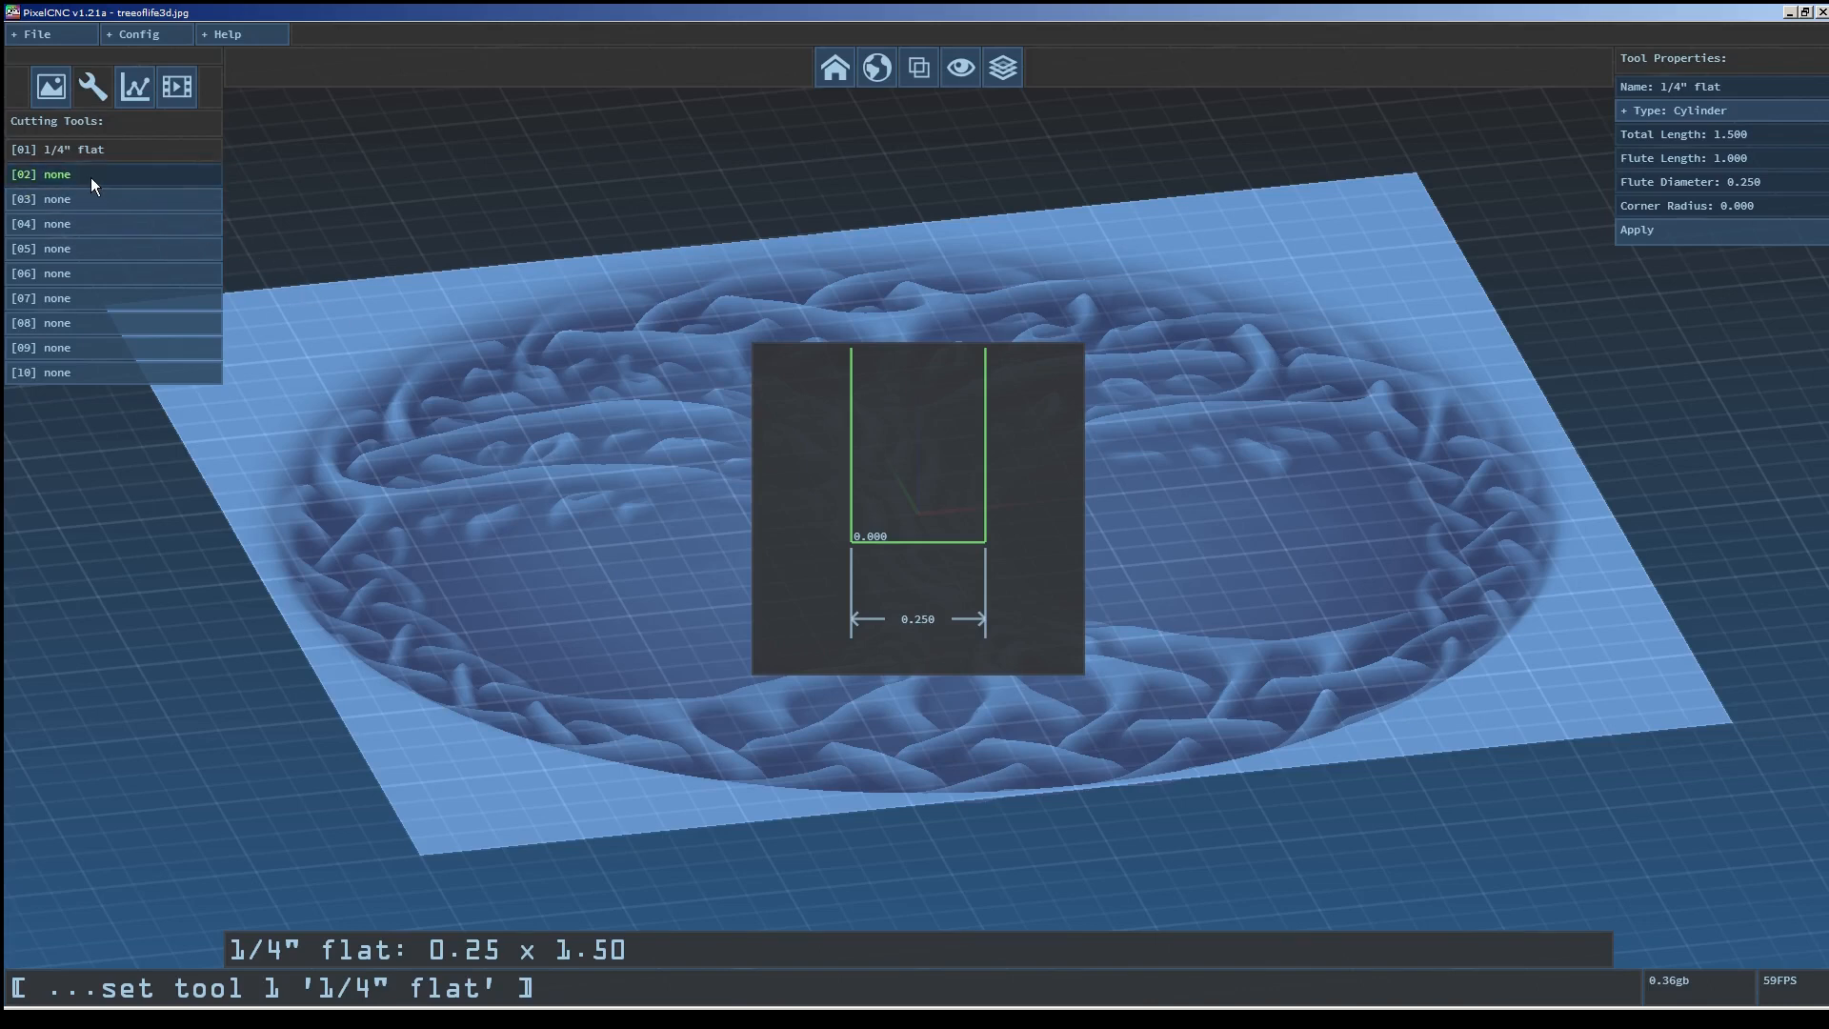
{"action": "key", "text": "BackSpace"}
{"action": "key", "text": "BackSpace"}
{"action": "key", "text": "BackSpace"}
{"action": "key", "text": "BackSpace"}
{"action": "key", "text": "BackSpace"}
{"action": "key", "text": "BackSpace"}
{"action": "type", "text": "1/8"}
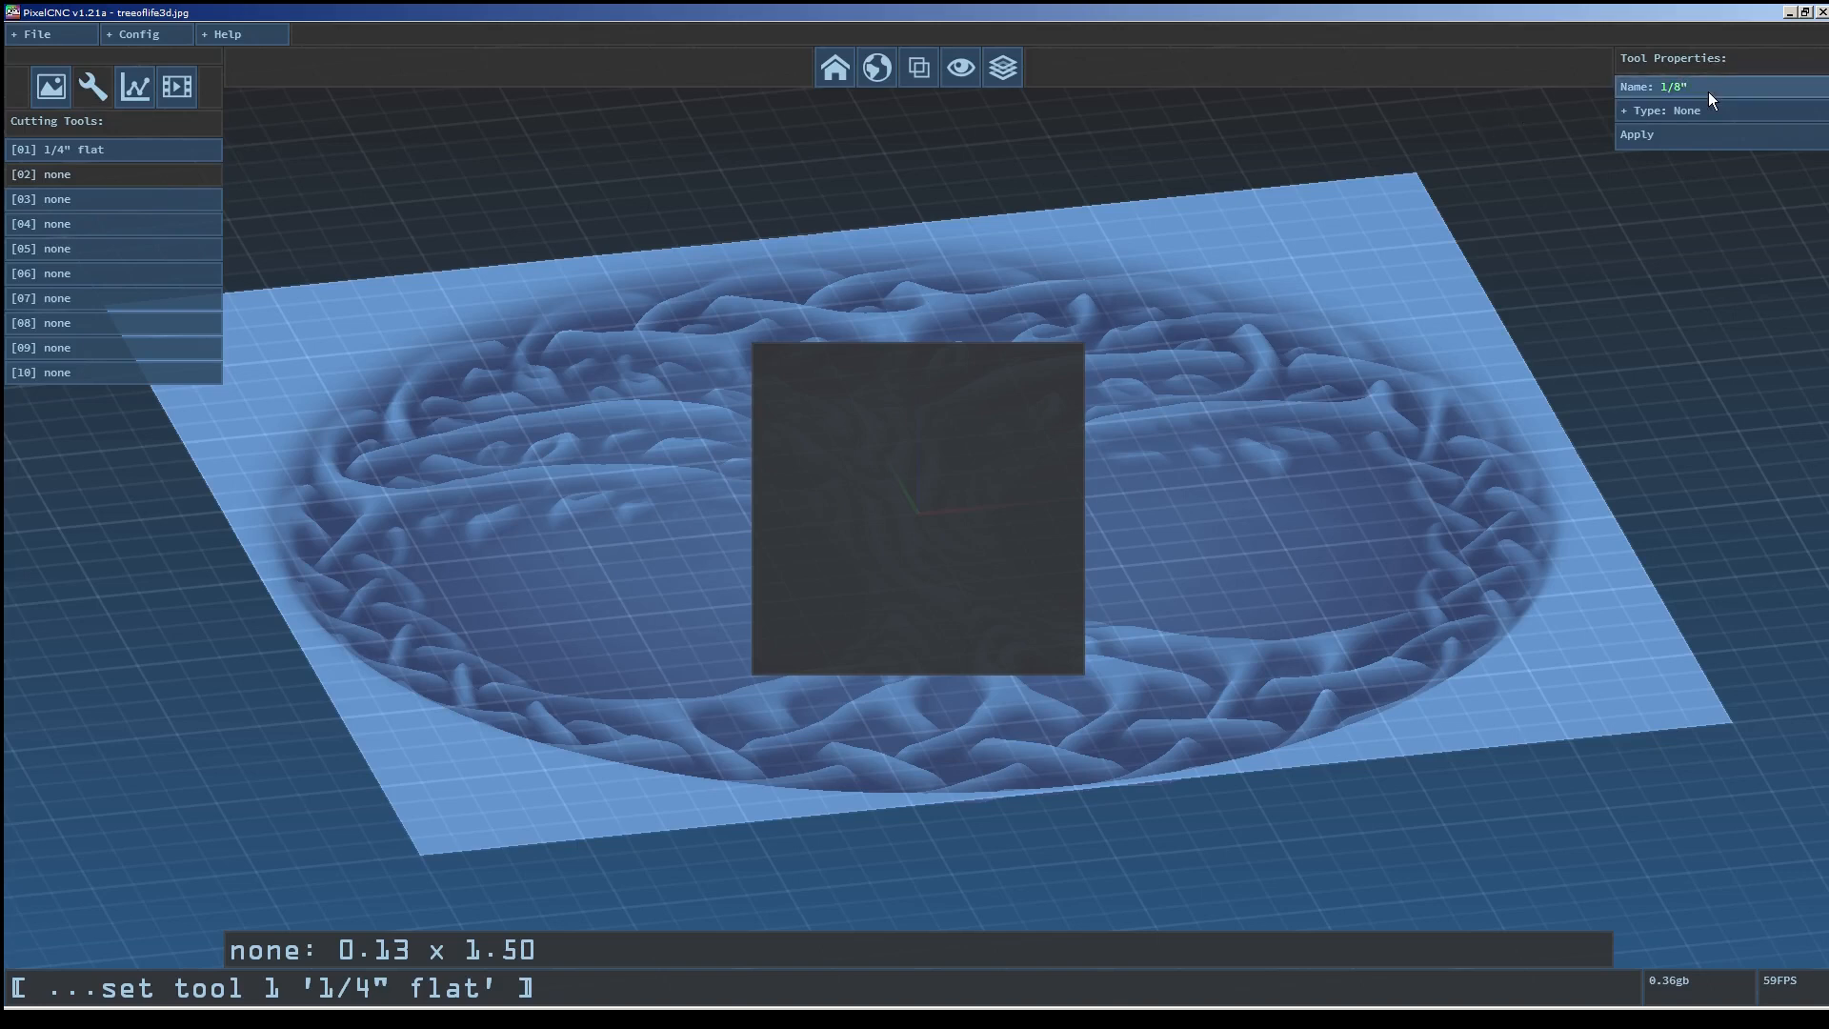
{"action": "type", "text": "\" ball"}
{"action": "left_click", "coordinate": [1683, 110]}
{"action": "left_click", "coordinate": [1684, 164]}
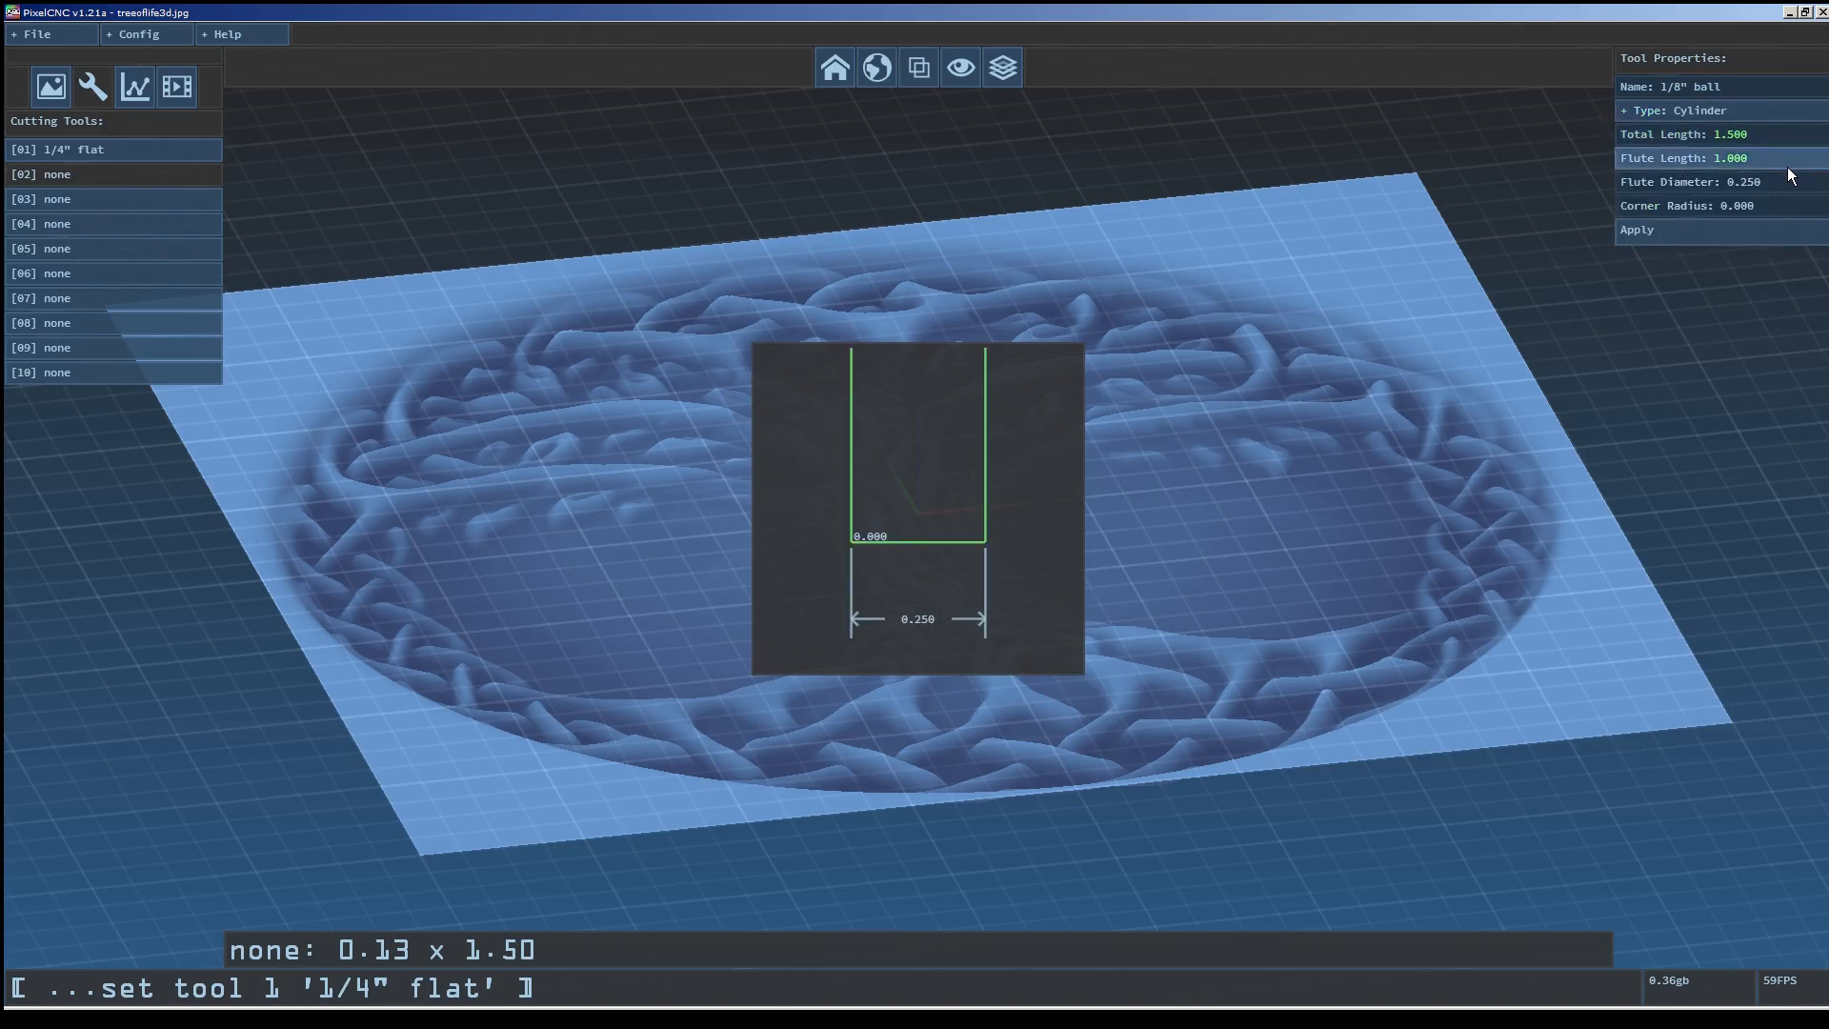
Set tool 02's flute length to 0.5, flute diameter to 0.125 and corner radius to 0.0625, then apply it.
{"action": "left_click", "coordinate": [1738, 164]}
{"action": "type", "text": "0.5"}
{"action": "key", "text": "Return"}
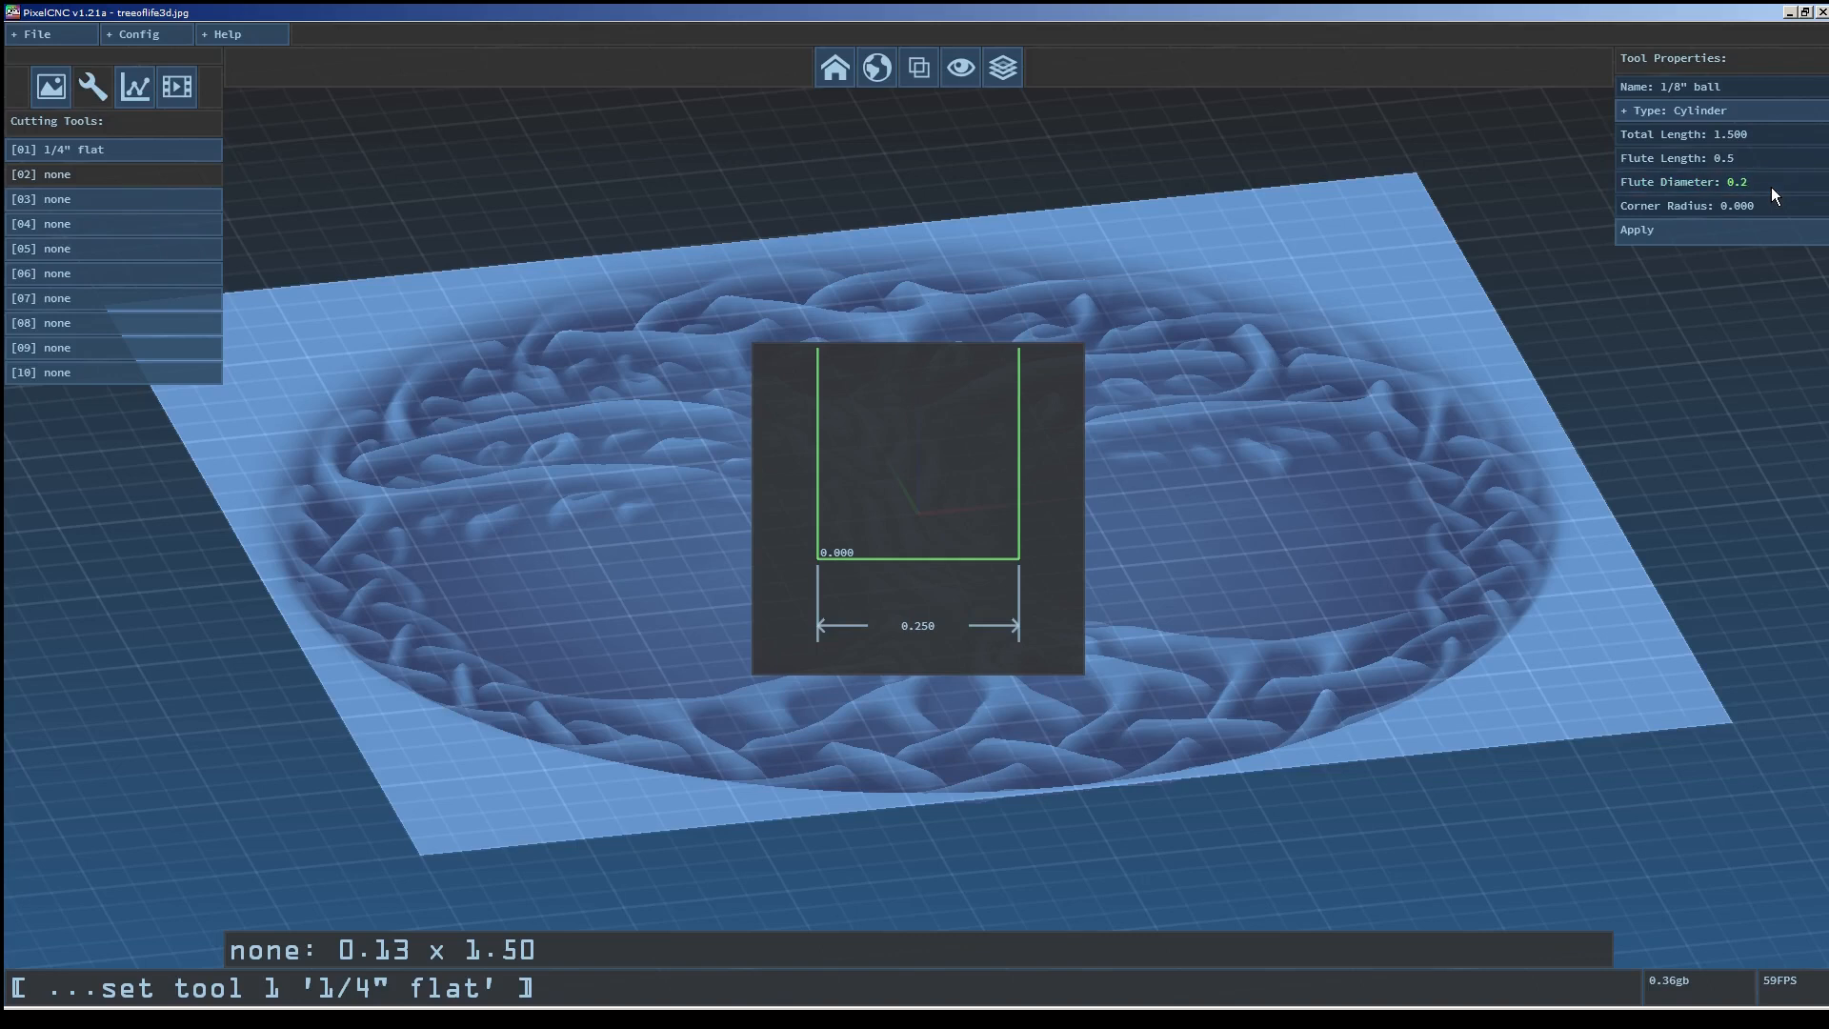
{"action": "key", "text": "Return"}
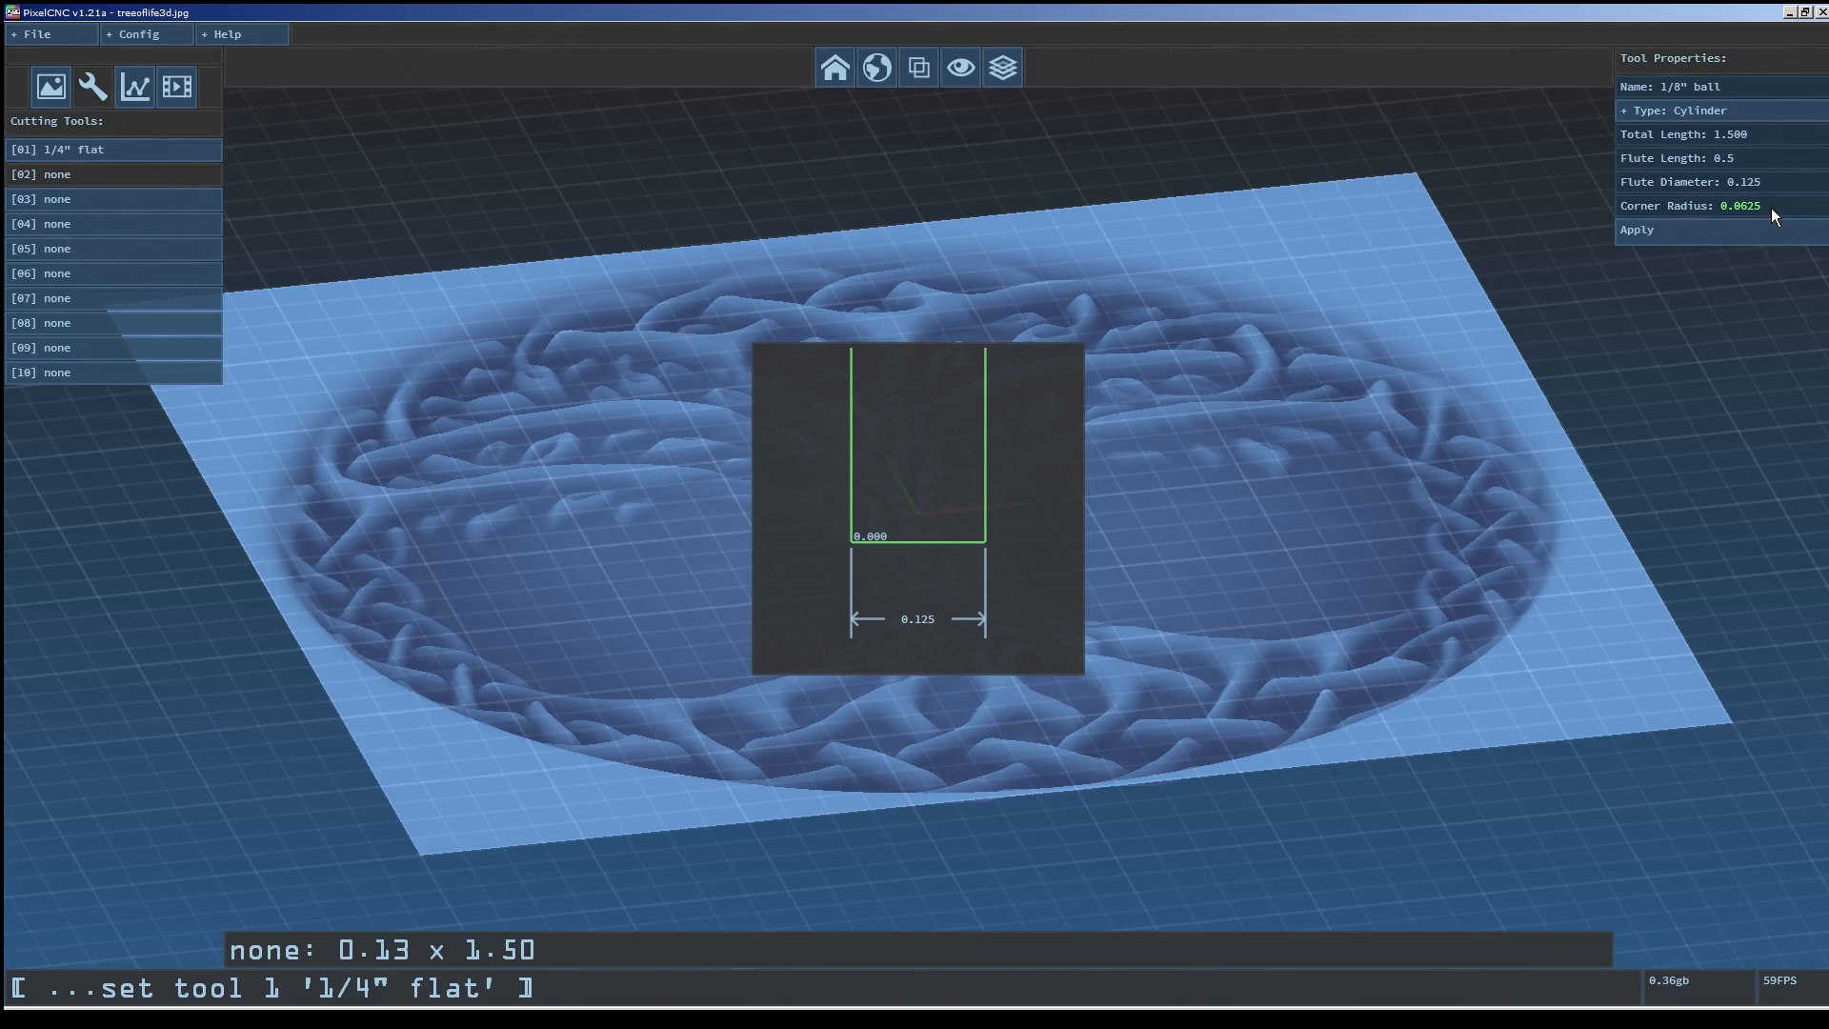
{"action": "key", "text": "Return"}
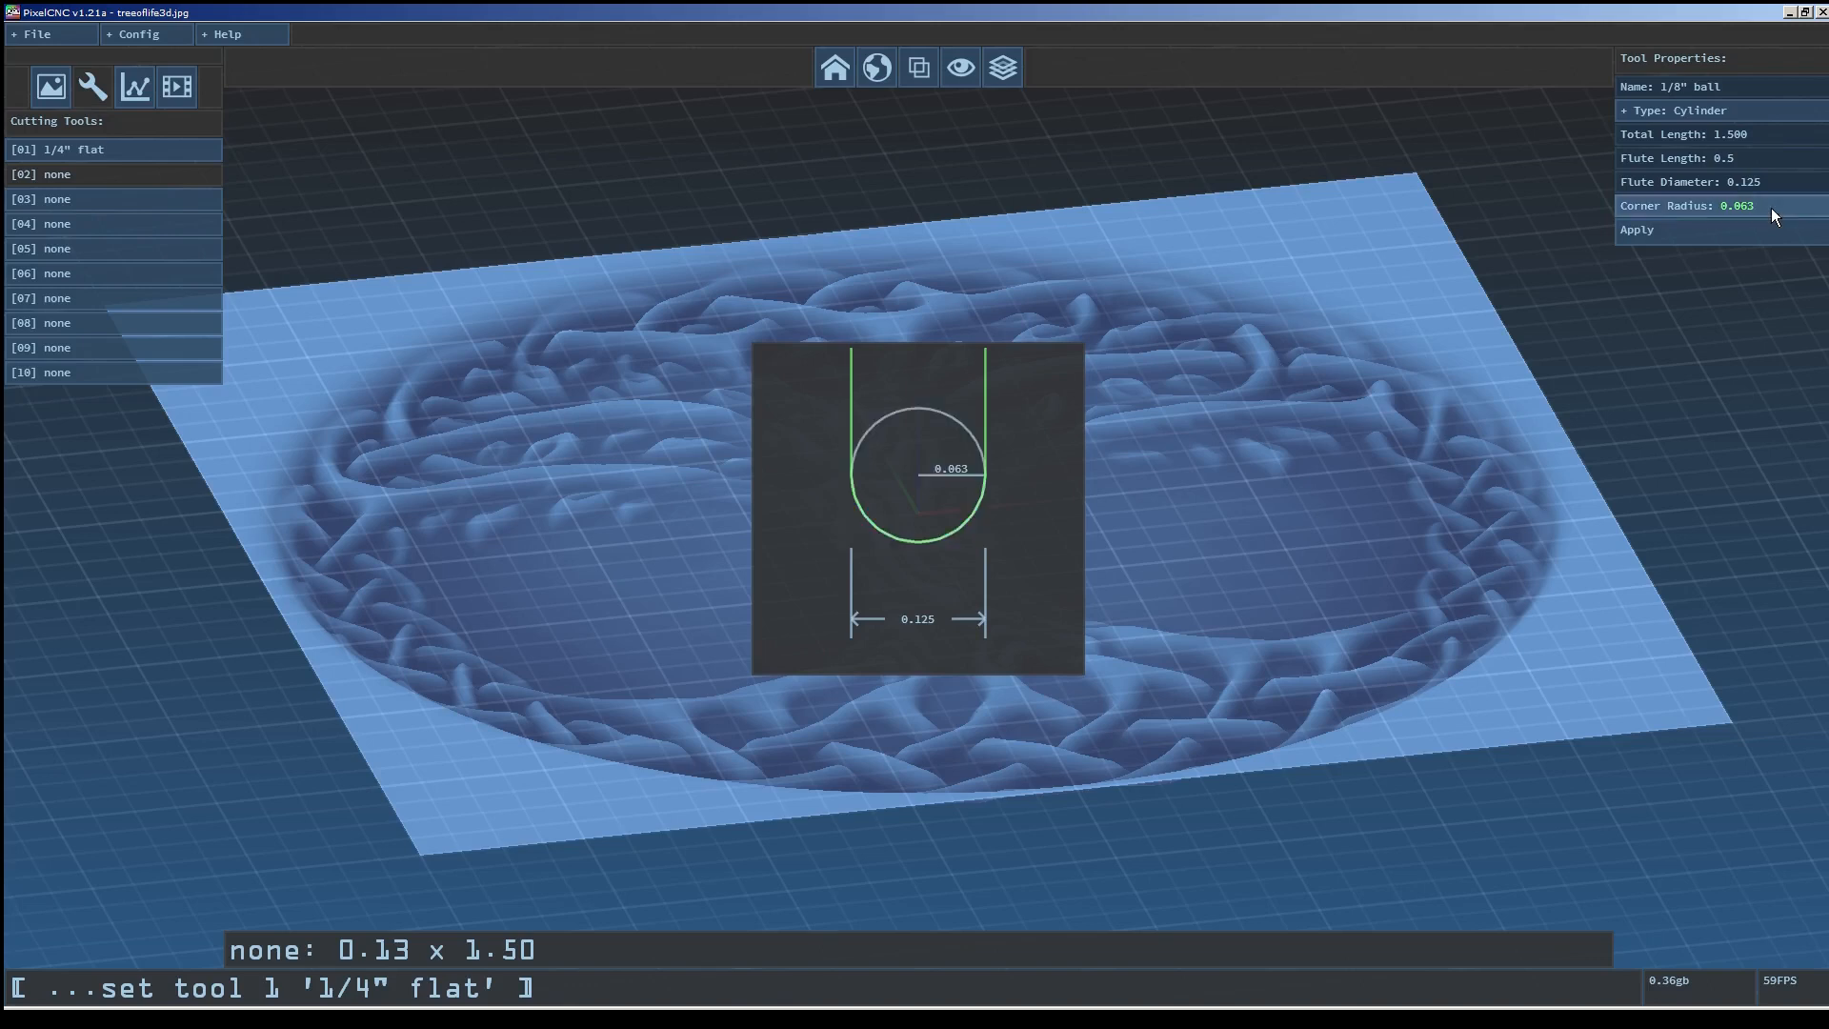
{"action": "left_click", "coordinate": [1694, 232]}
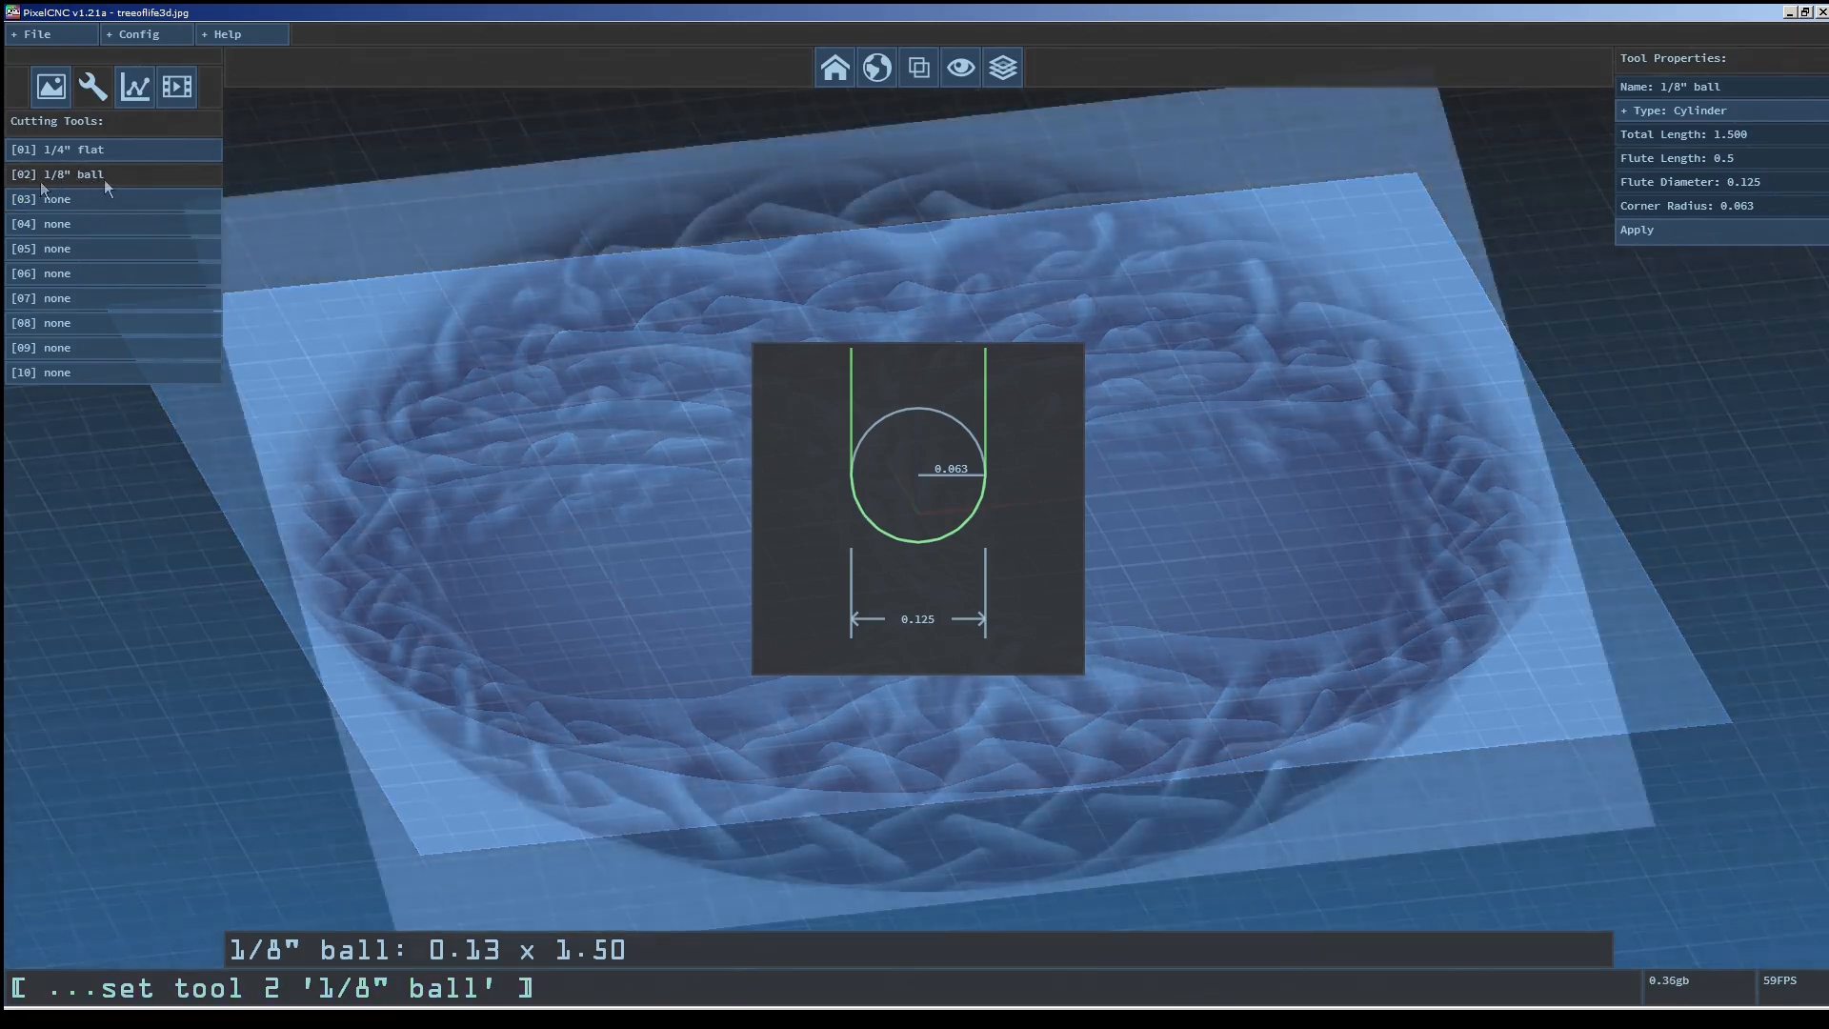
Switch between tool slots 01 and 02 to compare their profiles.
{"action": "left_click", "coordinate": [105, 152]}
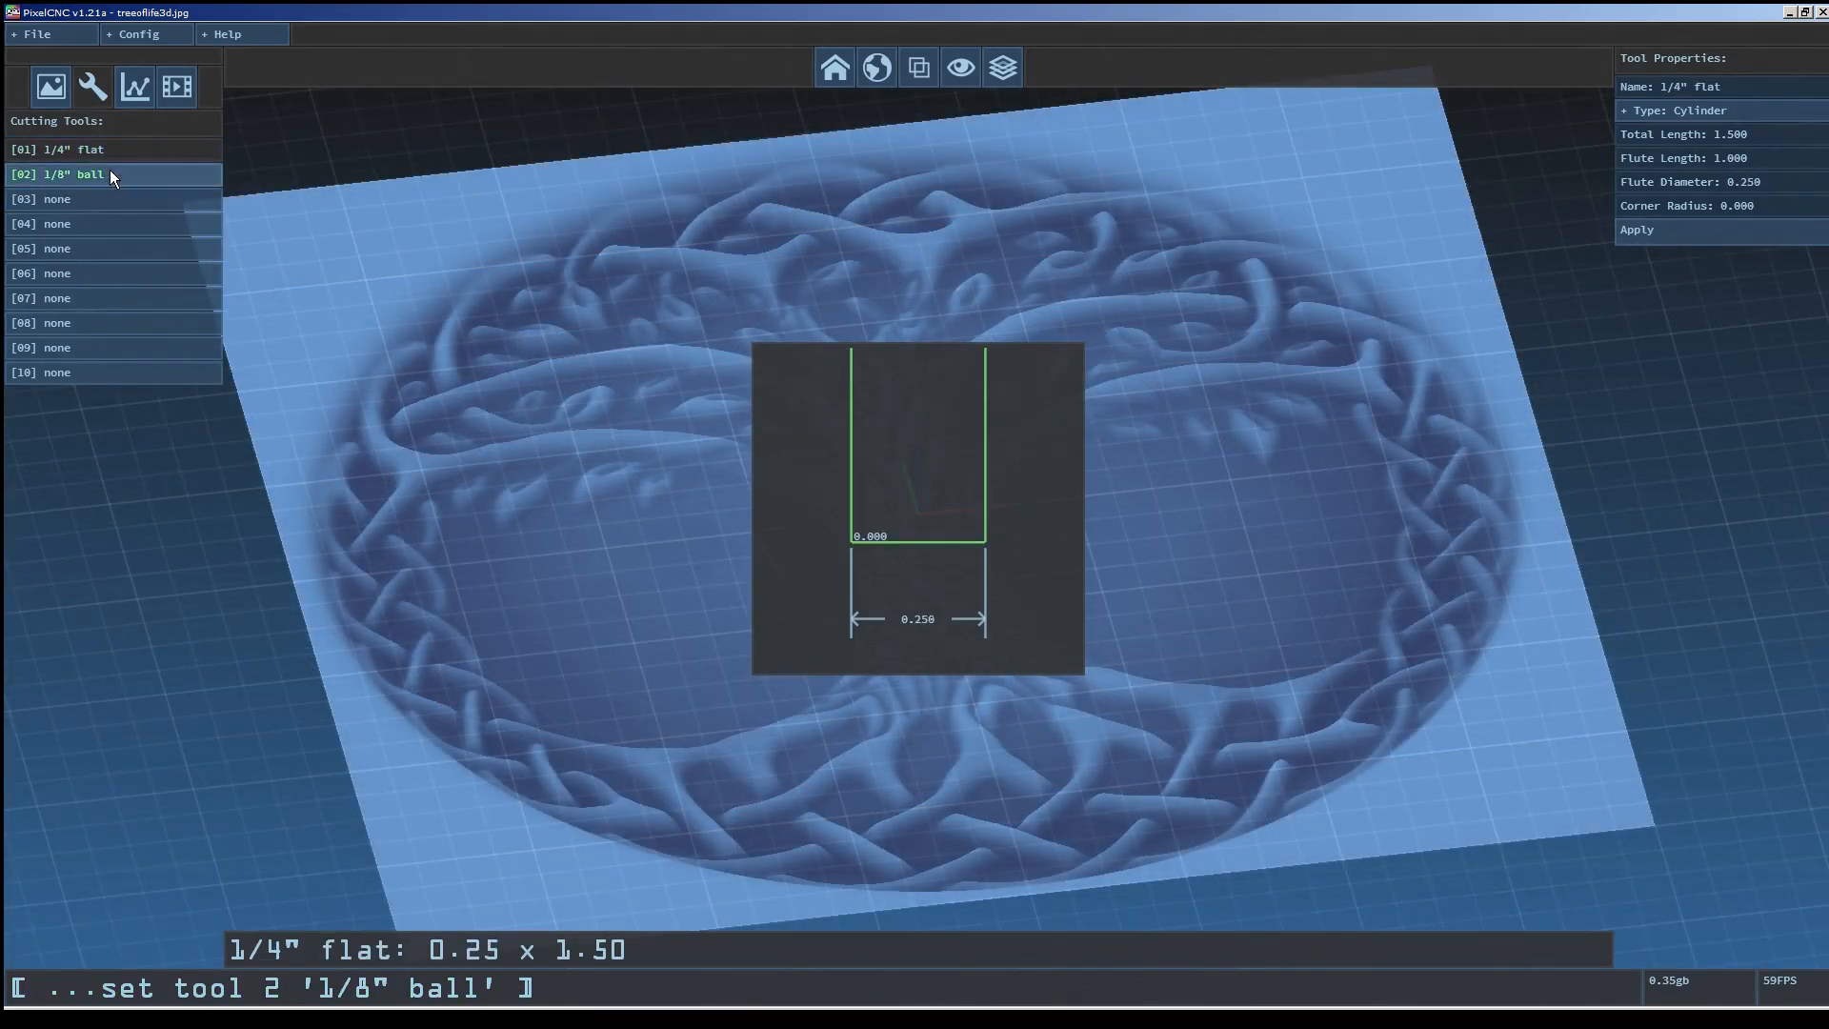
{"action": "left_click", "coordinate": [111, 170]}
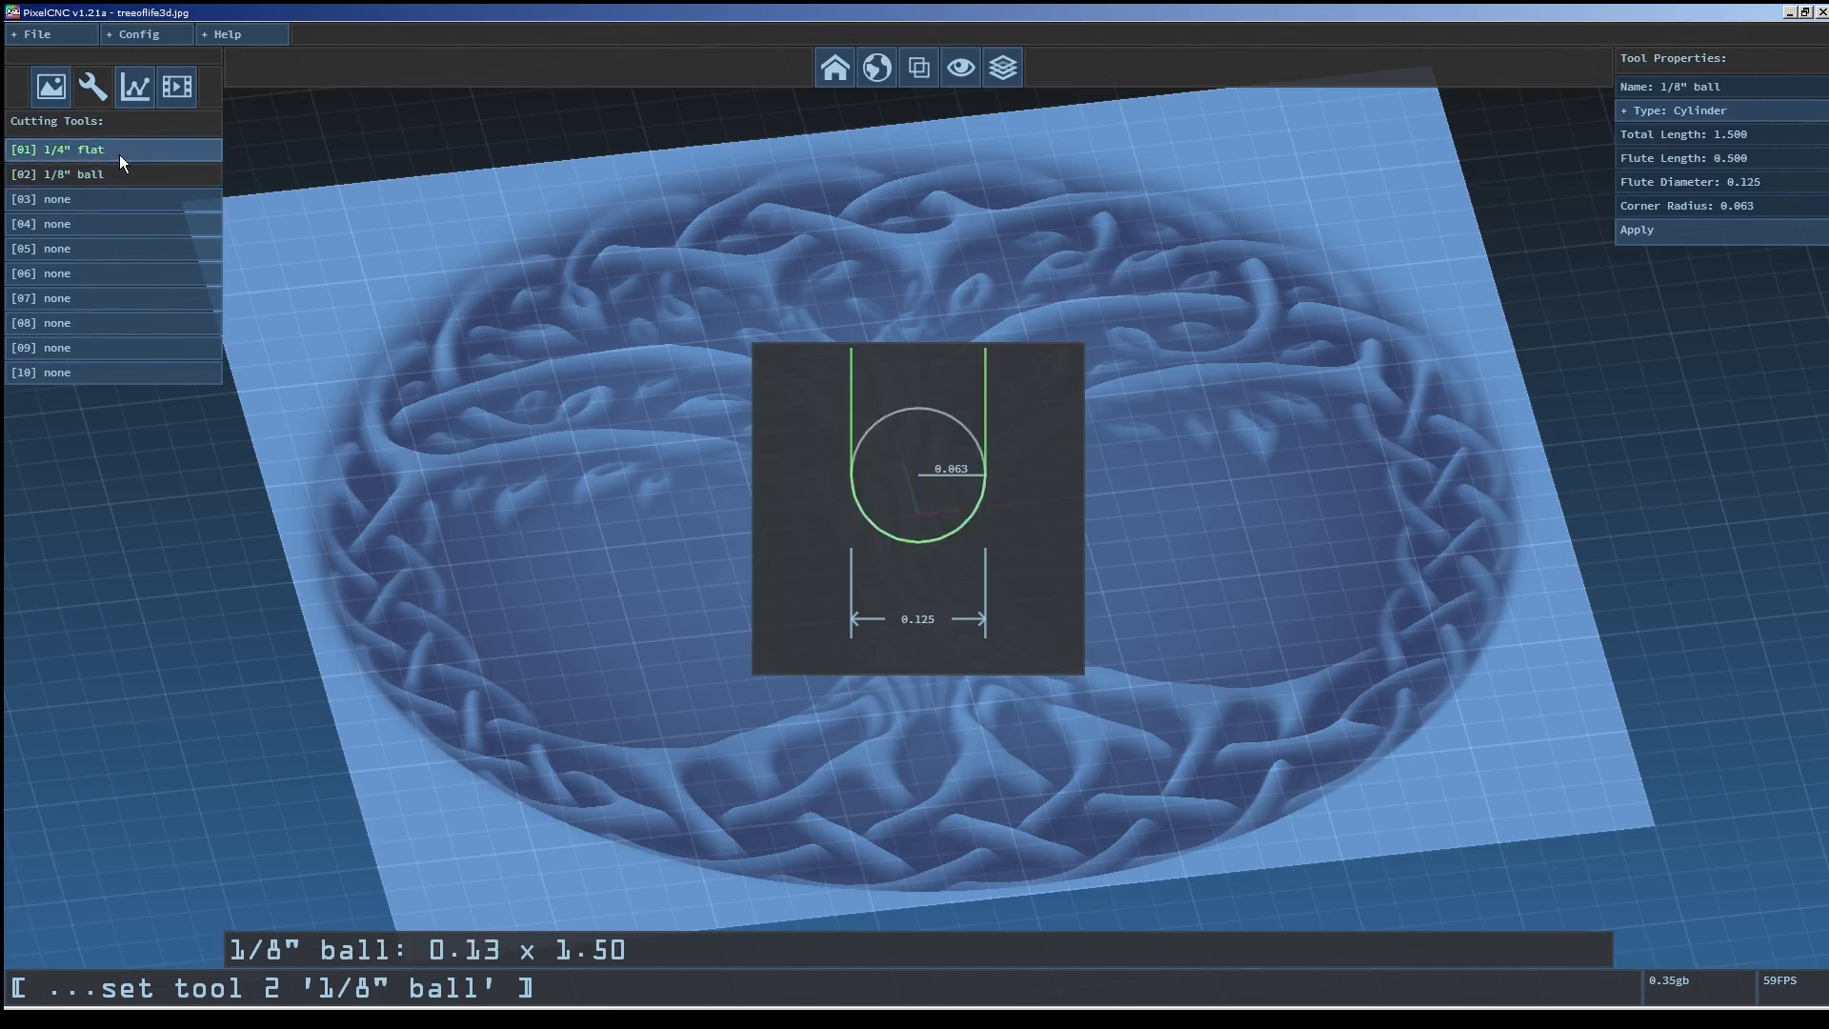
{"action": "left_click", "coordinate": [118, 153]}
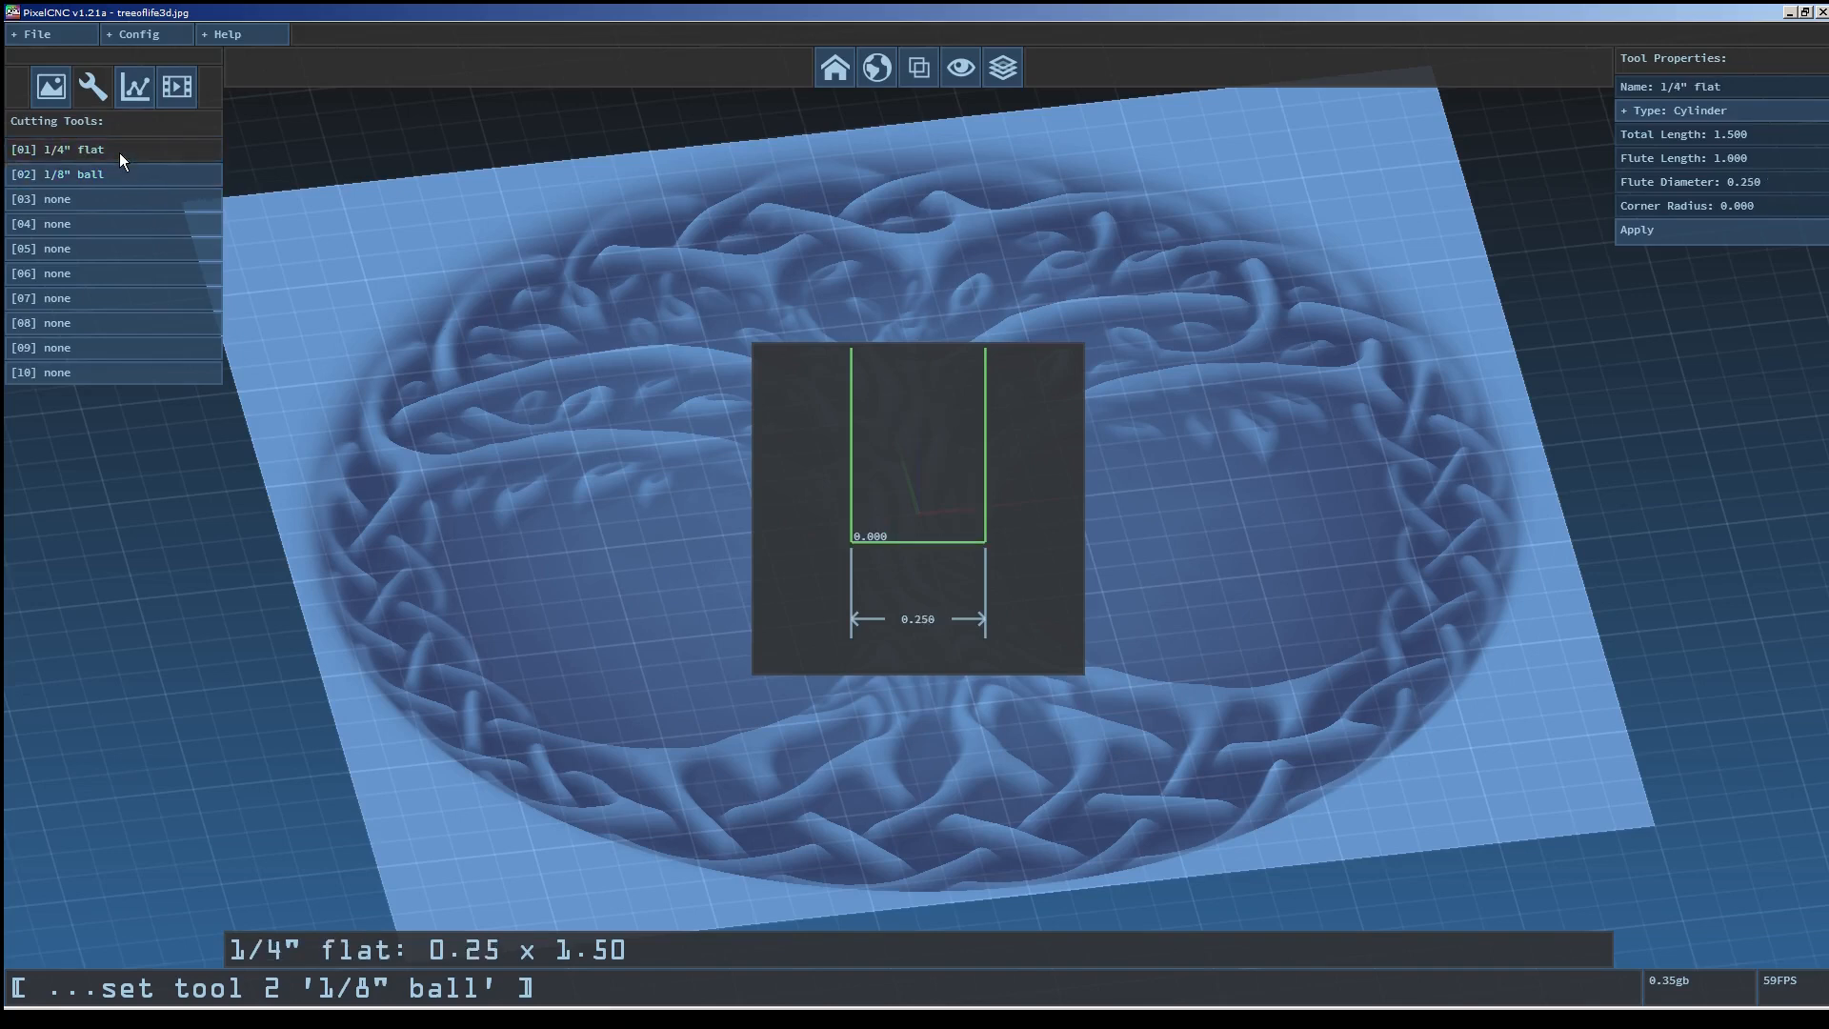
Create milling operation 01 named parallel roughing.
{"action": "left_click", "coordinate": [134, 94]}
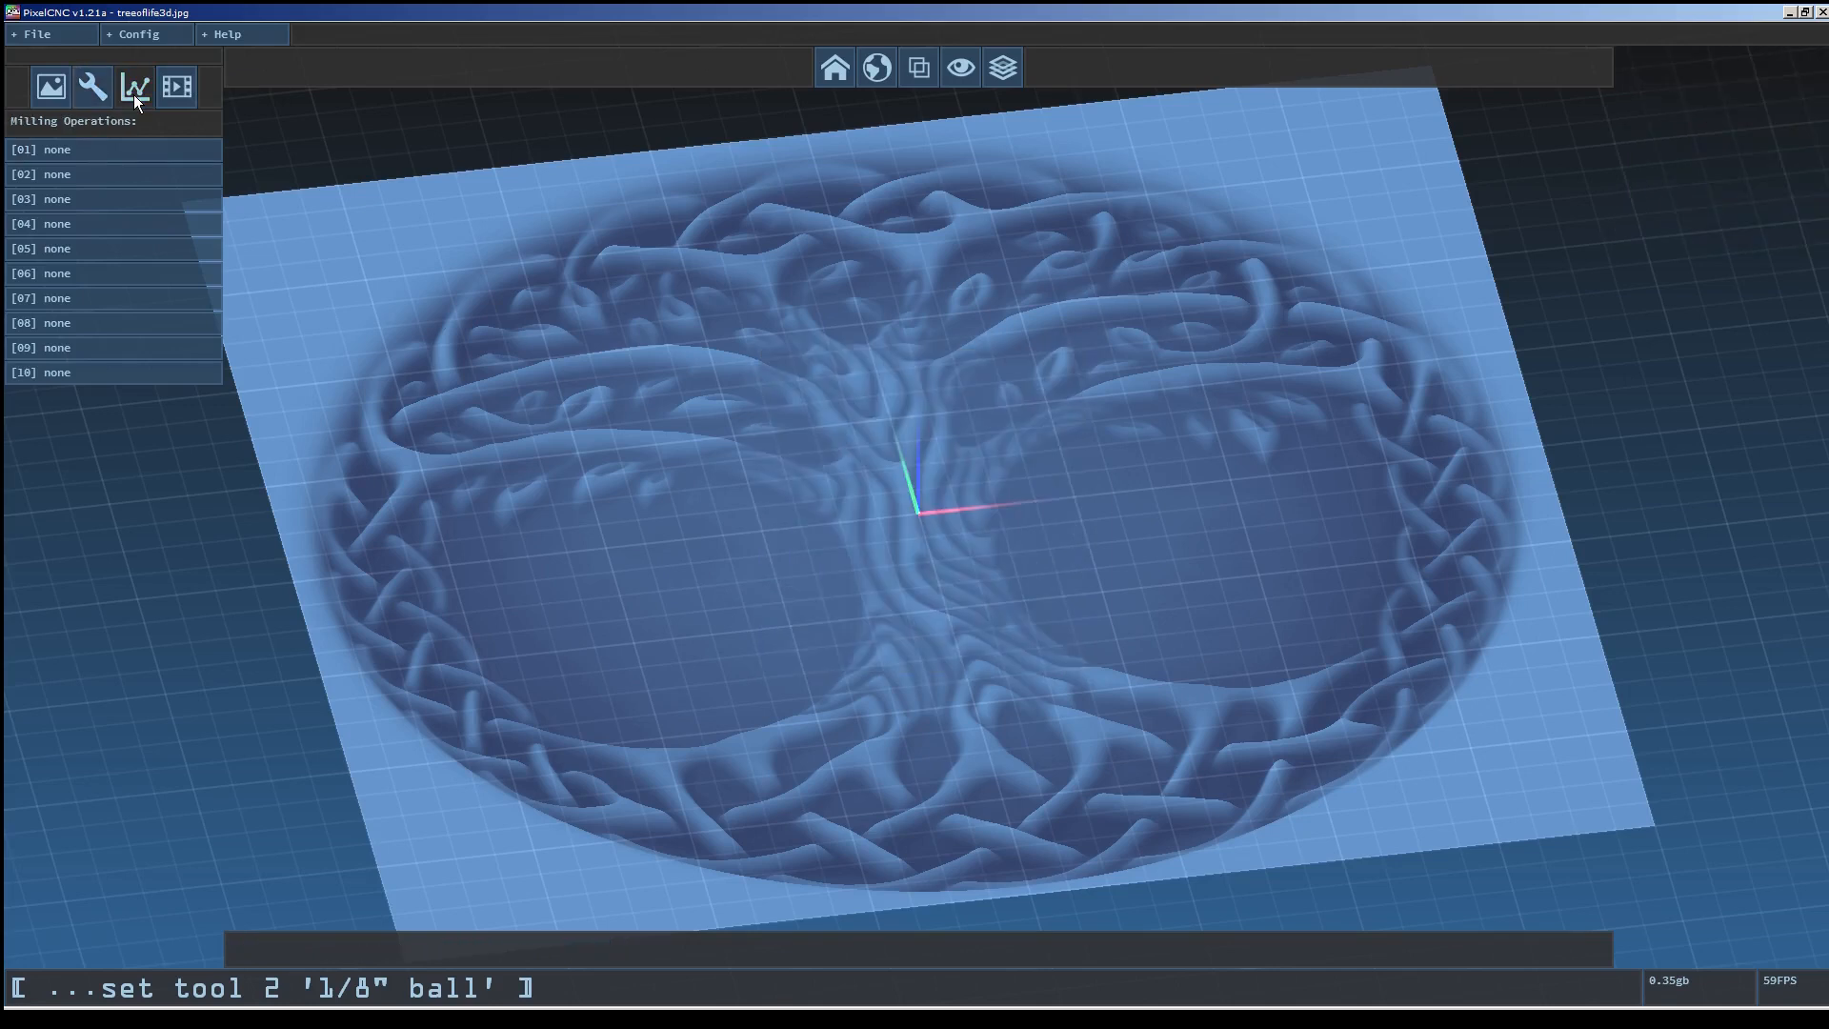
{"action": "left_click", "coordinate": [117, 150]}
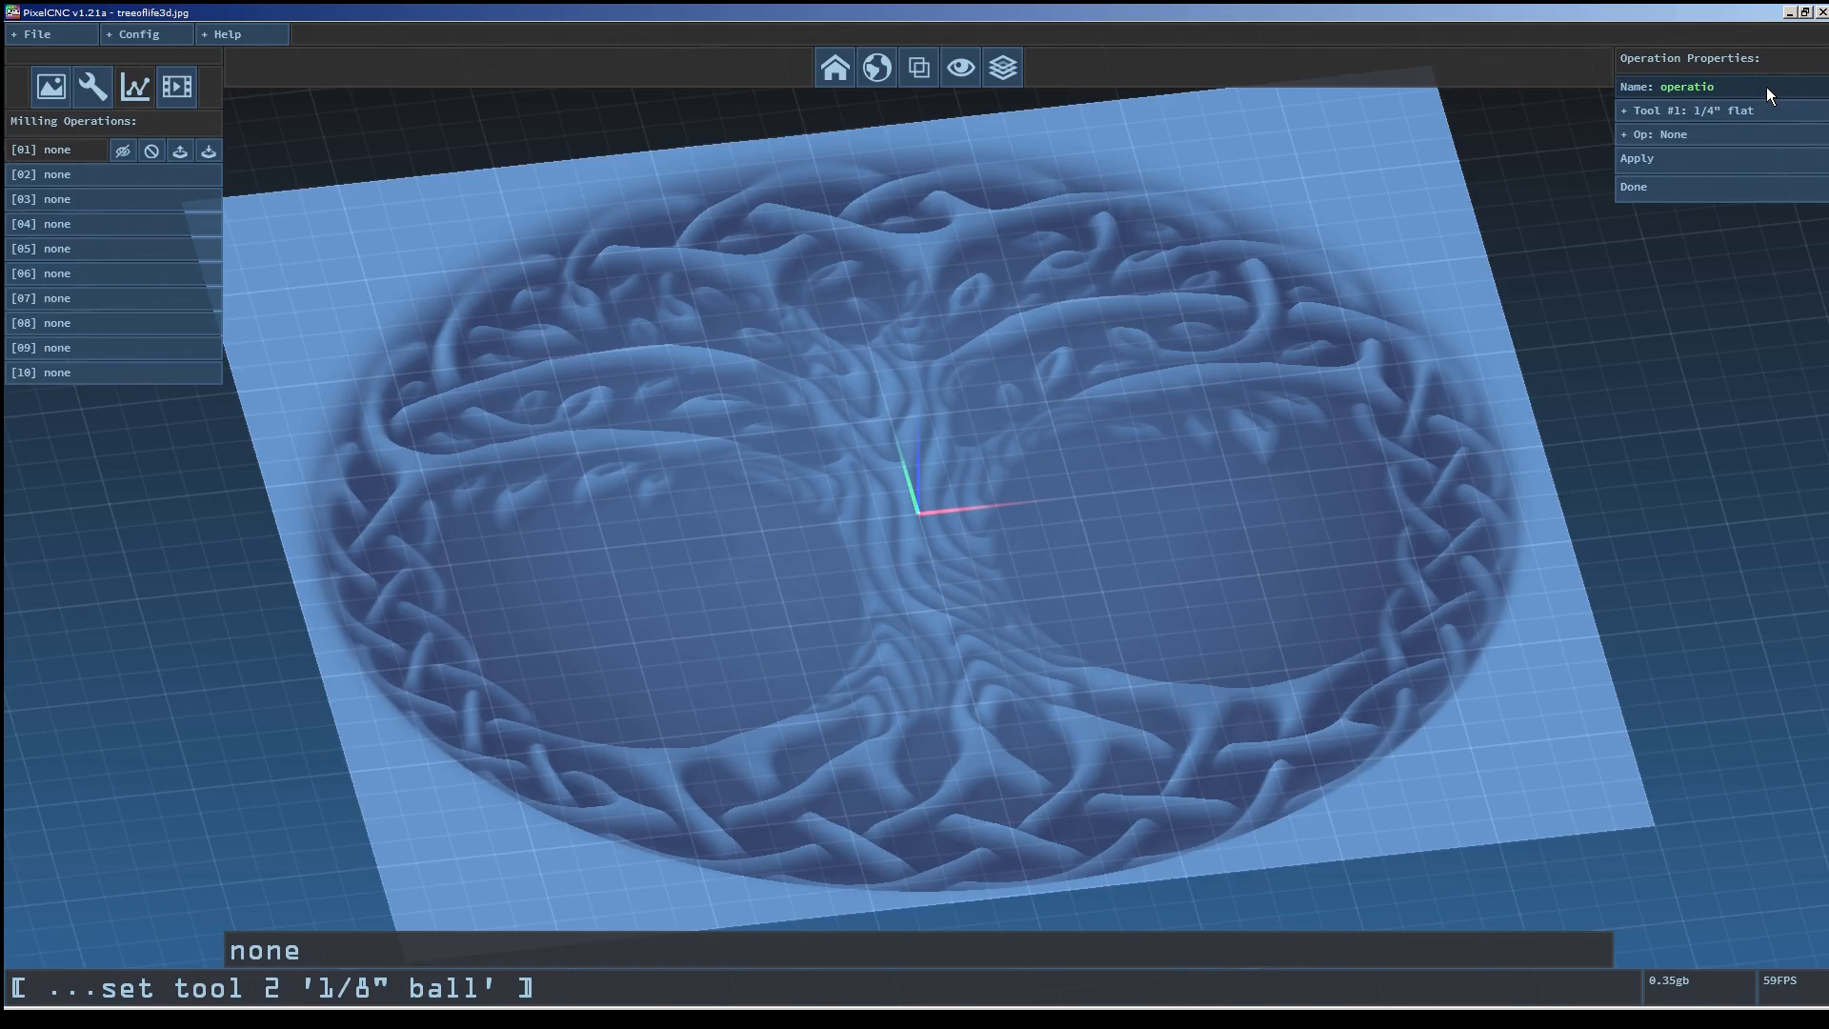
{"action": "key", "text": "BackSpace"}
{"action": "key", "text": "BackSpace"}
{"action": "key", "text": "BackSpace"}
{"action": "key", "text": "BackSpace"}
{"action": "key", "text": "BackSpace"}
{"action": "type", "text": "parallel"}
{"action": "key", "text": "Return"}
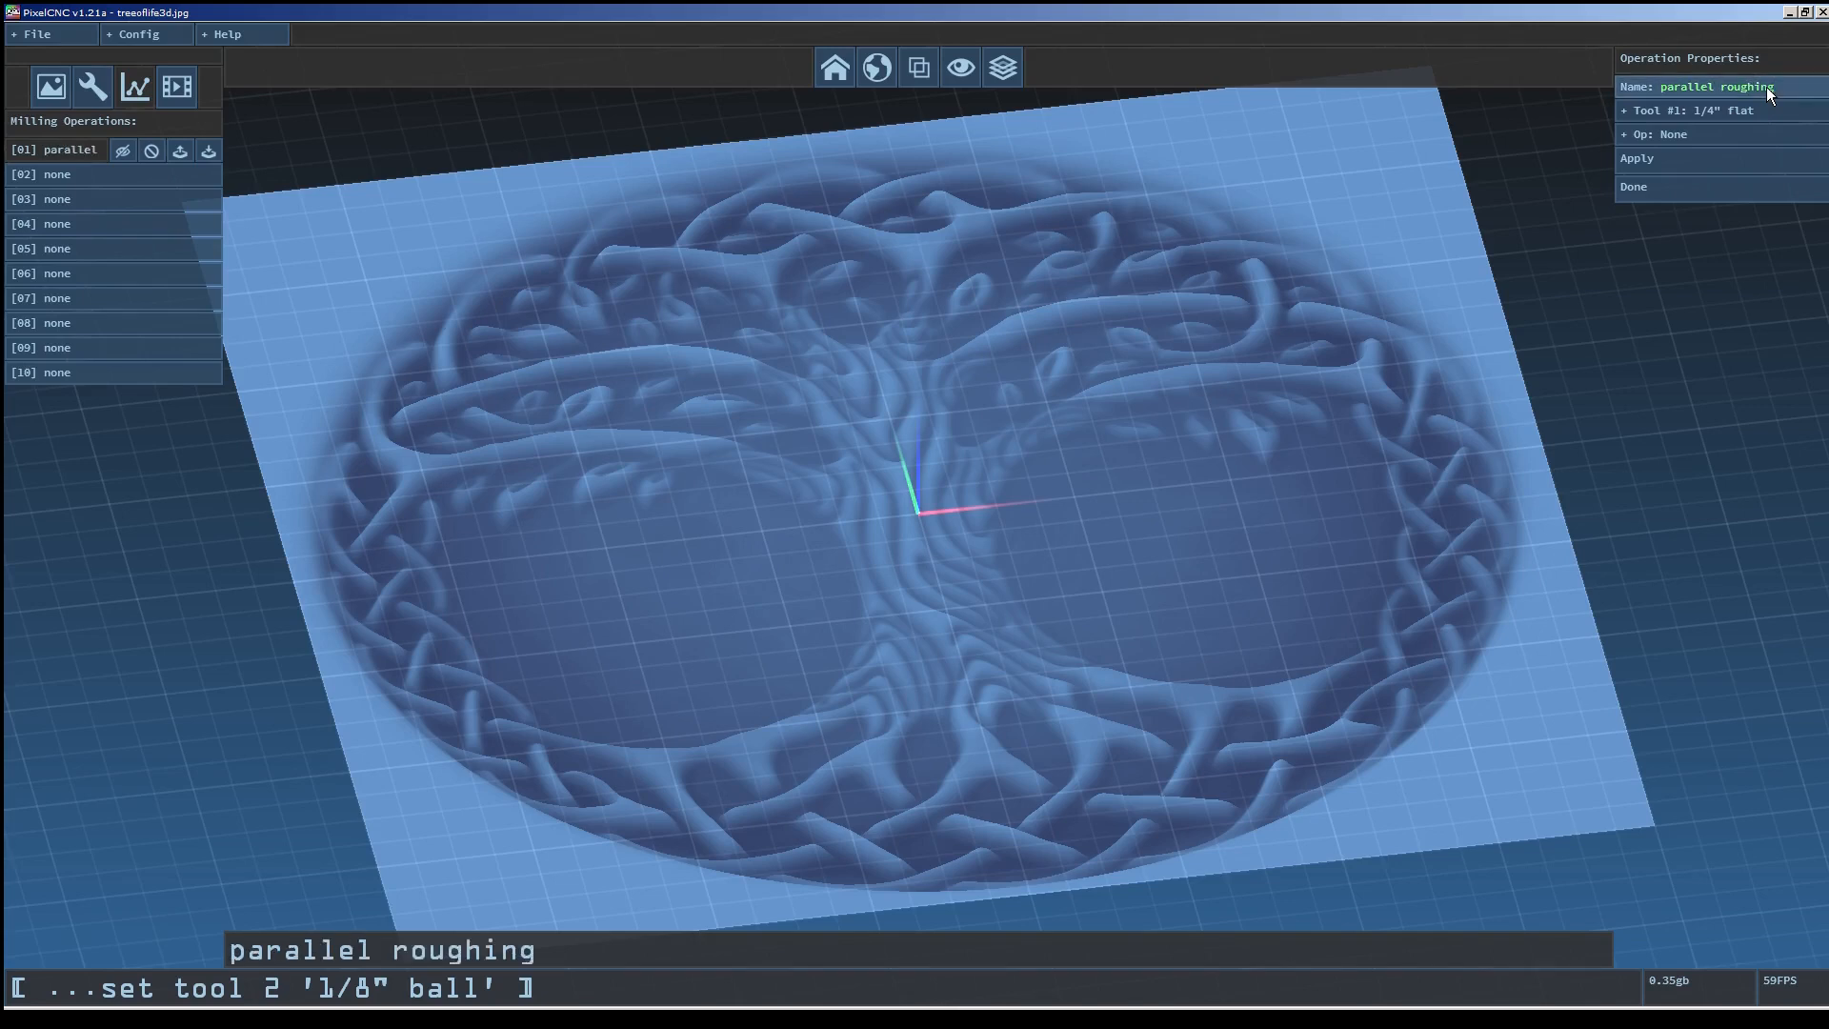
Set the operation's tool to 1/4" flat and its toolpath type to Parallel.
{"action": "left_click", "coordinate": [1752, 115]}
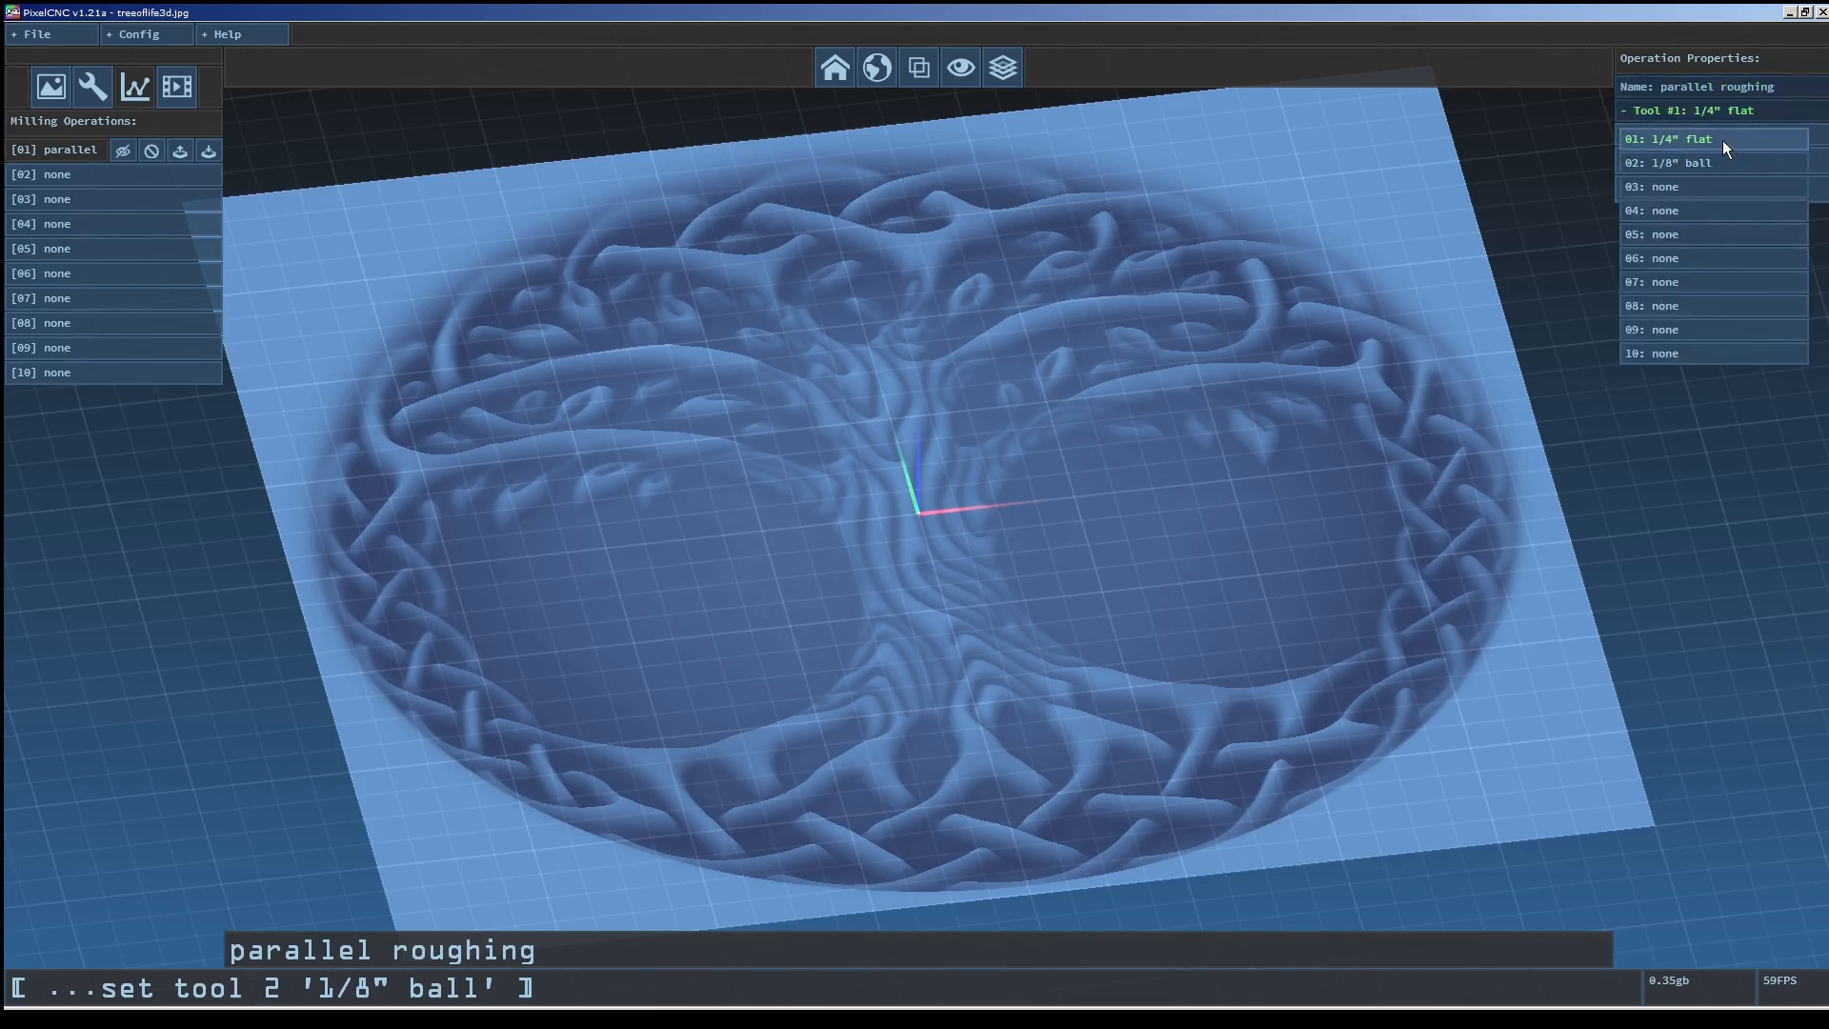
{"action": "left_click", "coordinate": [1722, 140]}
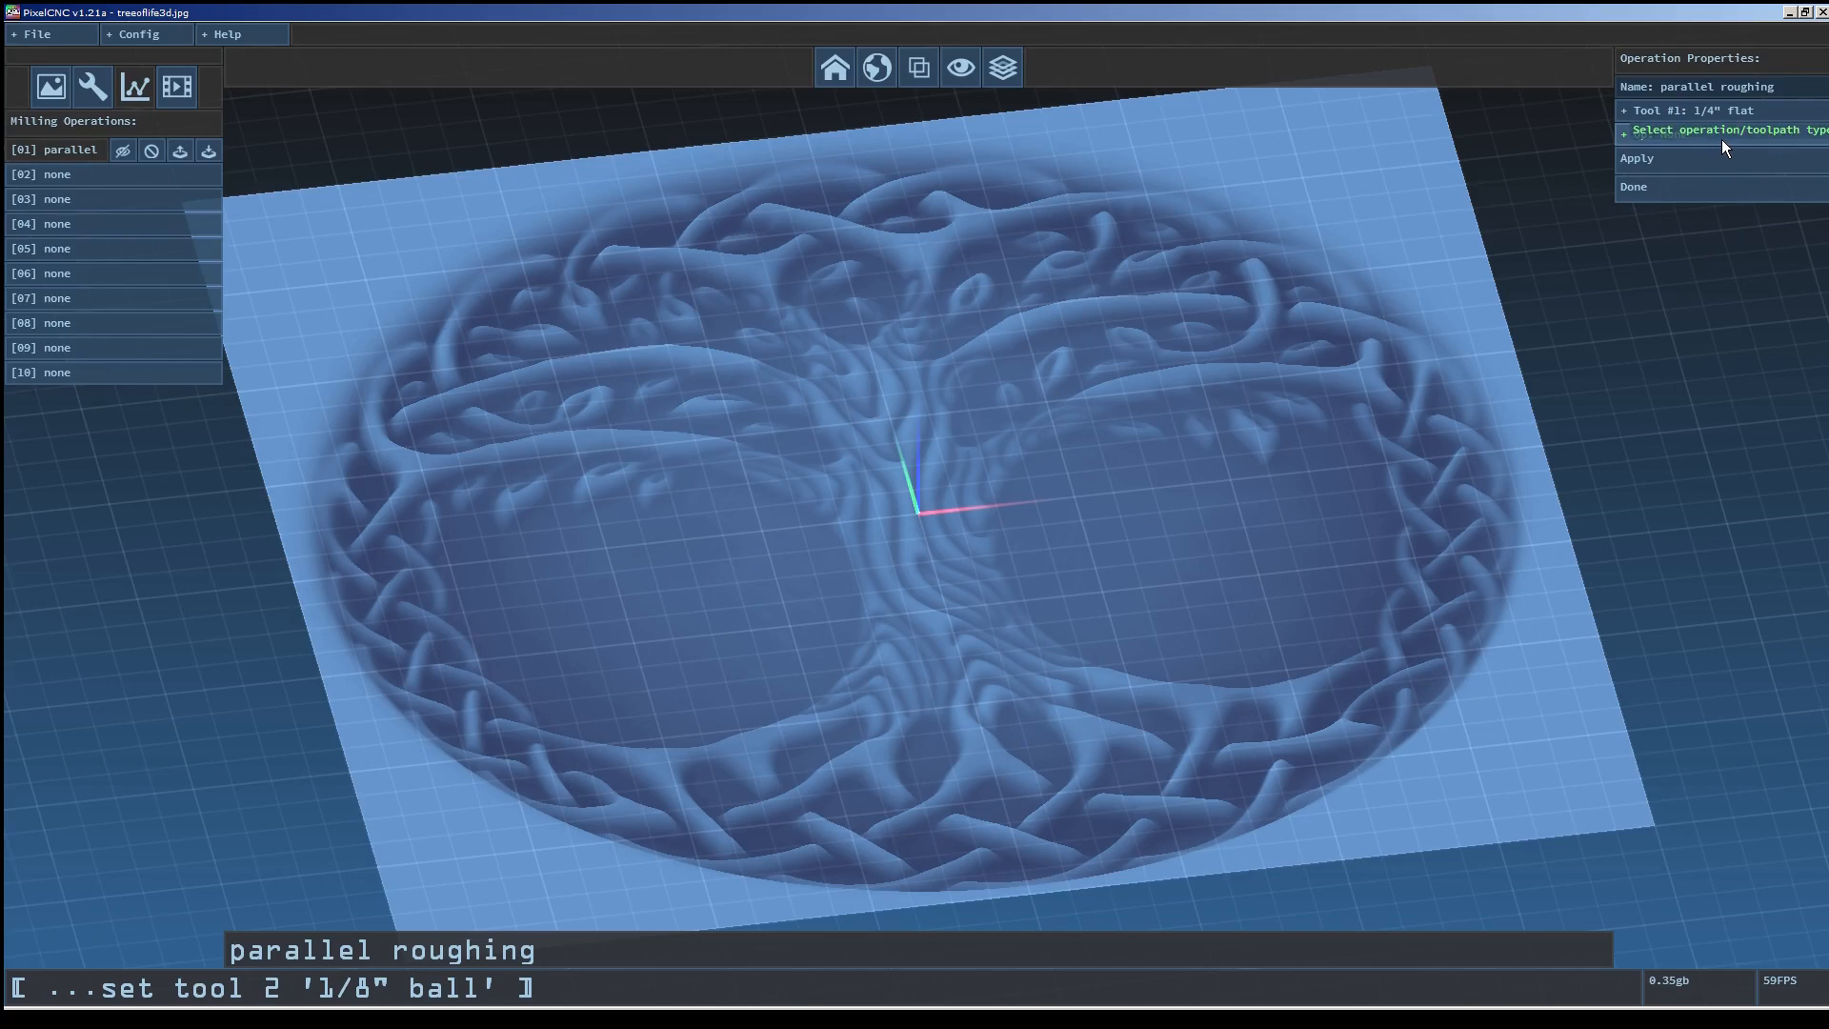
{"action": "left_click", "coordinate": [1707, 135]}
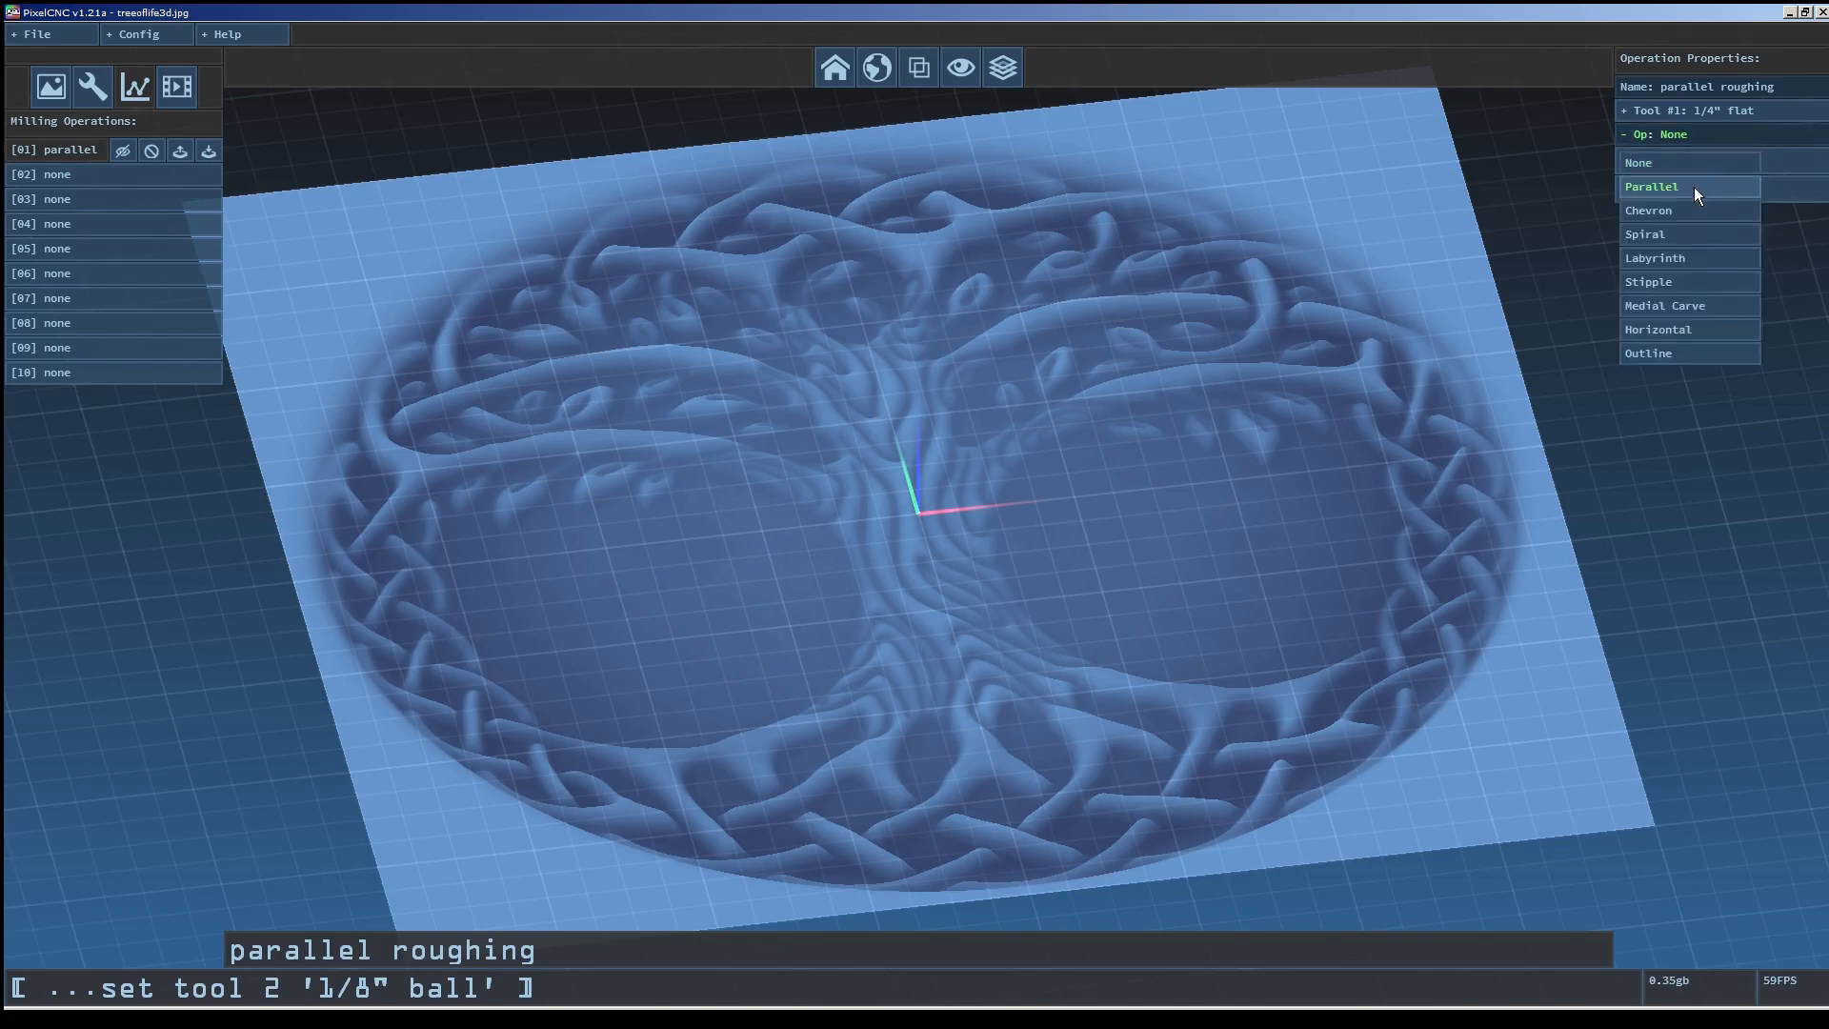
{"action": "left_click", "coordinate": [1694, 186]}
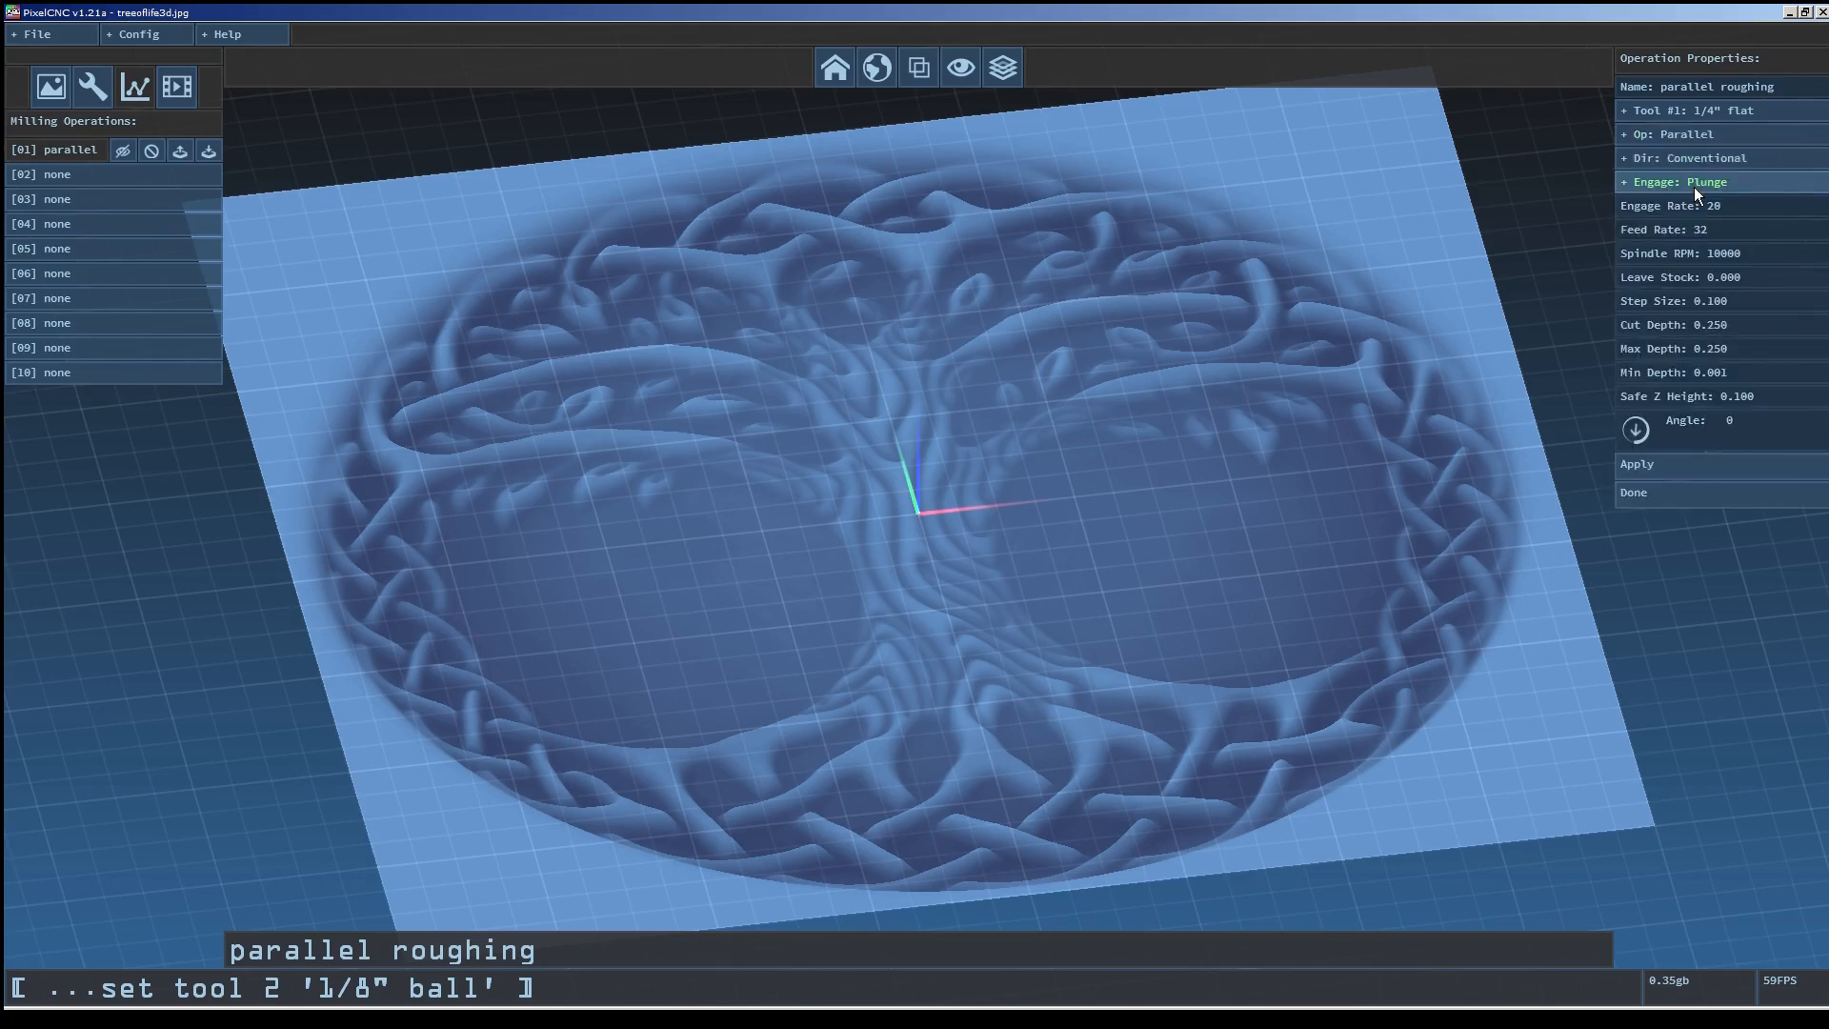
Set the operation's direction to Mixed and keep the engage mode at Plunge.
{"action": "left_click", "coordinate": [1768, 157]}
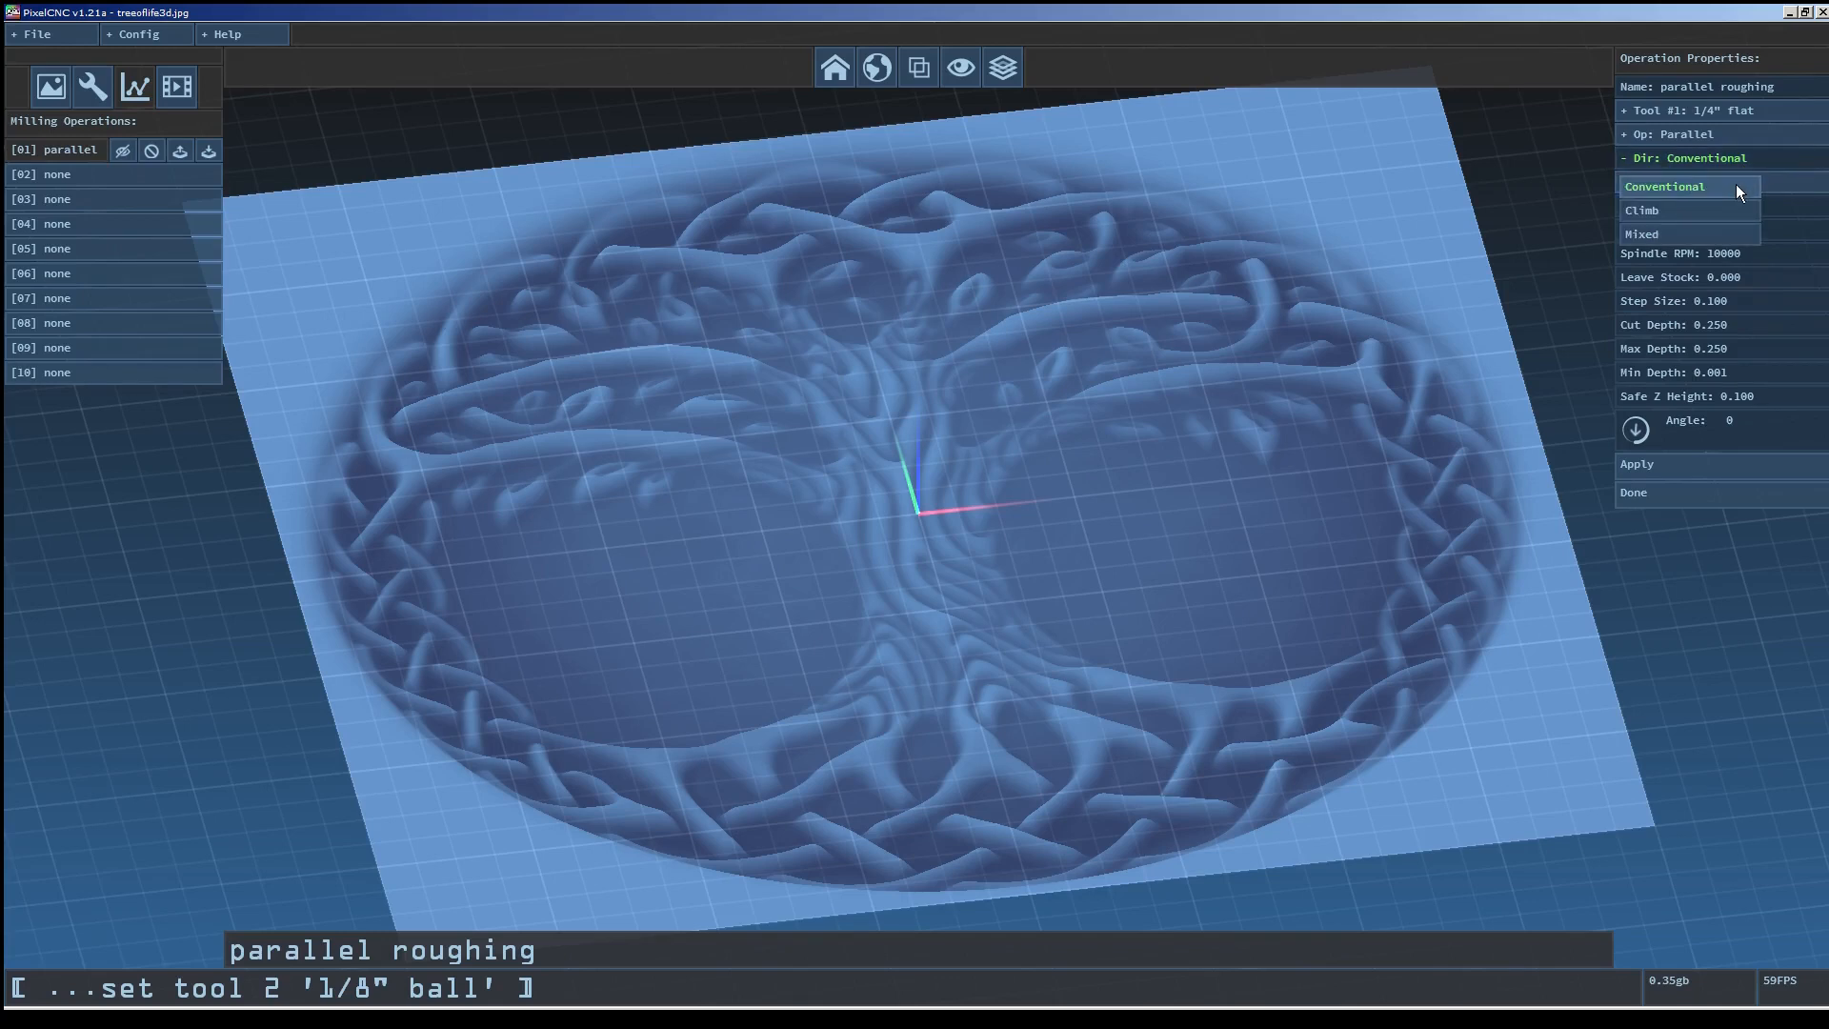
{"action": "left_click", "coordinate": [1719, 232]}
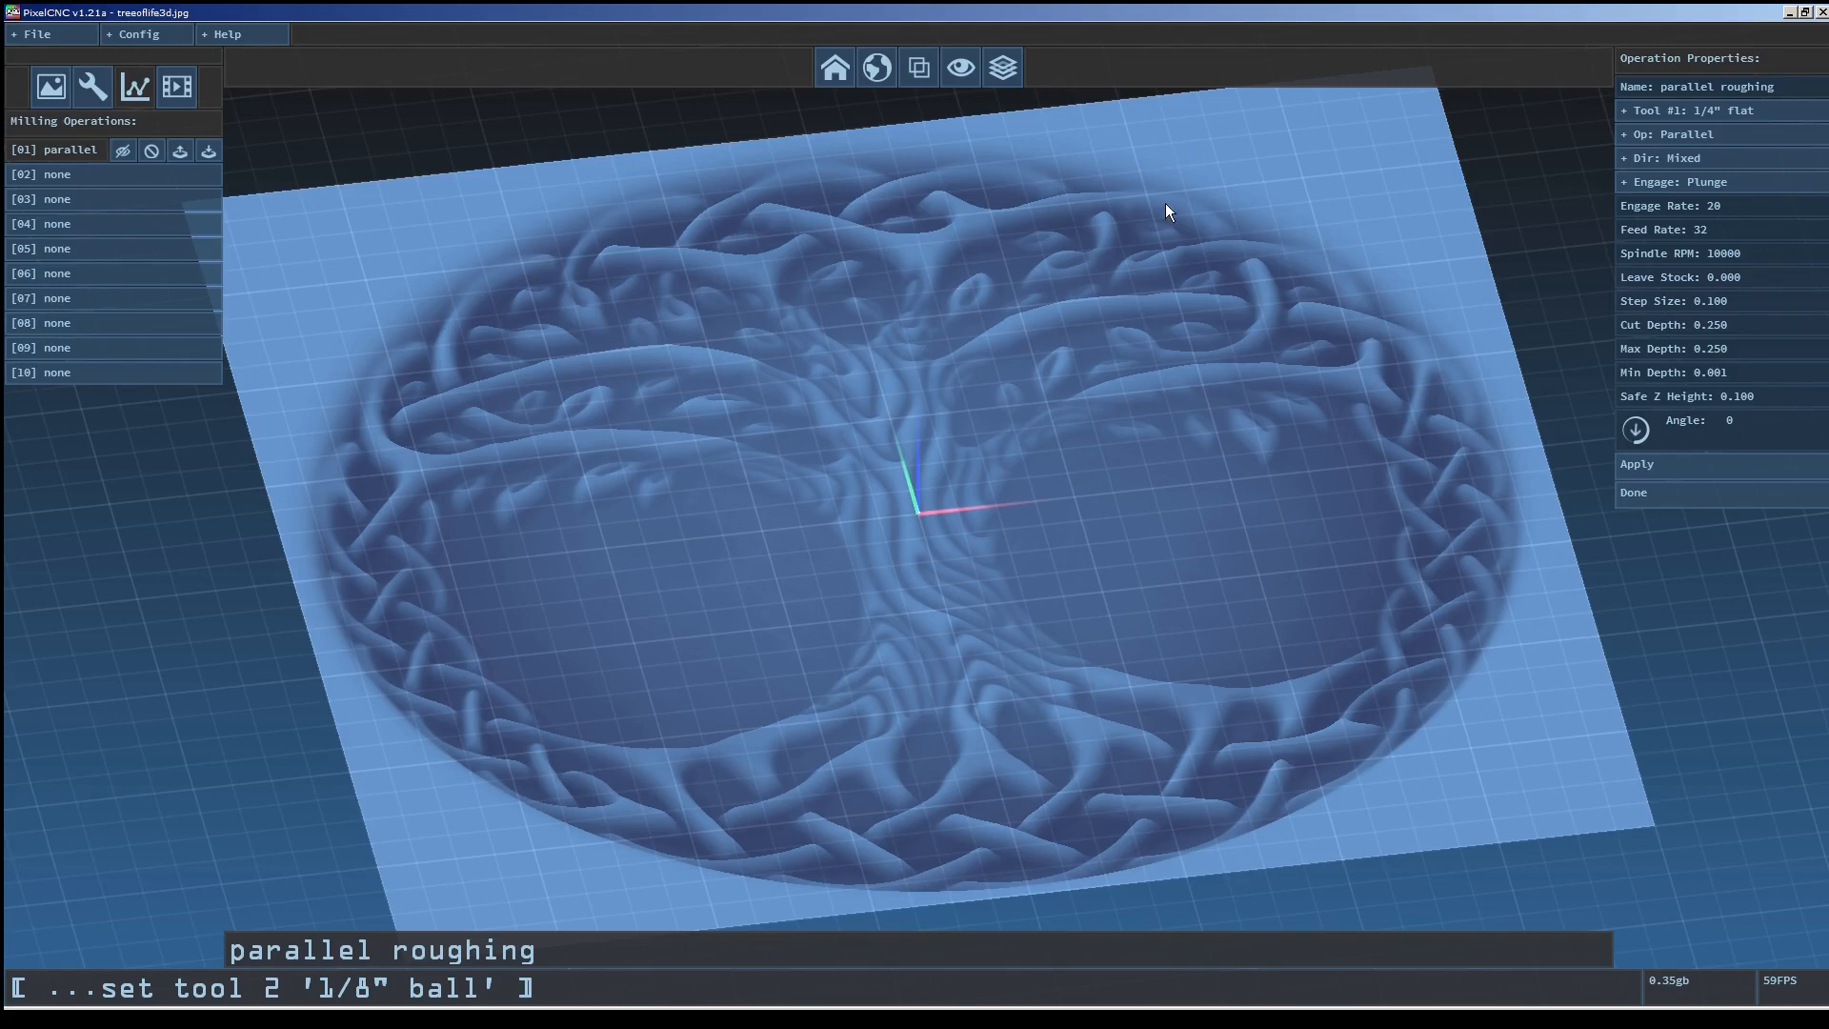
{"action": "left_click_drag", "start_coordinate": [1143, 556], "coordinate": [1178, 491]}
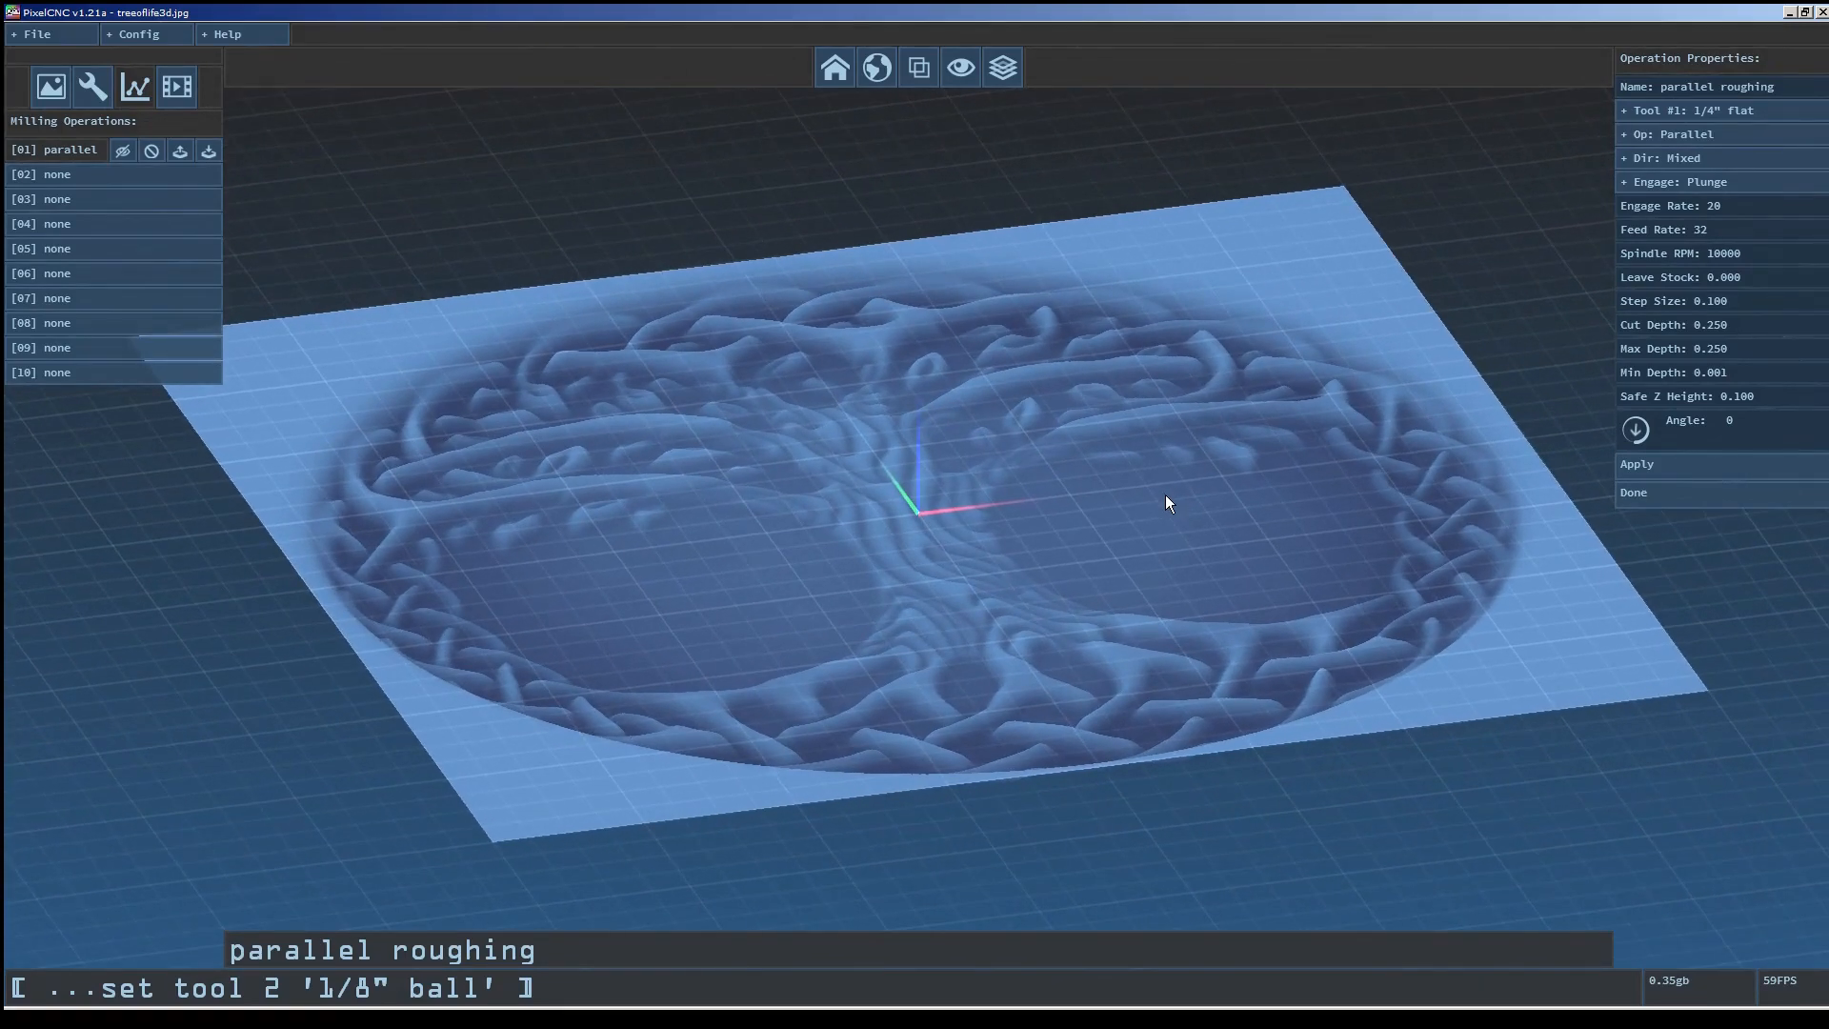
{"action": "left_click", "coordinate": [1743, 183]}
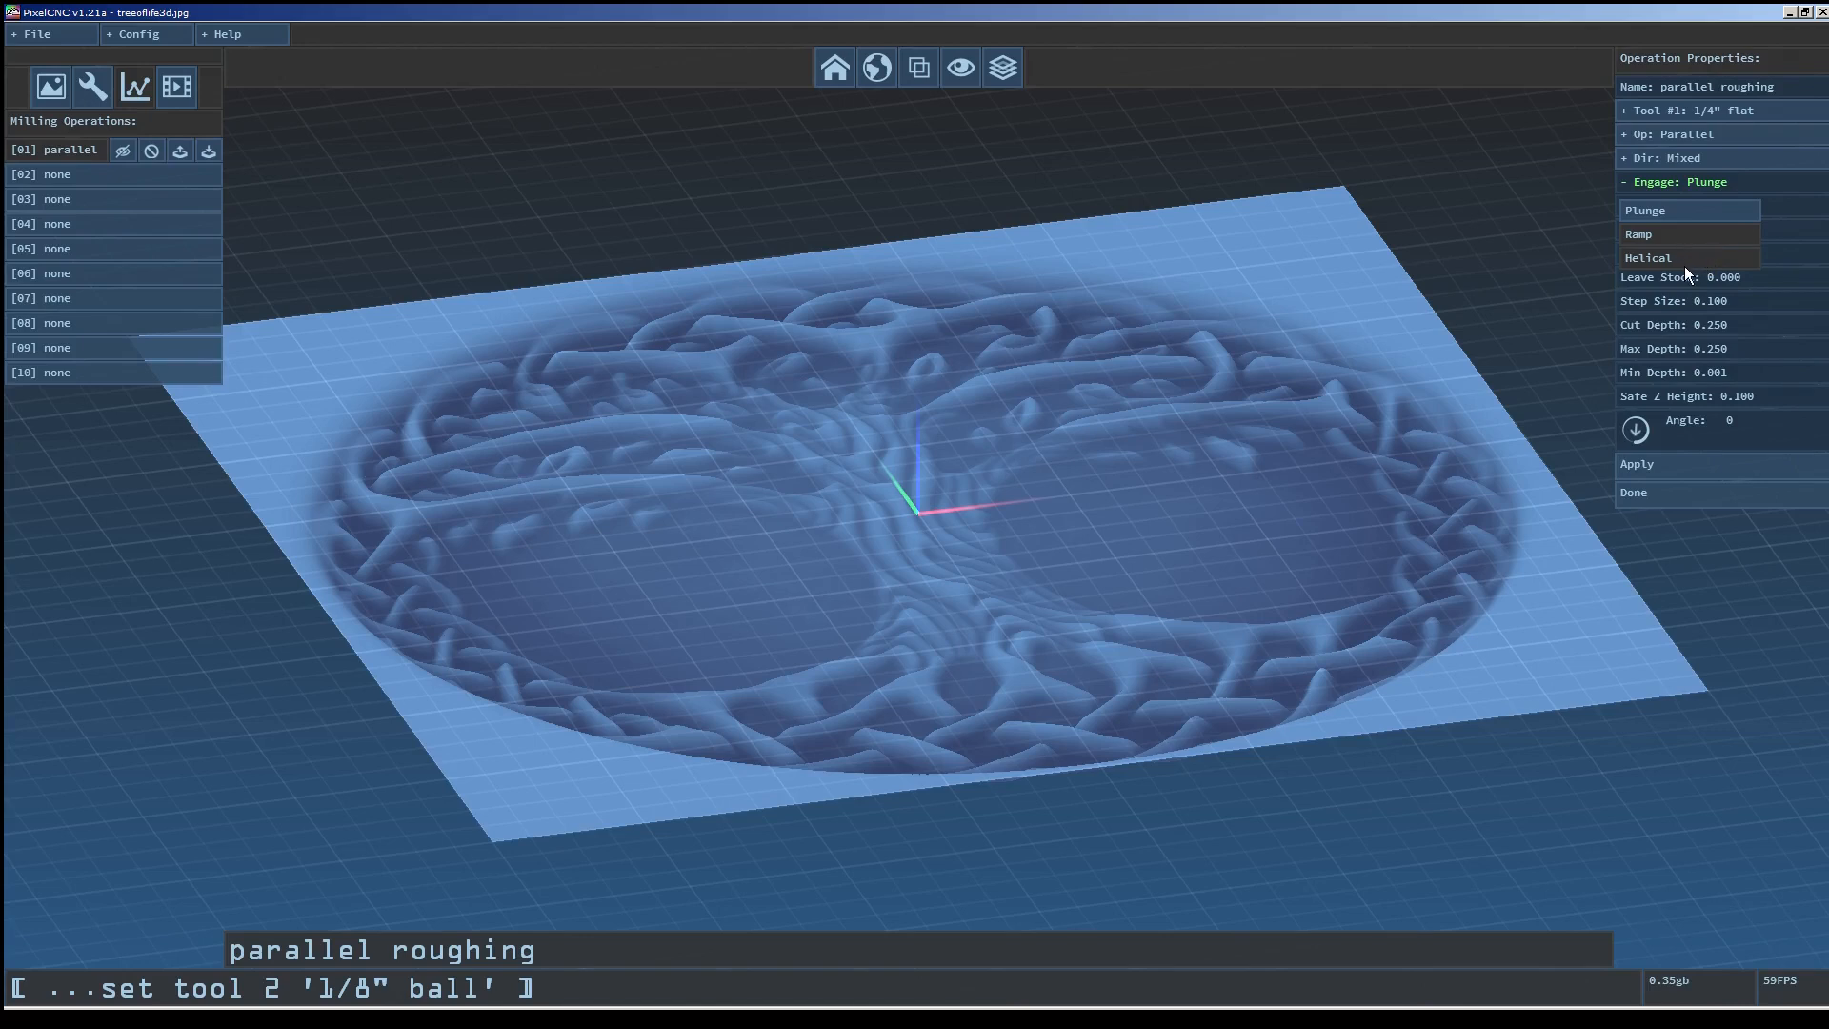
{"action": "left_click", "coordinate": [1701, 211]}
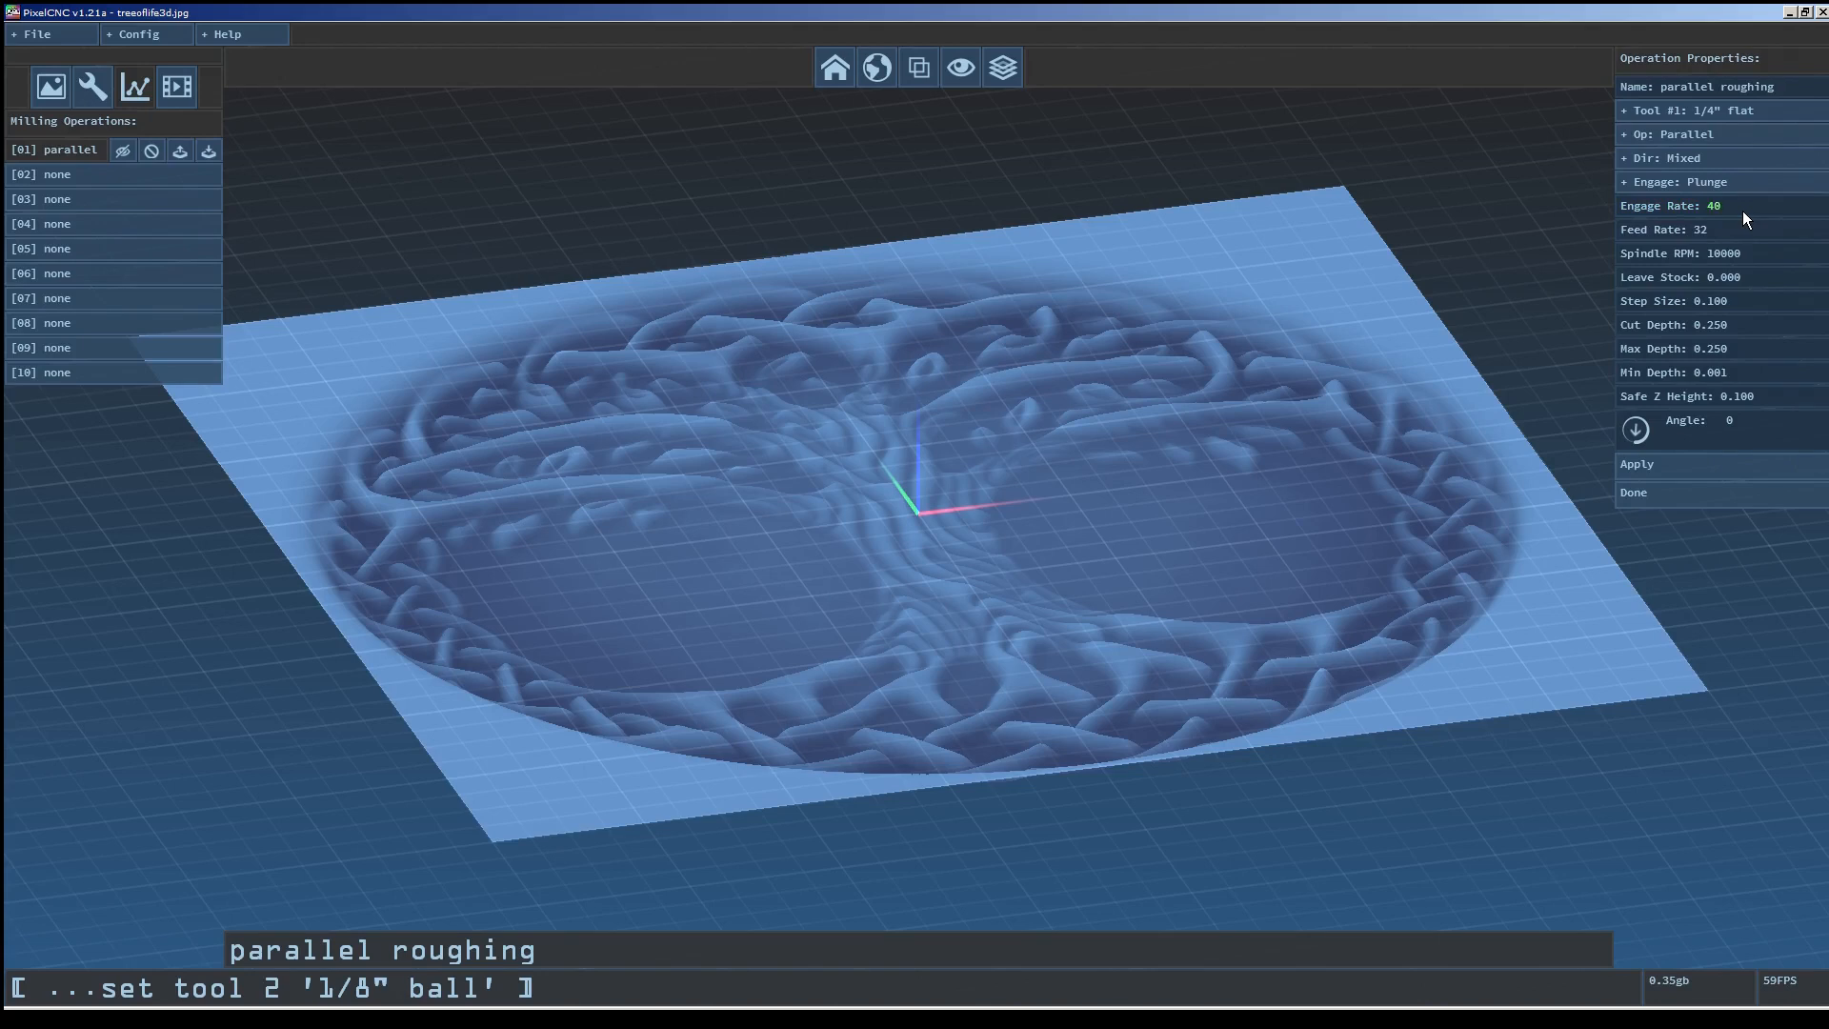
Enter engage rate 40, feed rate 60, leave stock 0.02 and step size 0.1 for the operation.
{"action": "left_click", "coordinate": [1742, 210]}
{"action": "left_click", "coordinate": [1754, 298]}
{"action": "key", "text": "BackSpace"}
{"action": "type", "text": "1"}
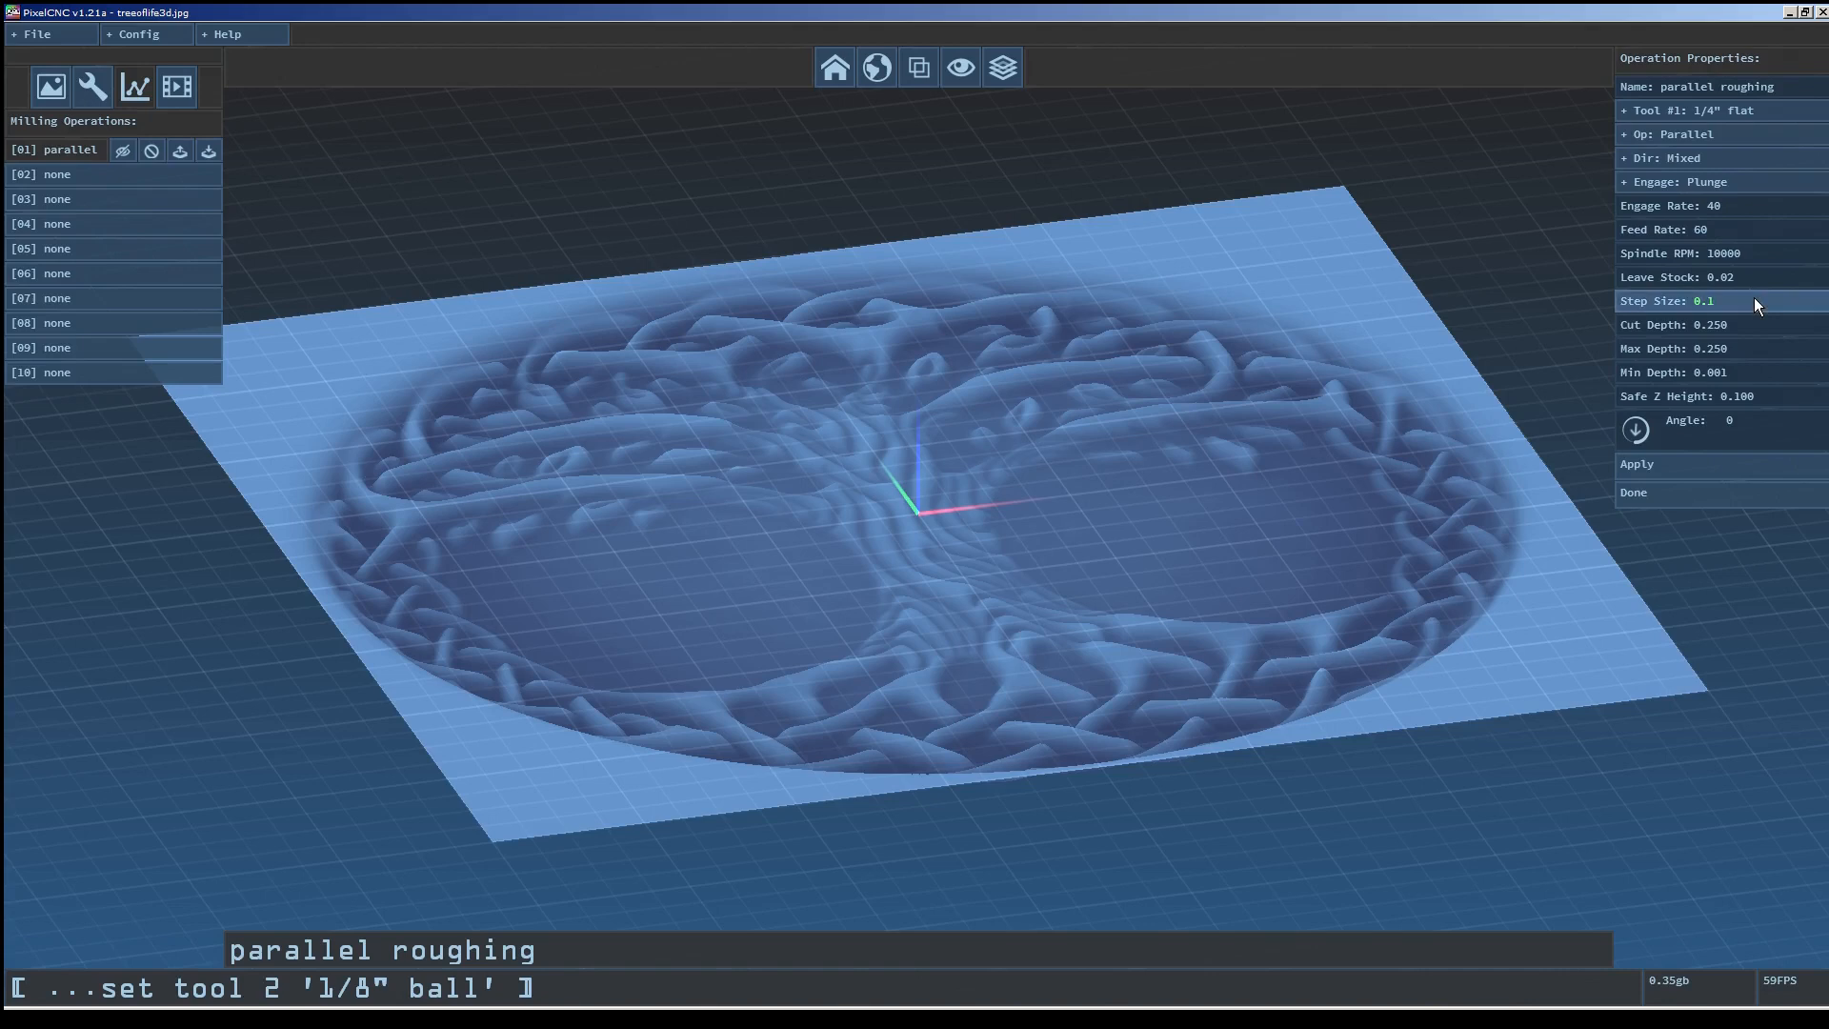
Inspect the relief's depth from a side view against the operation's cut and max depth settings.
{"action": "left_click", "coordinate": [1734, 324]}
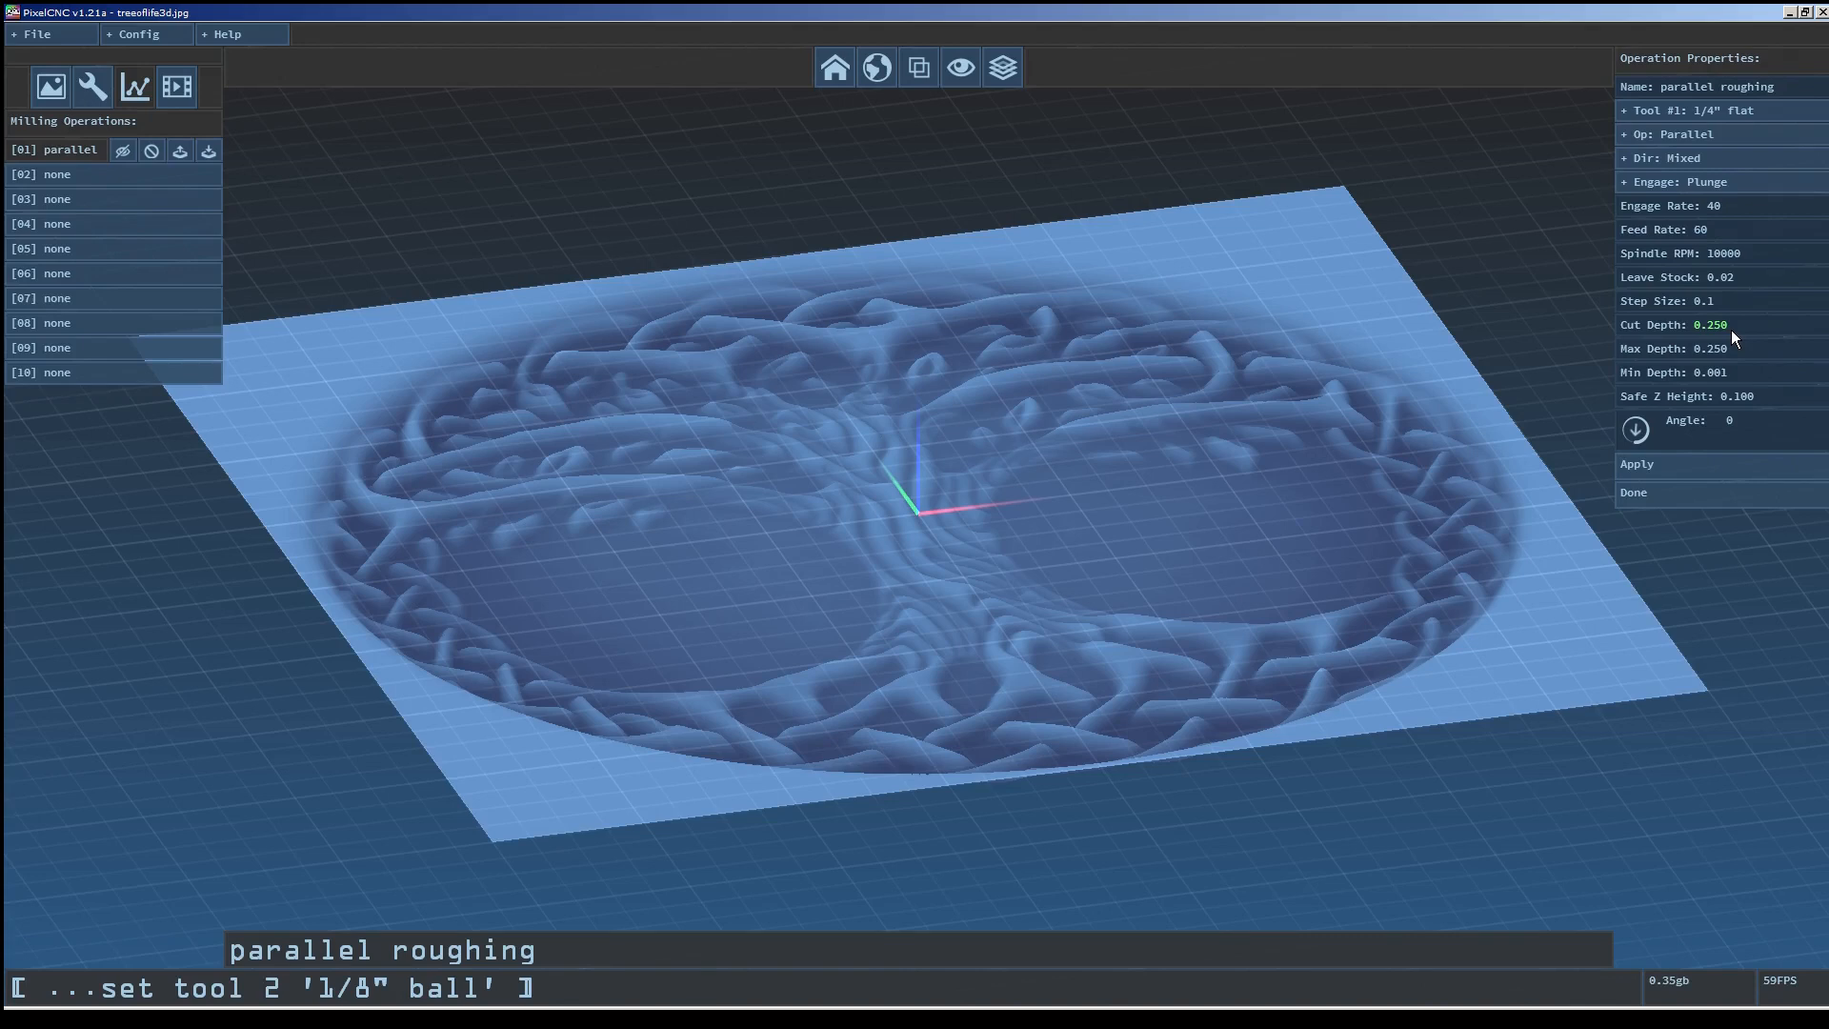
{"action": "left_click_drag", "start_coordinate": [1142, 658], "coordinate": [1101, 541]}
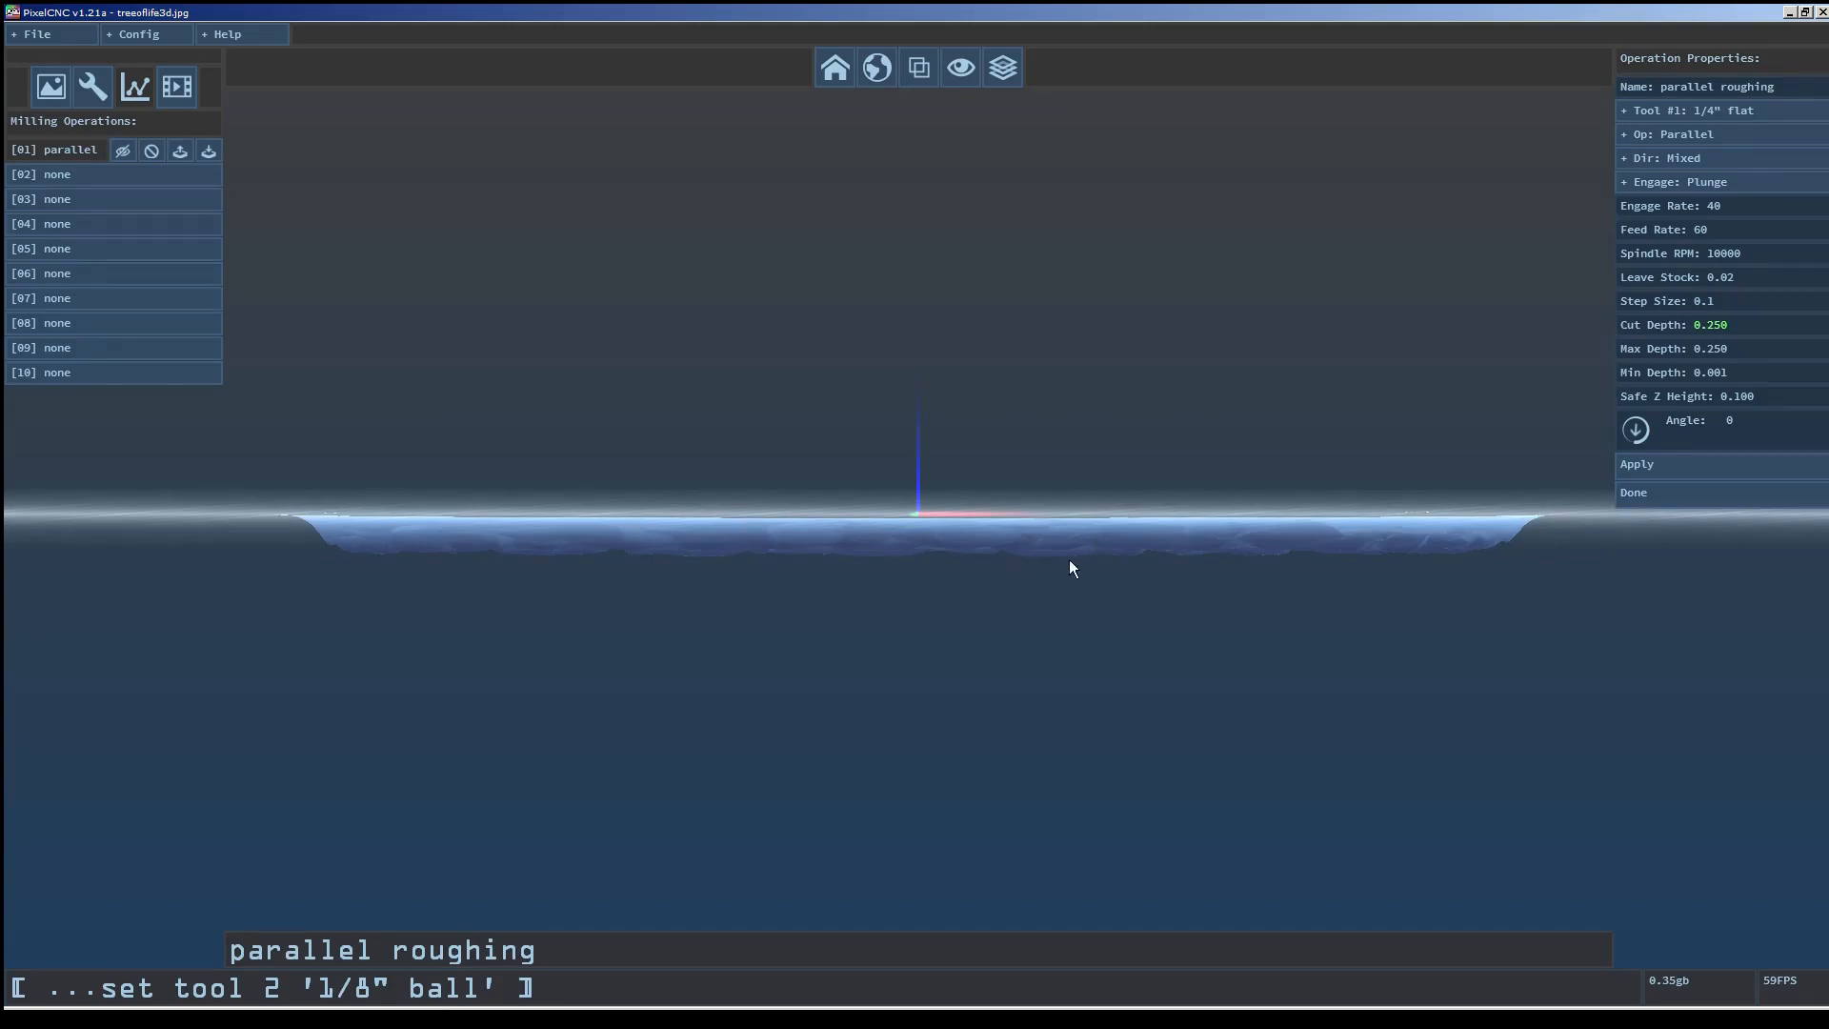
{"action": "left_click_drag", "start_coordinate": [1098, 494], "coordinate": [1141, 577]}
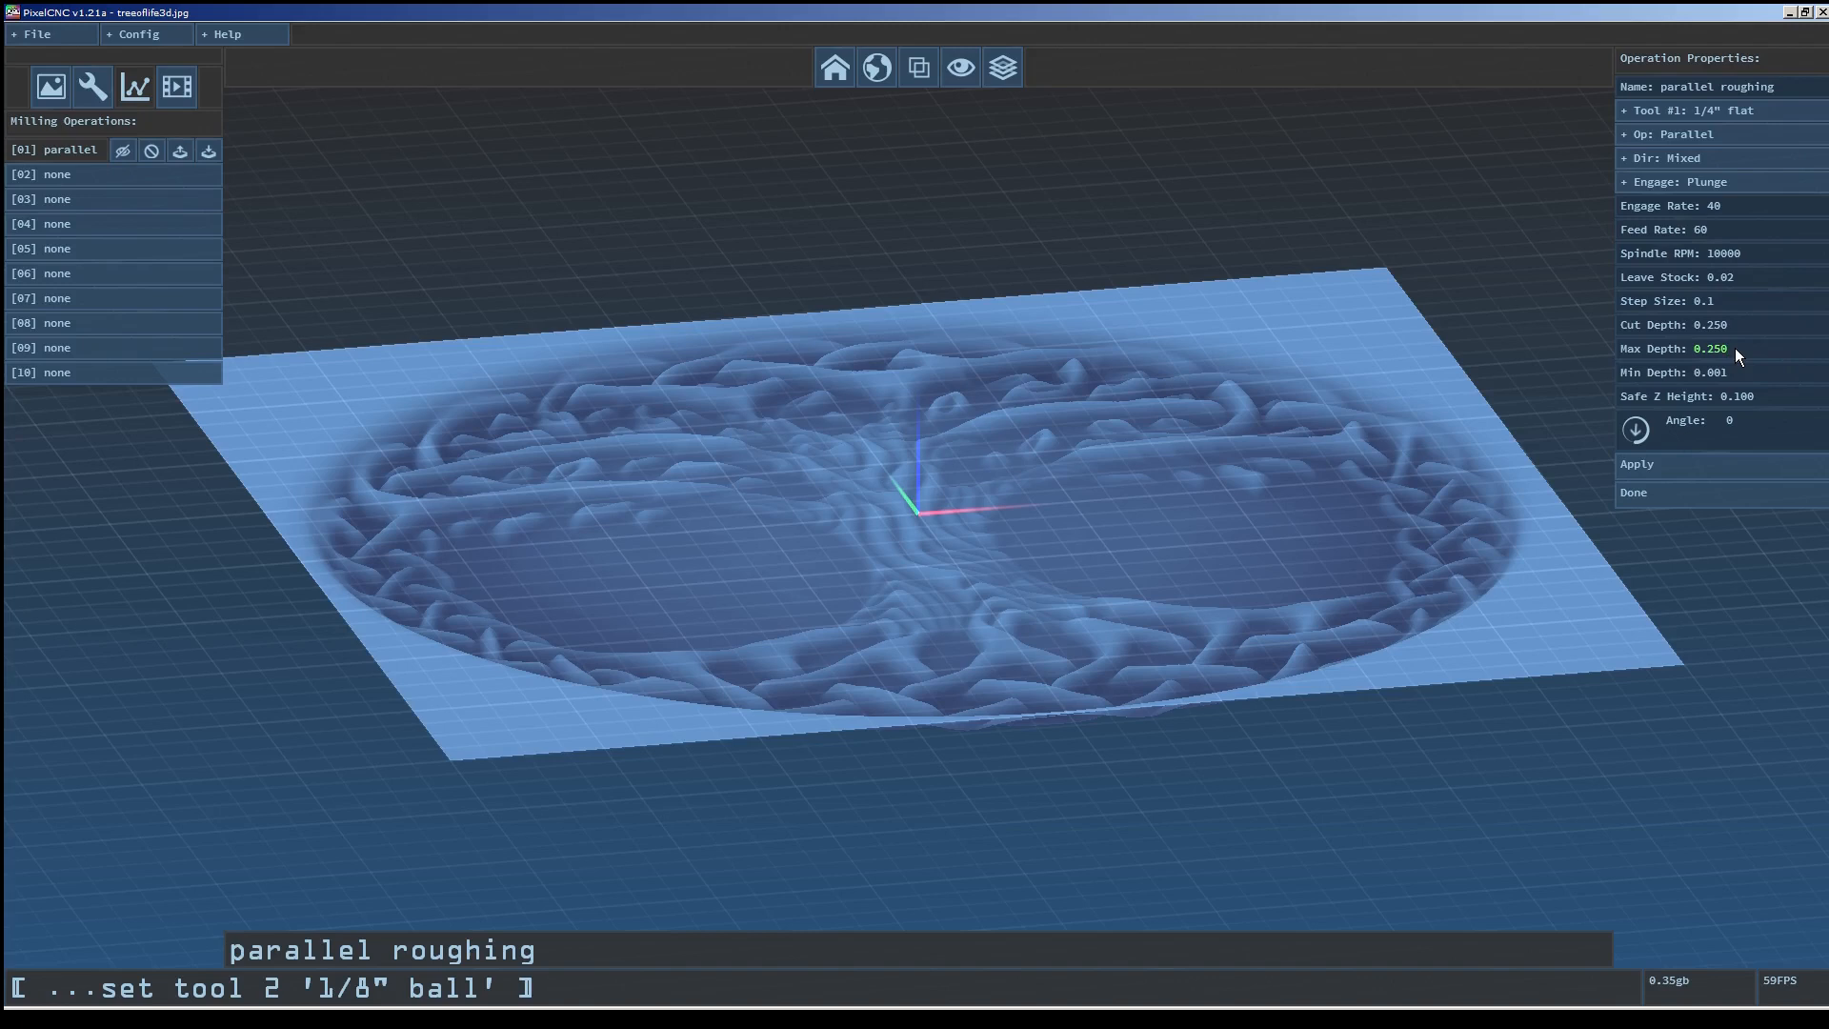
{"action": "left_click_drag", "start_coordinate": [1361, 560], "coordinate": [1302, 508]}
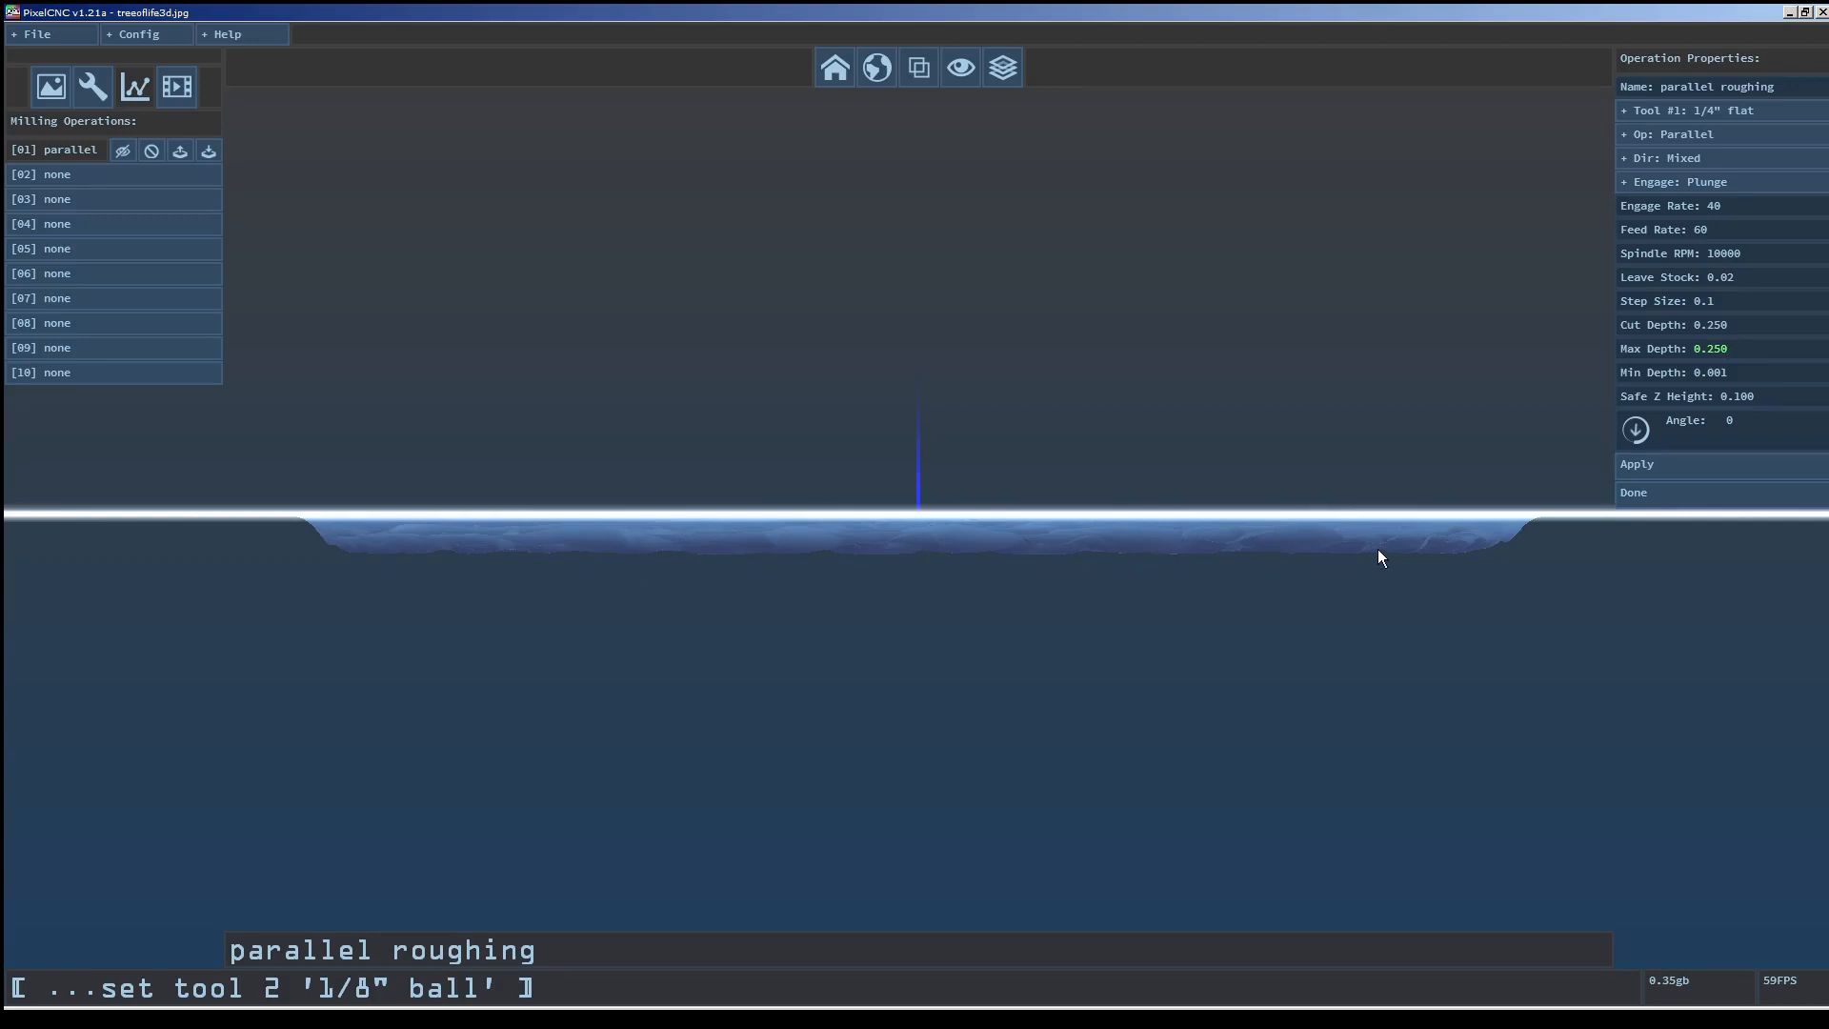
{"action": "left_click_drag", "start_coordinate": [1185, 531], "coordinate": [1248, 621]}
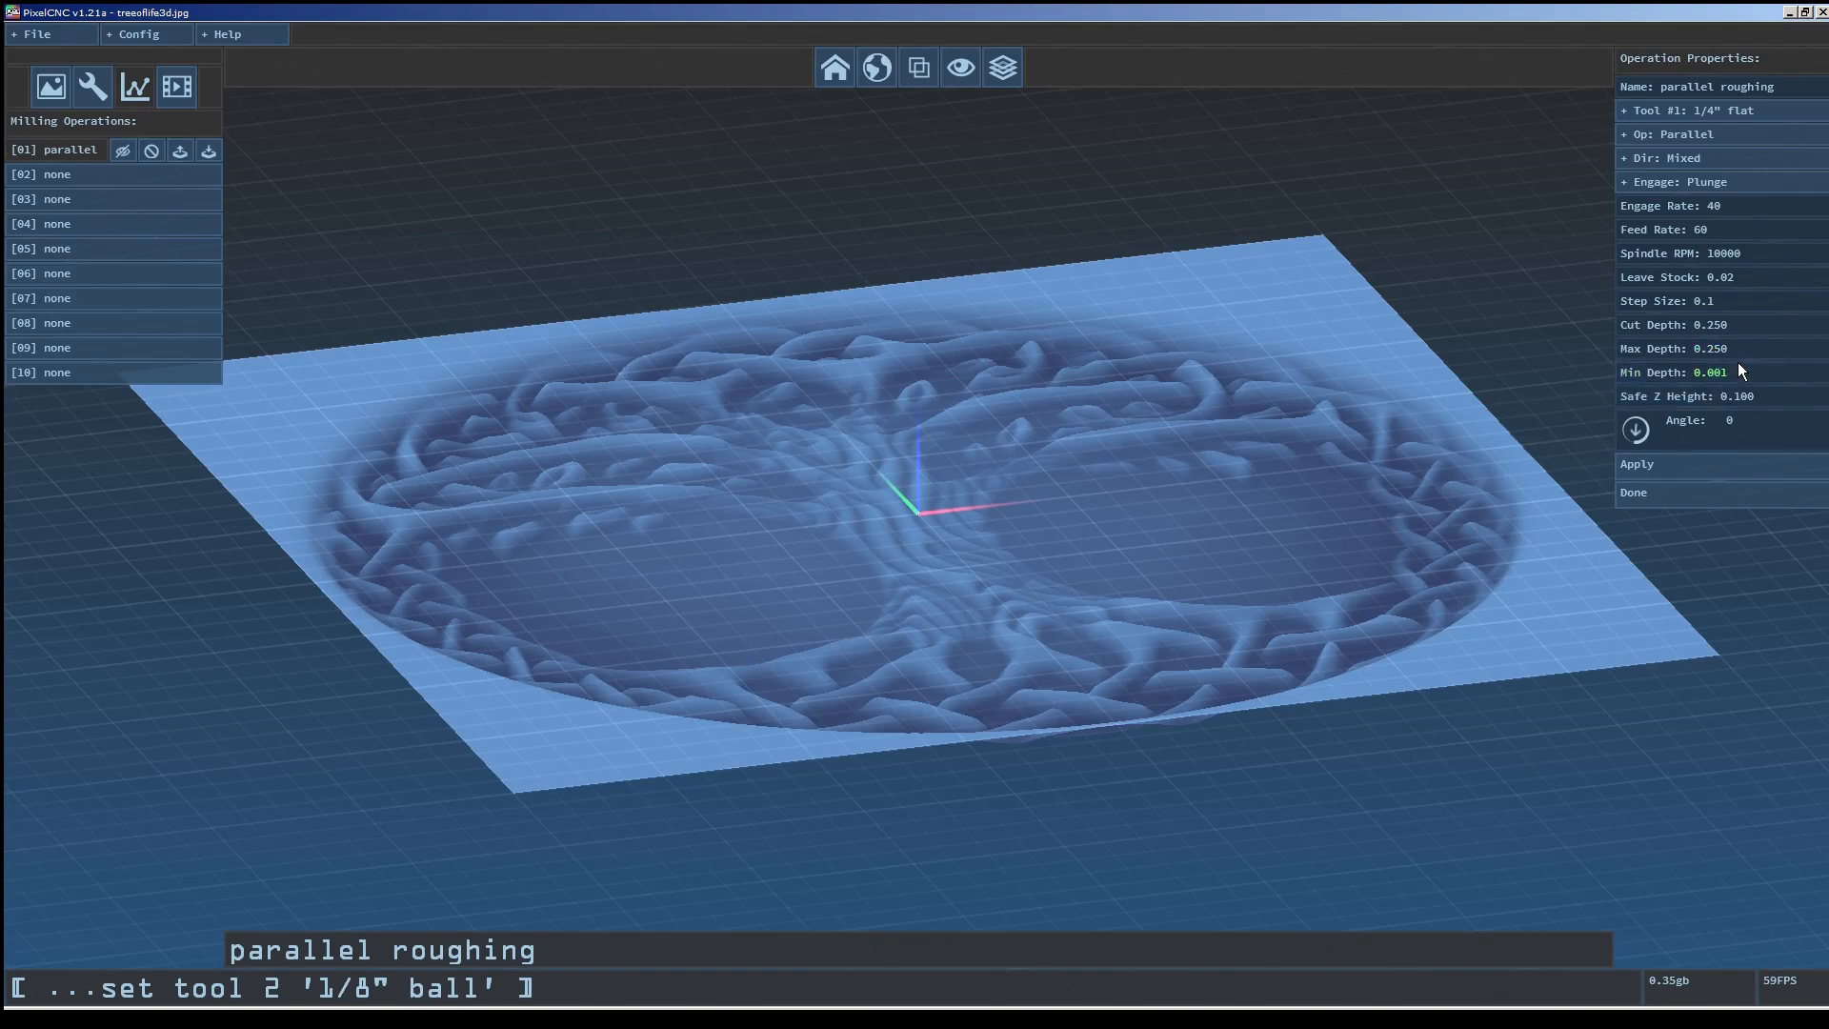
{"action": "left_click_drag", "start_coordinate": [1610, 462], "coordinate": [1450, 440]}
{"action": "scroll", "coordinate": [1297, 492], "scroll_direction": "up", "scroll_amount": 3}
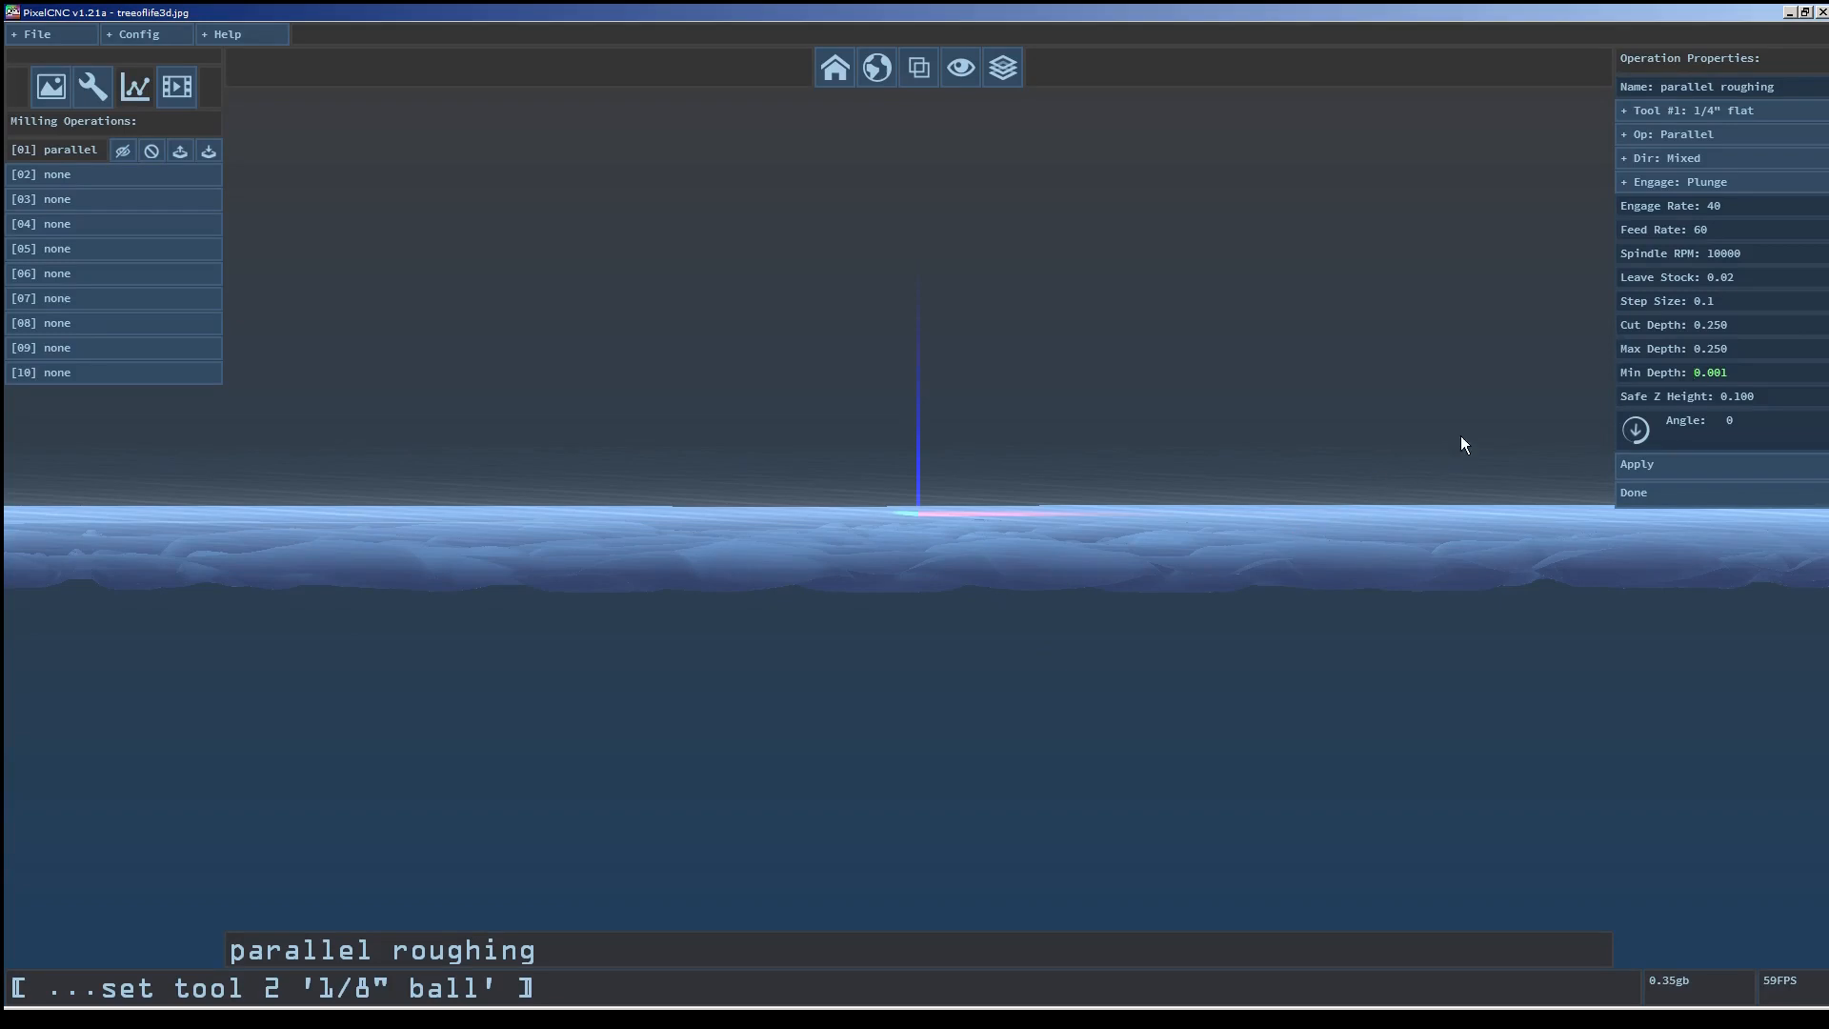
Set the operation's Min Depth to 0.030.
{"action": "left_click_drag", "start_coordinate": [1414, 431], "coordinate": [1444, 524]}
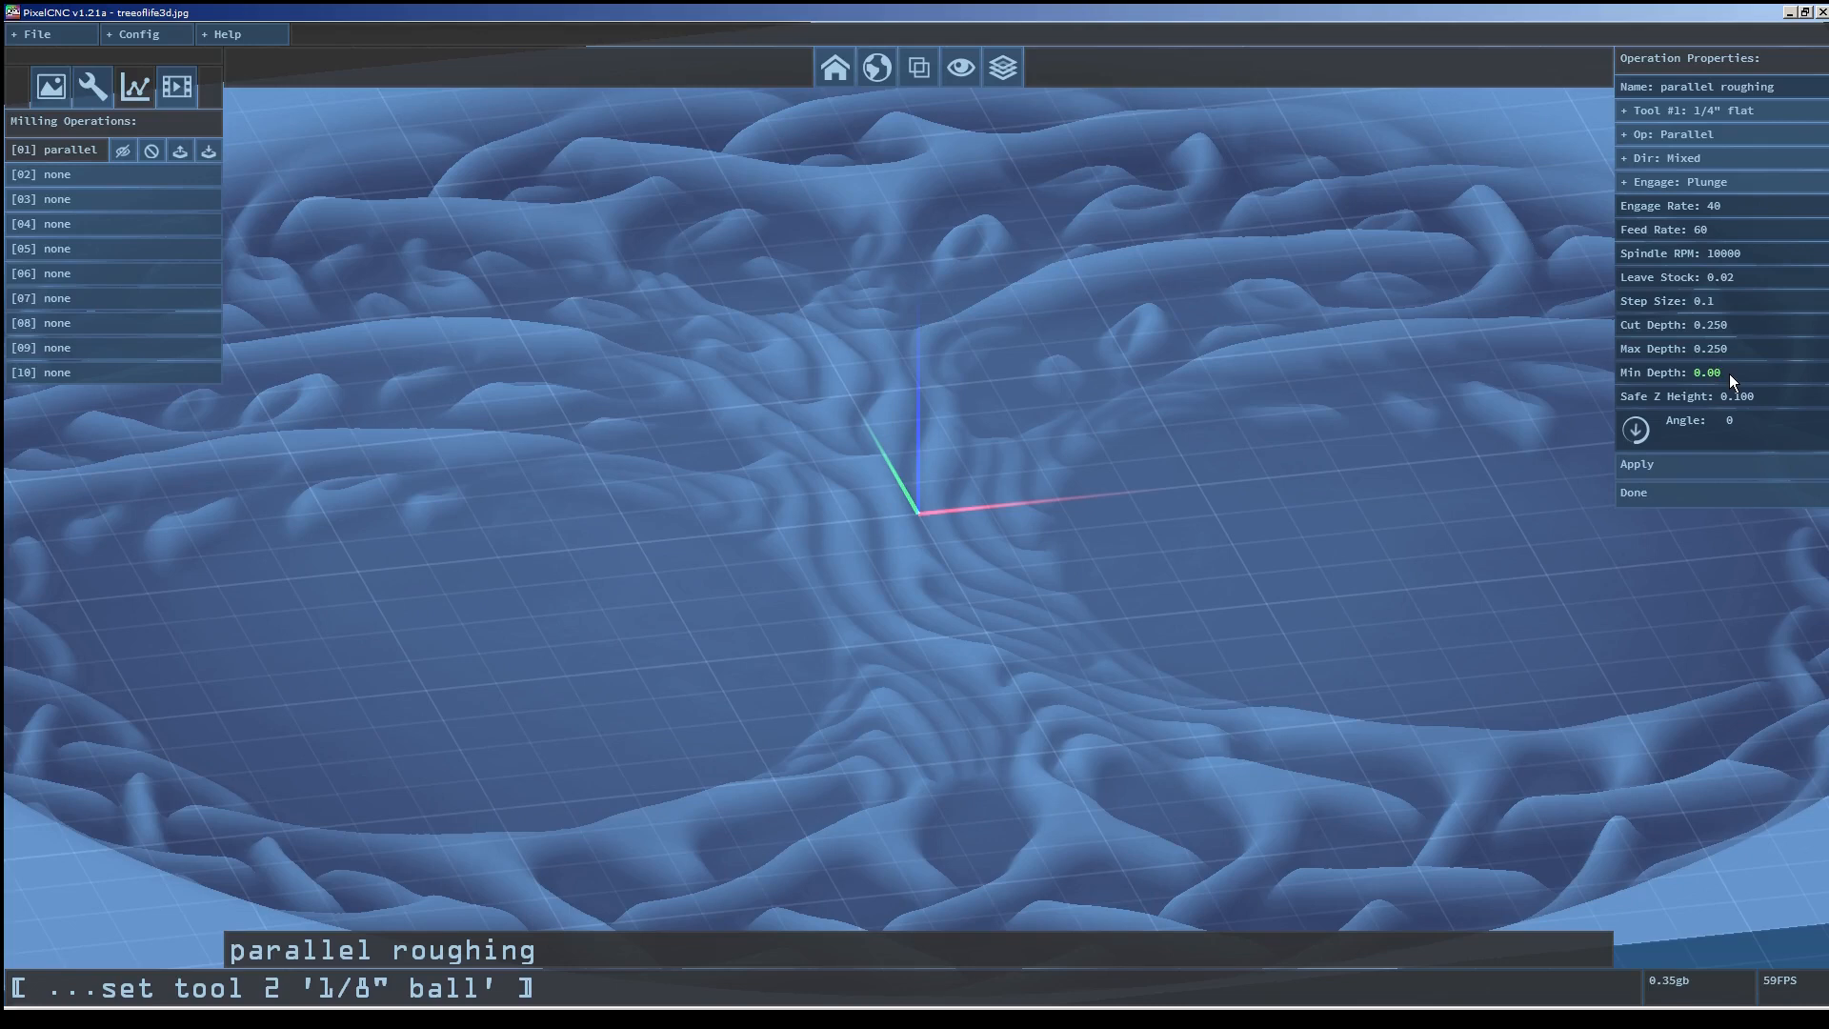
{"action": "scroll", "coordinate": [1172, 414], "scroll_direction": "down", "scroll_amount": 5}
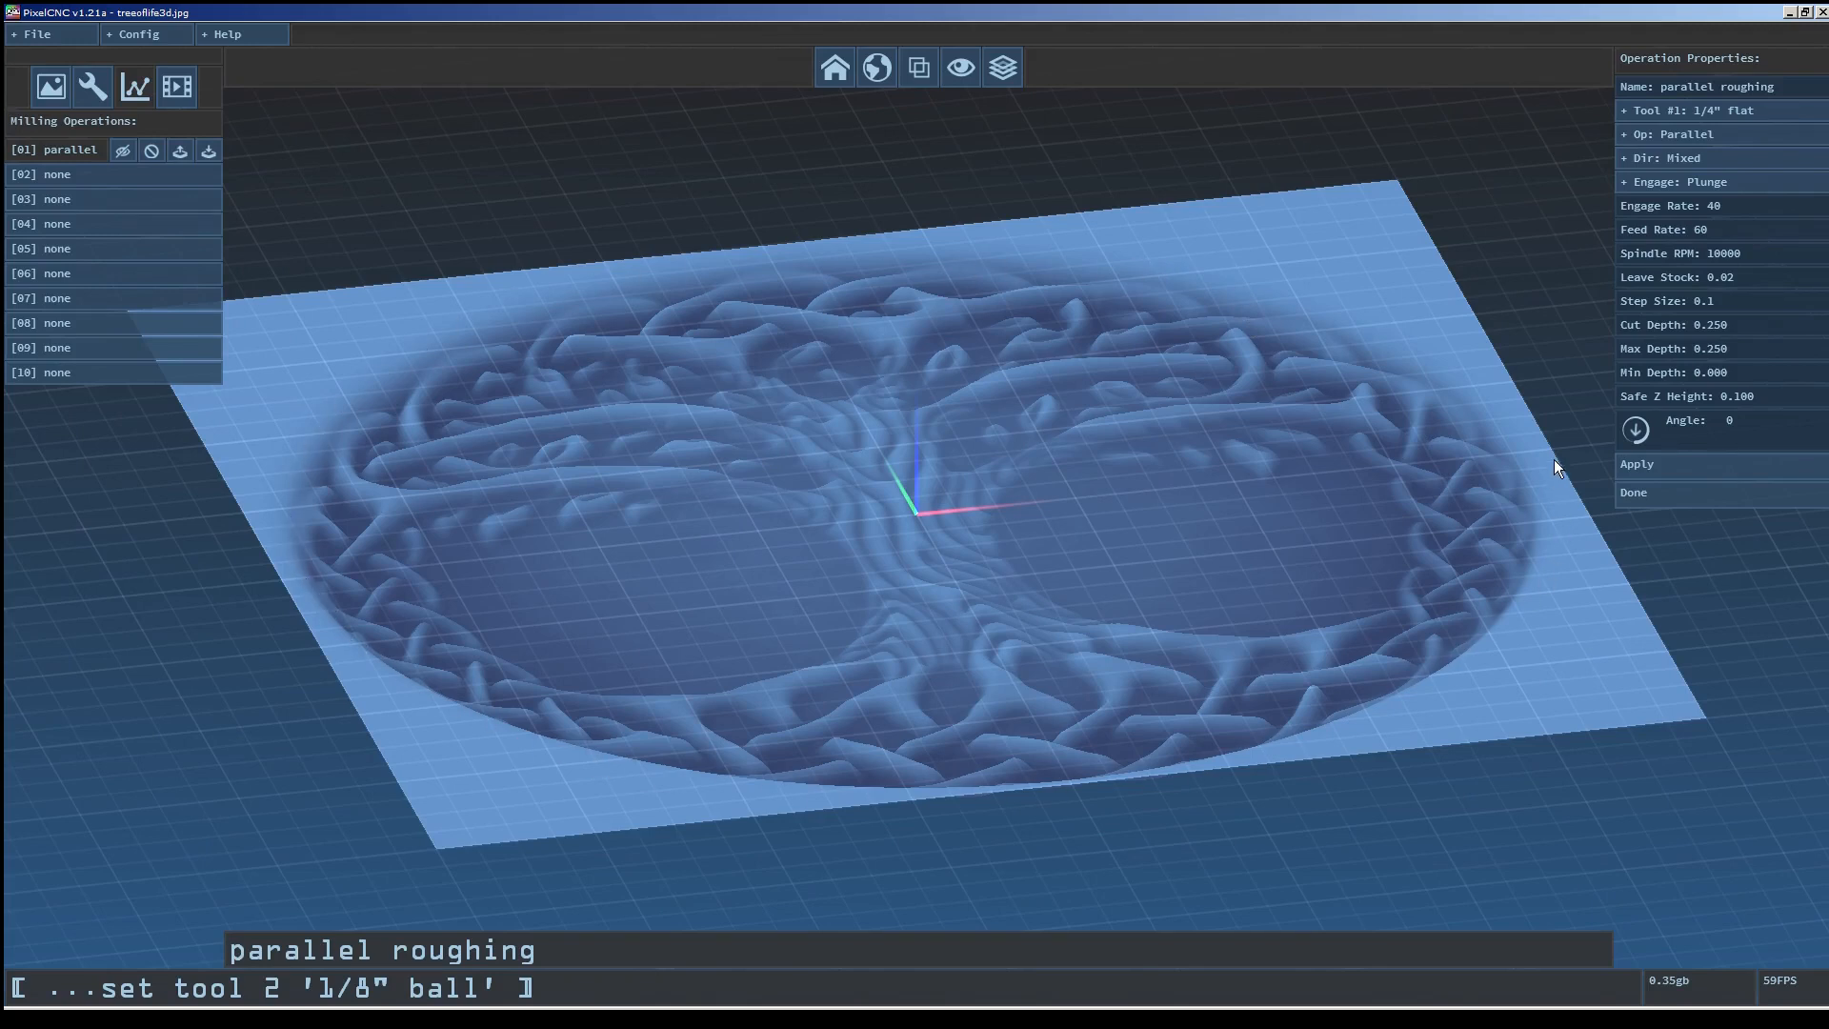
{"action": "scroll", "coordinate": [1330, 460], "scroll_direction": "up", "scroll_amount": 10}
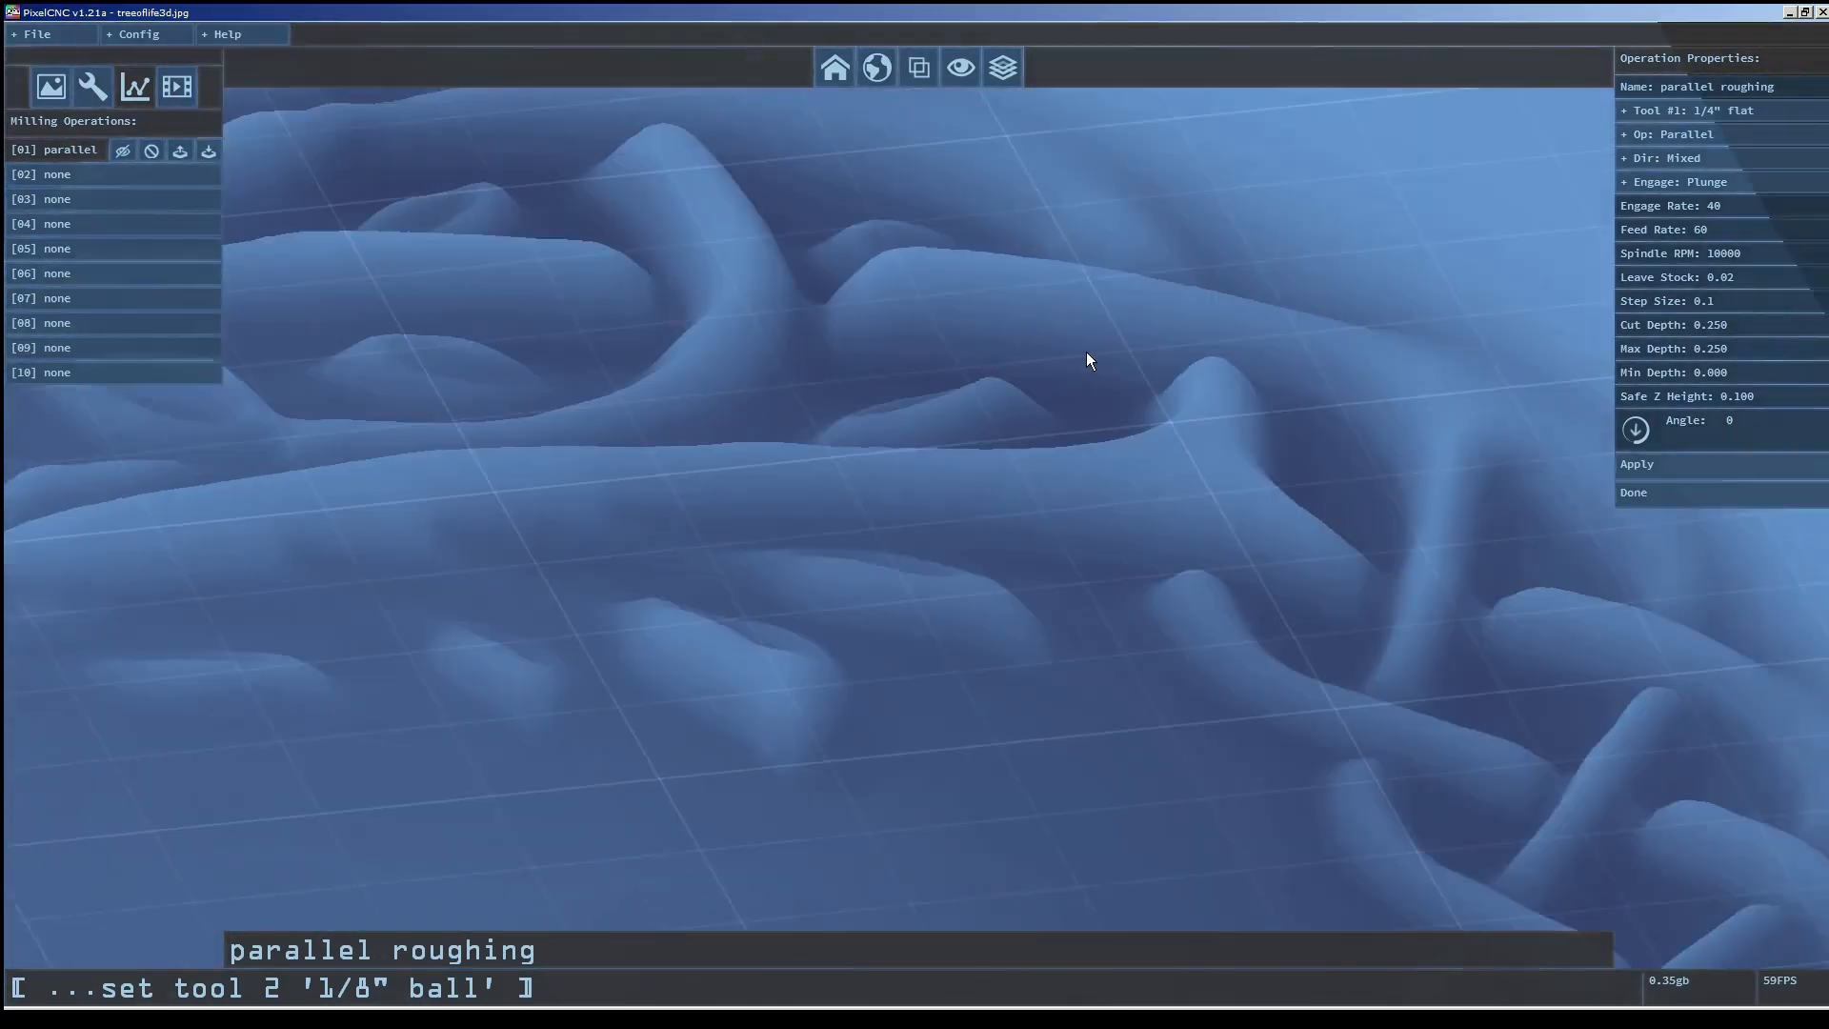
{"action": "scroll", "coordinate": [1086, 352], "scroll_direction": "down", "scroll_amount": 3}
{"action": "left_click_drag", "start_coordinate": [957, 414], "coordinate": [833, 403]}
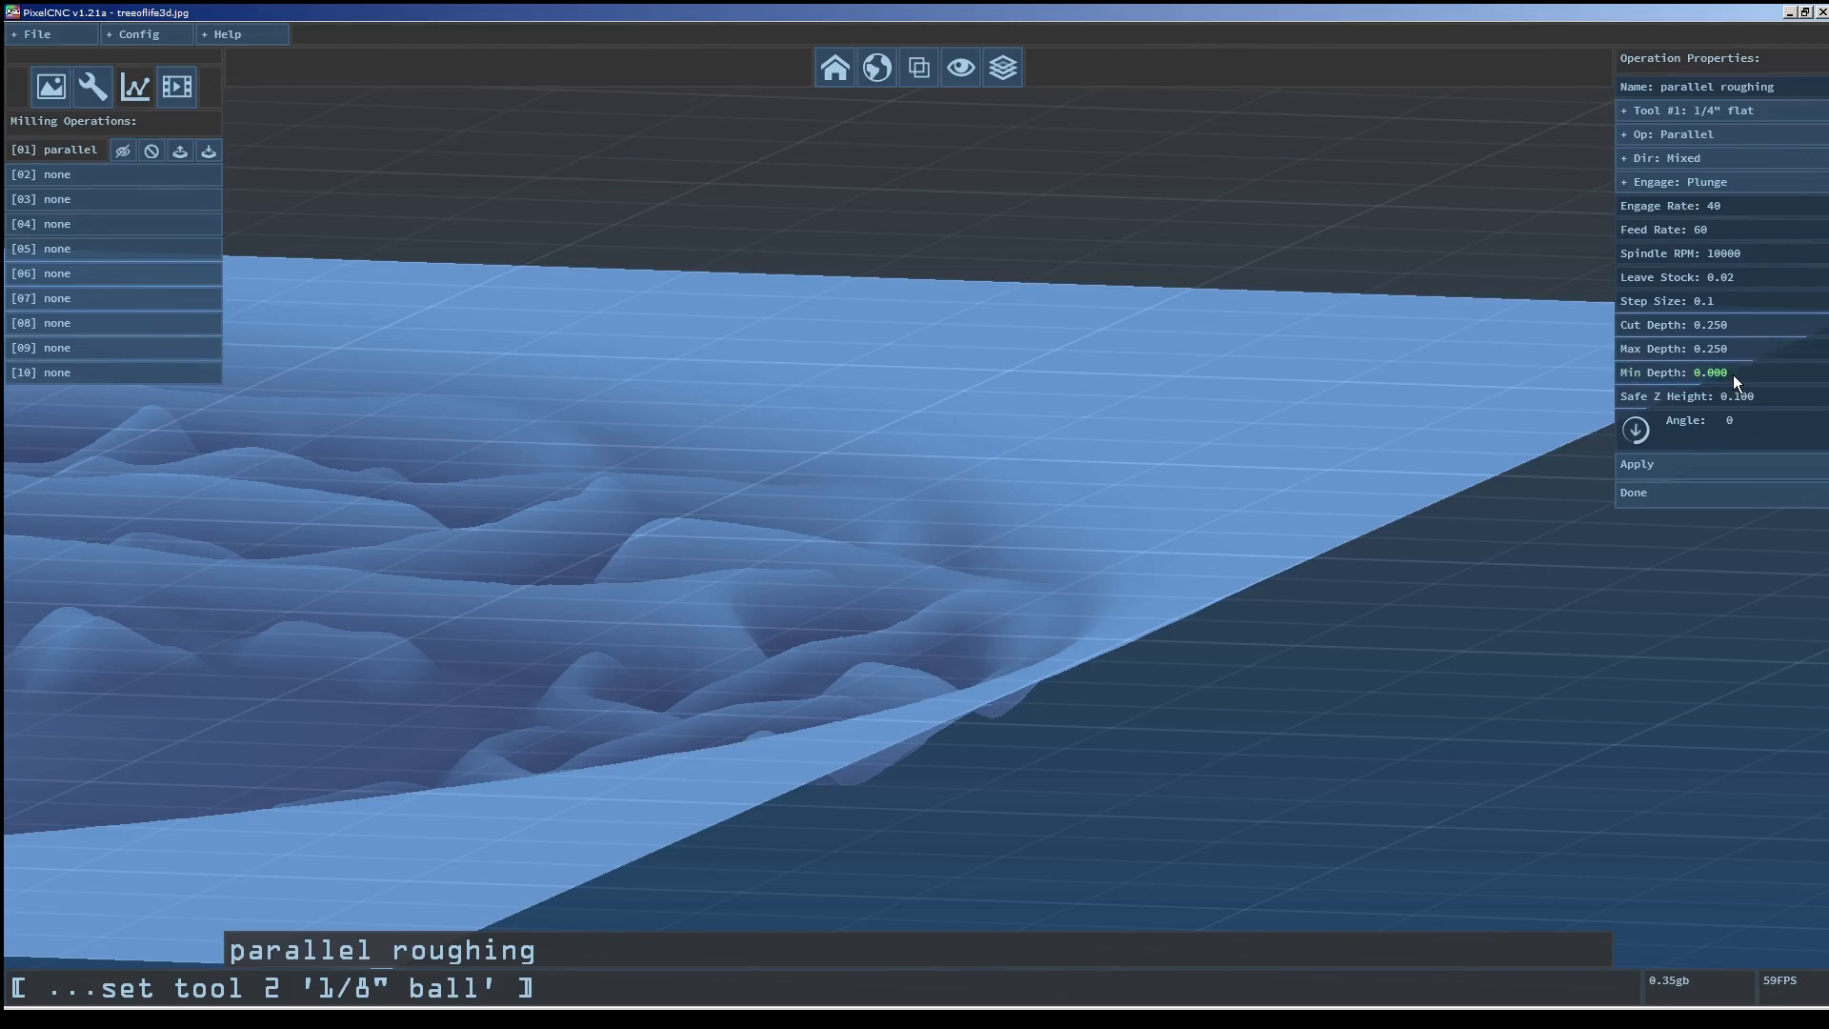
{"action": "scroll", "coordinate": [1734, 374], "scroll_direction": "up", "scroll_amount": 3}
{"action": "left_click", "coordinate": [834, 67]}
{"action": "right_click_drag", "start_coordinate": [1014, 661], "coordinate": [1002, 409]}
{"action": "left_click_drag", "start_coordinate": [1010, 457], "coordinate": [1060, 528]}
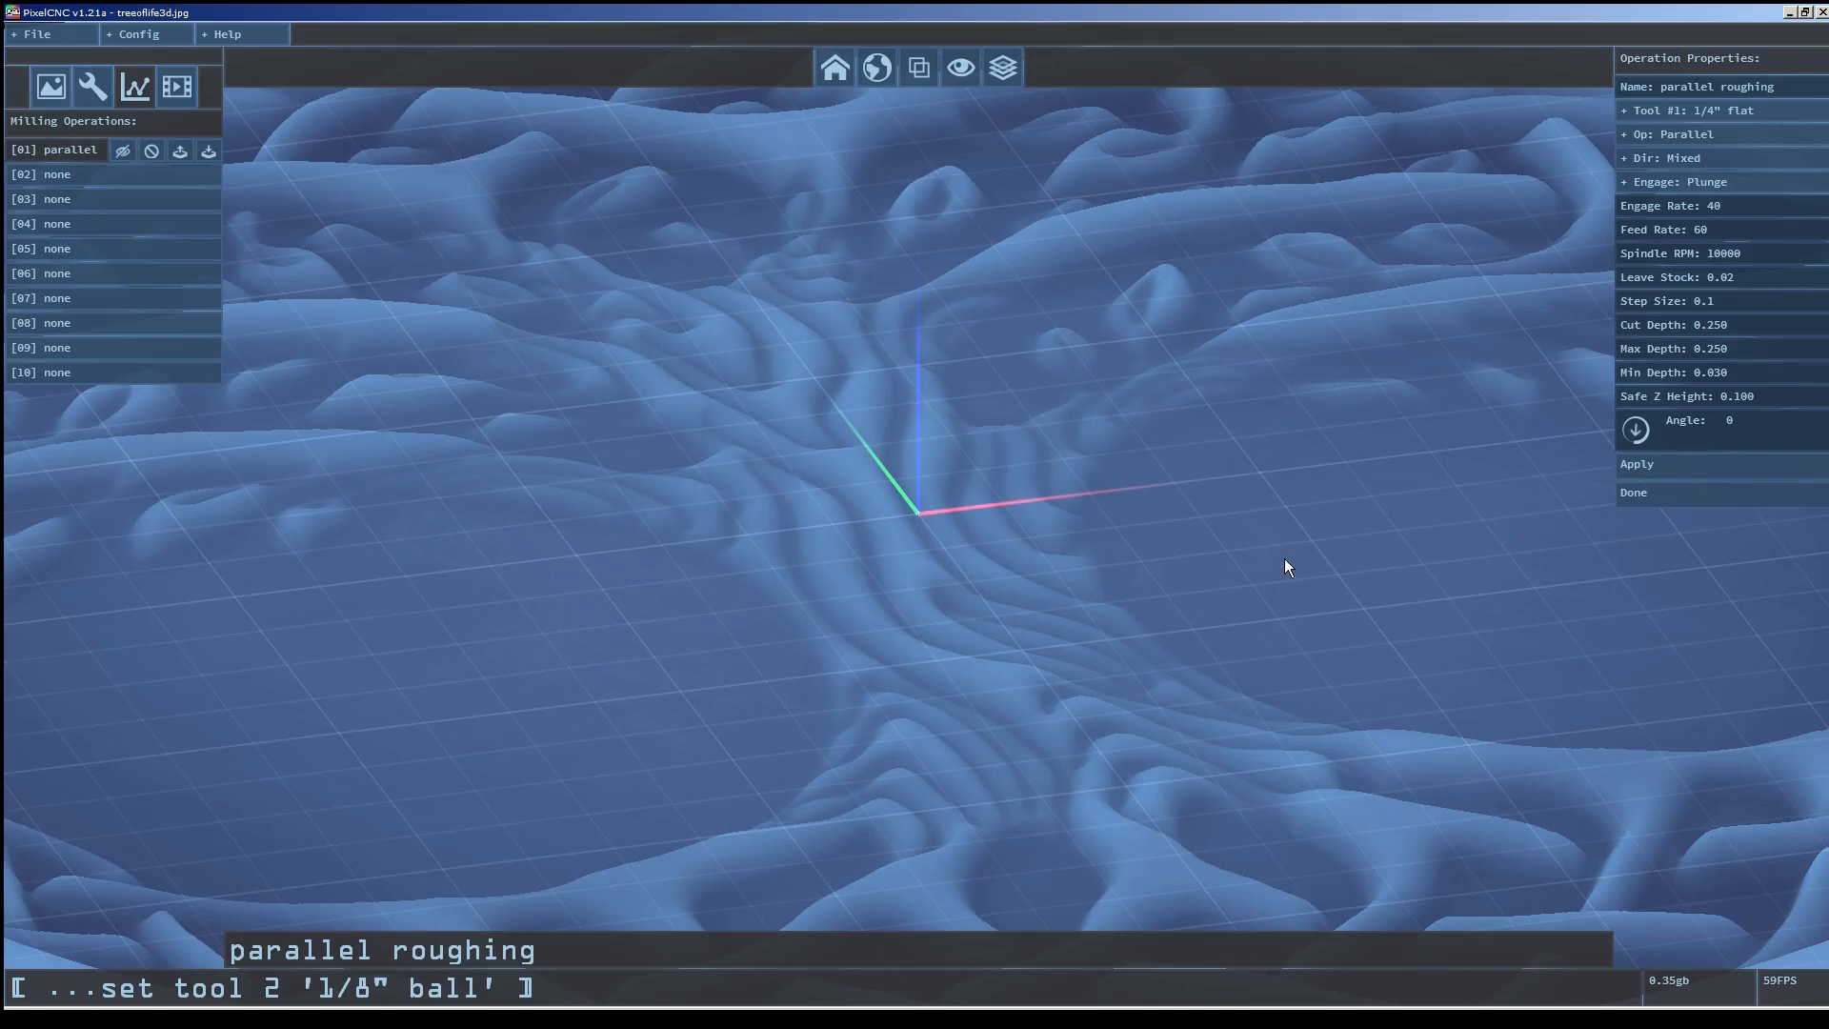
{"action": "right_click_drag", "start_coordinate": [1267, 524], "coordinate": [1267, 695]}
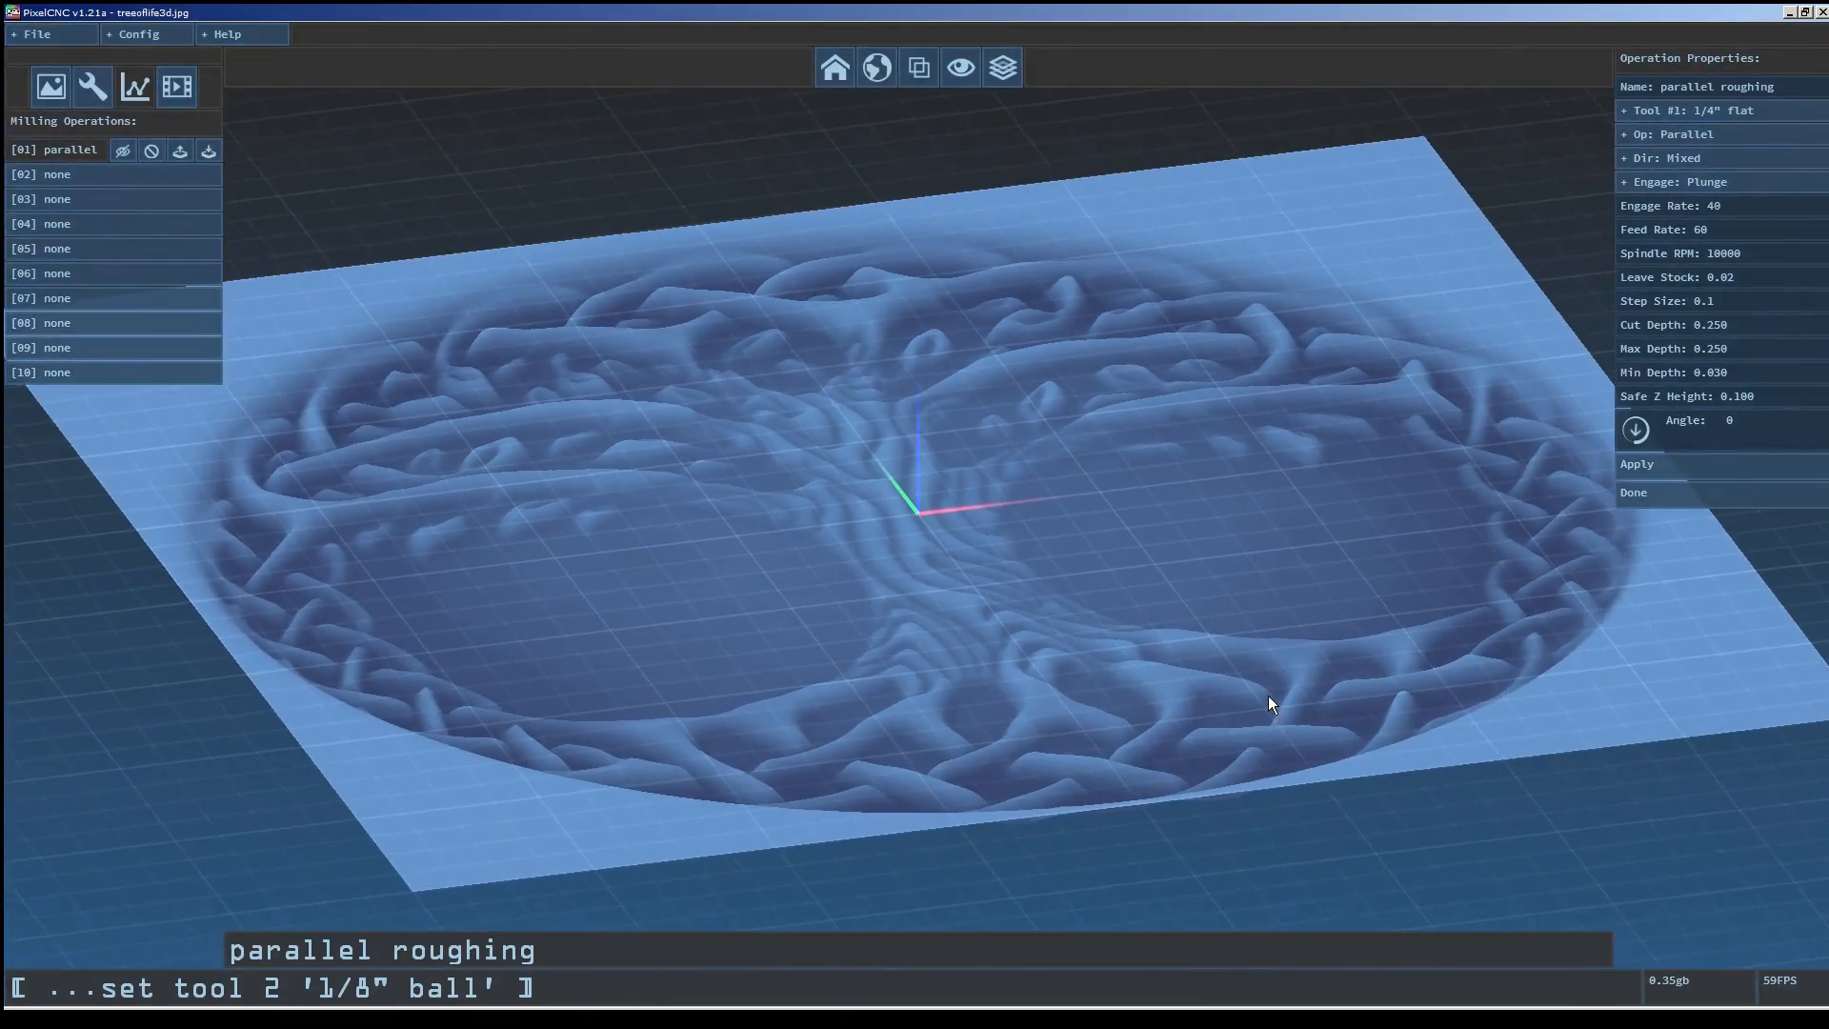
{"action": "mouse_move", "coordinate": [1275, 583]}
{"action": "left_mouse_down"}
{"action": "mouse_move", "coordinate": [1274, 673]}
{"action": "mouse_move", "coordinate": [1286, 602]}
{"action": "left_mouse_up"}
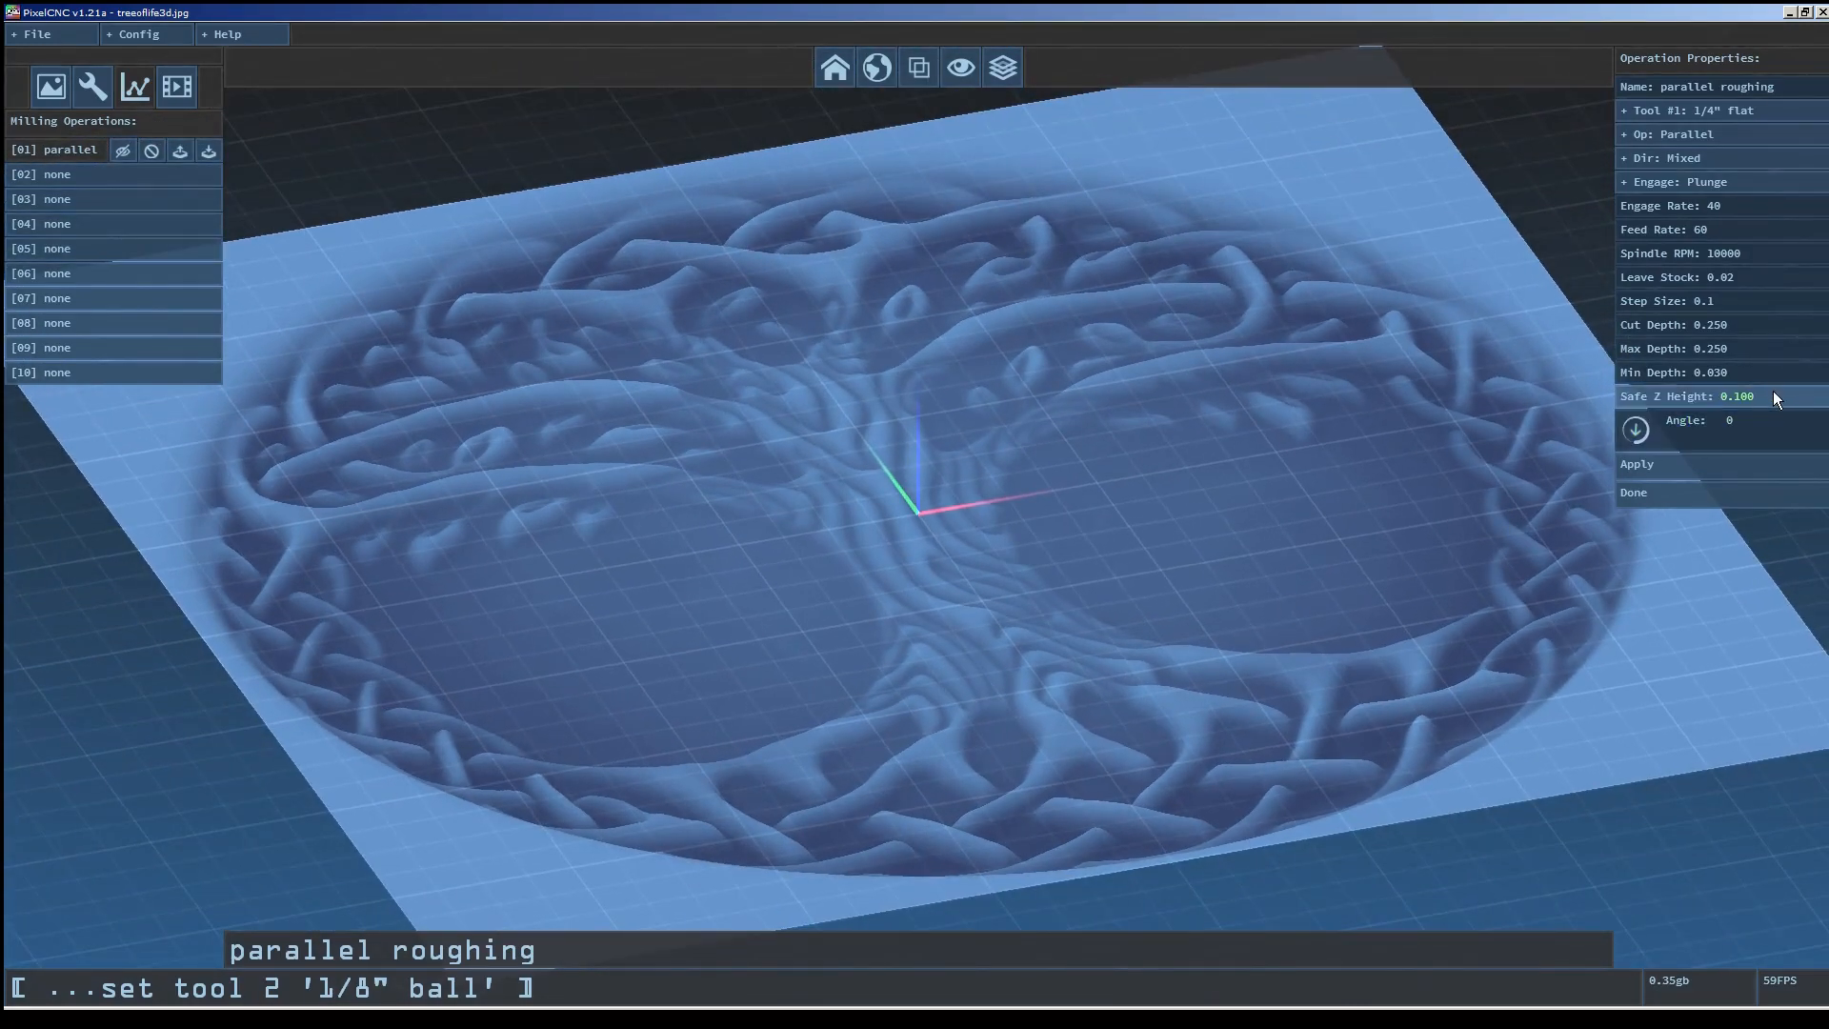
{"action": "mouse_move", "coordinate": [1774, 393]}
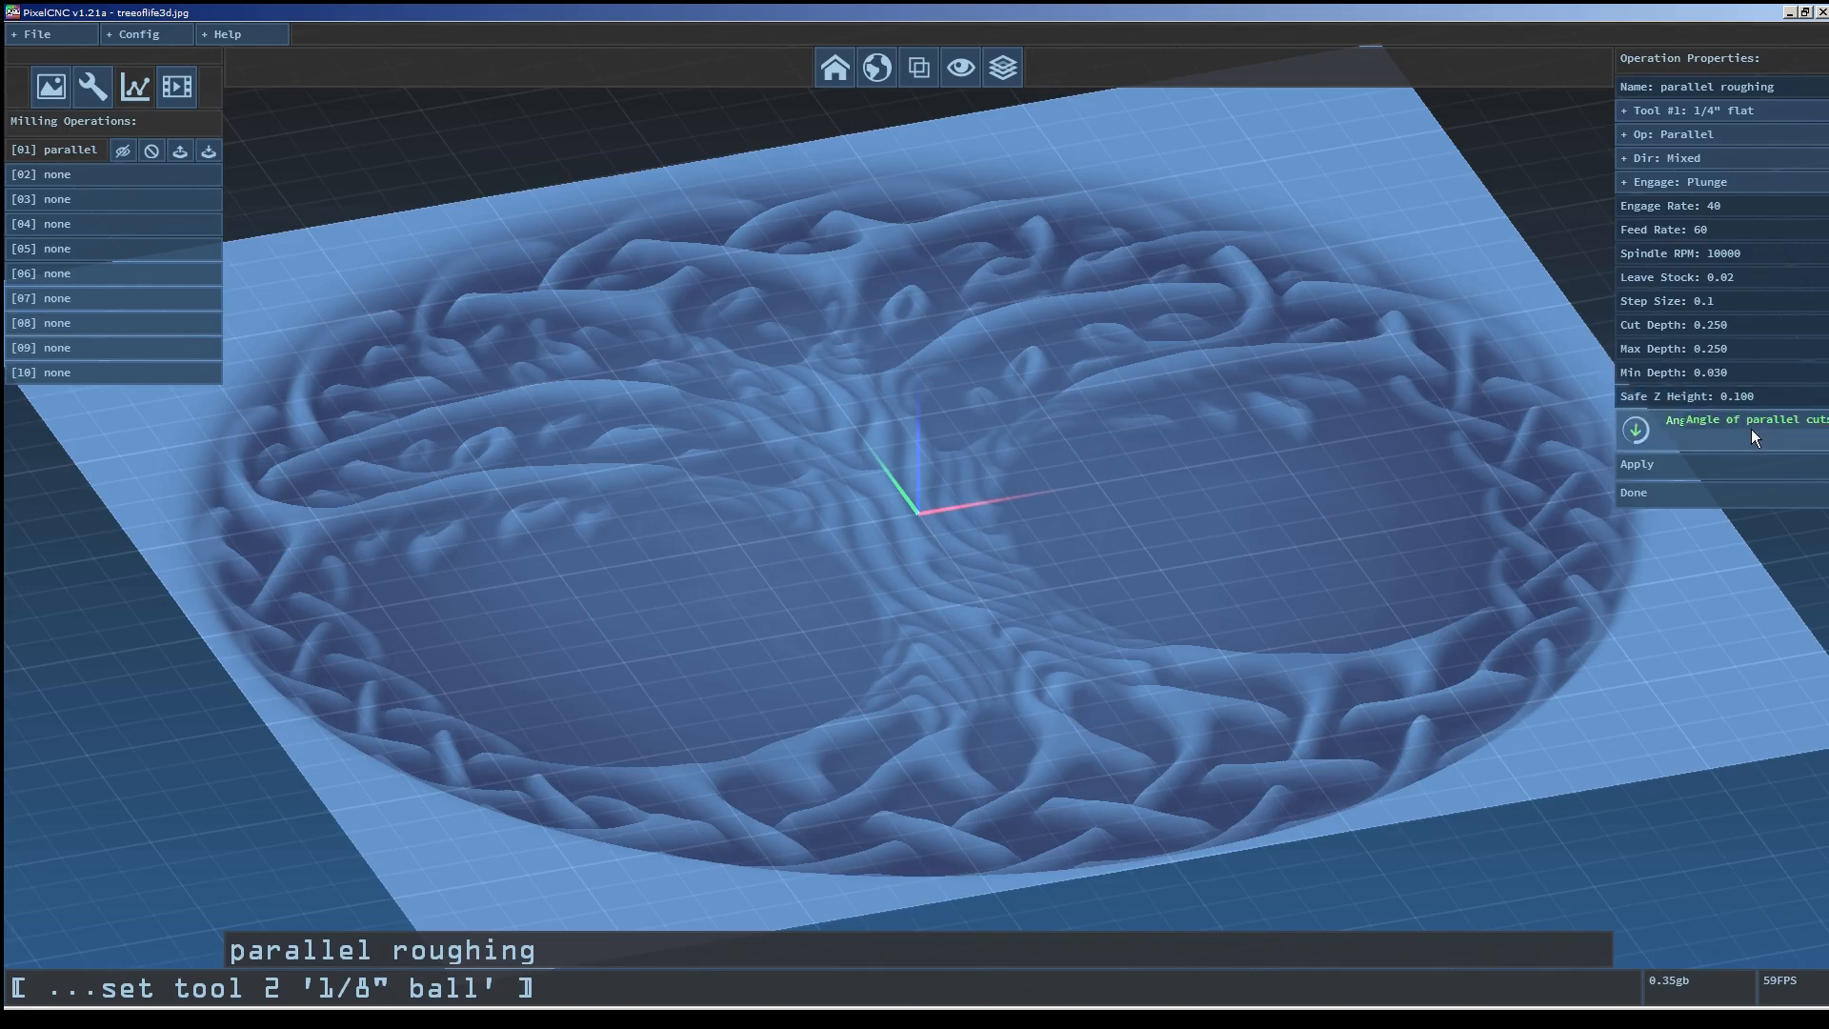
{"action": "left_click_drag", "start_coordinate": [1696, 444], "coordinate": [1696, 250]}
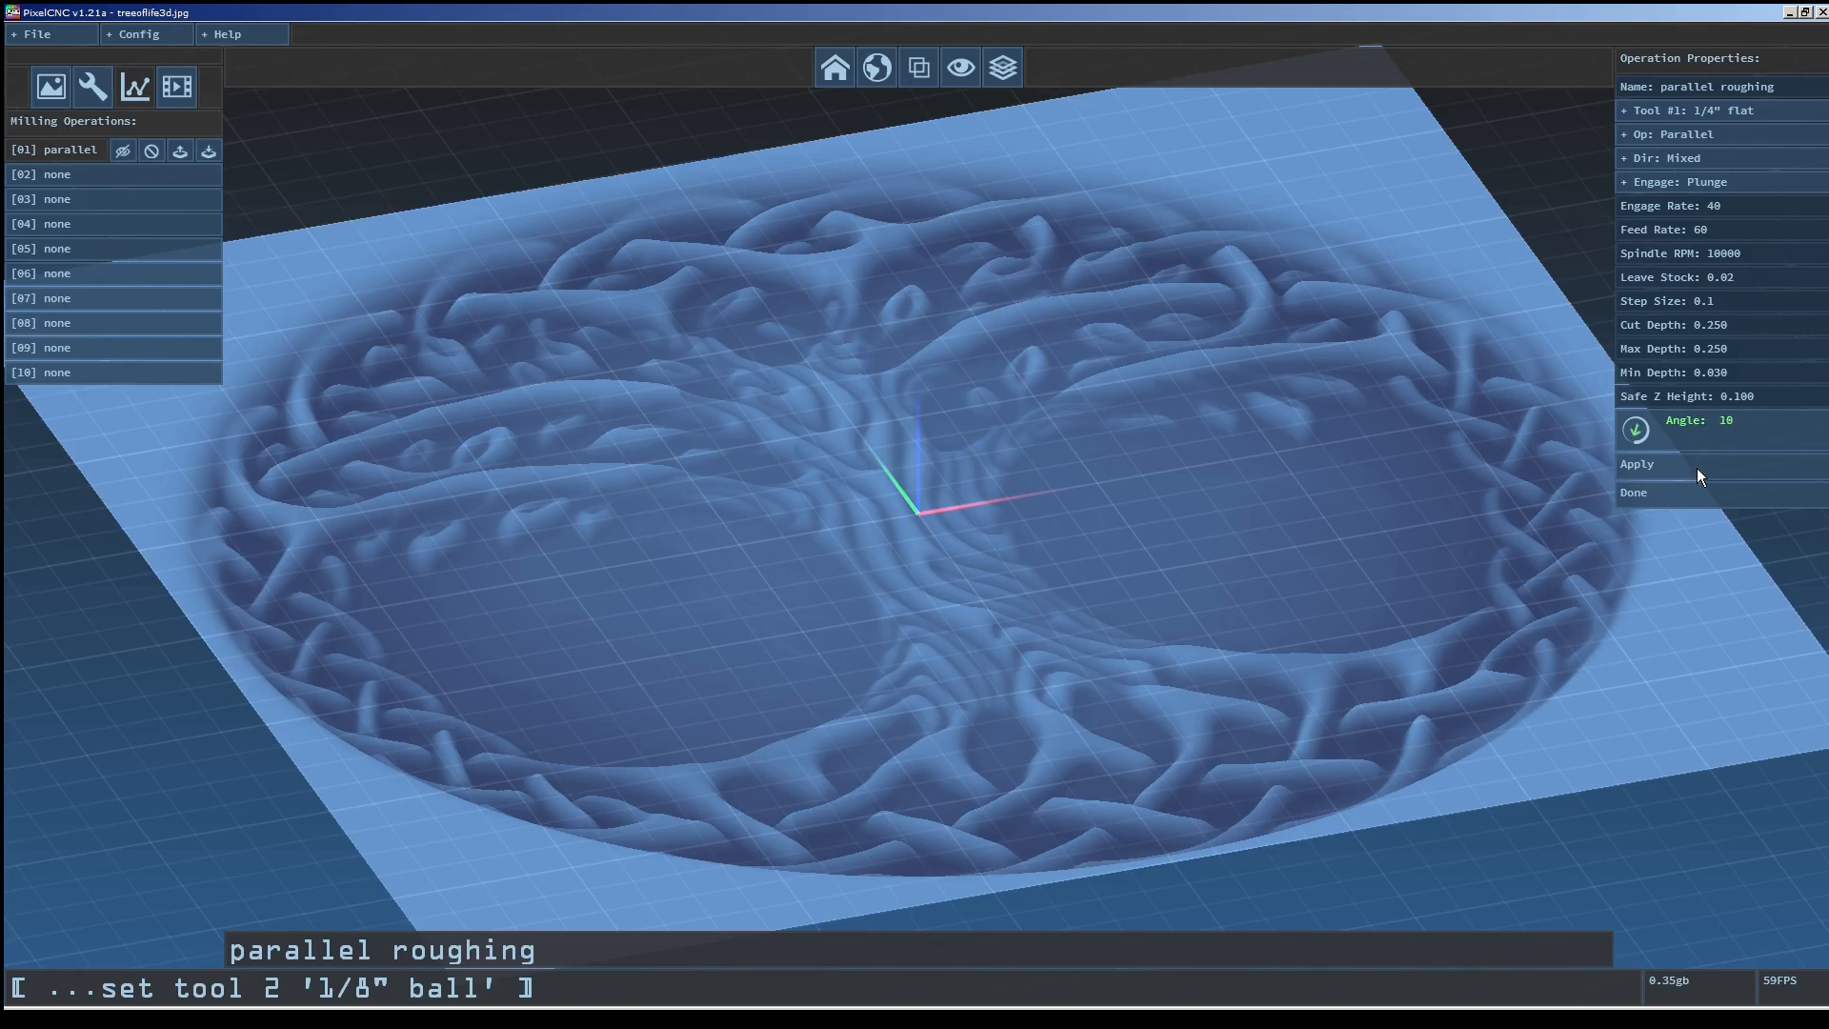
{"action": "left_click_drag", "start_coordinate": [1696, 471], "coordinate": [1689, 354]}
{"action": "left_click_drag", "start_coordinate": [1675, 452], "coordinate": [1673, 315]}
{"action": "left_click_drag", "start_coordinate": [1666, 438], "coordinate": [1679, 432]}
{"action": "mouse_move", "coordinate": [1695, 431]}
{"action": "left_mouse_down"}
{"action": "mouse_move", "coordinate": [1695, 257]}
{"action": "mouse_move", "coordinate": [1692, 512]}
{"action": "mouse_move", "coordinate": [1692, 328]}
{"action": "mouse_move", "coordinate": [1688, 444]}
{"action": "left_mouse_up"}
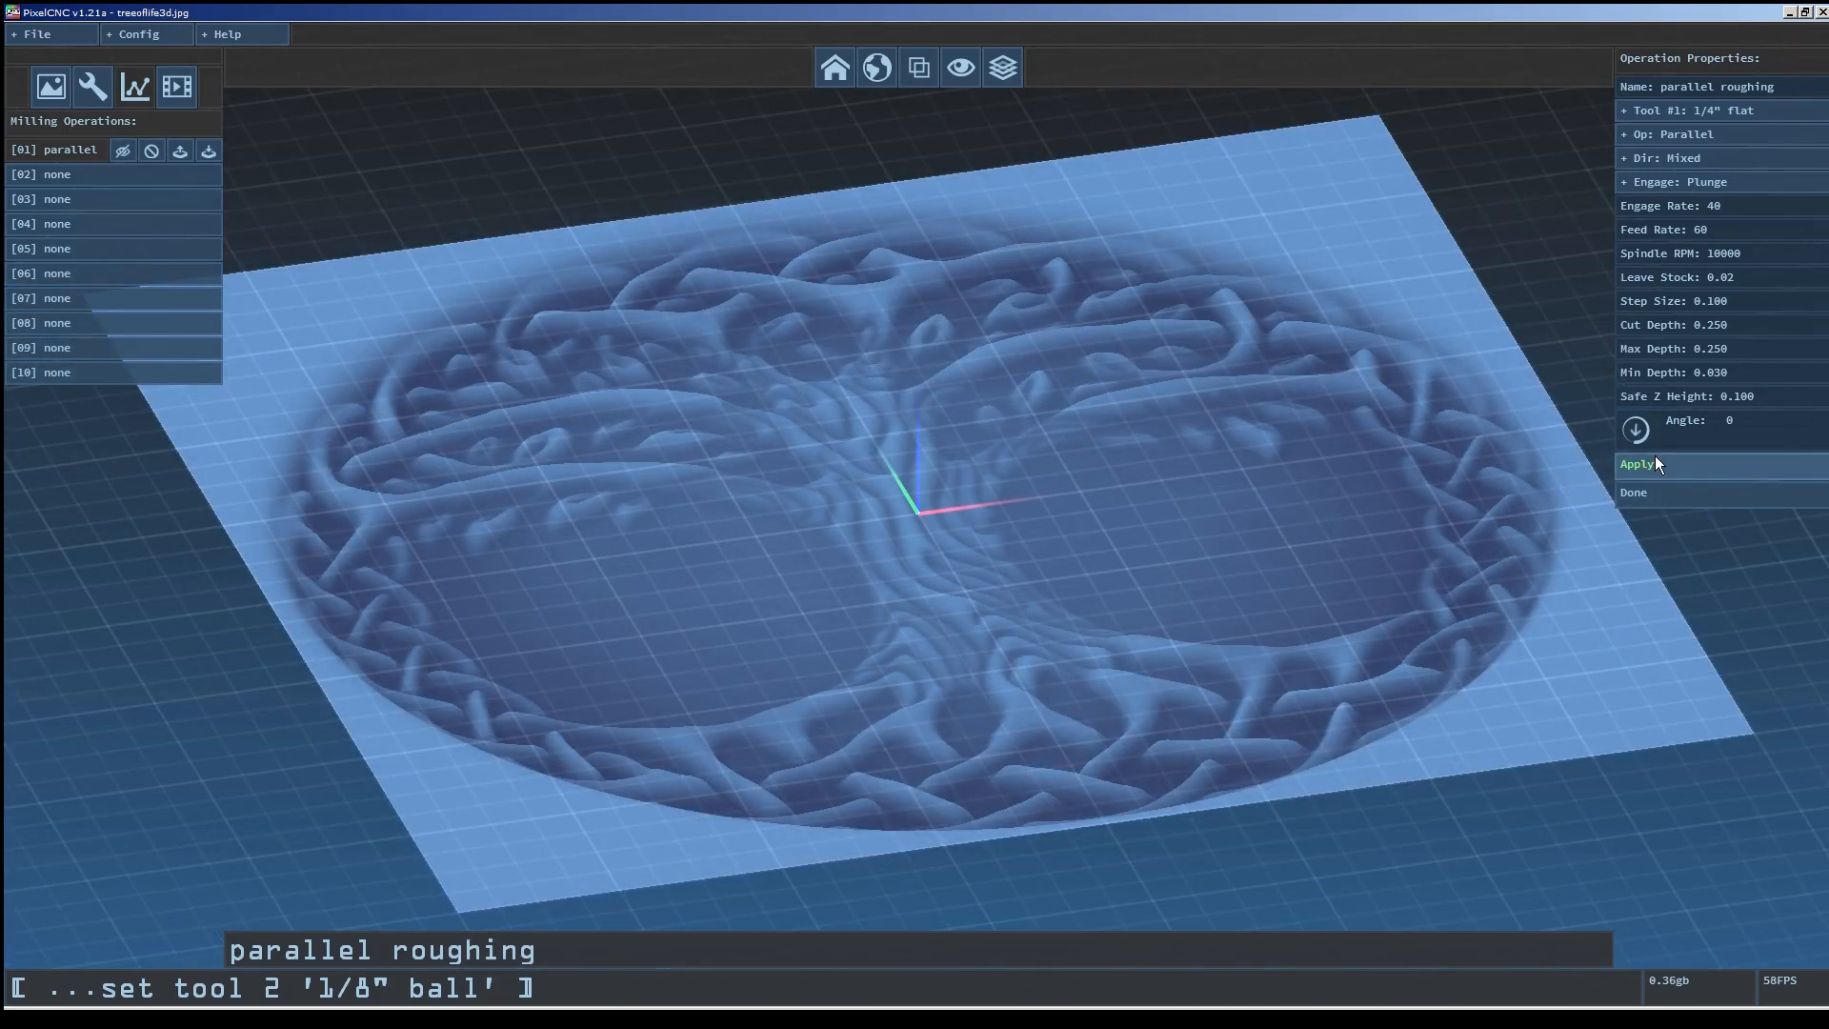
Apply the parallel roughing operation to generate its toolpath and inspect it over the relief.
{"action": "left_click", "coordinate": [1656, 461]}
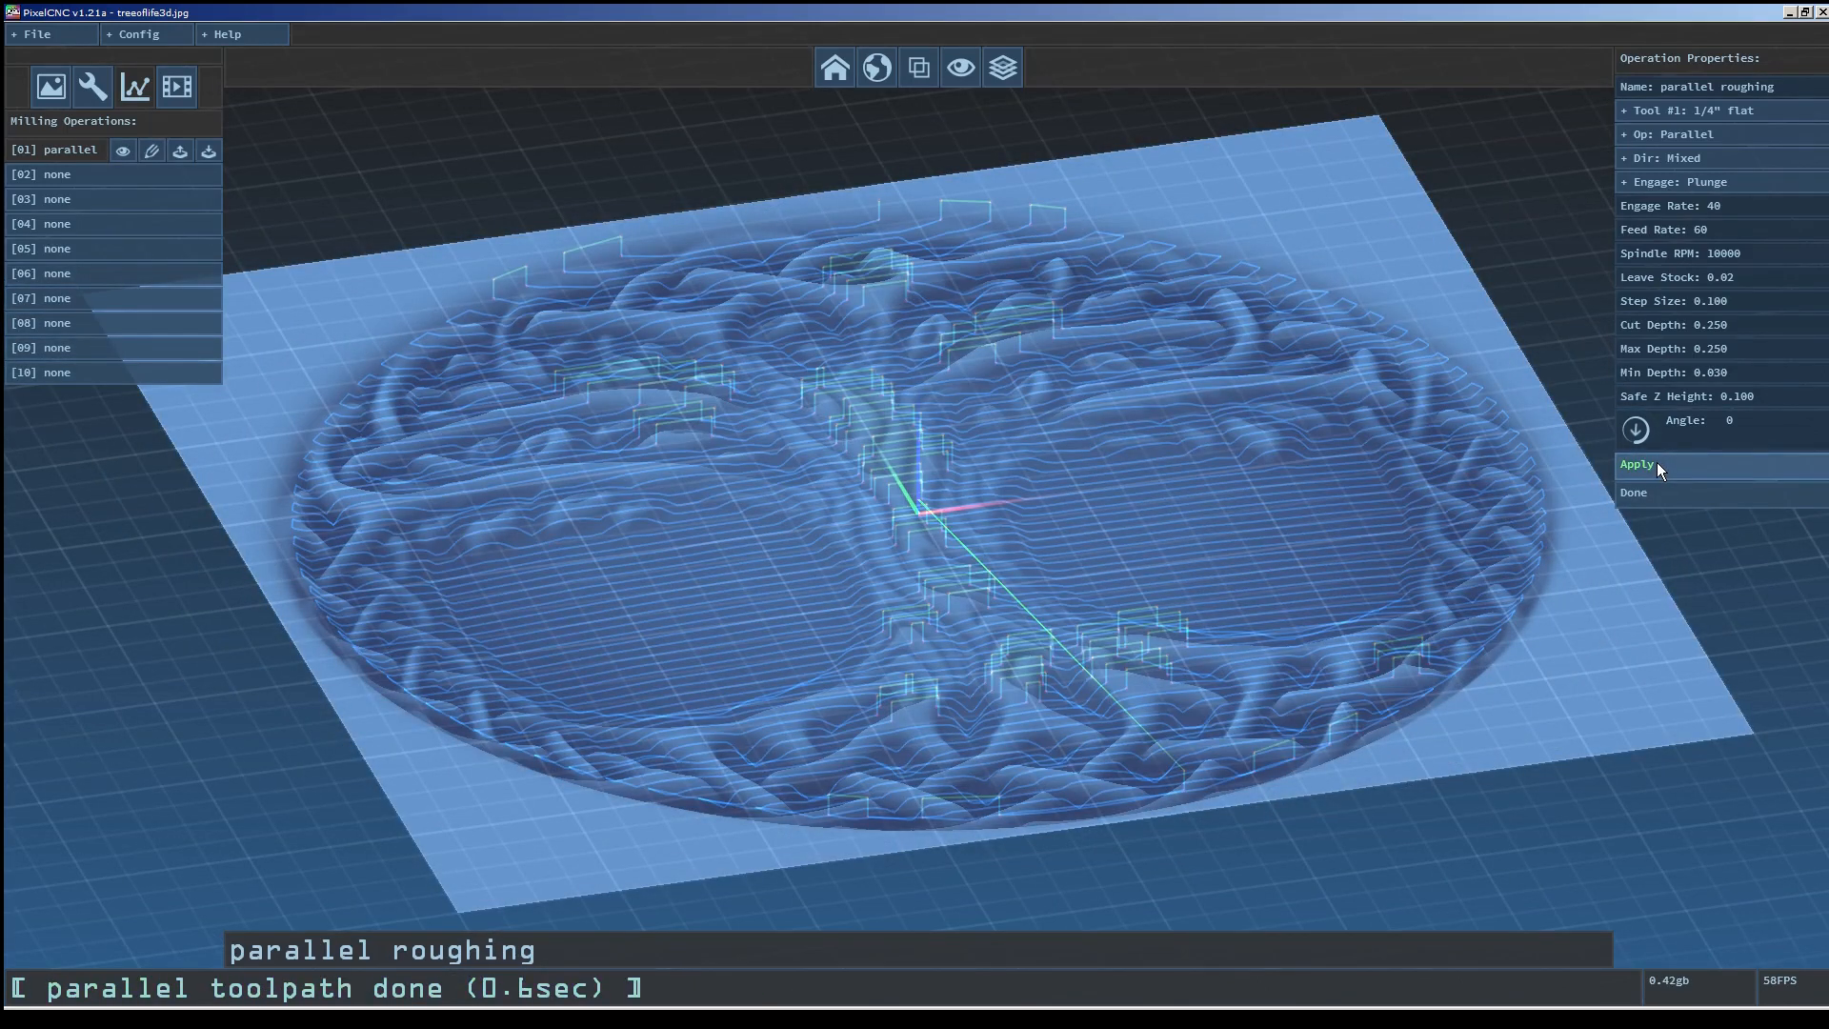
{"action": "left_click_drag", "start_coordinate": [1296, 522], "coordinate": [946, 603]}
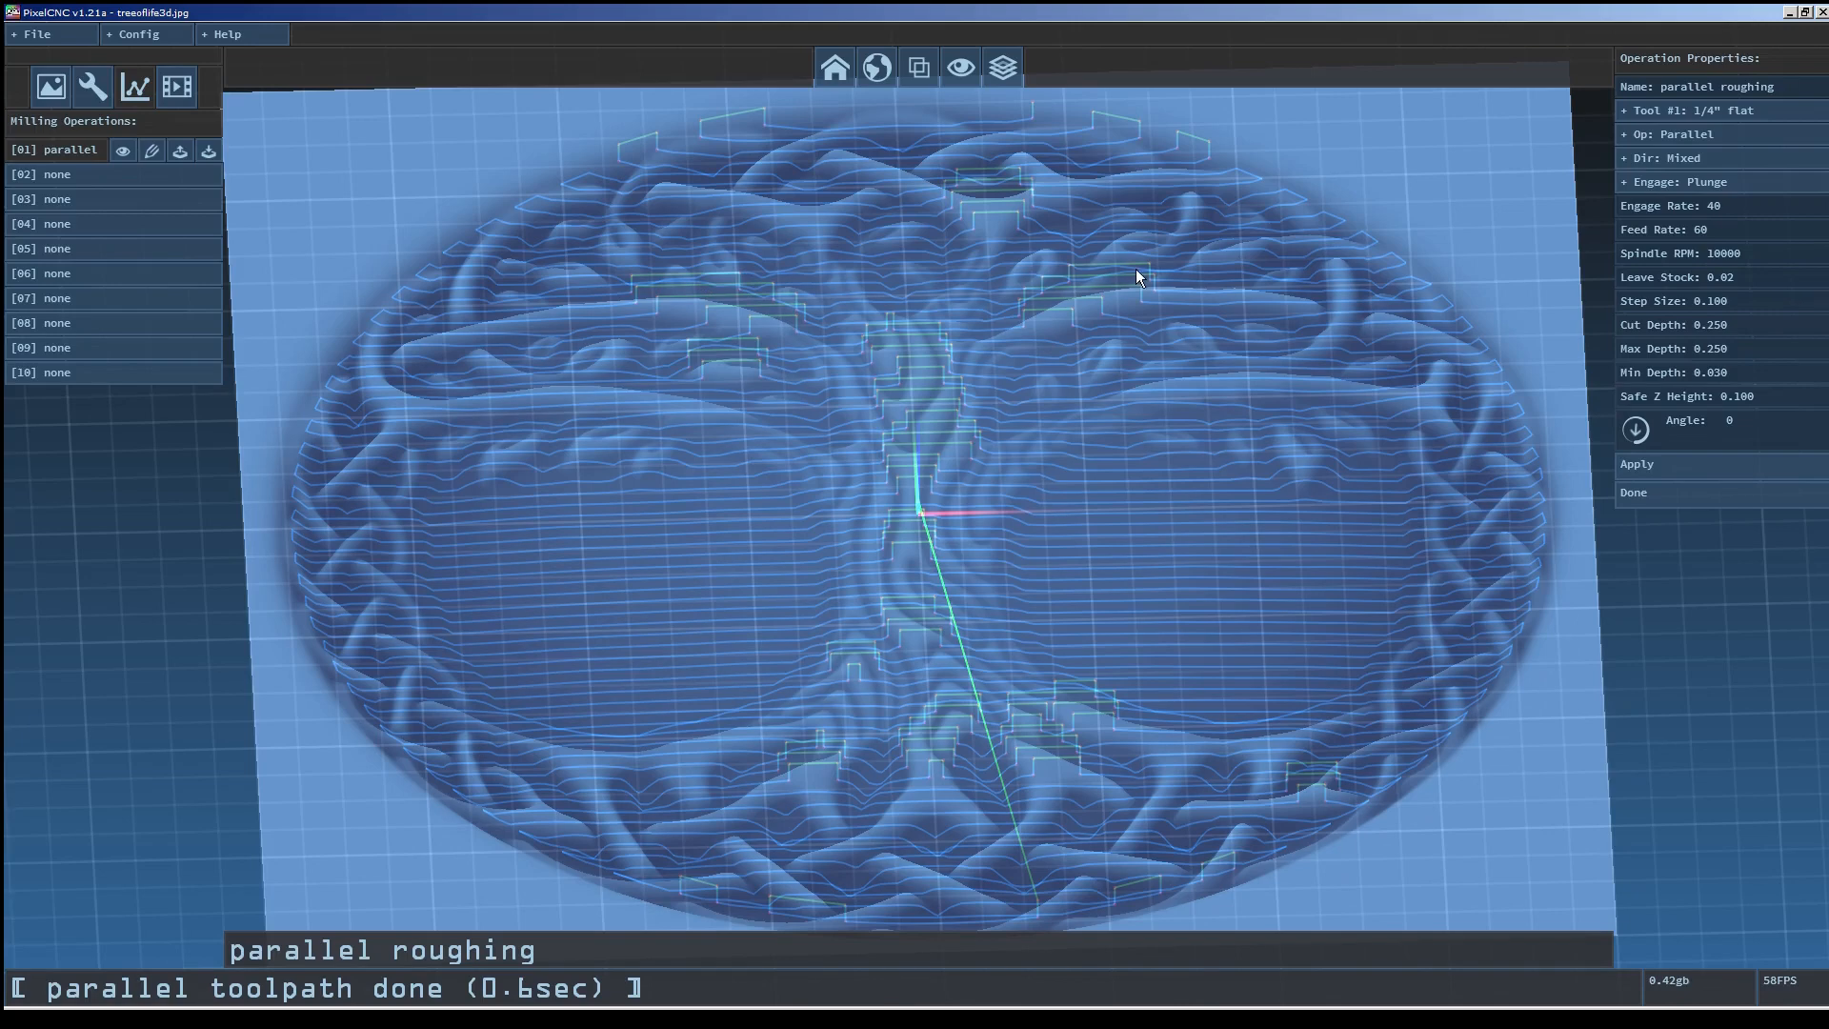
{"action": "left_click_drag", "start_coordinate": [1155, 632], "coordinate": [1206, 612]}
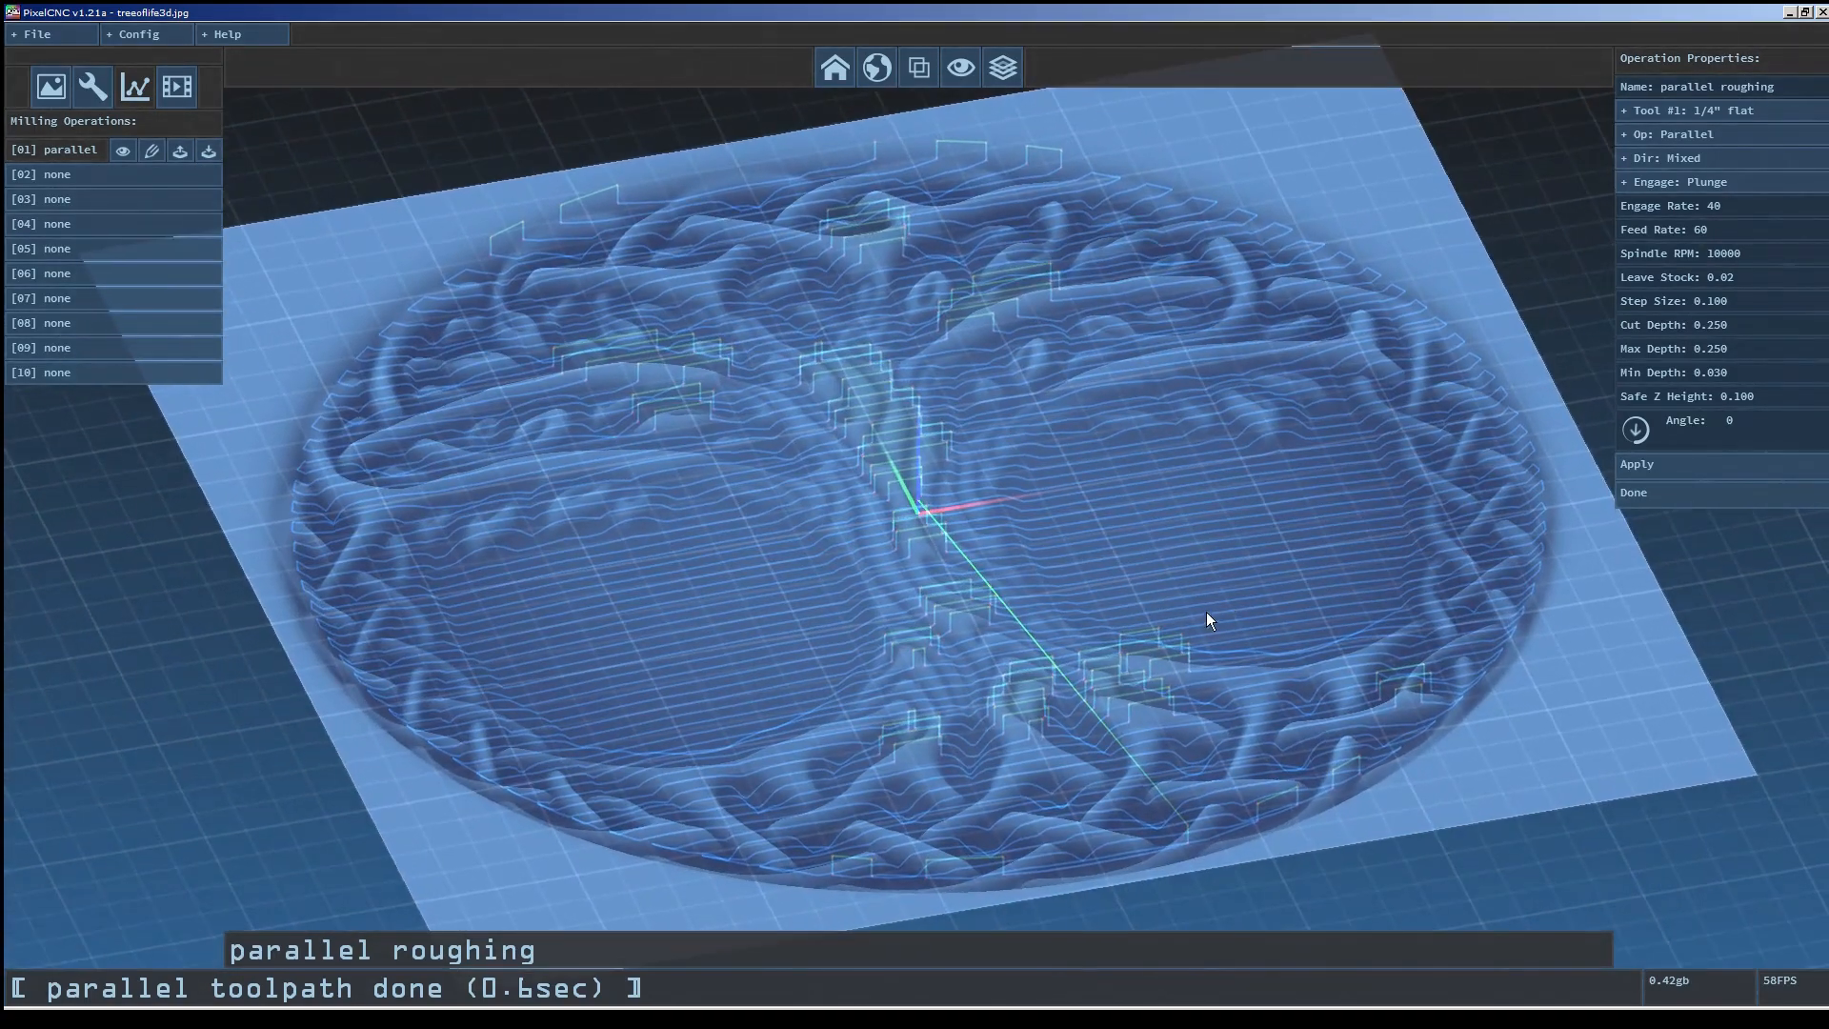
{"action": "scroll", "coordinate": [936, 716], "scroll_direction": "up", "scroll_amount": 3}
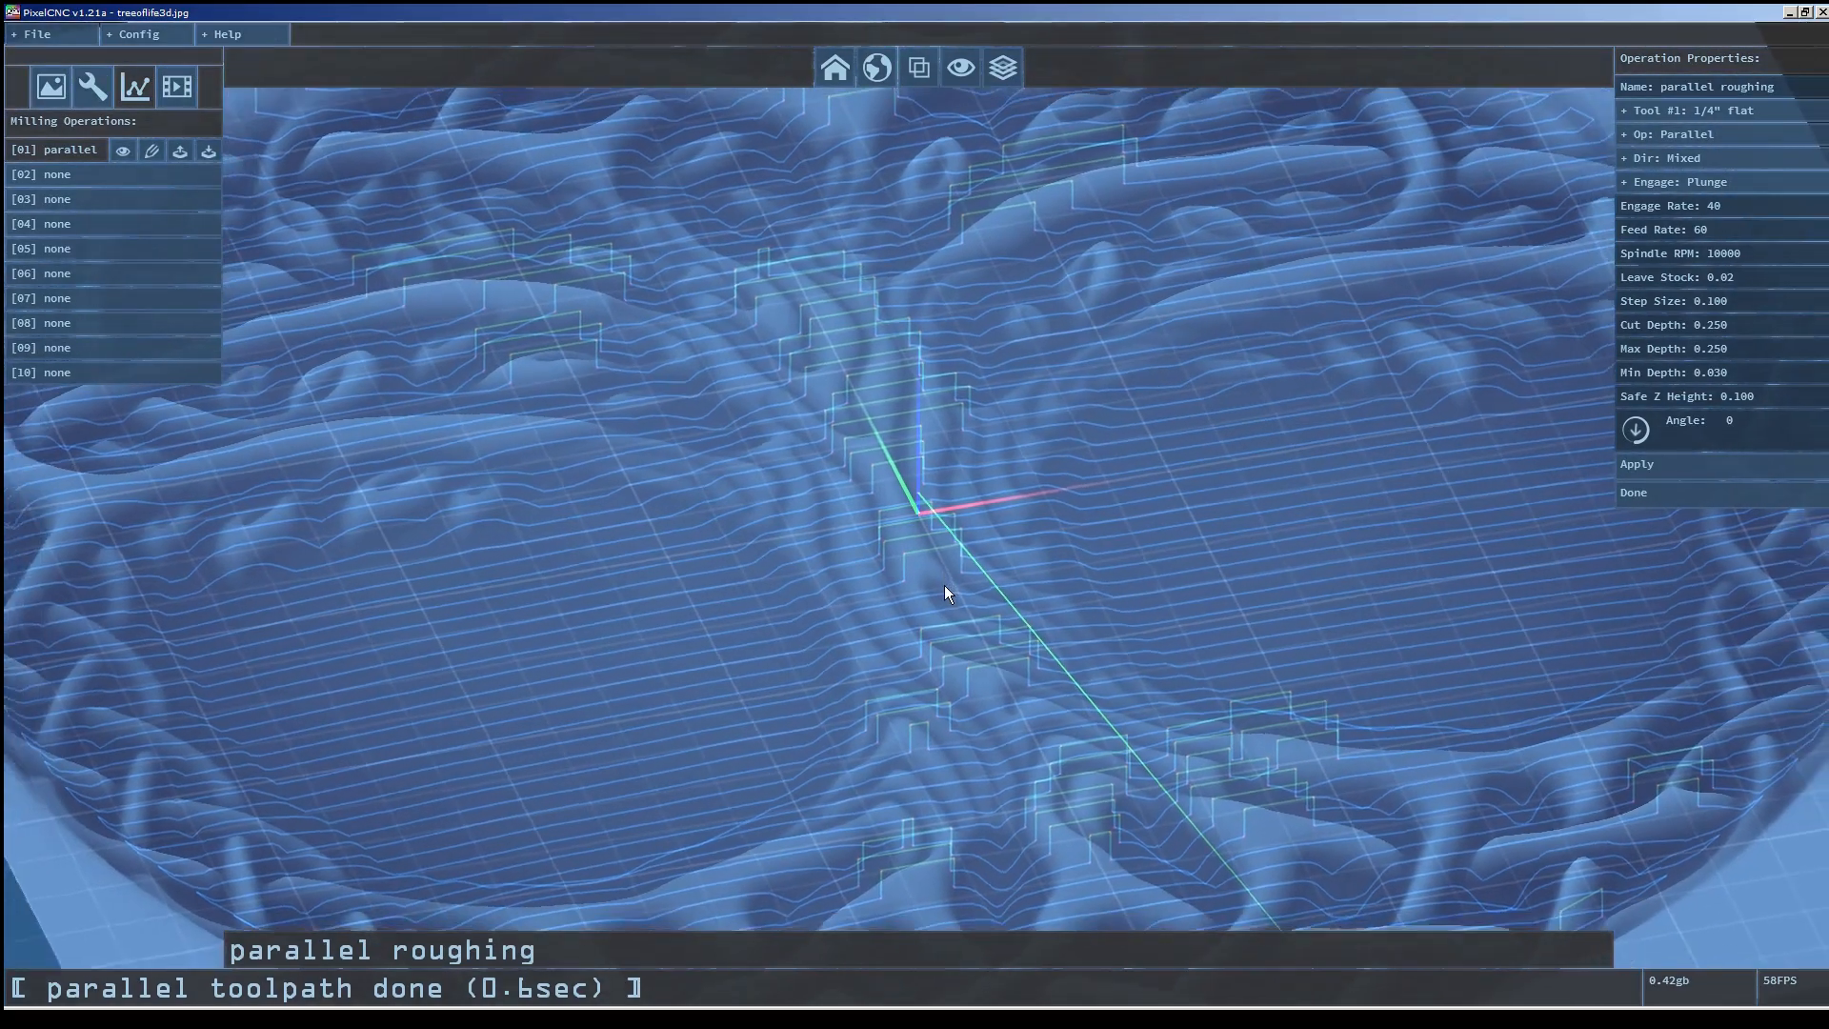
{"action": "scroll", "coordinate": [945, 585], "scroll_direction": "up", "scroll_amount": 2}
{"action": "scroll", "coordinate": [872, 610], "scroll_direction": "down", "scroll_amount": 5}
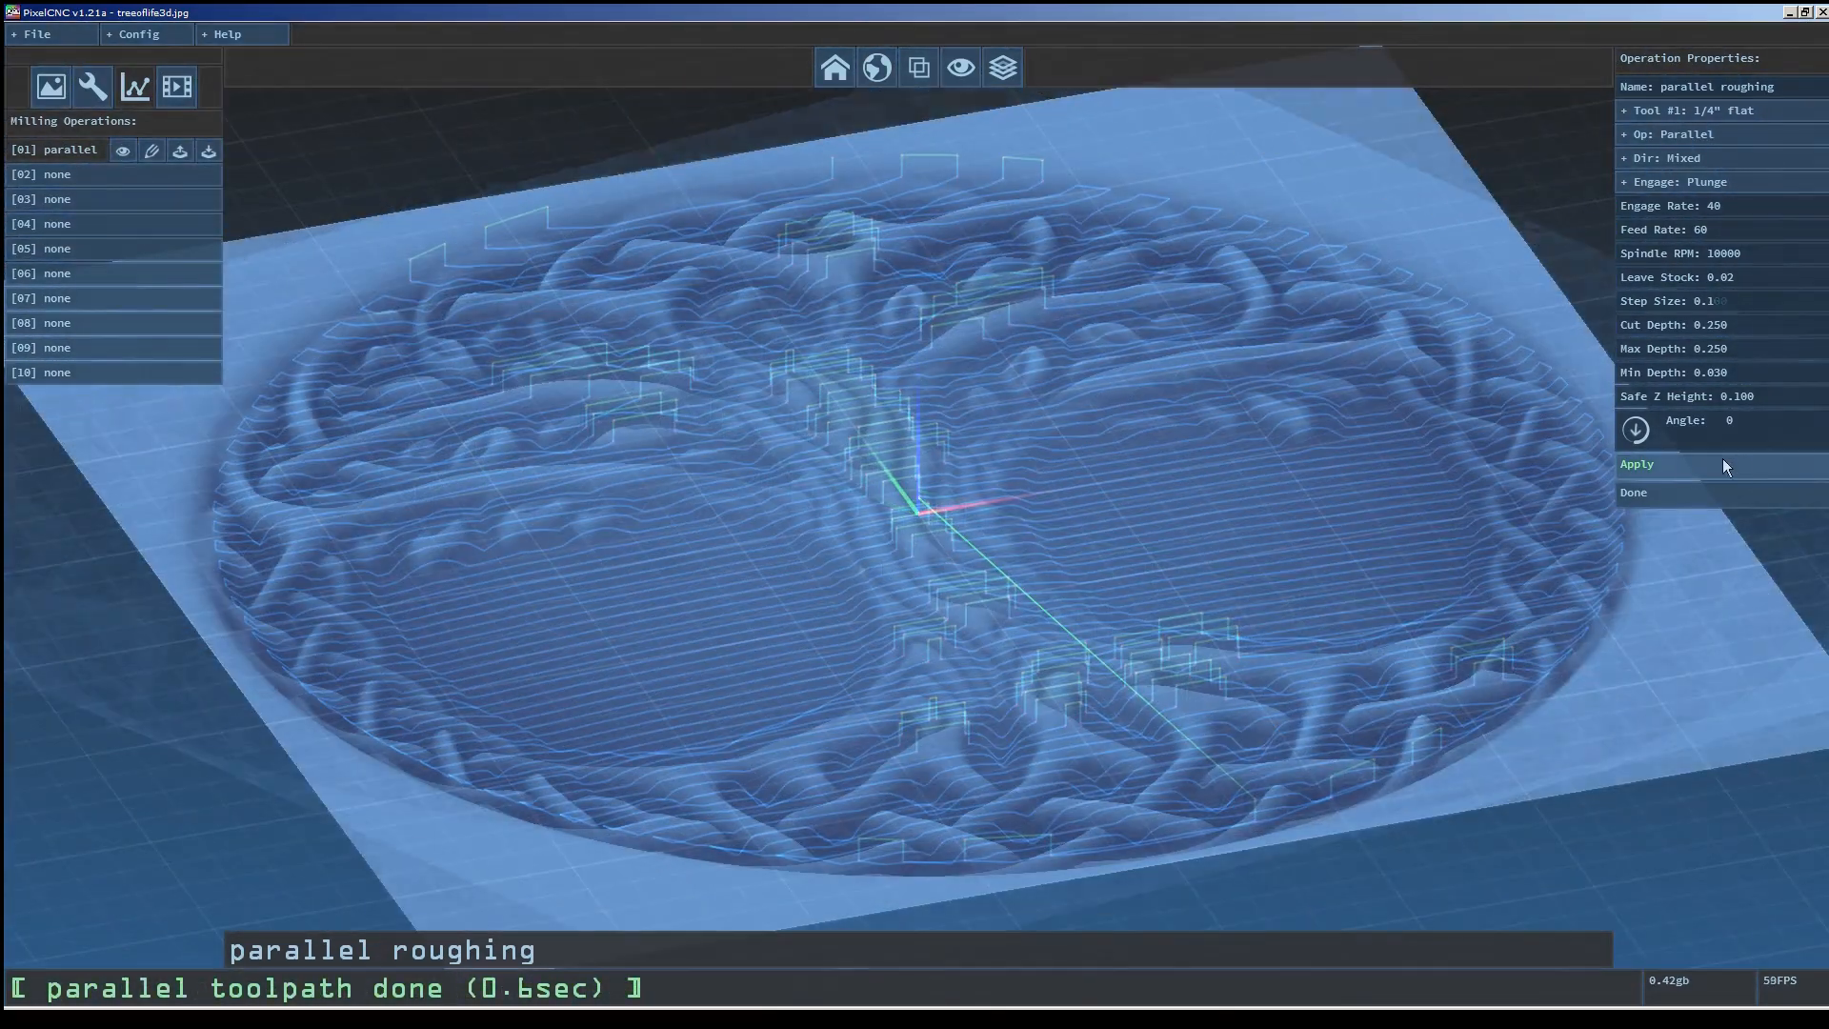
{"action": "left_click_drag", "start_coordinate": [1308, 385], "coordinate": [1239, 438]}
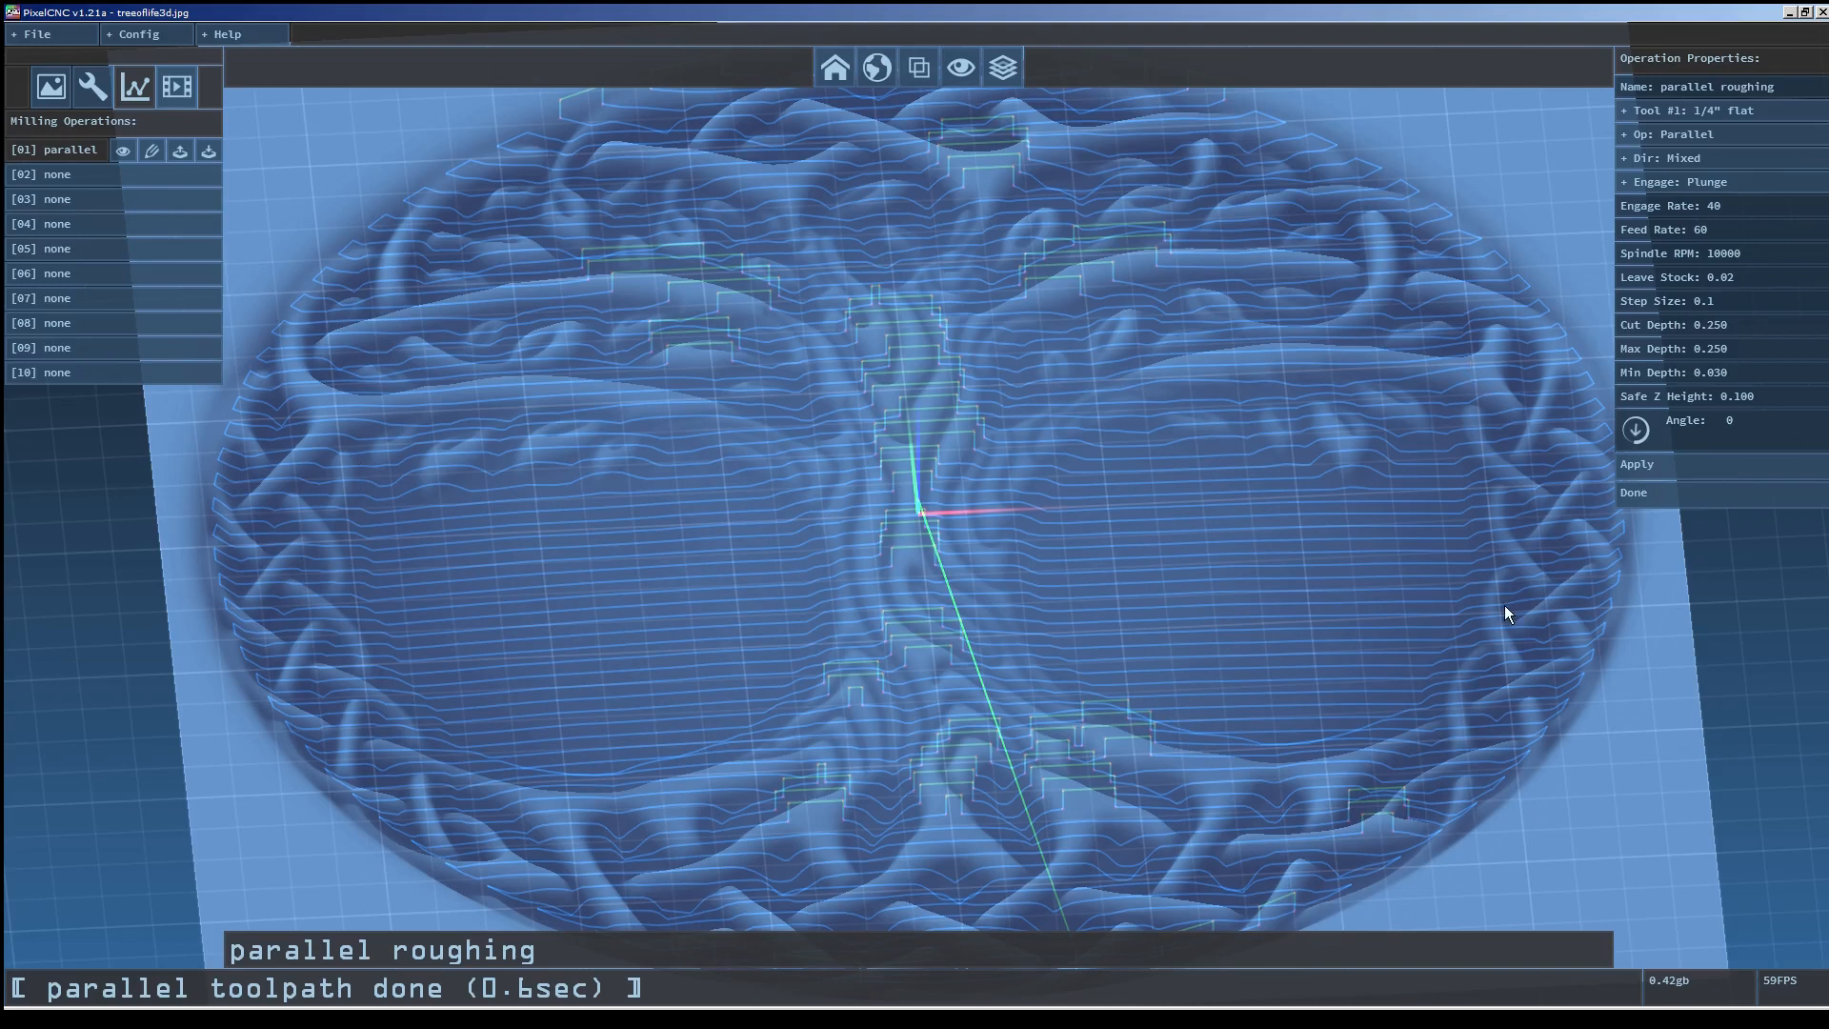
{"action": "left_click", "coordinate": [152, 36]}
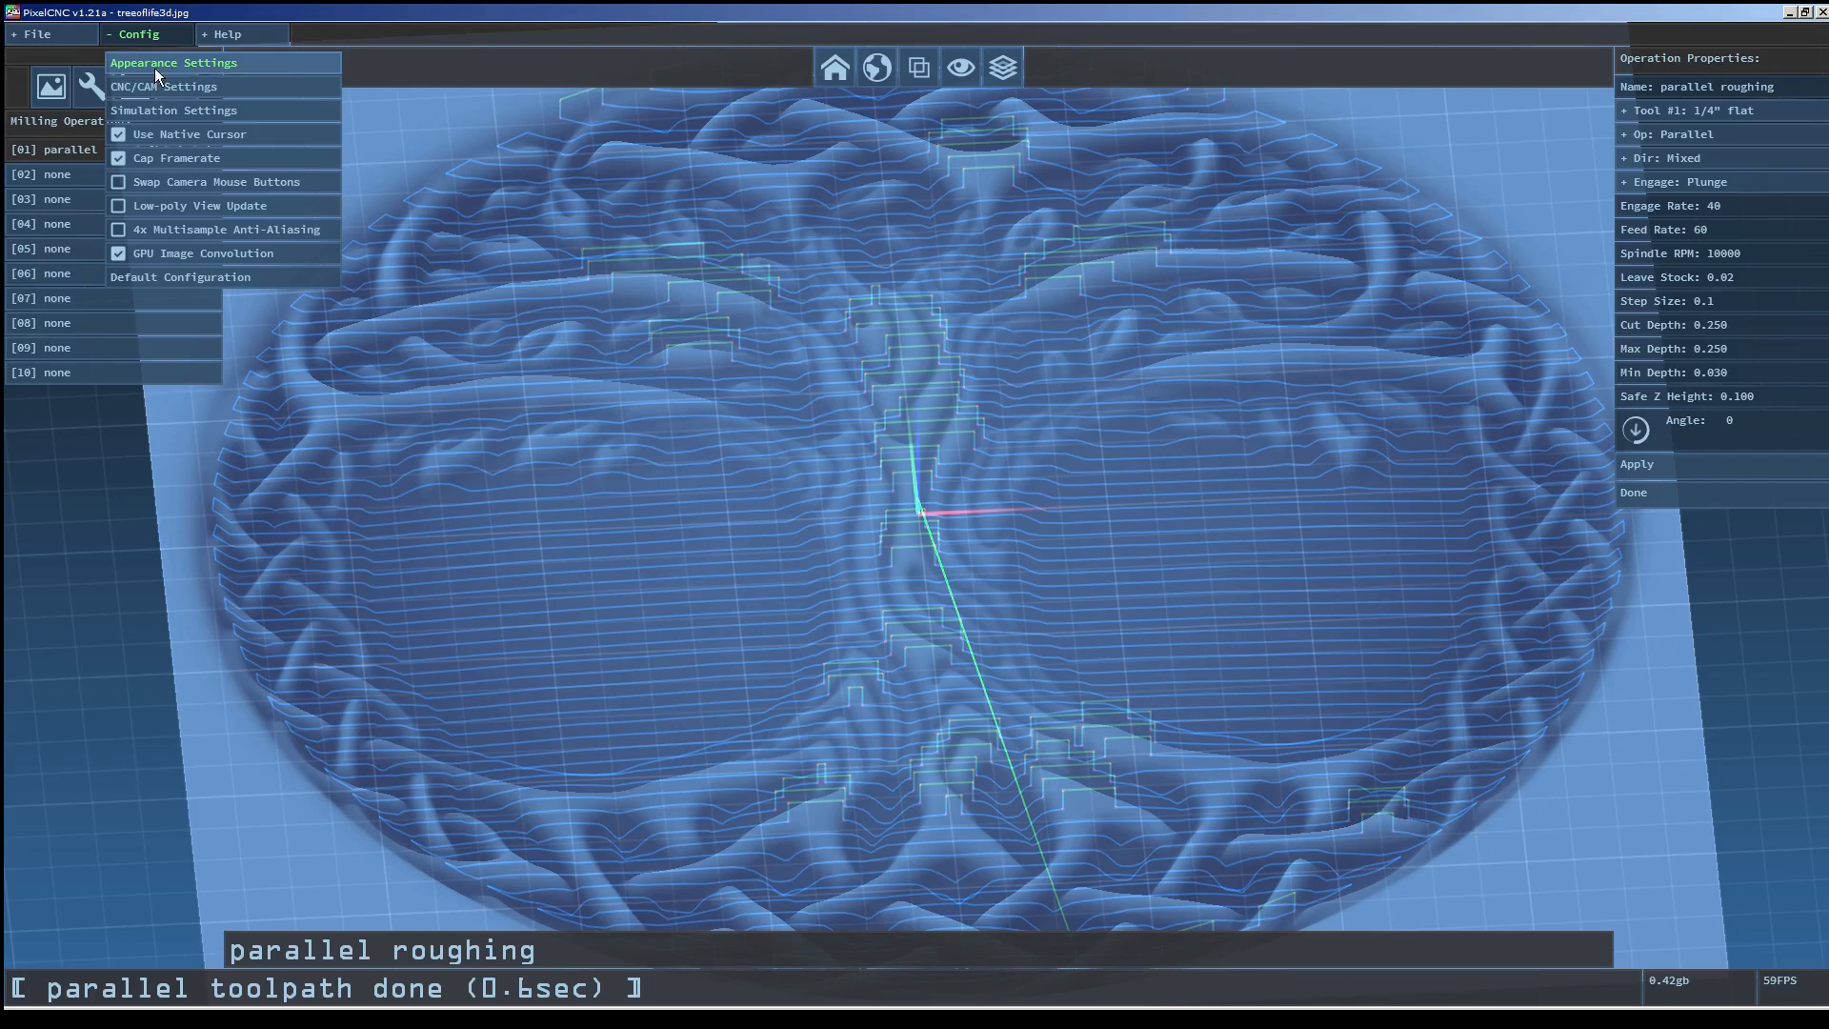
{"action": "left_click_drag", "start_coordinate": [965, 545], "coordinate": [1048, 508]}
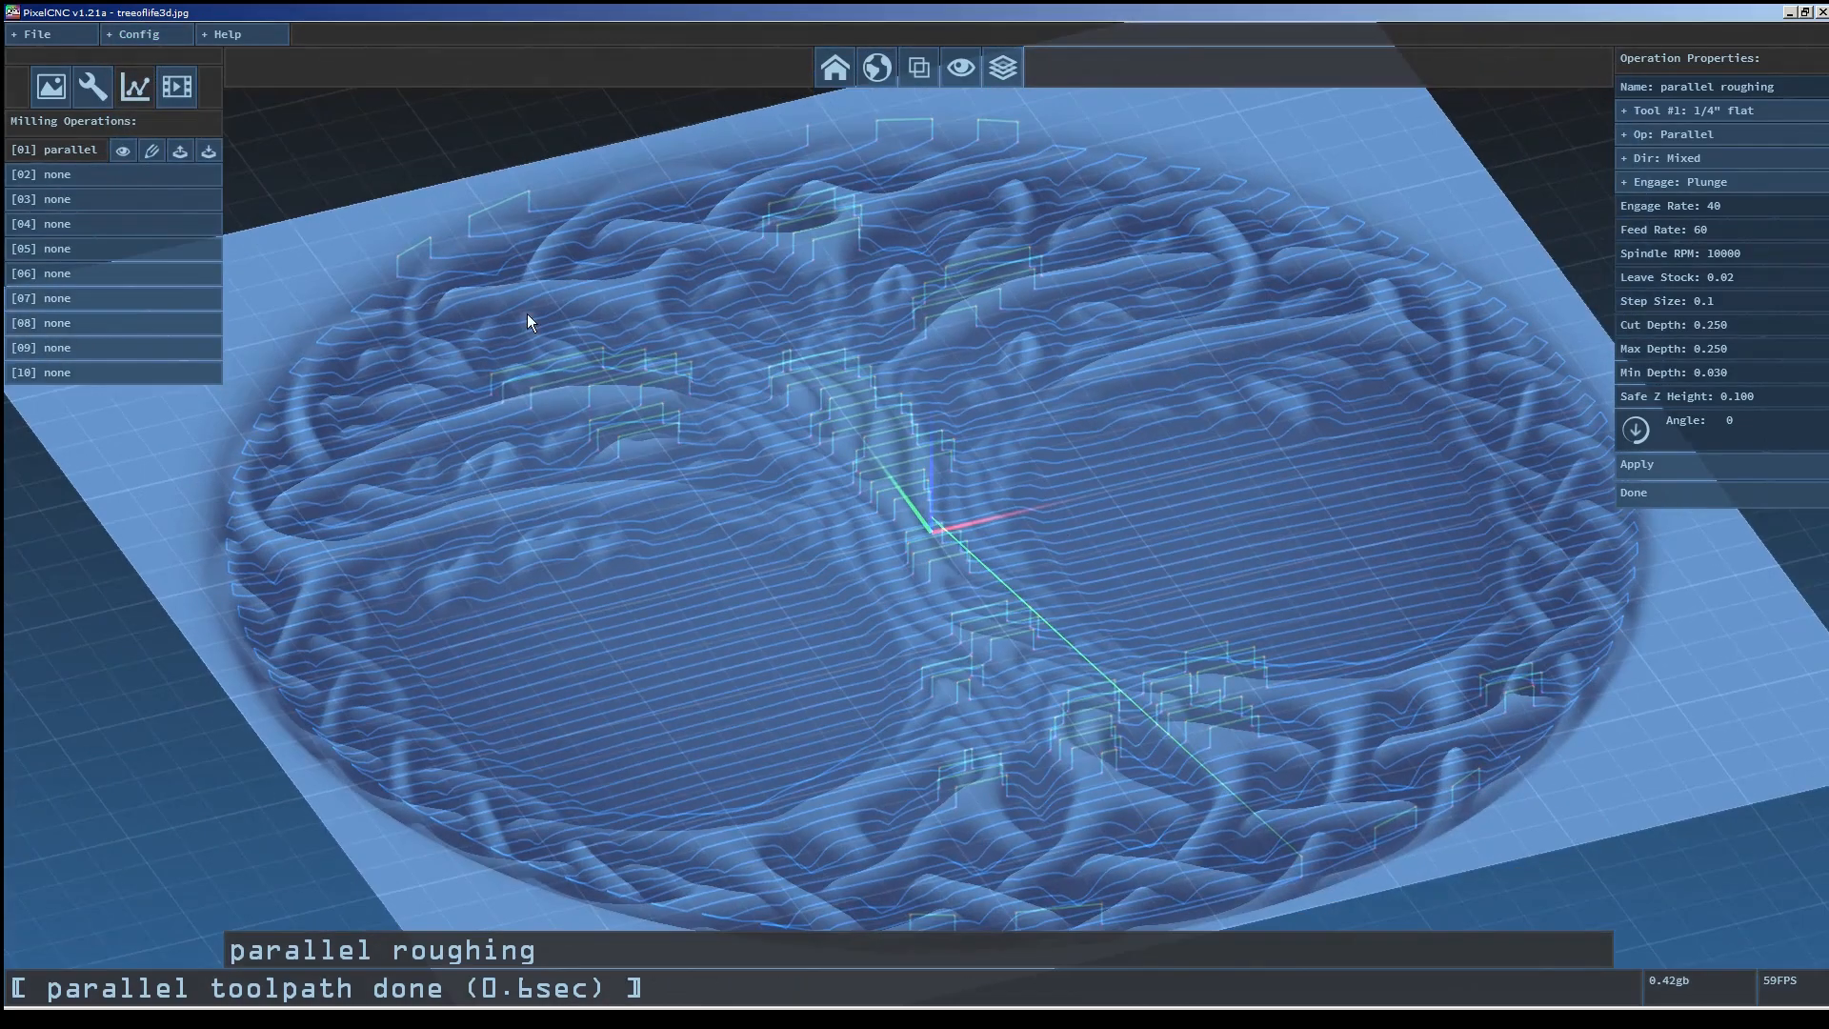
{"action": "left_click", "coordinate": [61, 37]}
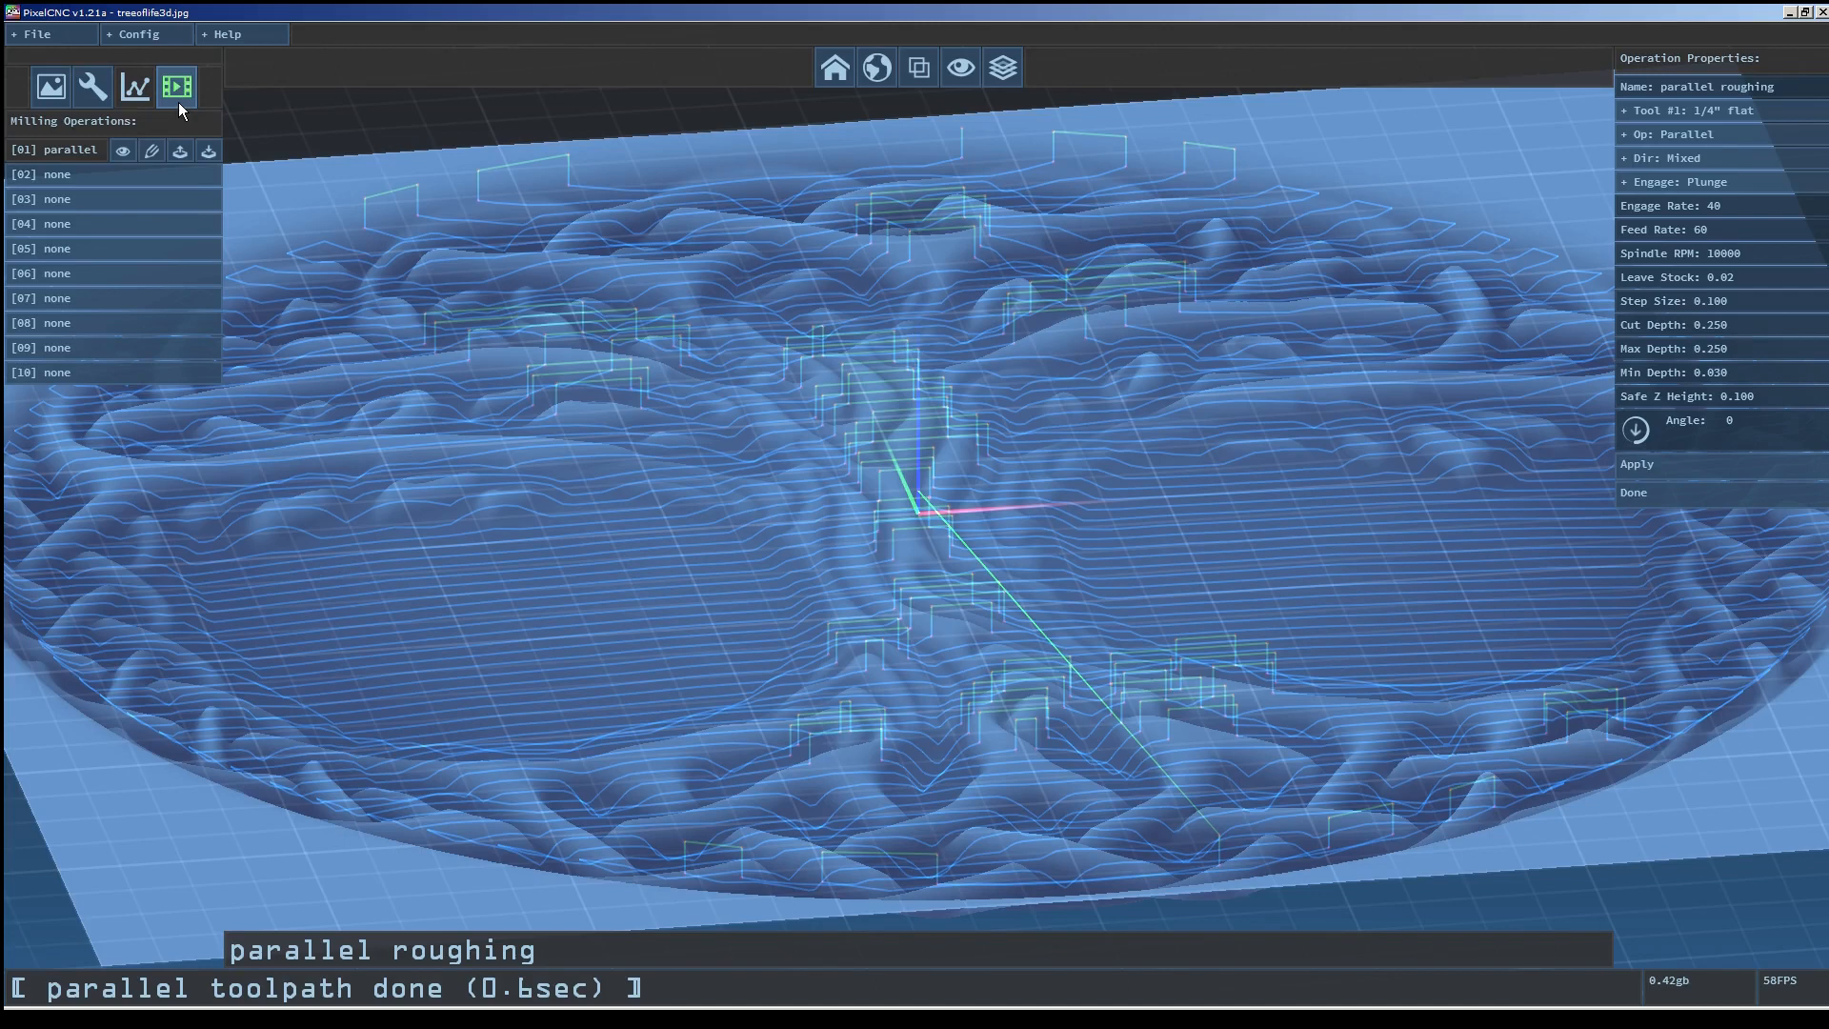
Switch to CNC simulation and run the parallel roughing simulation through to the end.
{"action": "left_click", "coordinate": [179, 101]}
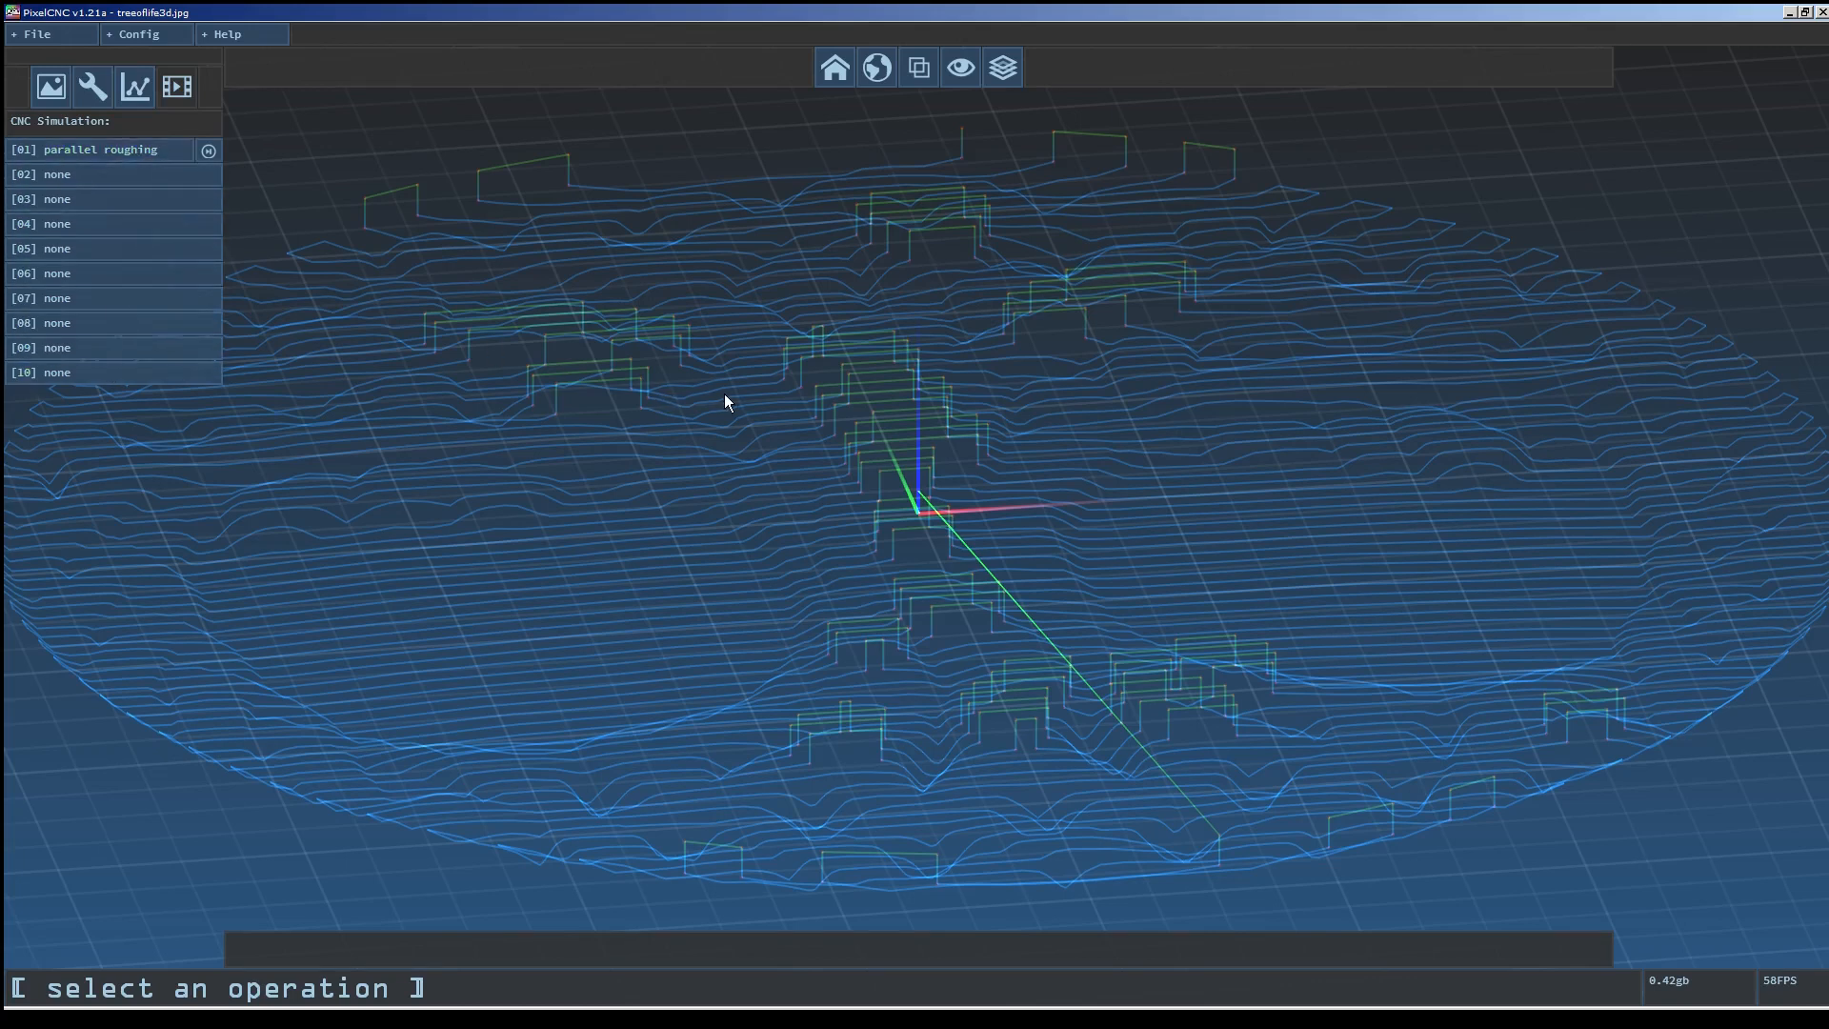
{"action": "scroll", "coordinate": [727, 396], "scroll_direction": "up", "scroll_amount": 5}
{"action": "scroll", "coordinate": [845, 495], "scroll_direction": "down", "scroll_amount": 5}
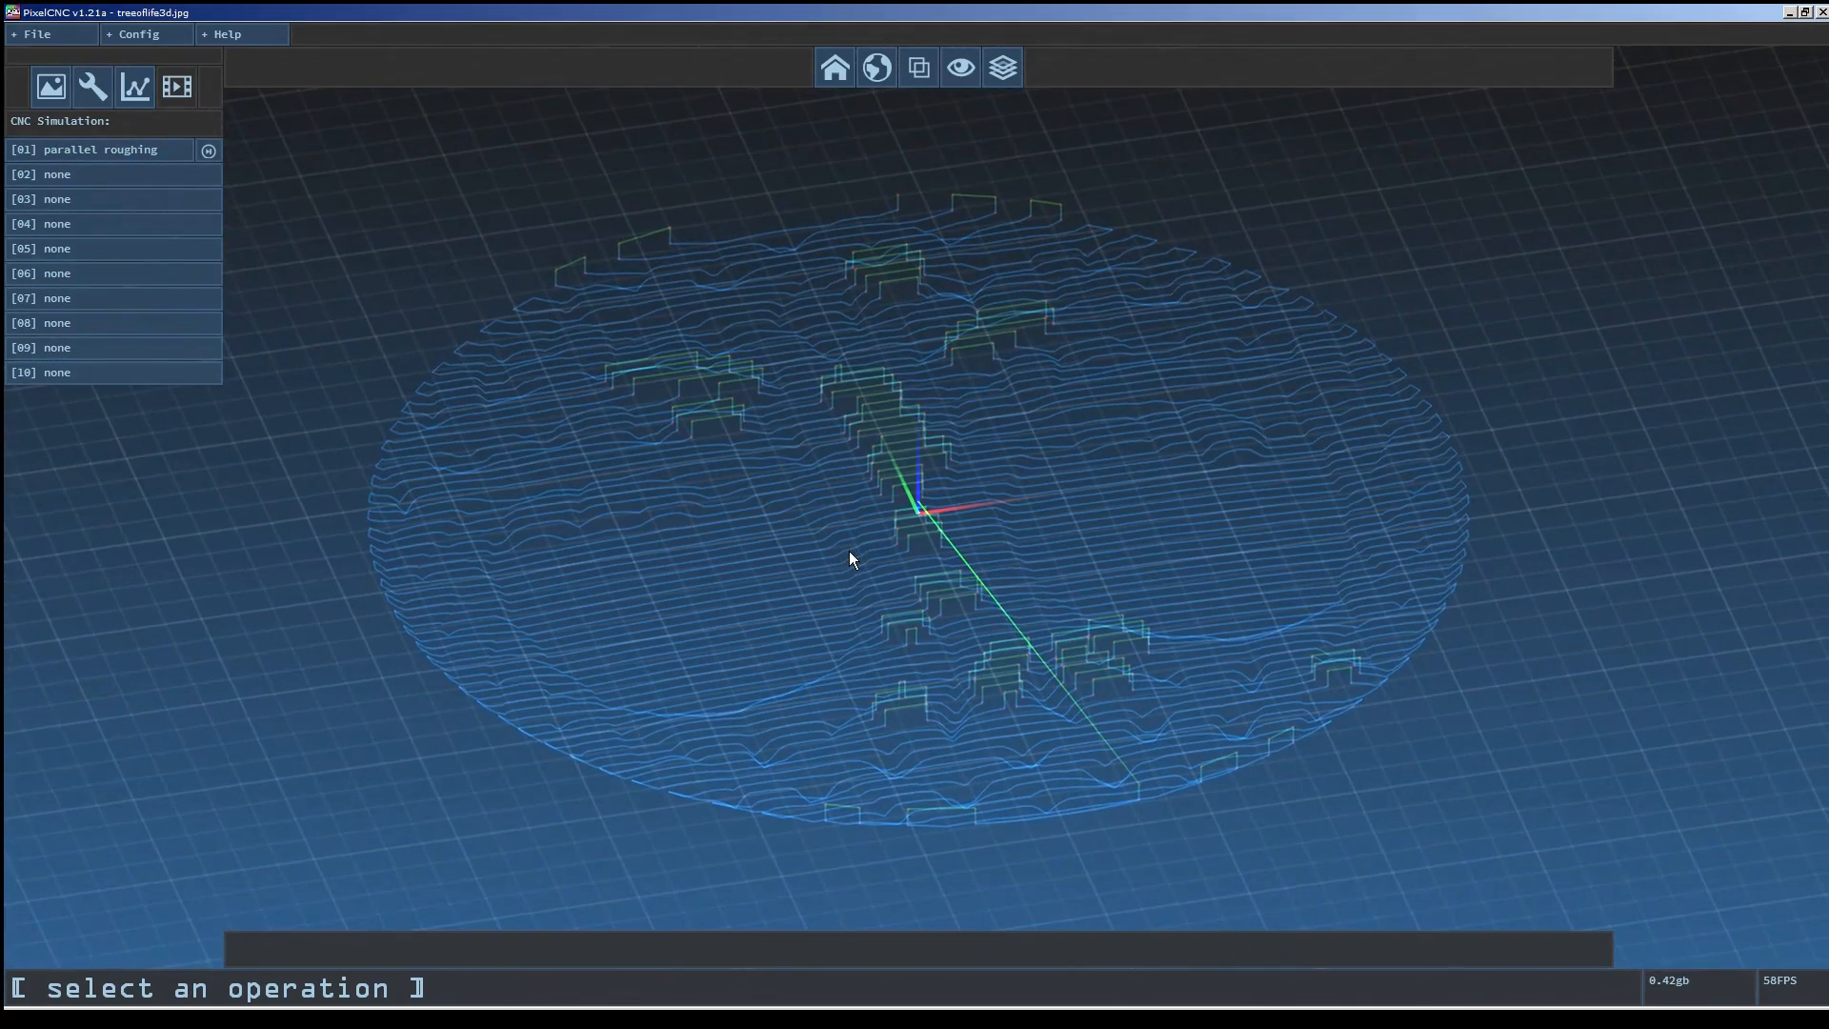
{"action": "mouse_move", "coordinate": [1226, 629]}
{"action": "left_mouse_down"}
{"action": "mouse_move", "coordinate": [1236, 563]}
{"action": "mouse_move", "coordinate": [1231, 642]}
{"action": "left_mouse_up"}
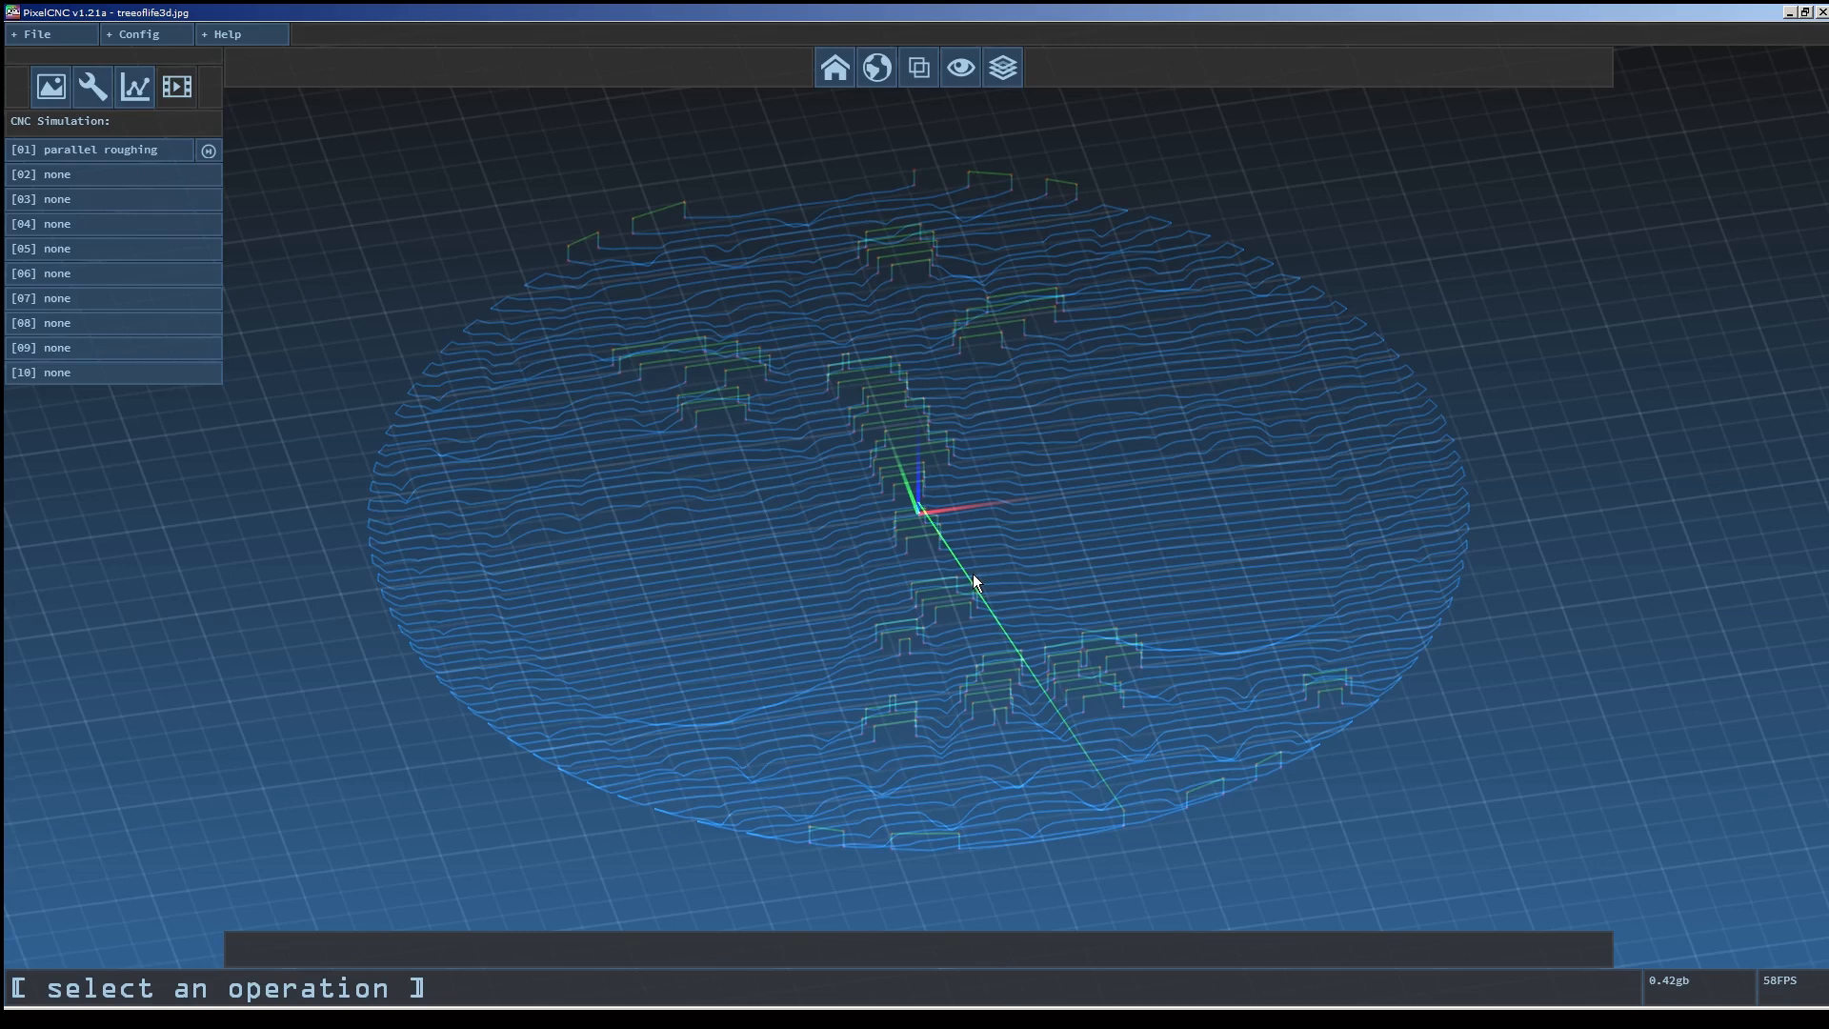
{"action": "left_click", "coordinate": [119, 153]}
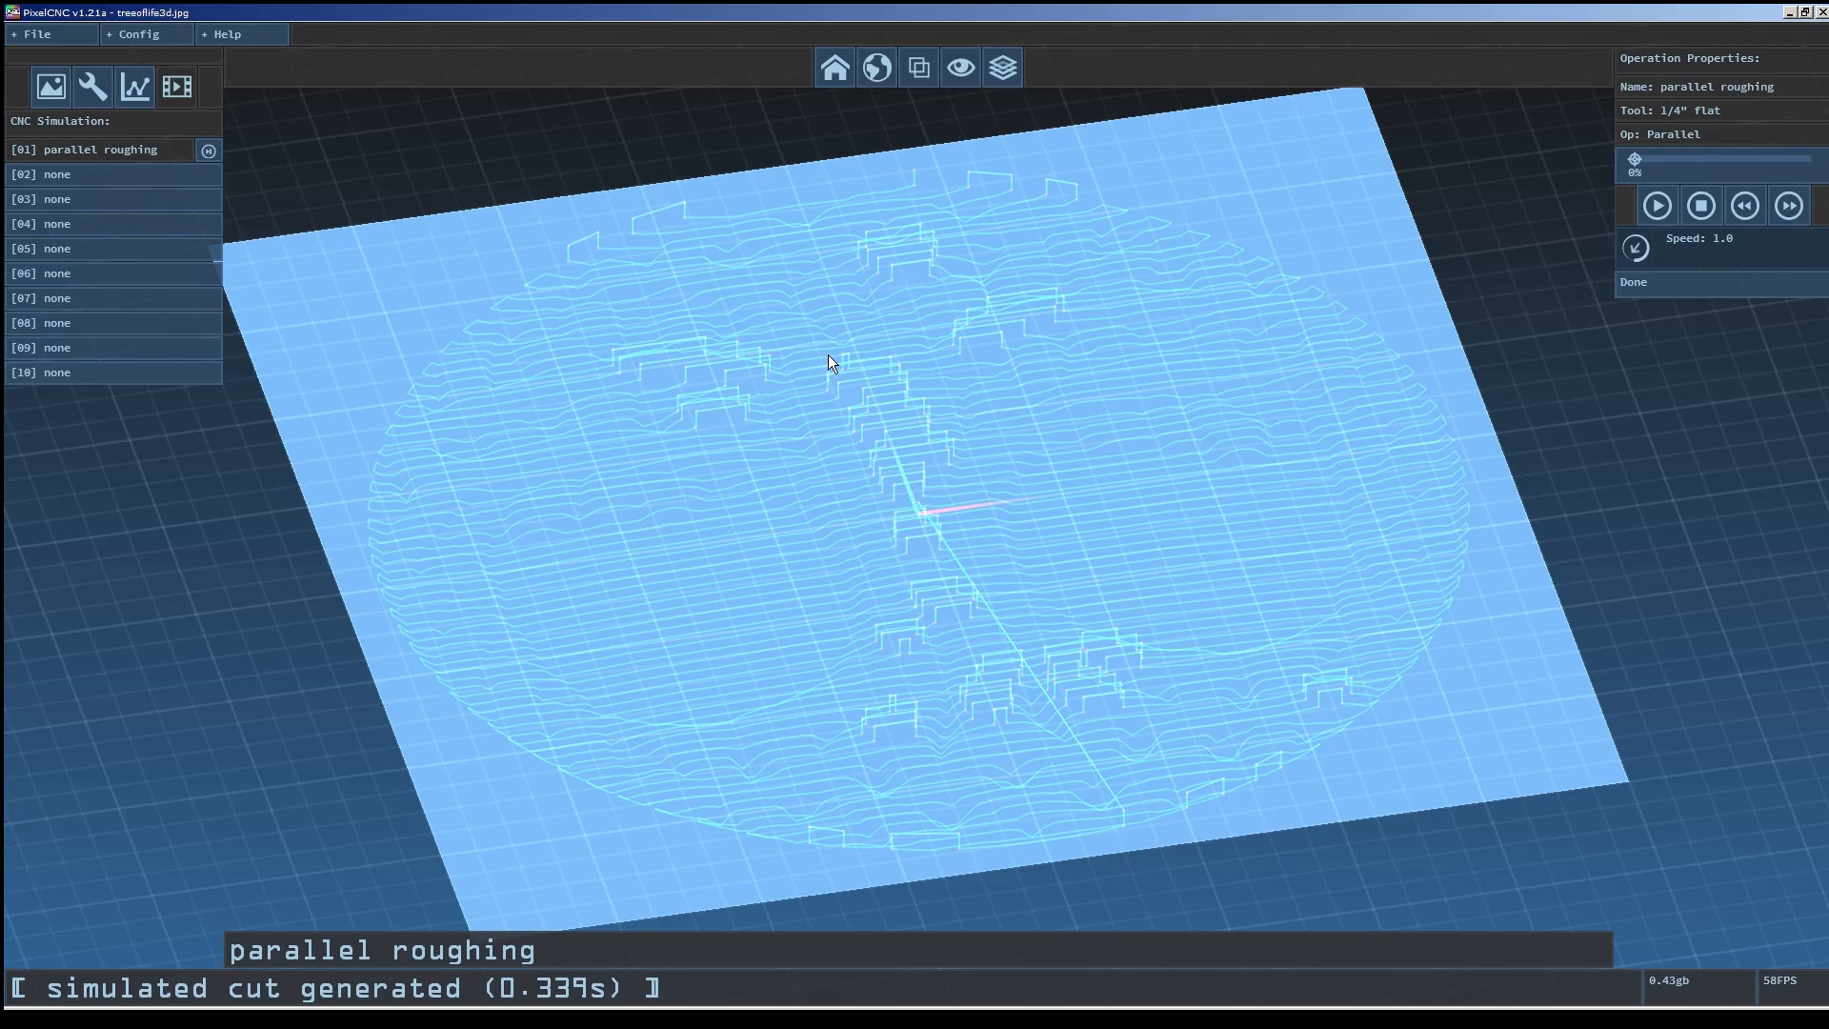
{"action": "left_click", "coordinate": [209, 150]}
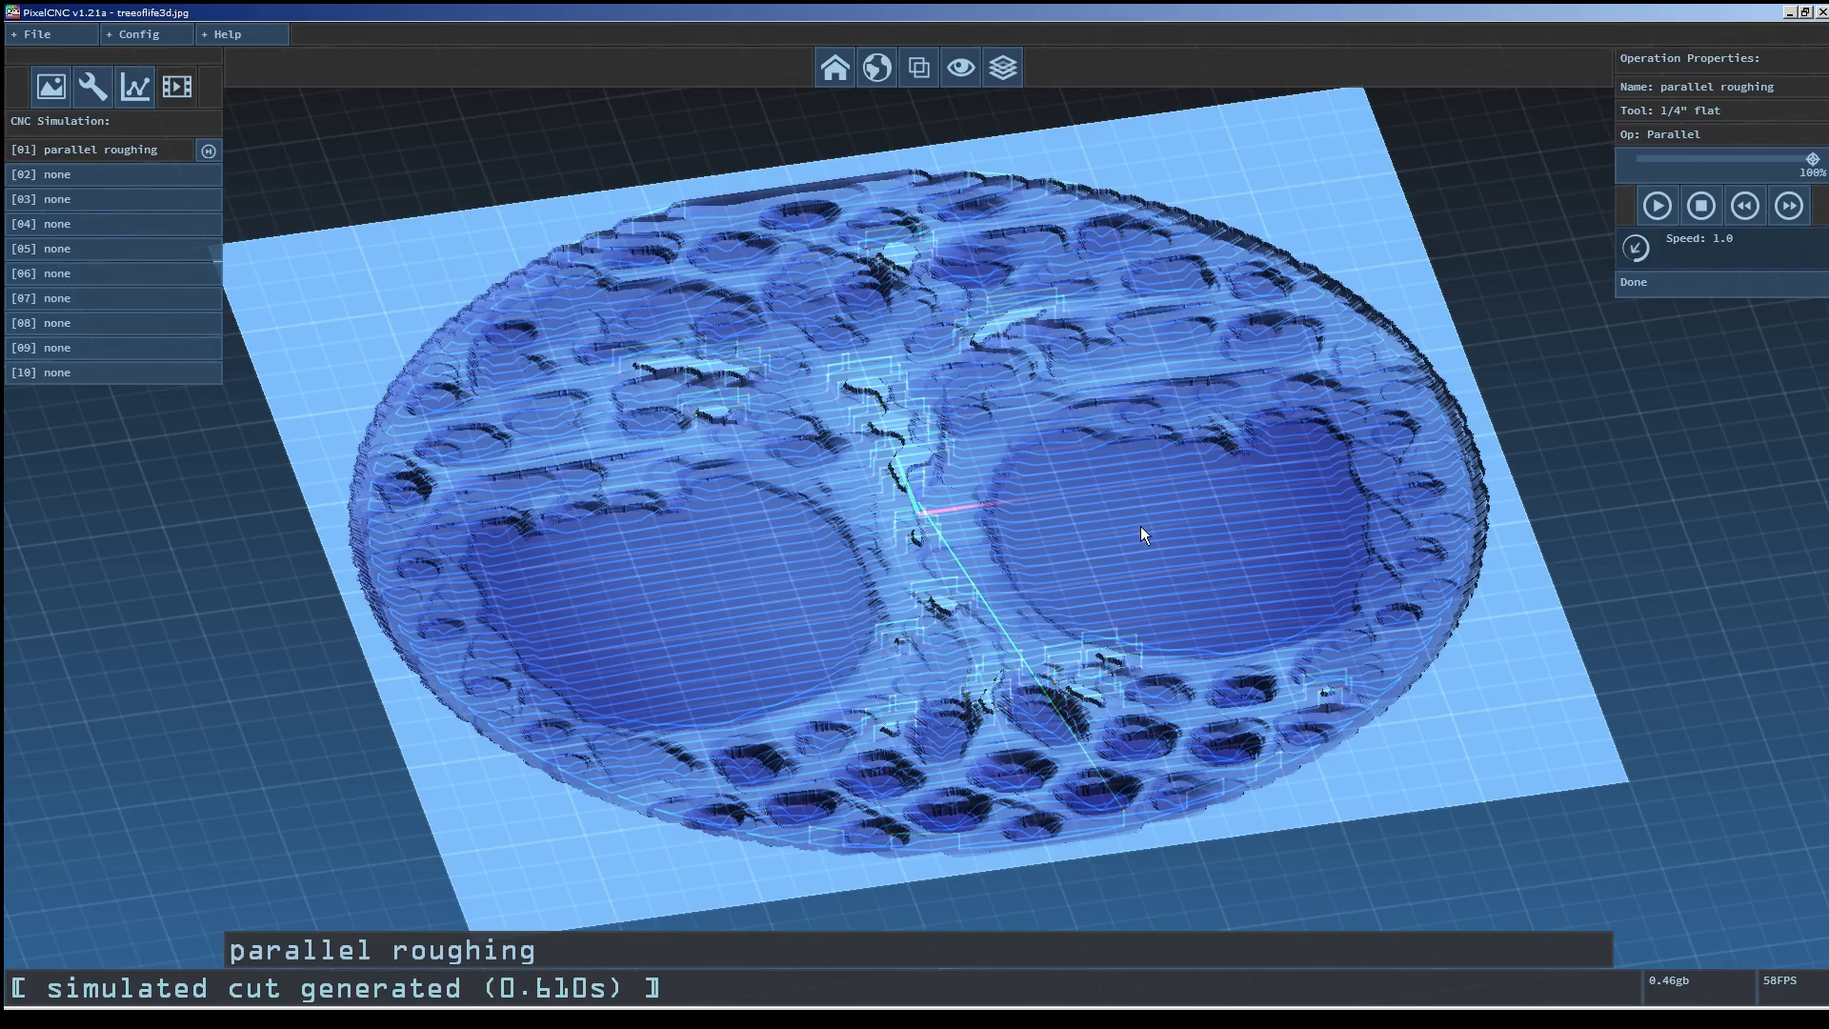
Hide the toolpath lines in the simulation view.
{"action": "mouse_move", "coordinate": [1146, 526]}
{"action": "right_mouse_down"}
{"action": "mouse_move", "coordinate": [1130, 683]}
{"action": "mouse_move", "coordinate": [1175, 537]}
{"action": "right_mouse_up"}
{"action": "scroll", "coordinate": [1139, 656], "scroll_direction": "up", "scroll_amount": 2}
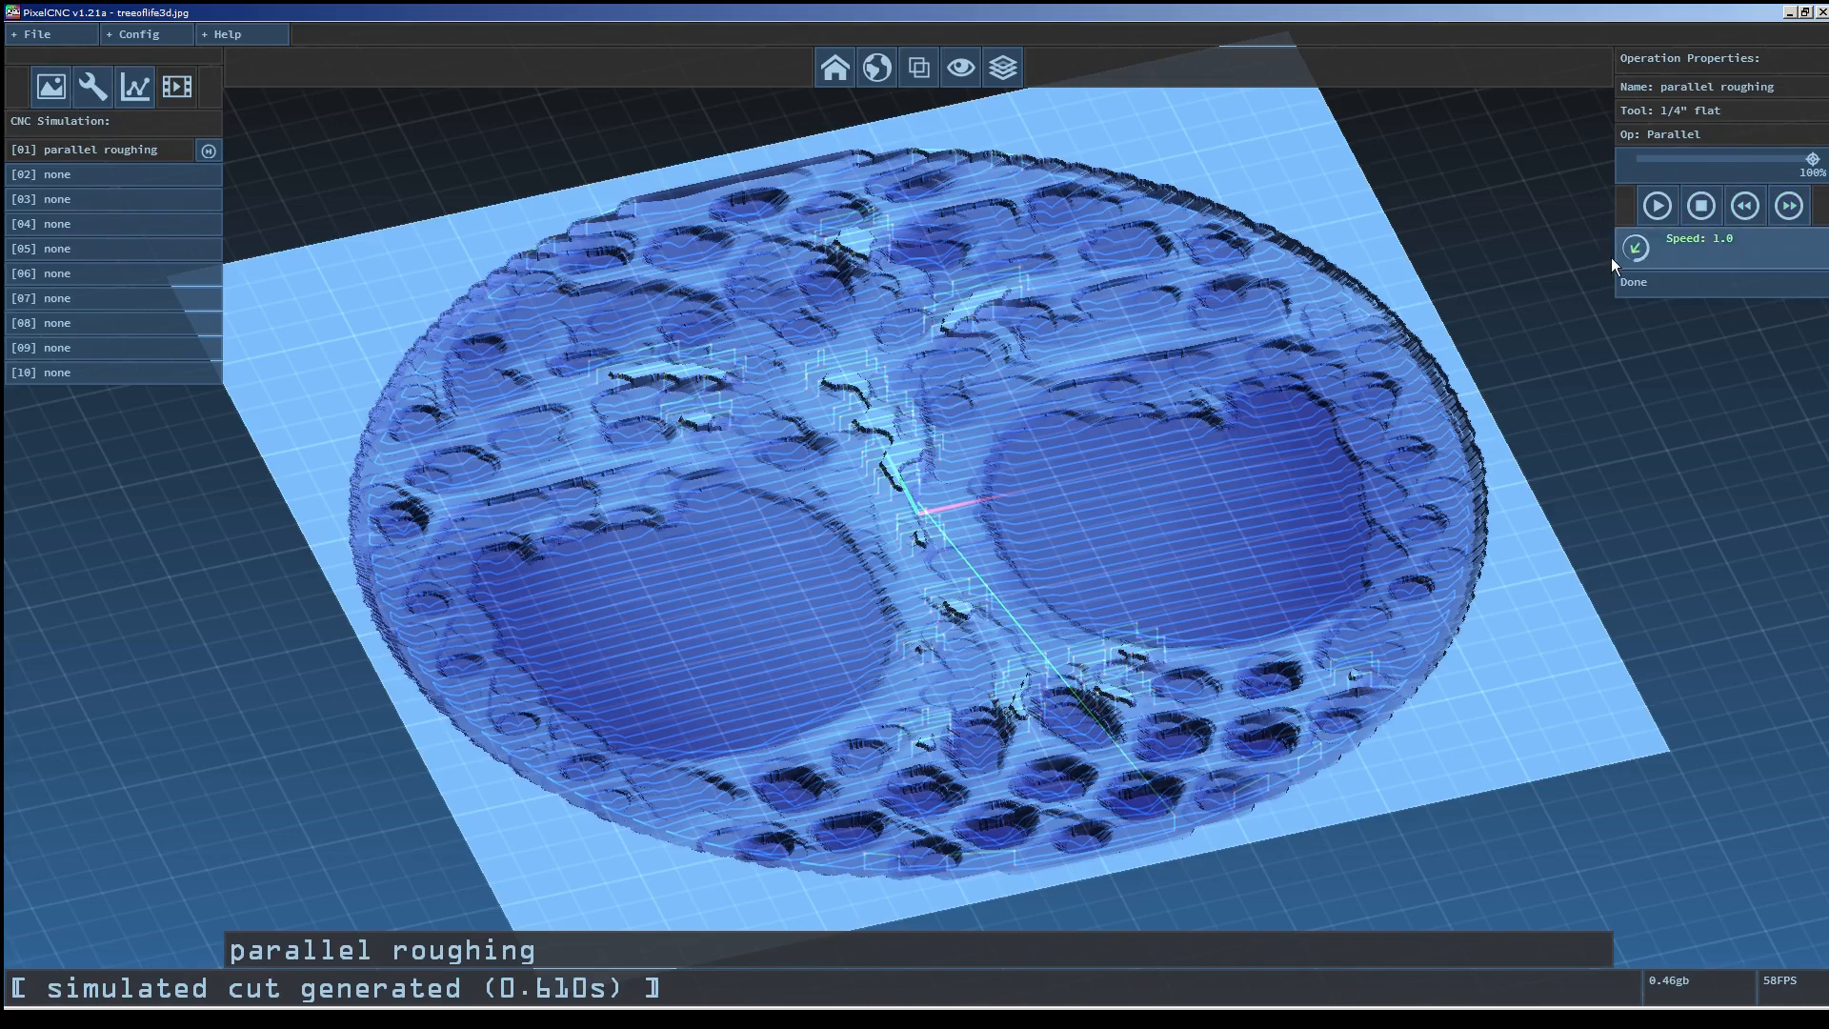
{"action": "left_click_drag", "start_coordinate": [987, 535], "coordinate": [1002, 596]}
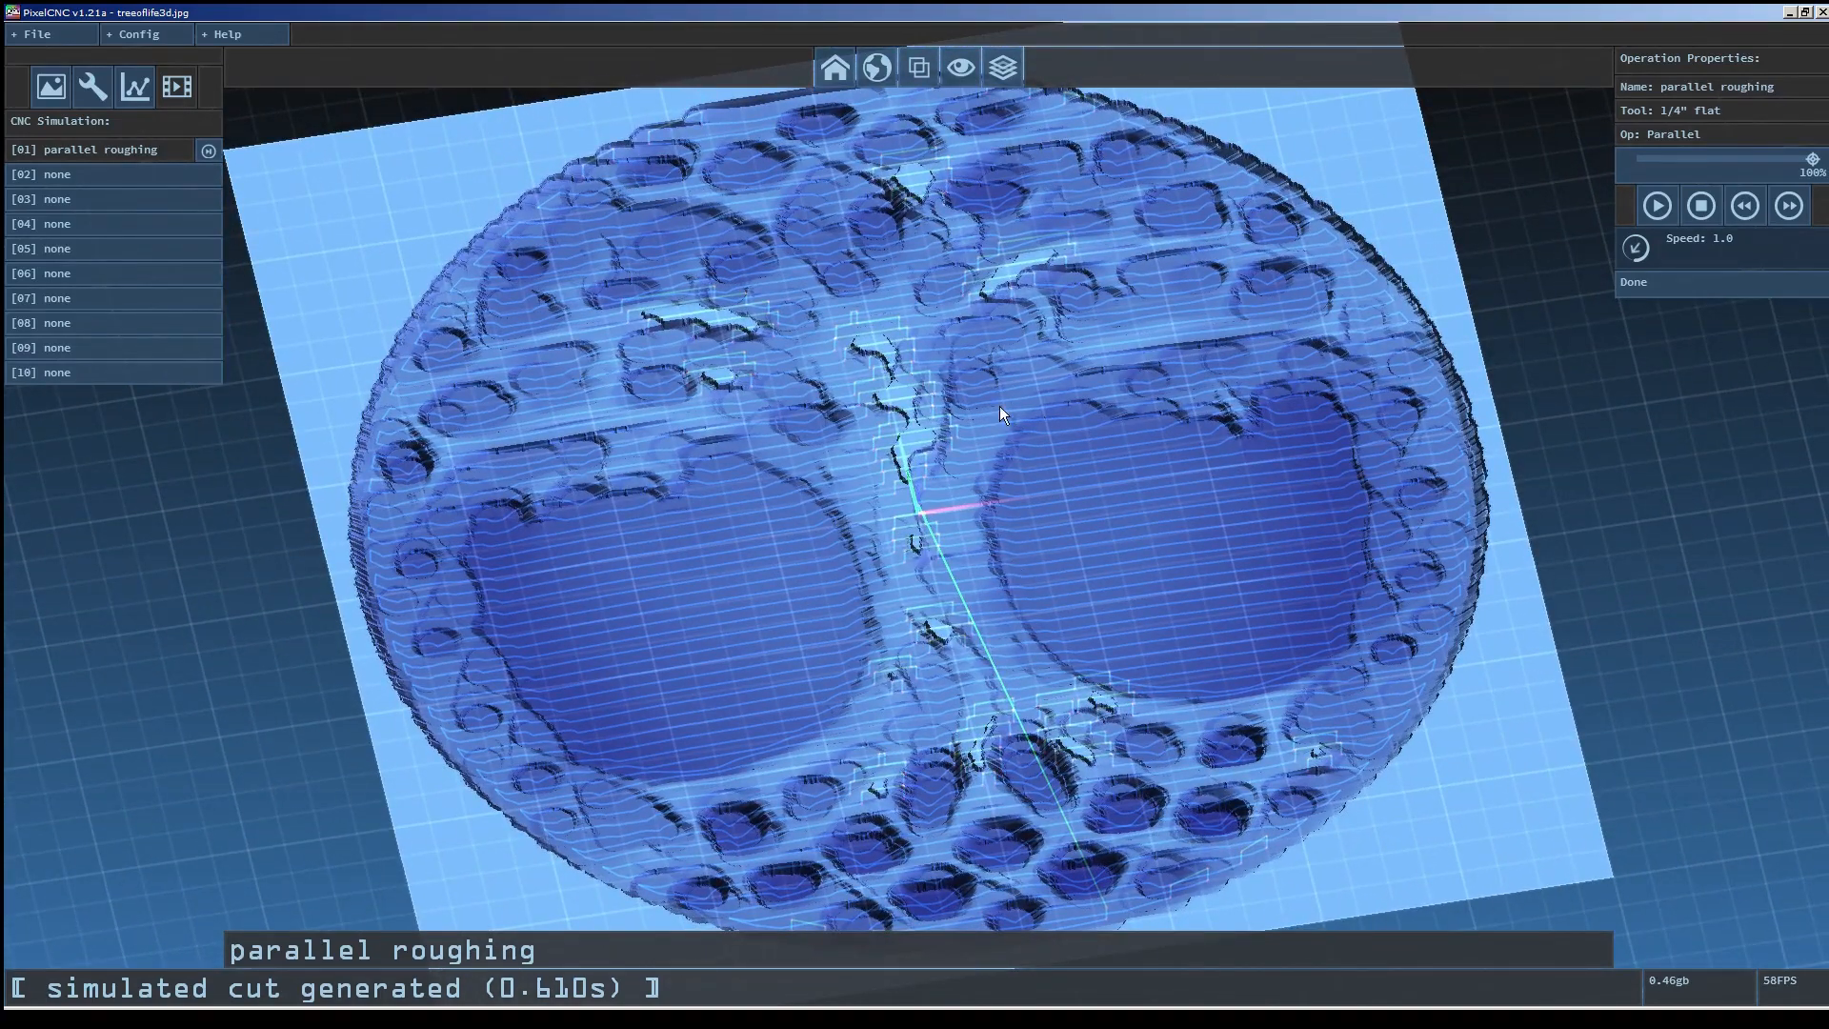
{"action": "left_click", "coordinate": [956, 72]}
Examine the simulated roughing cut up close from several angles.
{"action": "scroll", "coordinate": [979, 619], "scroll_direction": "up", "scroll_amount": 5}
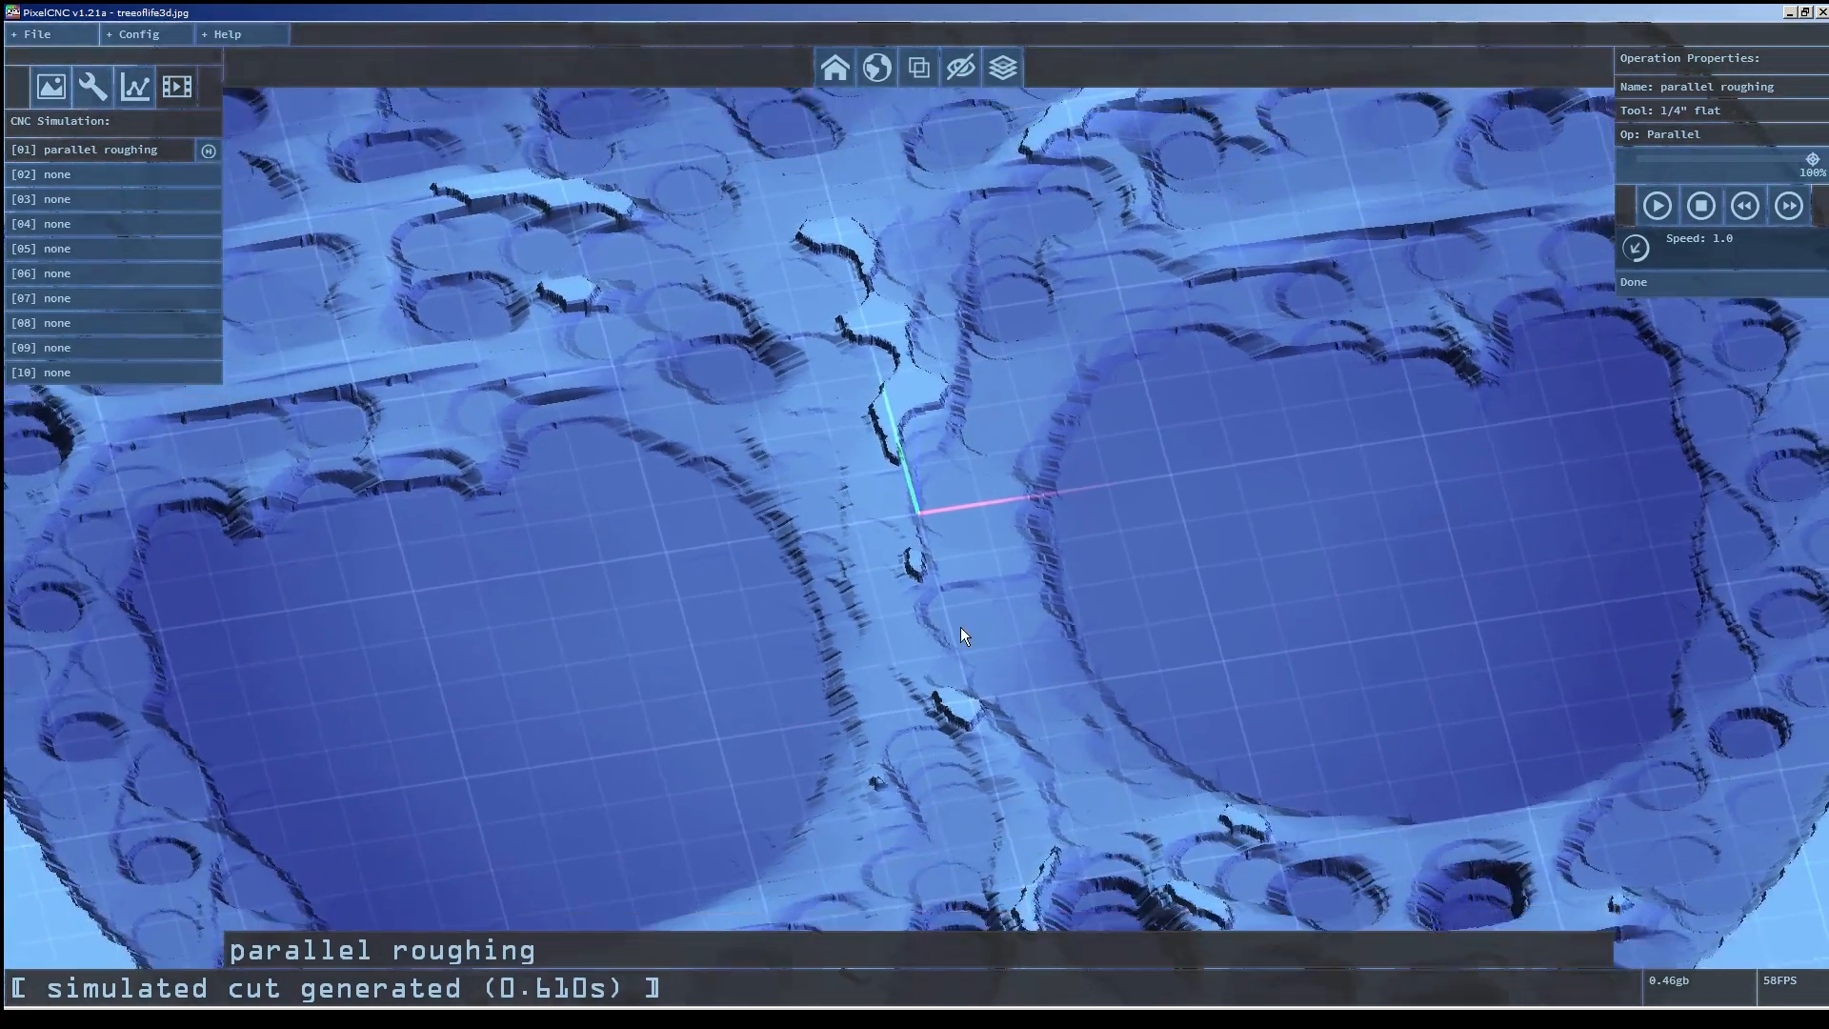
{"action": "scroll", "coordinate": [991, 581], "scroll_direction": "down", "scroll_amount": 5}
{"action": "left_click_drag", "start_coordinate": [1034, 532], "coordinate": [1176, 522]}
{"action": "scroll", "coordinate": [1175, 522], "scroll_direction": "up", "scroll_amount": 3}
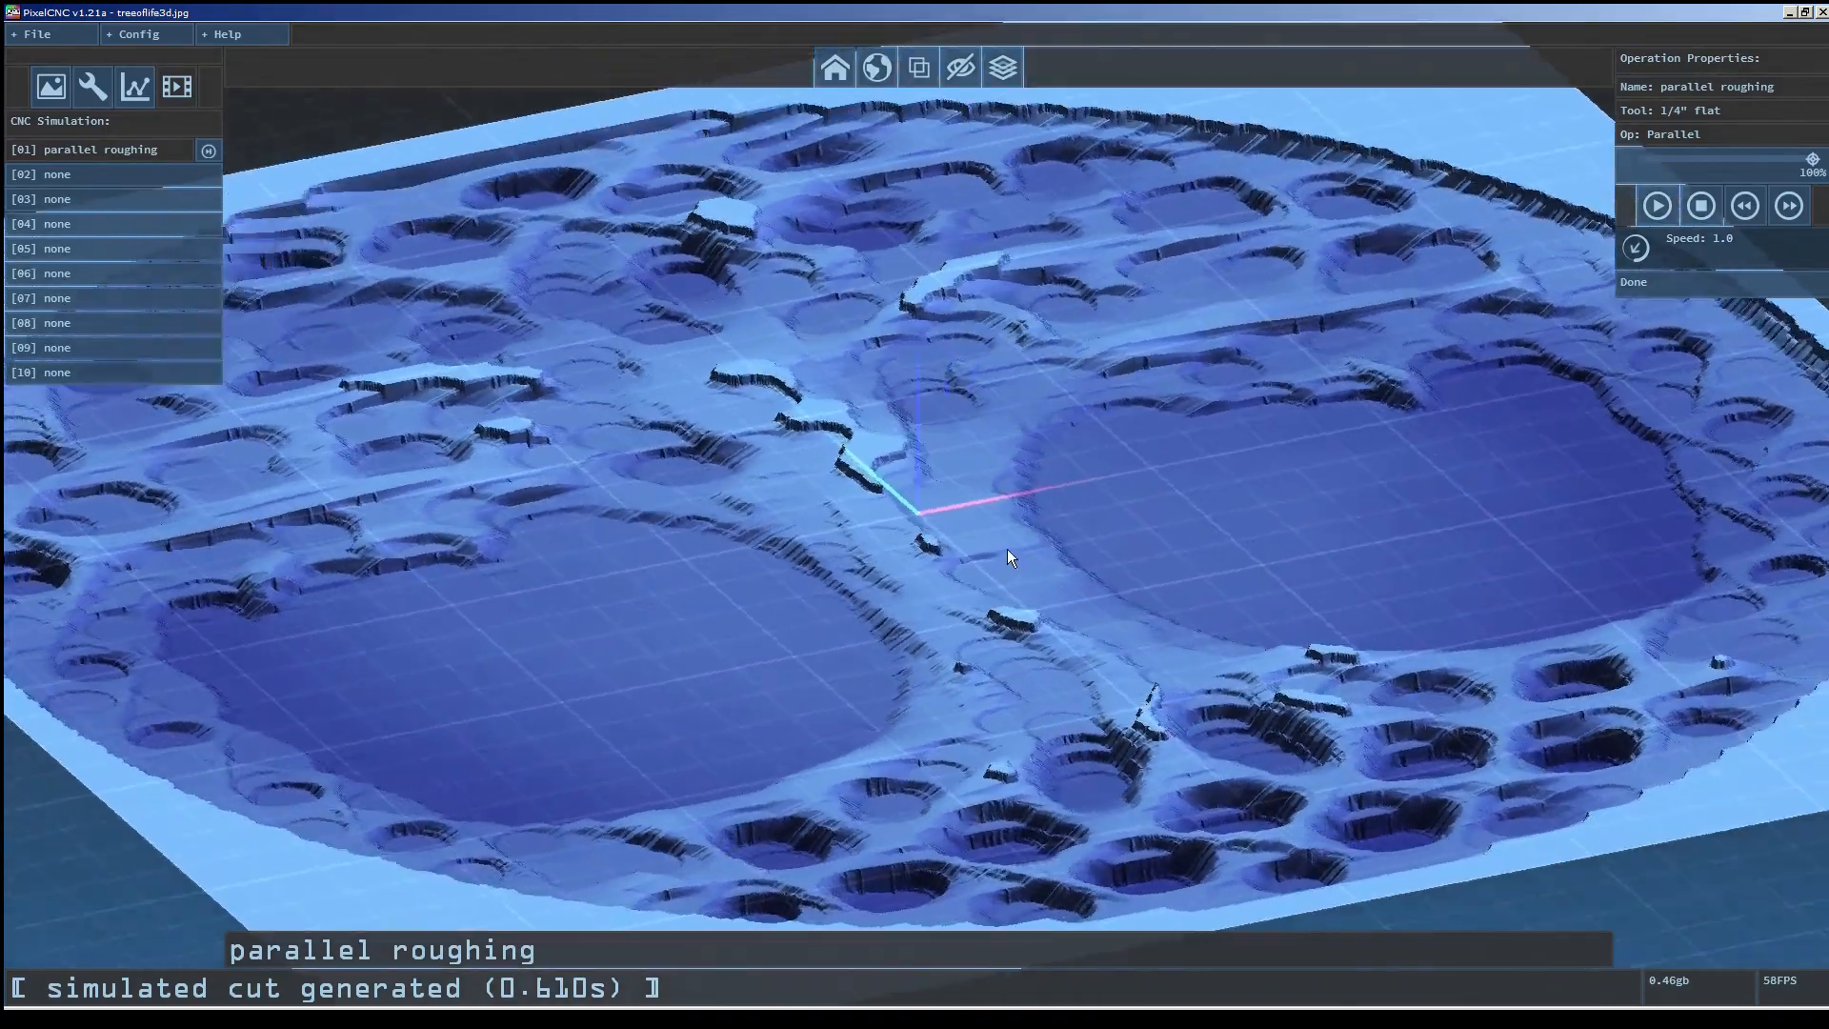
{"action": "scroll", "coordinate": [953, 557], "scroll_direction": "down", "scroll_amount": 5}
{"action": "left_click_drag", "start_coordinate": [874, 562], "coordinate": [779, 531]}
{"action": "right_click_drag", "start_coordinate": [779, 532], "coordinate": [580, 591]}
{"action": "left_click_drag", "start_coordinate": [581, 597], "coordinate": [1219, 476]}
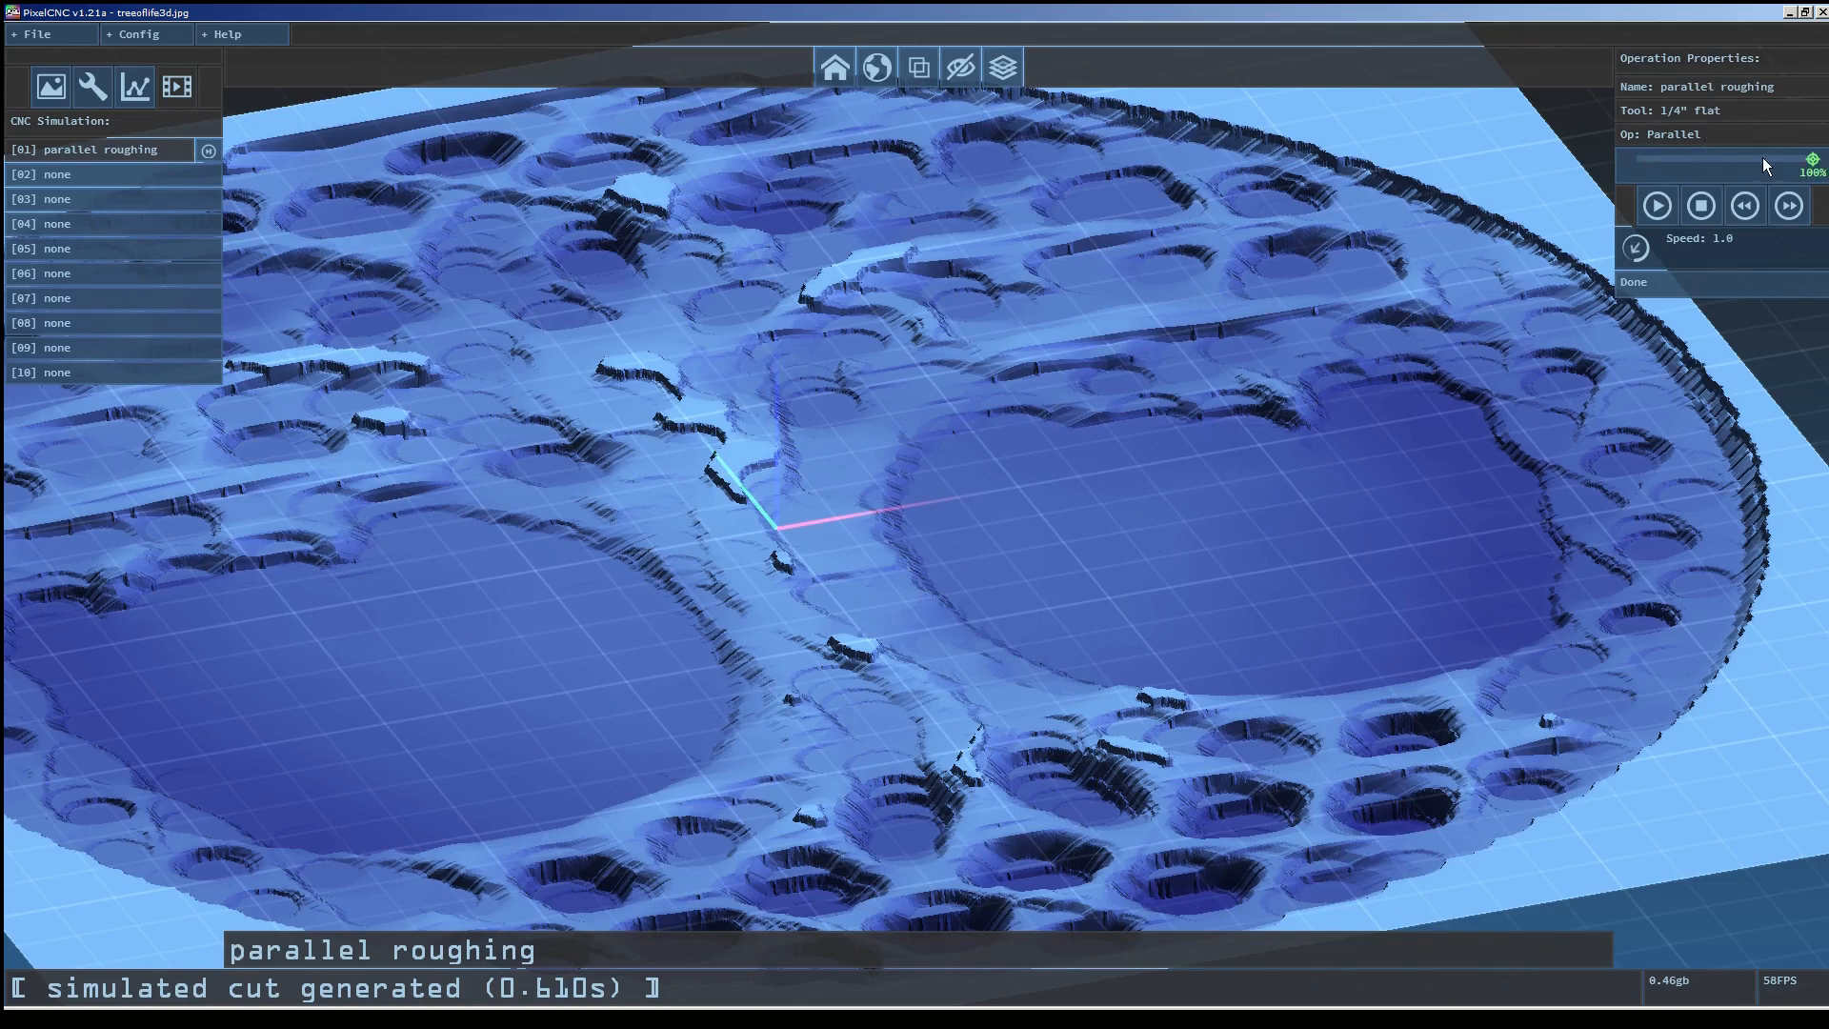
Scrub the simulation timeline to review the cut at different stages.
{"action": "left_click", "coordinate": [1725, 162]}
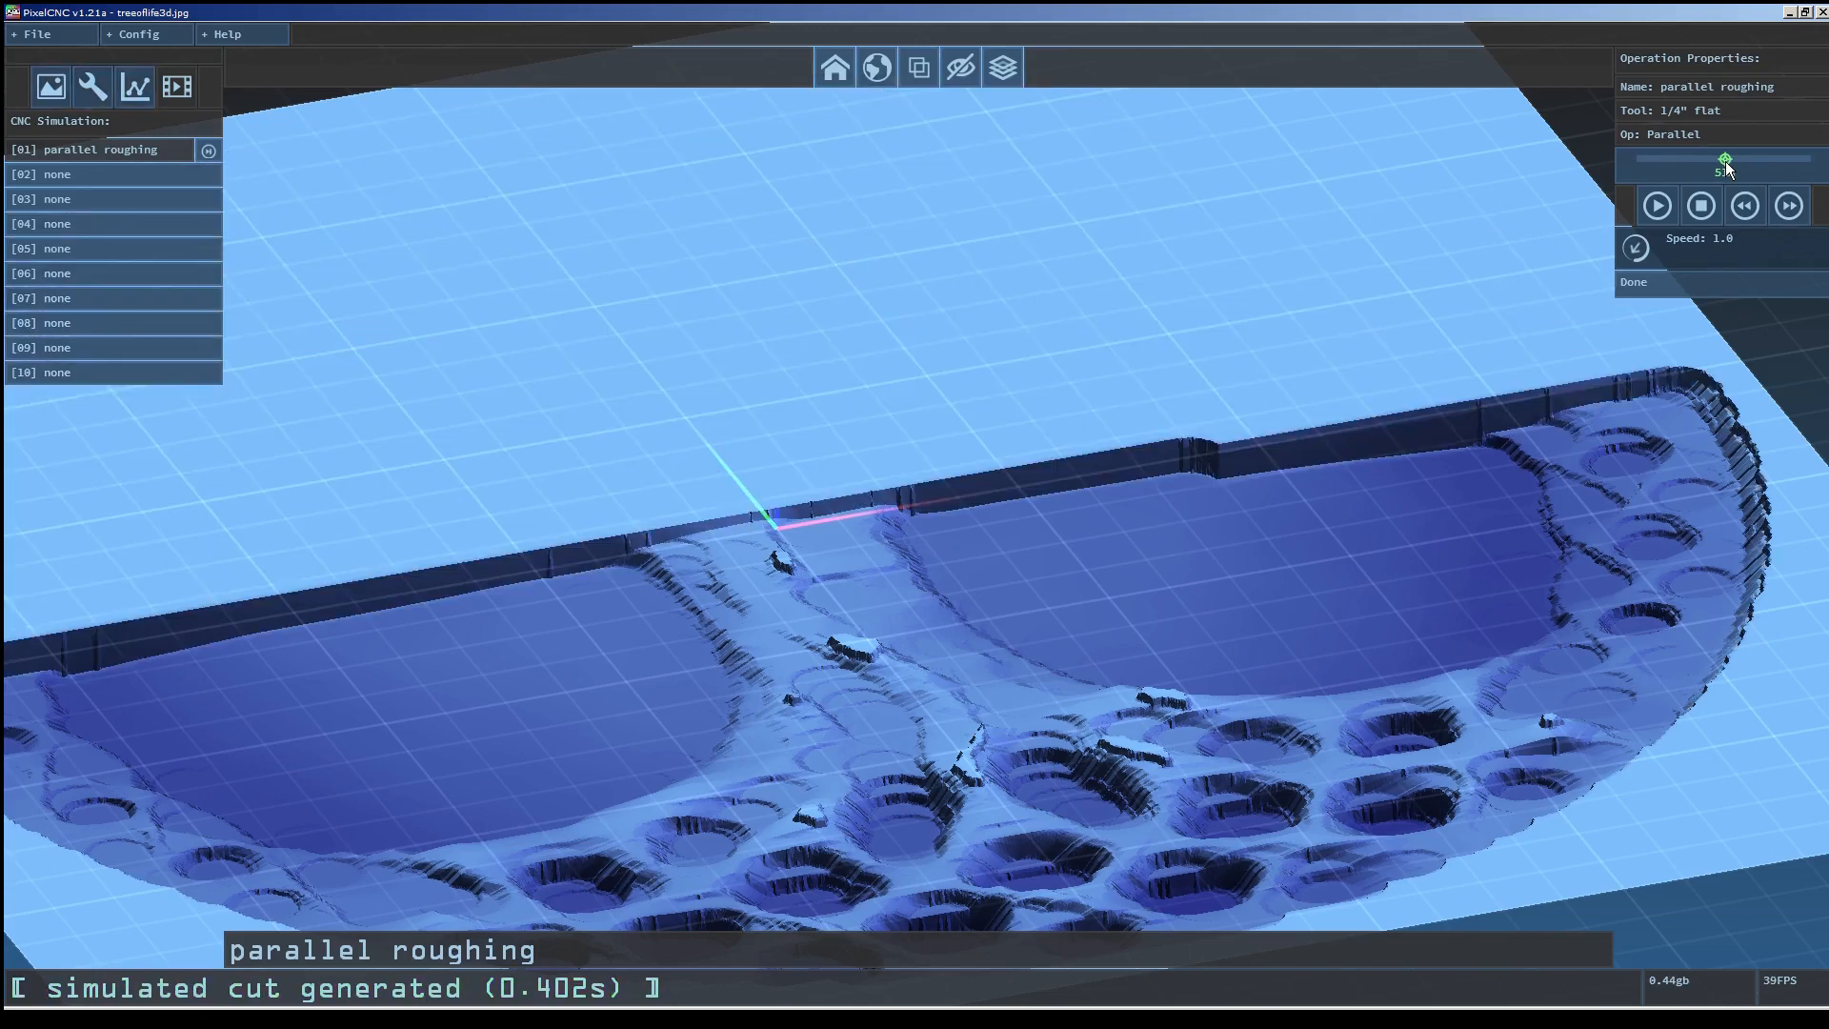
{"action": "scroll", "coordinate": [1182, 448], "scroll_direction": "down", "scroll_amount": 5}
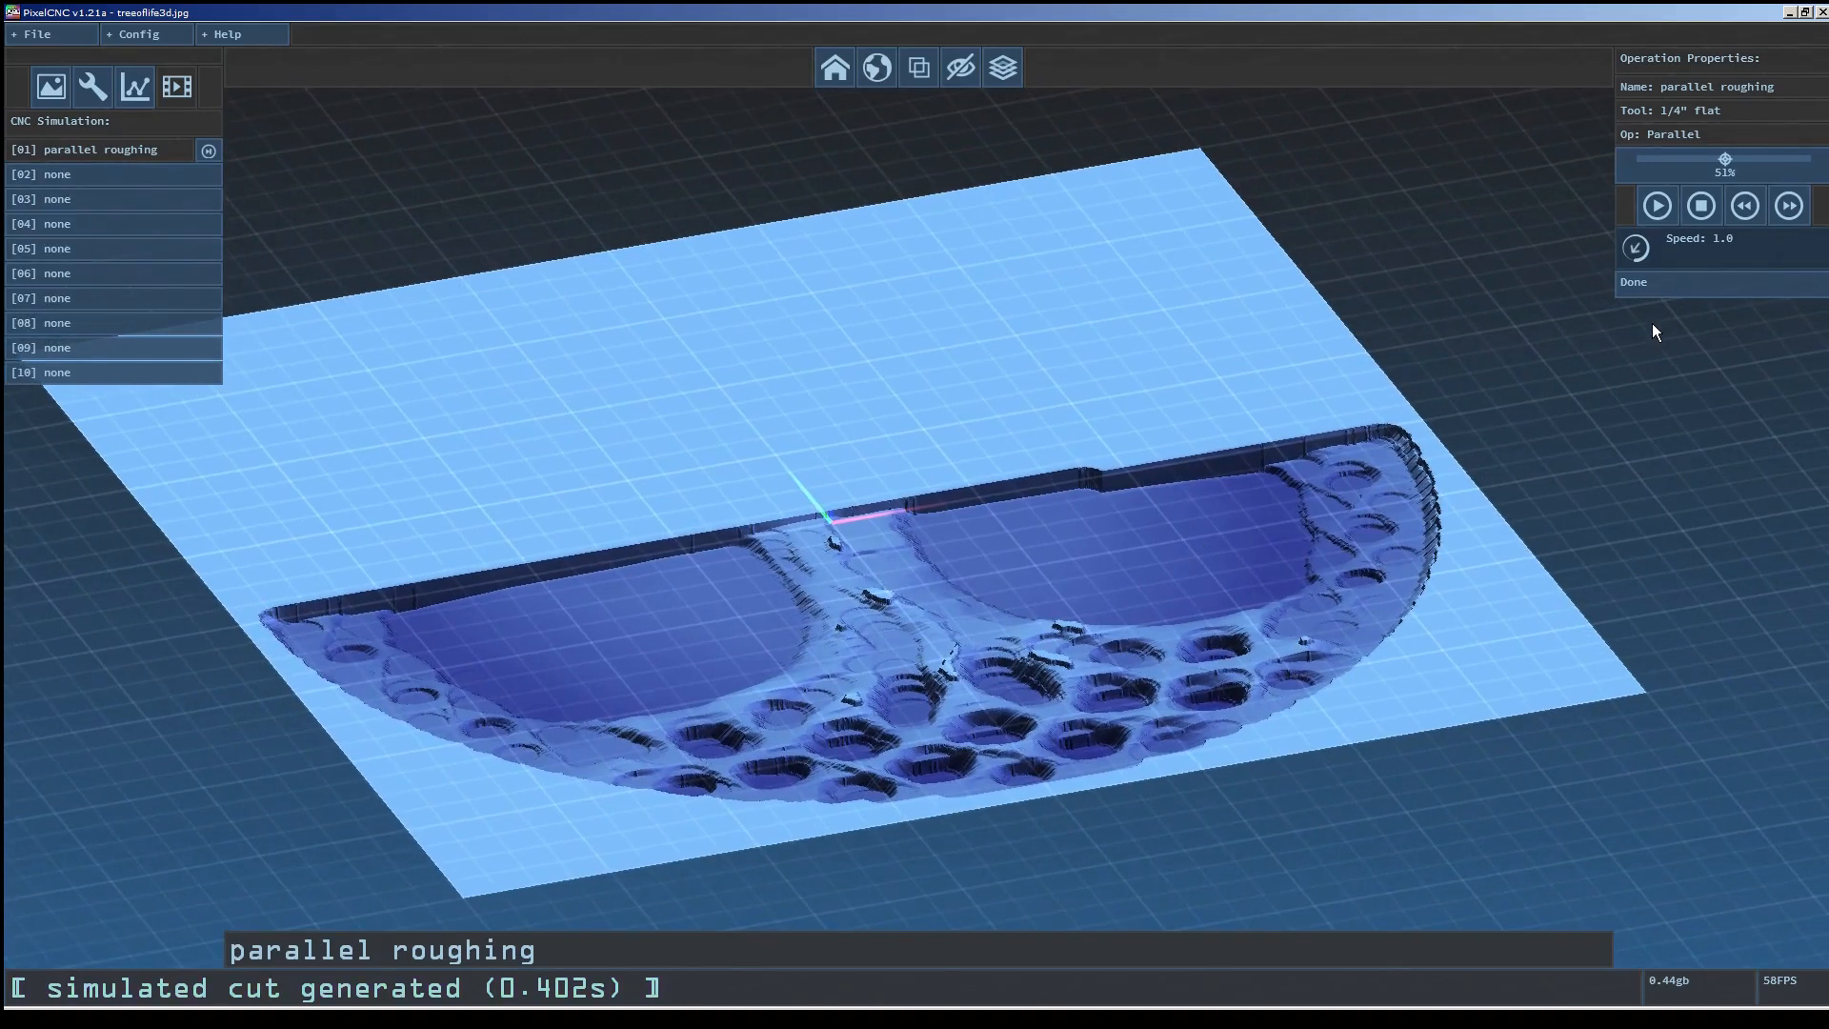
{"action": "left_click", "coordinate": [1679, 160]}
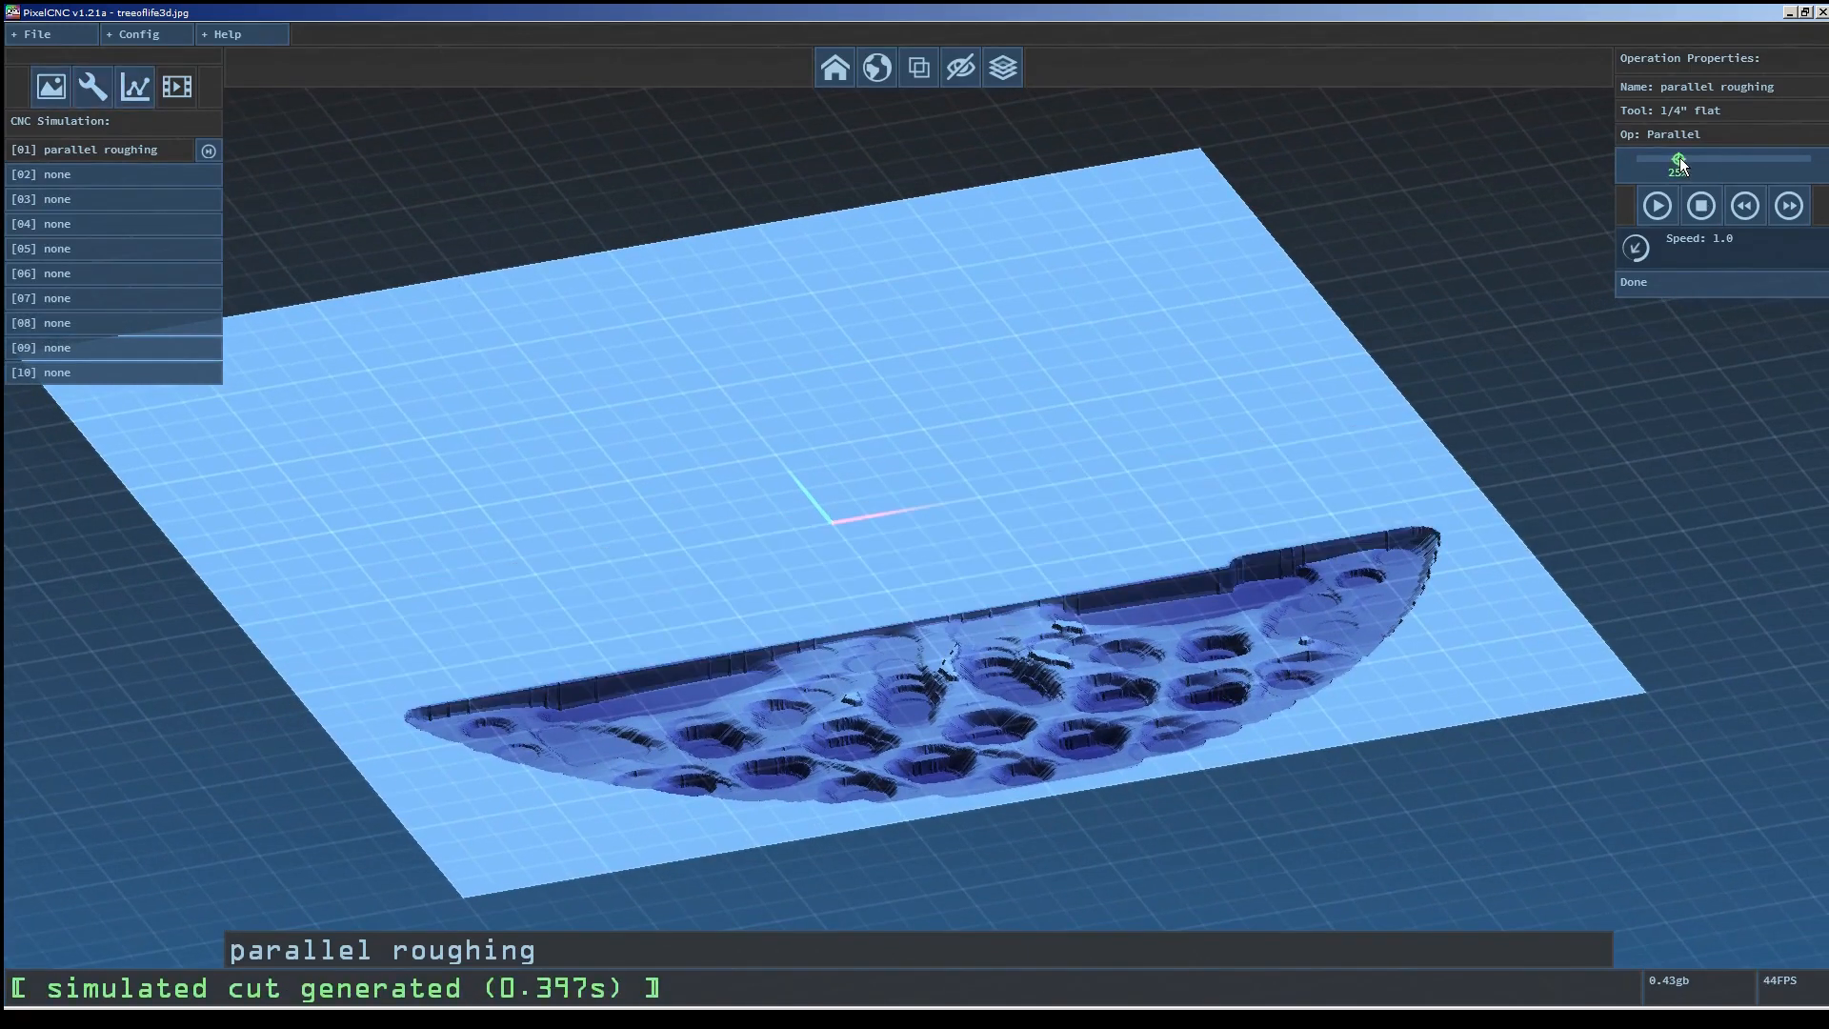
{"action": "left_click", "coordinate": [1784, 160]}
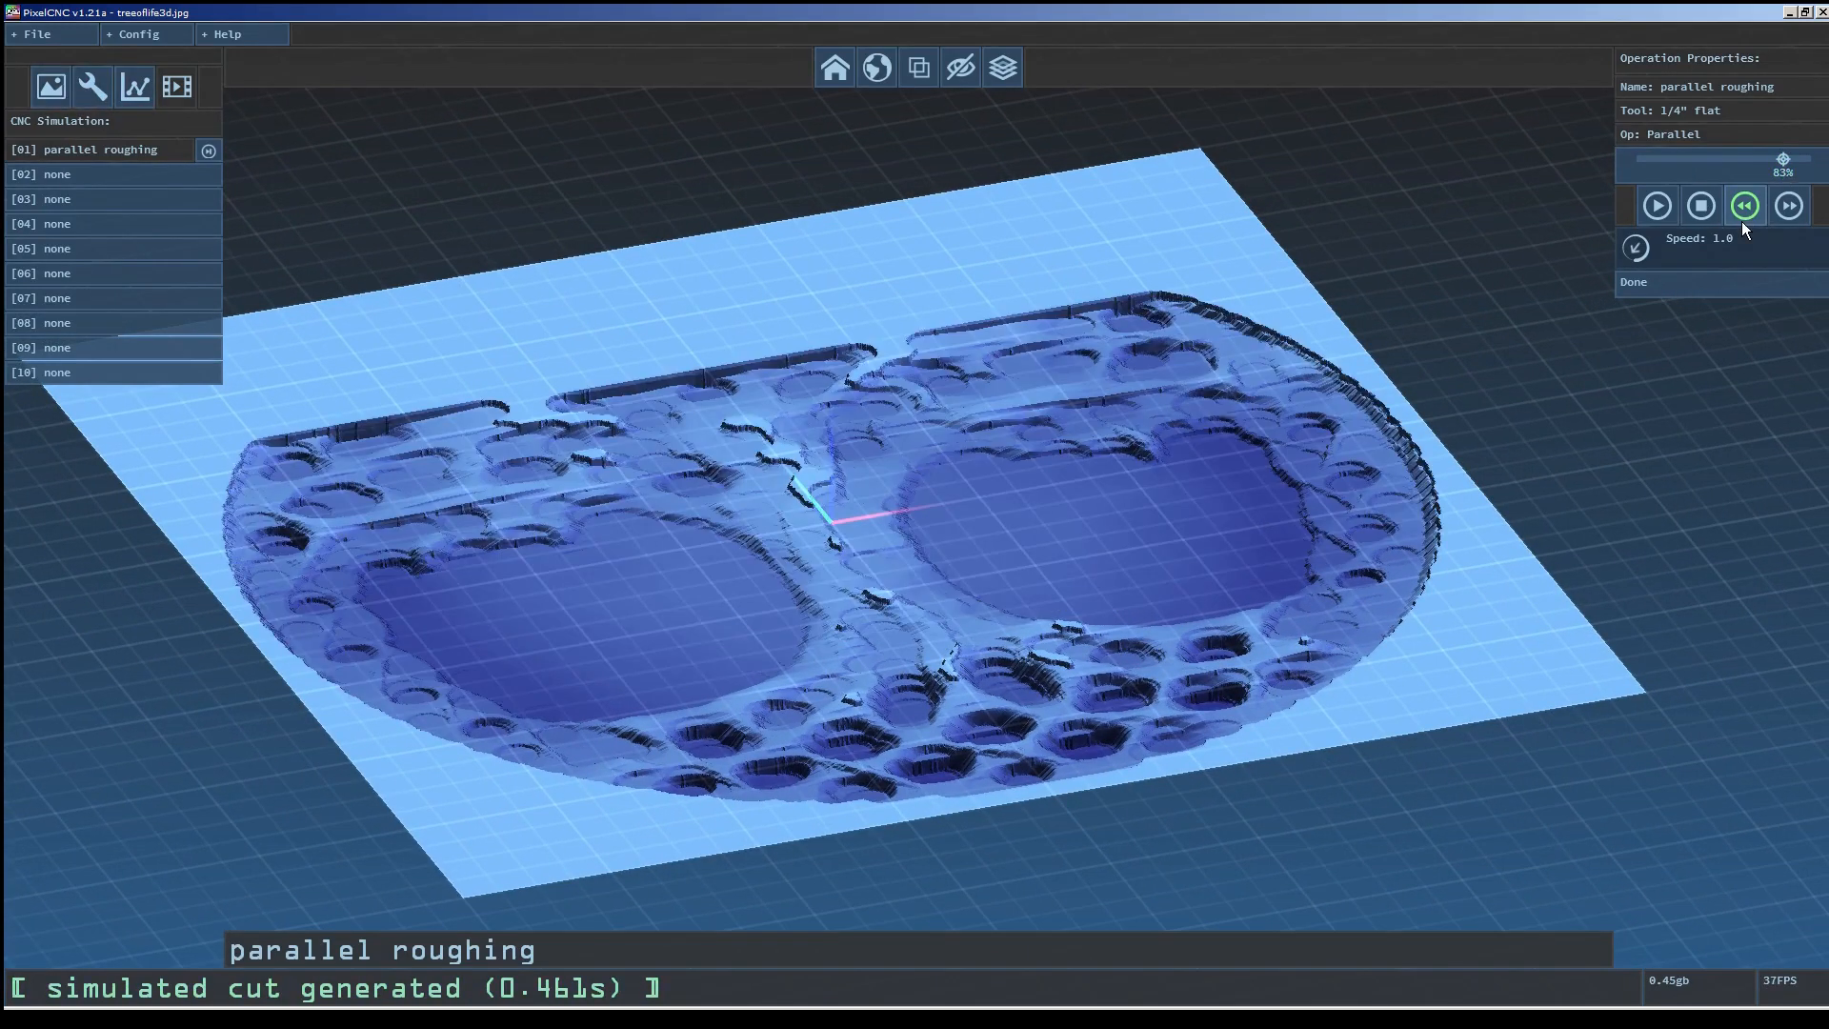
Replay the simulation and set its playback speed to 0.8.
{"action": "left_click", "coordinate": [1744, 207]}
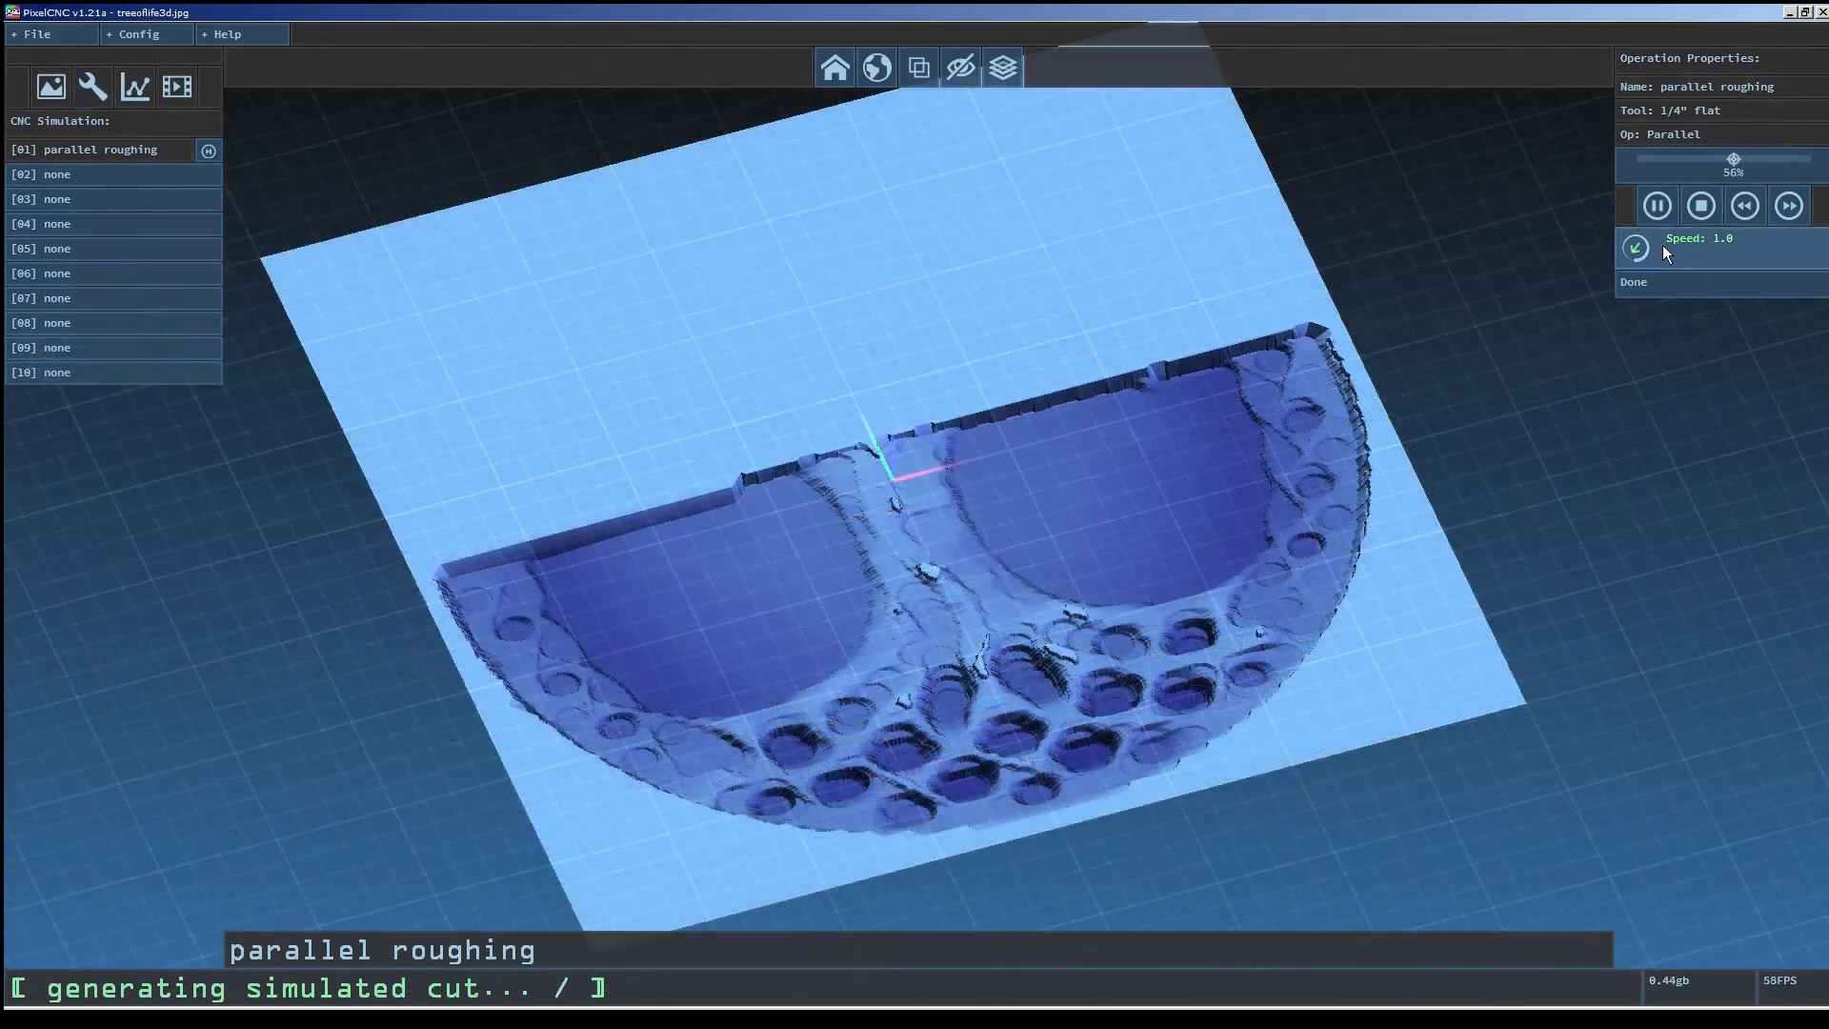
{"action": "left_click_drag", "start_coordinate": [1658, 248], "coordinate": [1655, 276]}
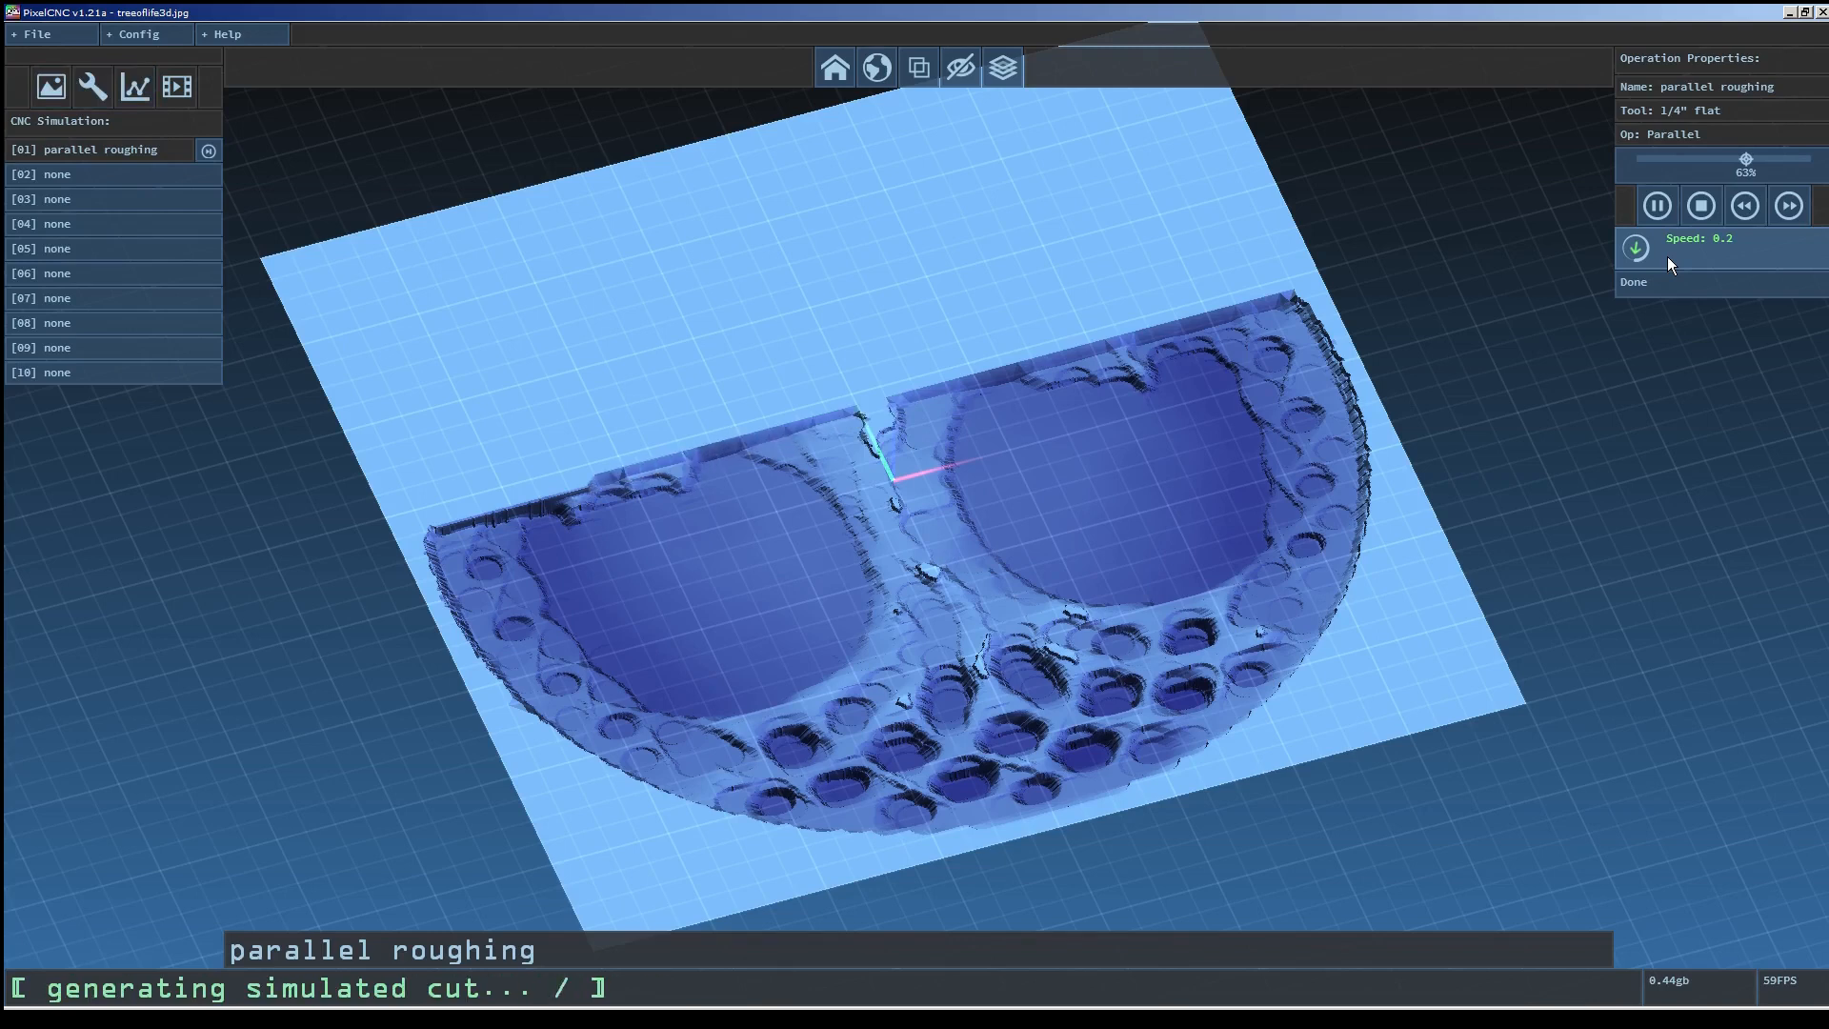
{"action": "left_click_drag", "start_coordinate": [1667, 257], "coordinate": [1678, 179]}
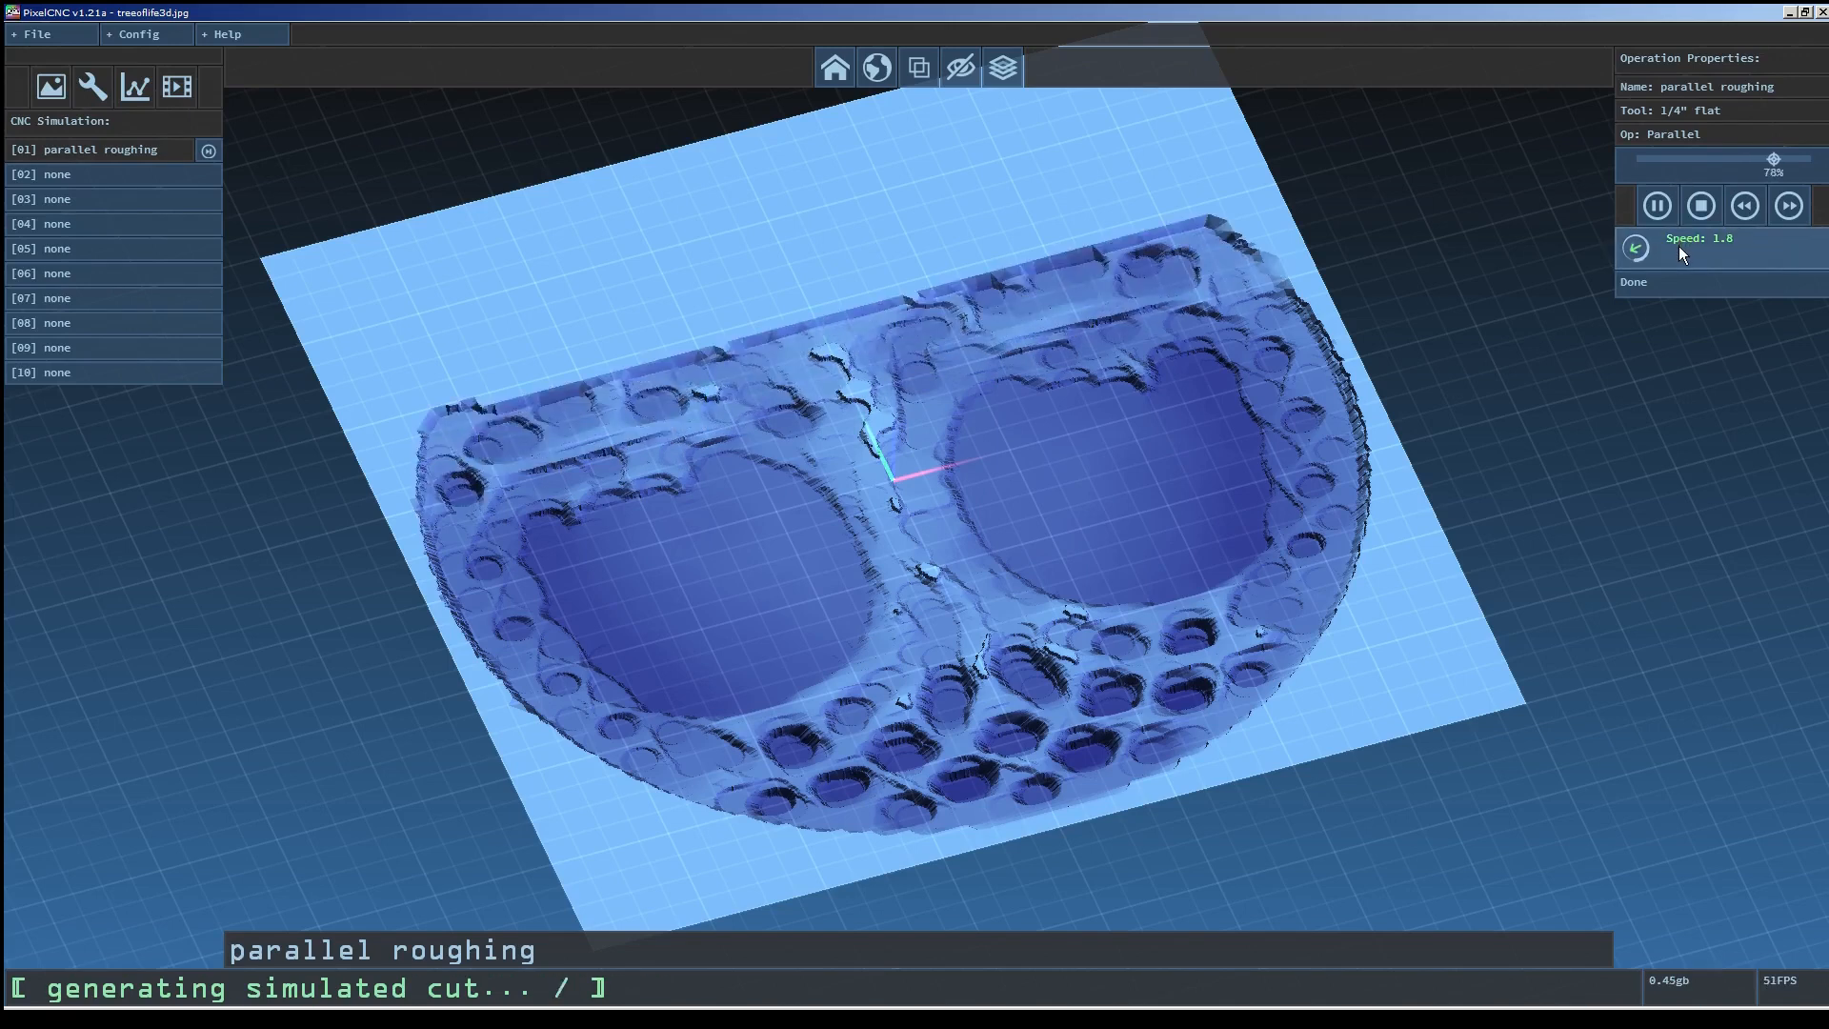
{"action": "left_click_drag", "start_coordinate": [1679, 246], "coordinate": [1678, 287]}
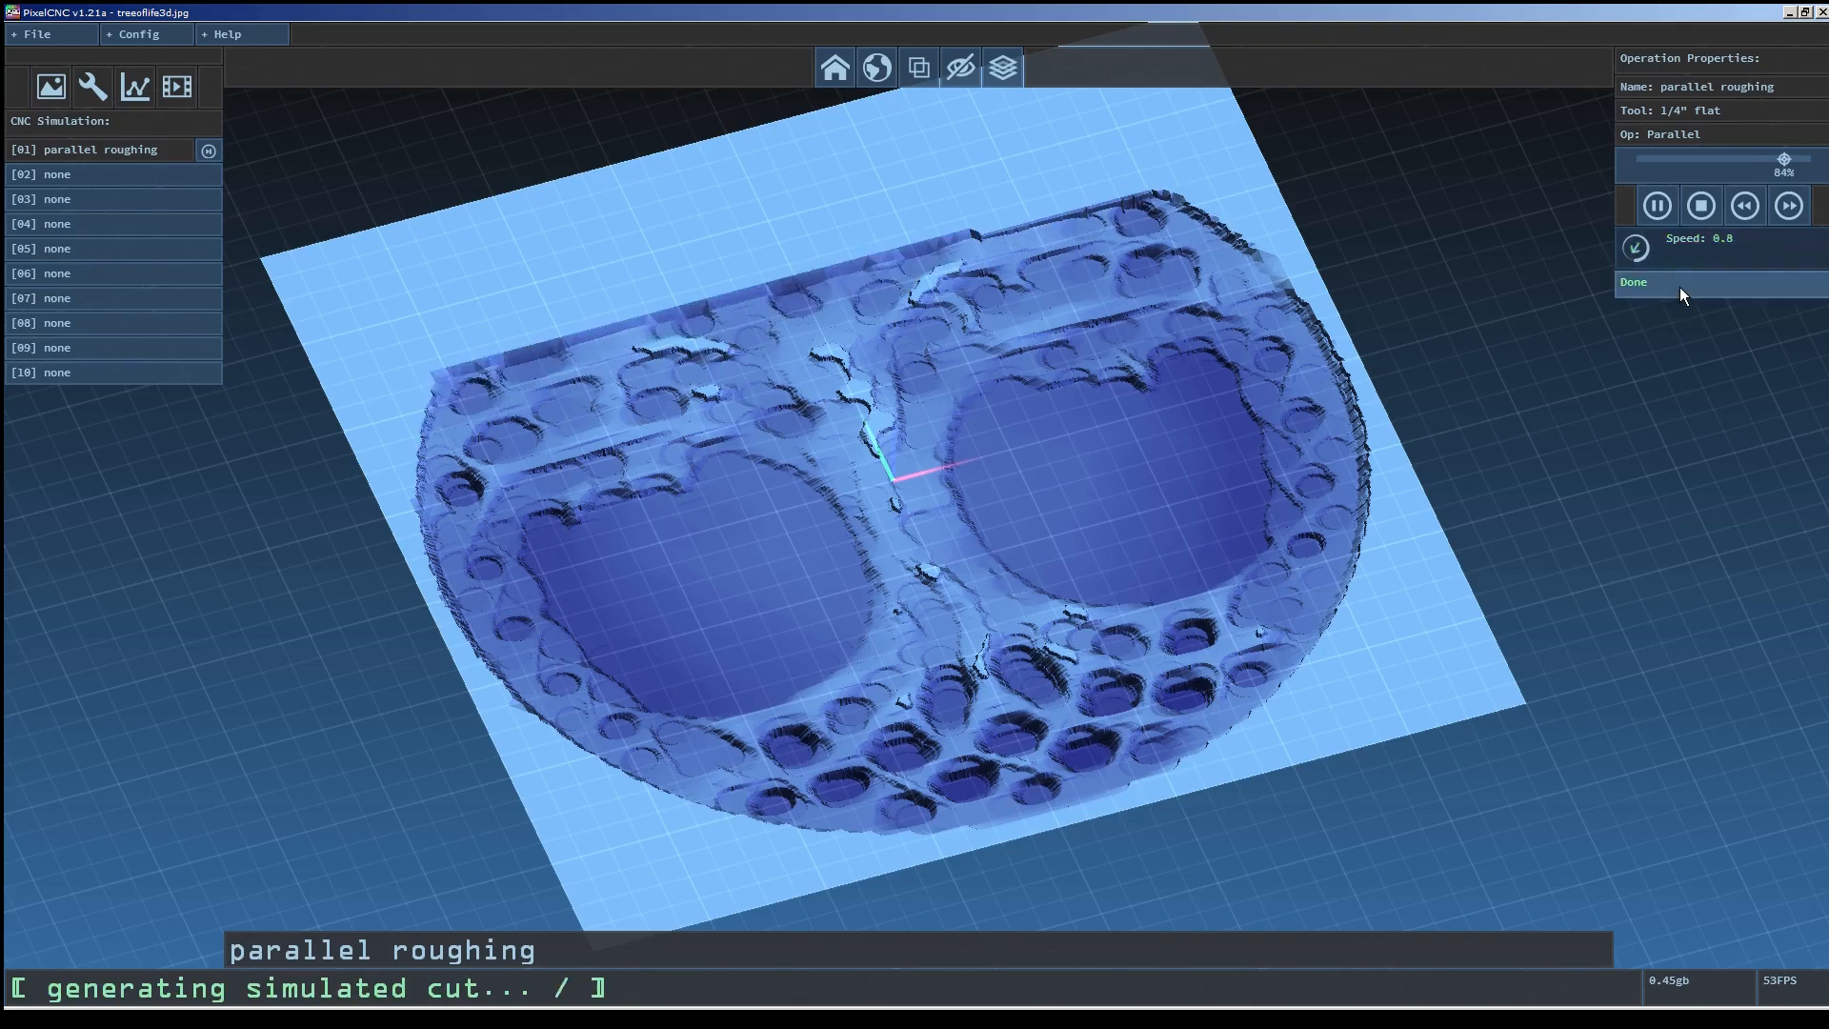
{"action": "left_click", "coordinate": [1658, 205]}
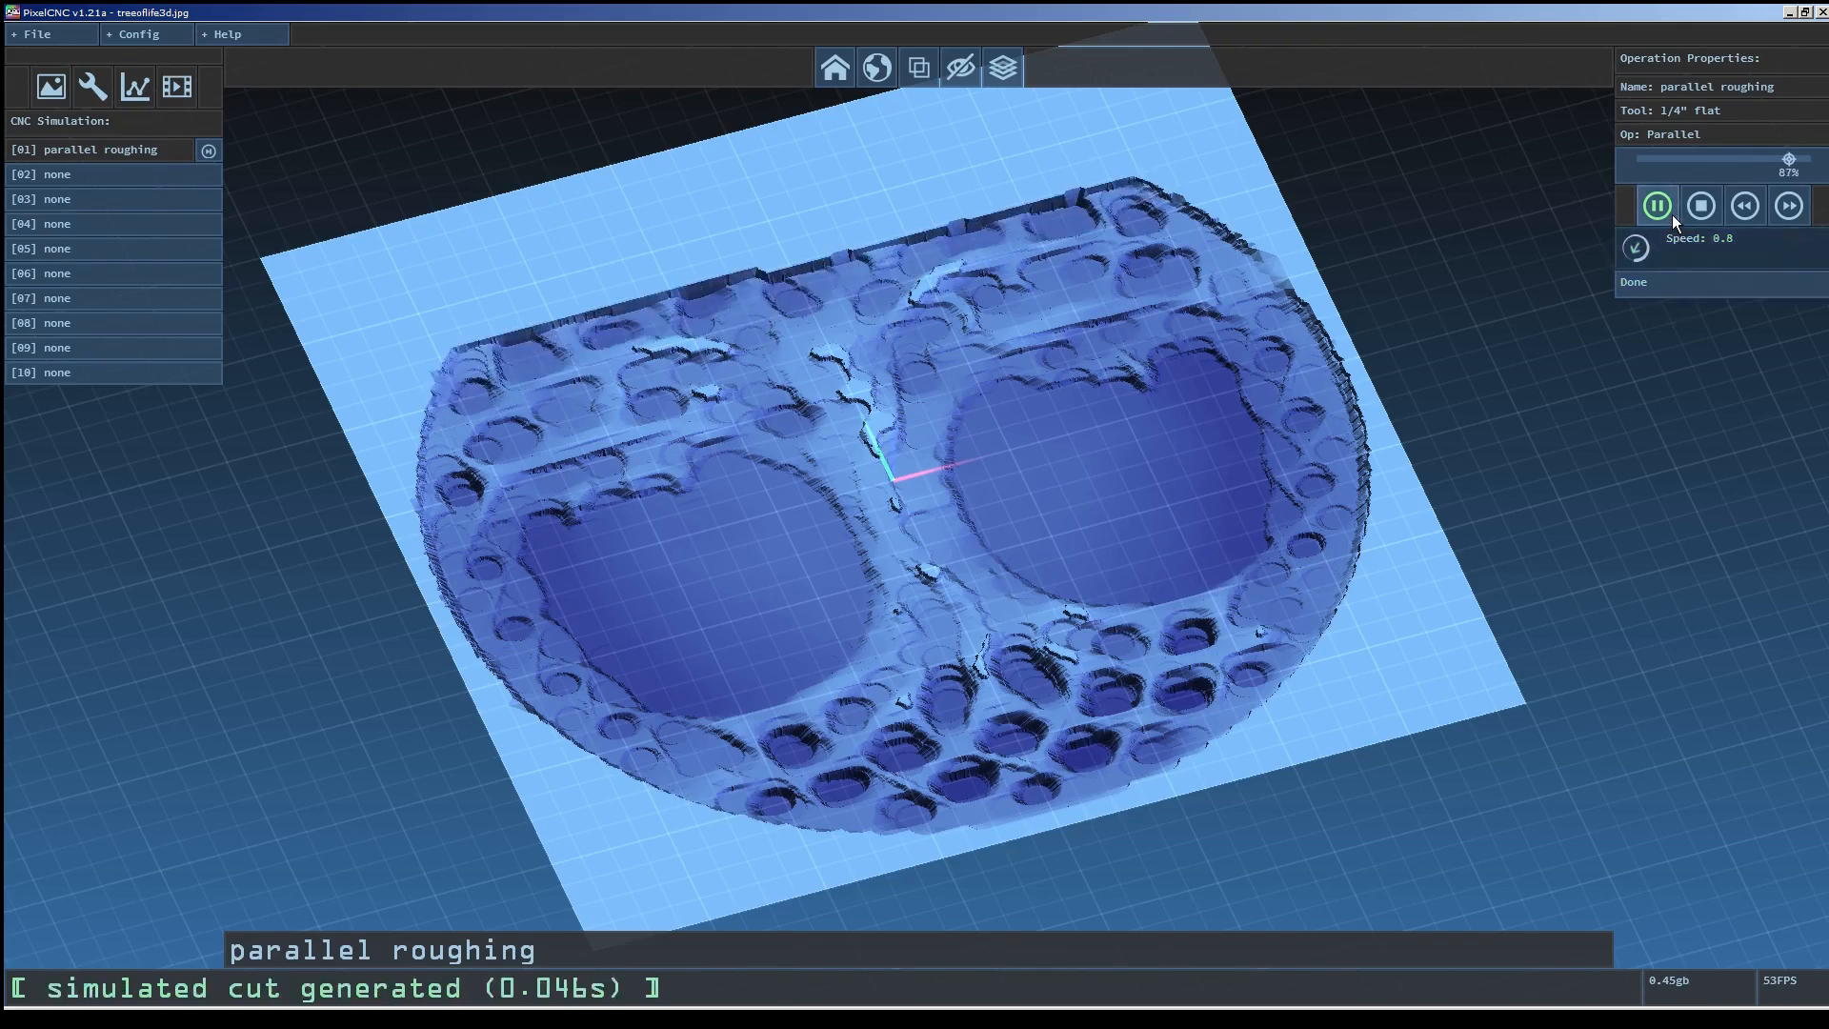
Raise the simulation depthmap resolution to 1152 in the simulation settings.
{"action": "left_click", "coordinate": [156, 36]}
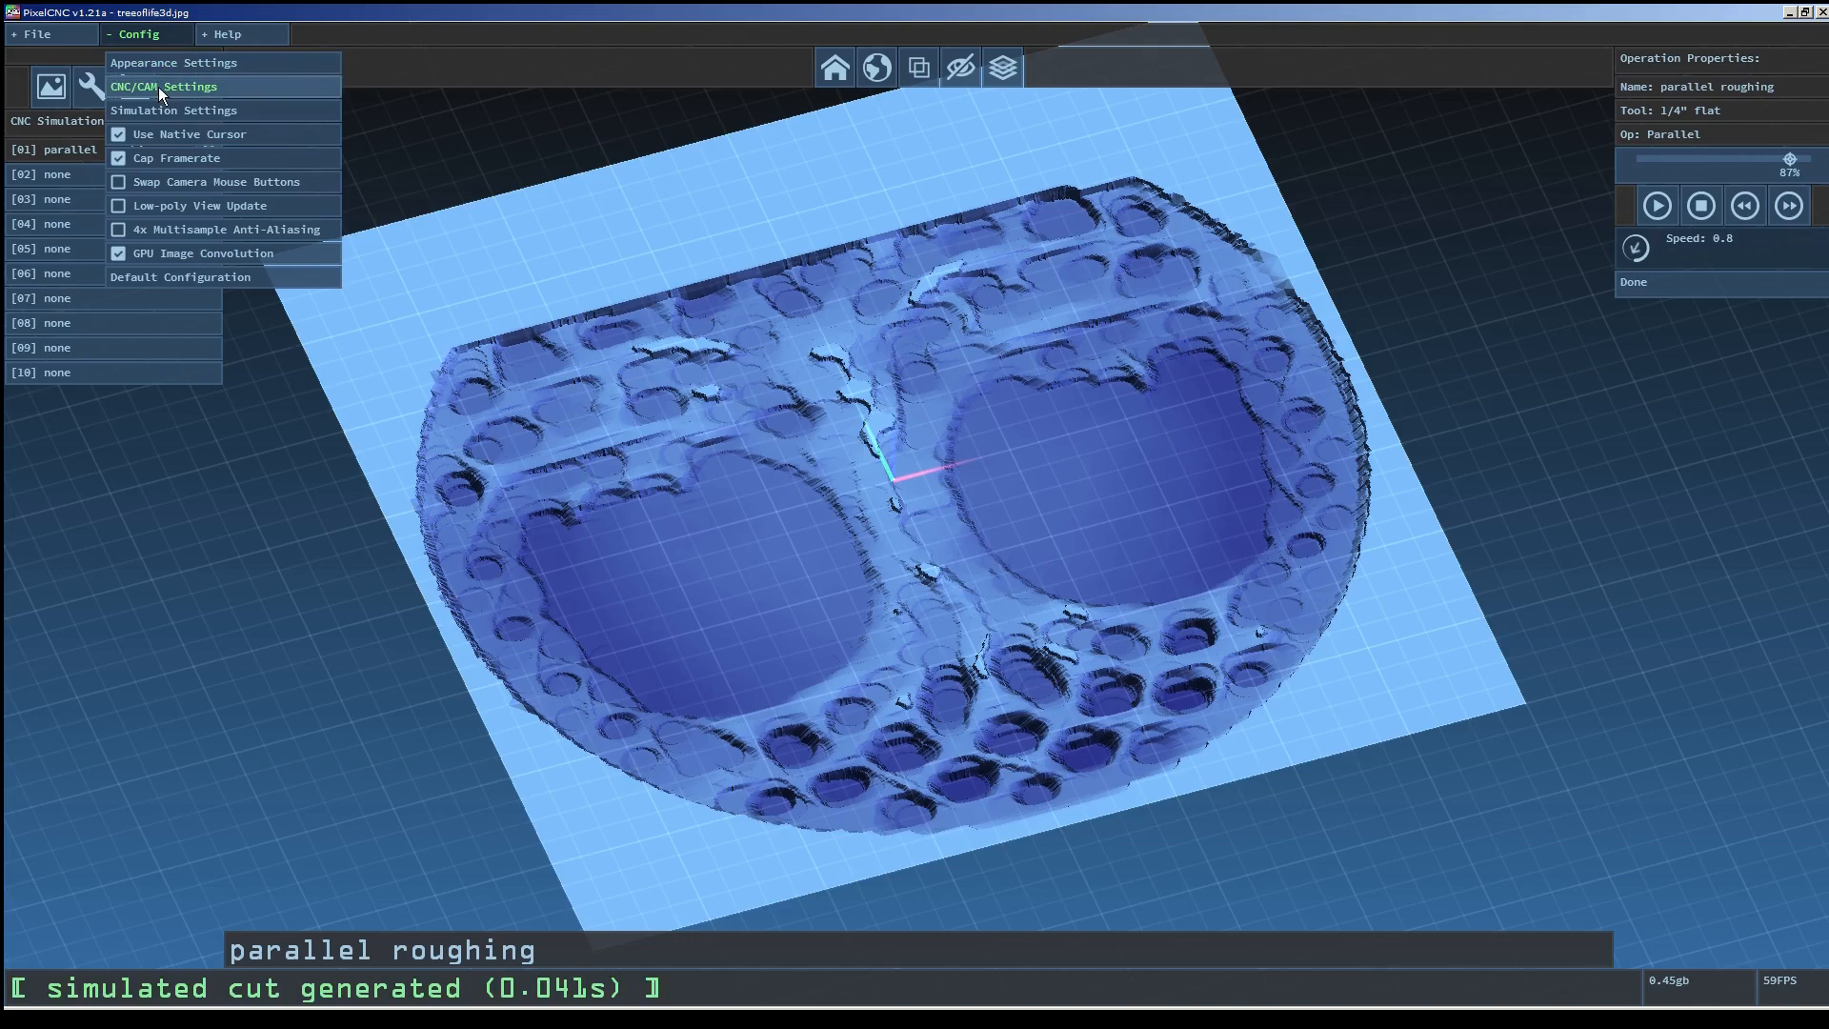
{"action": "left_click", "coordinate": [166, 112]}
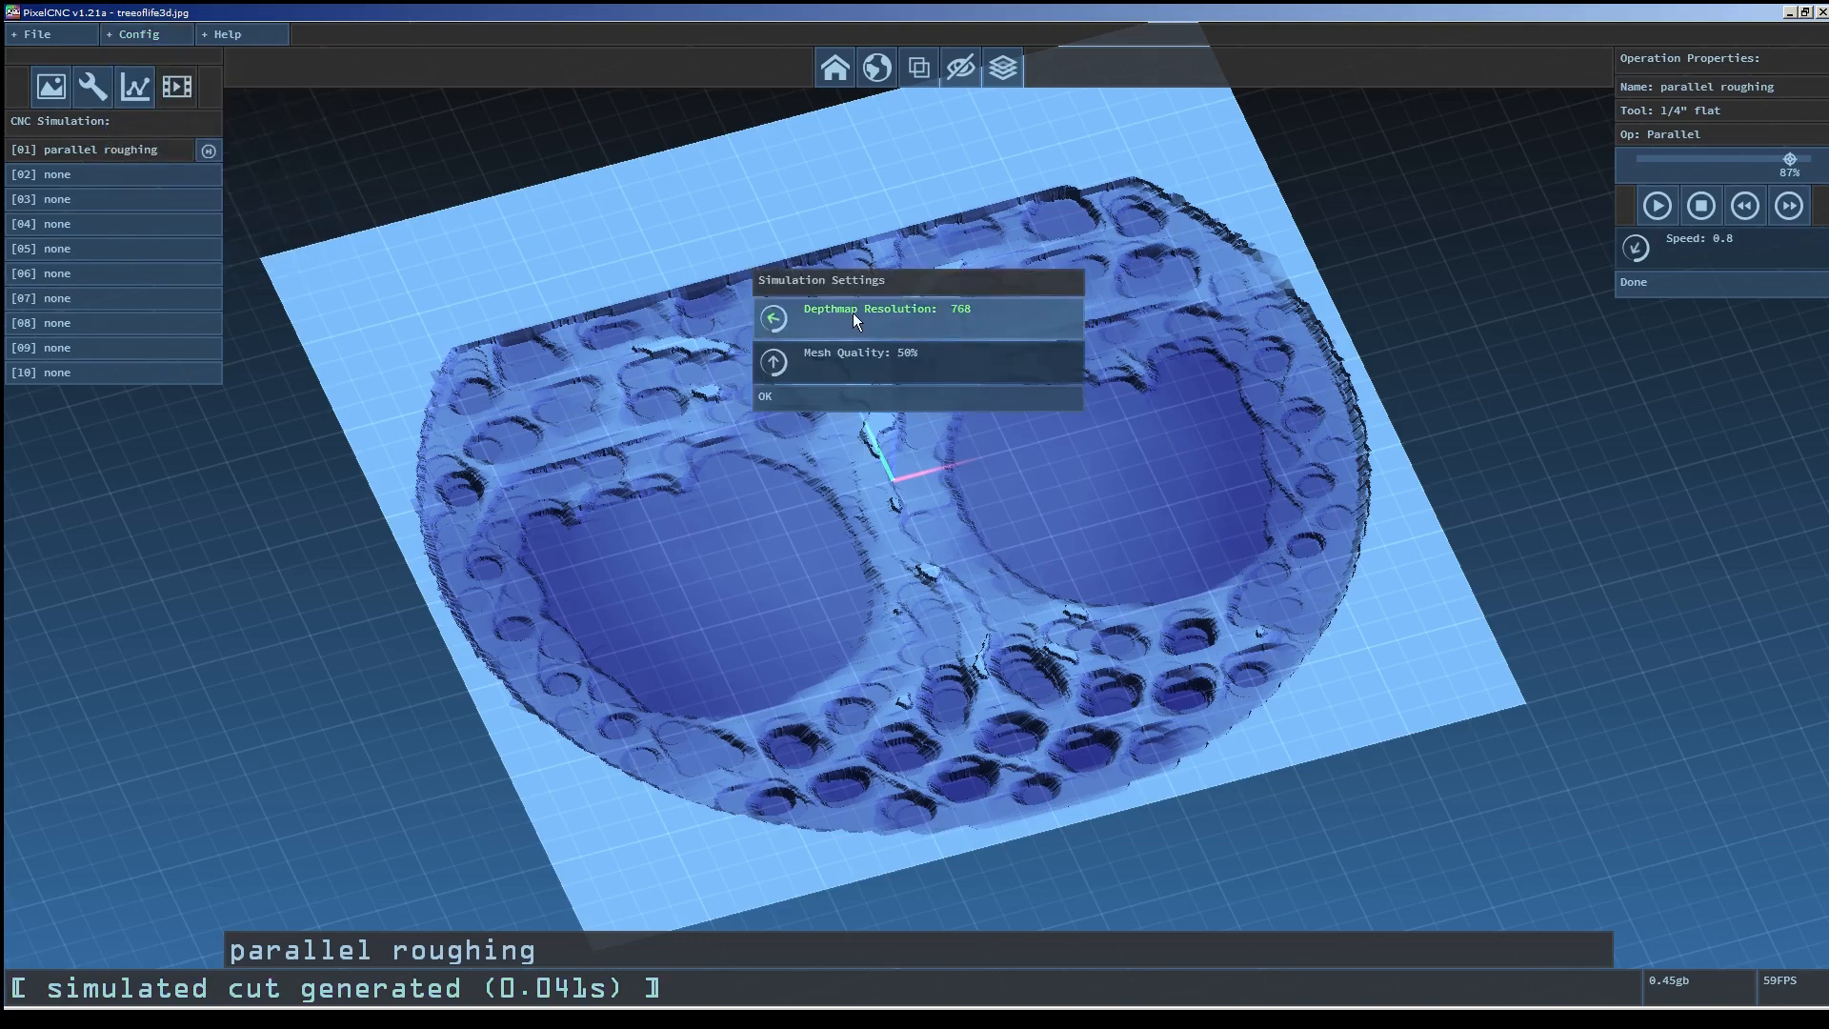
{"action": "left_click", "coordinate": [986, 311]}
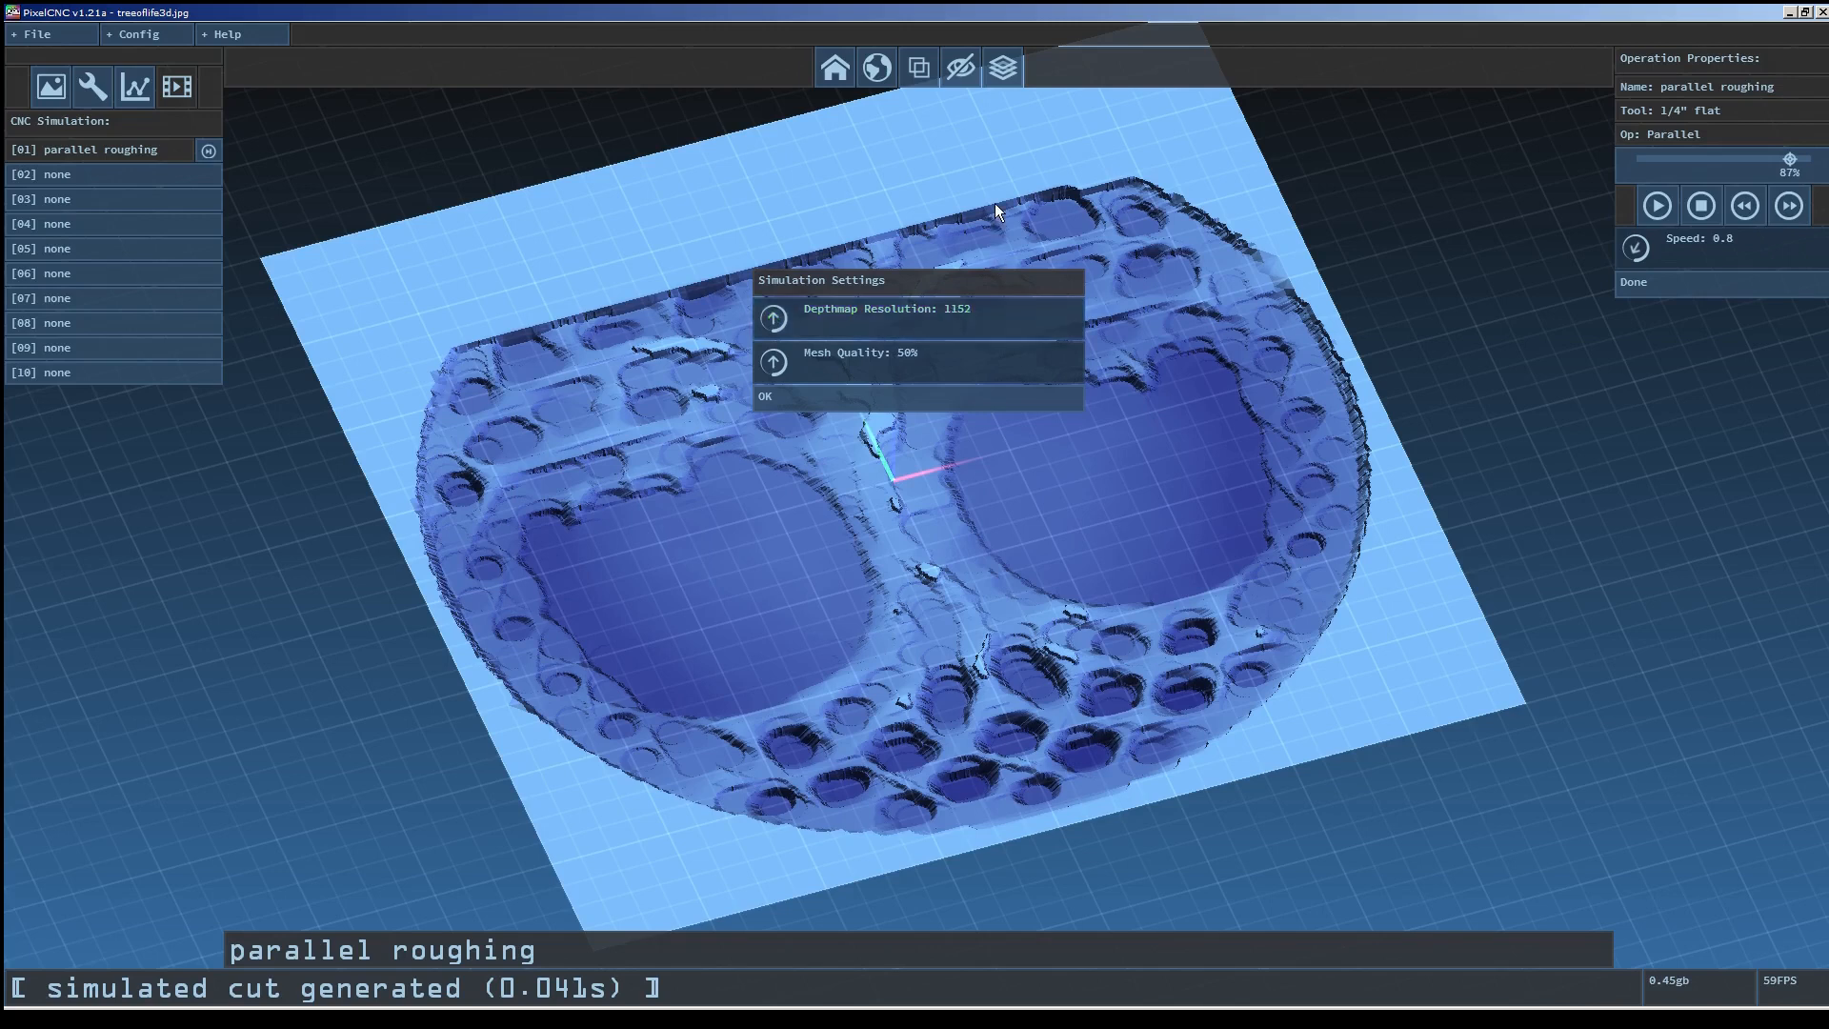
{"action": "left_click", "coordinate": [944, 392]}
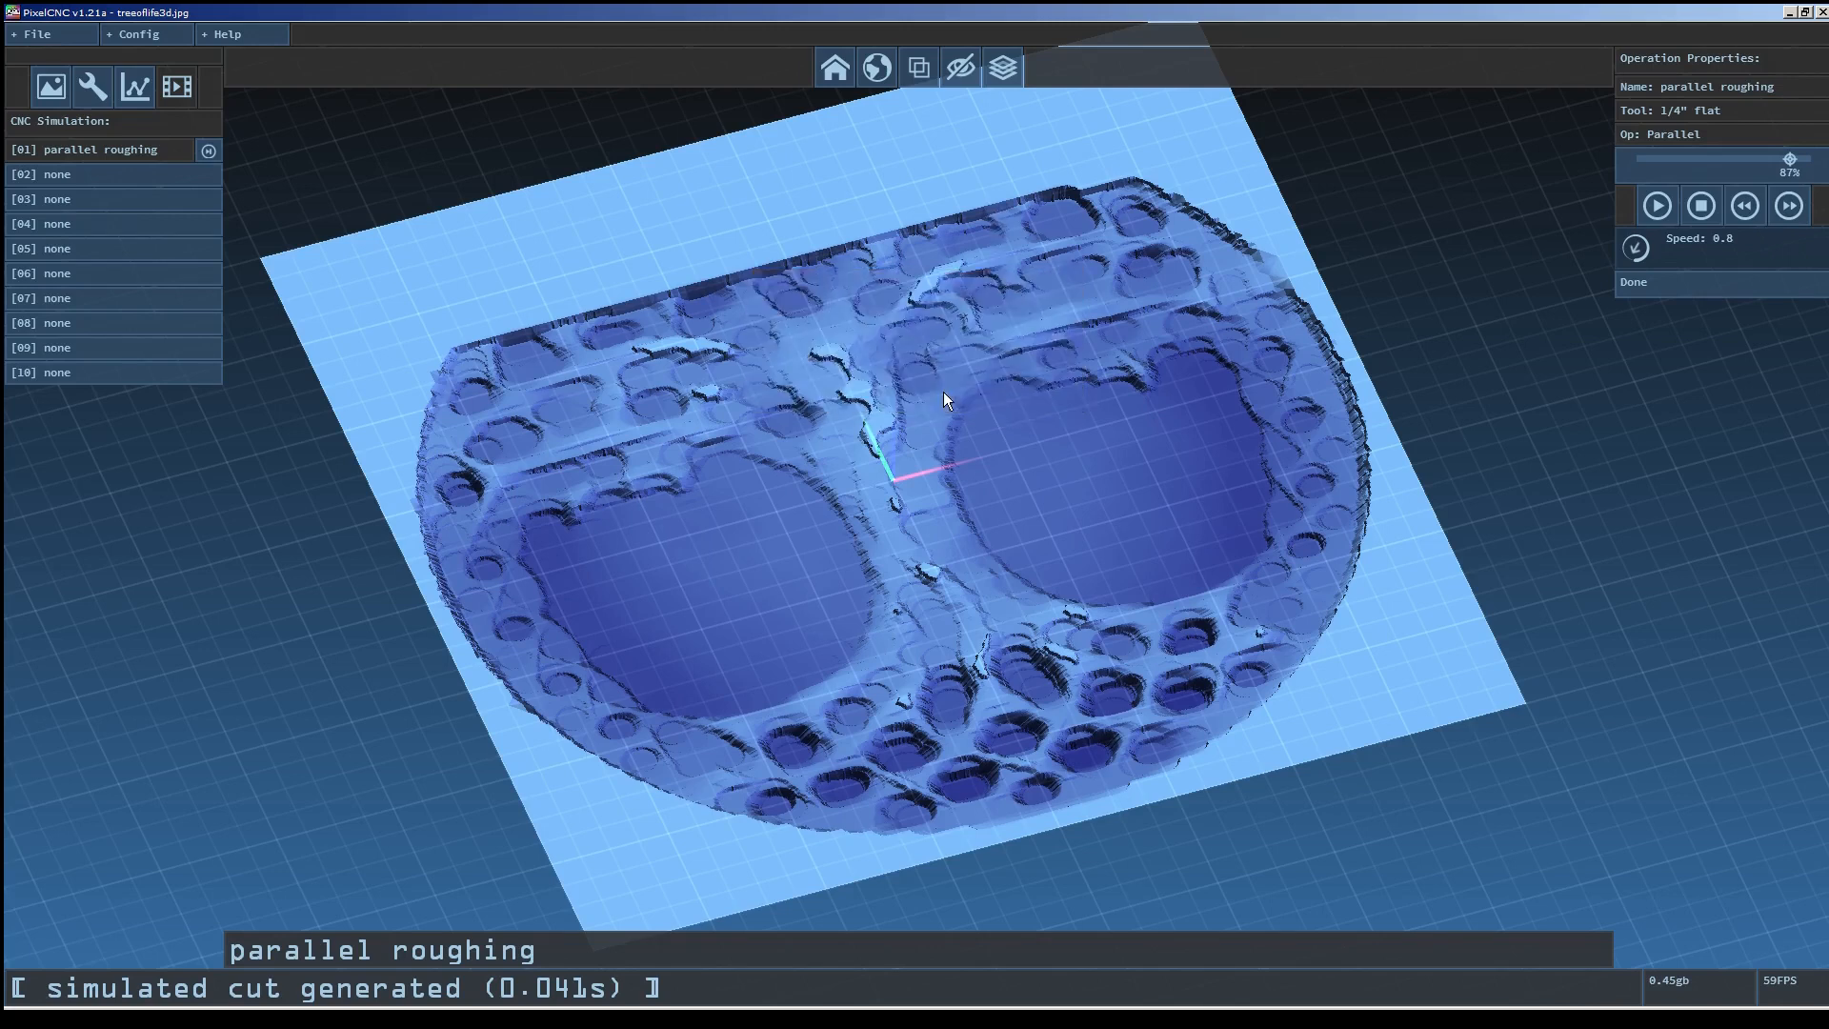
Restart the simulation playback and set its speed to 1.0.
{"action": "left_click", "coordinate": [1700, 206]}
{"action": "left_click", "coordinate": [1657, 206]}
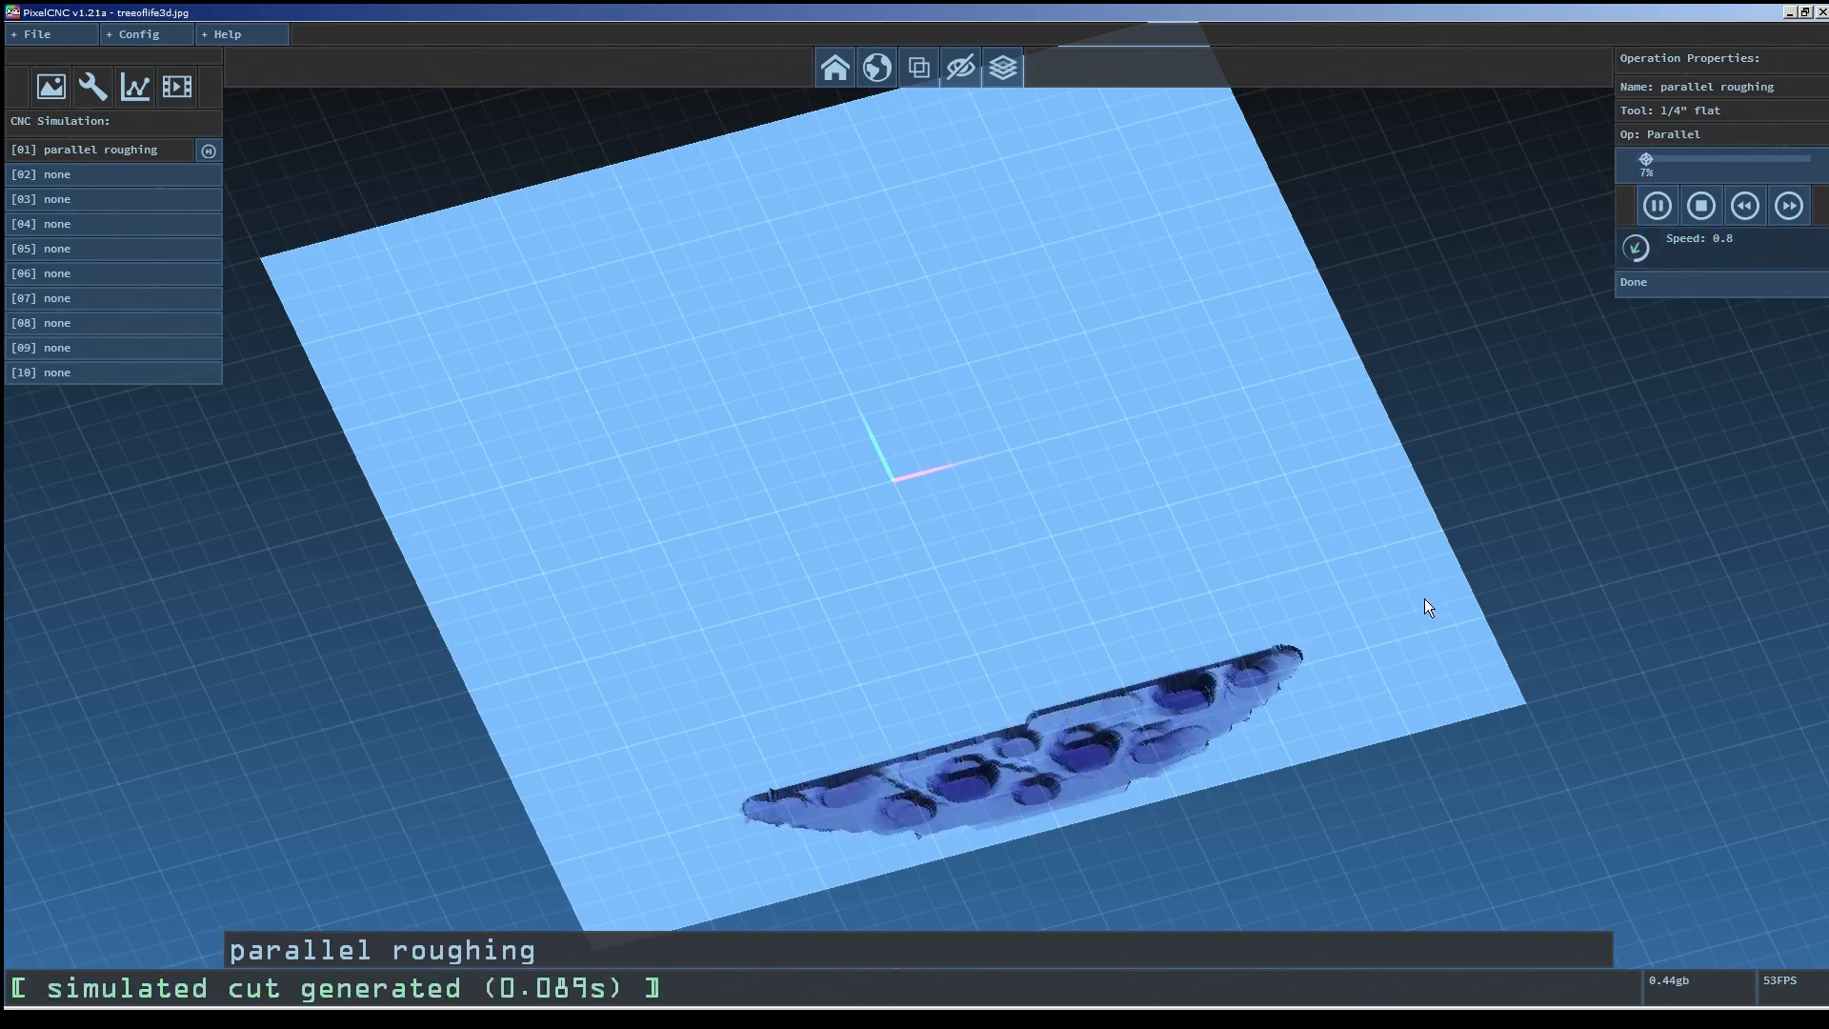
{"action": "left_click_drag", "start_coordinate": [1691, 258], "coordinate": [1706, 250]}
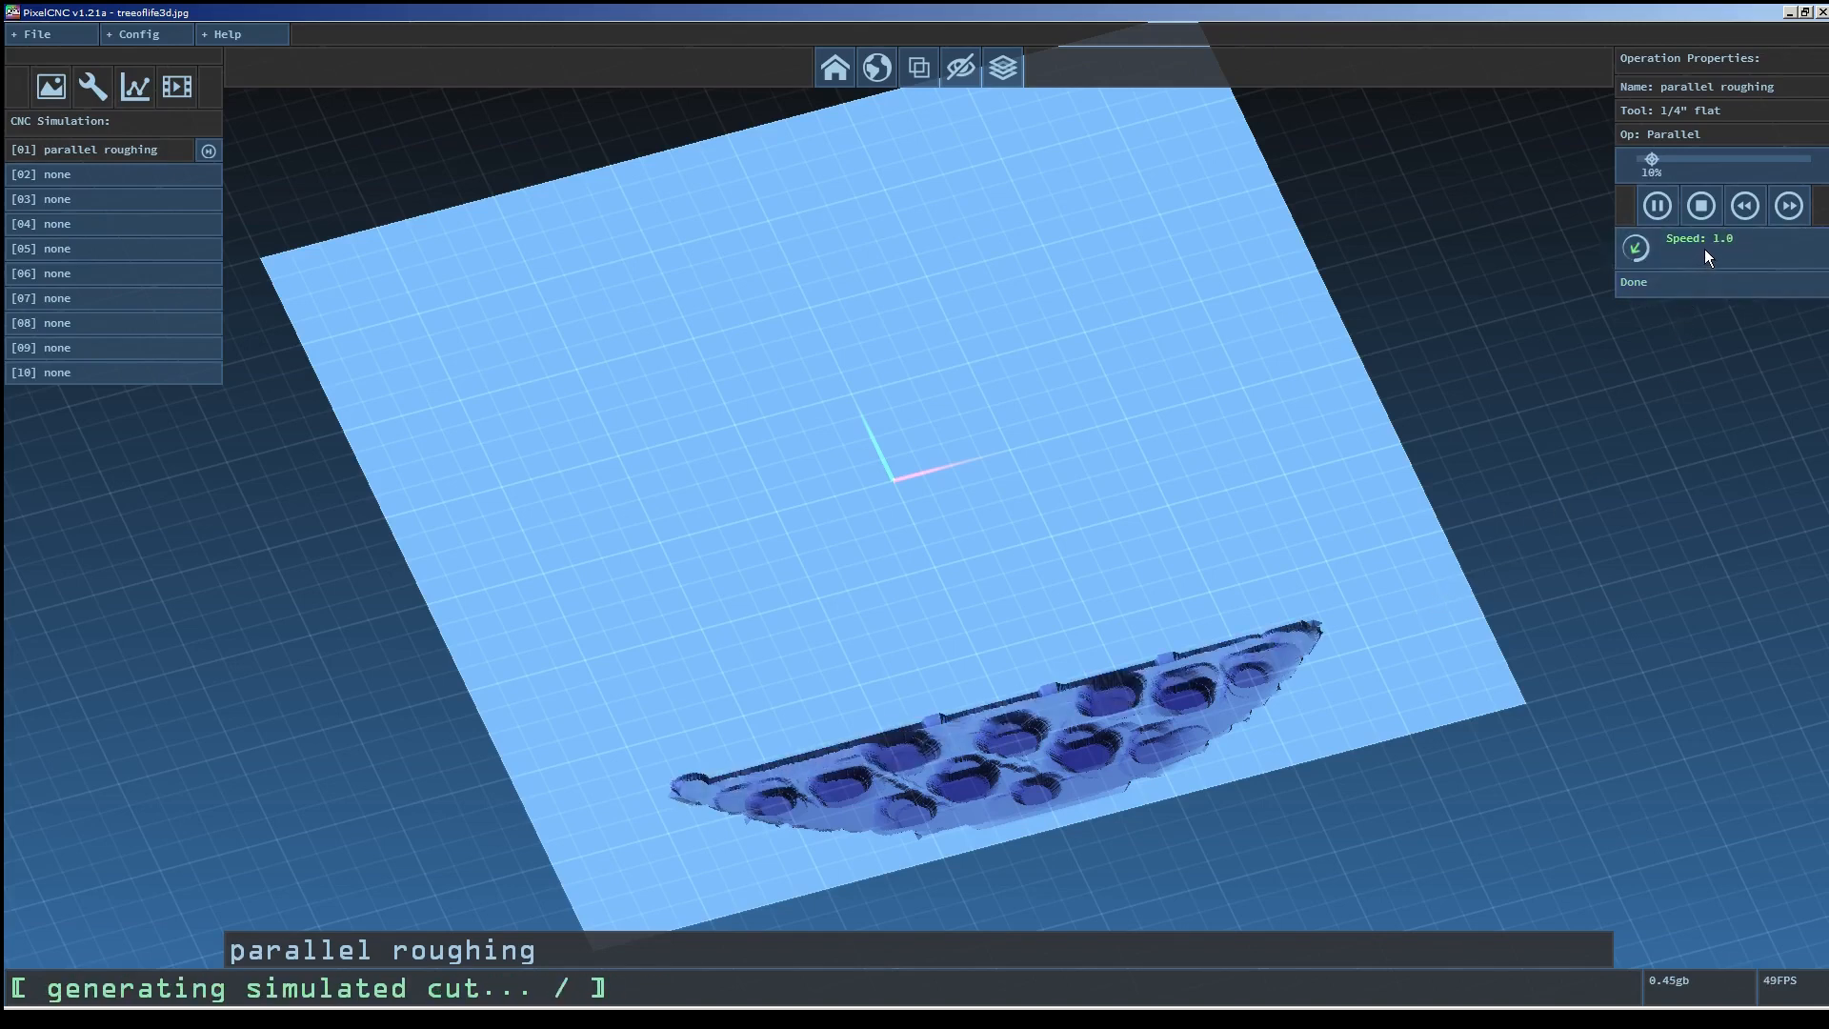
Set the simulation mesh quality to 0%.
{"action": "left_click", "coordinate": [168, 32]}
{"action": "left_click", "coordinate": [175, 110]}
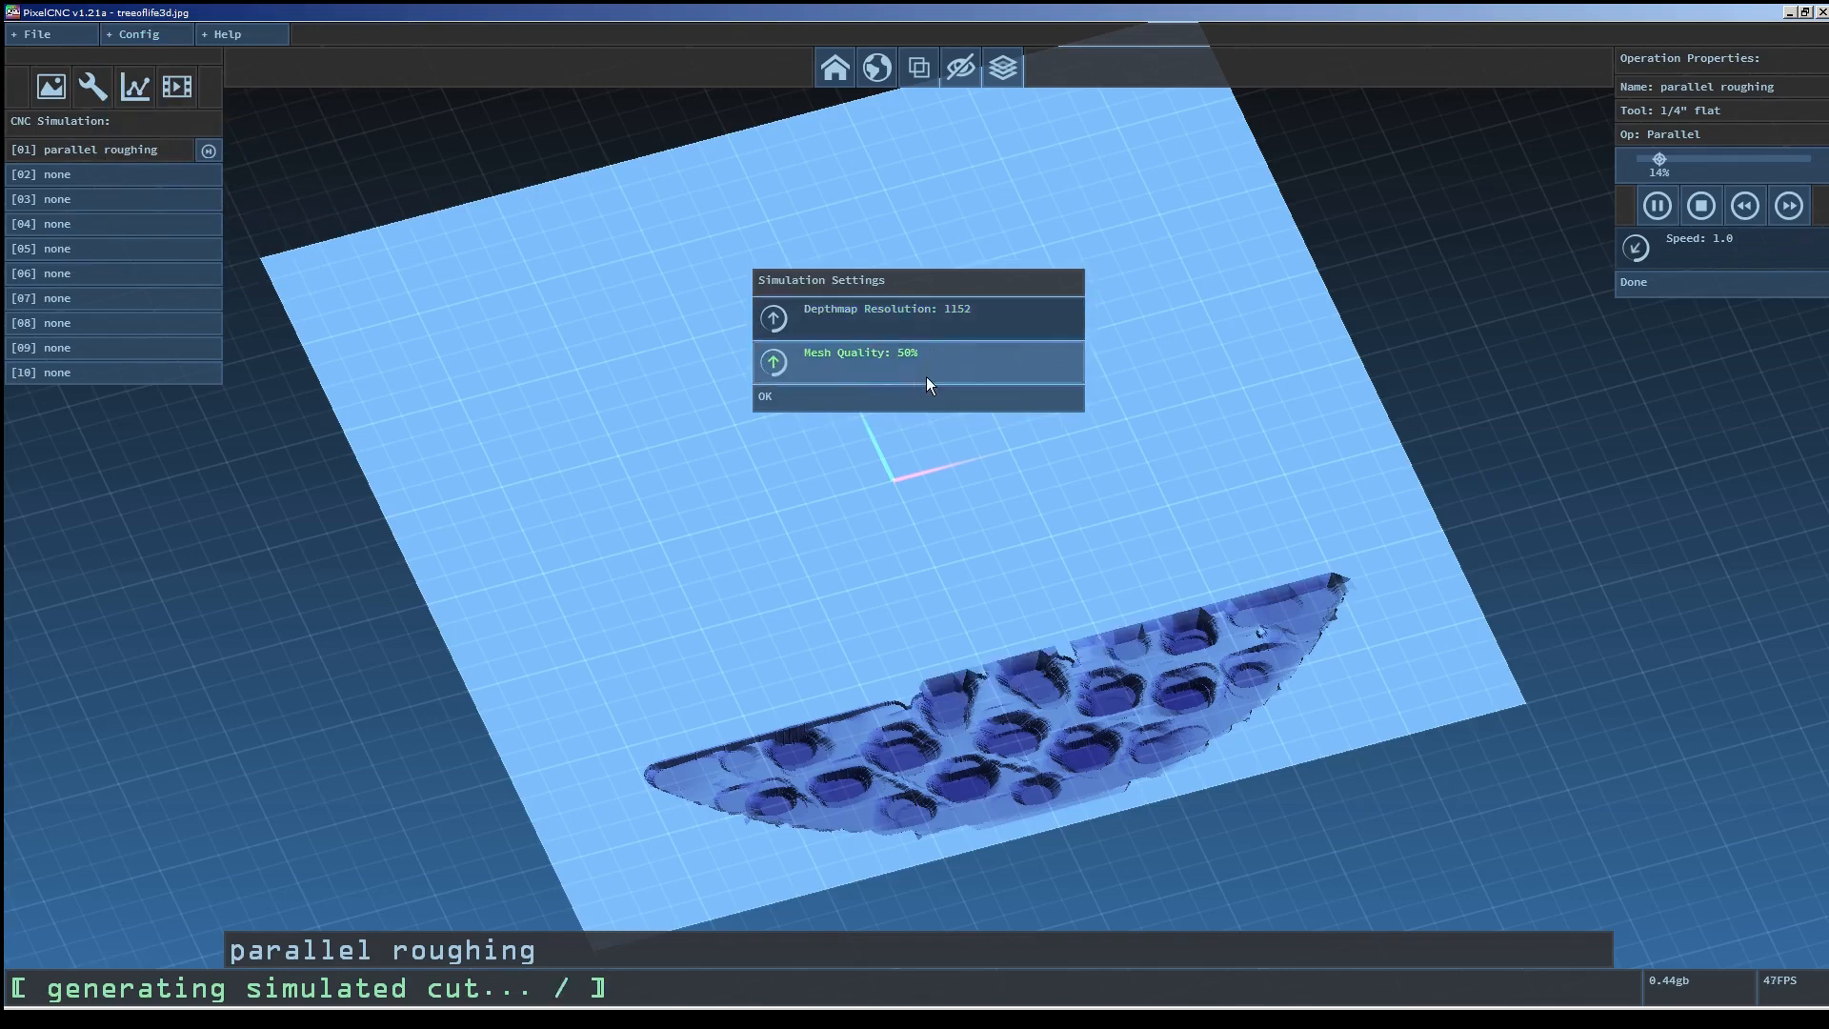
{"action": "left_click_drag", "start_coordinate": [935, 358], "coordinate": [921, 645]}
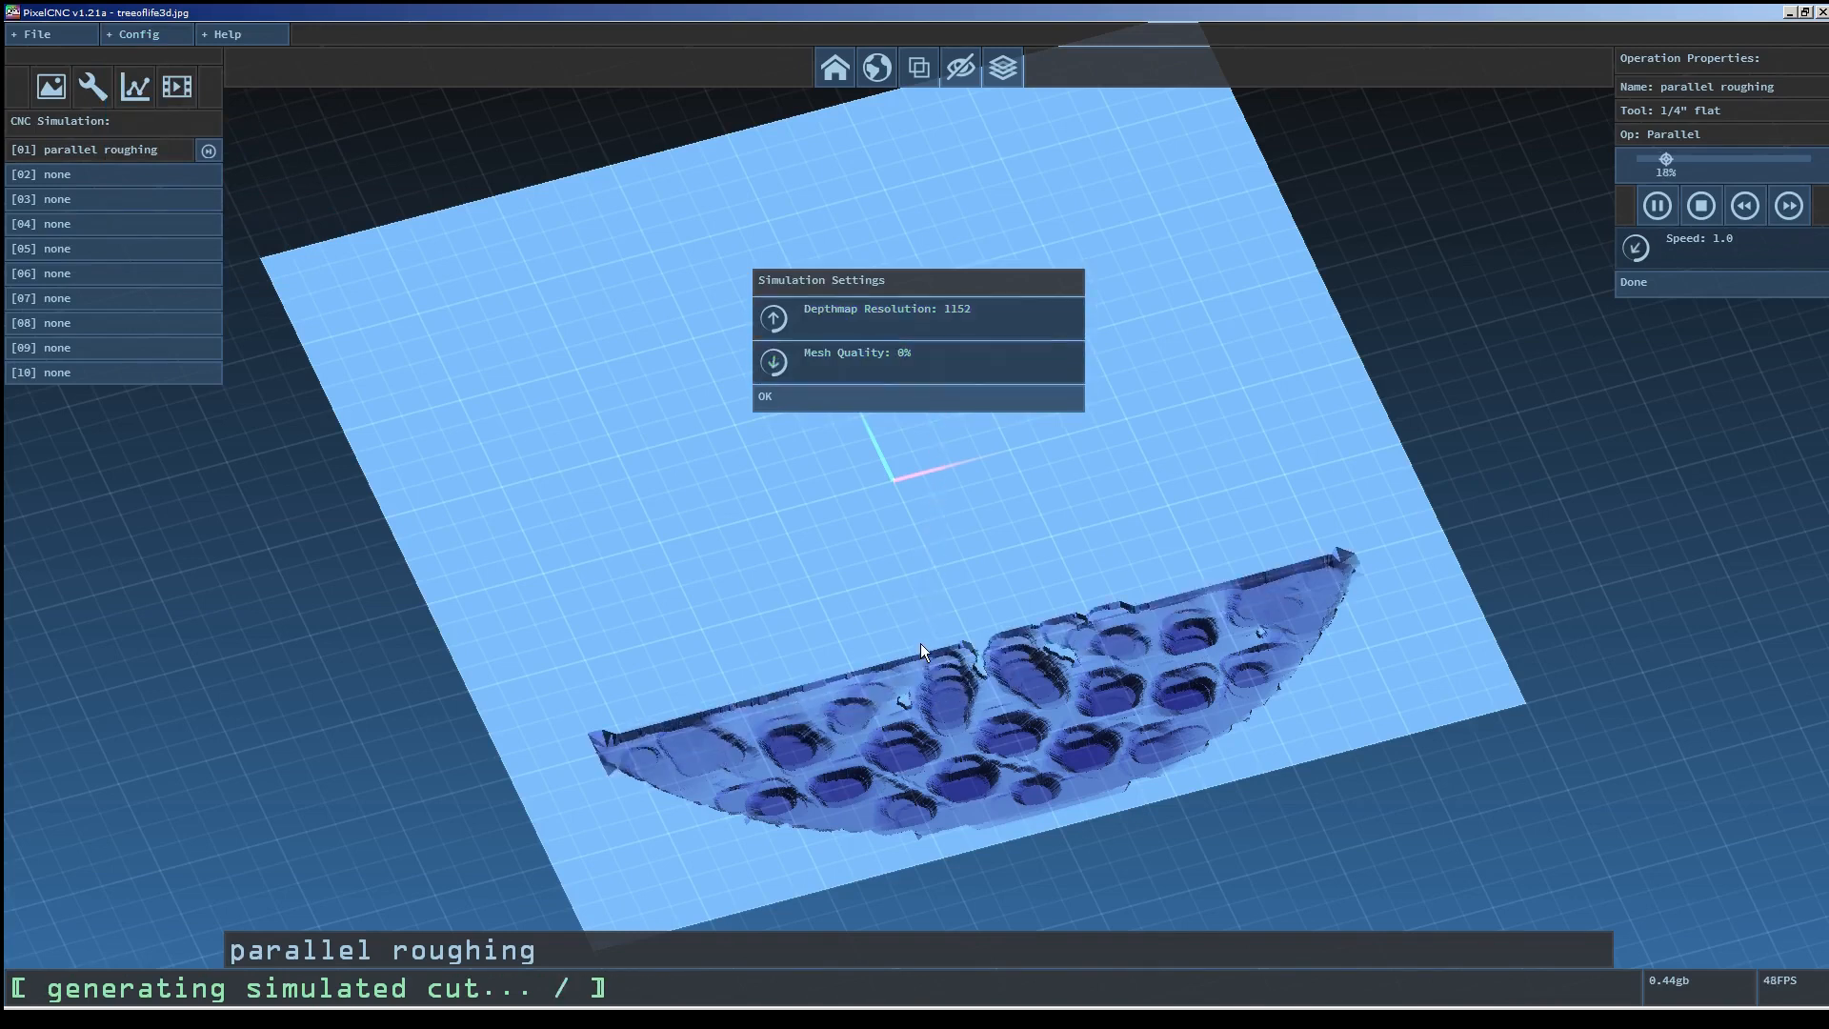
{"action": "left_click", "coordinate": [871, 396]}
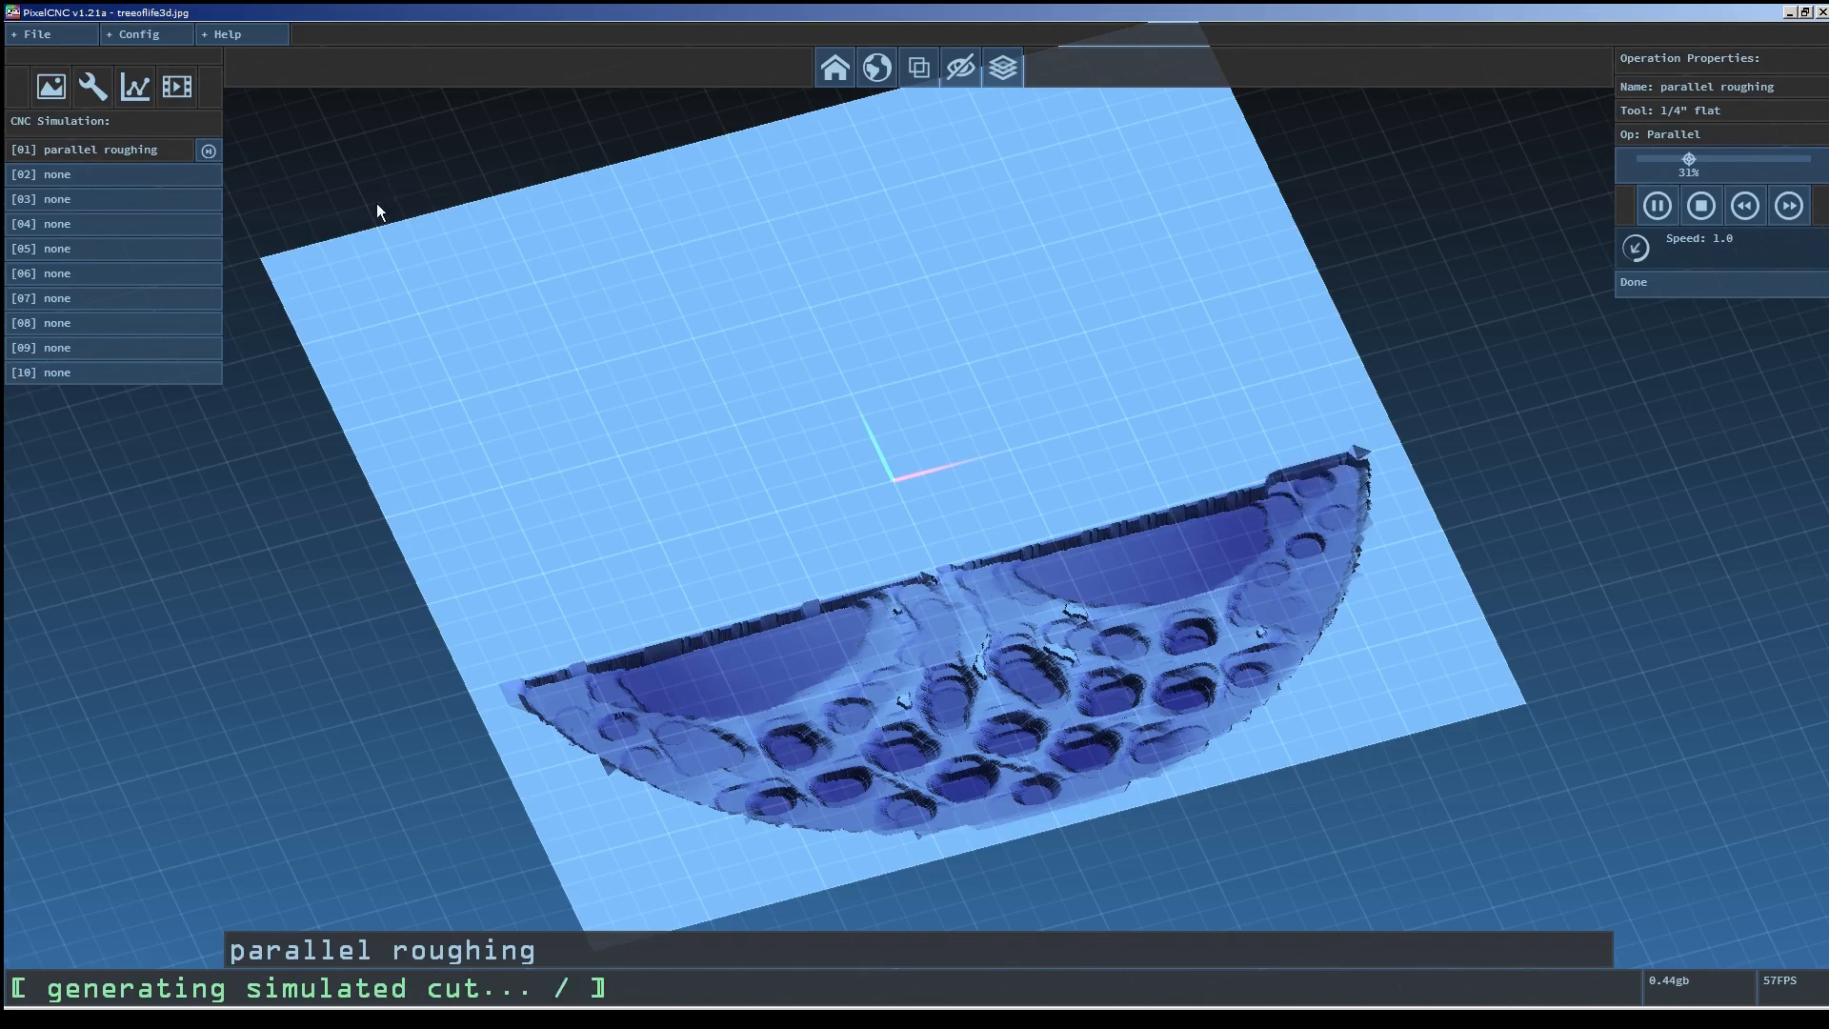
Restore the simulation mesh quality to 50%.
{"action": "left_click", "coordinate": [138, 33]}
{"action": "left_click", "coordinate": [174, 109]}
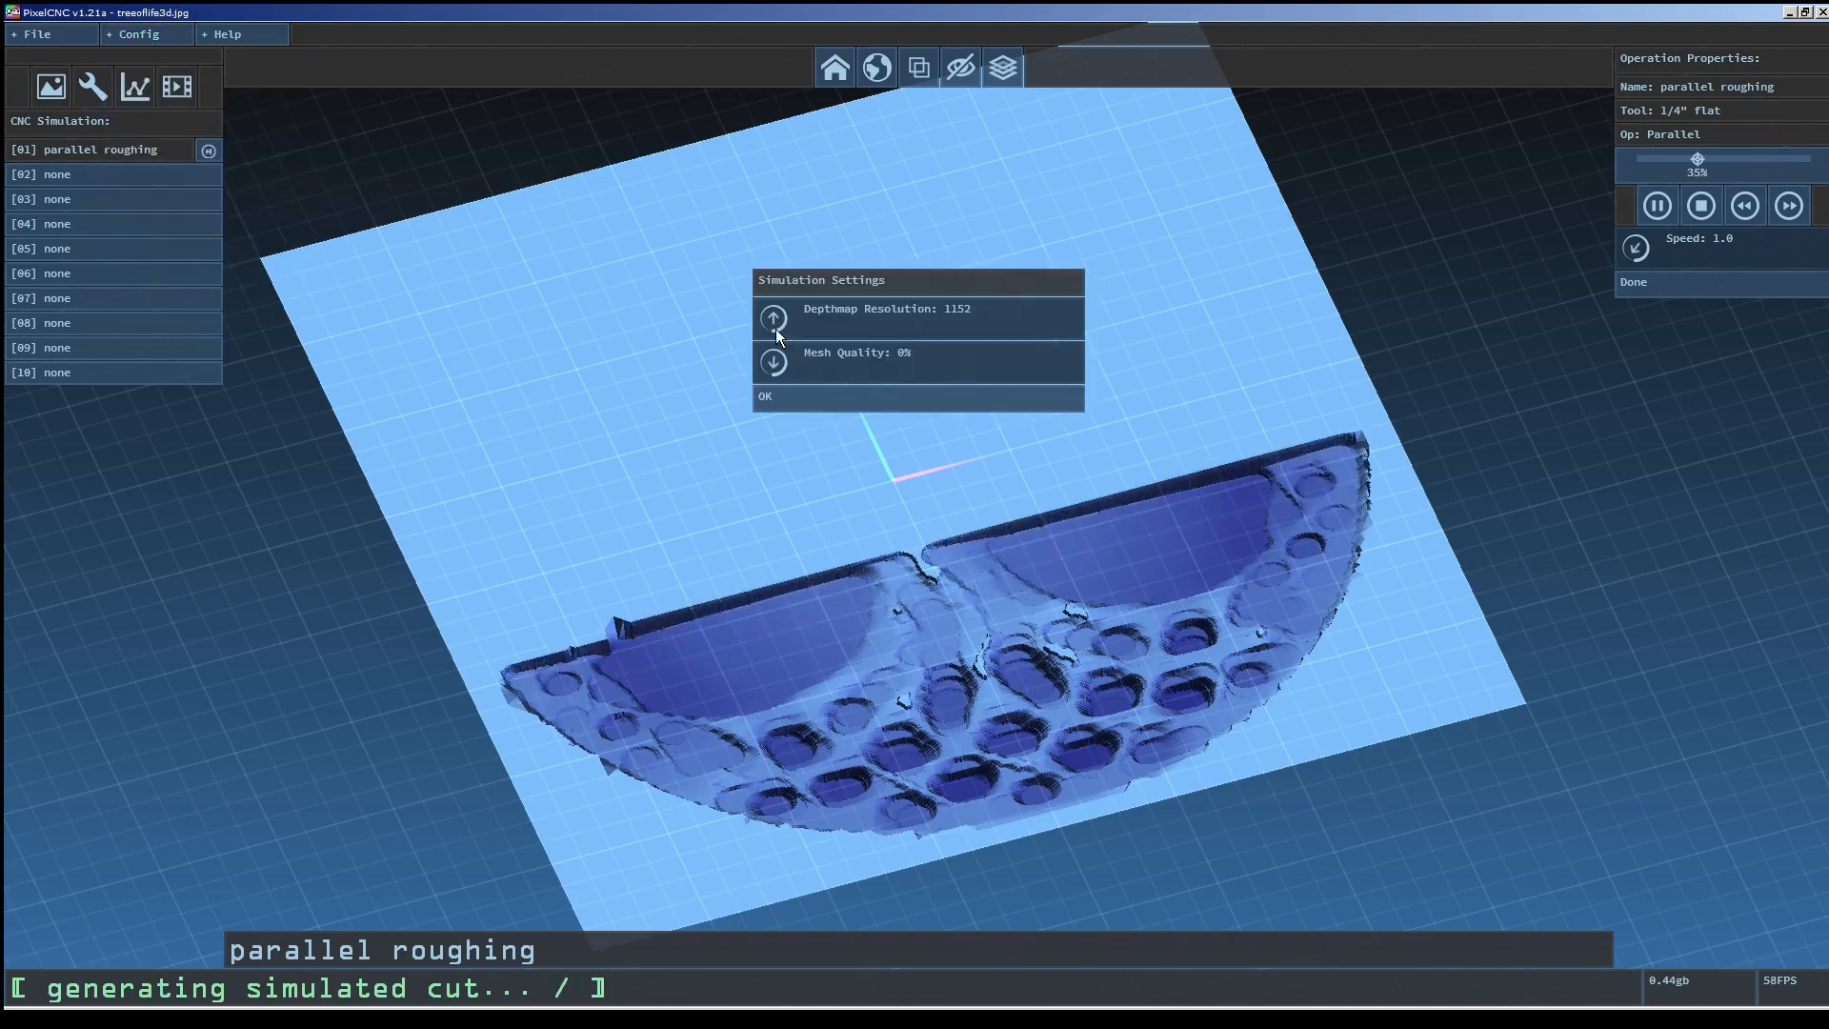
{"action": "left_click", "coordinate": [960, 358]}
{"action": "left_click_drag", "start_coordinate": [964, 322], "coordinate": [980, 99]}
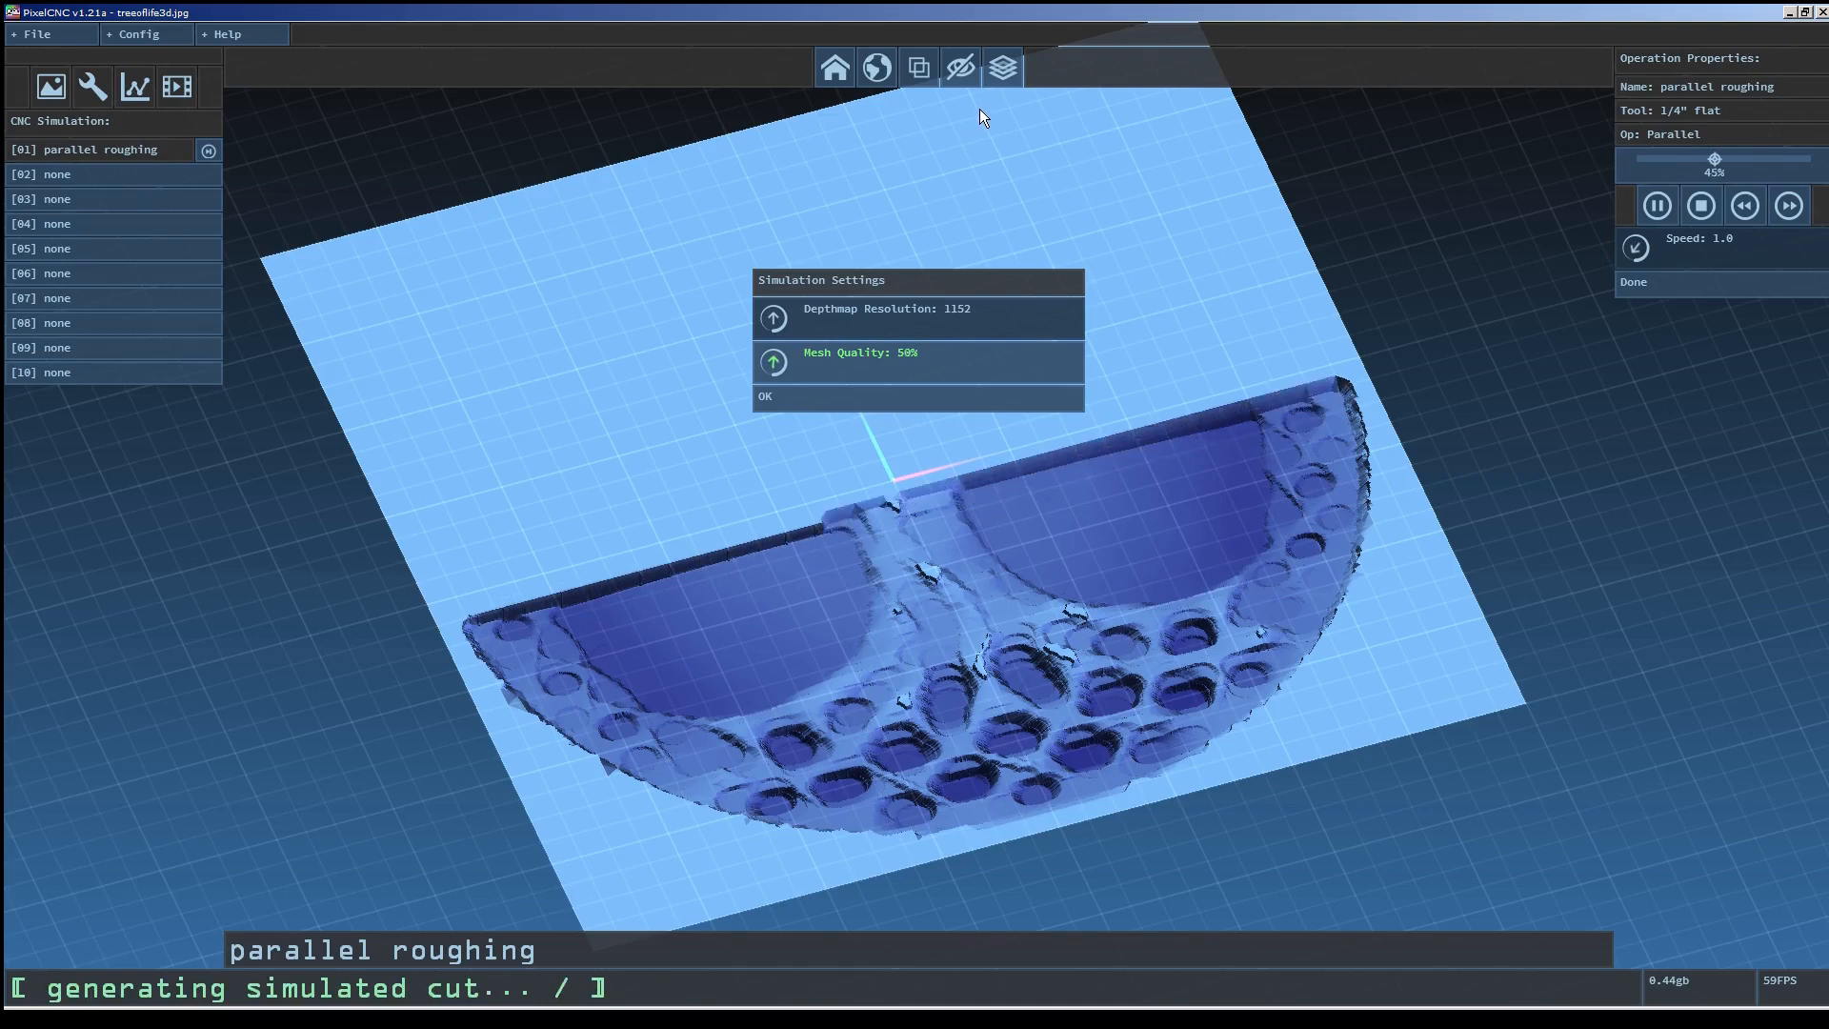
{"action": "left_click", "coordinate": [903, 397]}
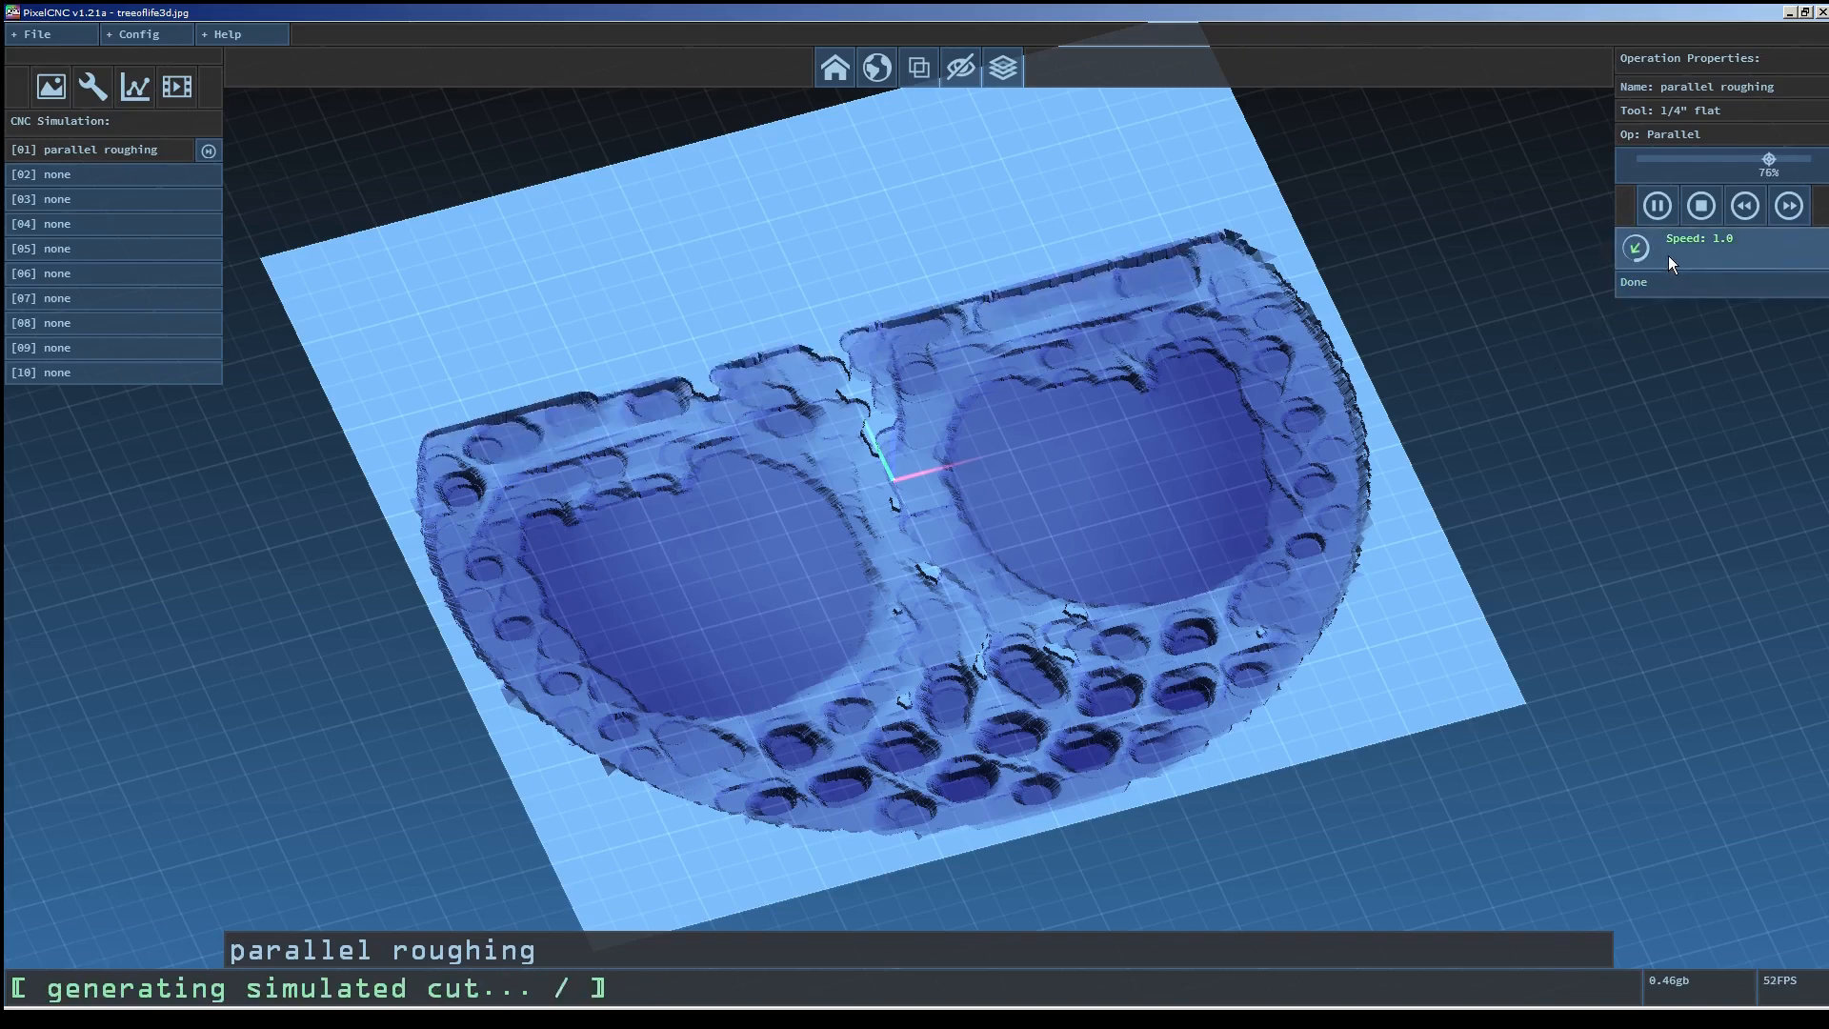
Pause the simulation playback.
{"action": "left_click", "coordinate": [1658, 206]}
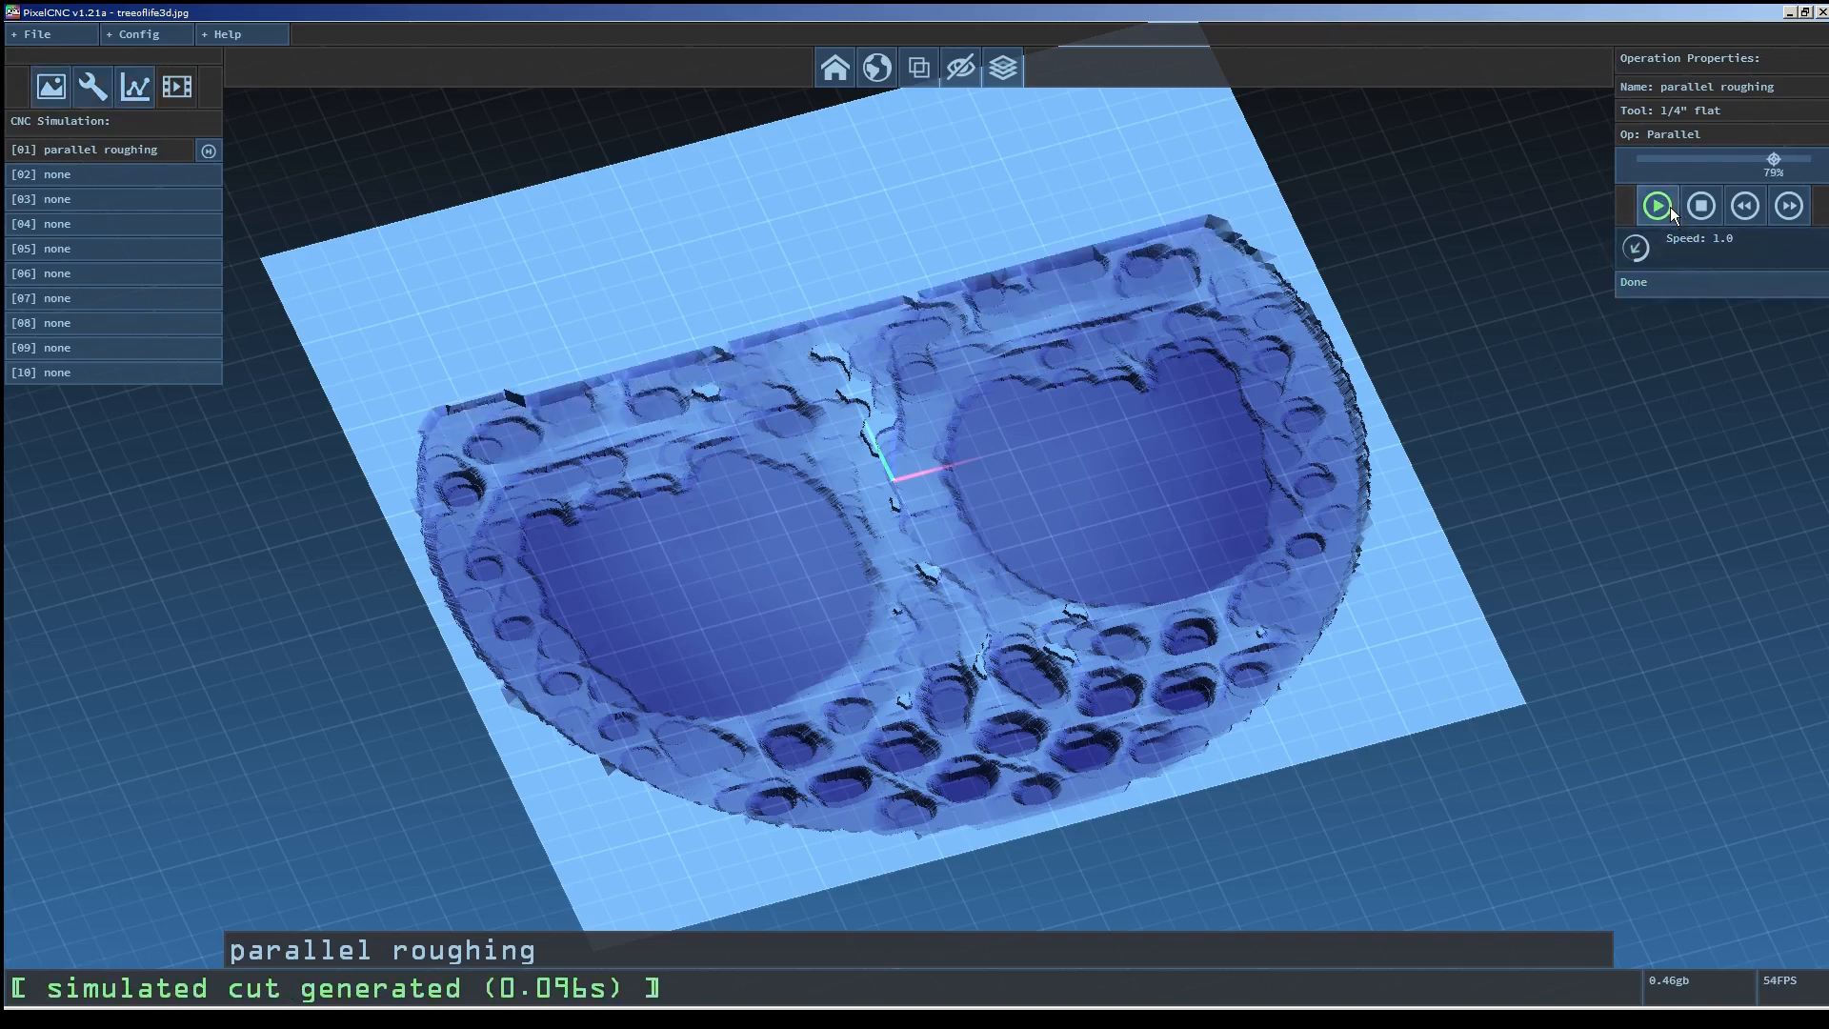
{"action": "left_click", "coordinate": [36, 39]}
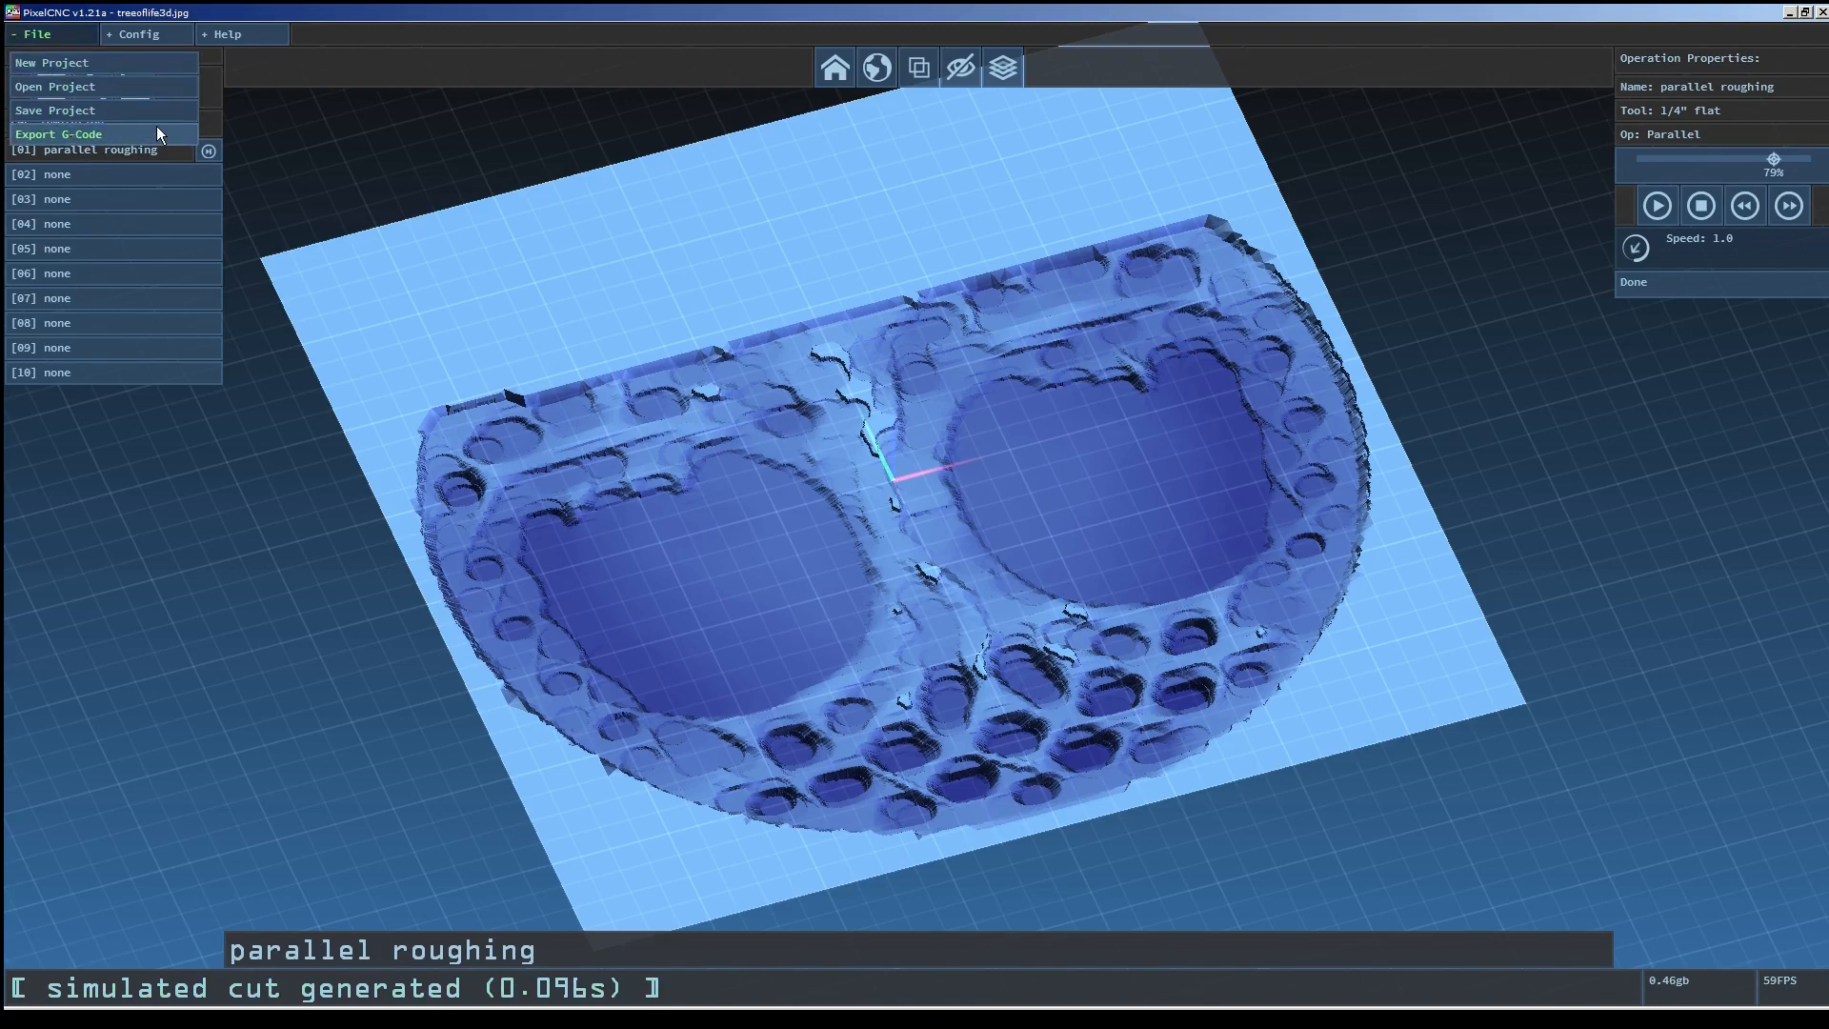
{"action": "left_click", "coordinate": [222, 93]}
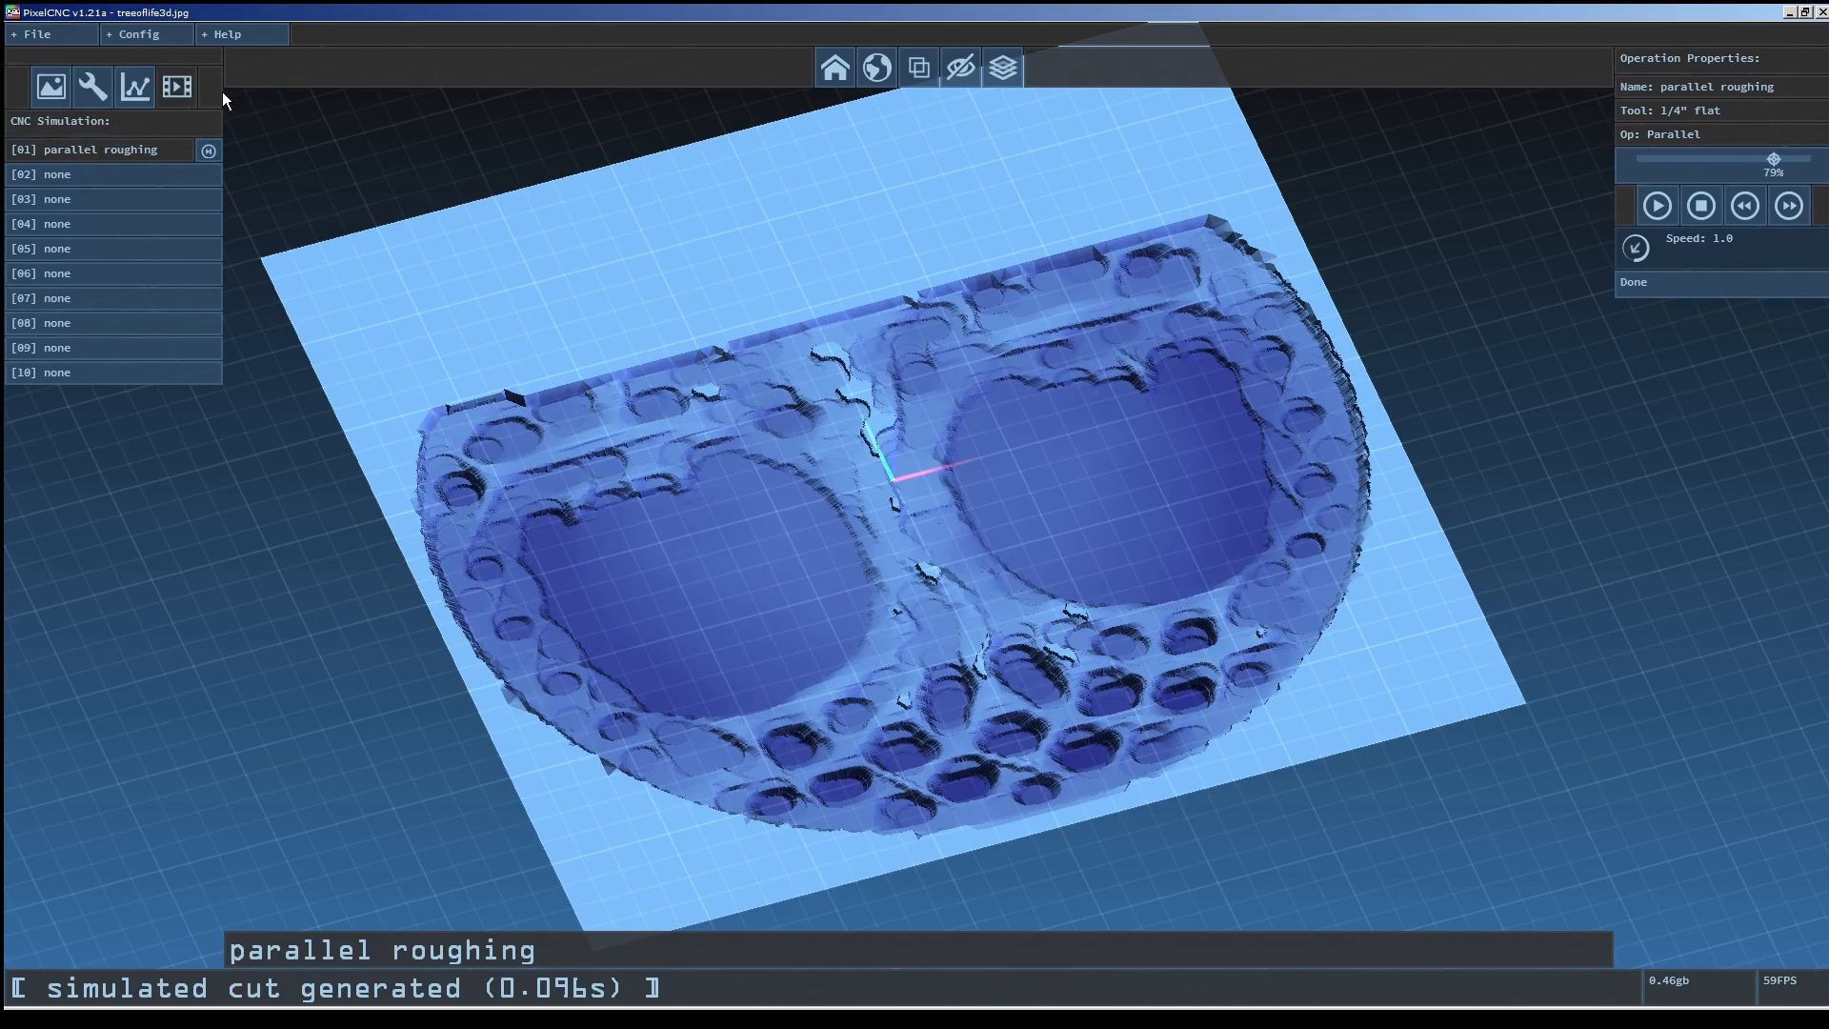
Create a second milling operation in slot 02 named "spiral finish".
{"action": "left_click", "coordinate": [134, 97]}
{"action": "left_click", "coordinate": [100, 175]}
{"action": "left_click", "coordinate": [1724, 87]}
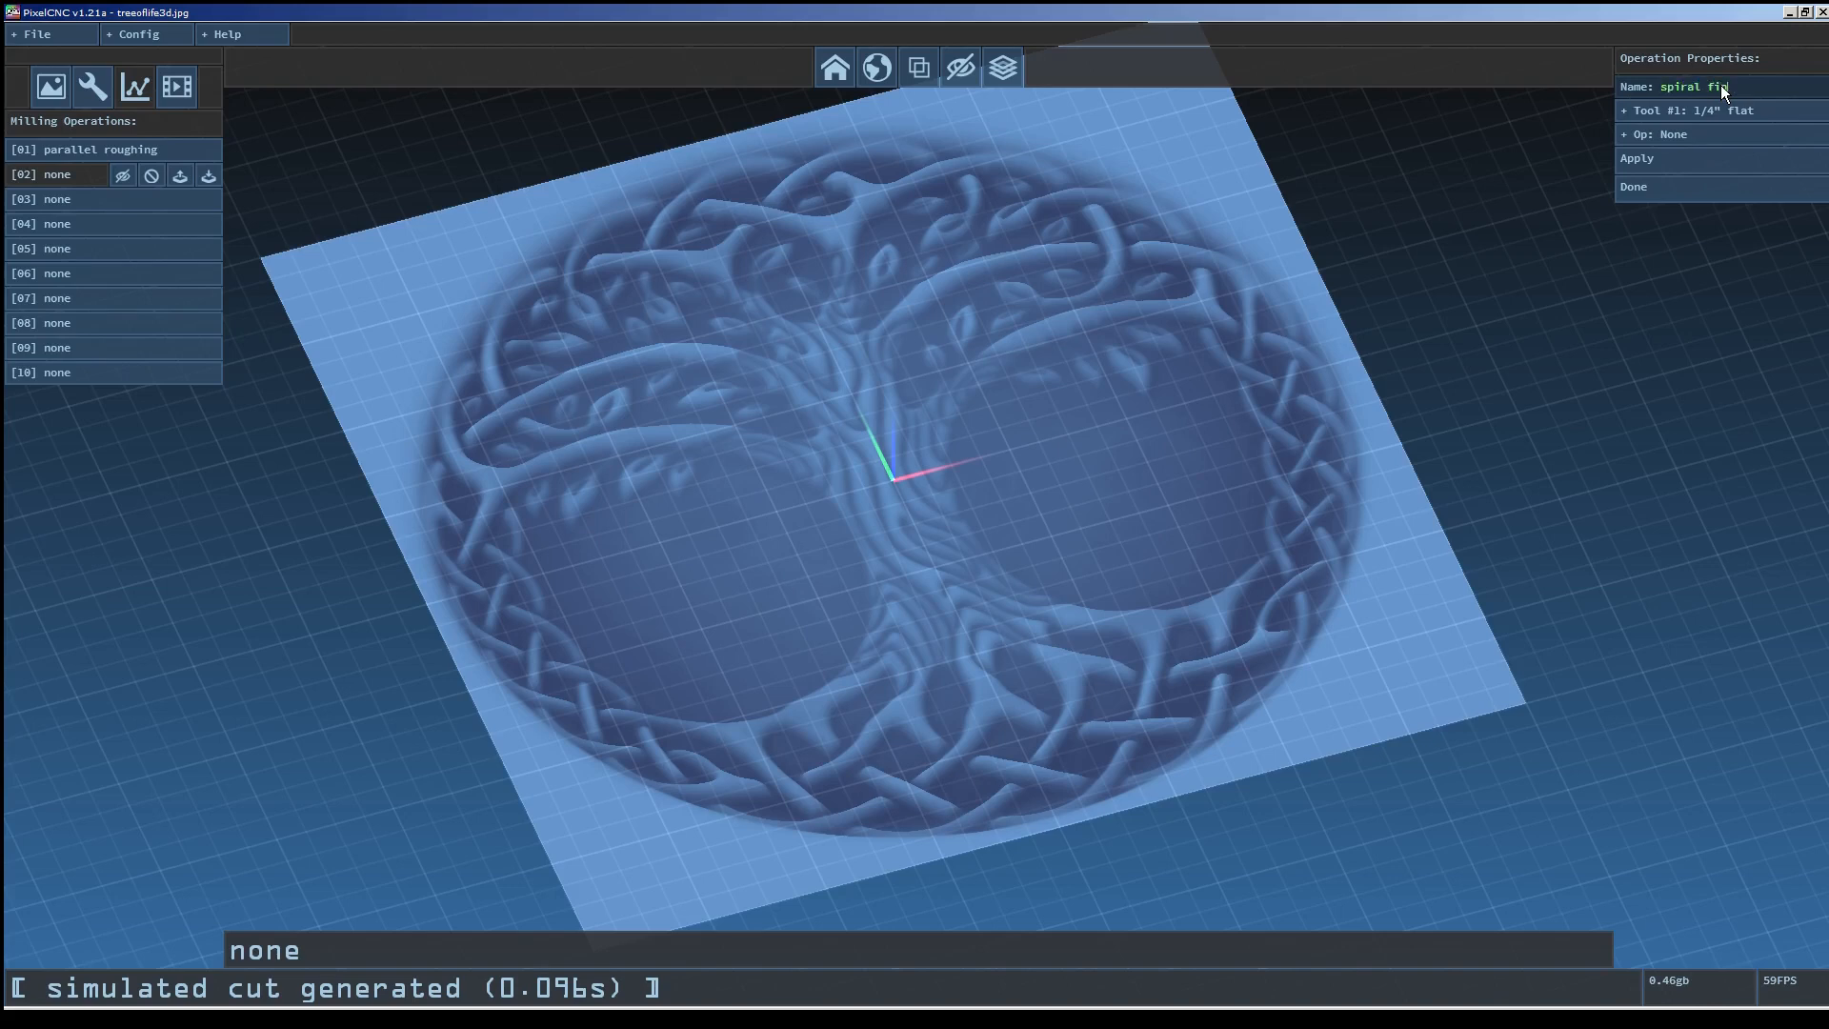
{"action": "type", "text": "spiral finish"}
{"action": "key", "text": "Return"}
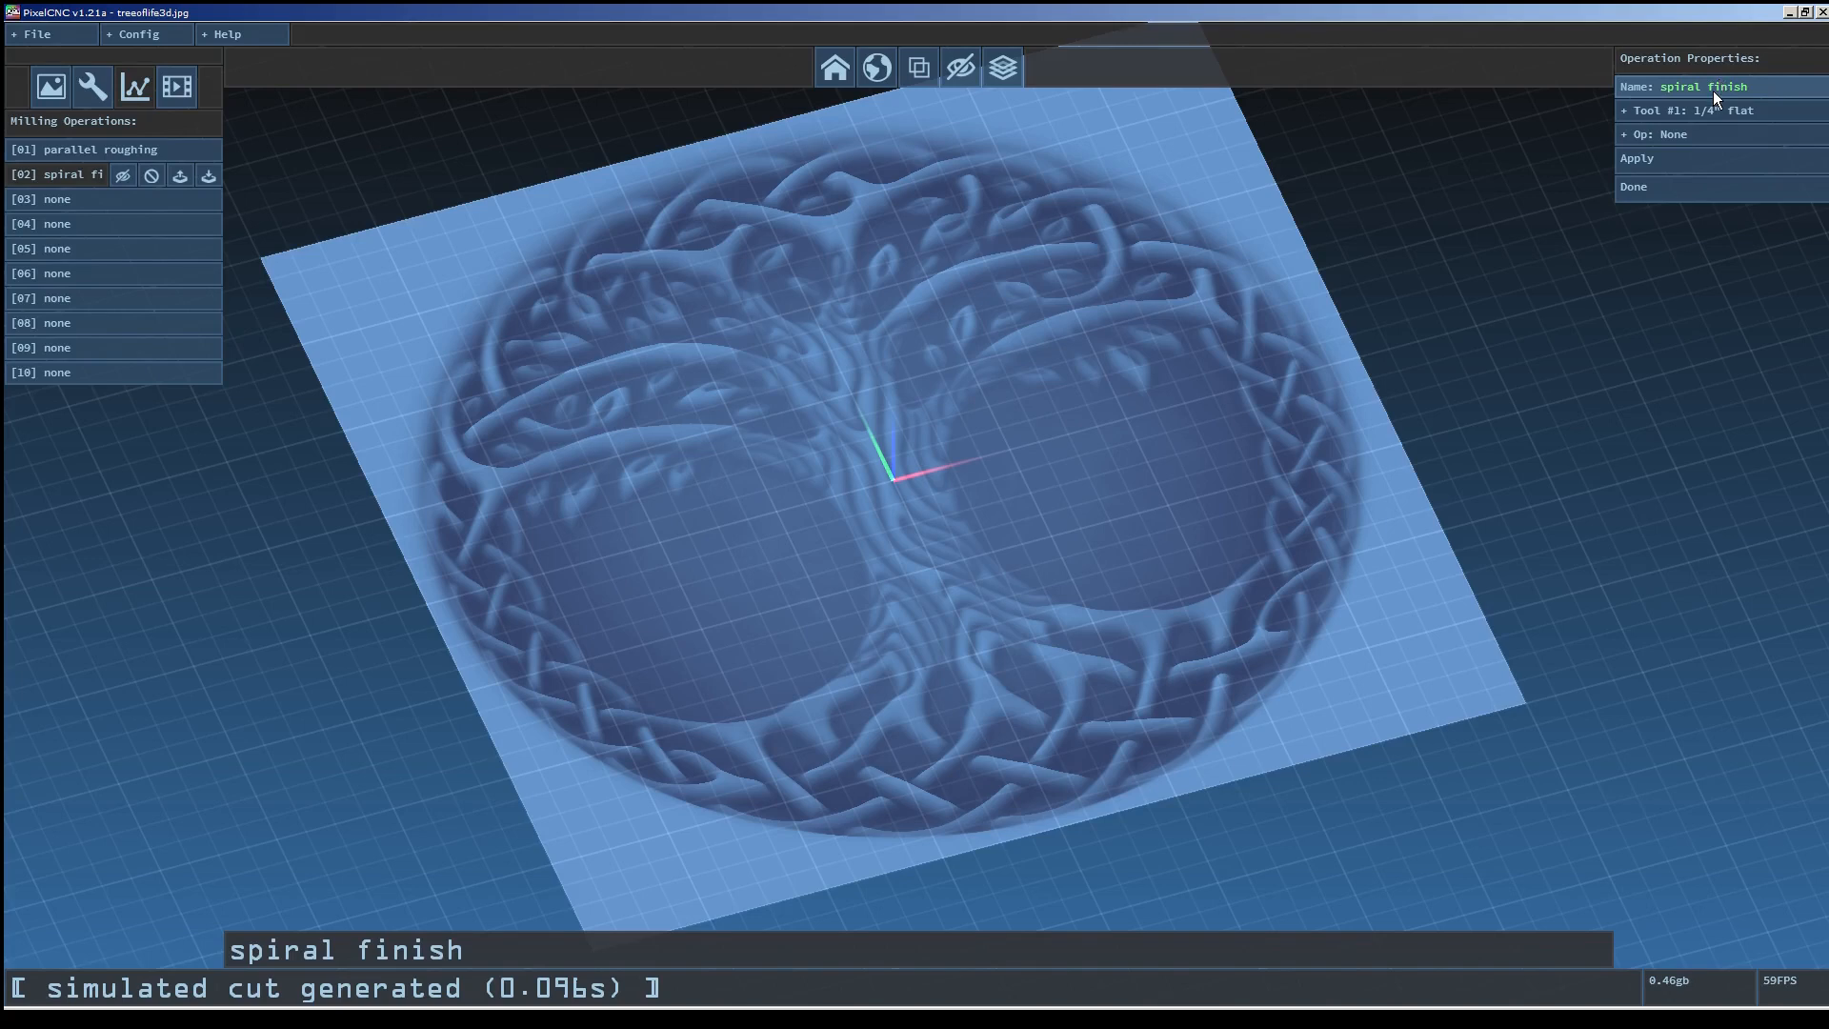
Assign the 1/8" ball tool and the Spiral operation type to the spiral finish operation.
{"action": "left_click", "coordinate": [1692, 111]}
{"action": "left_click", "coordinate": [1679, 163]}
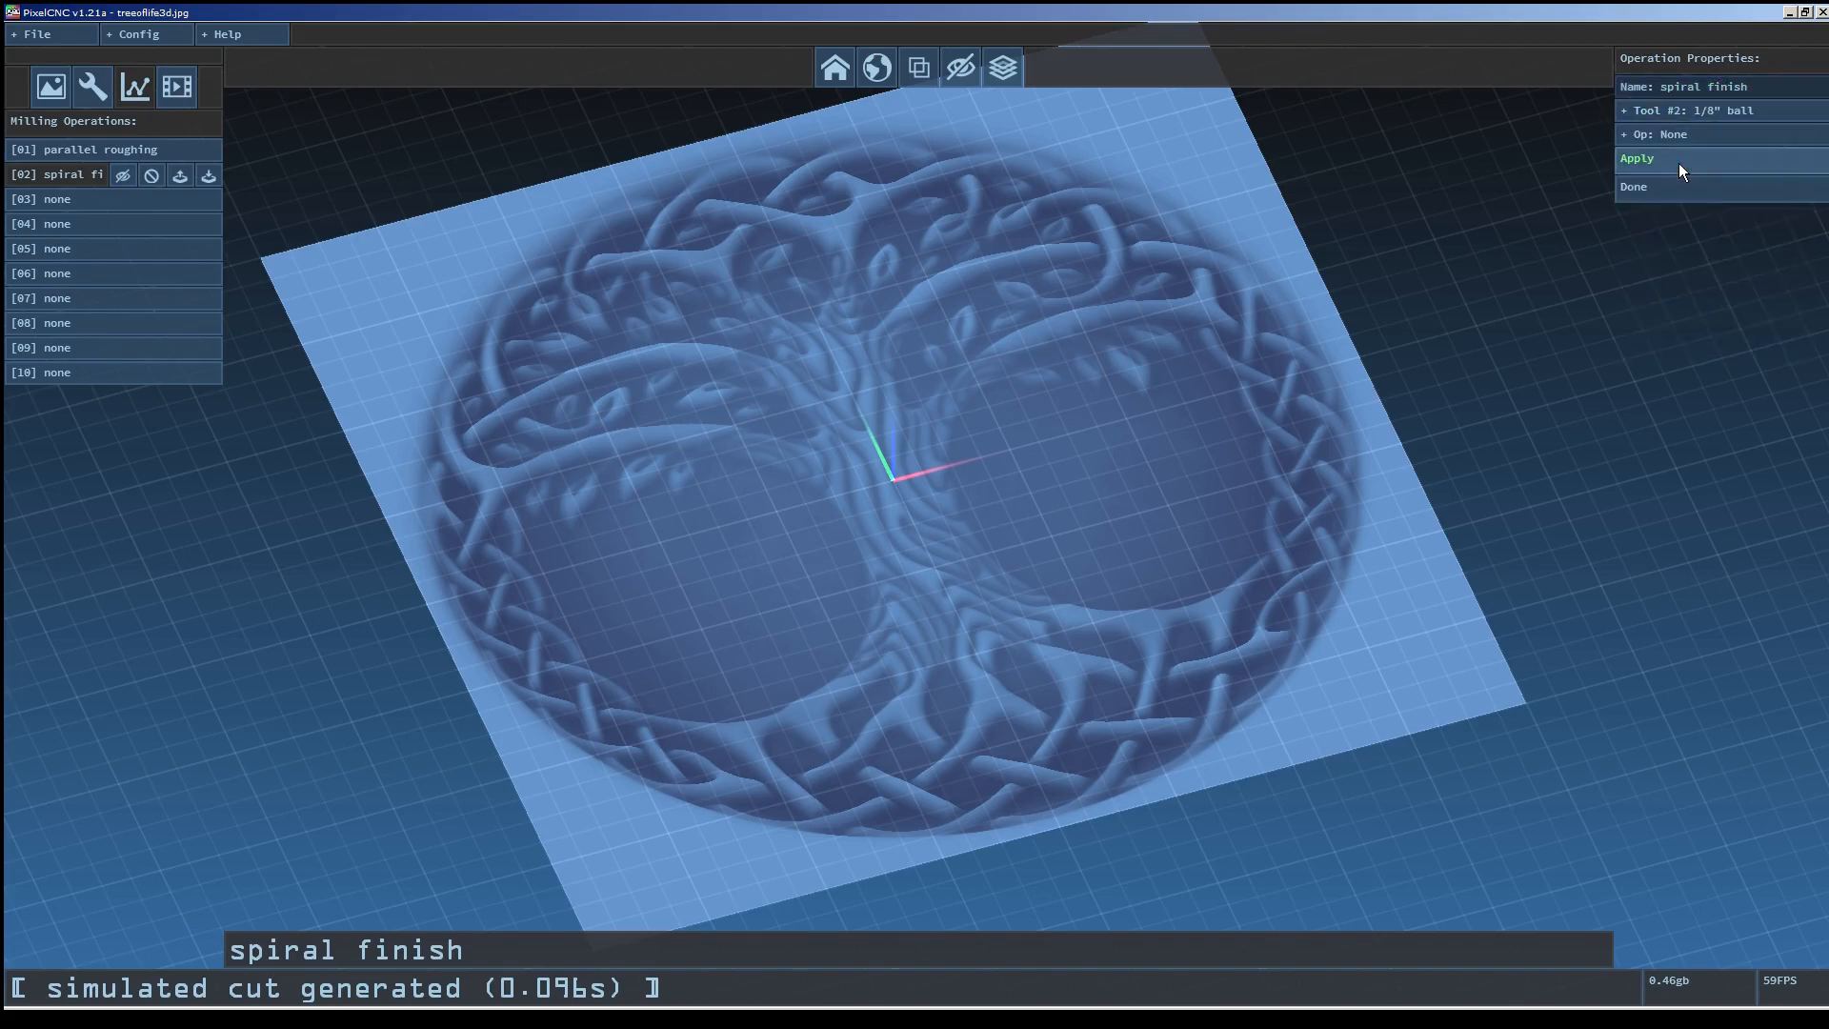
{"action": "left_click", "coordinate": [1695, 137]}
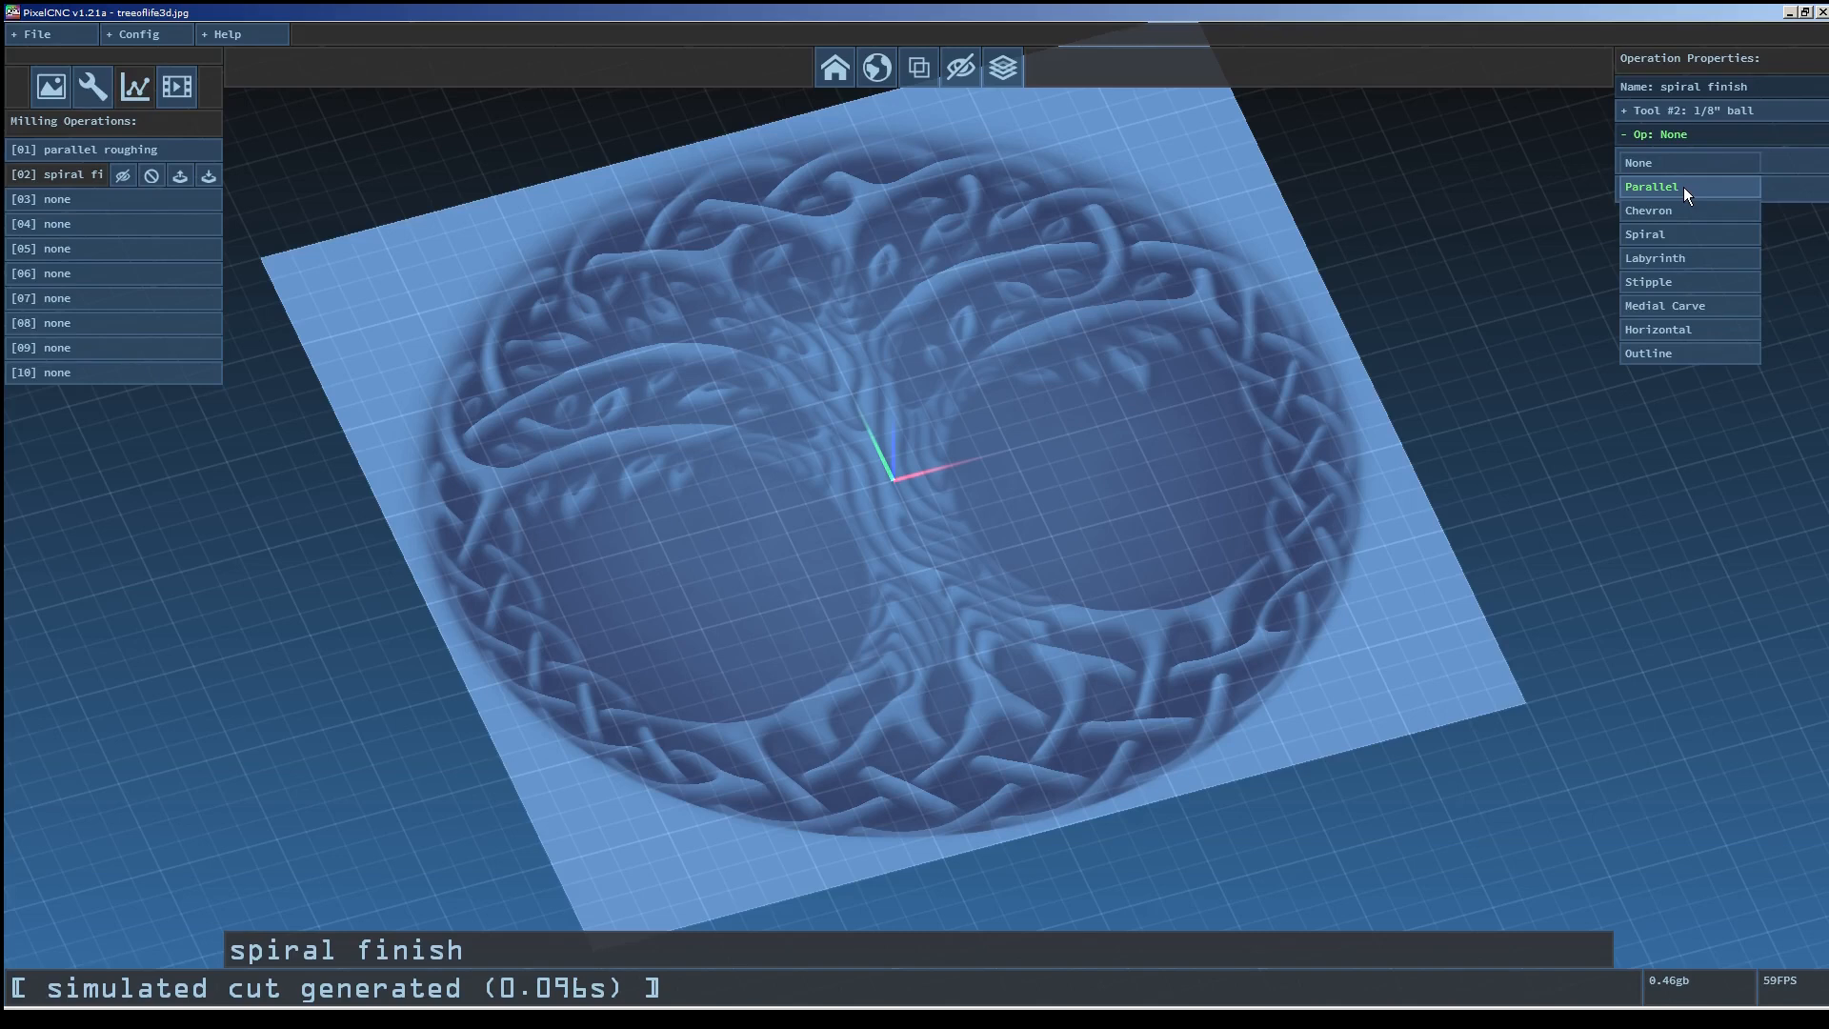
{"action": "left_click", "coordinate": [1681, 234]}
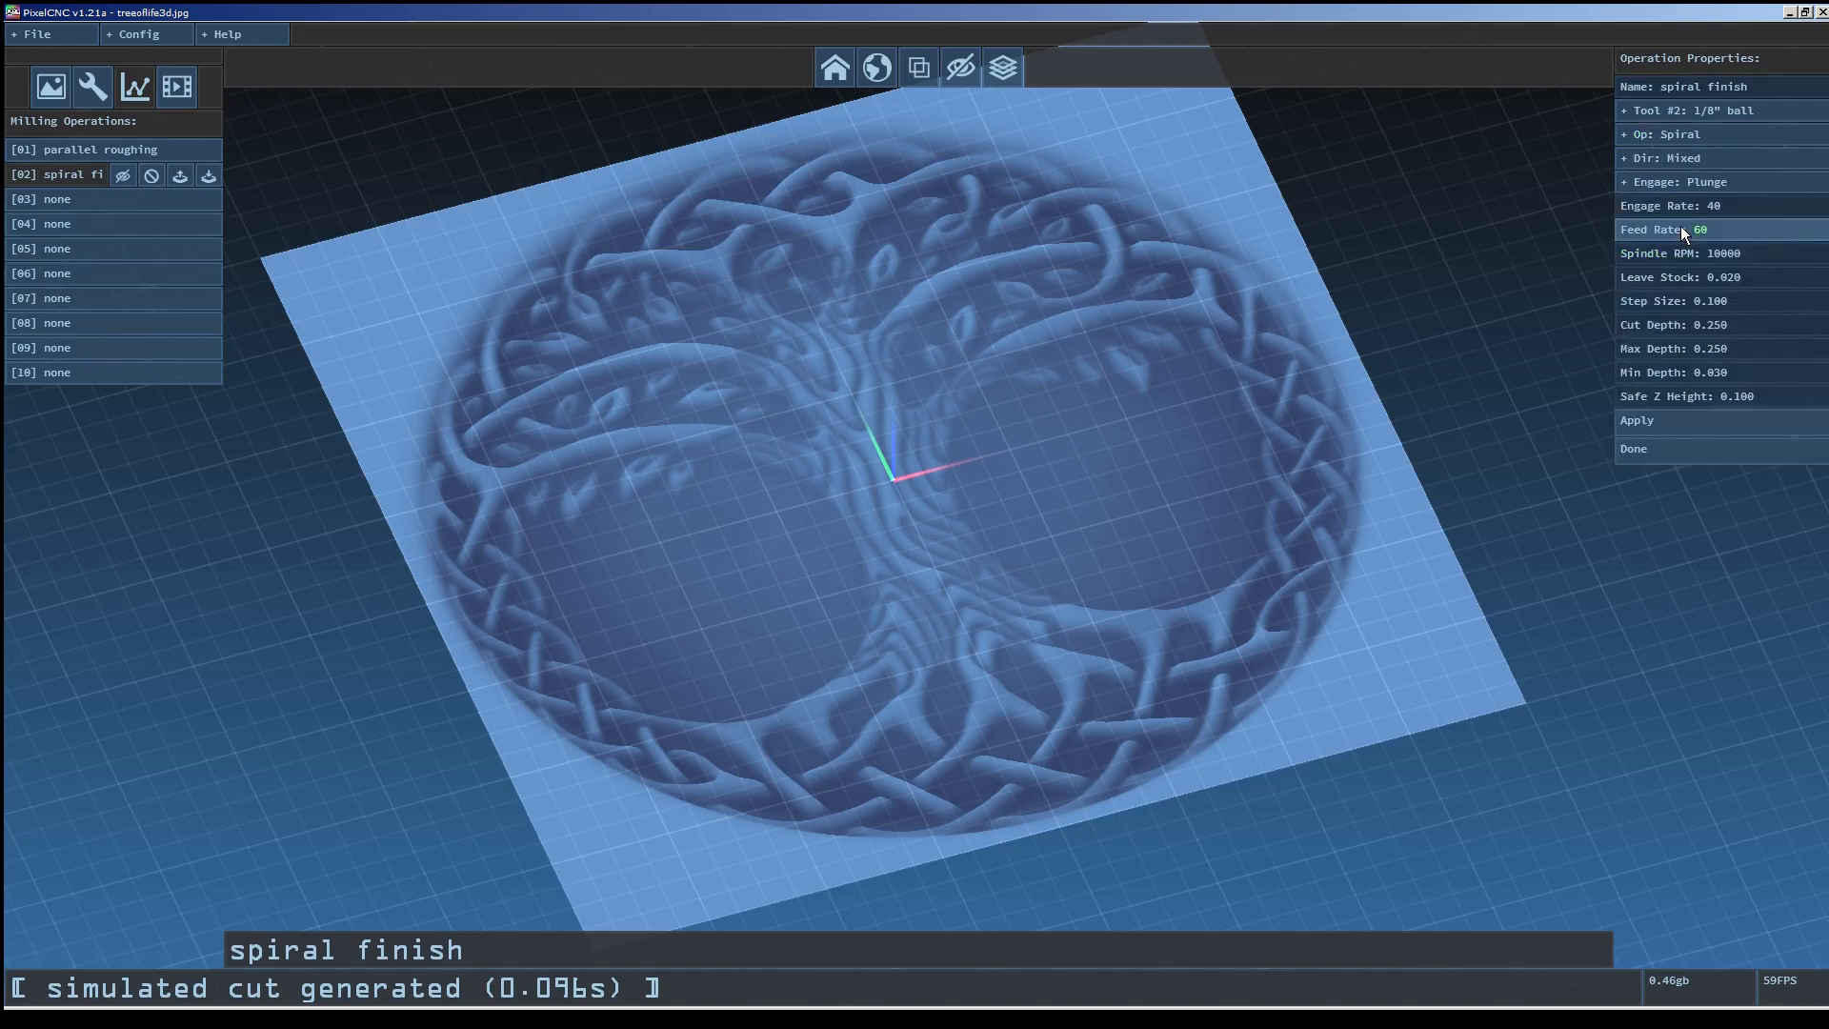
Set the spiral finish cut direction to Climb.
{"action": "left_click", "coordinate": [1677, 136]}
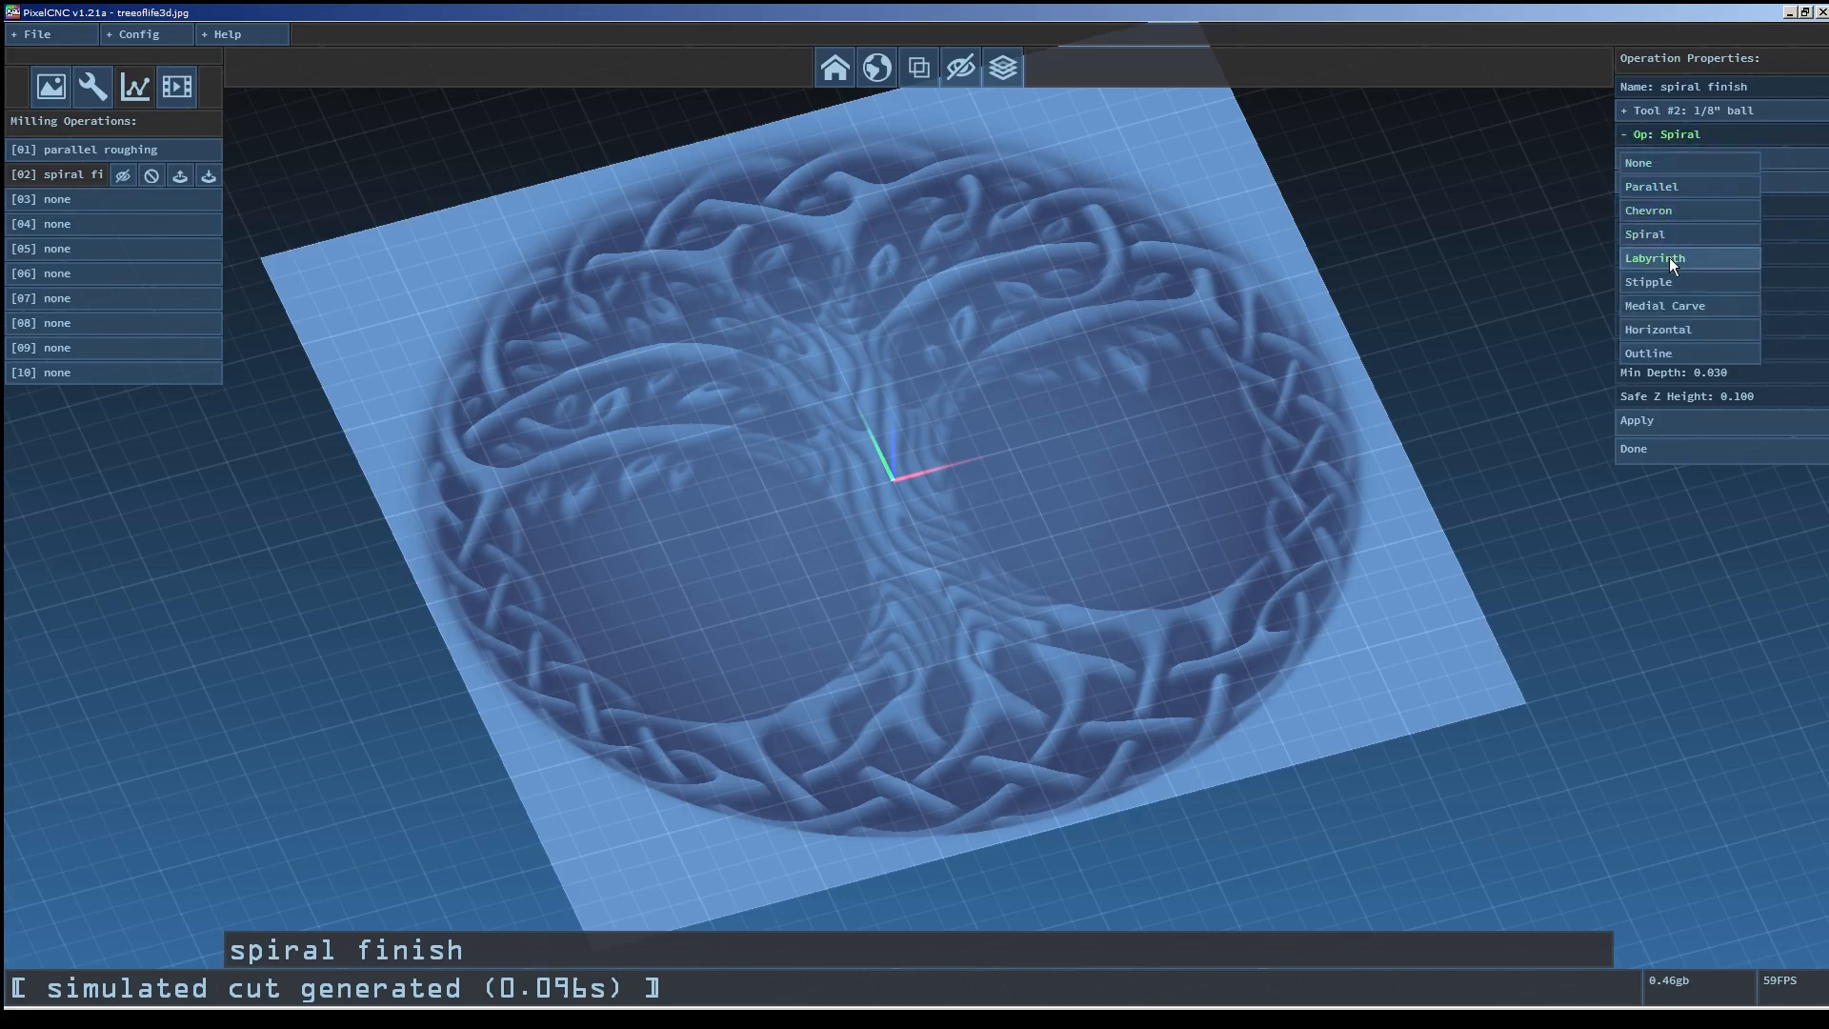
{"action": "left_click", "coordinate": [1681, 232]}
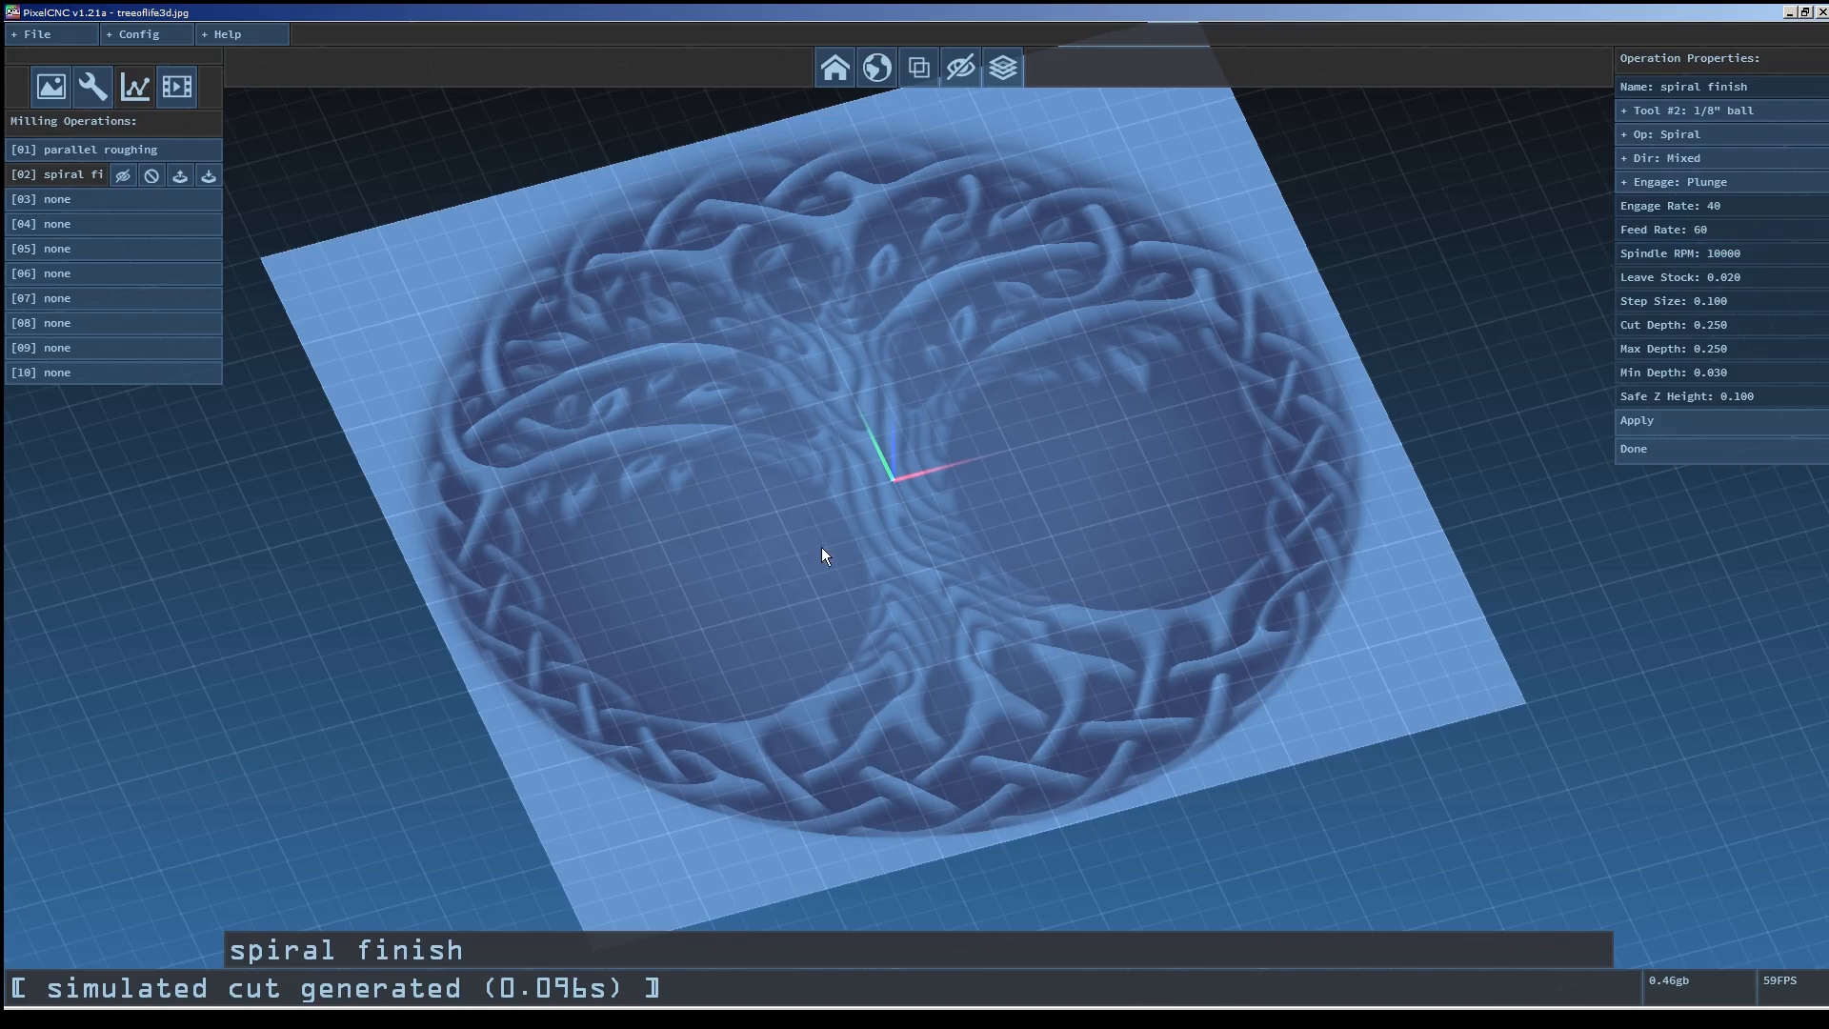
{"action": "left_click_drag", "start_coordinate": [1290, 547], "coordinate": [1382, 478]}
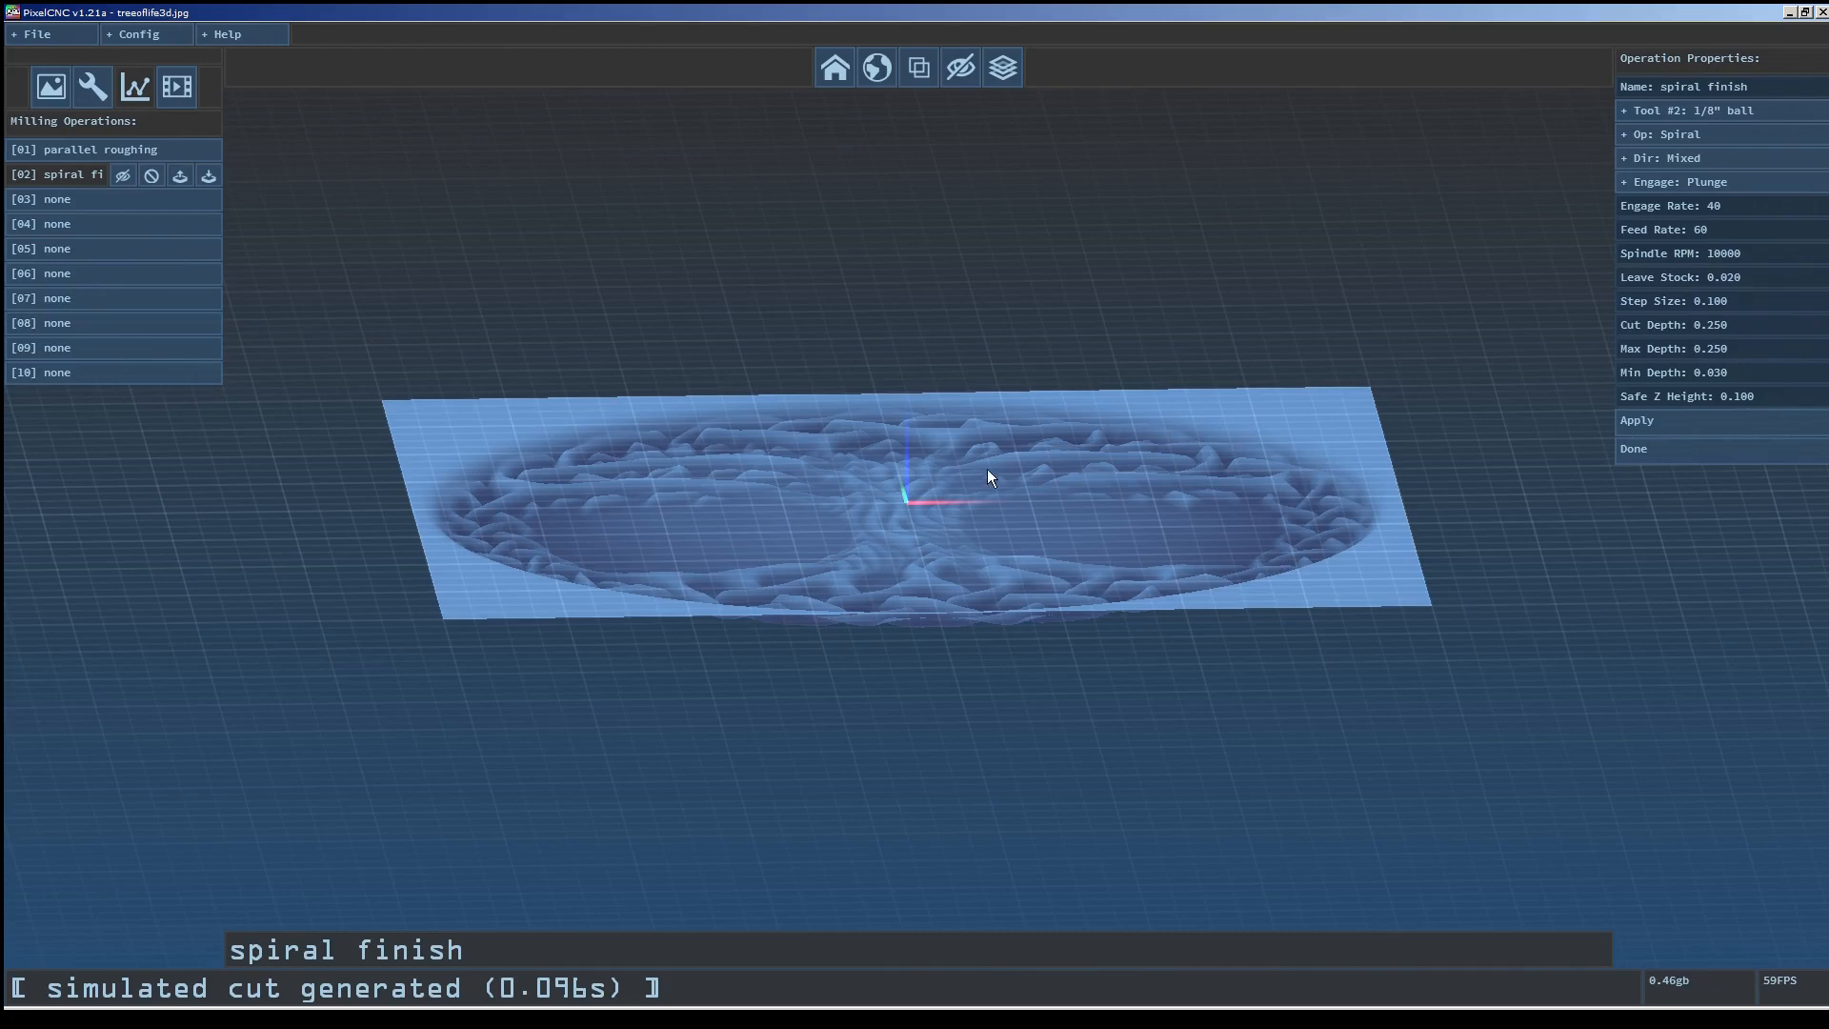
{"action": "left_click", "coordinate": [1702, 153]}
Set the spiral finish engage rate to 20.
{"action": "left_click", "coordinate": [1671, 209]}
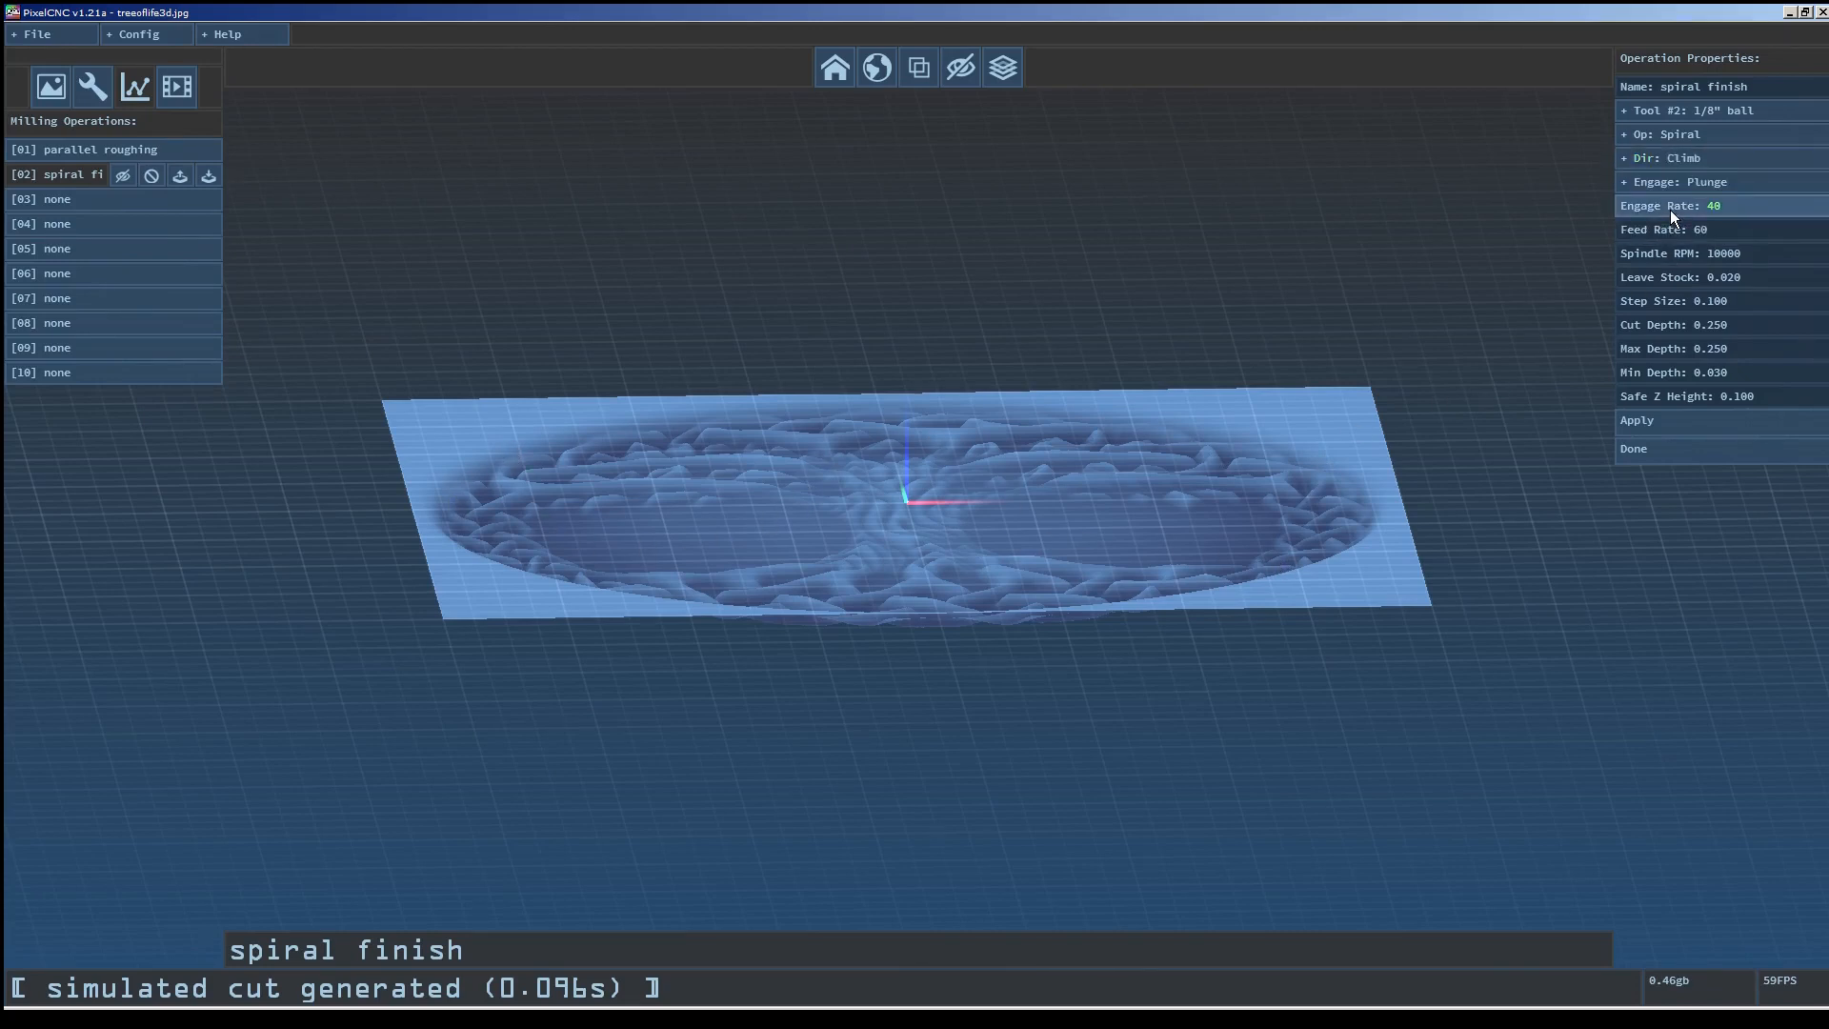
{"action": "left_click", "coordinate": [836, 66]}
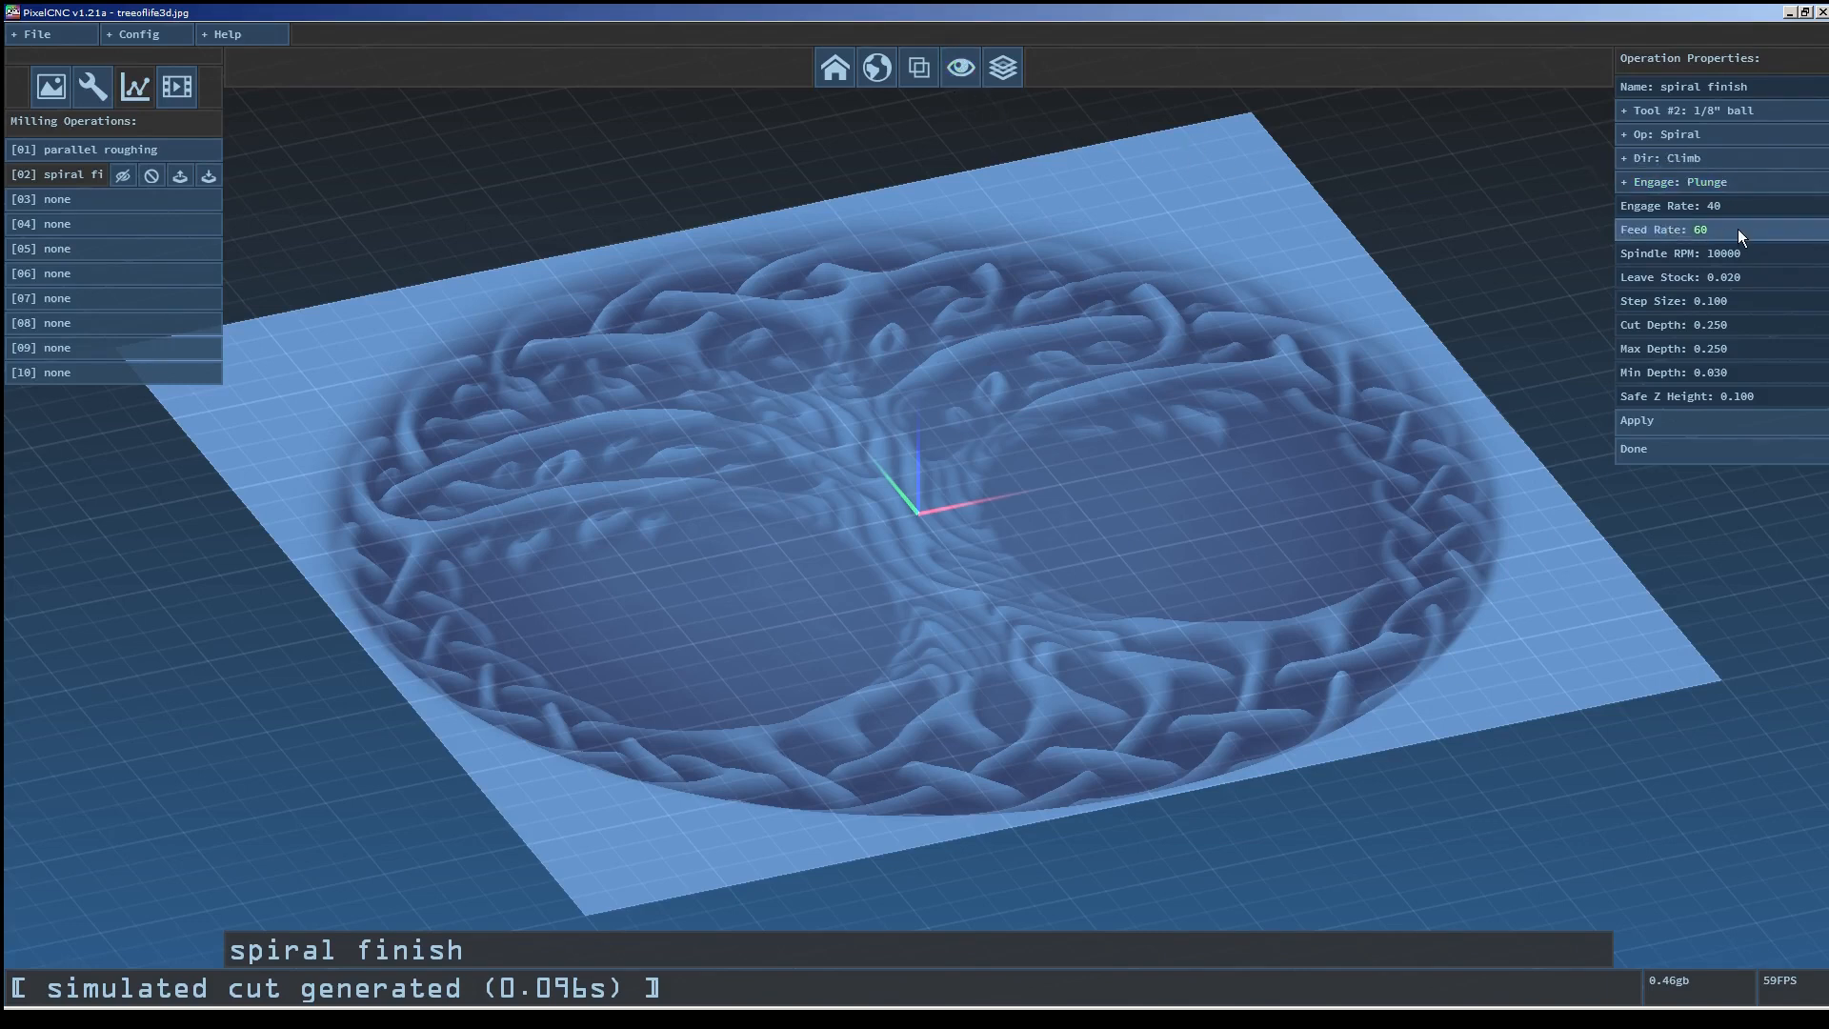
{"action": "left_click", "coordinate": [1756, 208]}
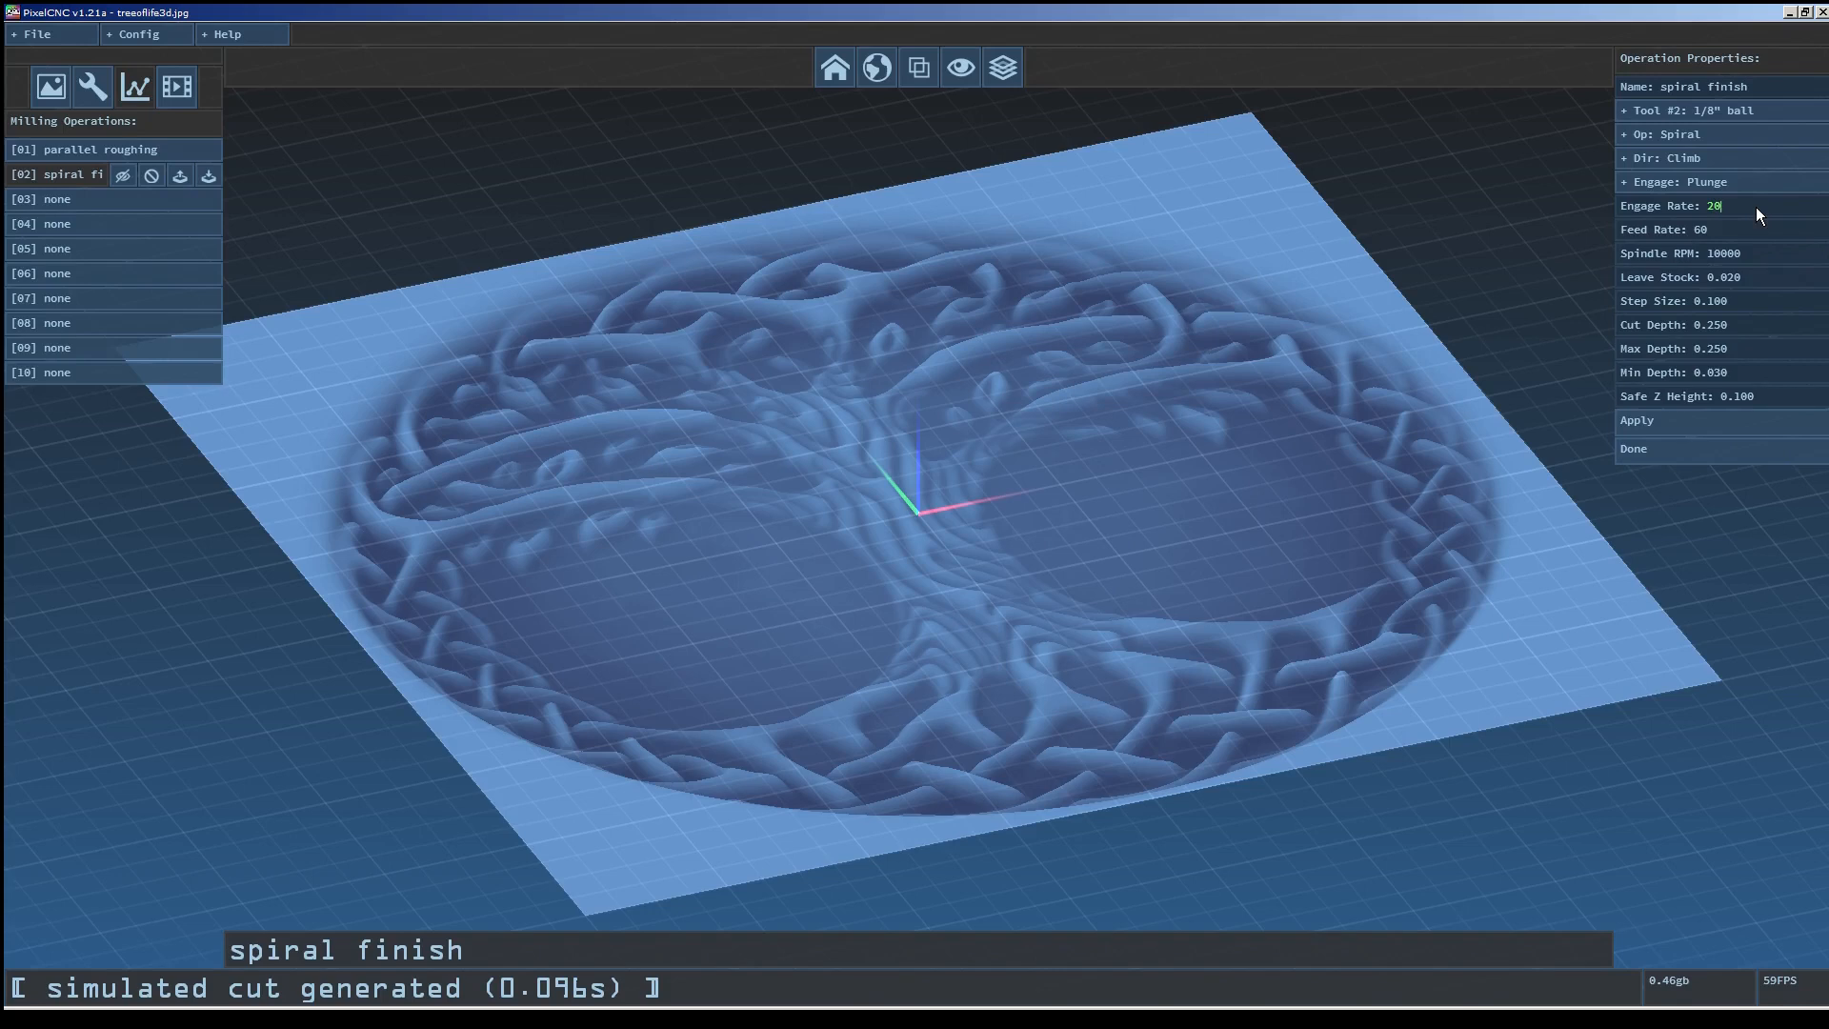
{"action": "key", "text": "Return"}
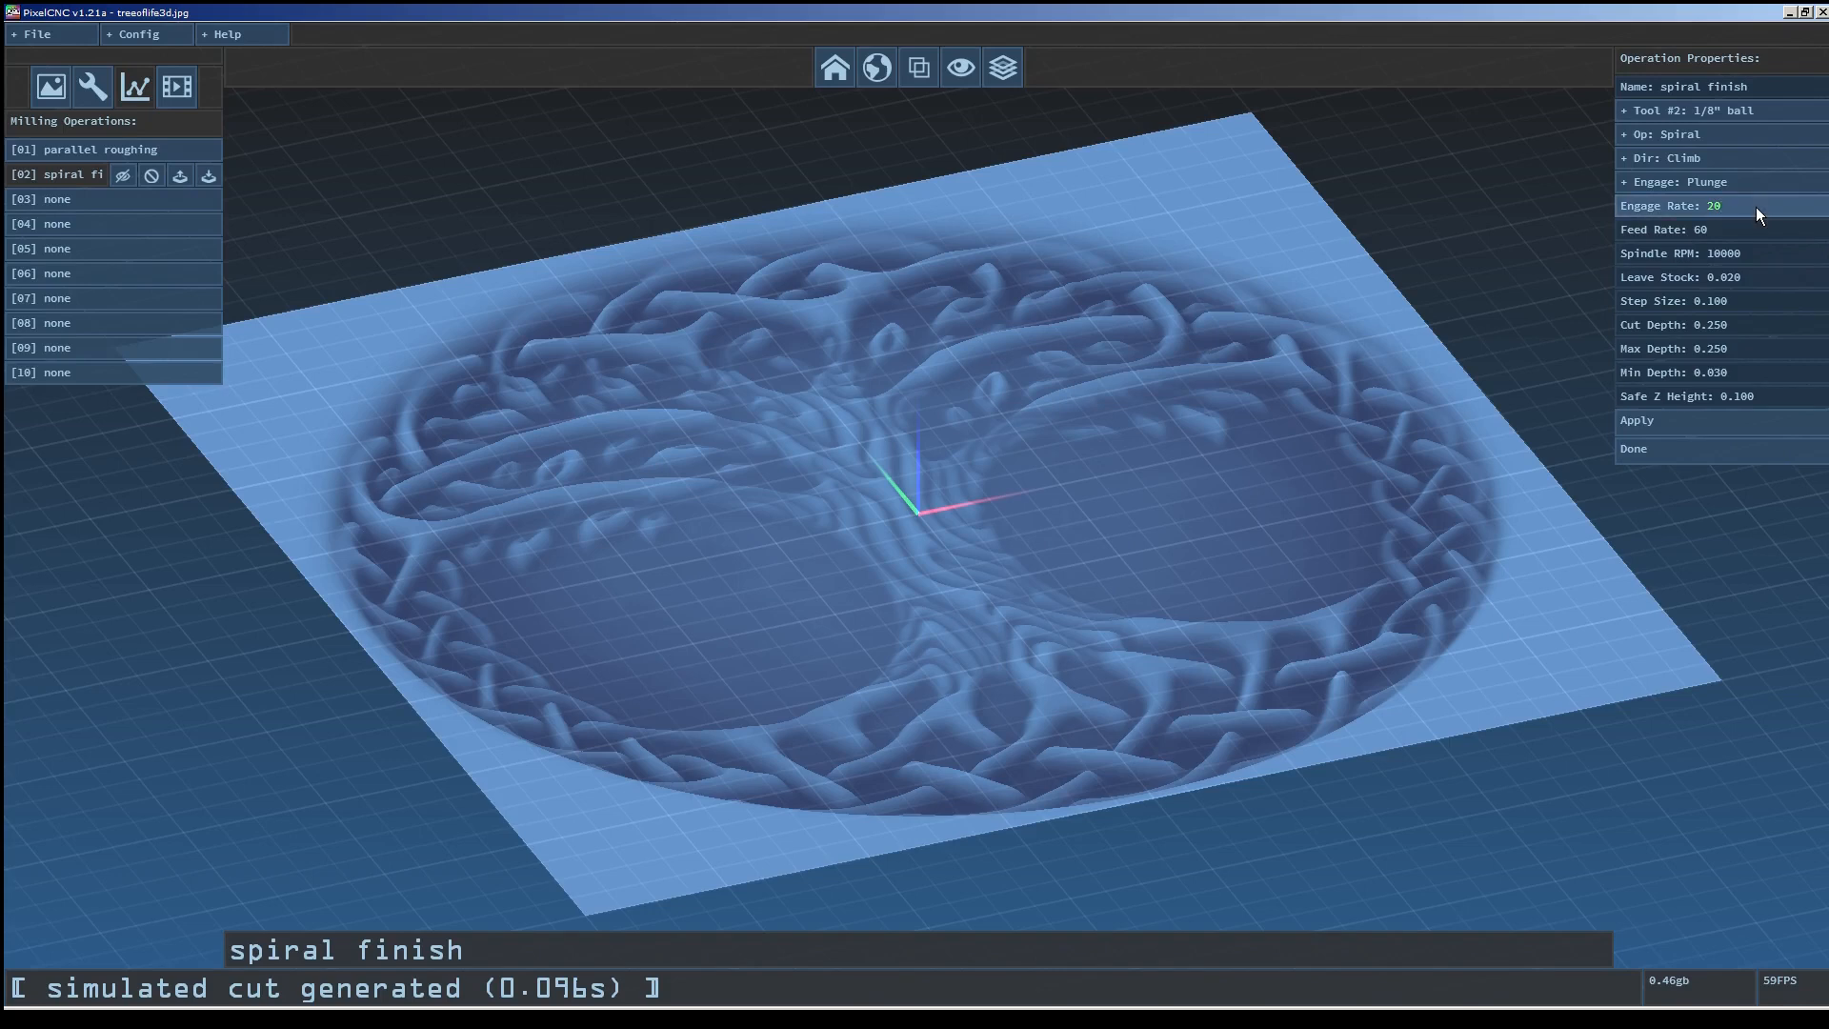
Set the spiral finish feed rate to 30.
{"action": "left_click", "coordinate": [1729, 231]}
{"action": "key", "text": "BackSpace"}
{"action": "key", "text": "BackSpace"}
{"action": "type", "text": "30"}
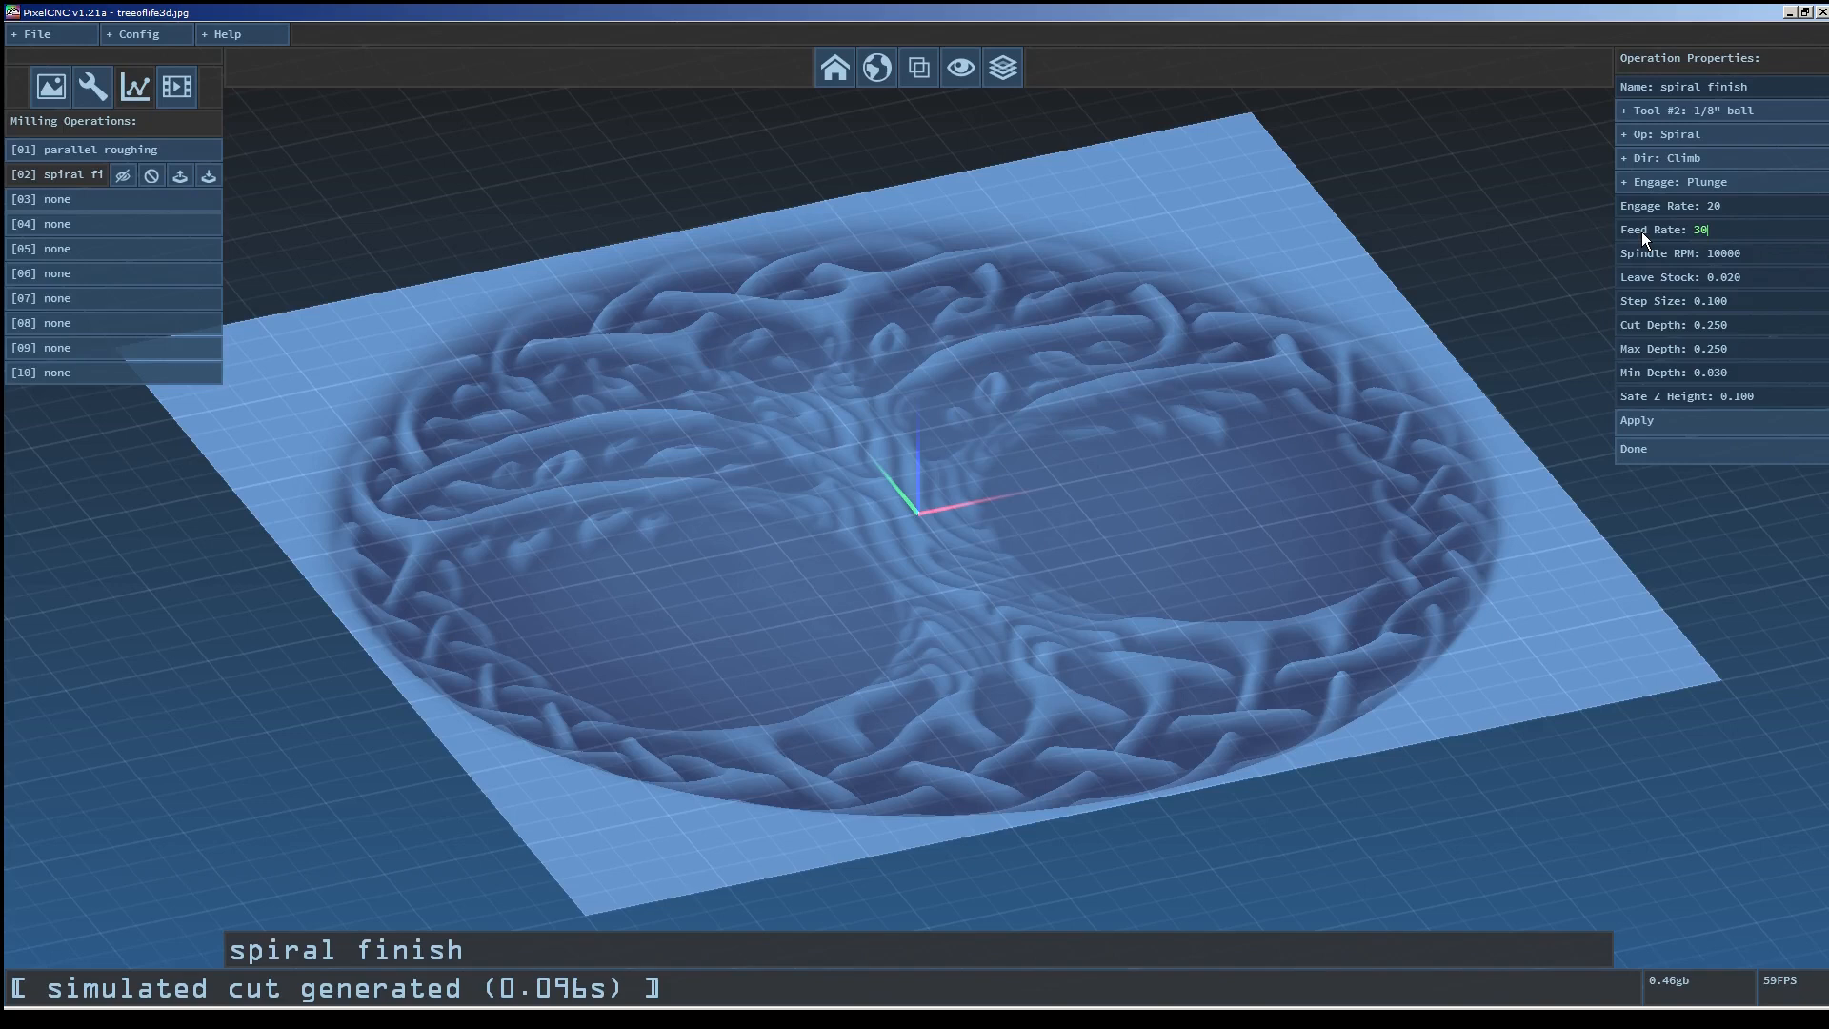
{"action": "key", "text": "Return"}
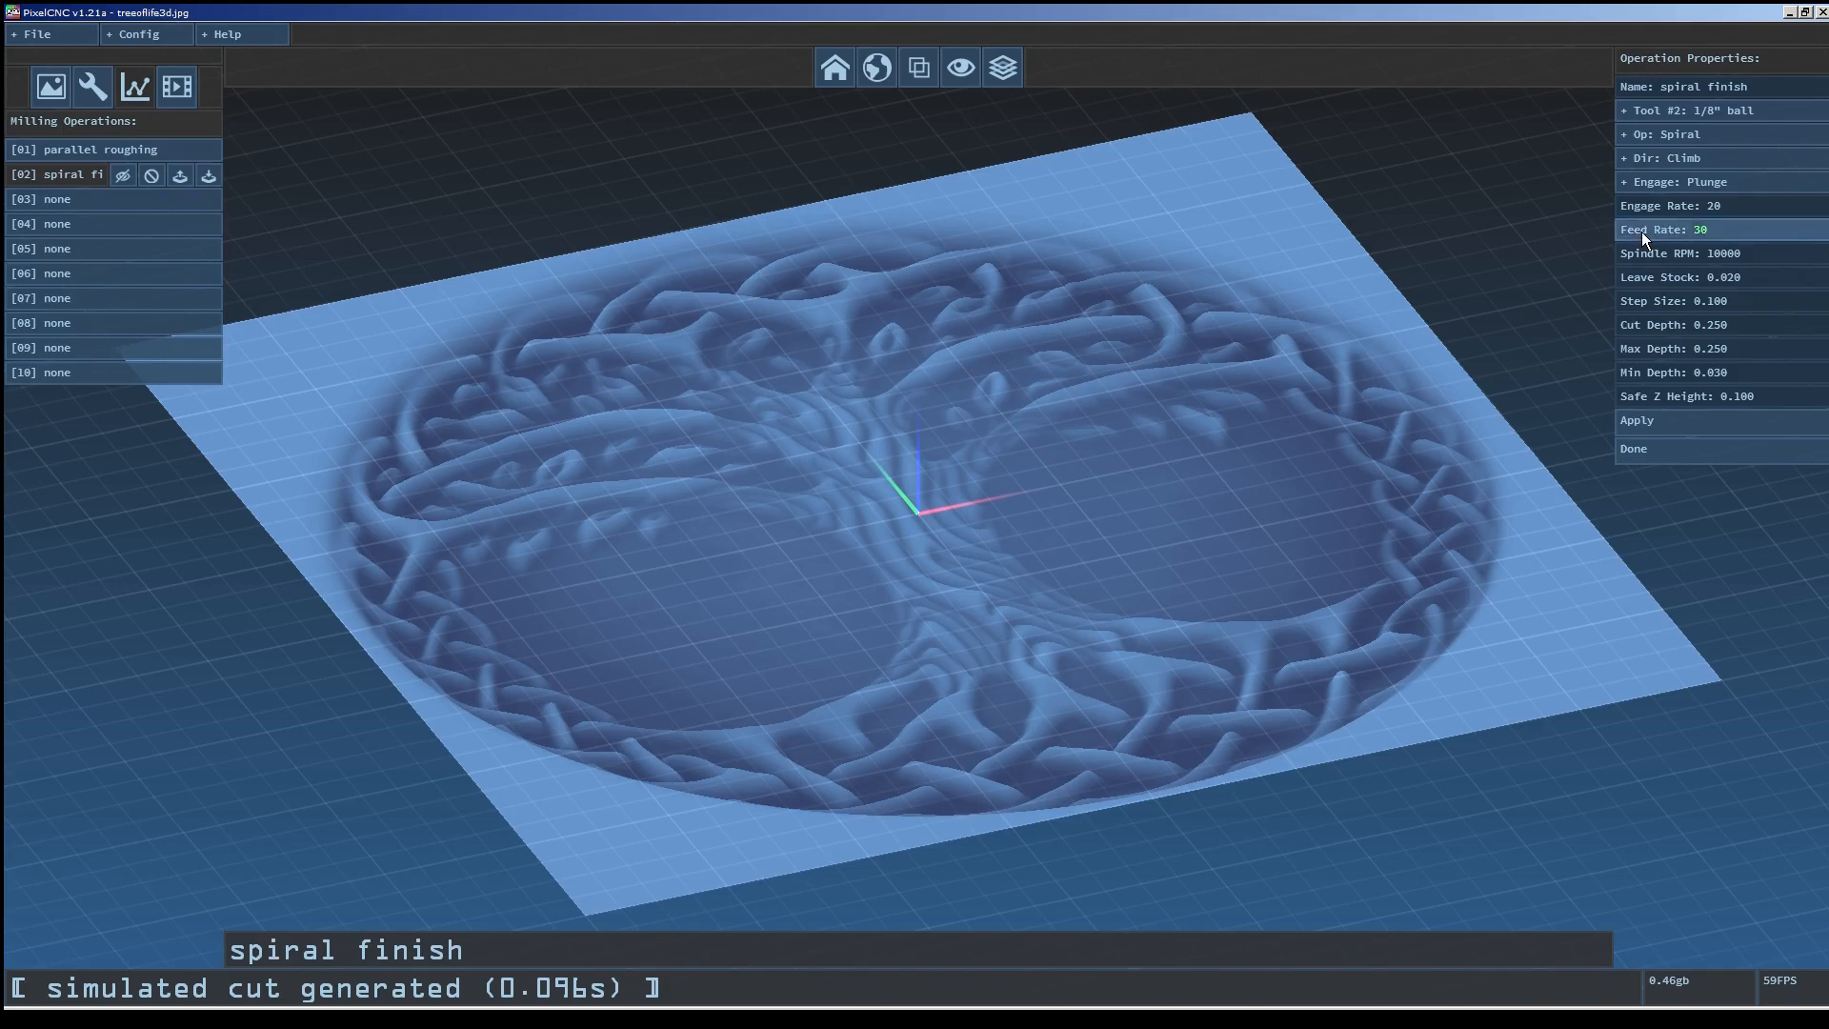
Set the leave stock to 0.0 and the step size to 0.02.
{"action": "left_click", "coordinate": [1755, 276]}
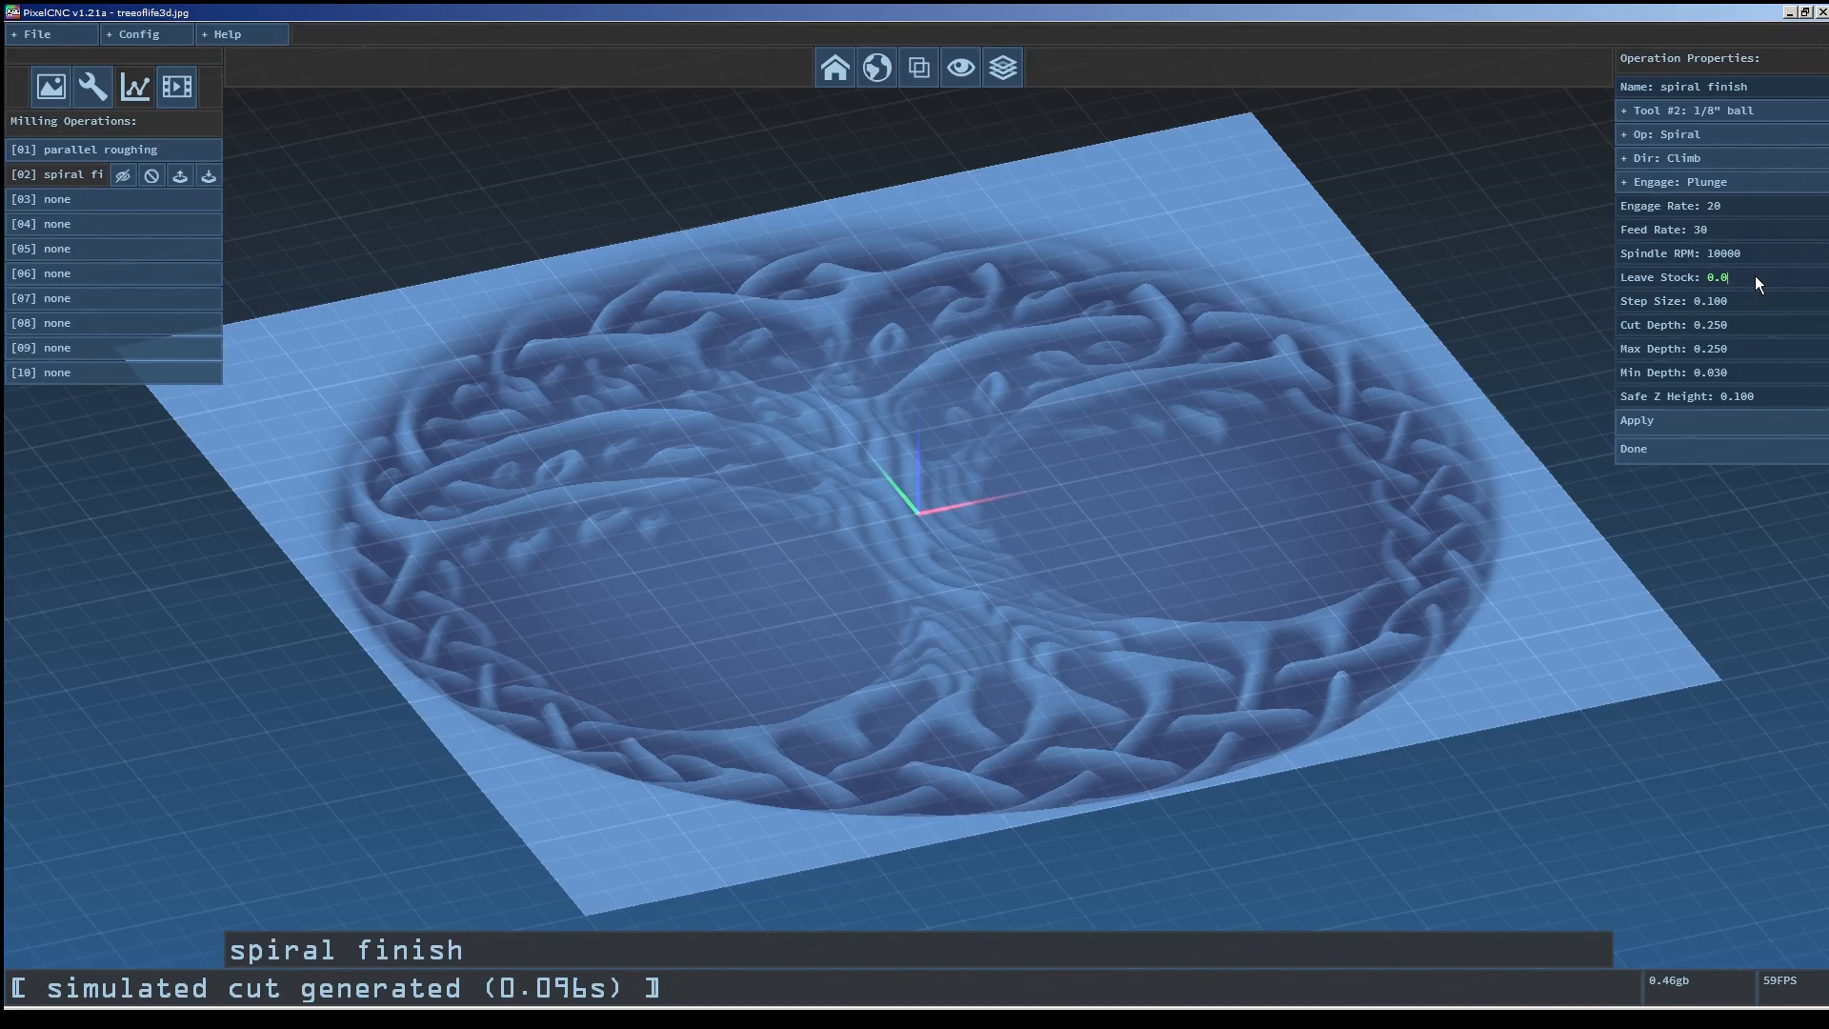
{"action": "key", "text": "Return"}
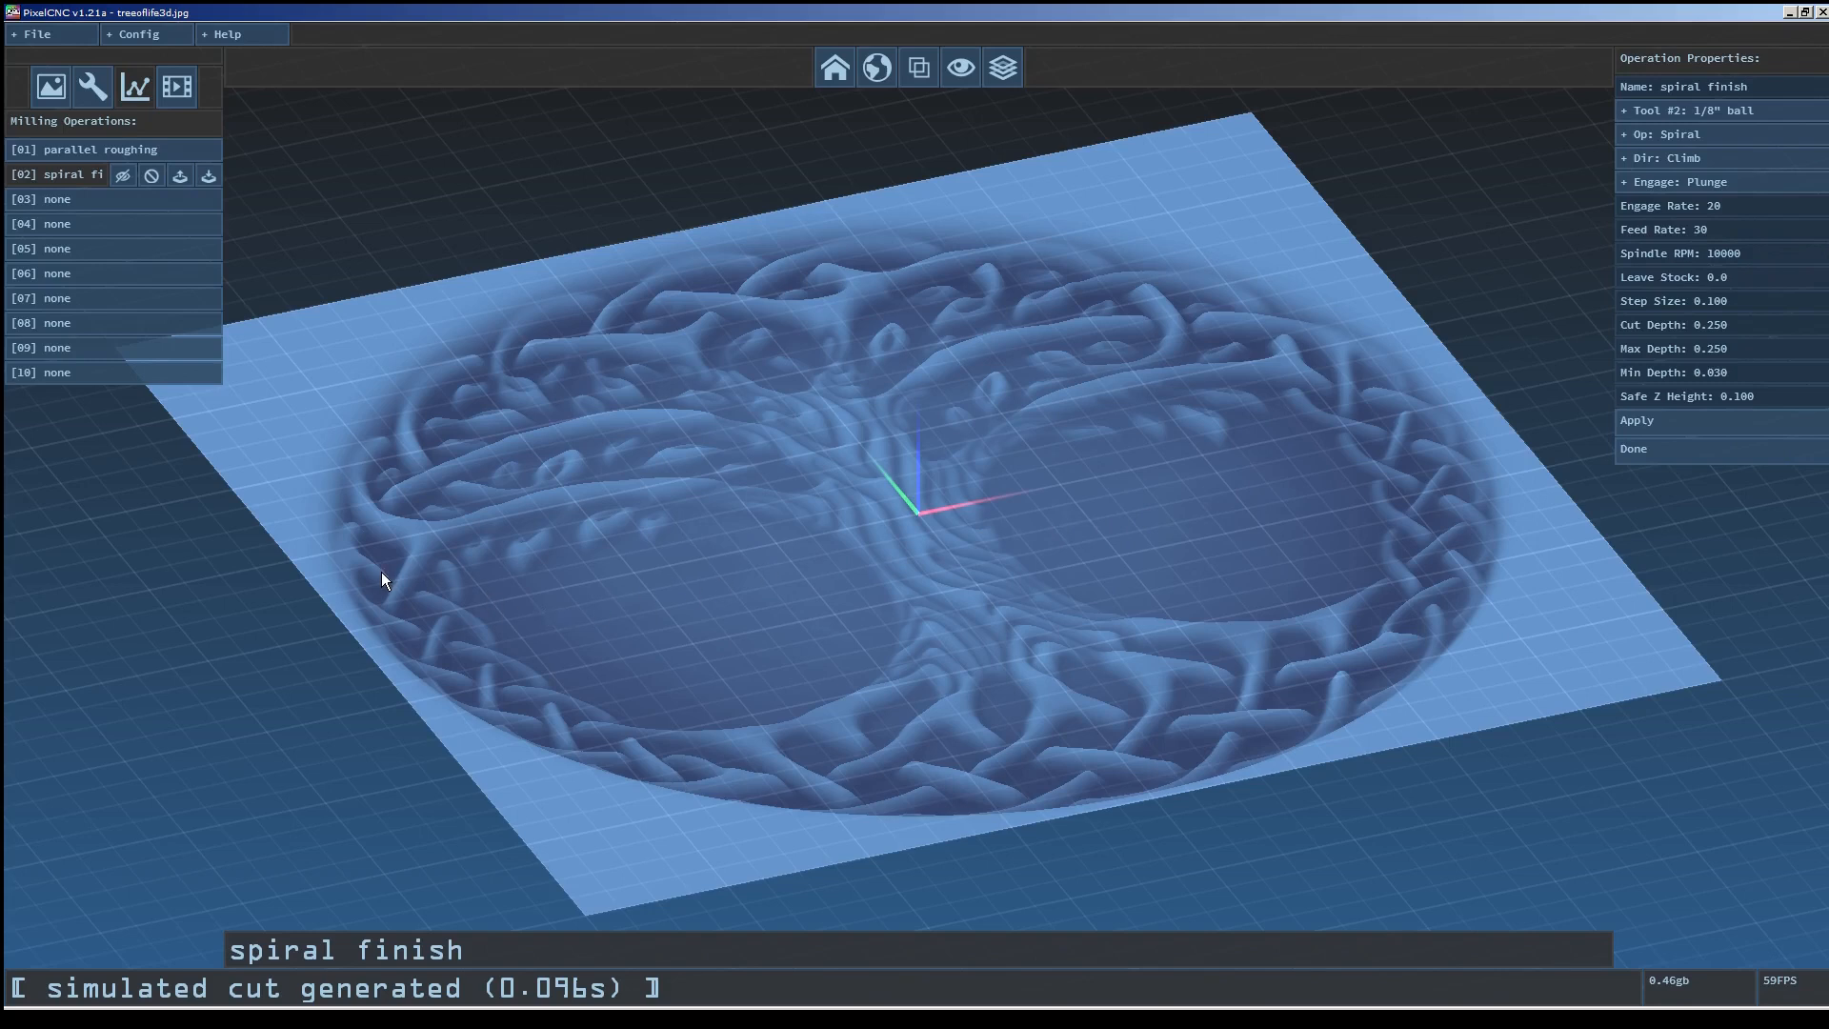
{"action": "left_click", "coordinate": [1735, 306]}
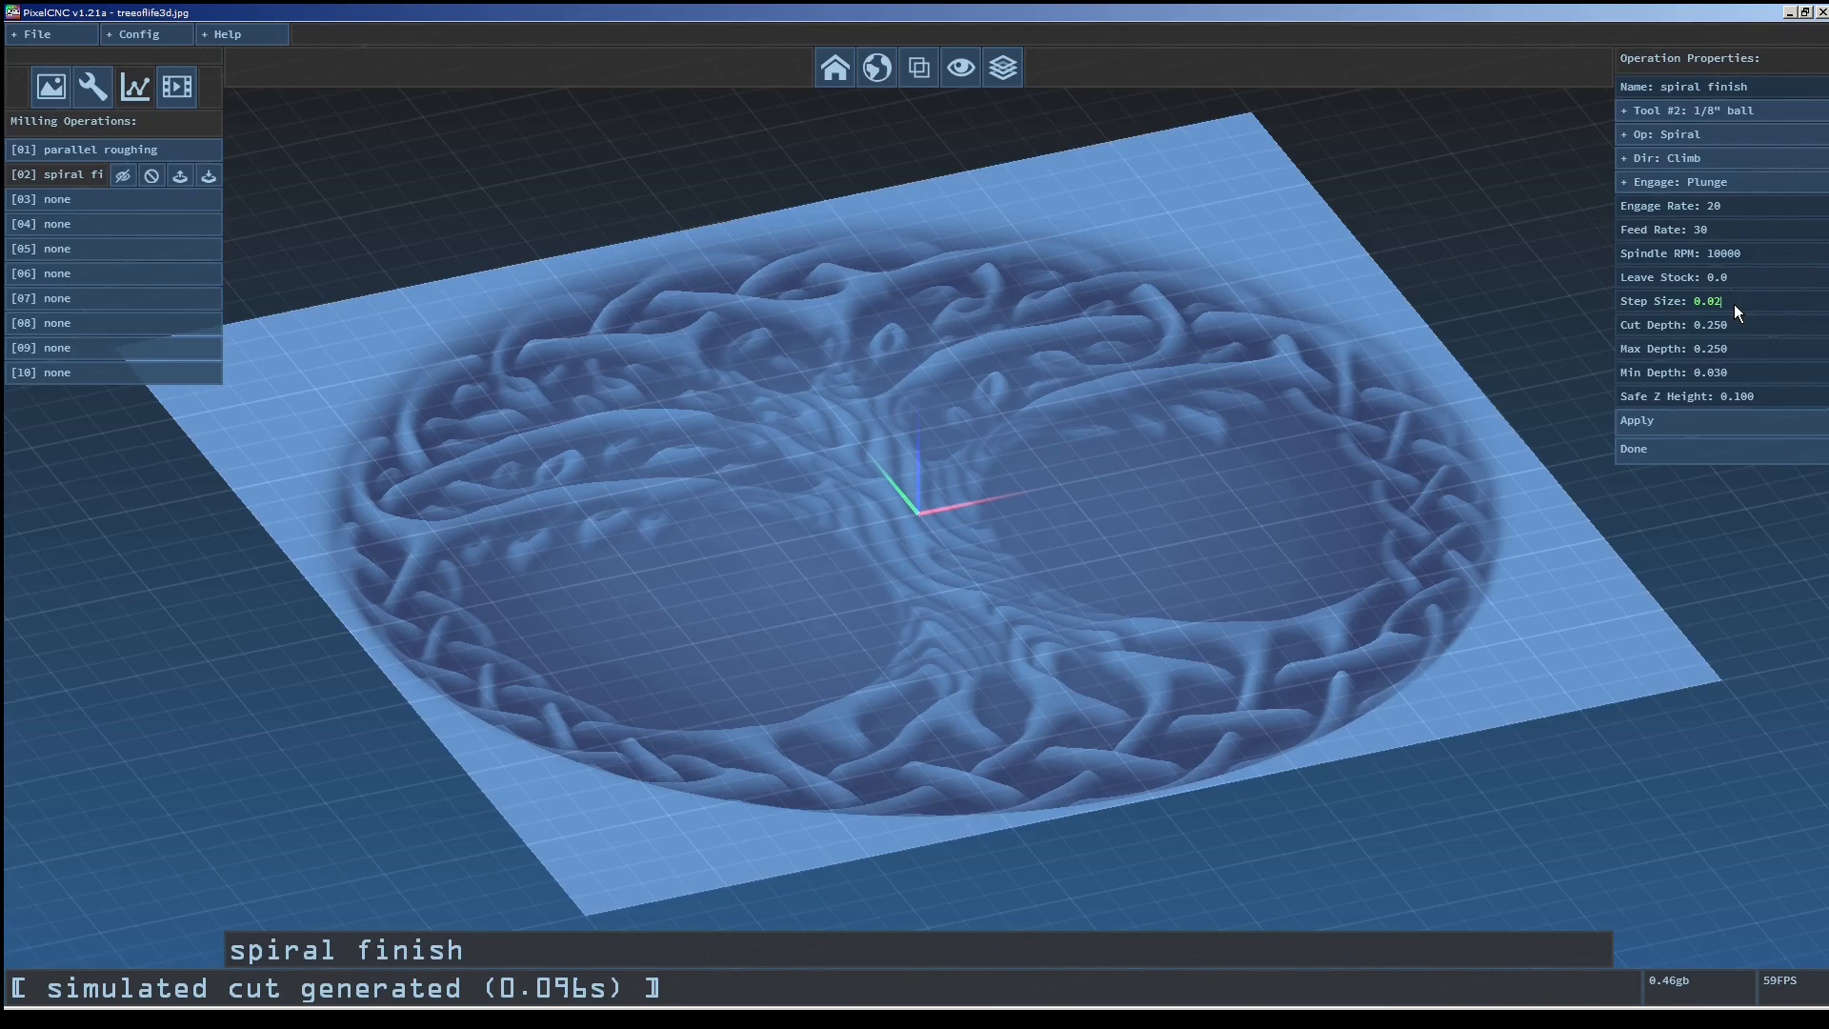
{"action": "key", "text": "Return"}
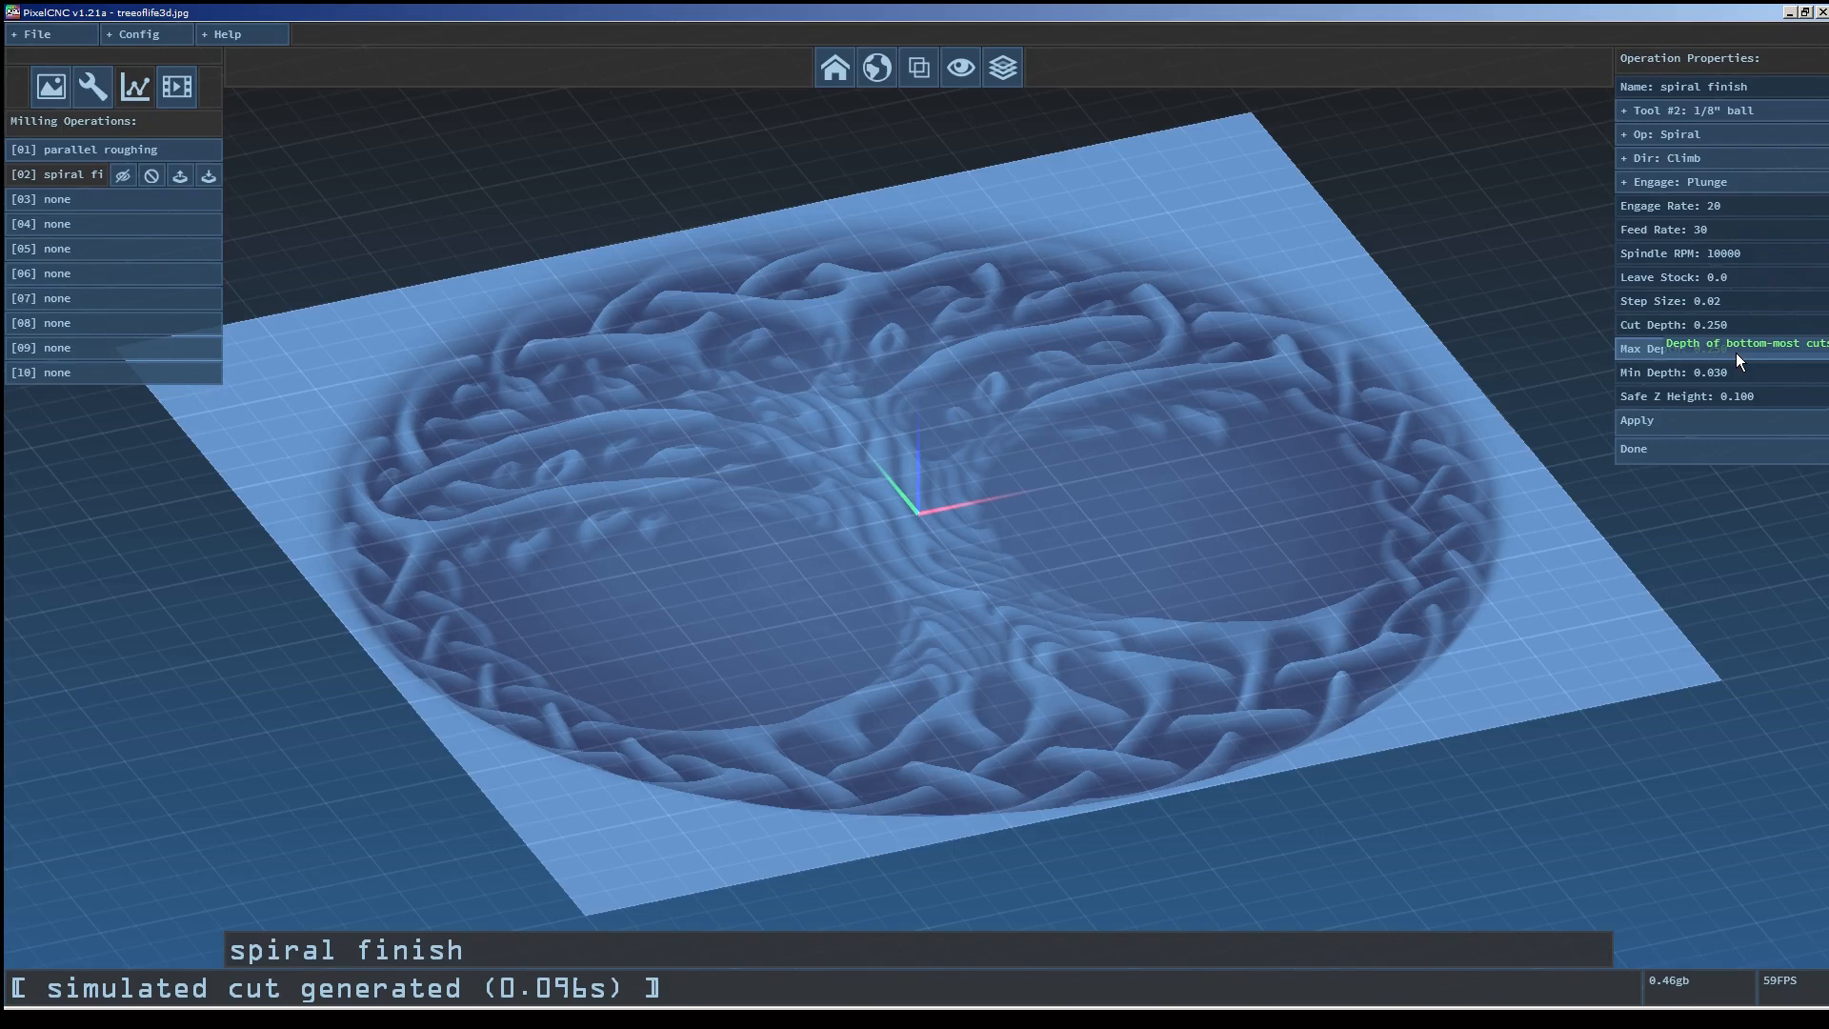
Check the maximum depth setting of the spiral finish operation.
{"action": "left_click", "coordinate": [1736, 352]}
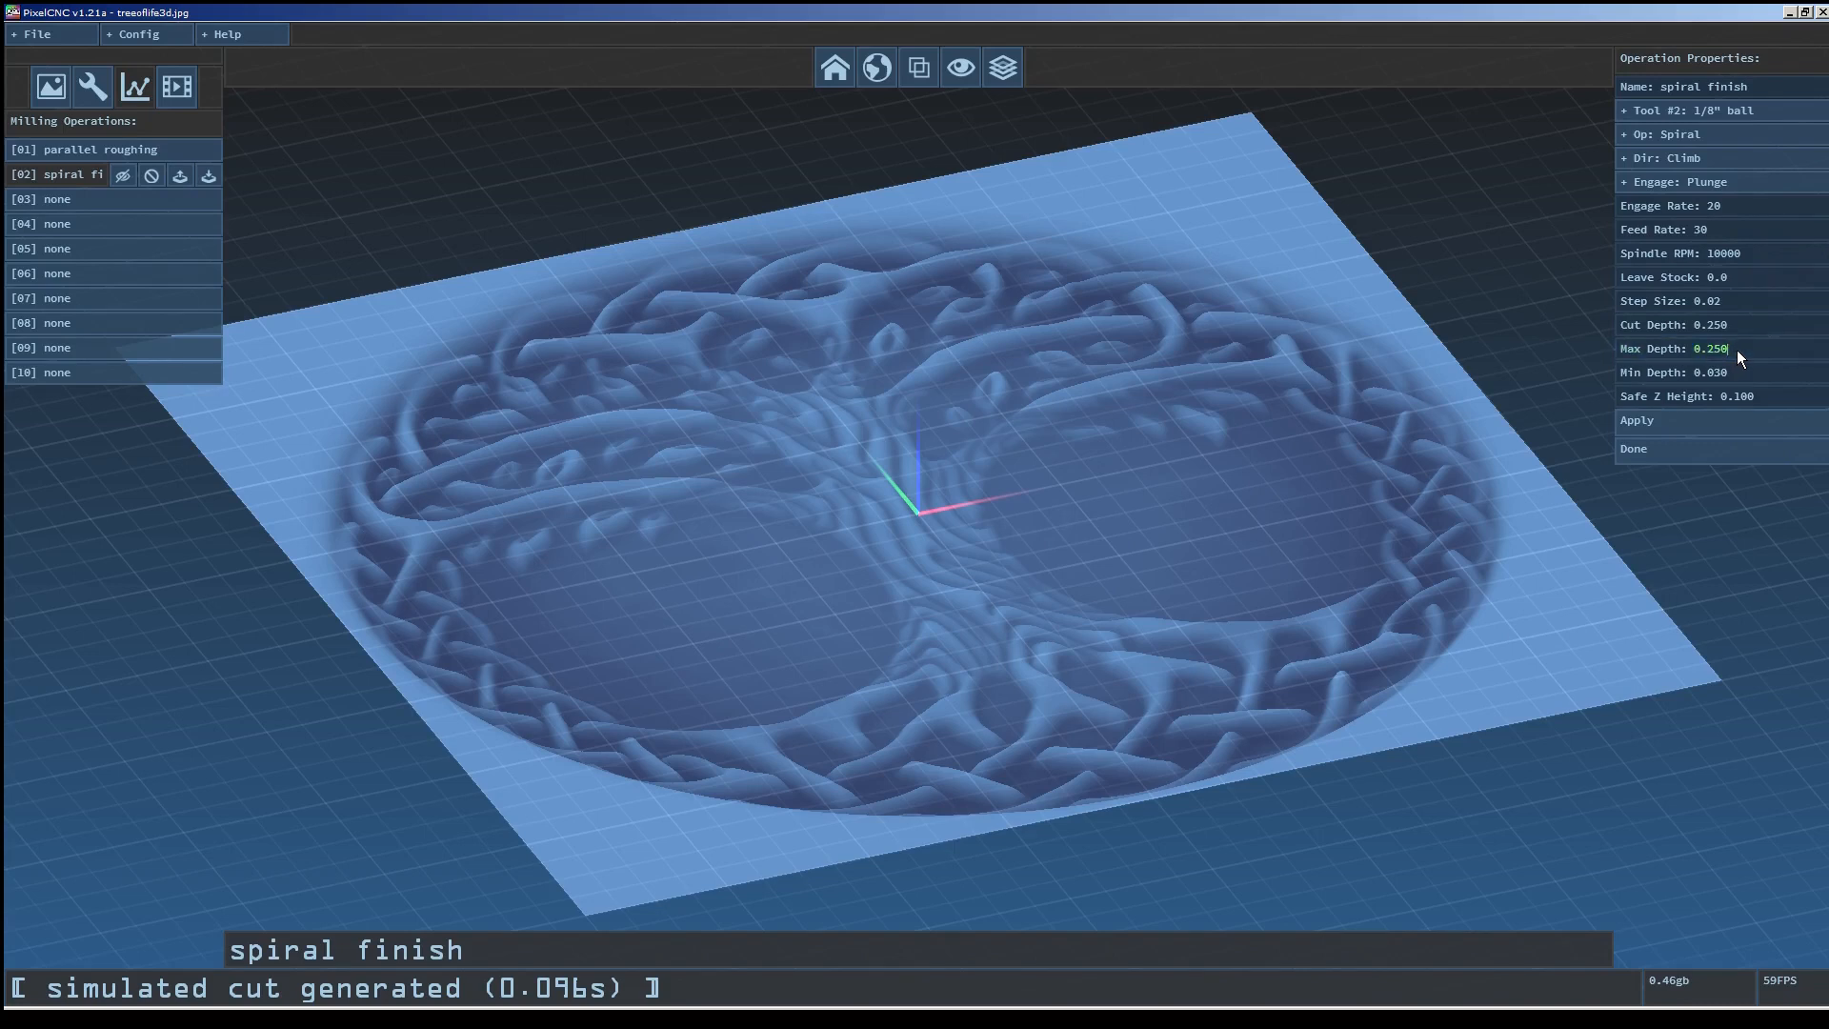
{"action": "key", "text": "Return"}
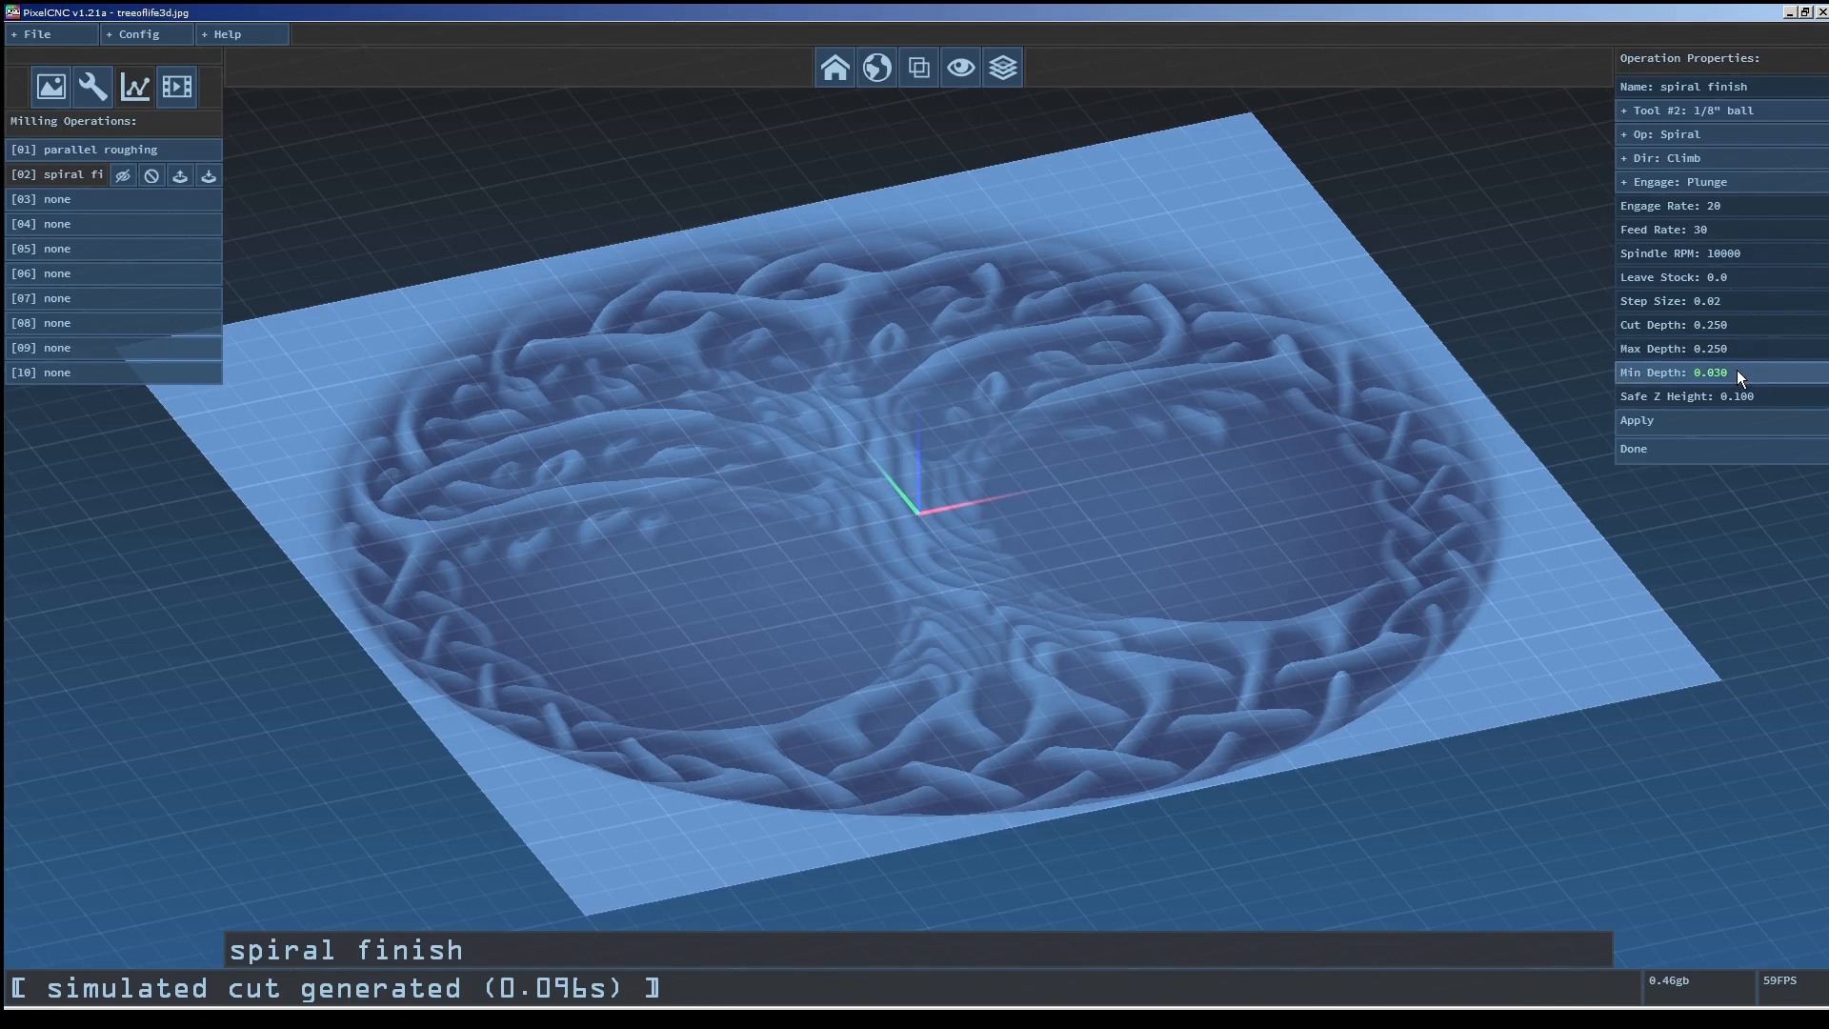
Confirm the spiral finish minimum depth of 0.030 and apply the operation settings to generate its toolpath.
{"action": "left_click", "coordinate": [1736, 372]}
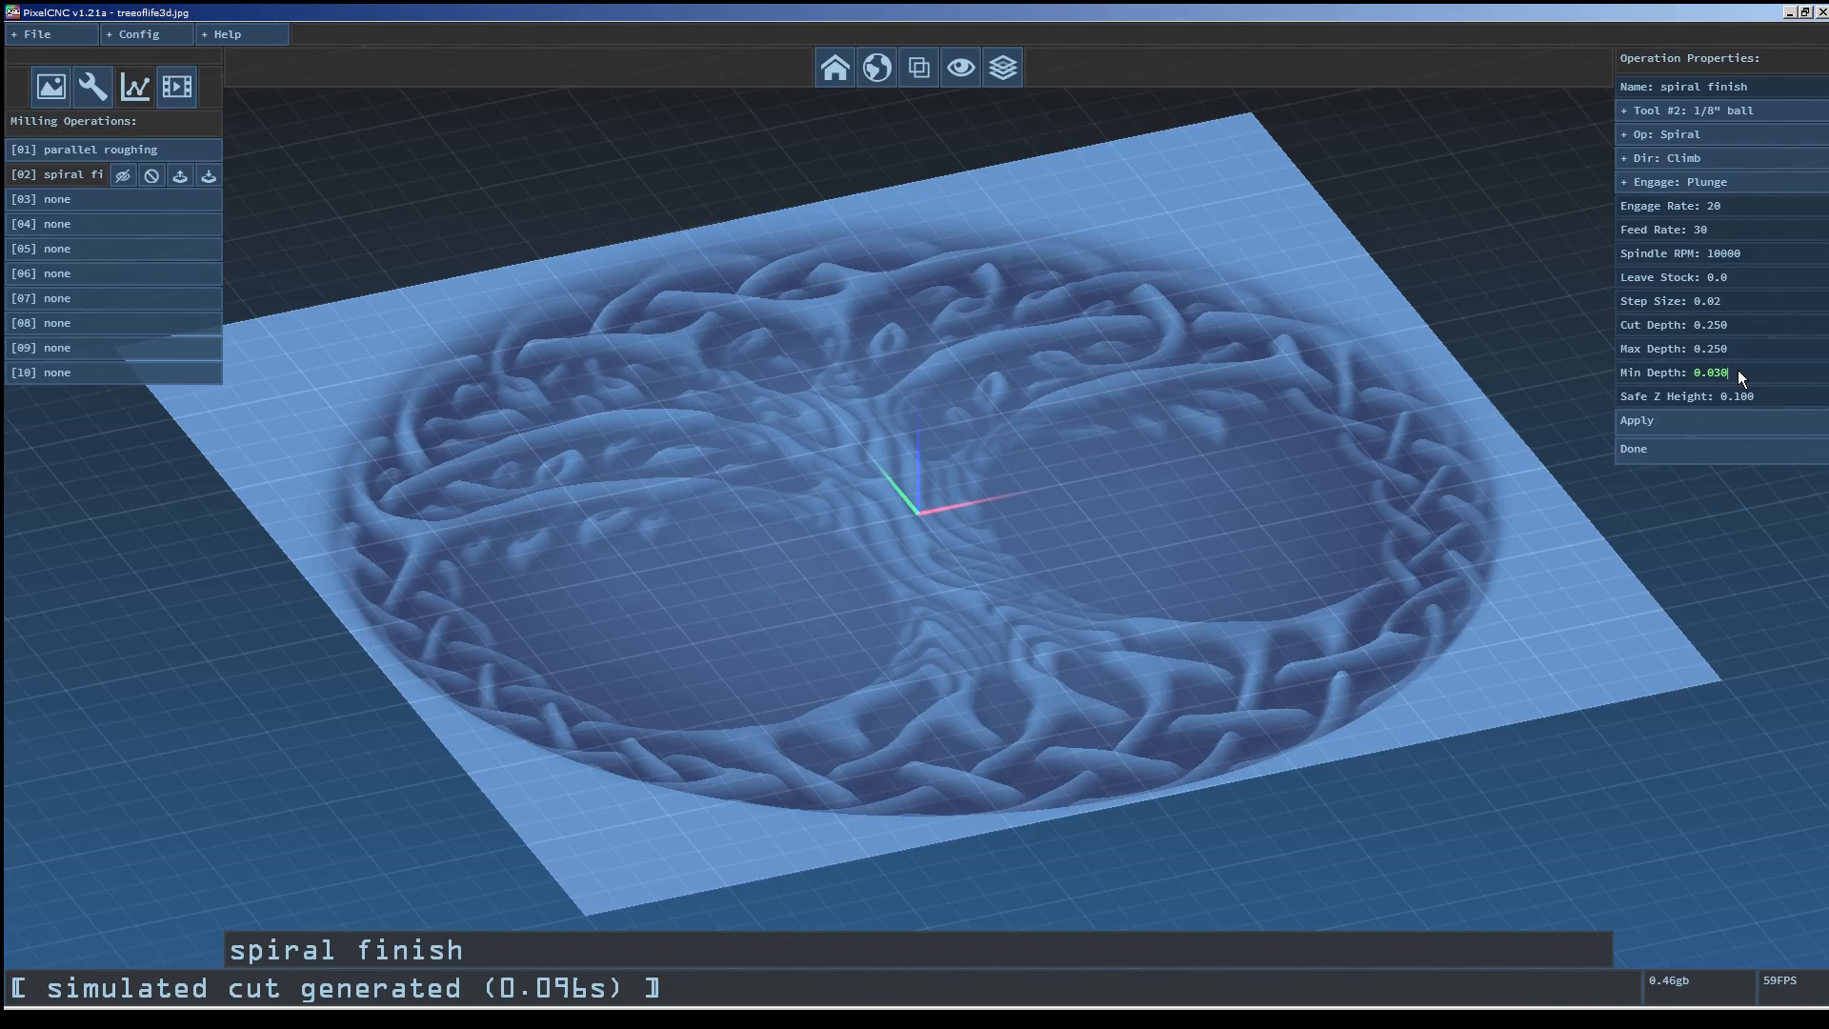
{"action": "key", "text": "Return"}
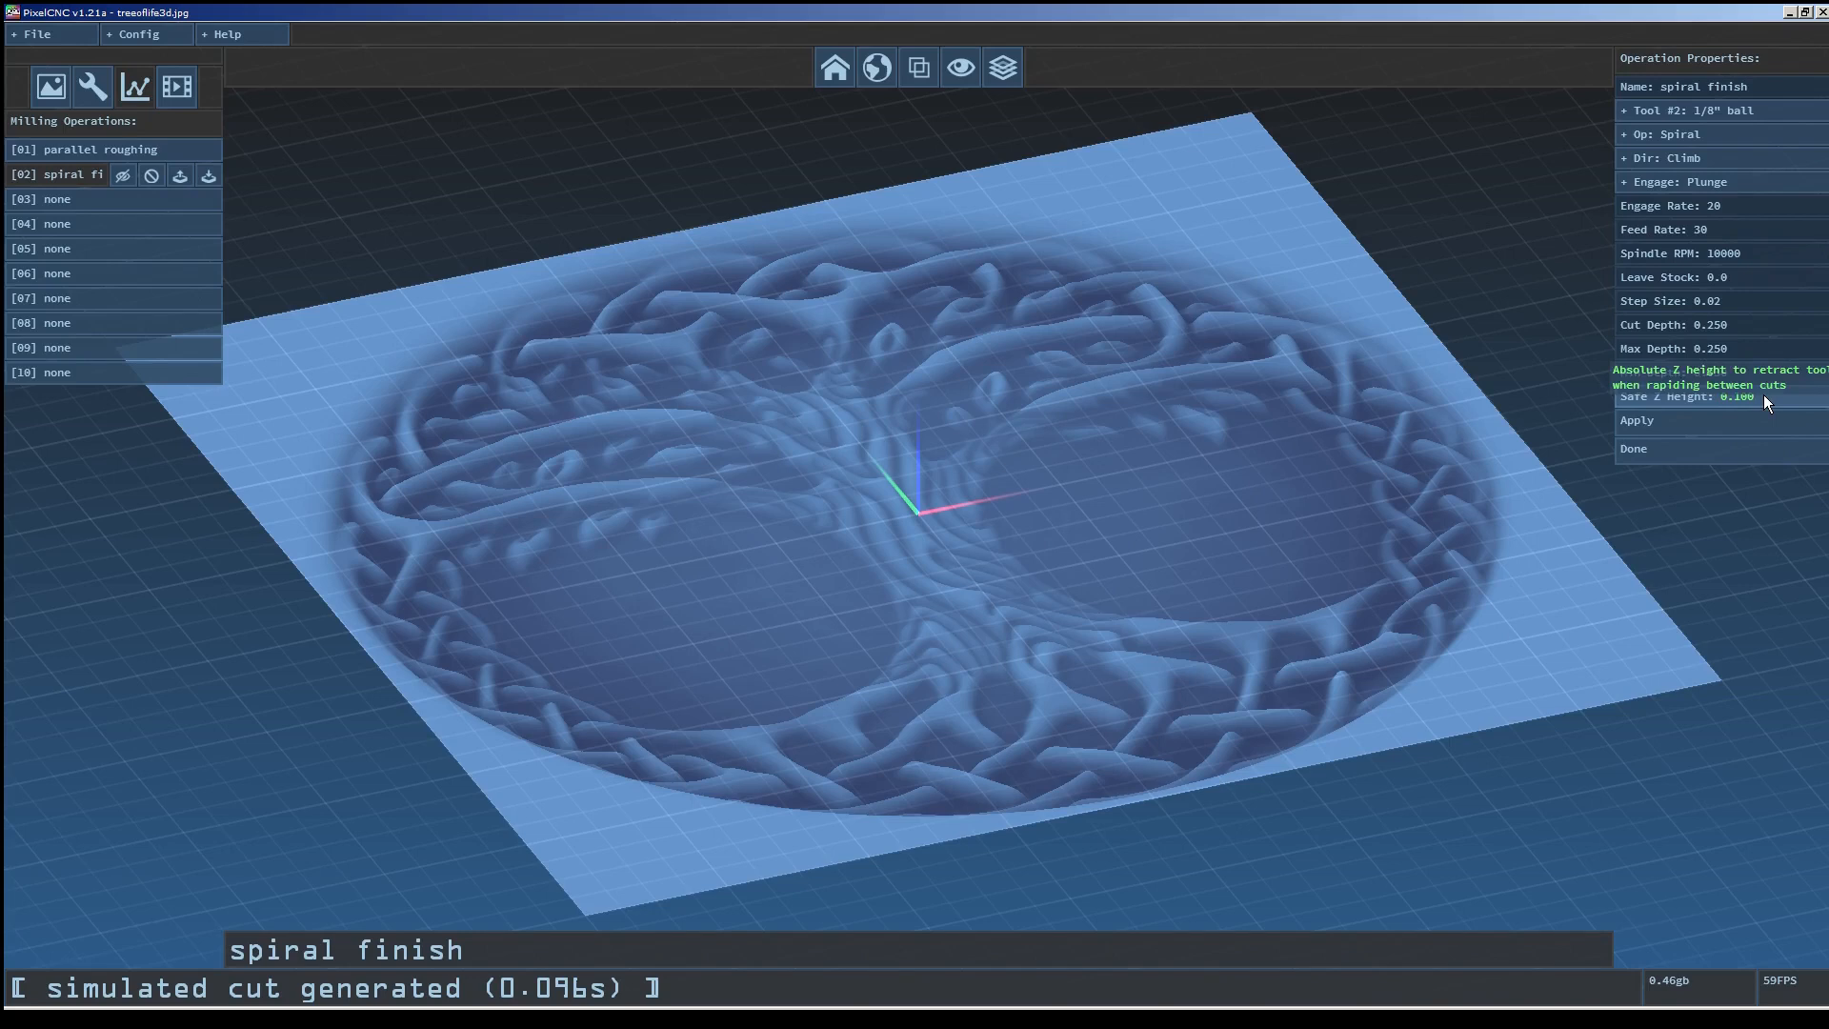
{"action": "left_click", "coordinate": [1696, 418]}
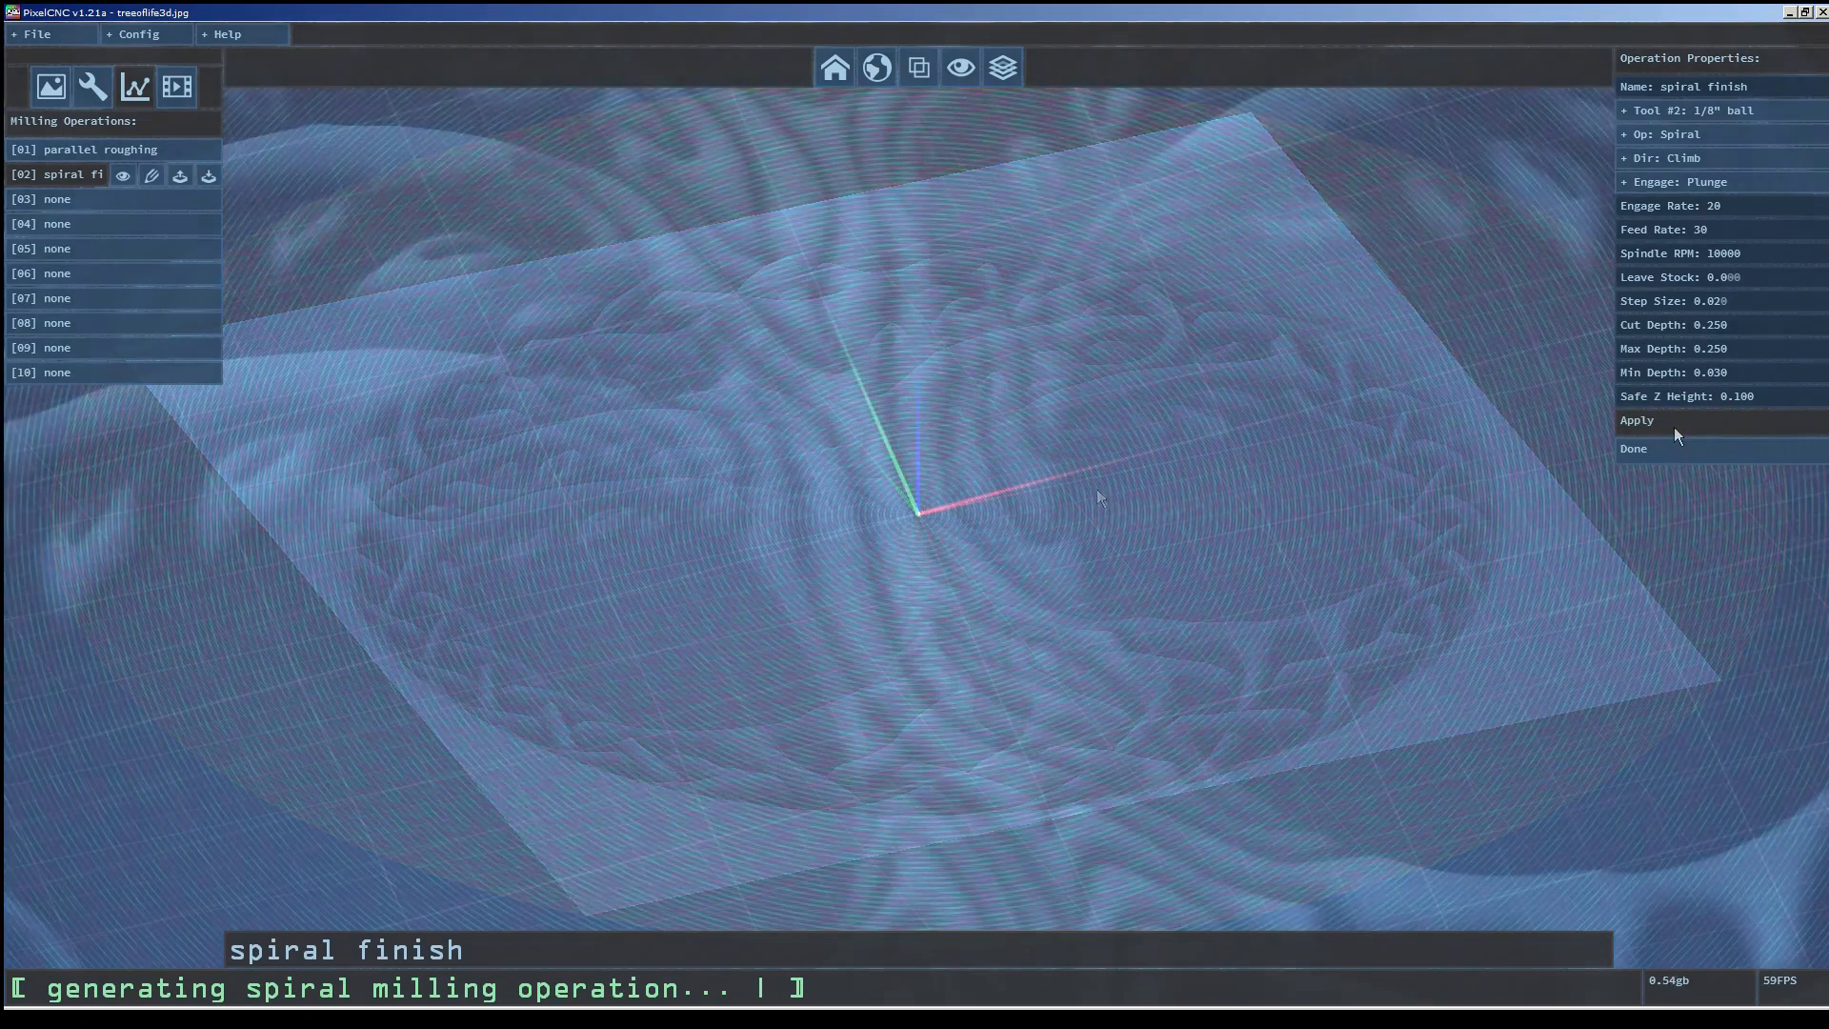
Generate the simulated cut for the spiral finish operation and start, then pause, its playback.
{"action": "left_click_drag", "start_coordinate": [970, 546], "coordinate": [968, 625]}
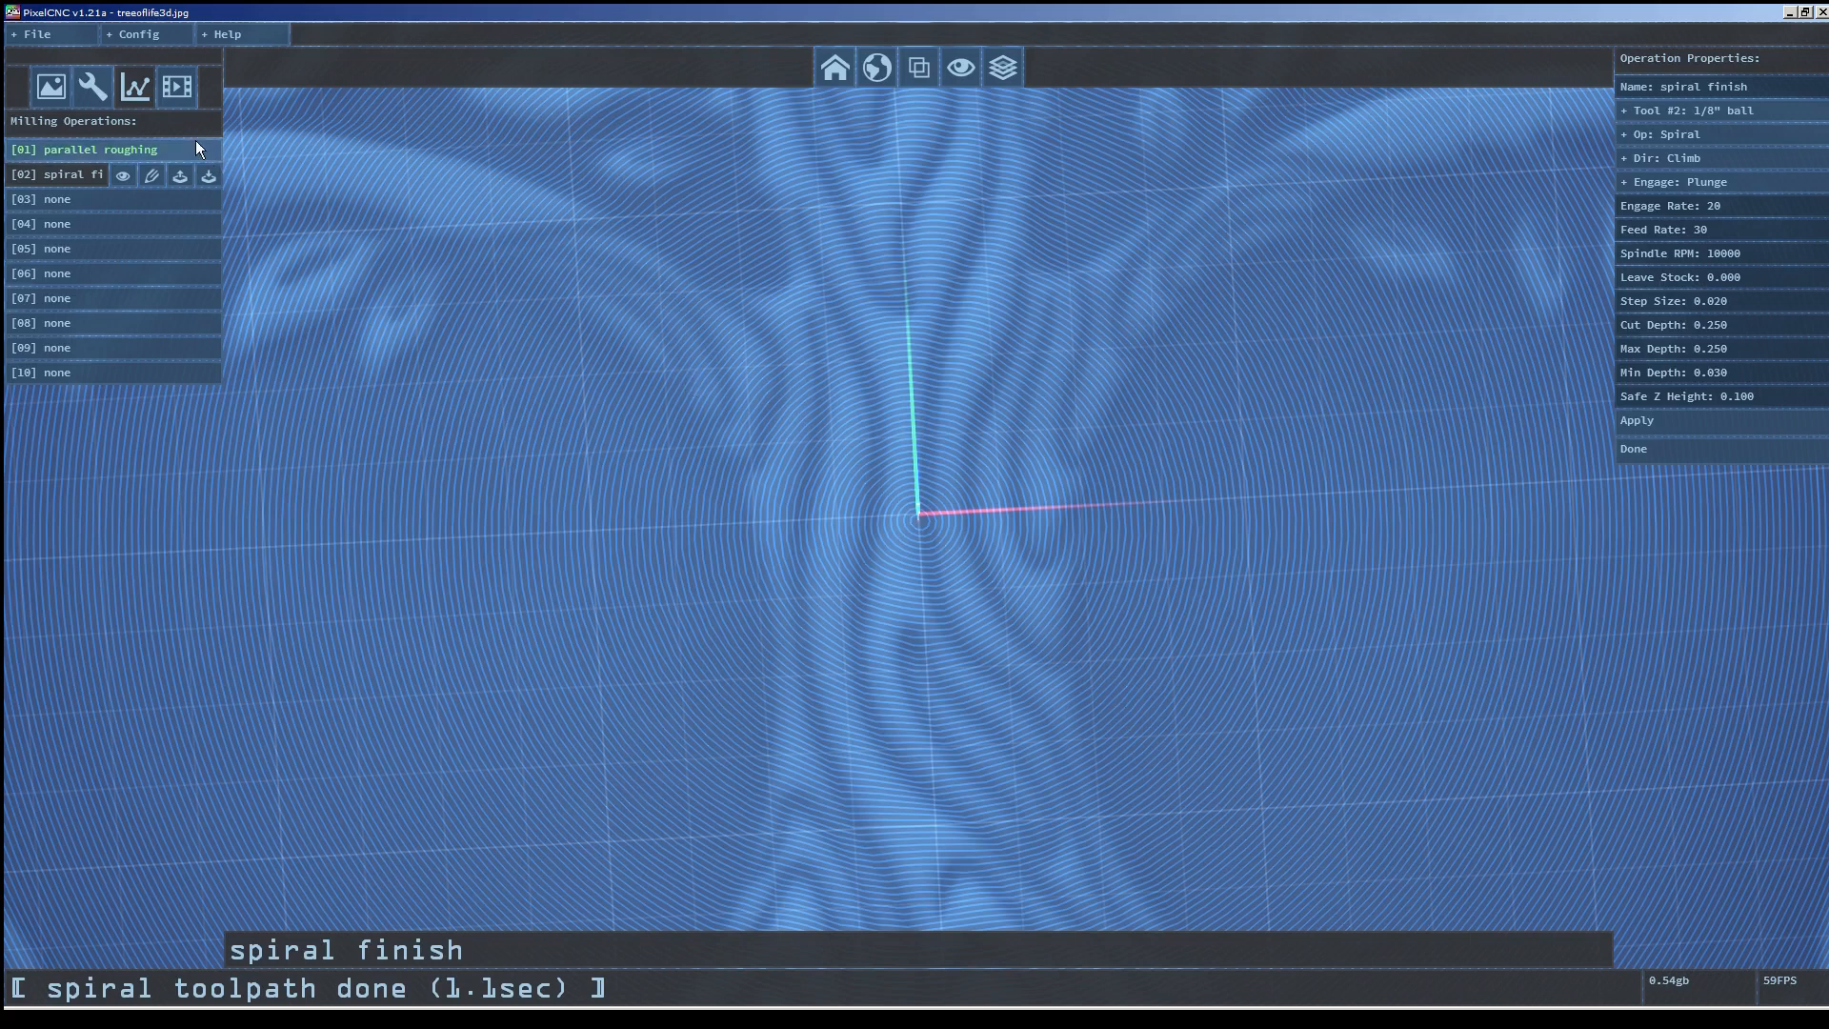
{"action": "left_click", "coordinate": [175, 92]}
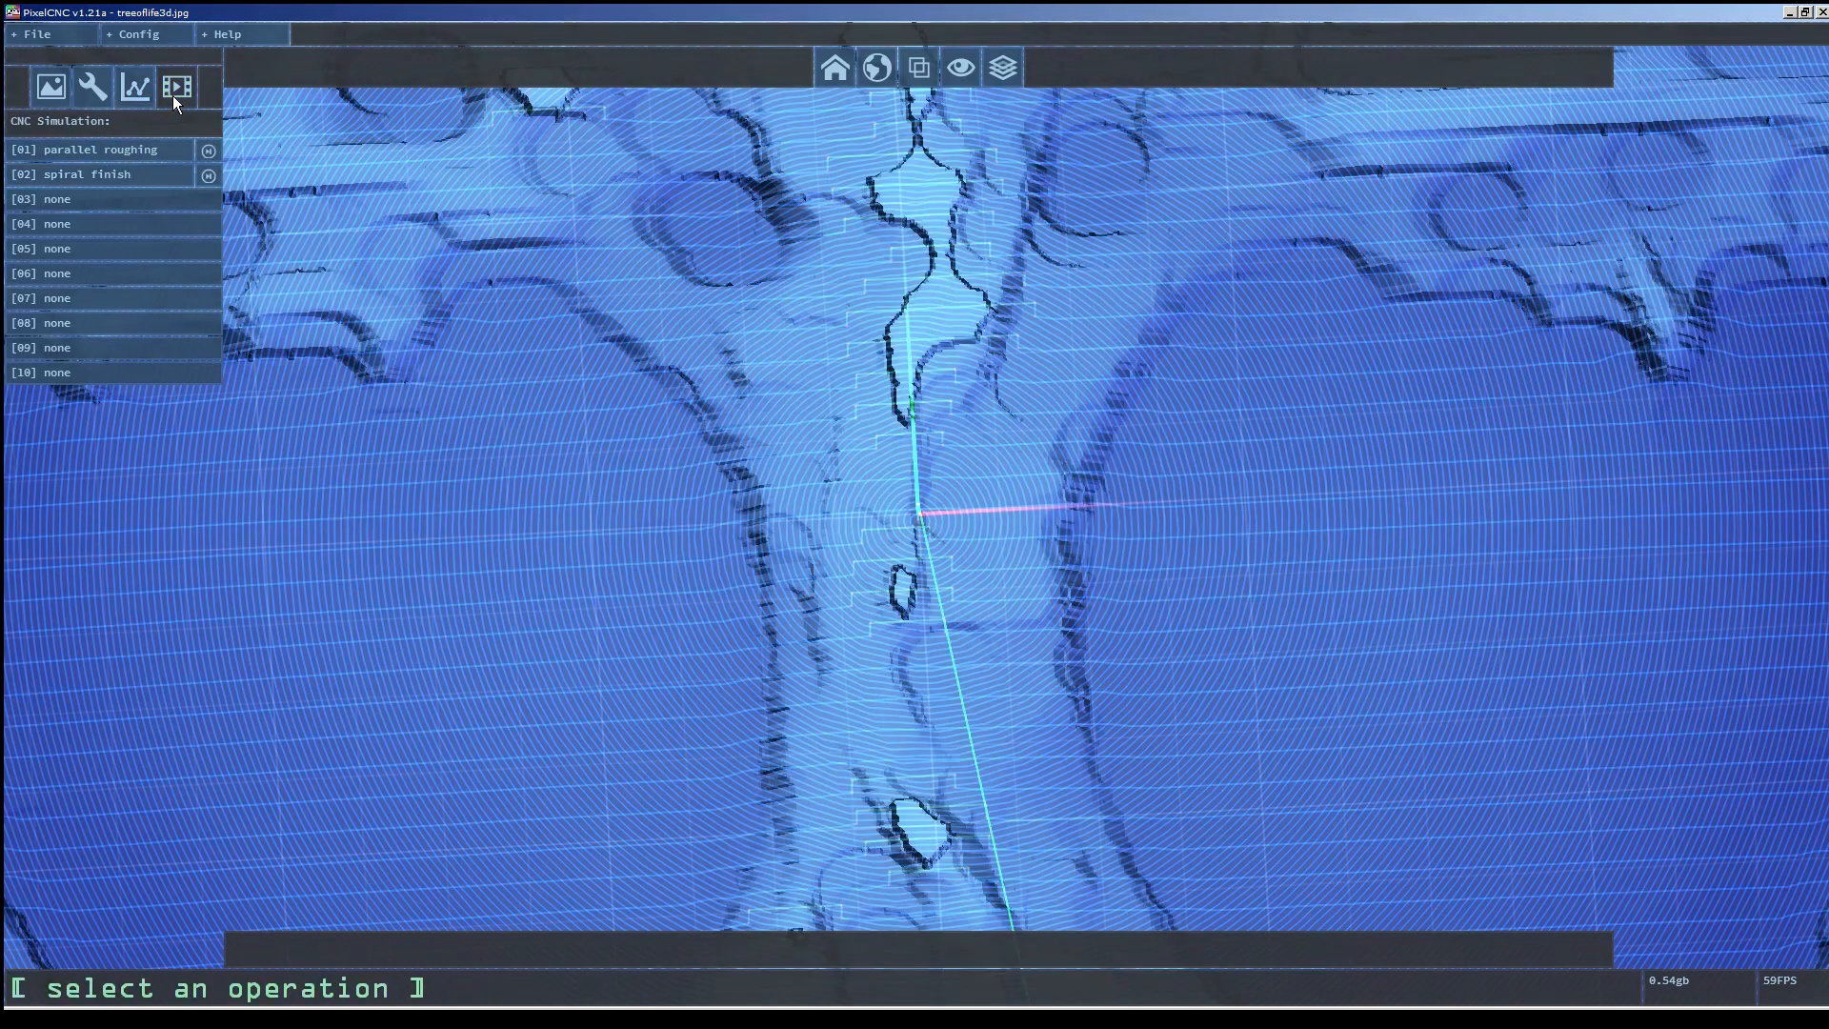
{"action": "left_click", "coordinate": [133, 177]}
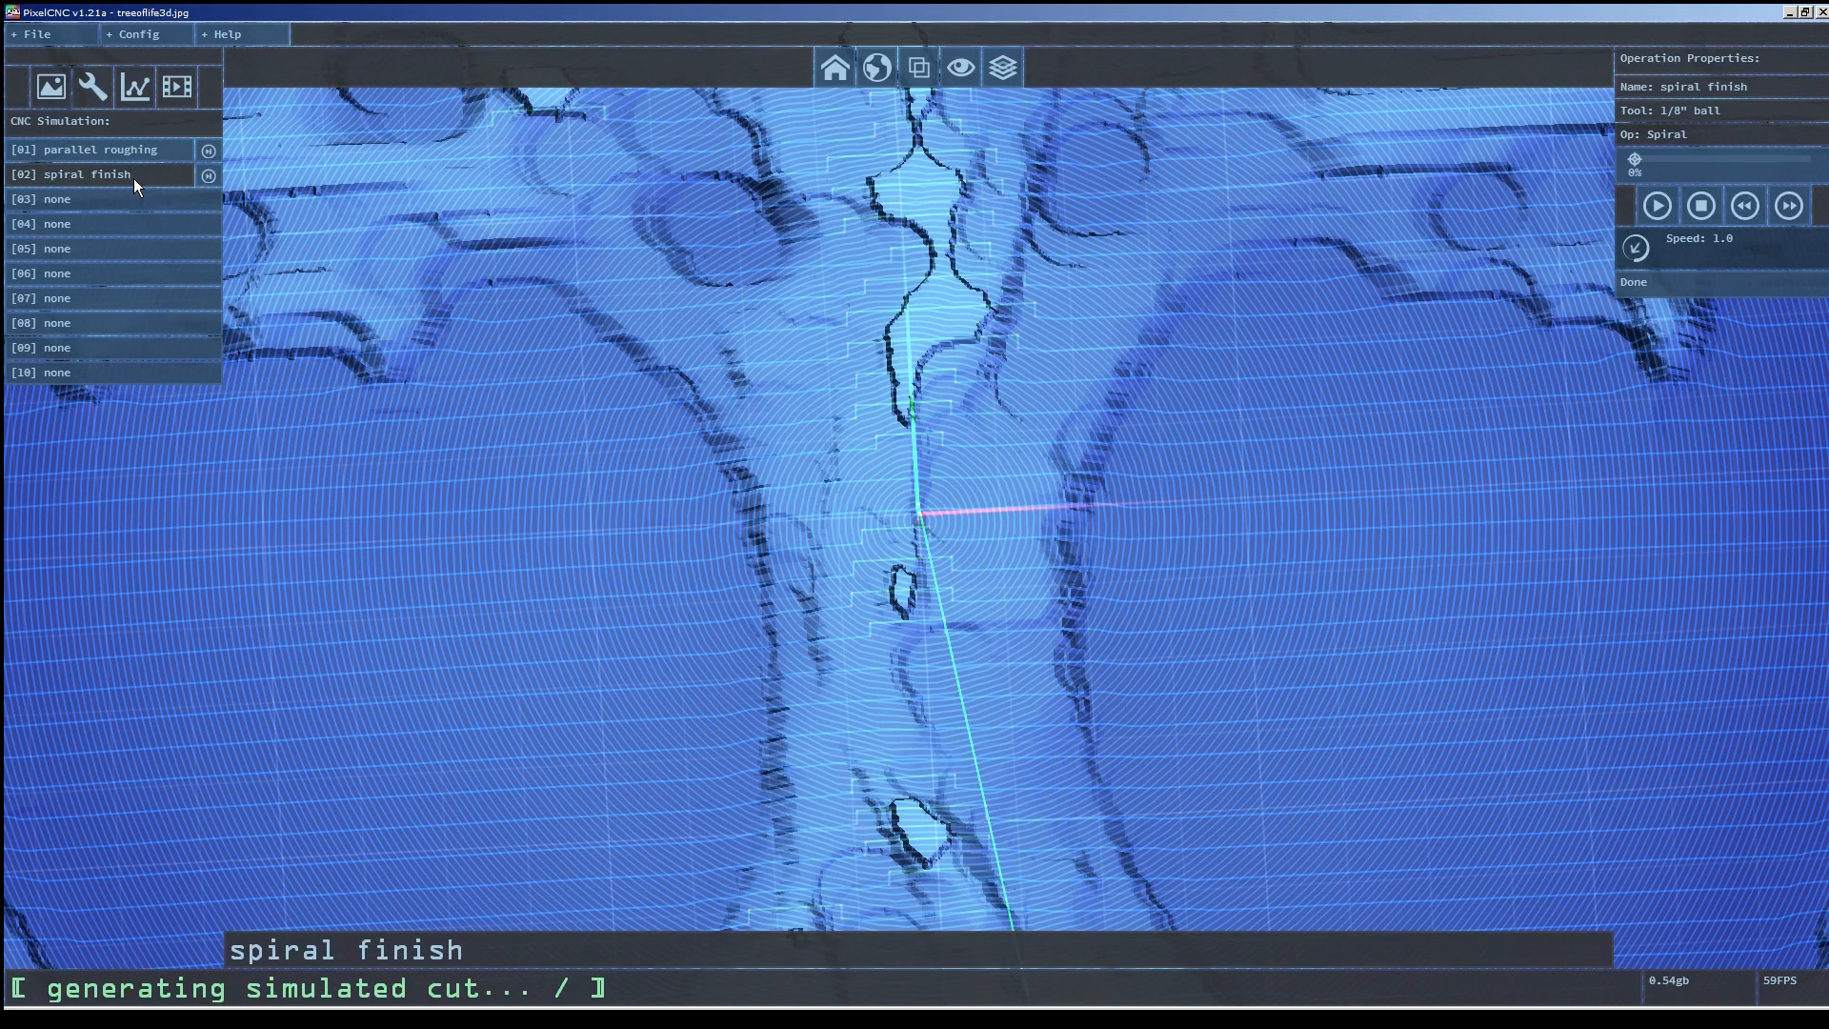
{"action": "left_click_drag", "start_coordinate": [950, 719], "coordinate": [1063, 519]}
{"action": "left_click", "coordinate": [208, 177]}
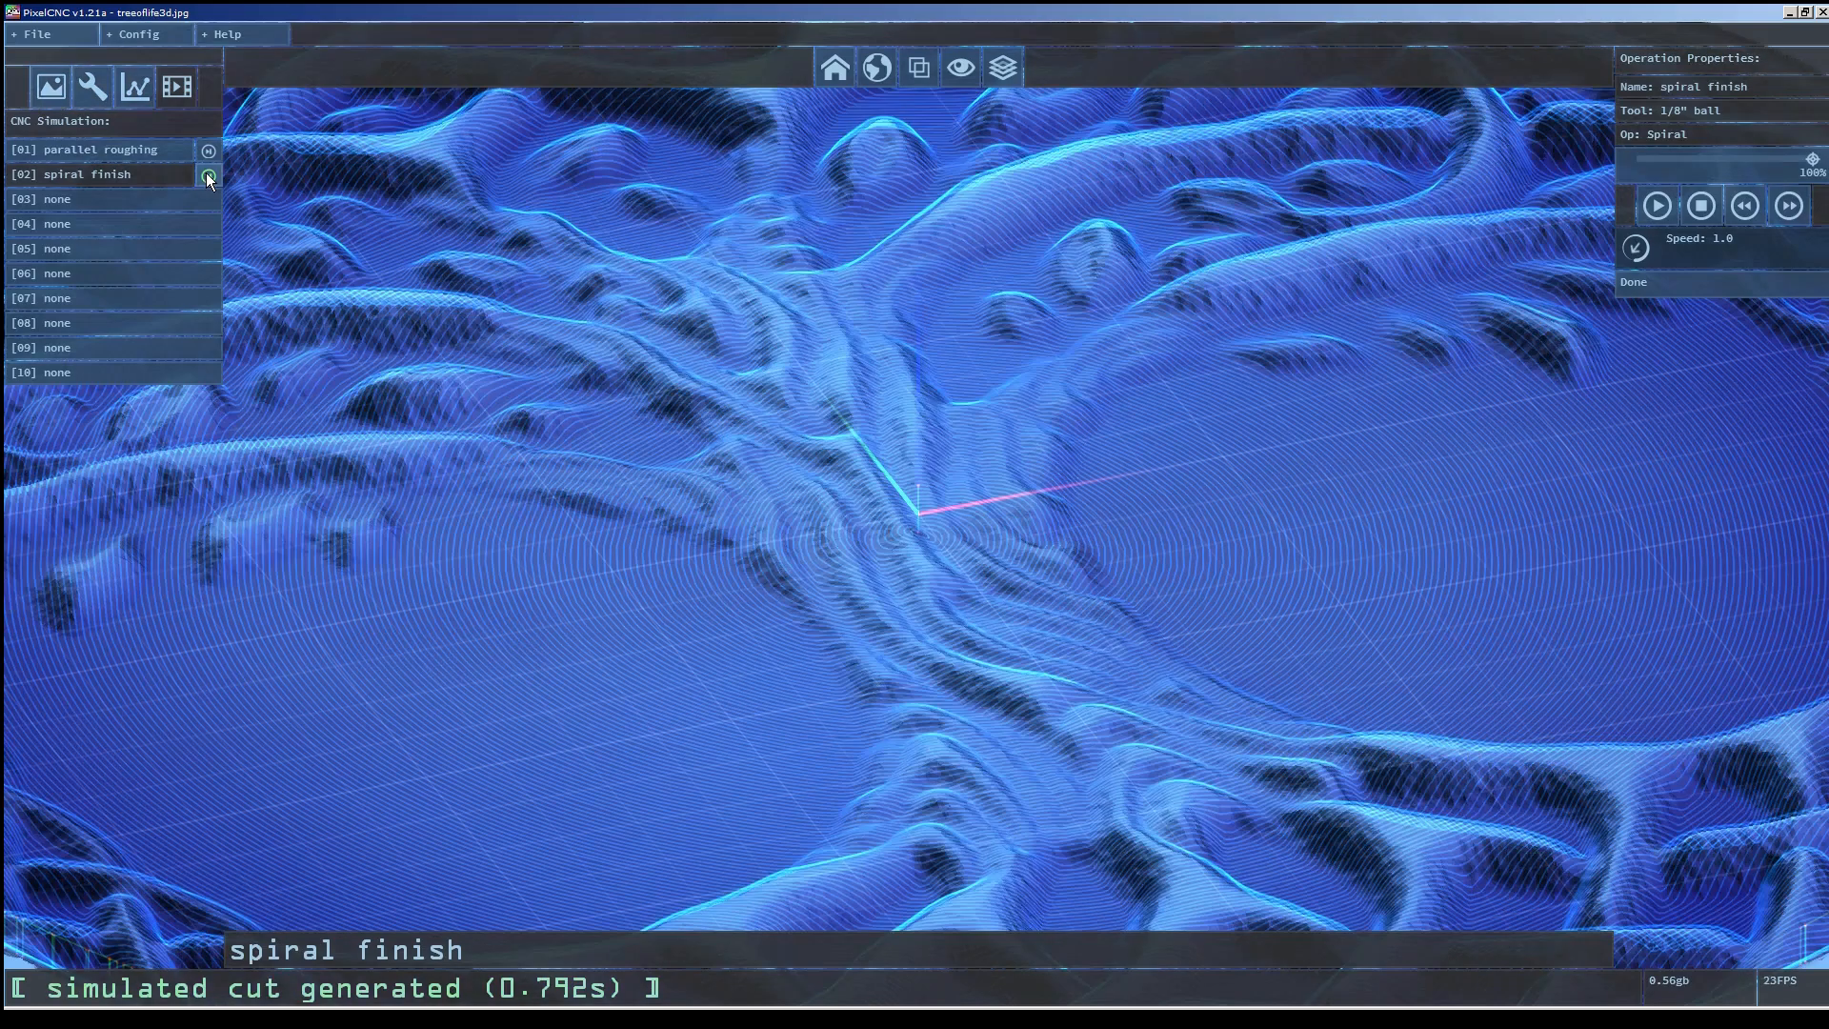
{"action": "left_click", "coordinate": [1666, 204]}
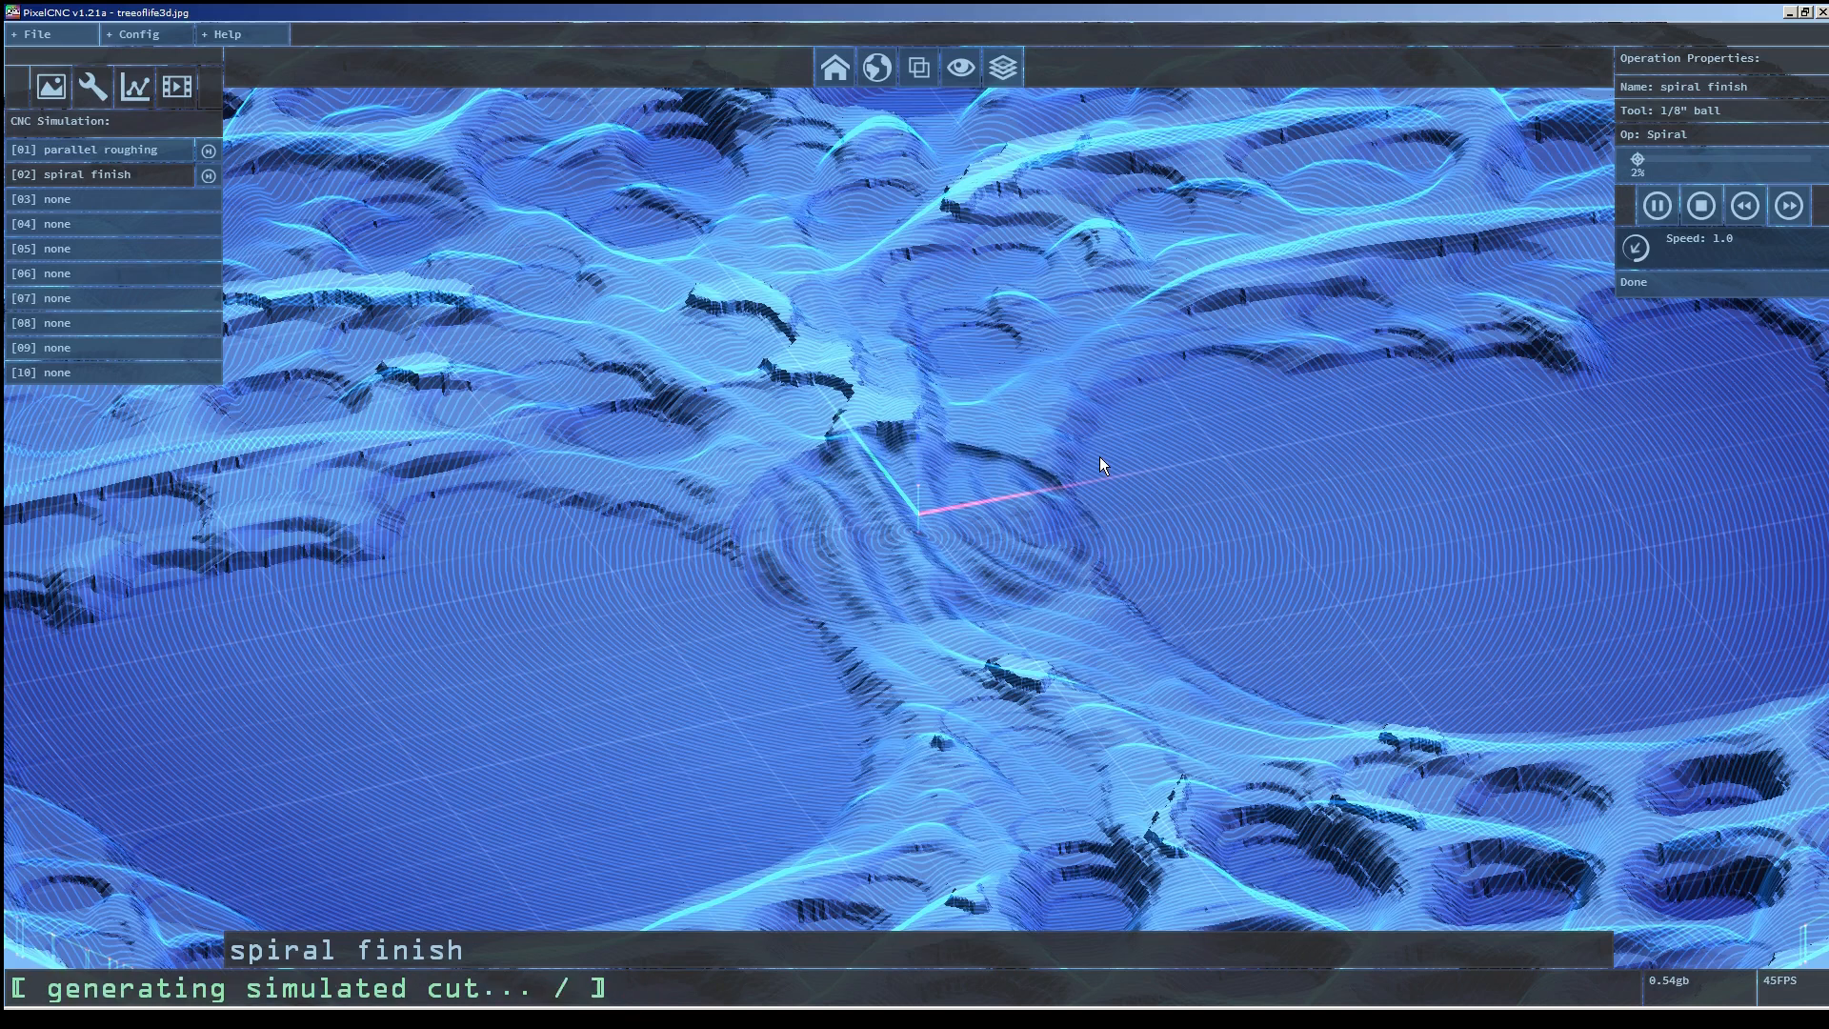
{"action": "left_click", "coordinate": [1658, 205]}
Save the project as treeoflife3d.pnc.
{"action": "left_click", "coordinate": [38, 33]}
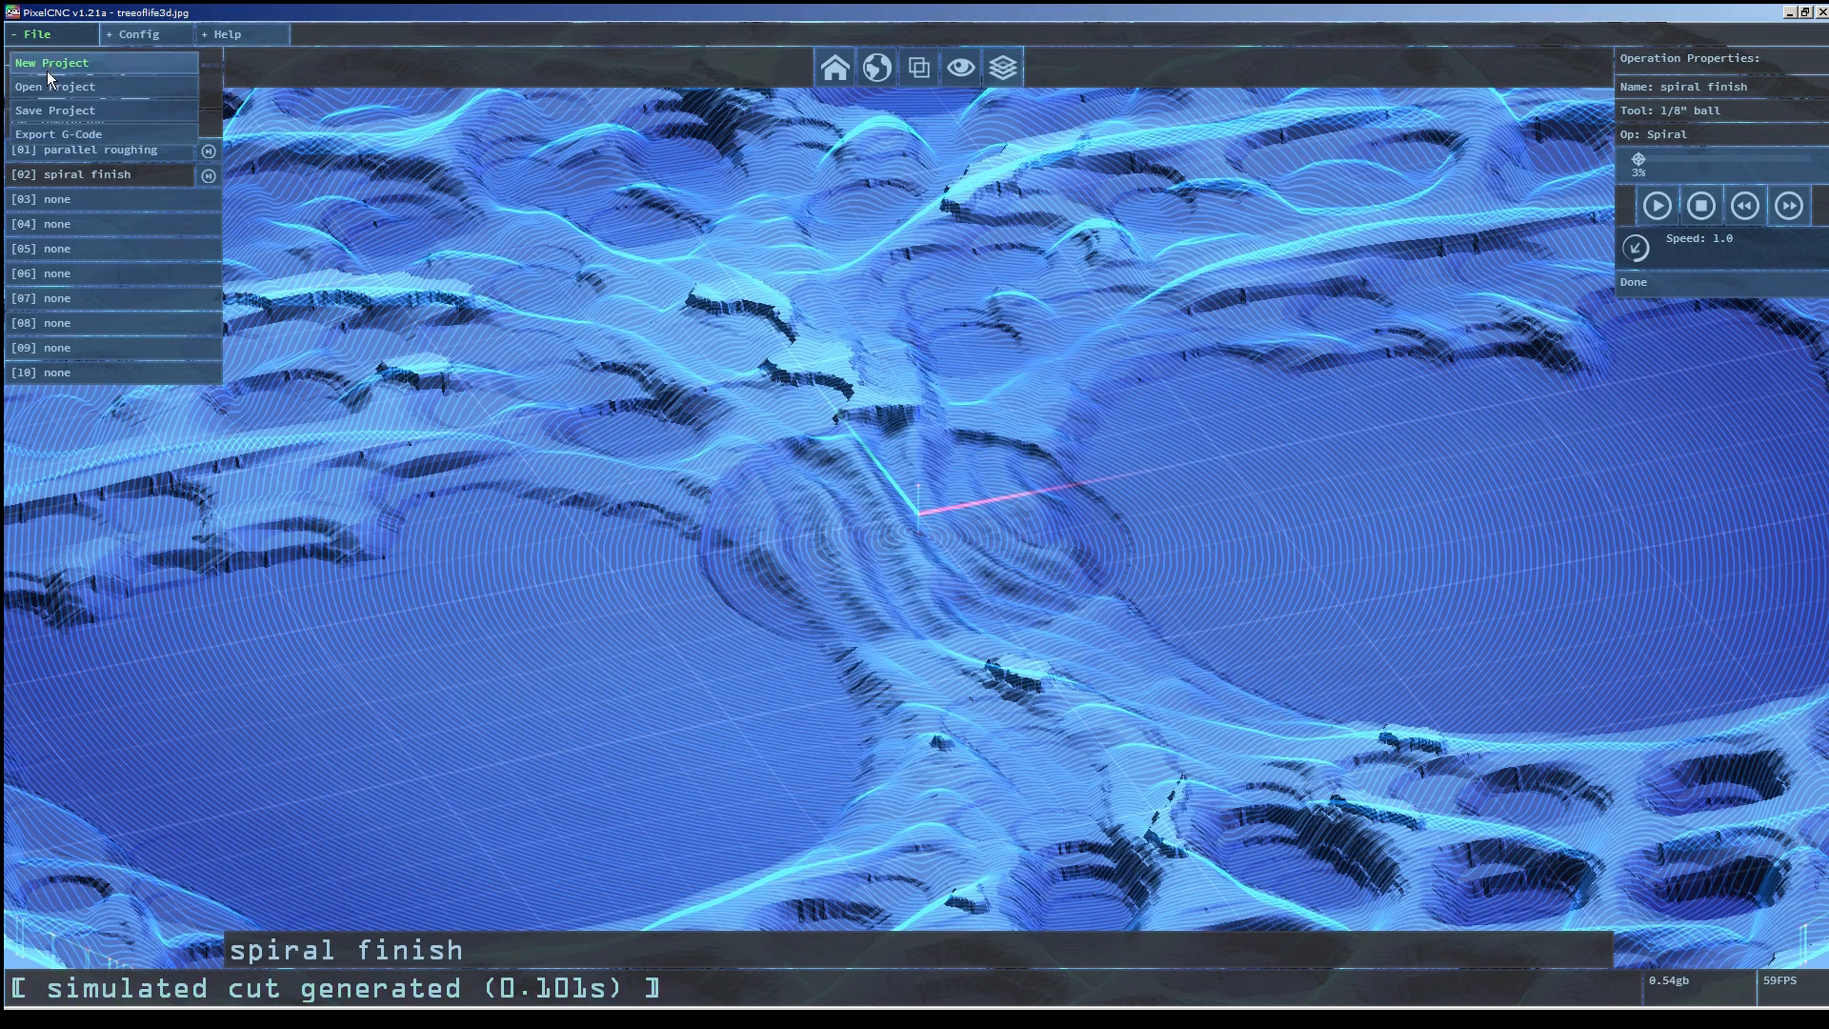
{"action": "left_click", "coordinate": [43, 112]}
{"action": "key", "text": "Return"}
{"action": "left_click", "coordinate": [976, 517]}
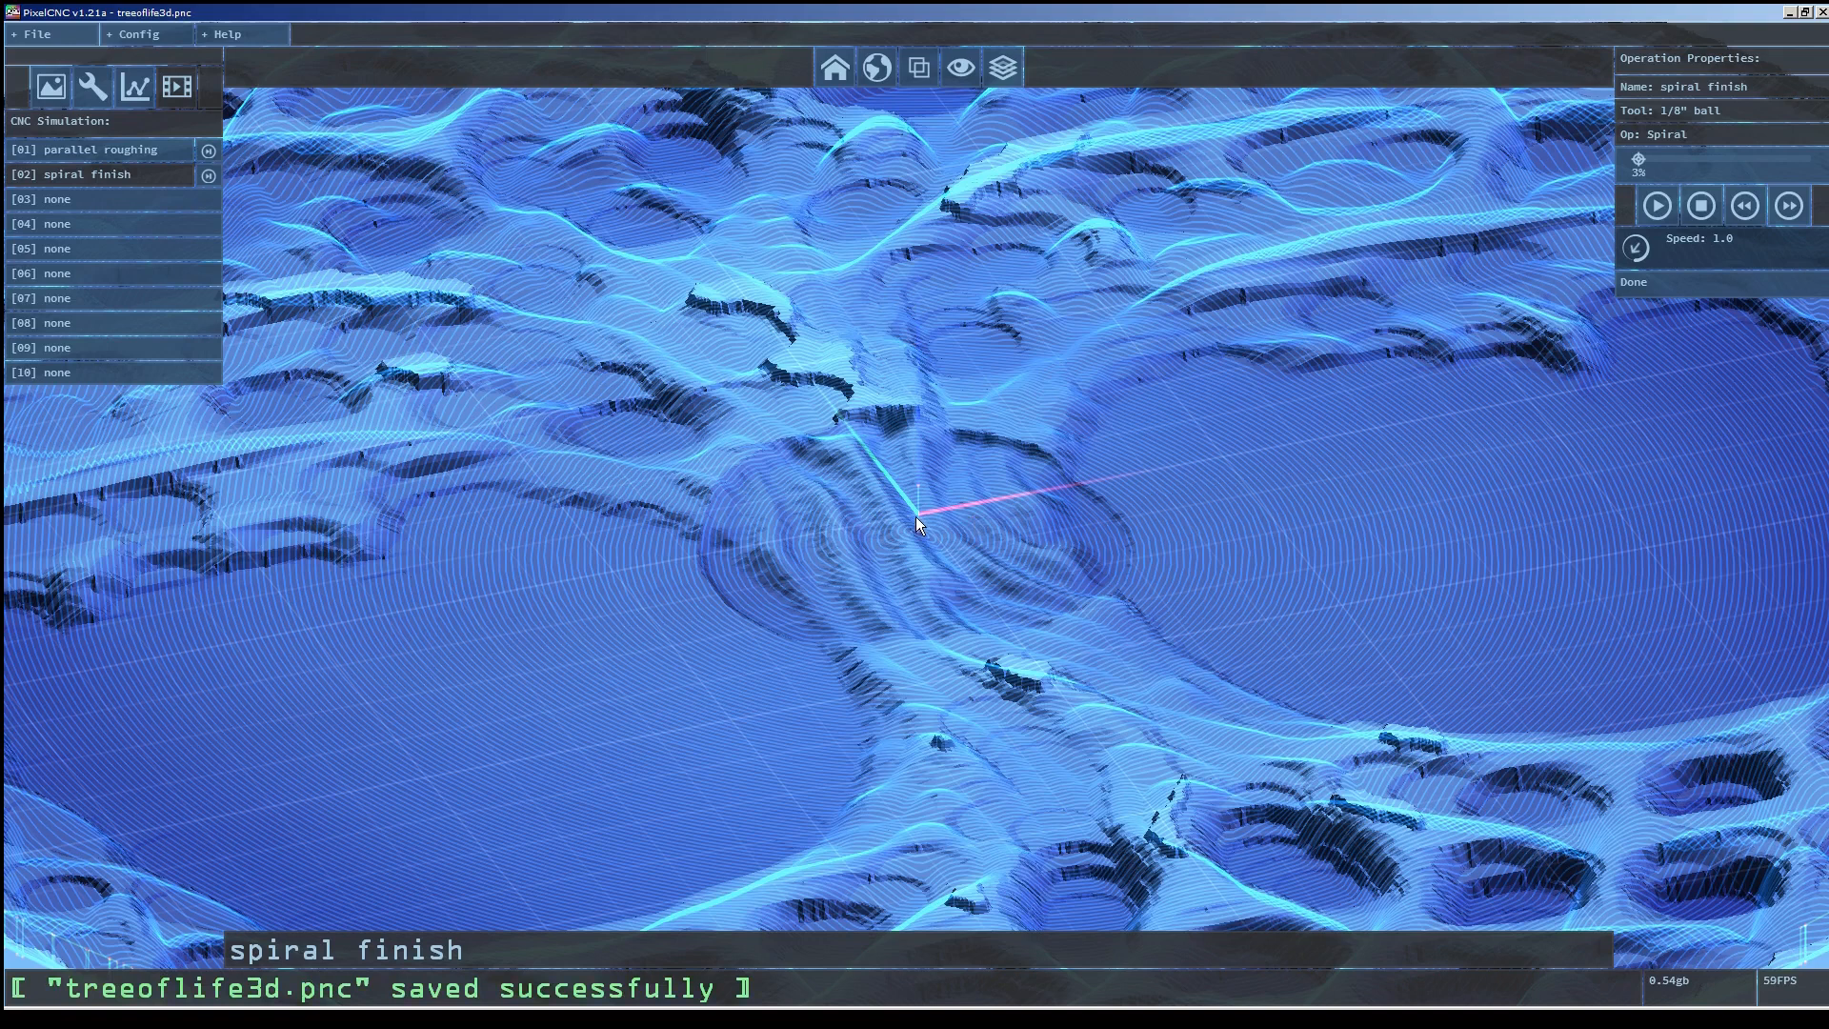
Browse the cutting tools list, then reopen the spiral finish milling operation's properties.
{"action": "left_click", "coordinate": [92, 87]}
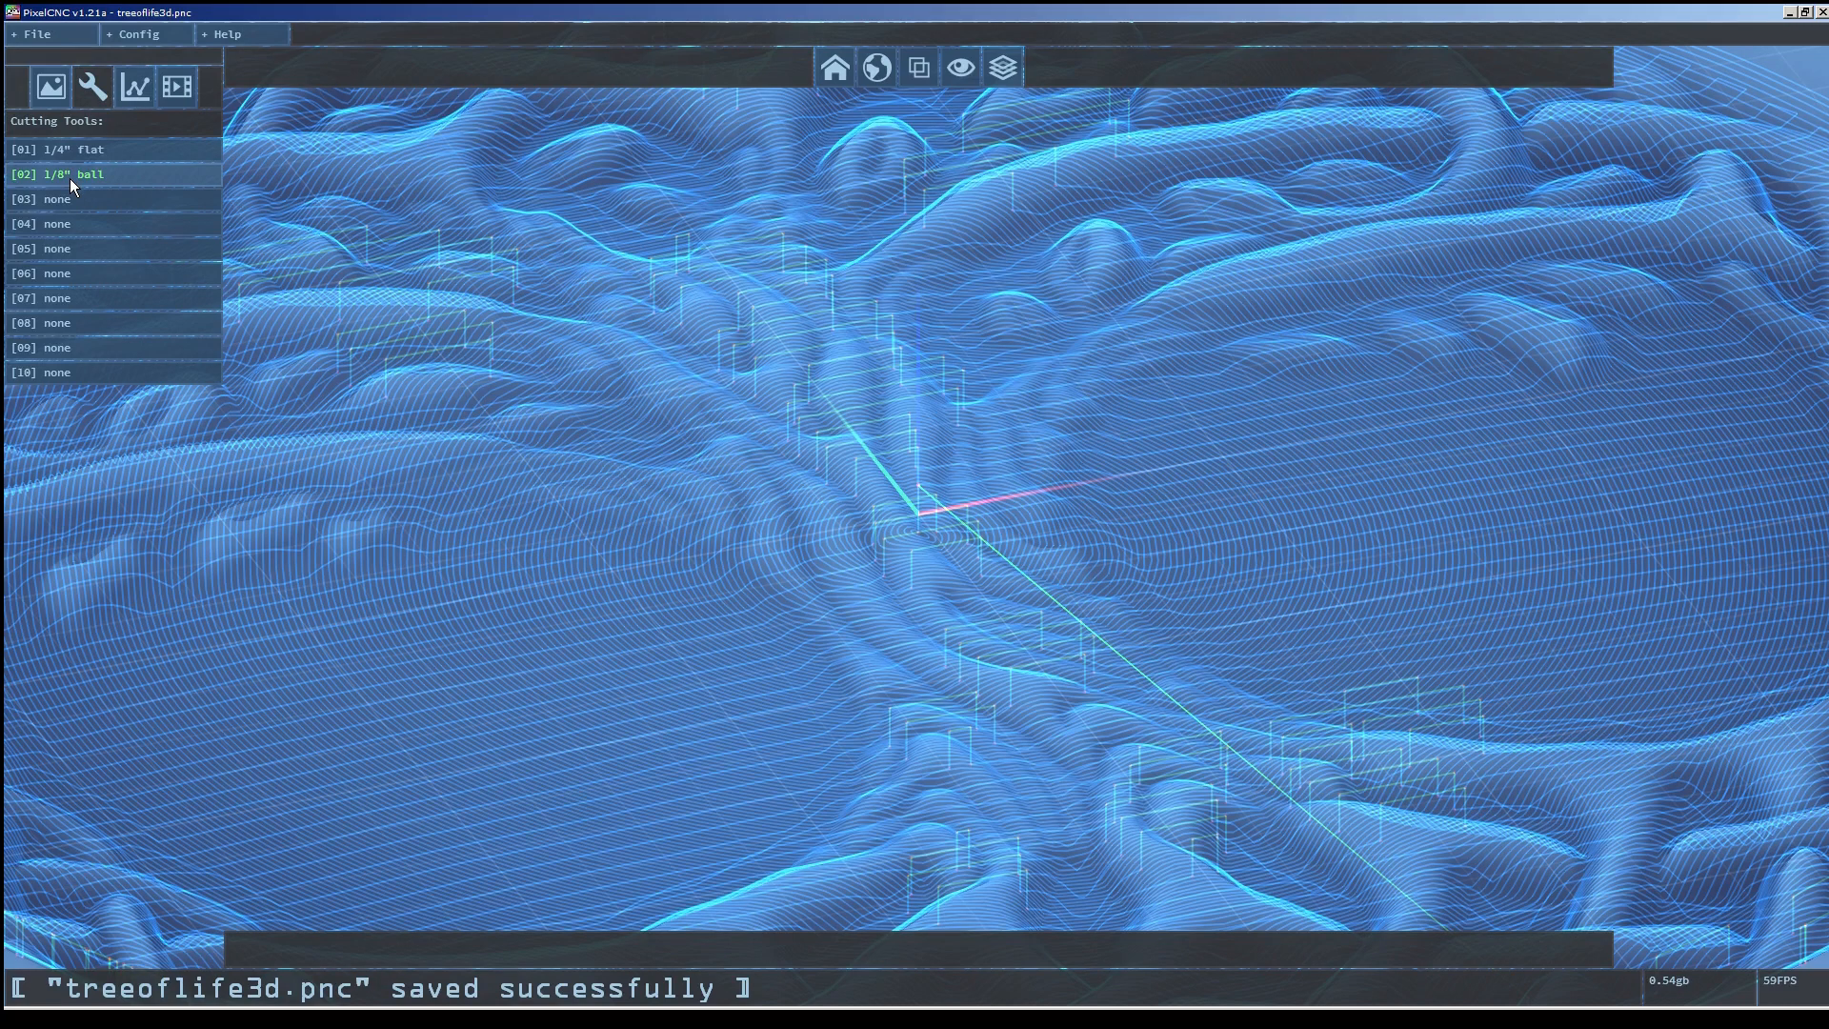
{"action": "left_click", "coordinate": [135, 87]}
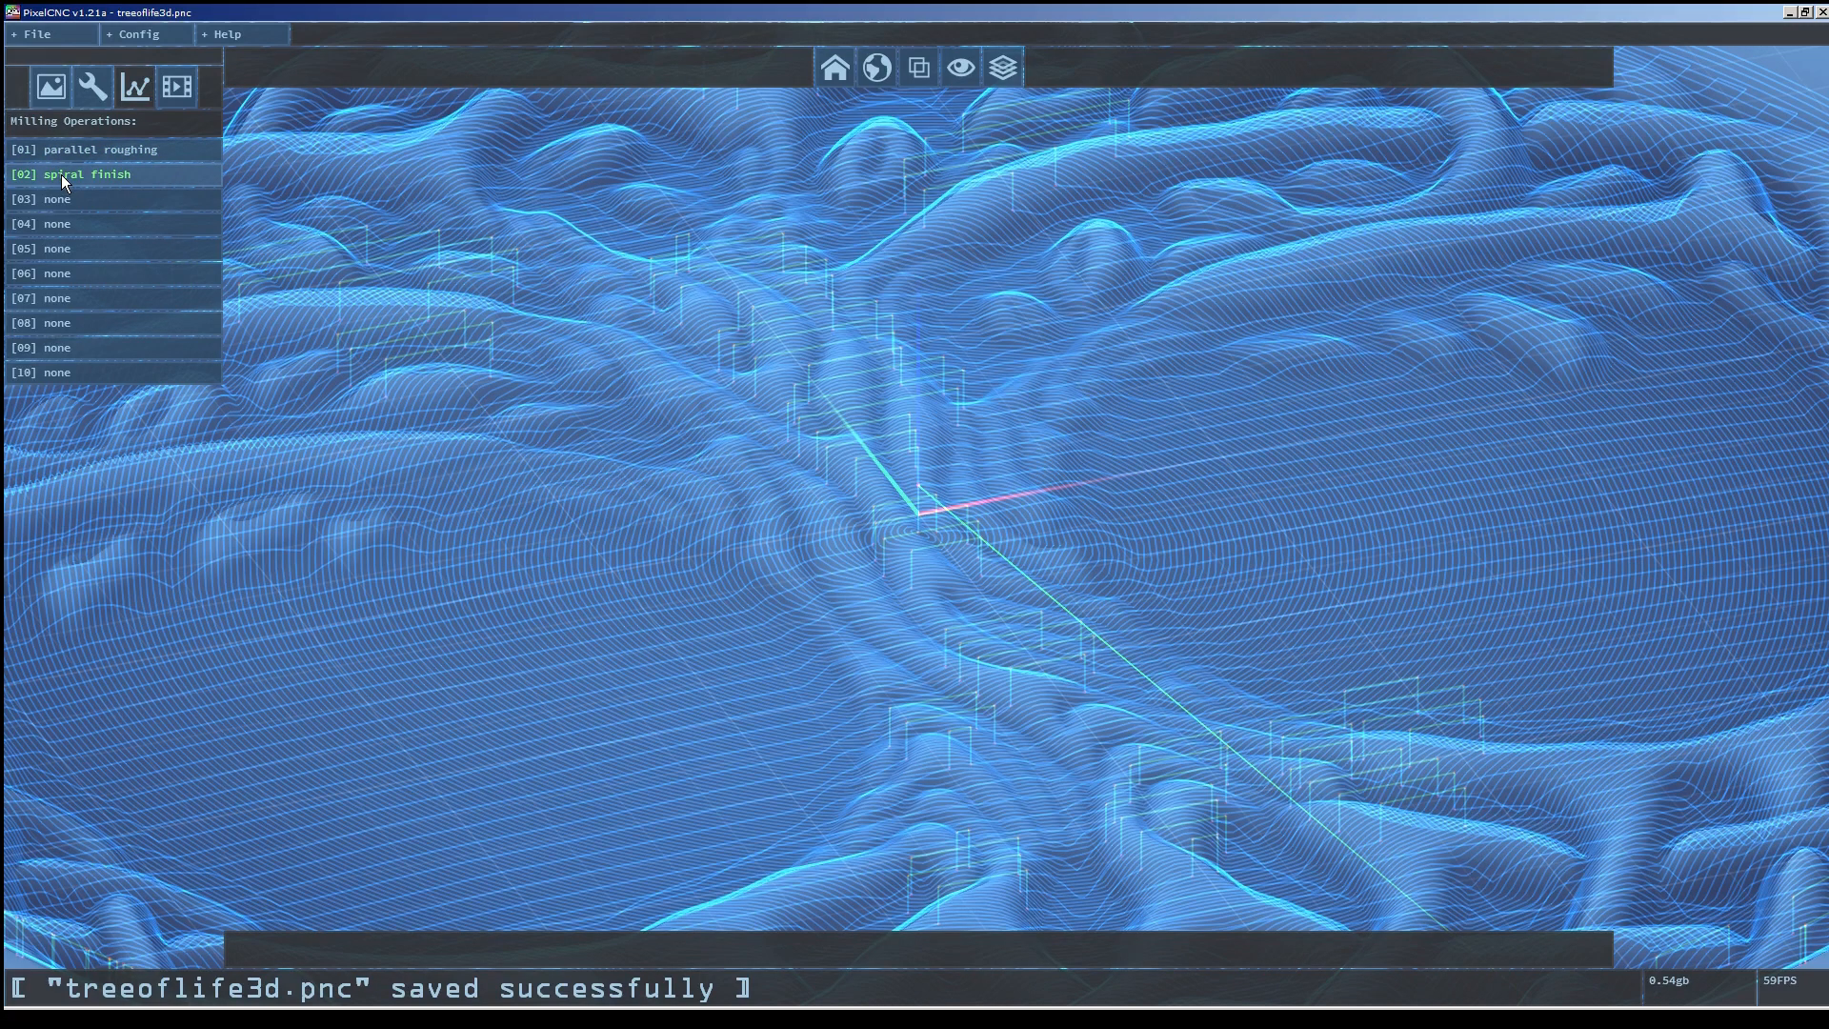
{"action": "left_click", "coordinate": [86, 181]}
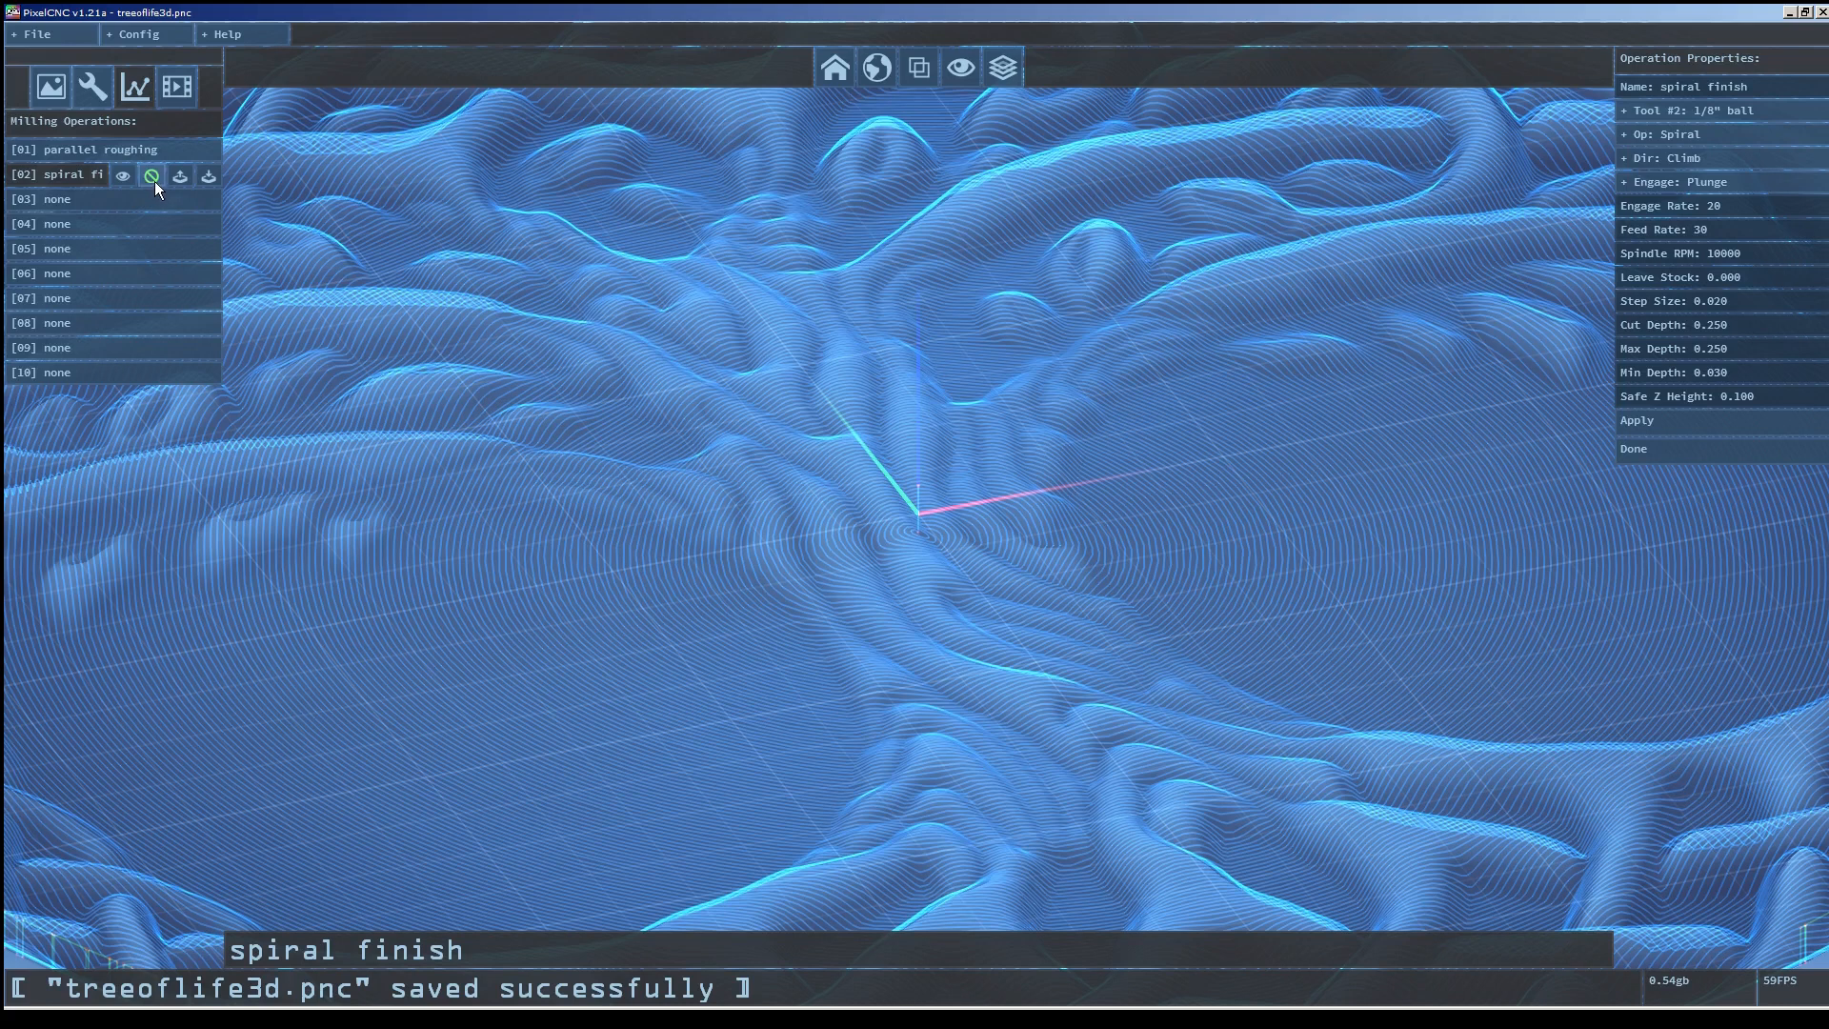
Export the G-code to the file parallel roughing treeoflife3d.nc, replacing the existing file.
{"action": "left_click", "coordinate": [42, 35]}
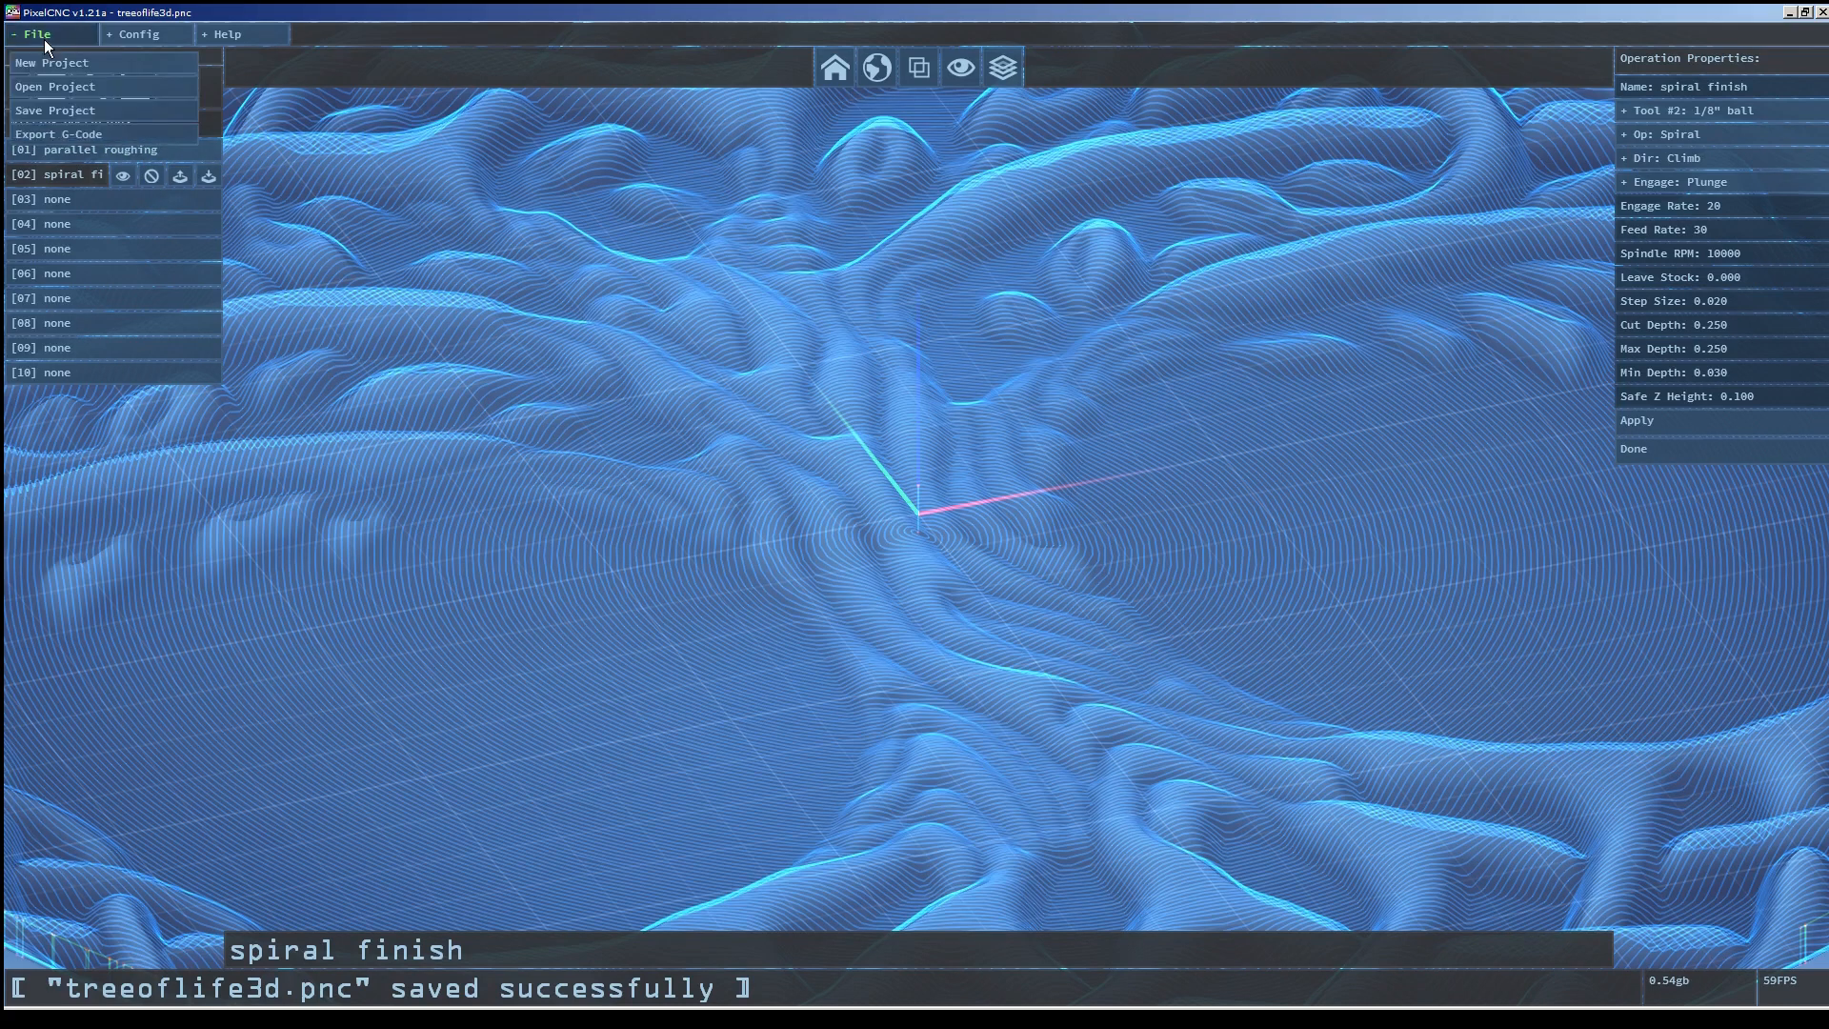
{"action": "left_click", "coordinate": [57, 133]}
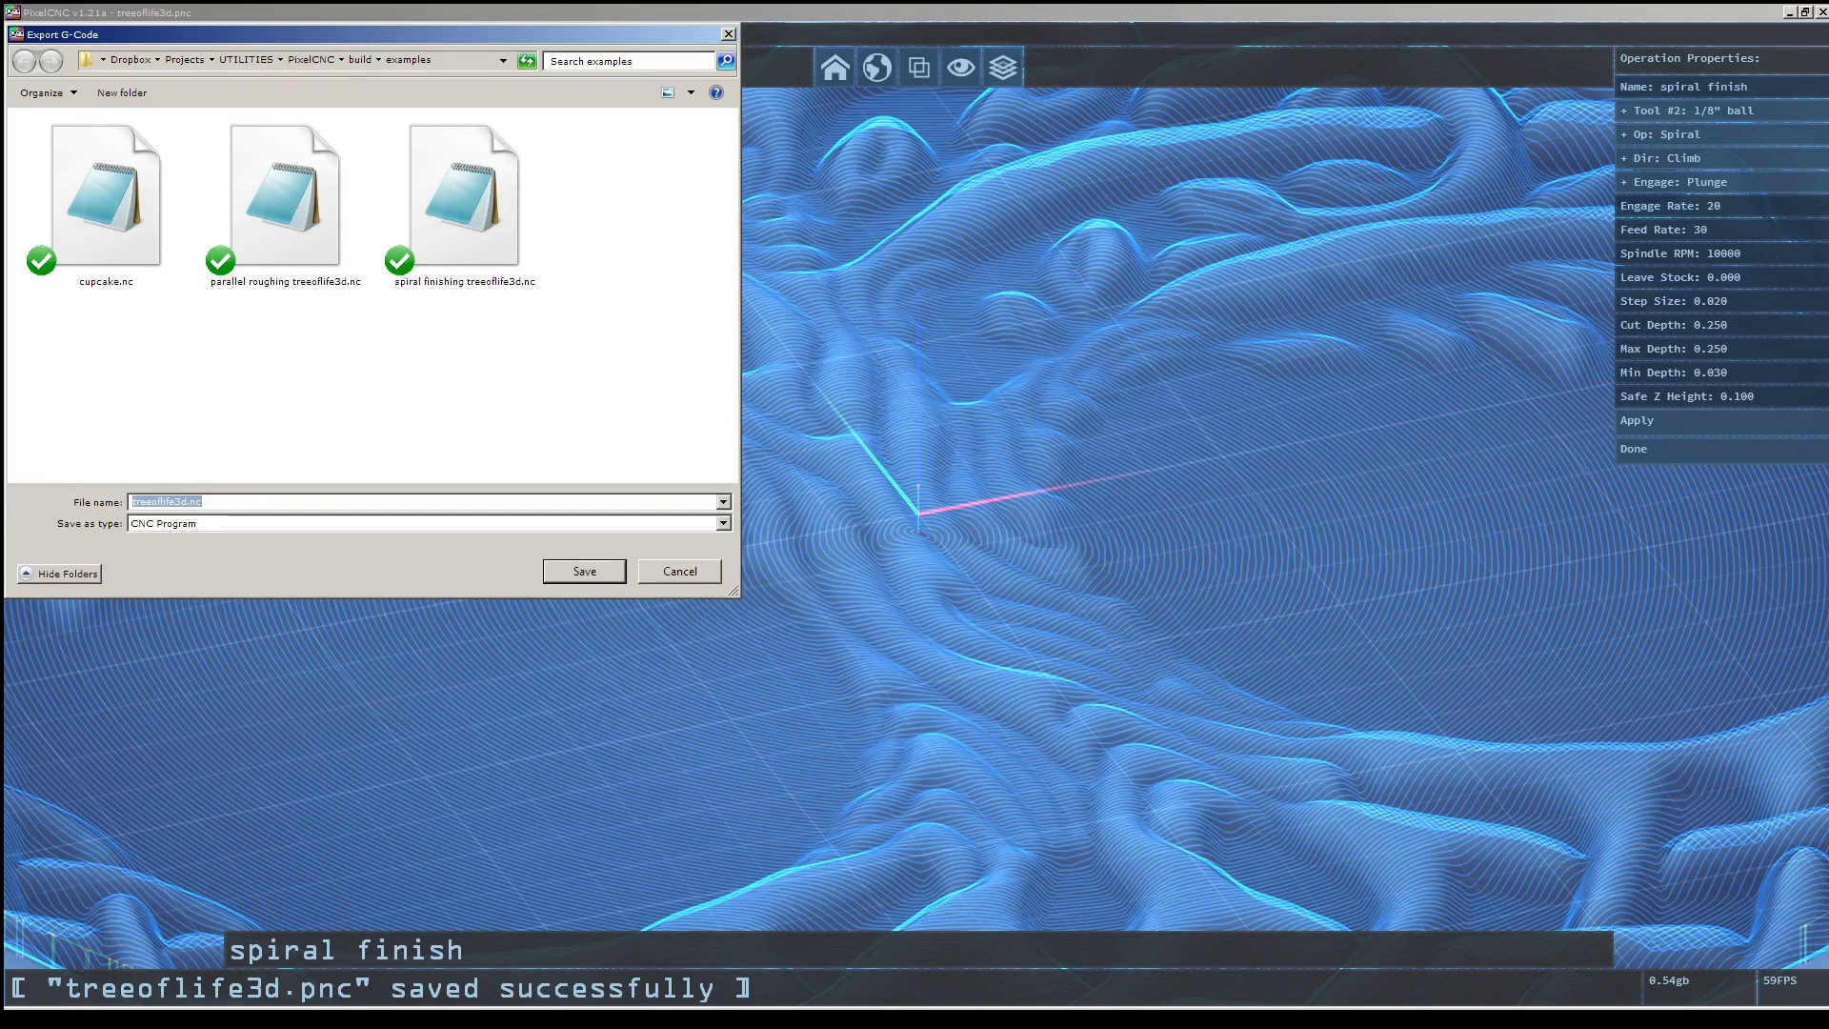
{"action": "left_click", "coordinate": [285, 202]}
{"action": "left_click", "coordinate": [585, 572]}
{"action": "left_click", "coordinate": [956, 516]}
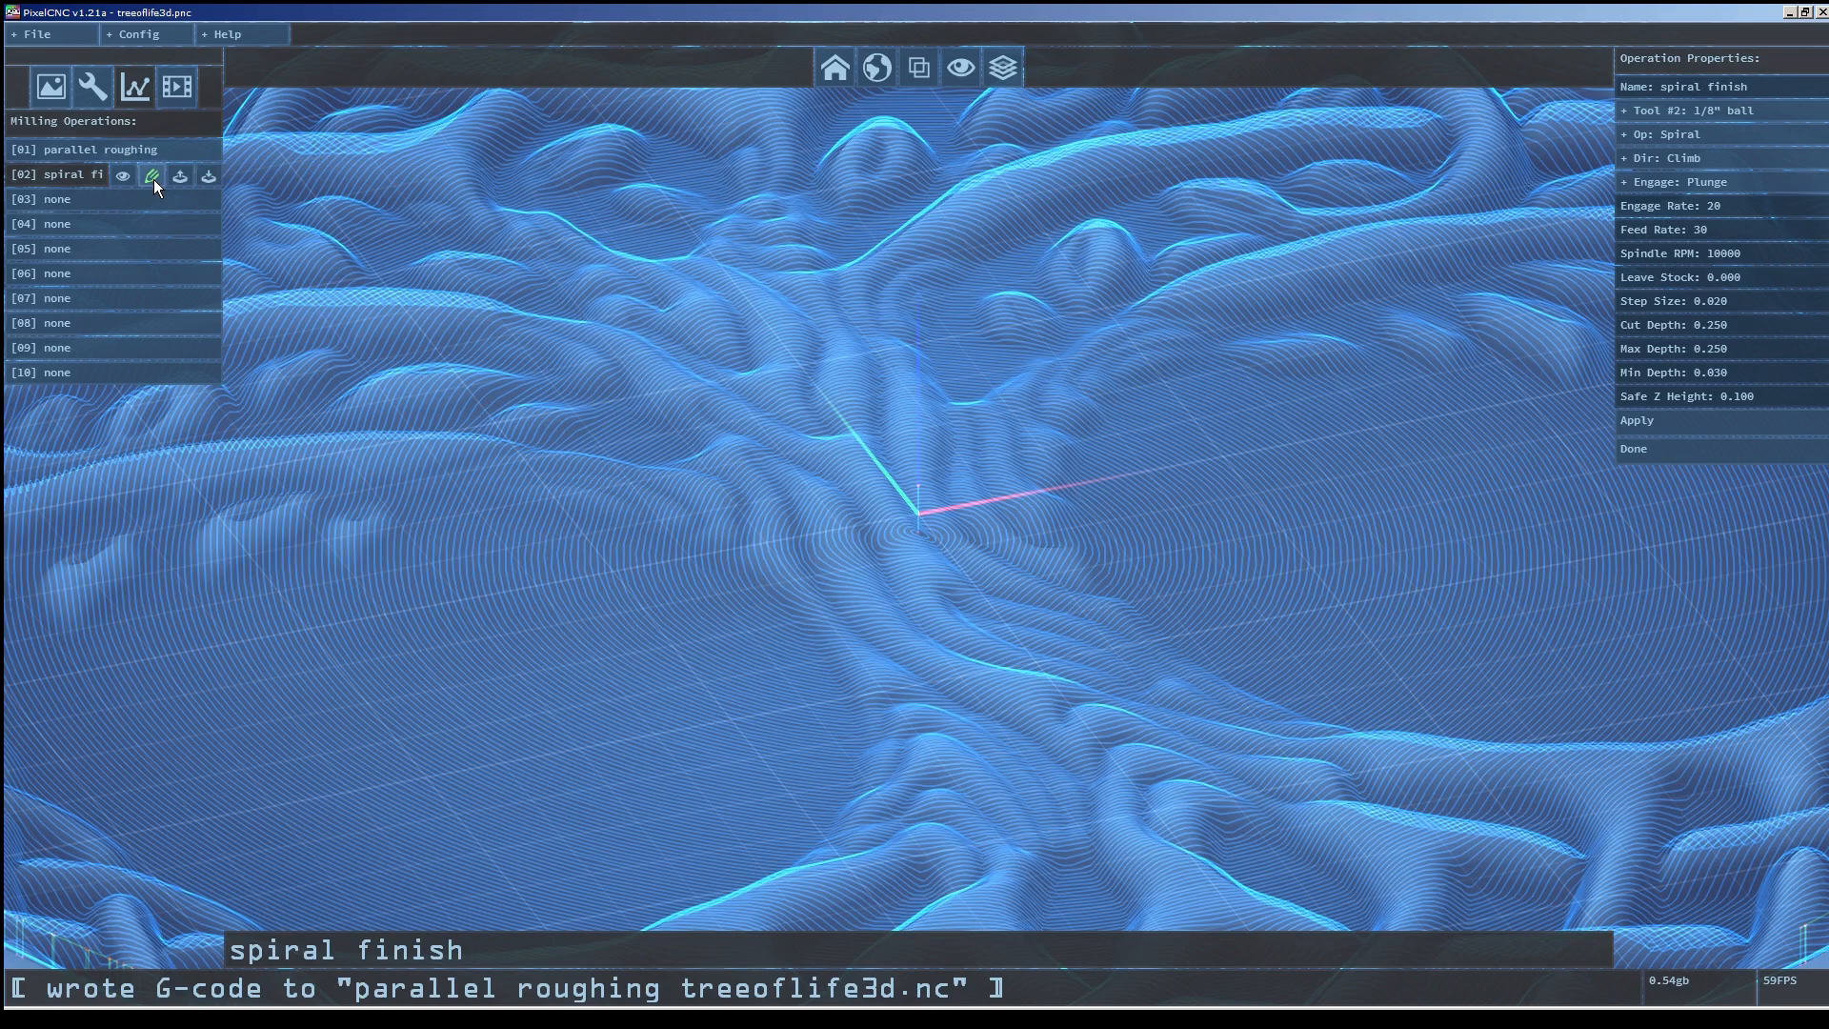
Select the parallel roughing operation and export G-code to spiral finishing treeoflife3d.nc, replacing the existing file.
{"action": "left_click", "coordinate": [152, 150]}
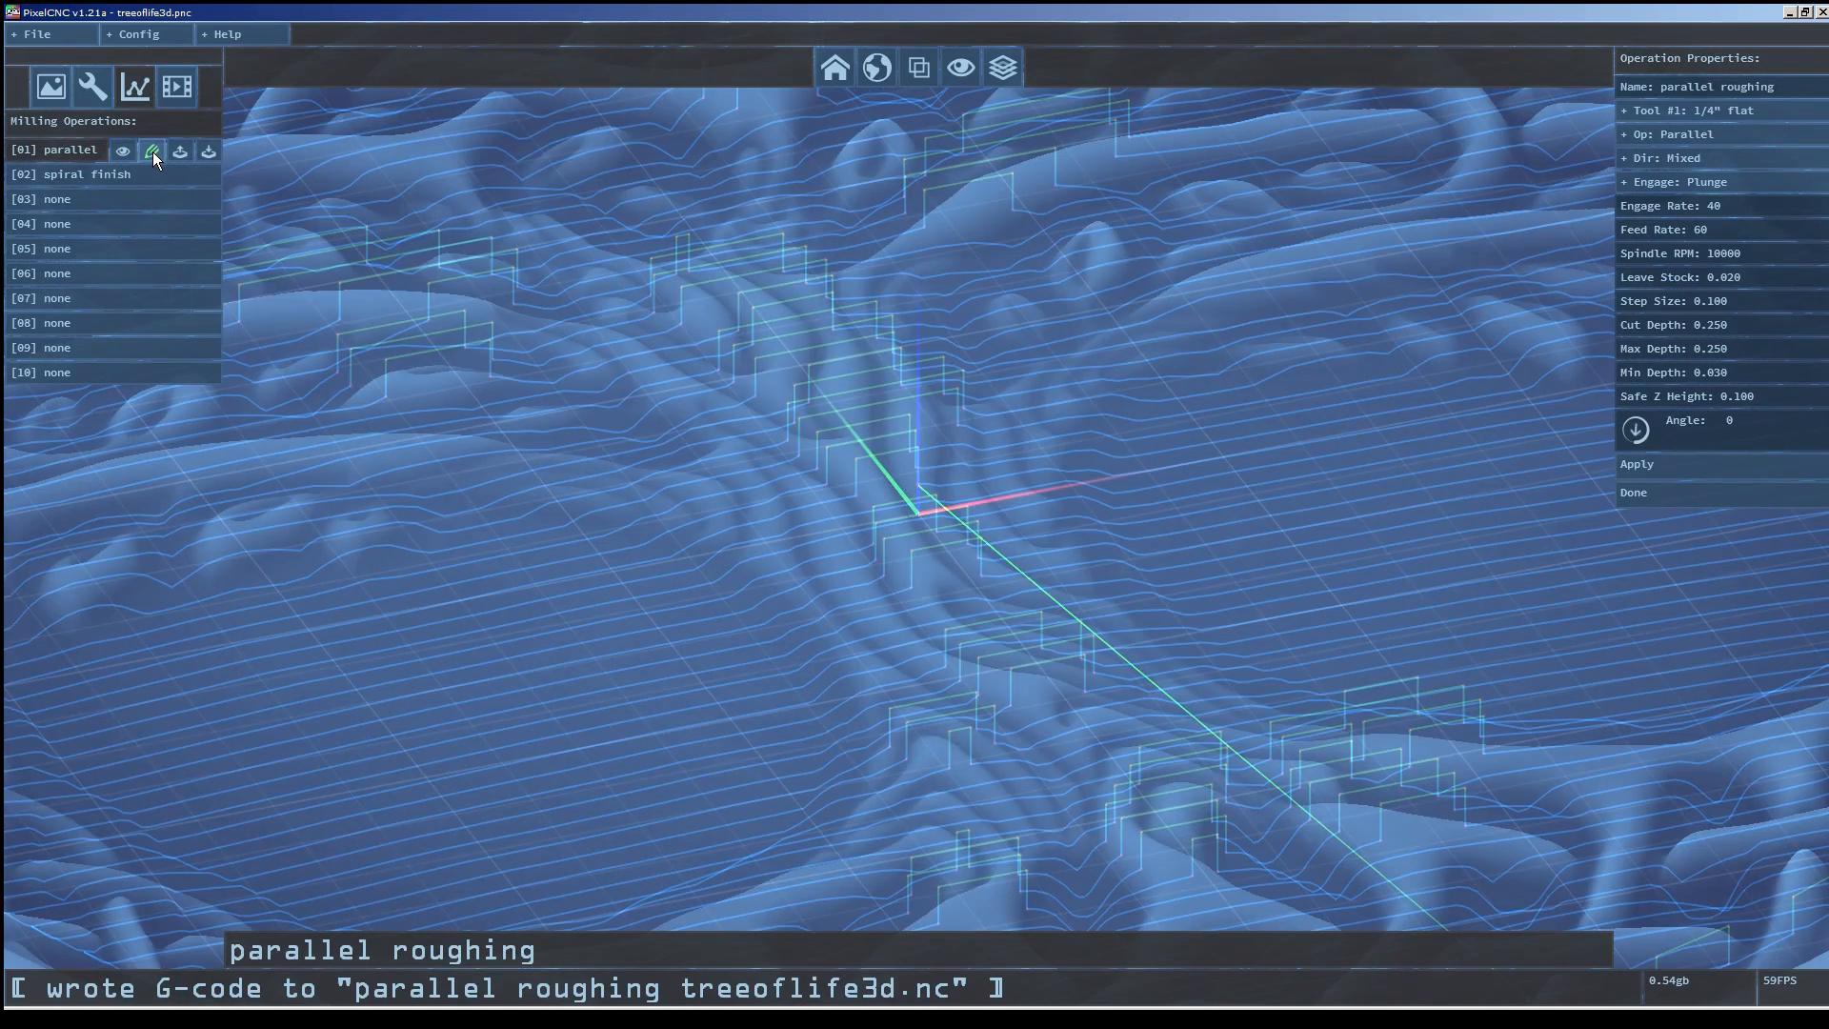
{"action": "left_click", "coordinate": [49, 36]}
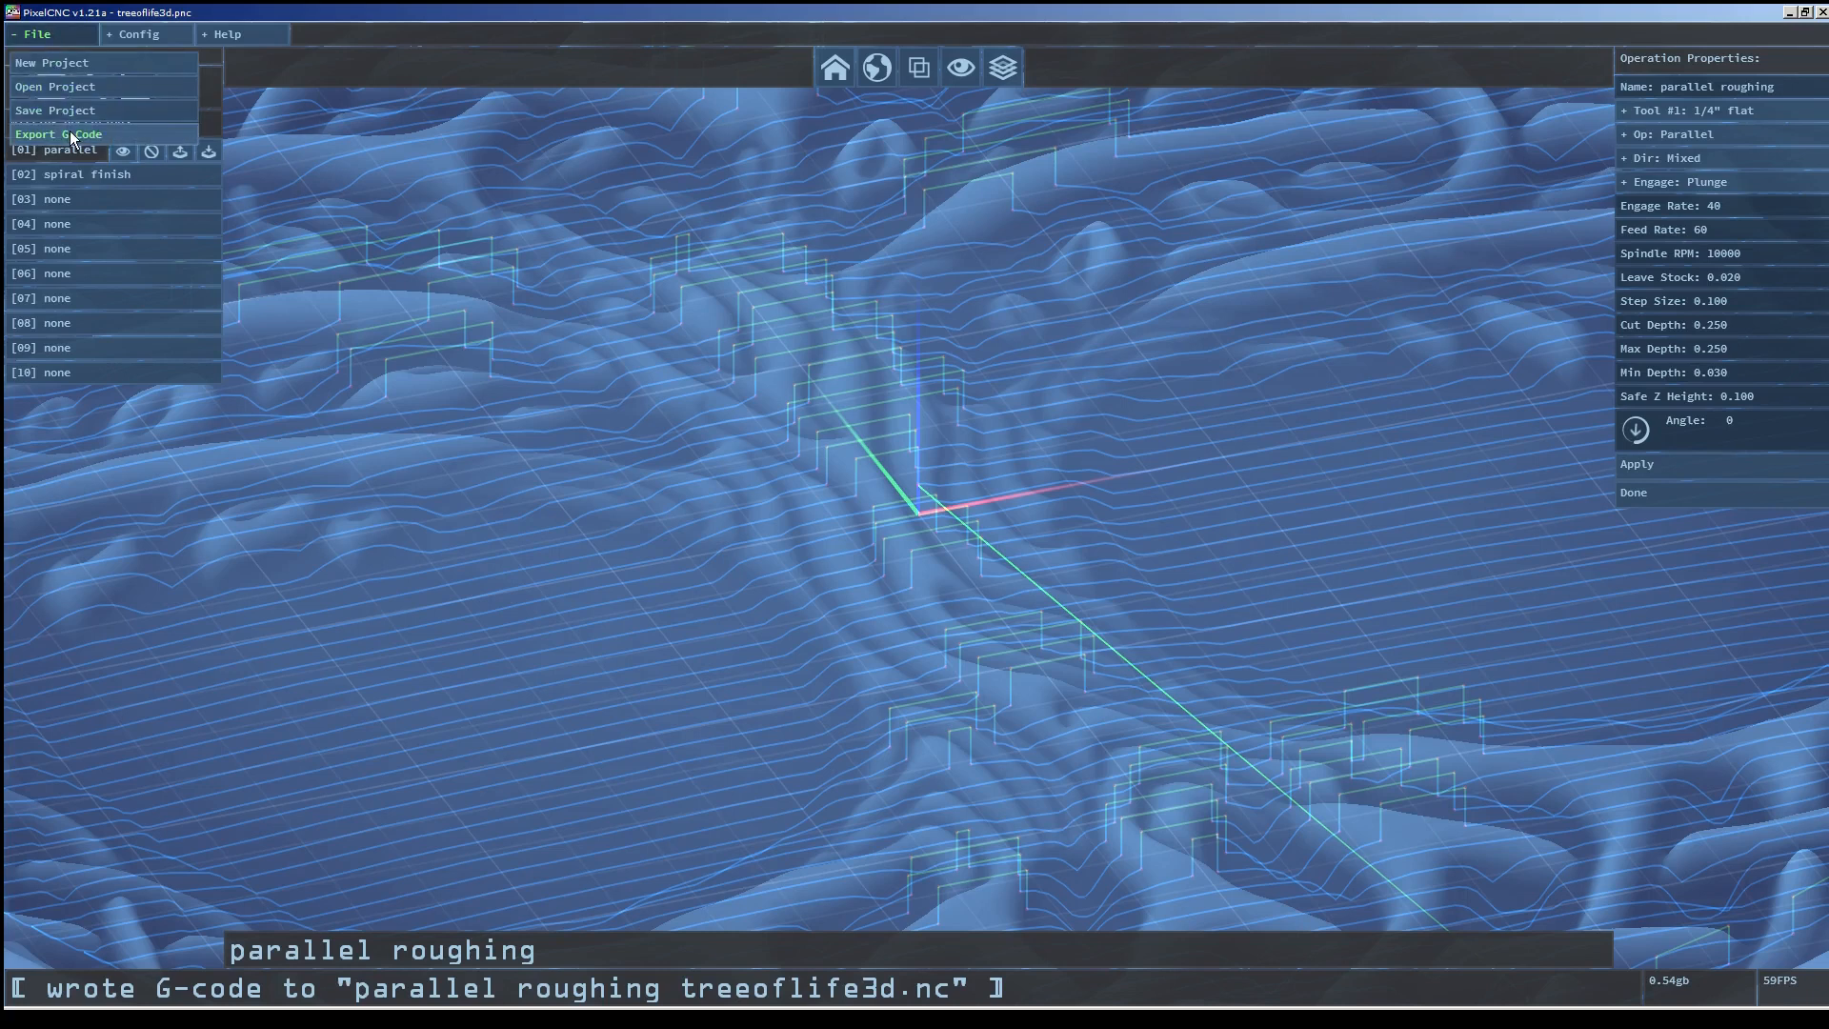
{"action": "left_click", "coordinate": [71, 130]}
{"action": "left_click", "coordinate": [465, 202]}
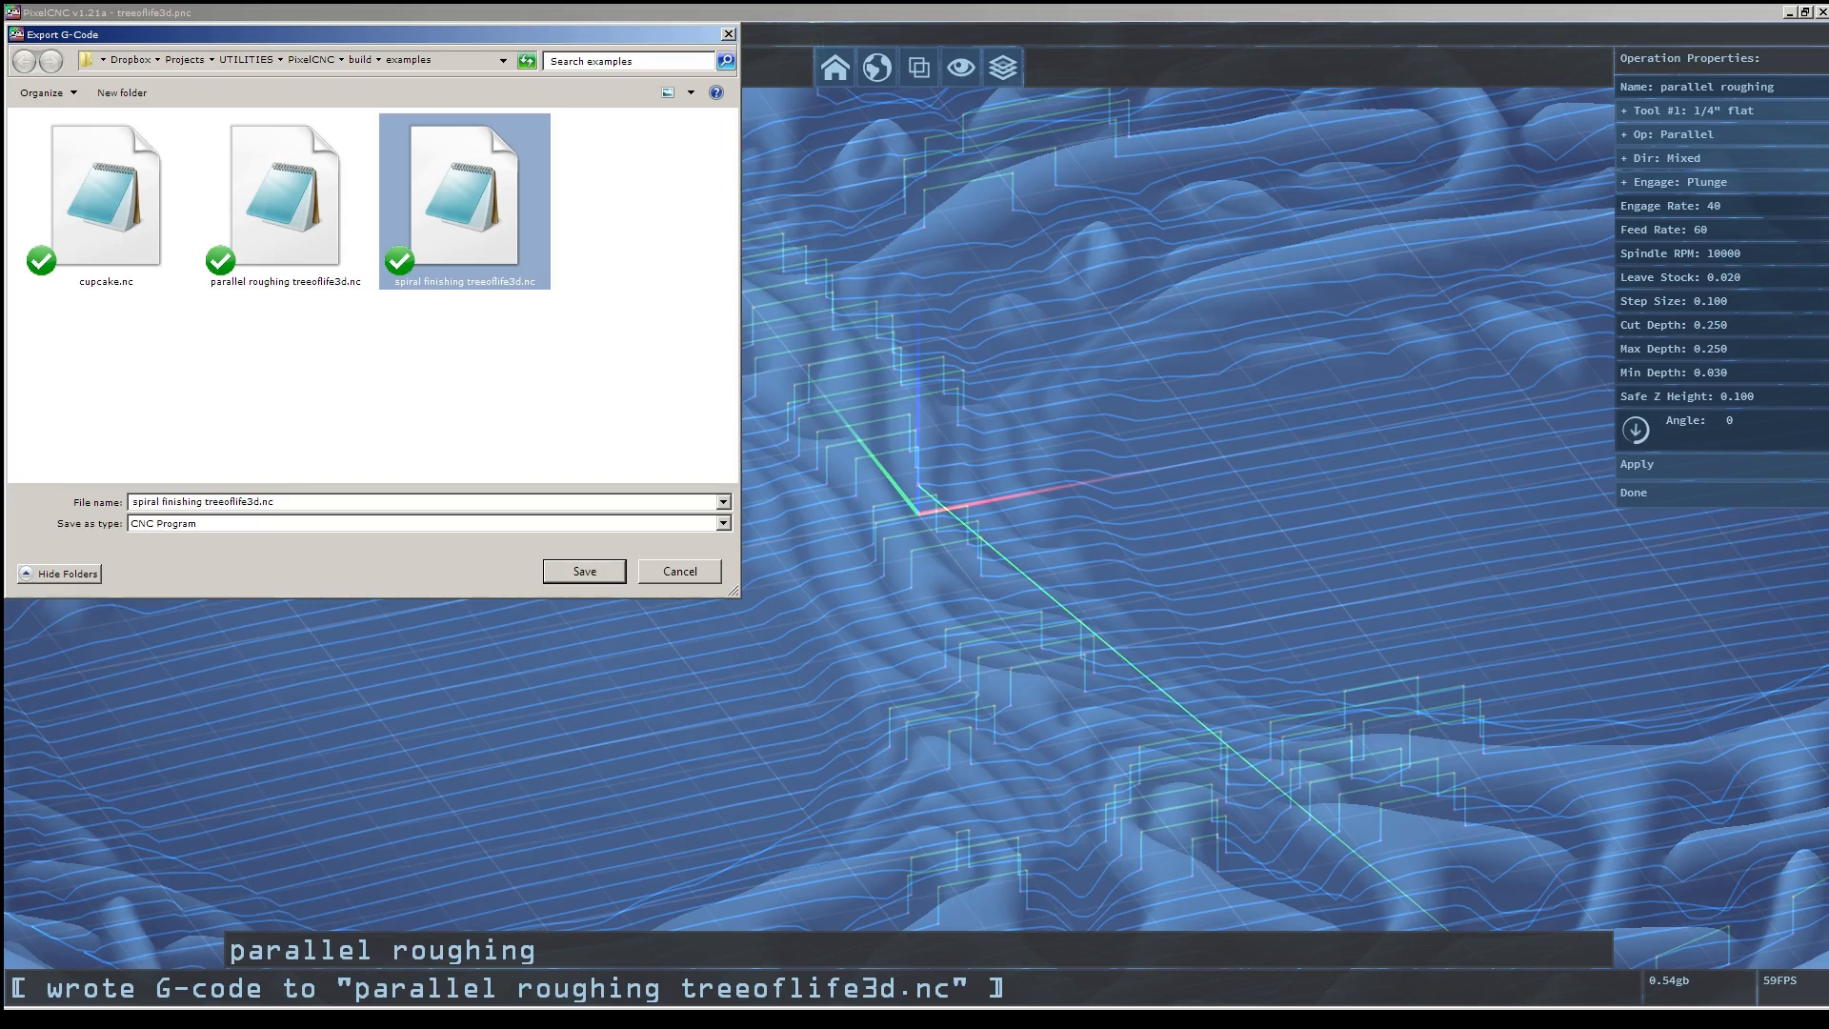
{"action": "key", "text": "Return"}
{"action": "left_click", "coordinate": [966, 517]}
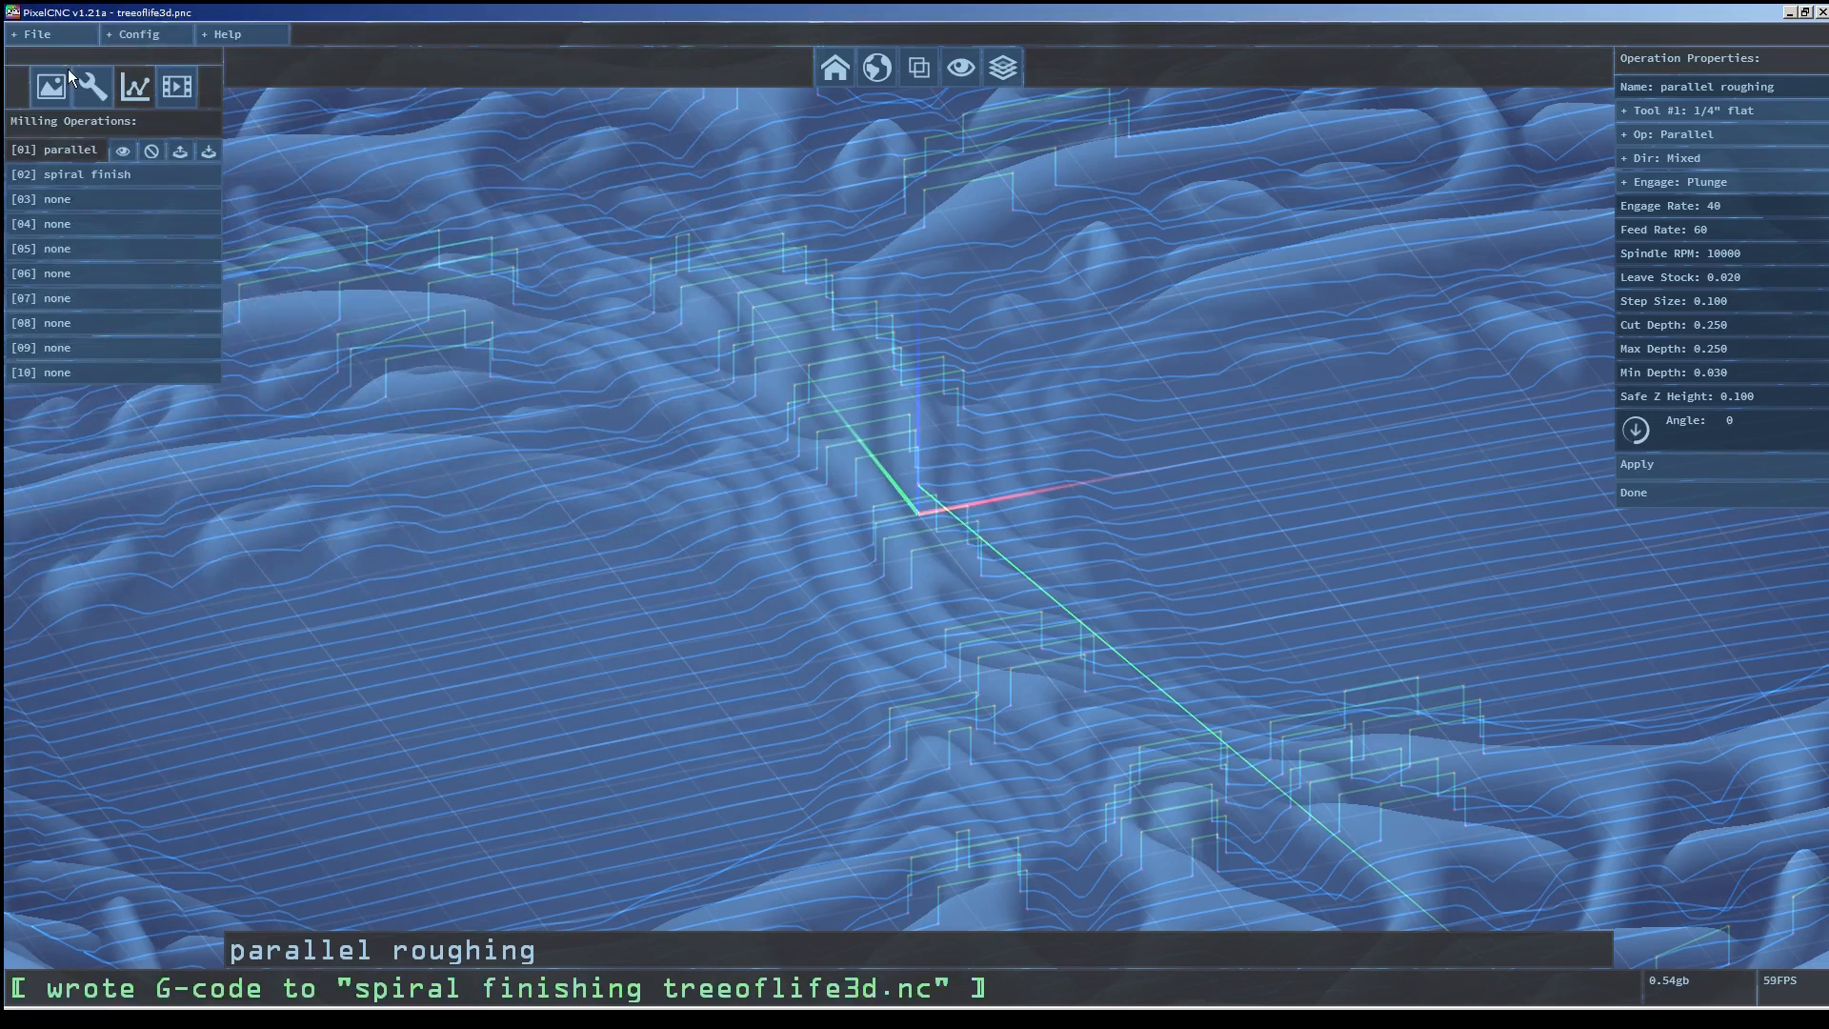
Start a new project and load cupcake.jpg as the input image.
{"action": "left_click", "coordinate": [37, 33]}
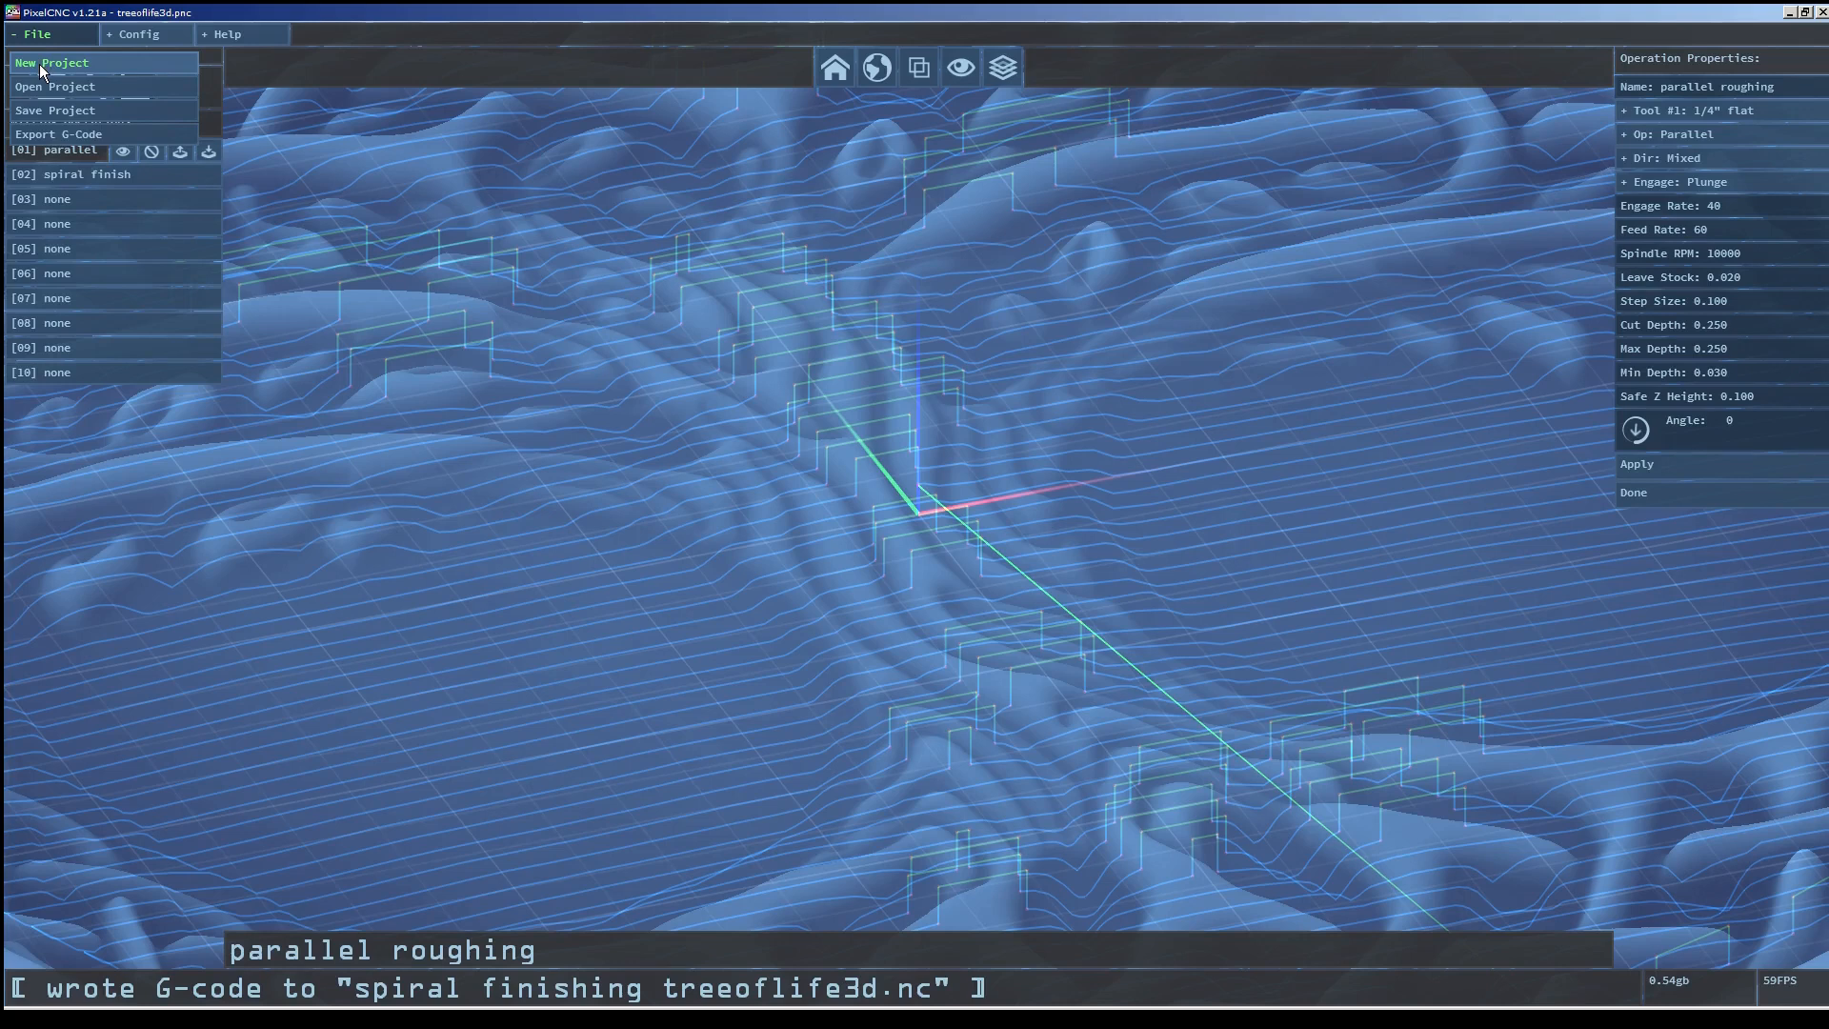
{"action": "left_click", "coordinate": [42, 65]}
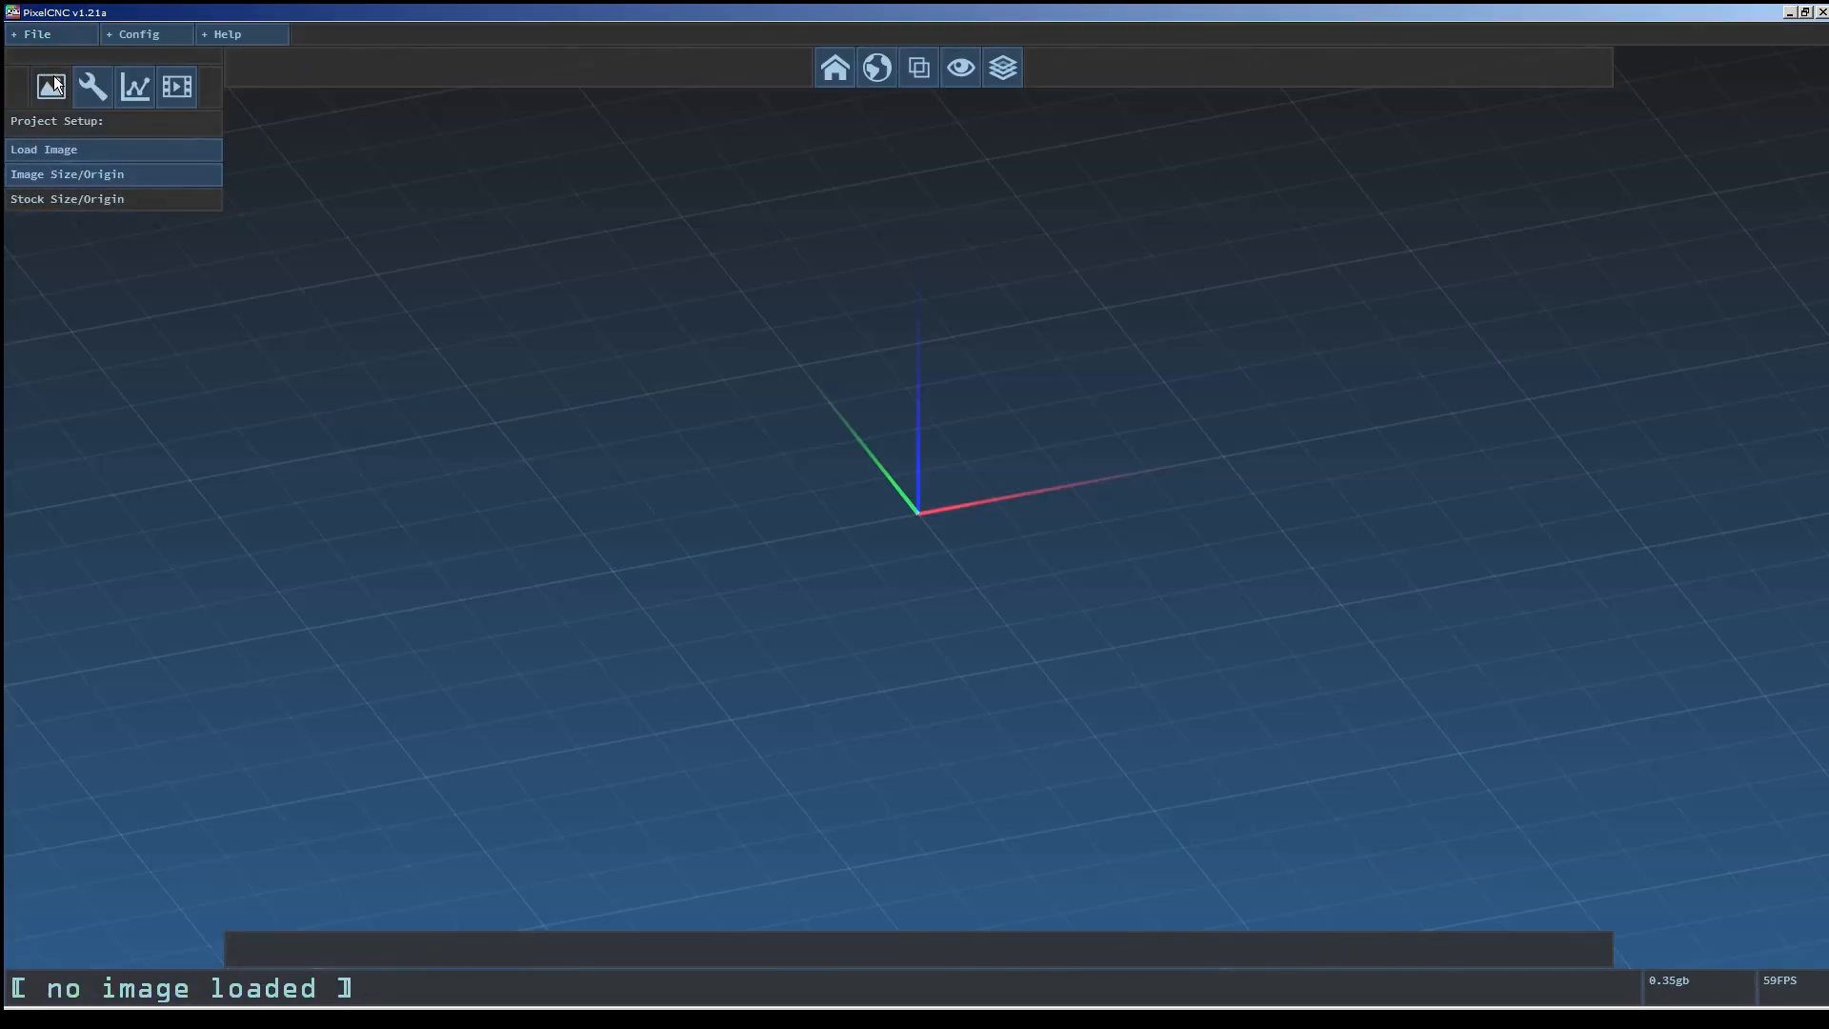
{"action": "left_click", "coordinate": [57, 149]}
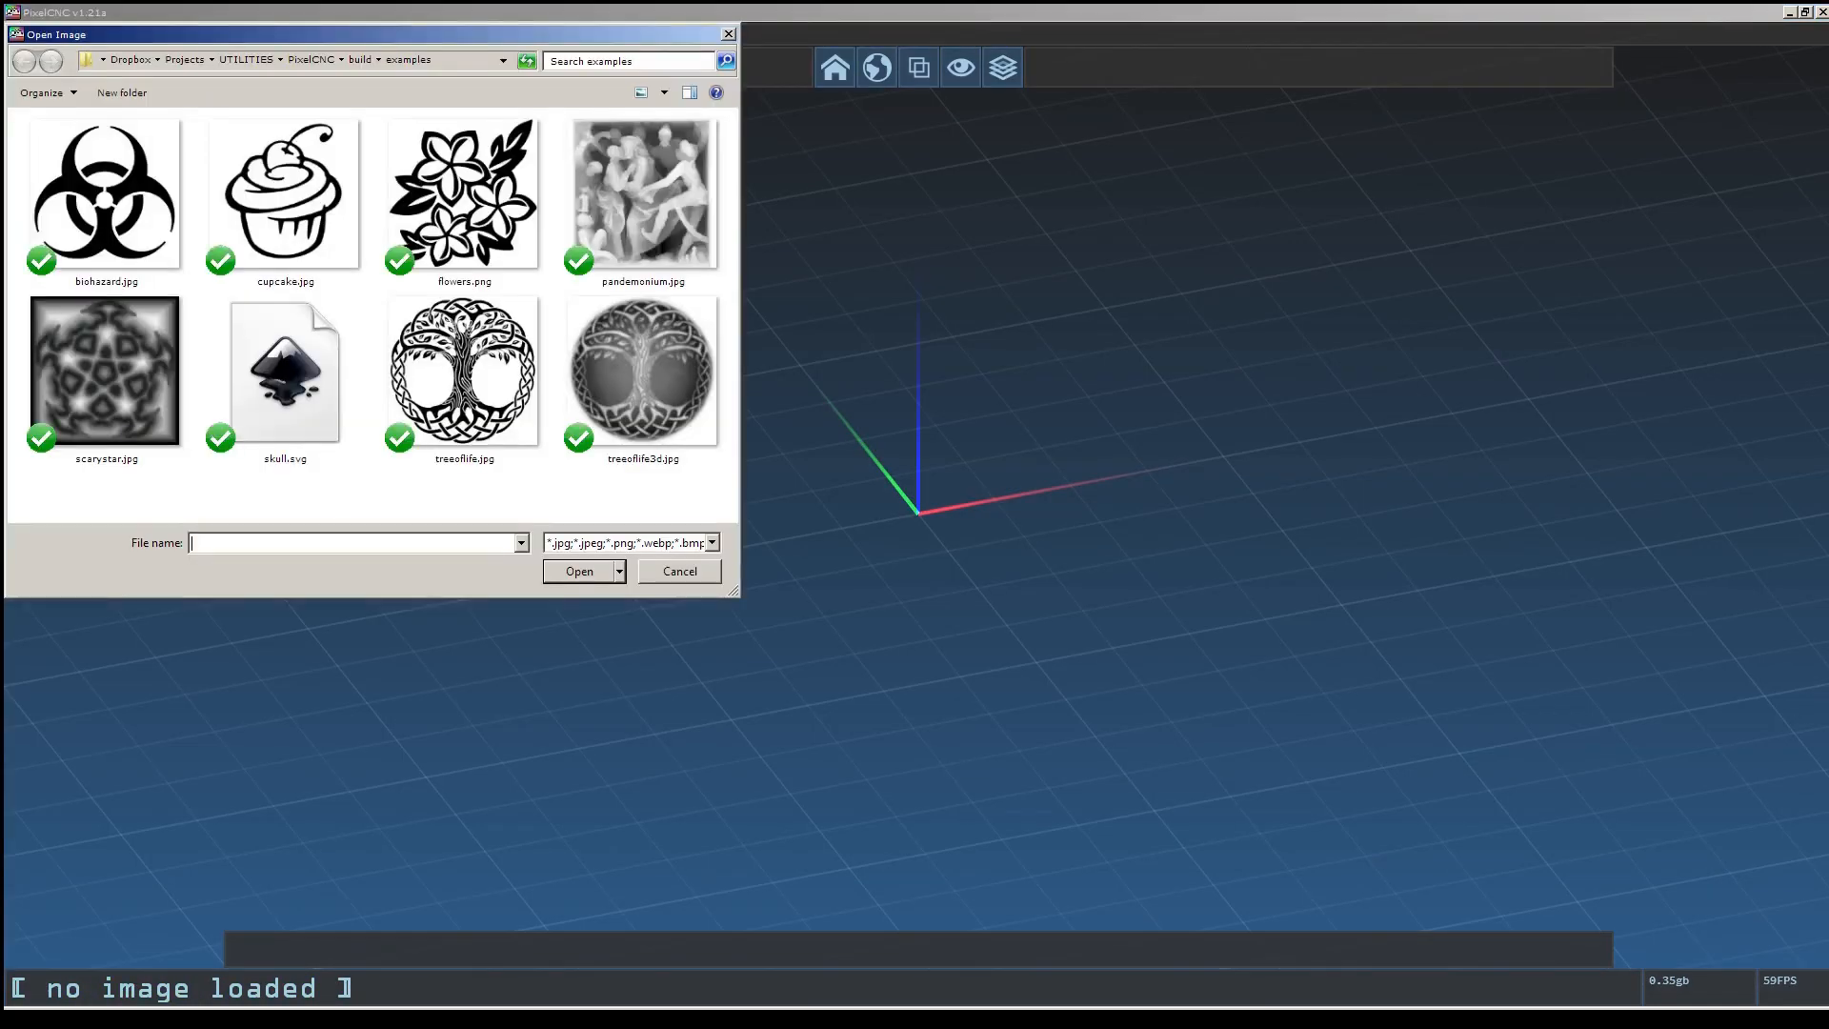
{"action": "left_click", "coordinate": [285, 202]}
{"action": "left_click", "coordinate": [577, 572]}
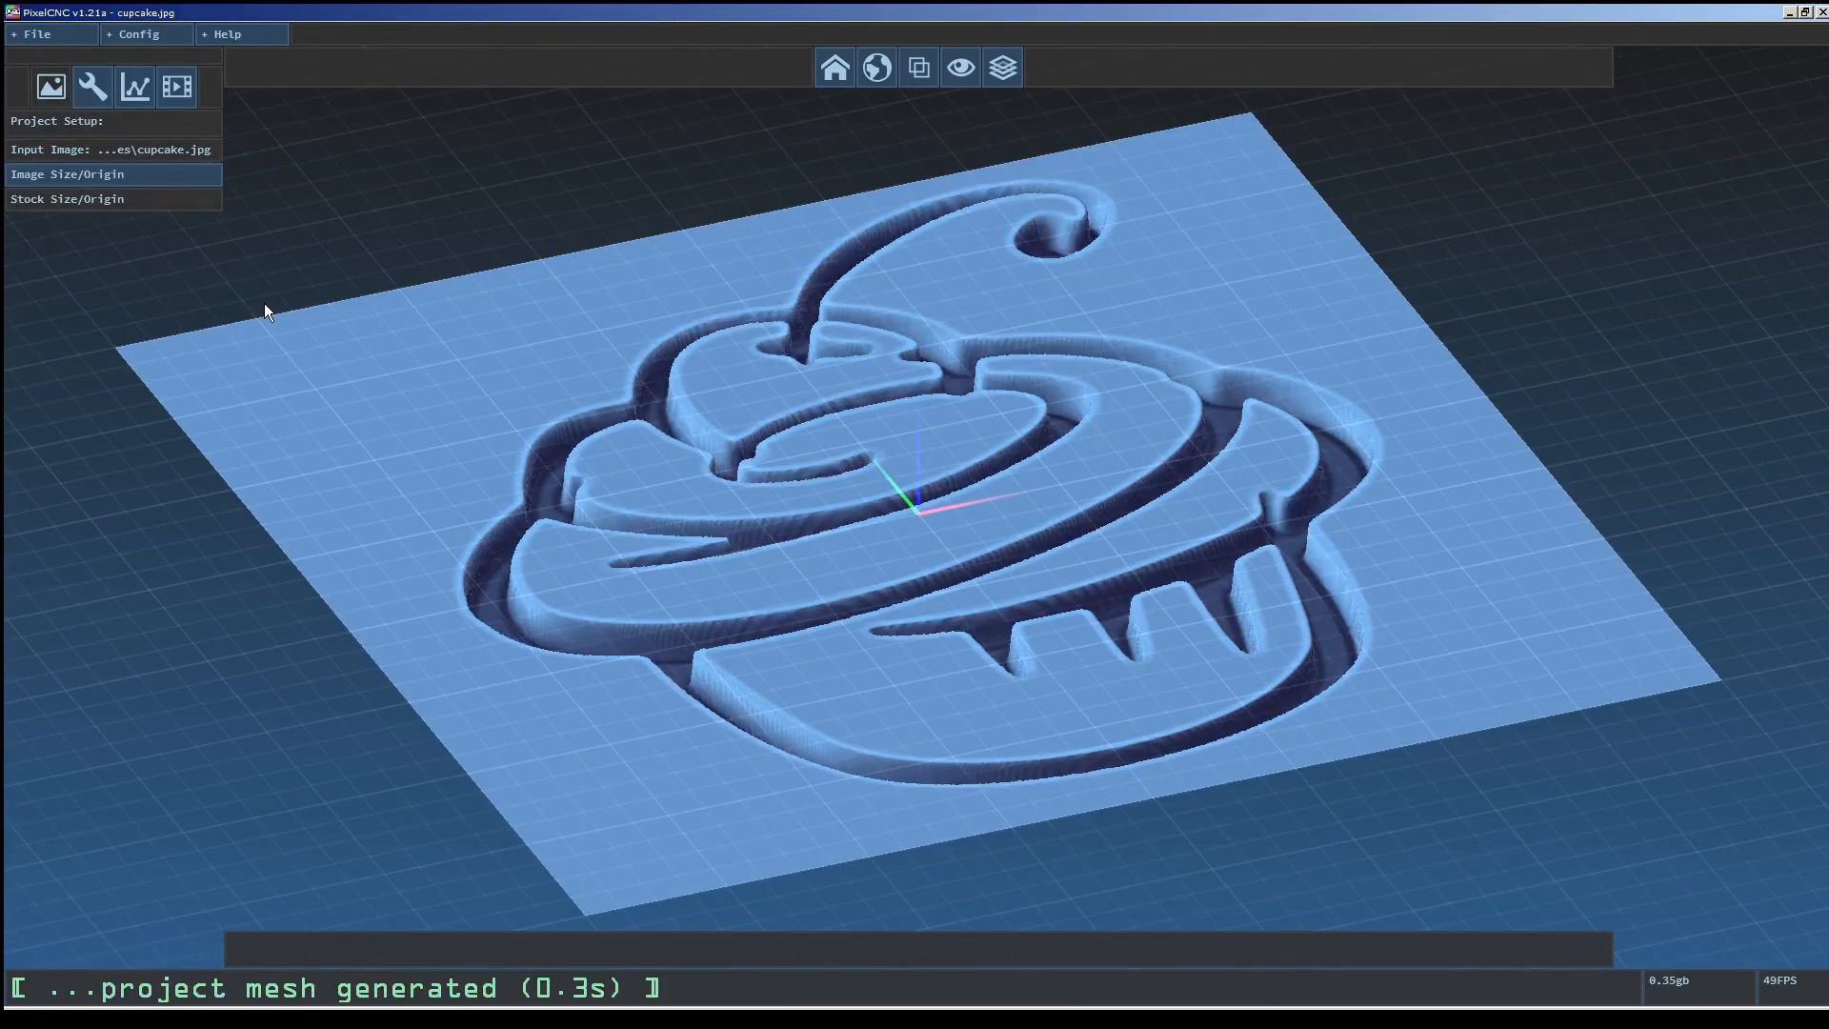
Open the image size and origin settings and inspect the cupcake relief from different angles.
{"action": "left_click", "coordinate": [164, 173]}
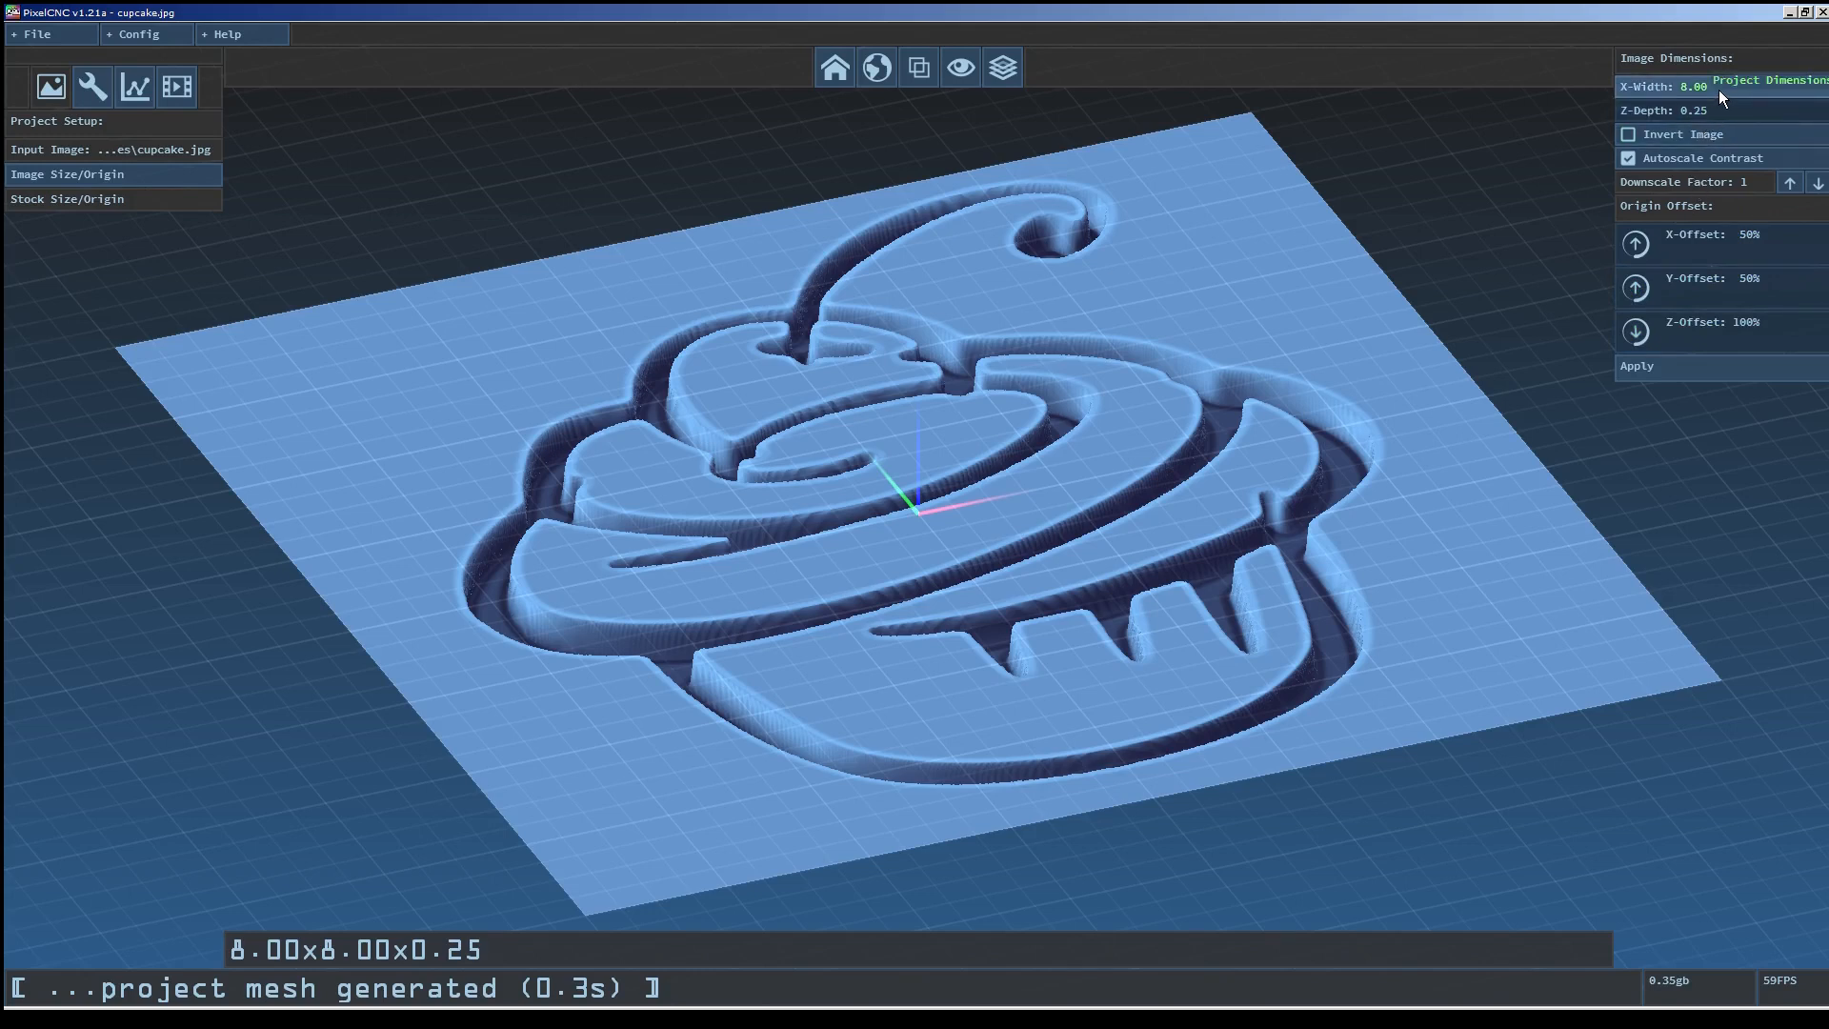
{"action": "left_click_drag", "start_coordinate": [1048, 379], "coordinate": [982, 422]}
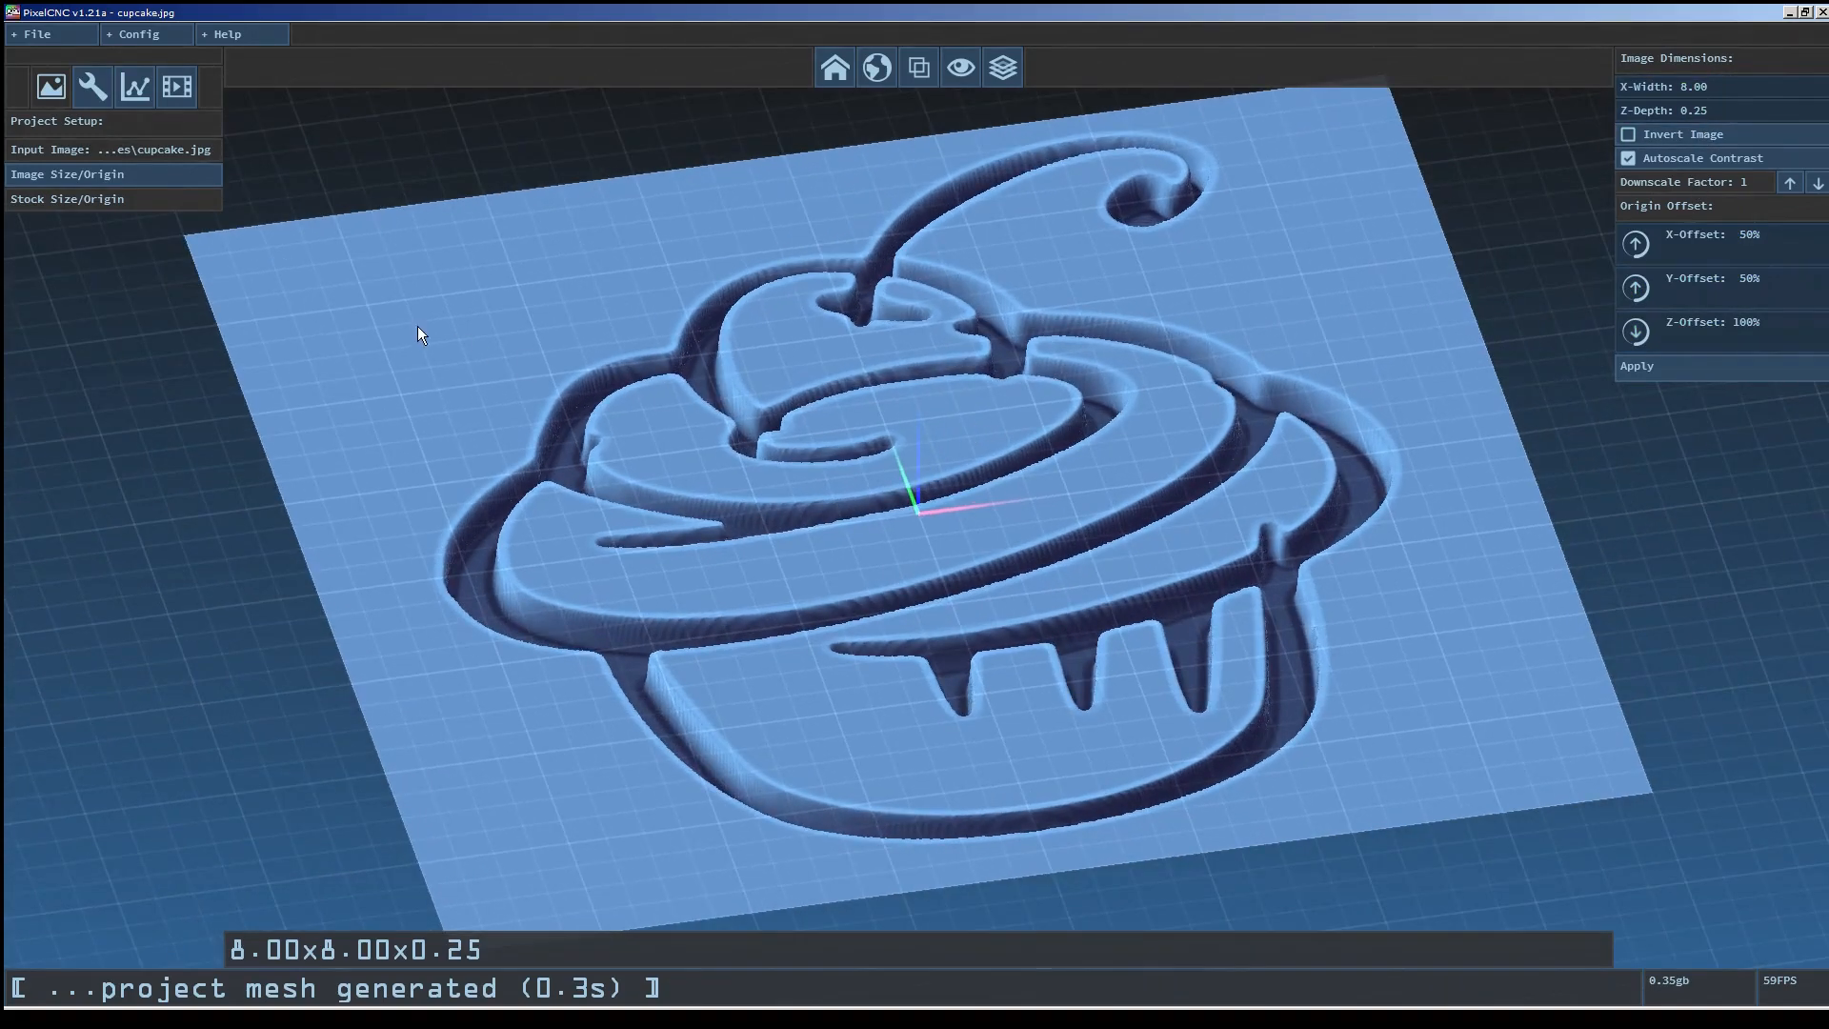
{"action": "left_click_drag", "start_coordinate": [631, 436], "coordinate": [989, 546]}
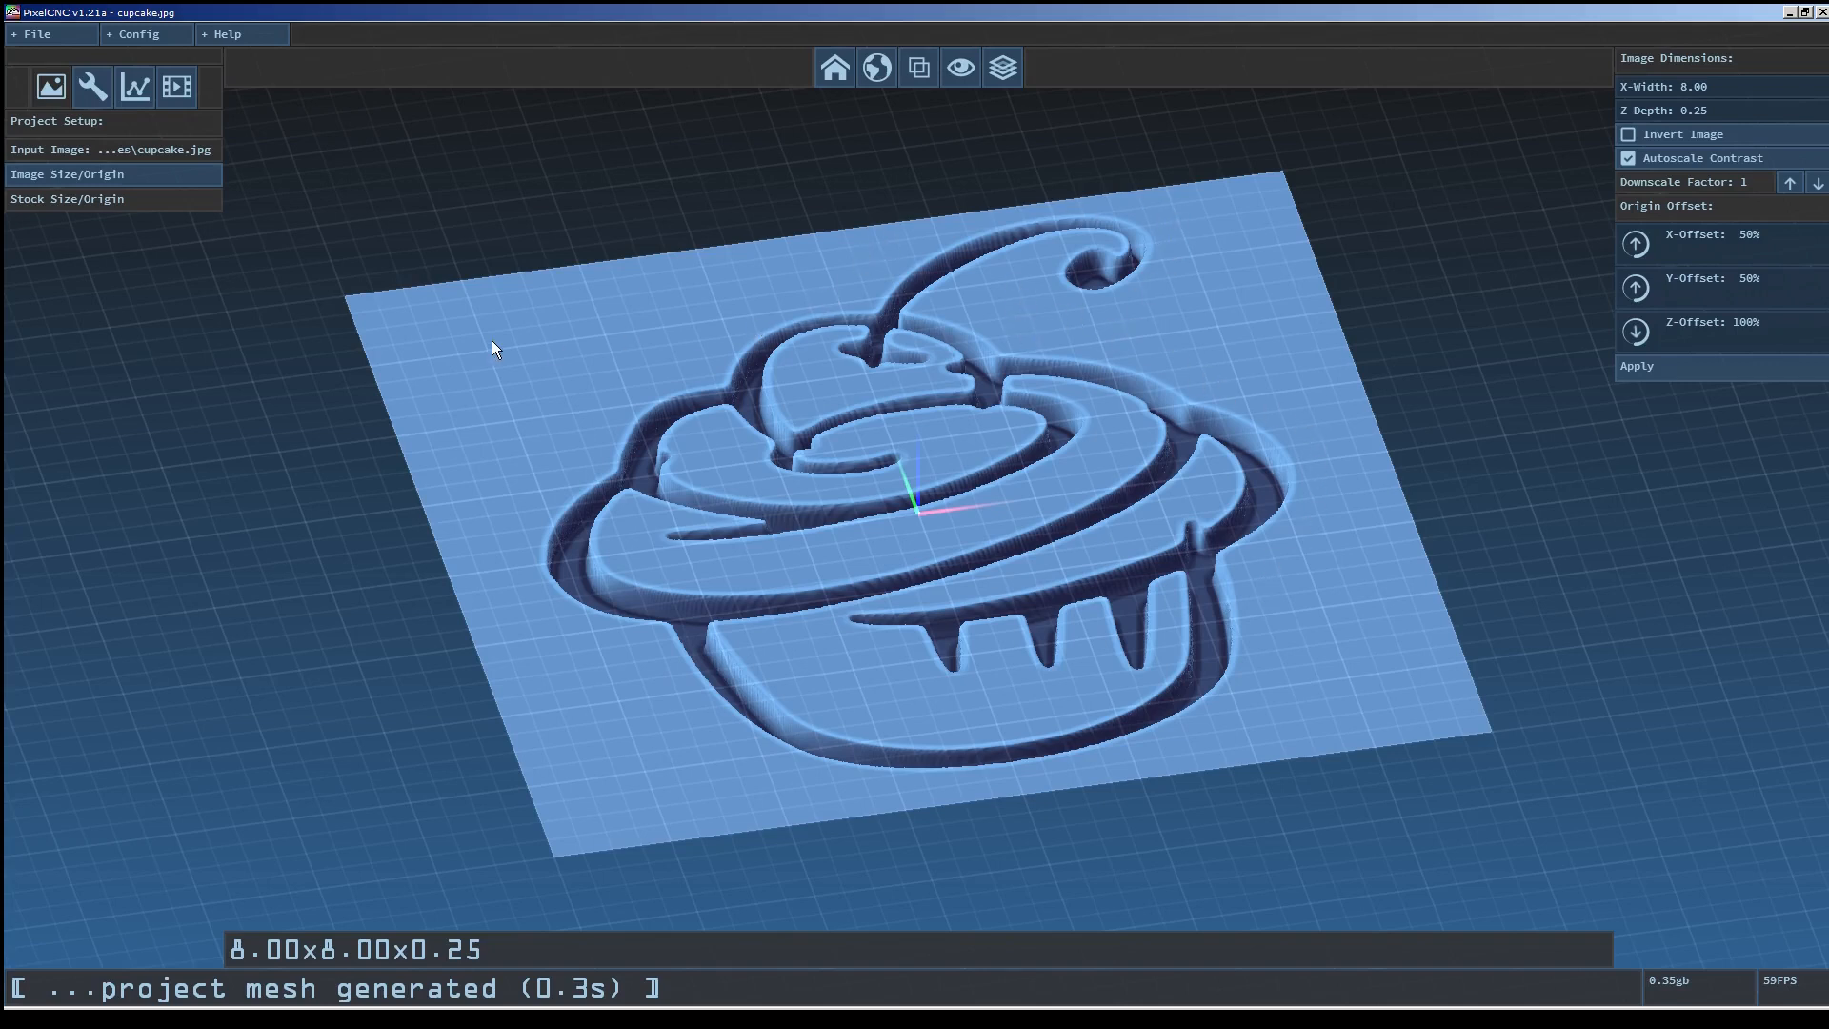
Define cutting tool 01 as a V-Bit named v-bit with 0.500 diameter and 90.0 bit angle.
{"action": "left_click", "coordinate": [96, 80]}
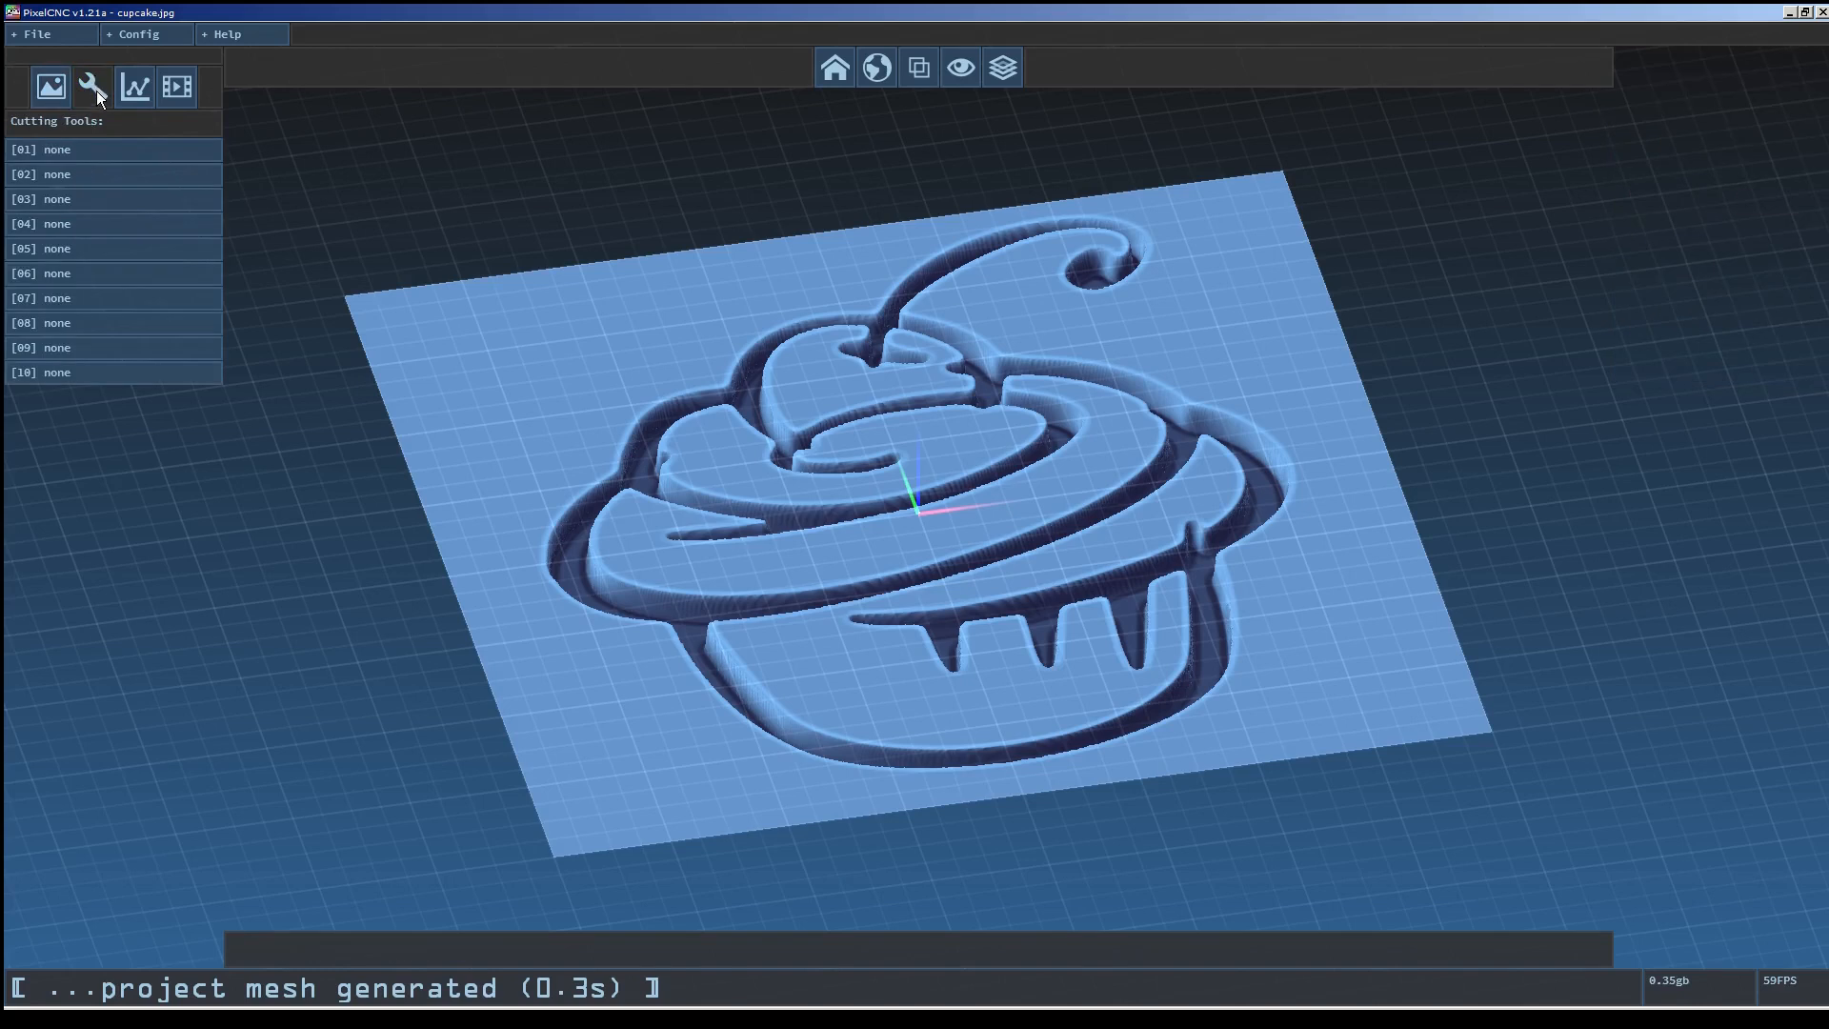
{"action": "left_click", "coordinate": [105, 158]}
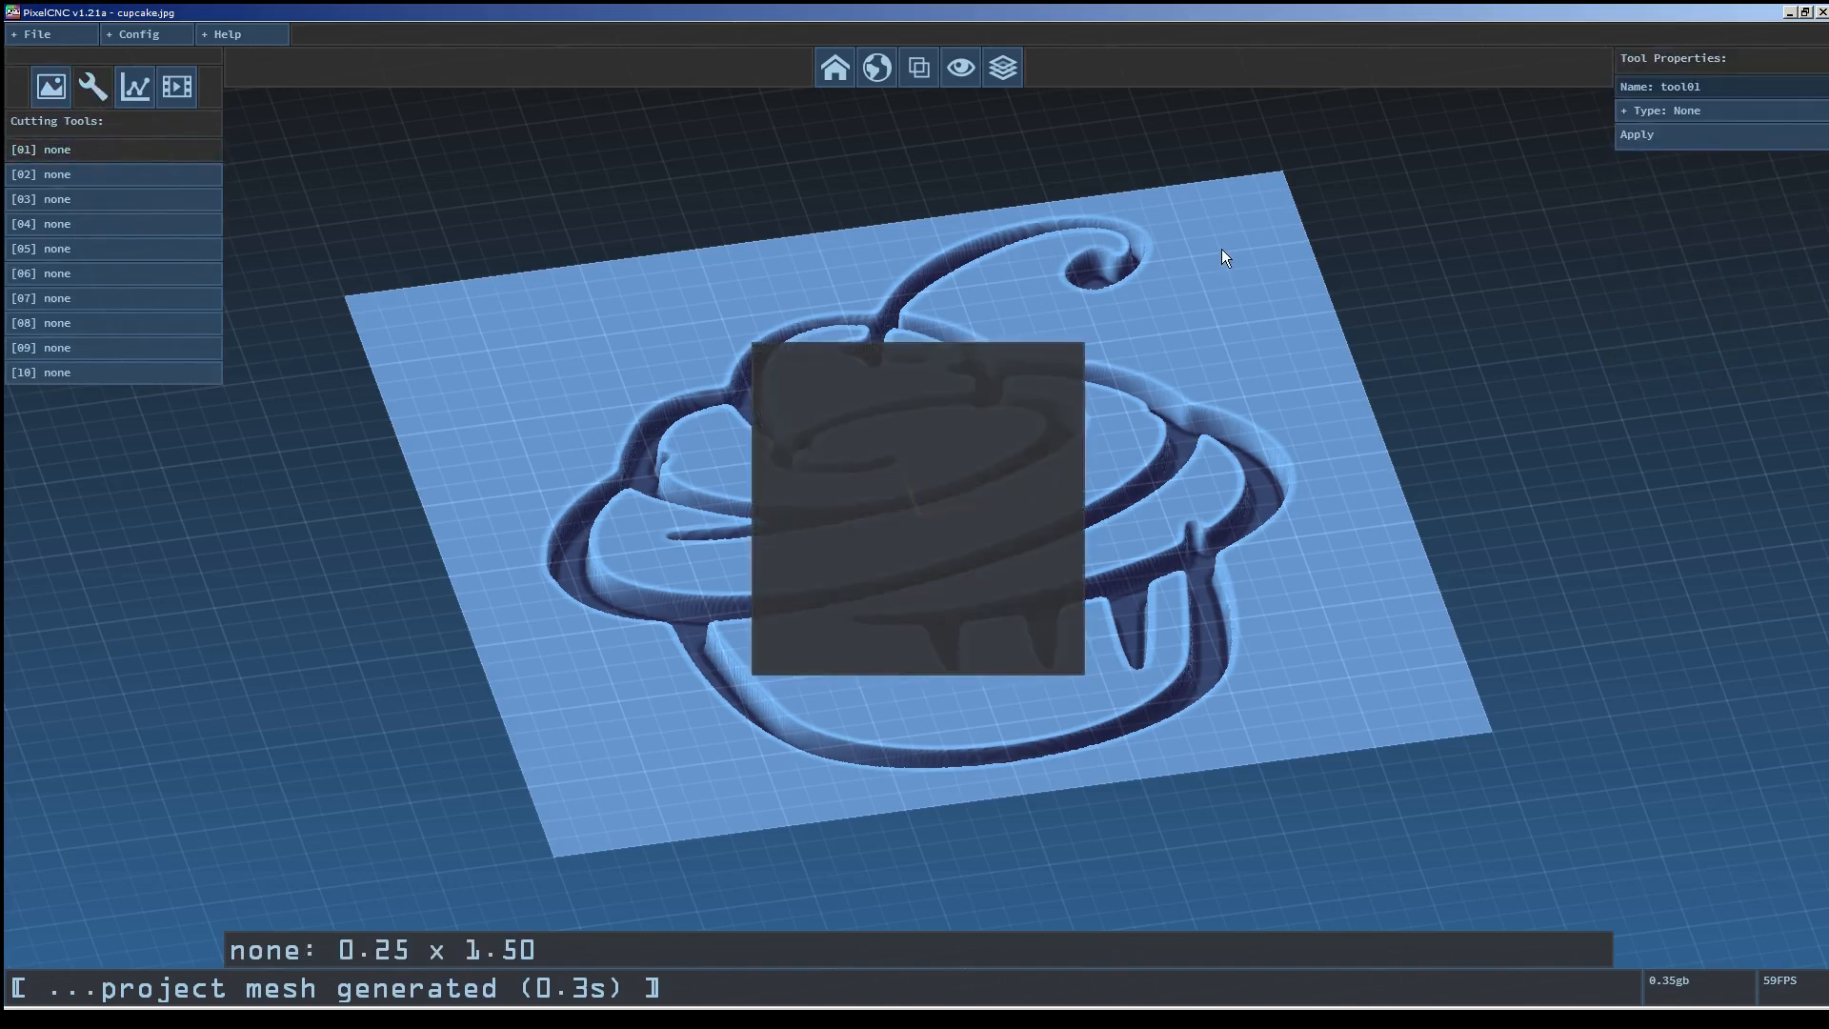
{"action": "left_click", "coordinate": [1726, 96]}
{"action": "type", "text": "v-bit"}
{"action": "key", "text": "Return"}
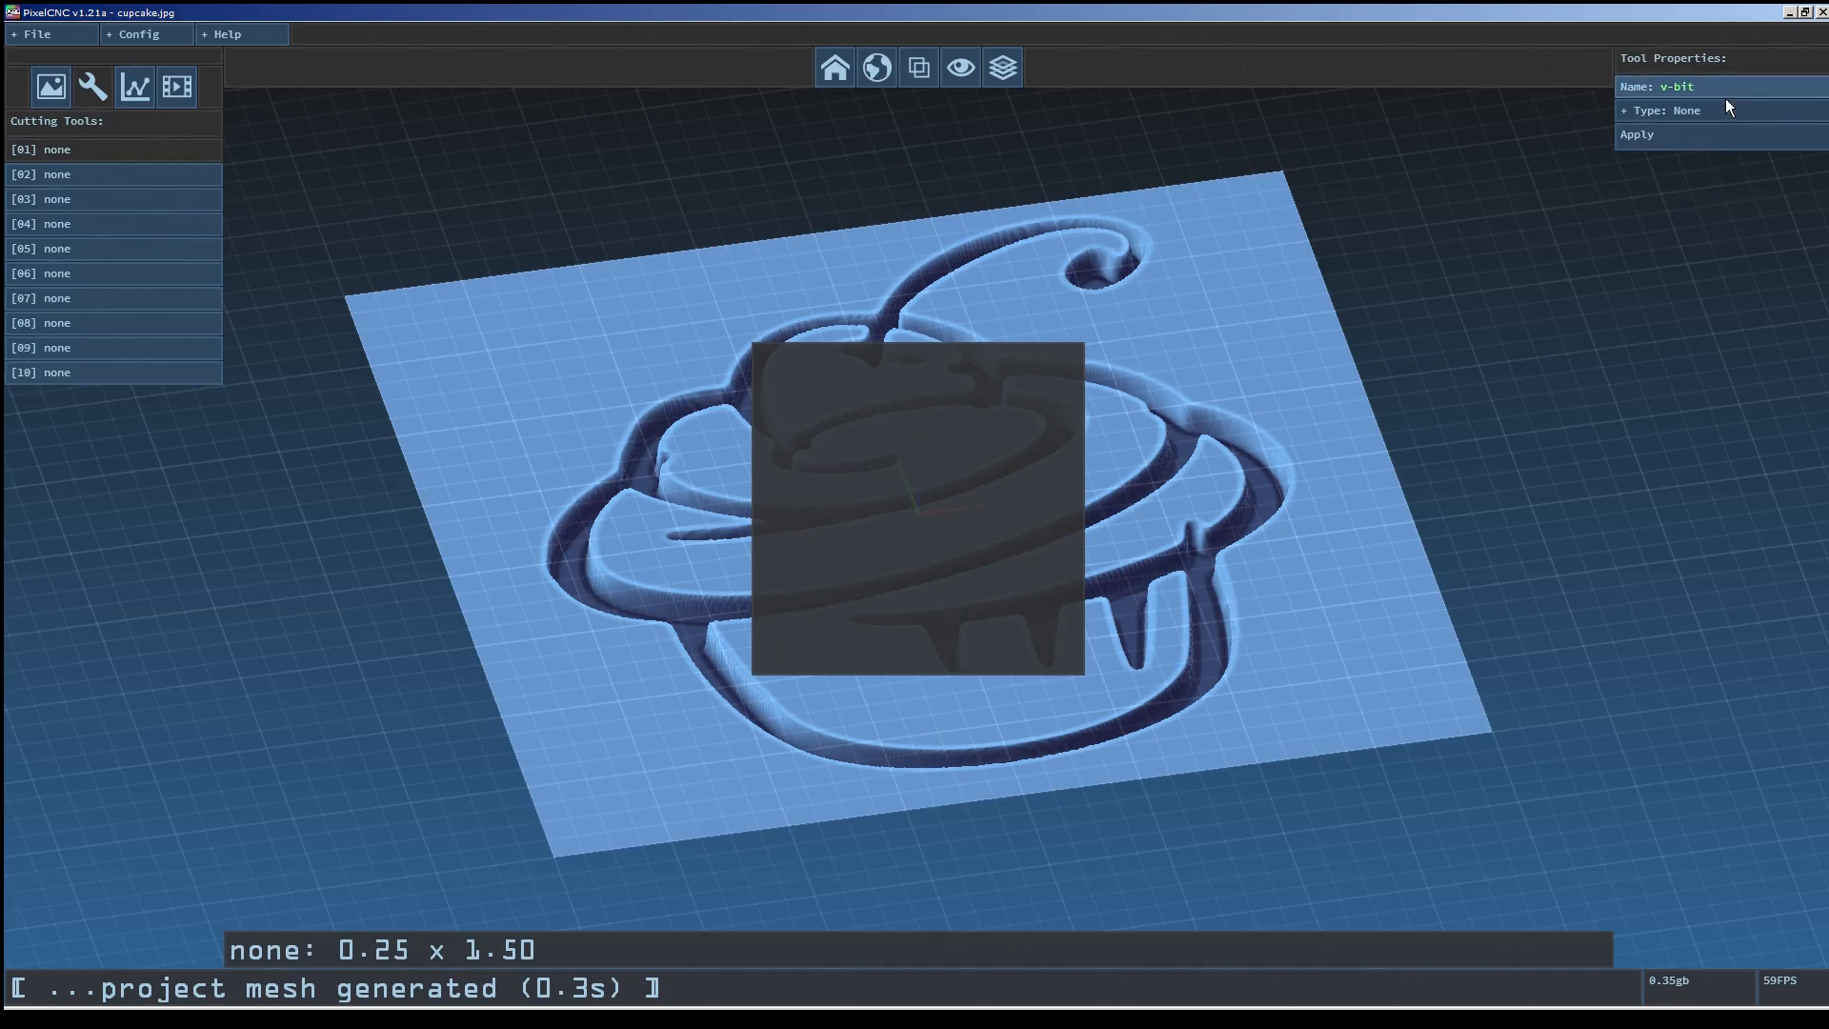
{"action": "left_click", "coordinate": [1713, 112]}
{"action": "left_click", "coordinate": [1671, 211]}
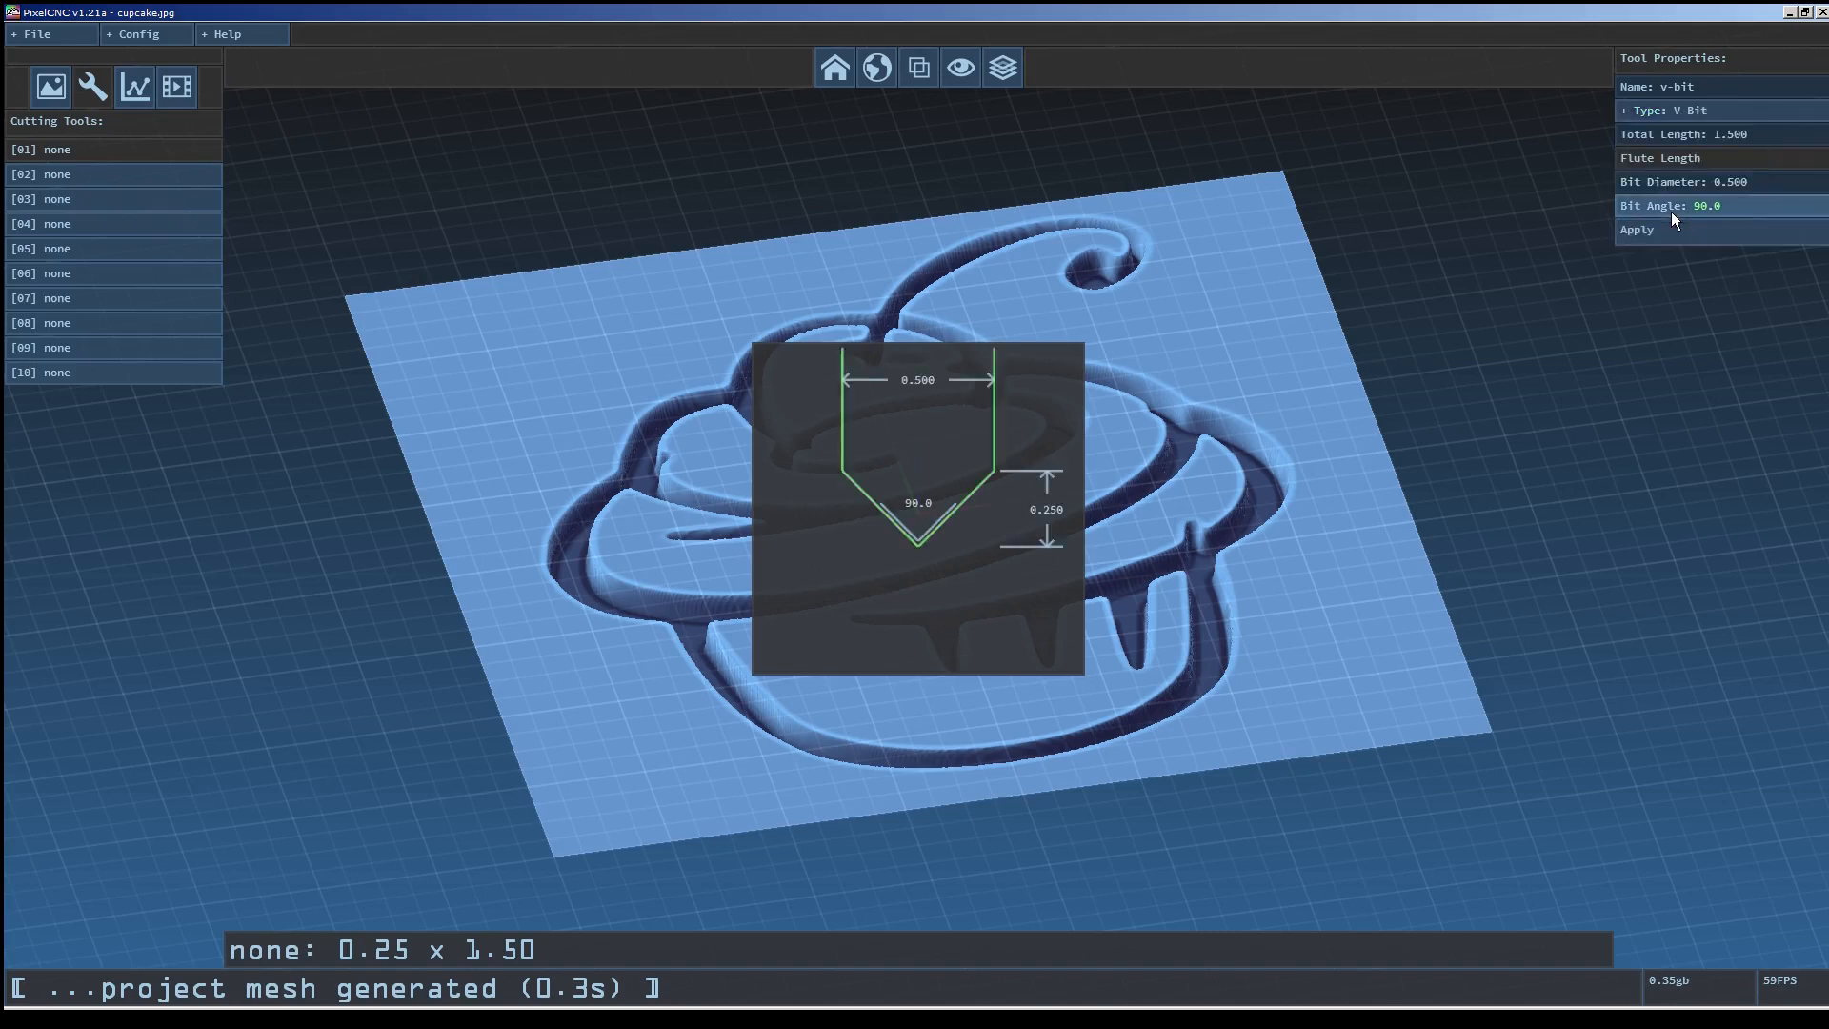
{"action": "left_click", "coordinate": [1757, 137]}
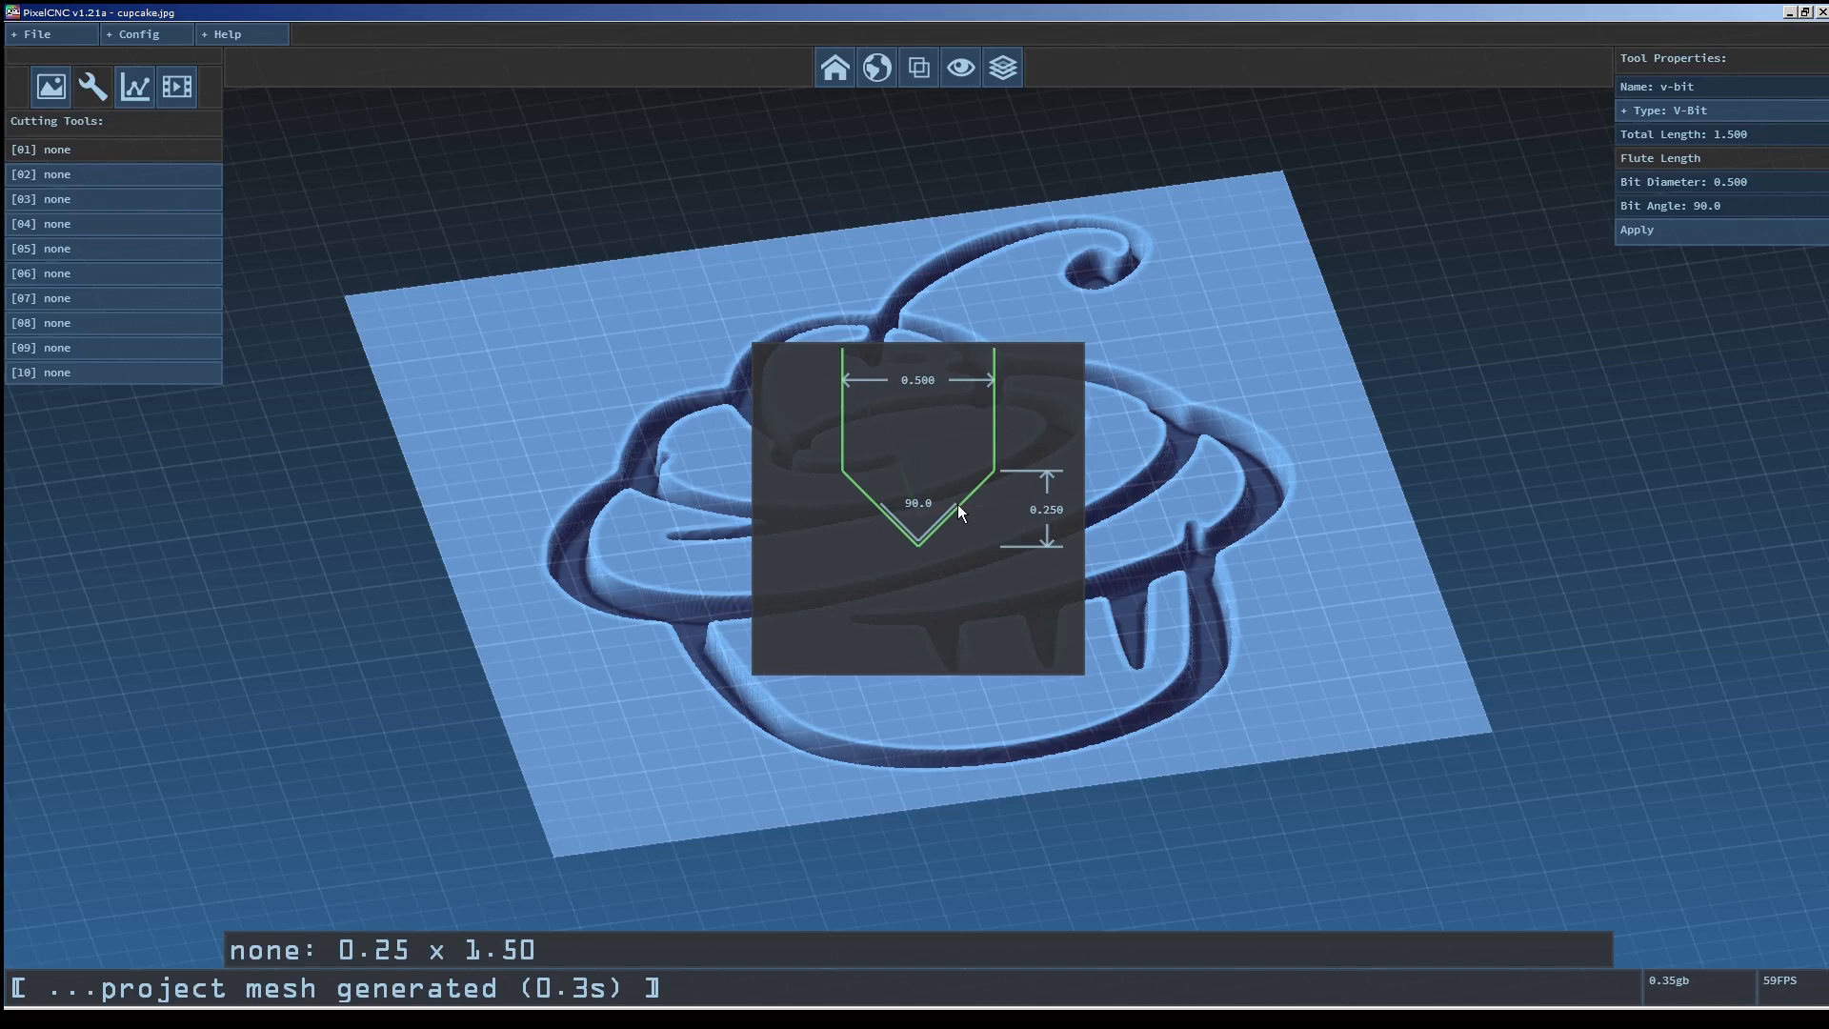
{"action": "left_click", "coordinate": [1781, 181]}
{"action": "left_click", "coordinate": [1738, 208]}
{"action": "left_click", "coordinate": [1668, 230]}
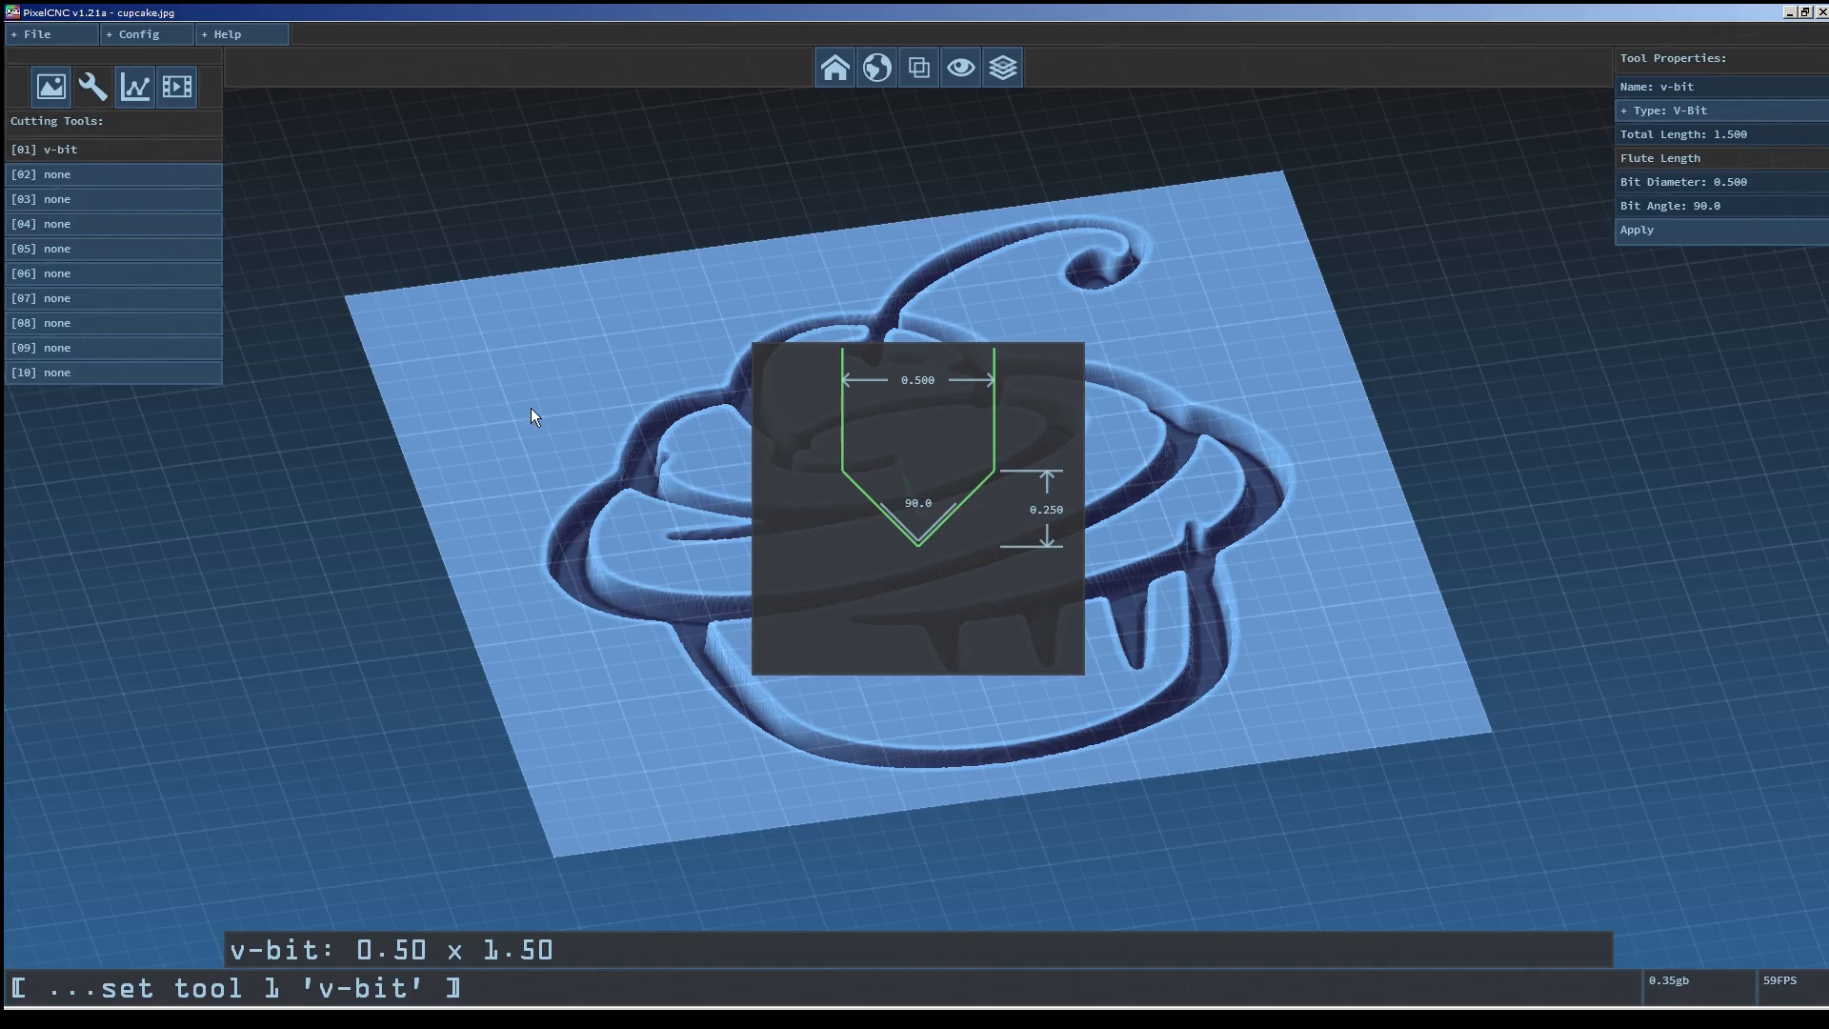
Create milling operation 01 named v-carve using the v-bit tool and the Medial Carve operation.
{"action": "left_click", "coordinate": [134, 88]}
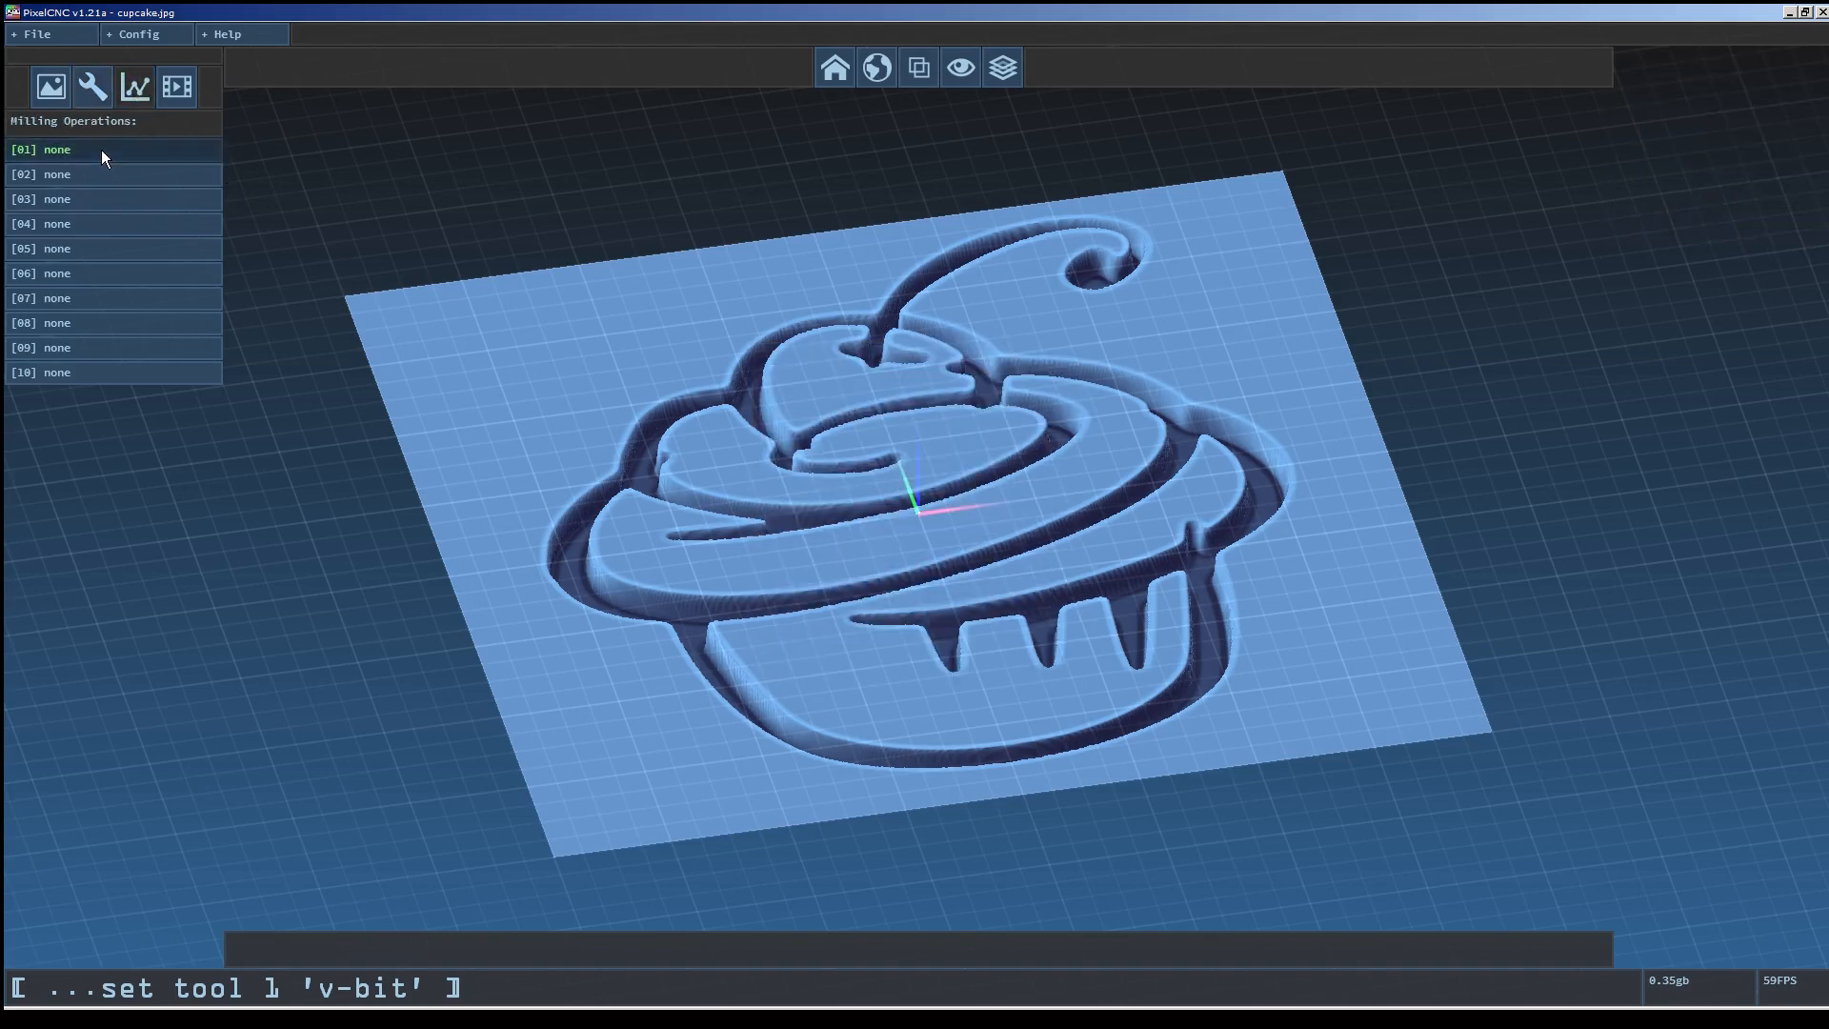
{"action": "left_click", "coordinate": [101, 151]}
{"action": "left_click", "coordinate": [1709, 88]}
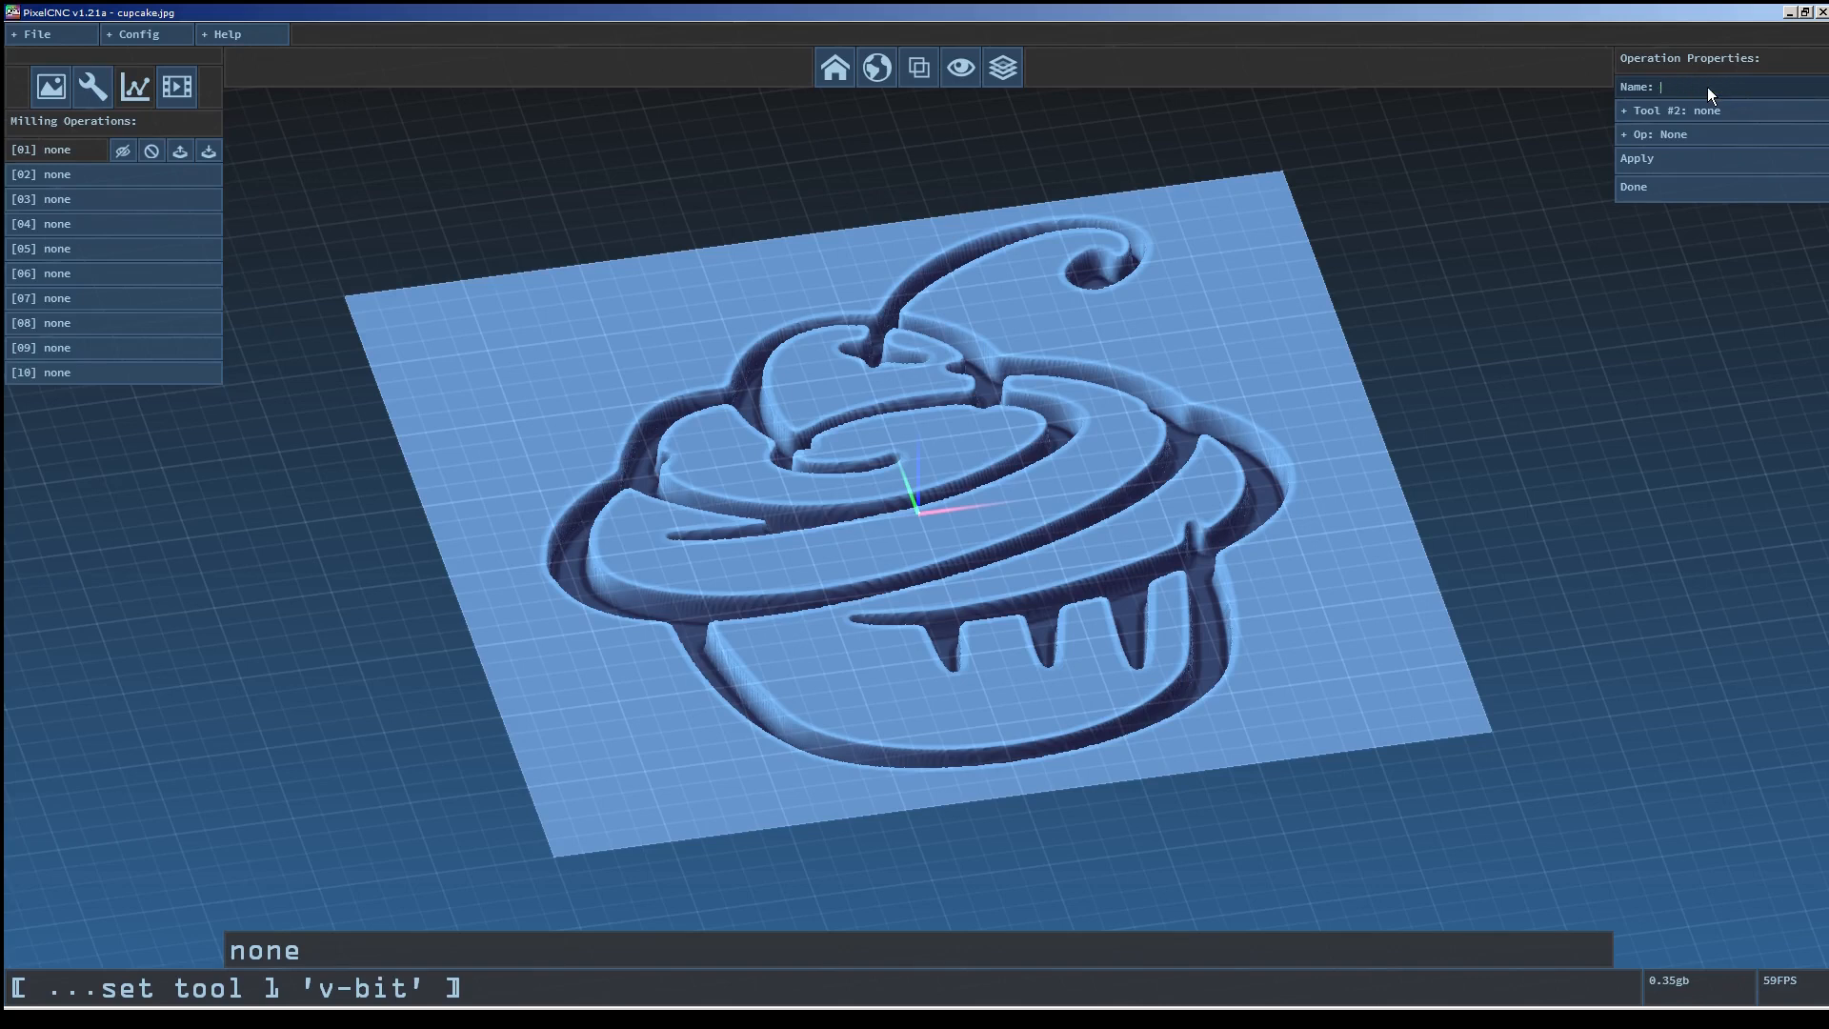
{"action": "type", "text": "v-carve"}
{"action": "key", "text": "Return"}
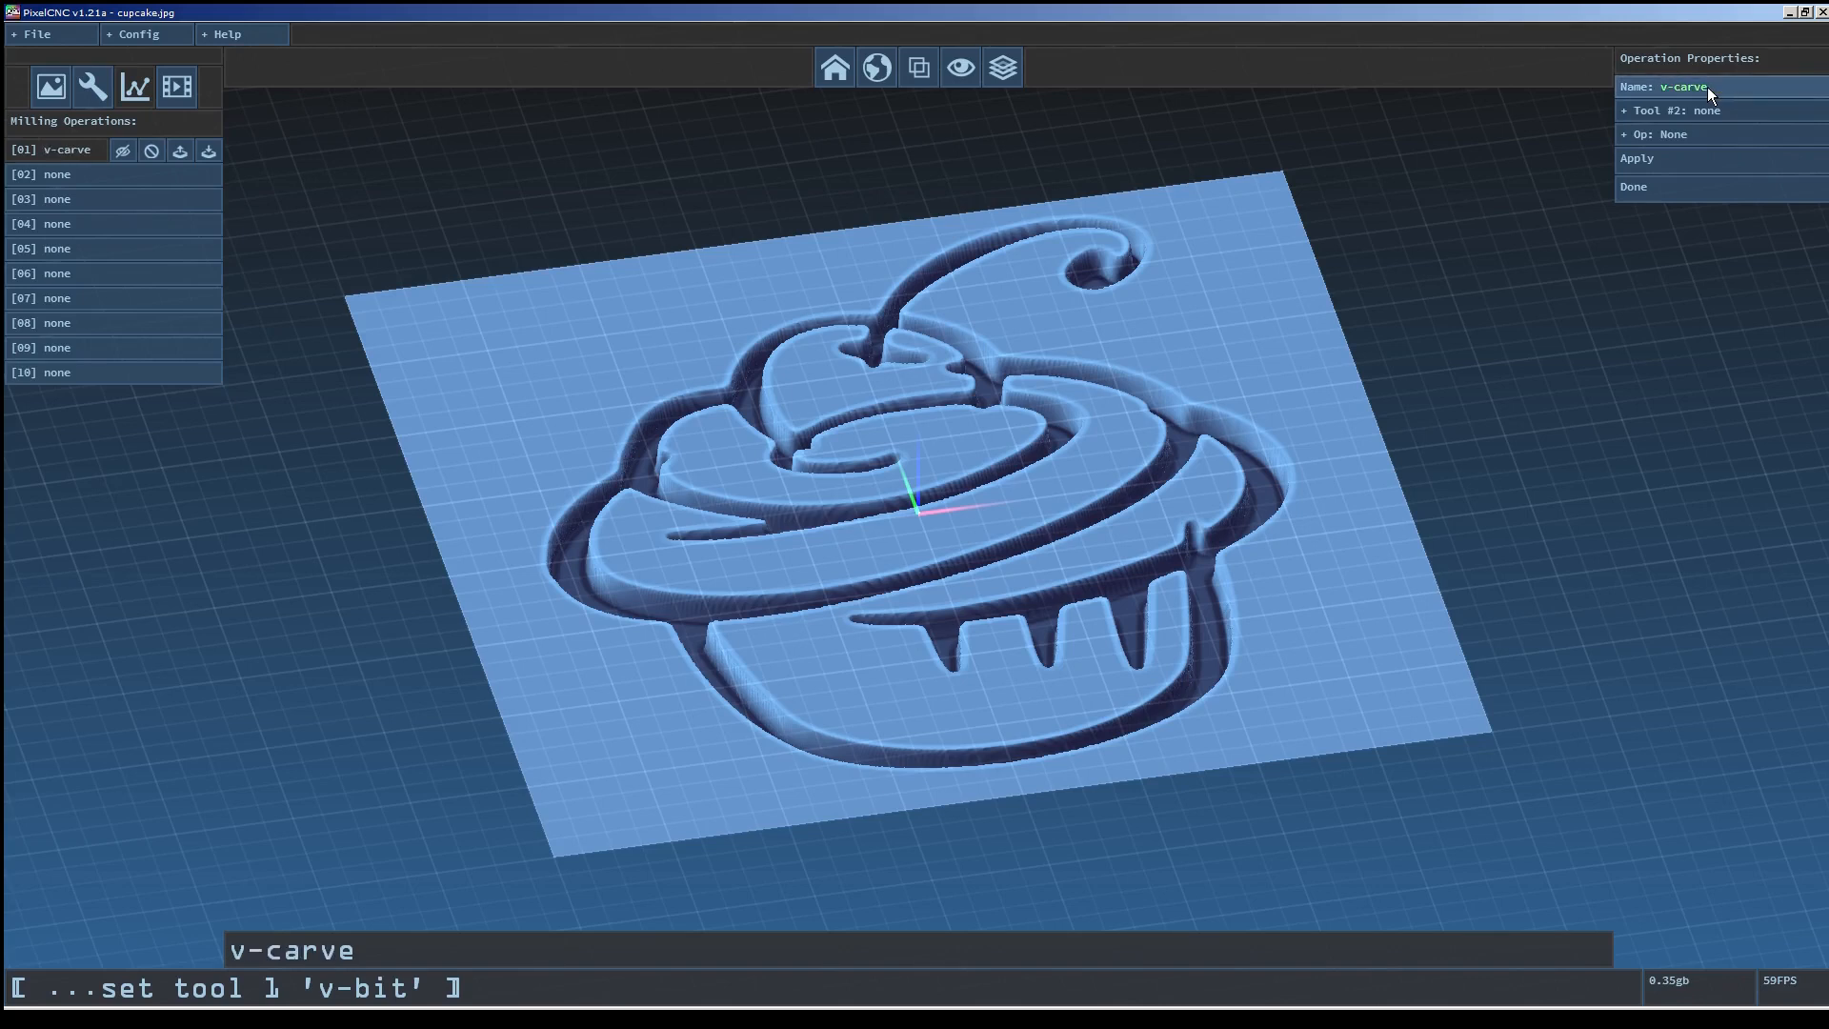
{"action": "left_click", "coordinate": [1691, 111]}
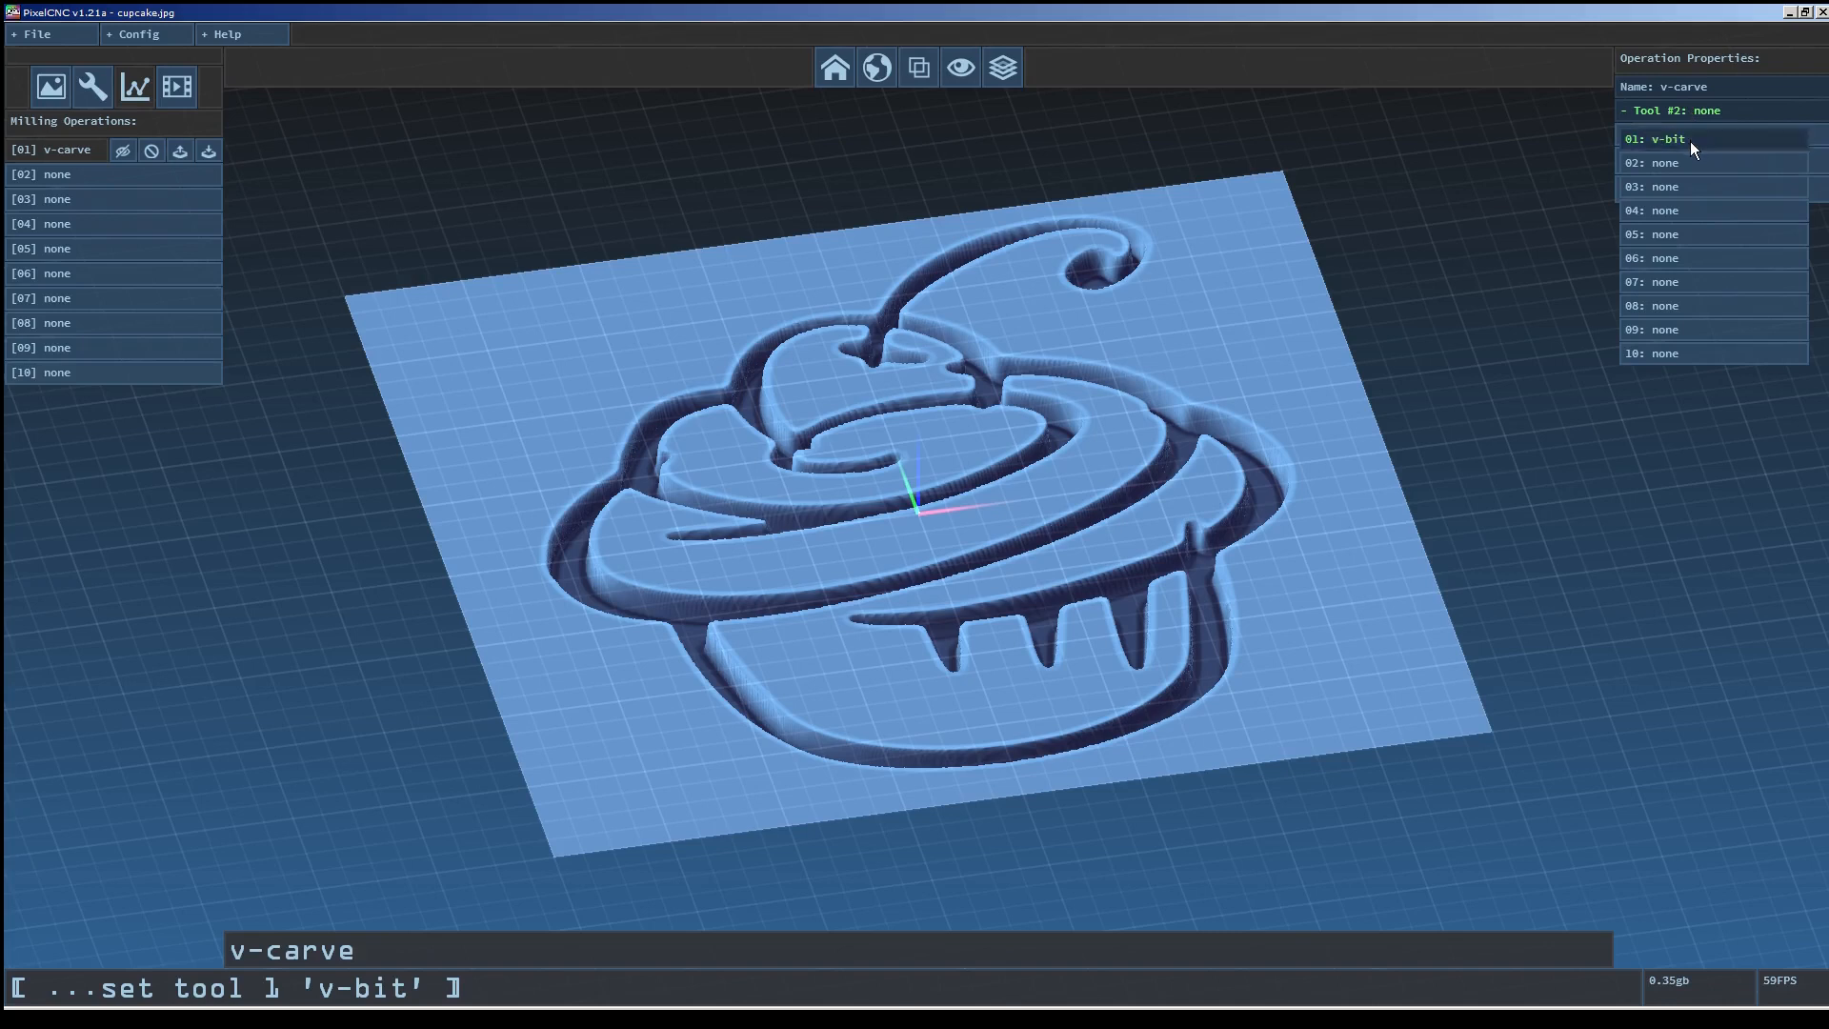
{"action": "left_click", "coordinate": [1691, 141]}
{"action": "left_click", "coordinate": [1704, 136]}
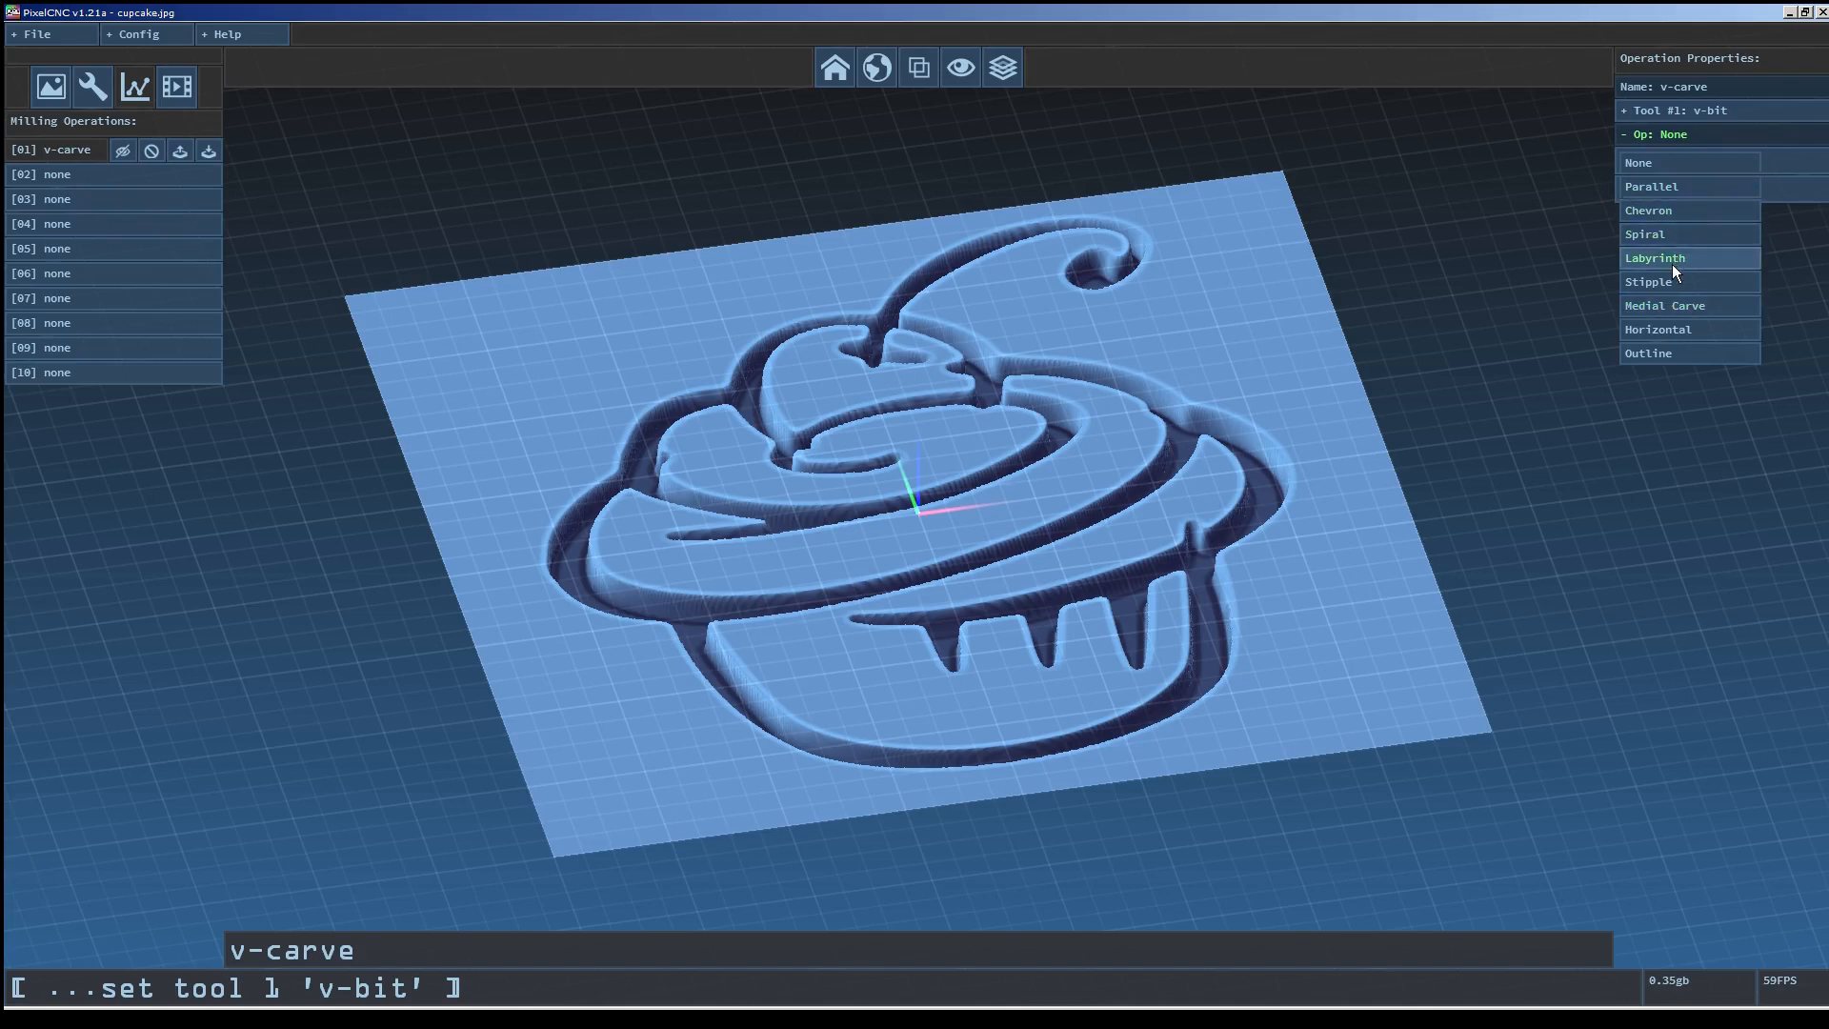
{"action": "left_click", "coordinate": [1715, 305]}
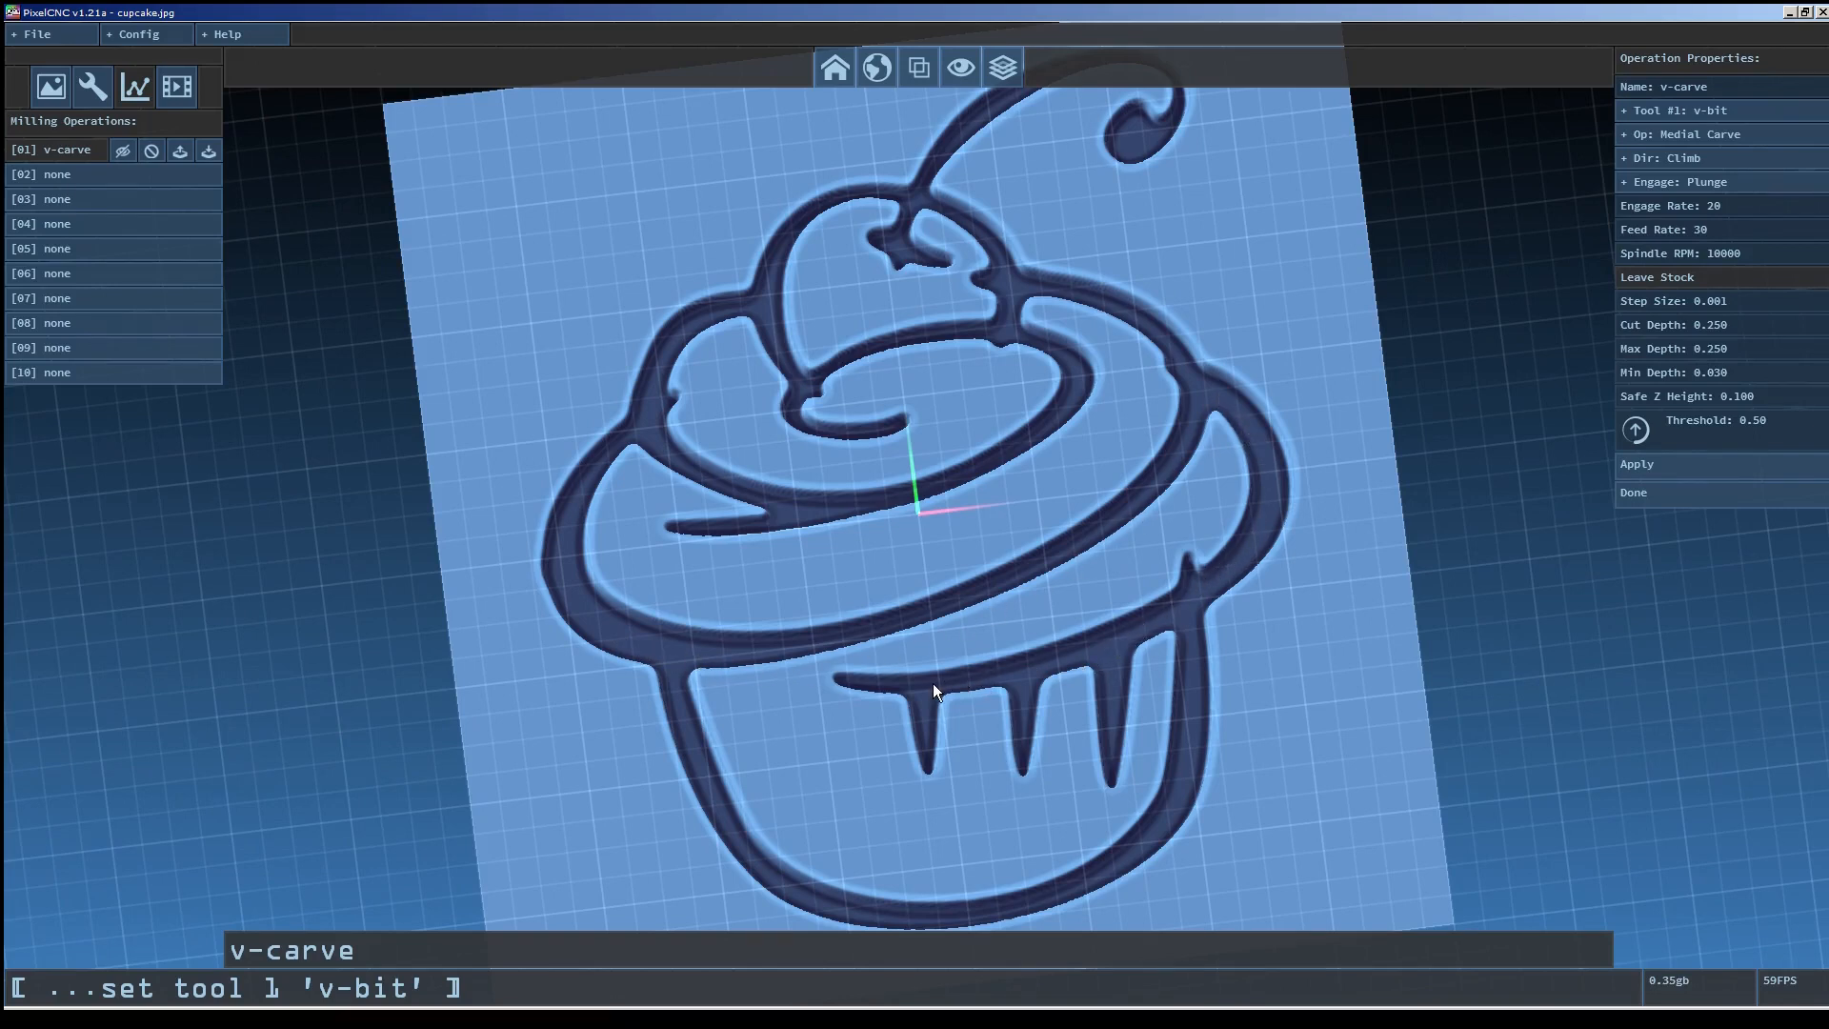
Set the v-carve operation's engage rate to 30 and feed rate to 40.
{"action": "left_click_drag", "start_coordinate": [987, 678], "coordinate": [1038, 551]}
{"action": "scroll", "coordinate": [1038, 551], "scroll_direction": "up", "scroll_amount": 5}
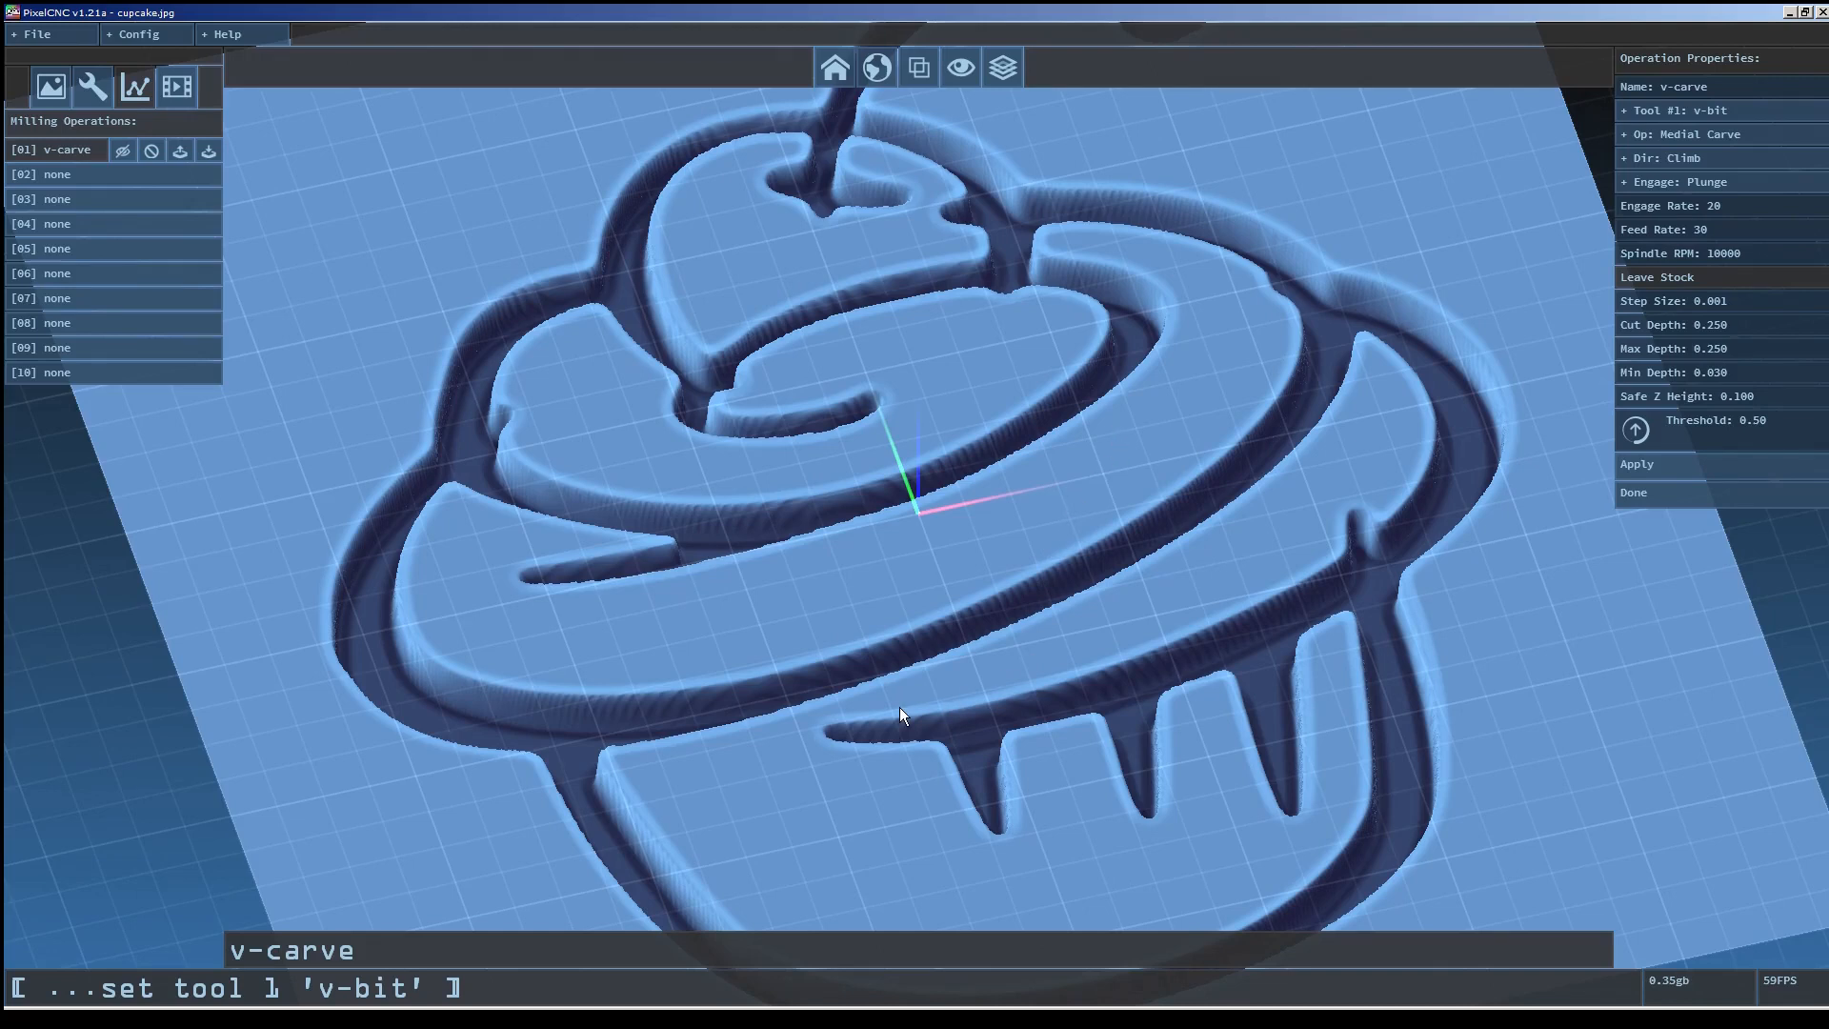
{"action": "left_click_drag", "start_coordinate": [1033, 404], "coordinate": [1069, 328]}
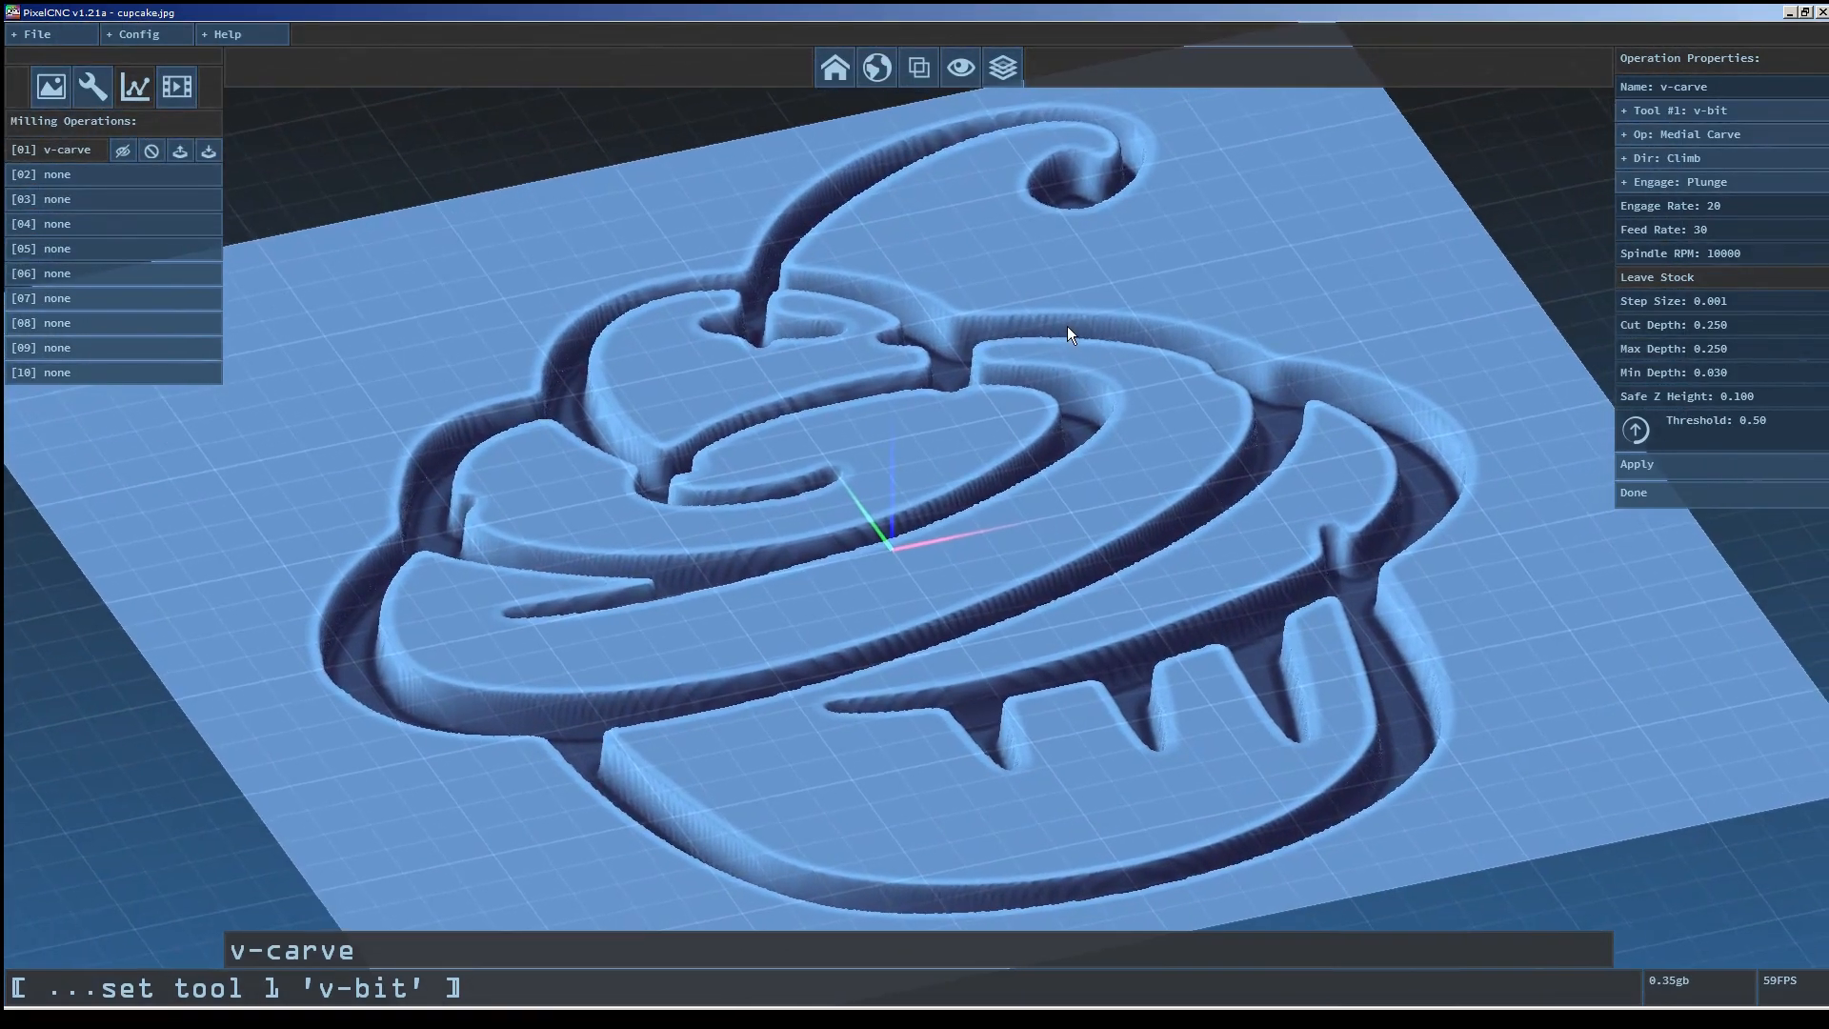
{"action": "left_click", "coordinate": [1753, 162]}
{"action": "left_click", "coordinate": [1683, 209]}
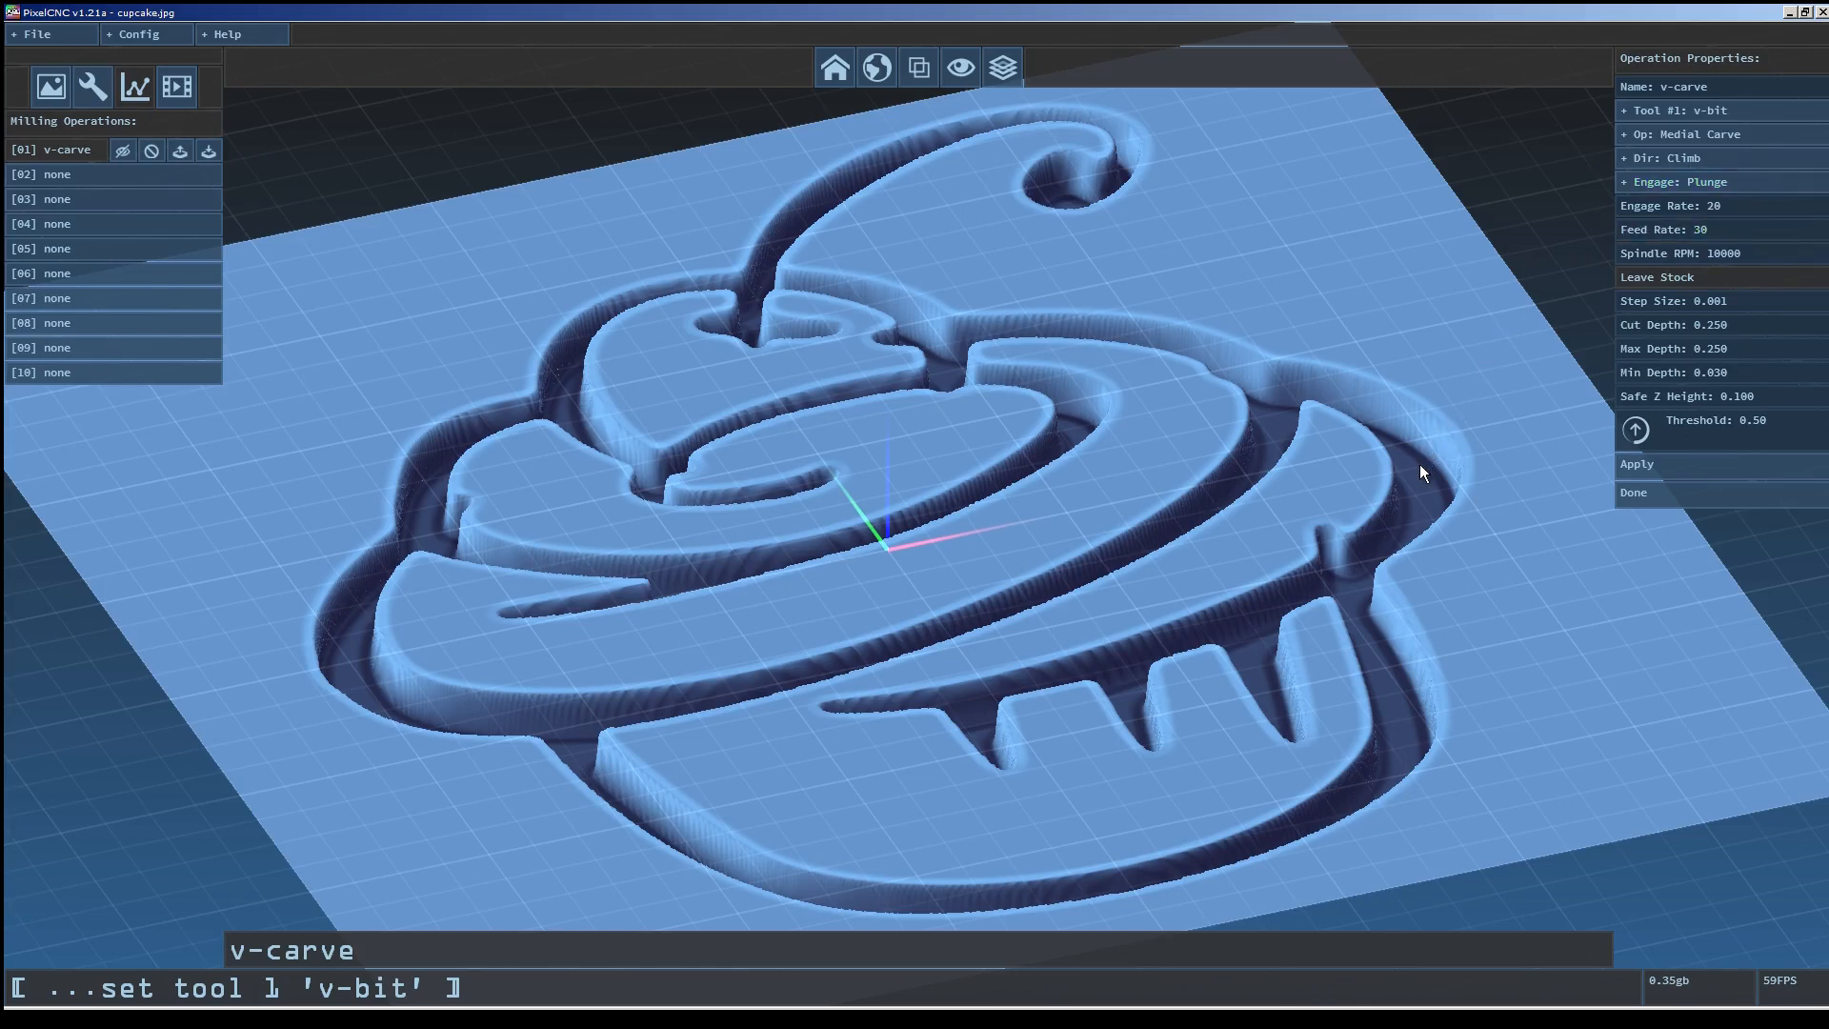
{"action": "left_click", "coordinate": [1753, 208]}
{"action": "key", "text": "BackSpace"}
{"action": "key", "text": "BackSpace"}
{"action": "type", "text": "30"}
{"action": "left_click", "coordinate": [1748, 225]}
{"action": "type", "text": "40"}
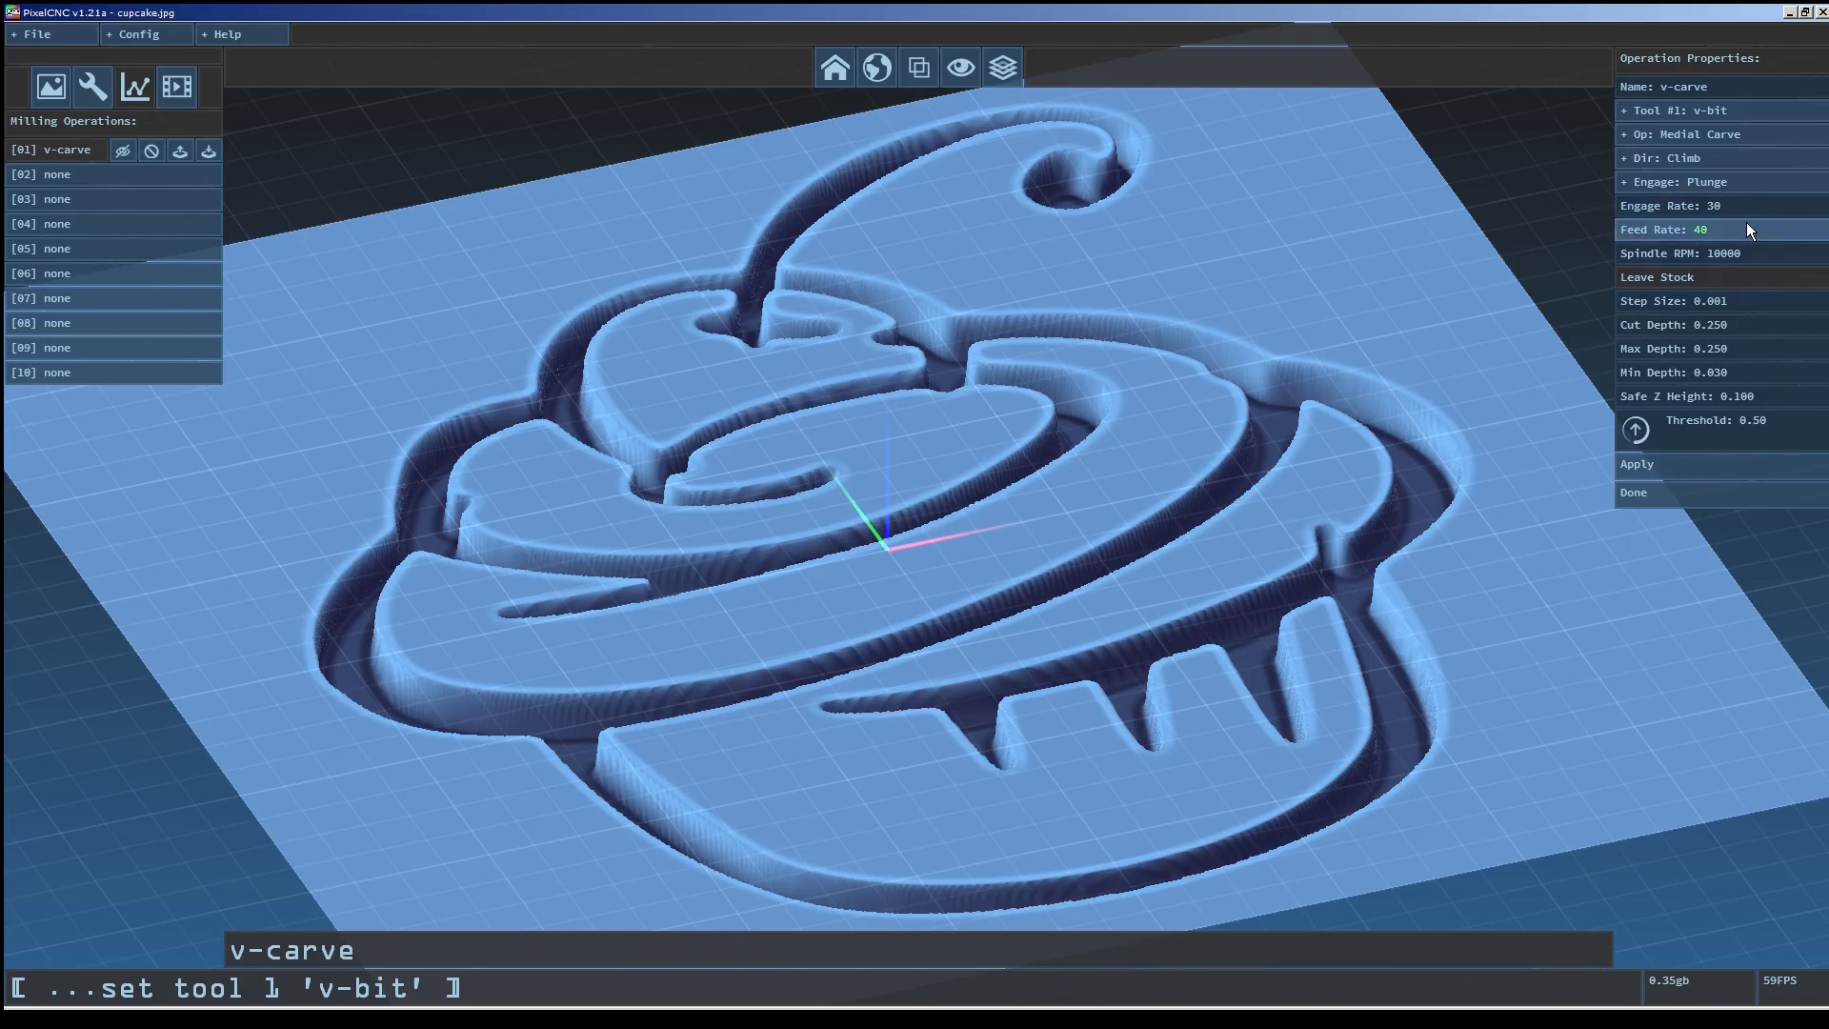
Set the v-carve spindle speed to 12000 RPM and step size to 0.002.
{"action": "left_click", "coordinate": [1748, 253]}
{"action": "type", "text": "12000"}
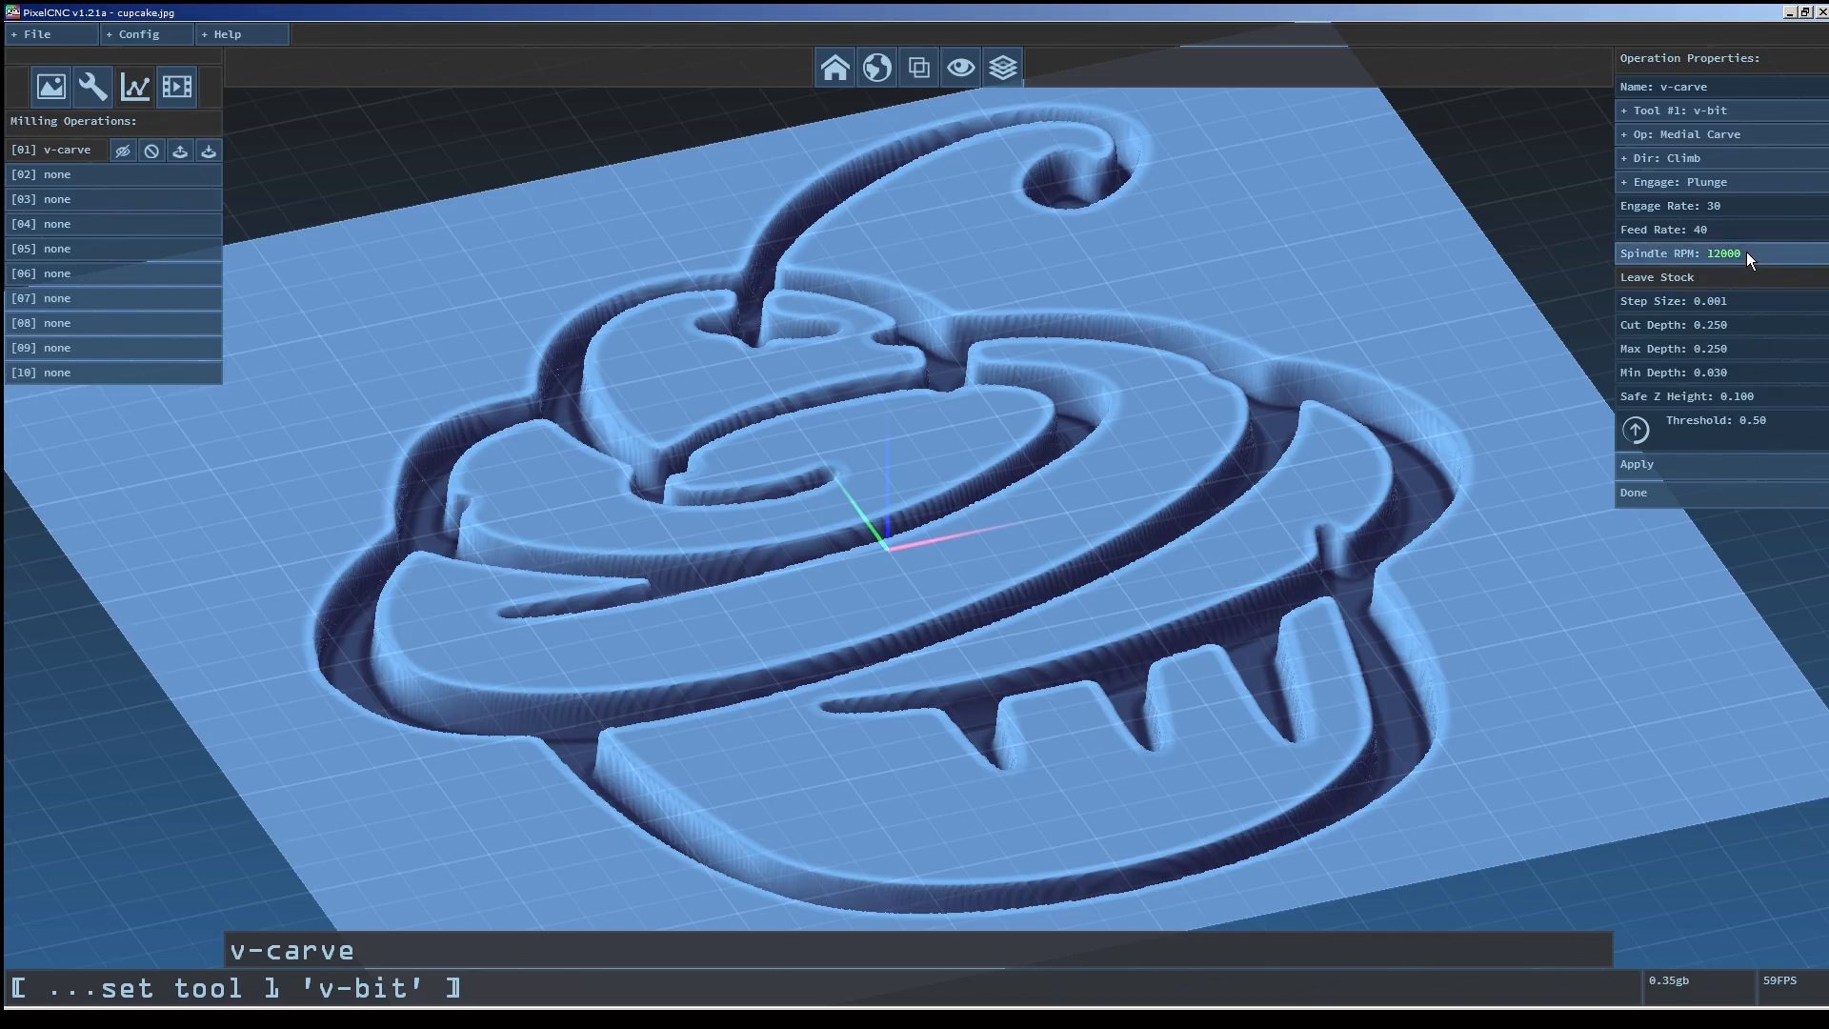
{"action": "left_click", "coordinate": [1741, 303]}
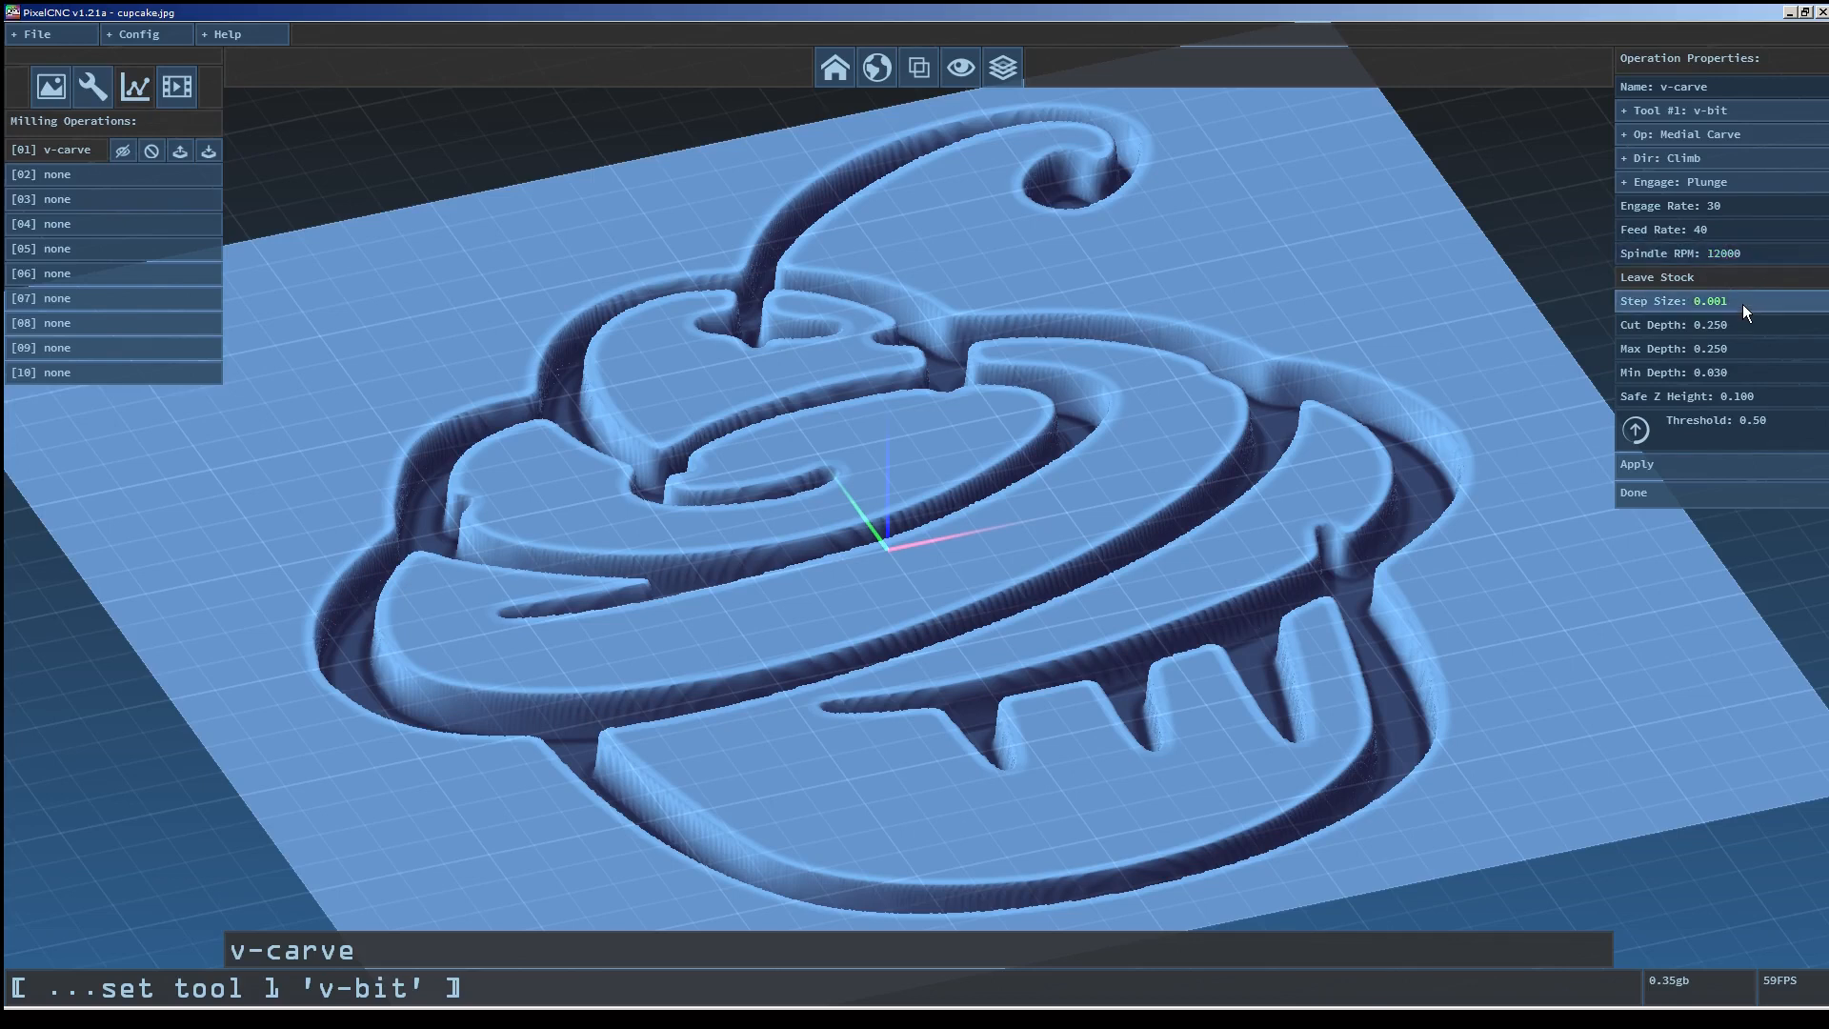
{"action": "key", "text": "Return"}
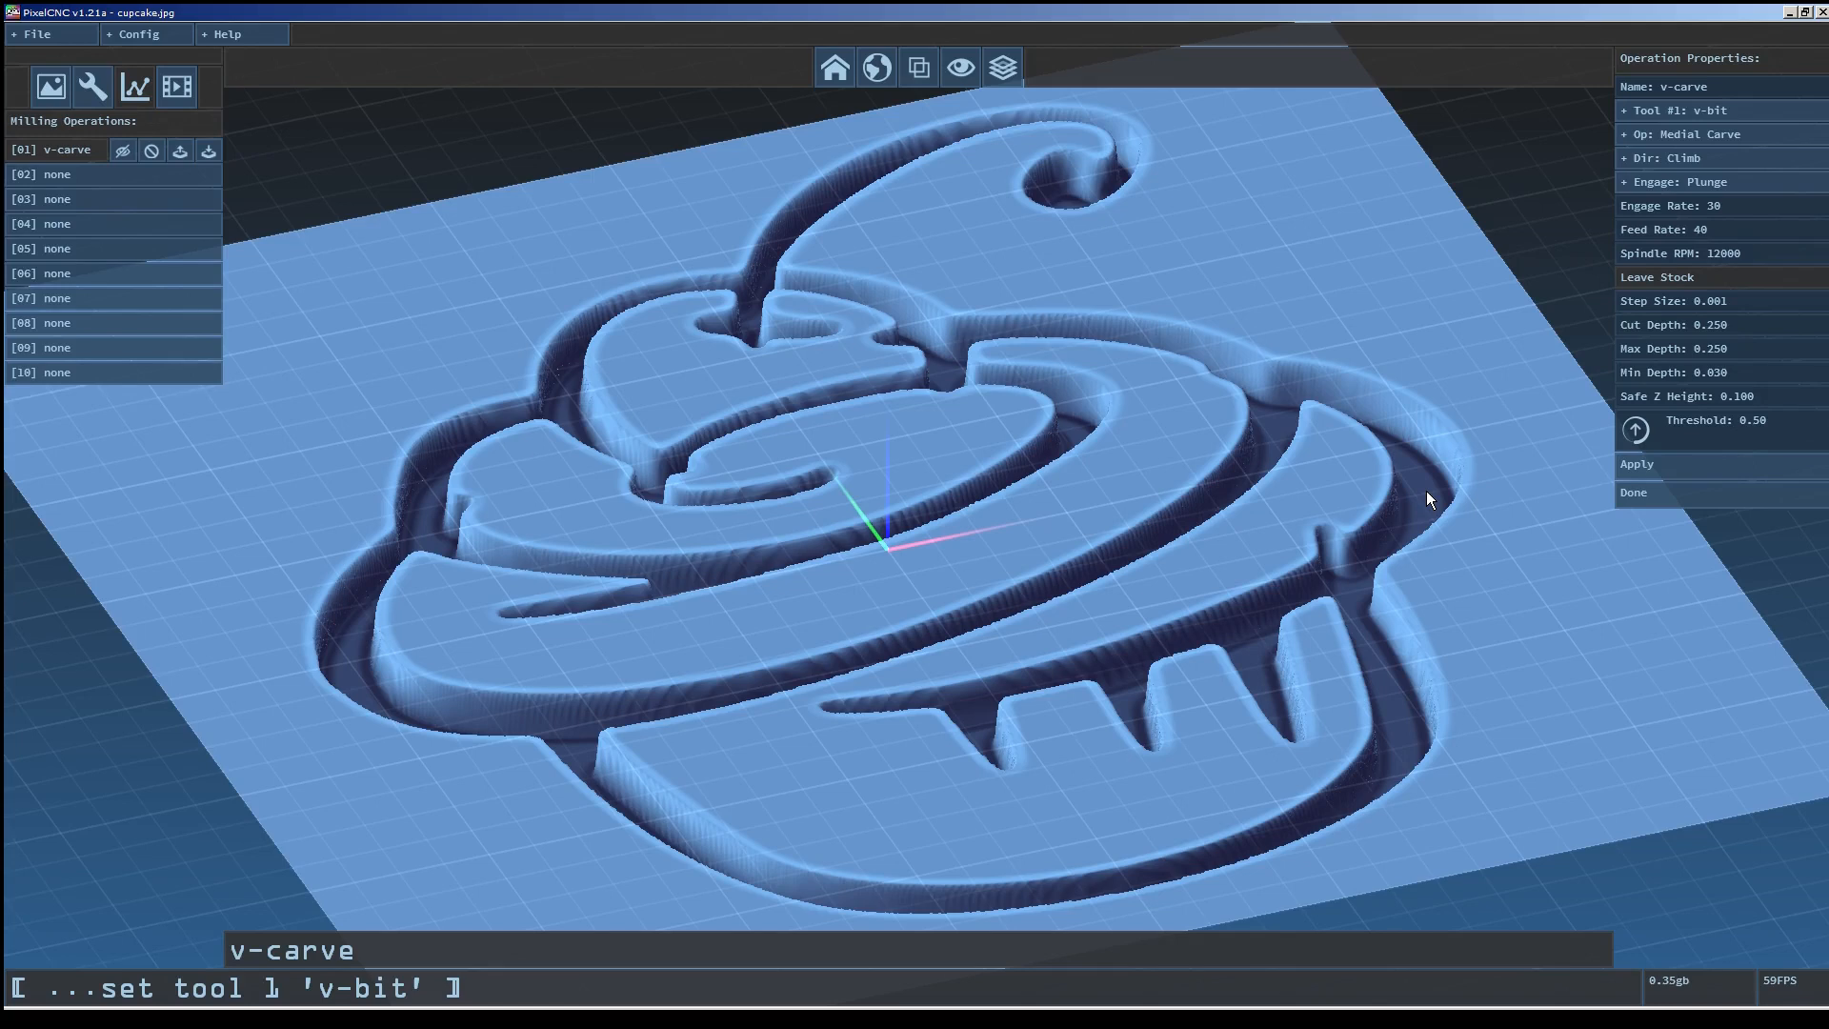
{"action": "left_click", "coordinate": [1751, 303]}
{"action": "key", "text": "Return"}
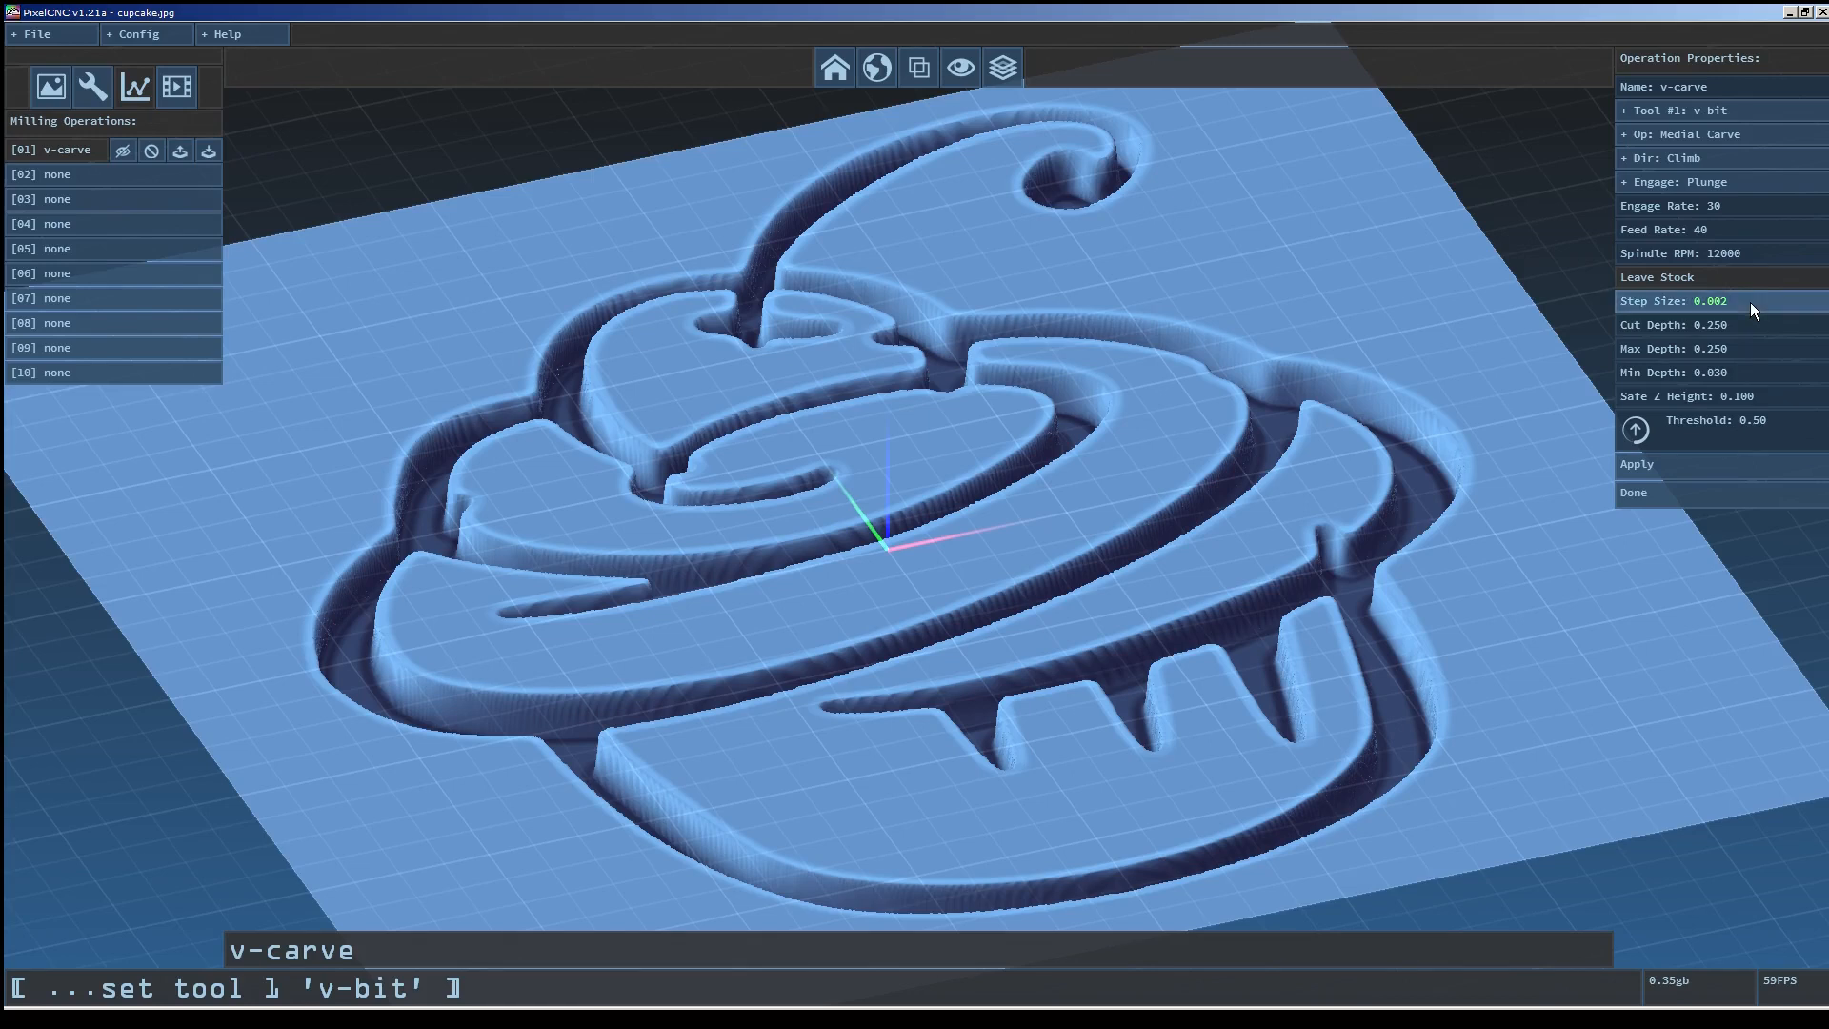
{"action": "mouse_move", "coordinate": [1504, 600]}
{"action": "left_mouse_down"}
{"action": "mouse_move", "coordinate": [1439, 580]}
{"action": "mouse_move", "coordinate": [1511, 625]}
{"action": "left_mouse_up"}
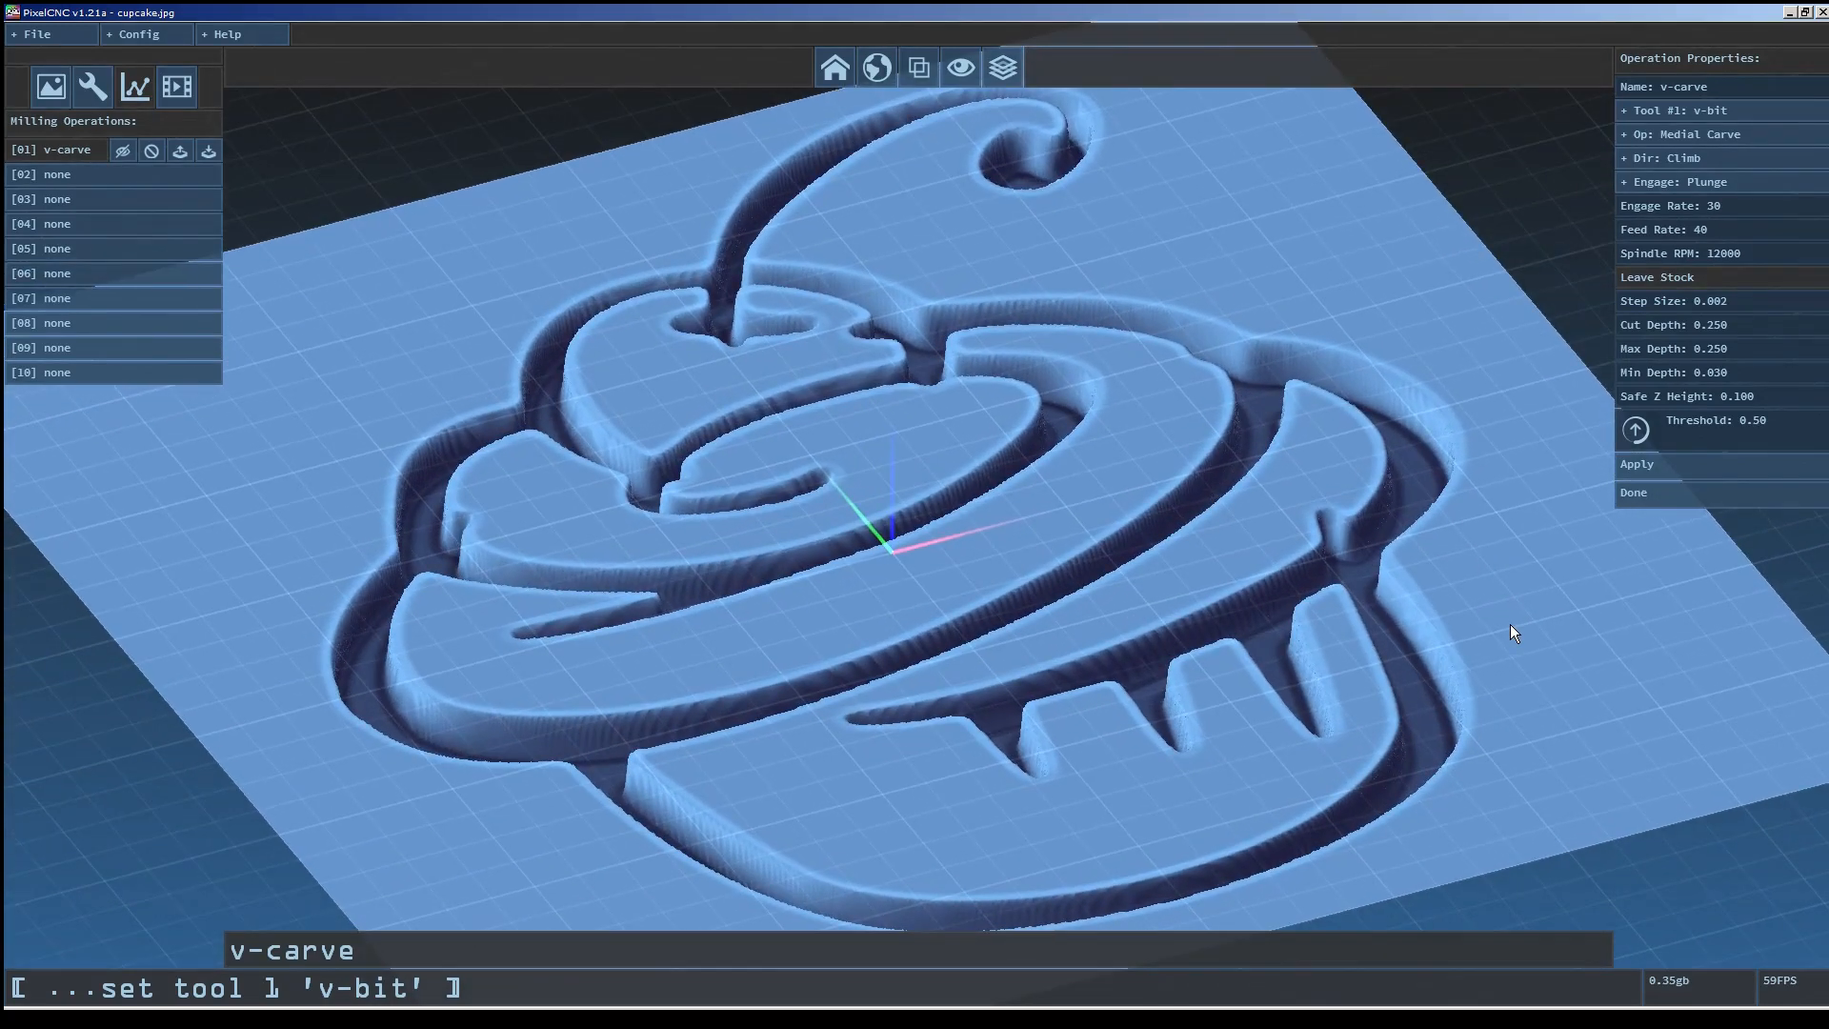
Set the v-carve operation's cut depth to 0.100.
{"action": "left_click", "coordinate": [1741, 330]}
{"action": "key", "text": "Return"}
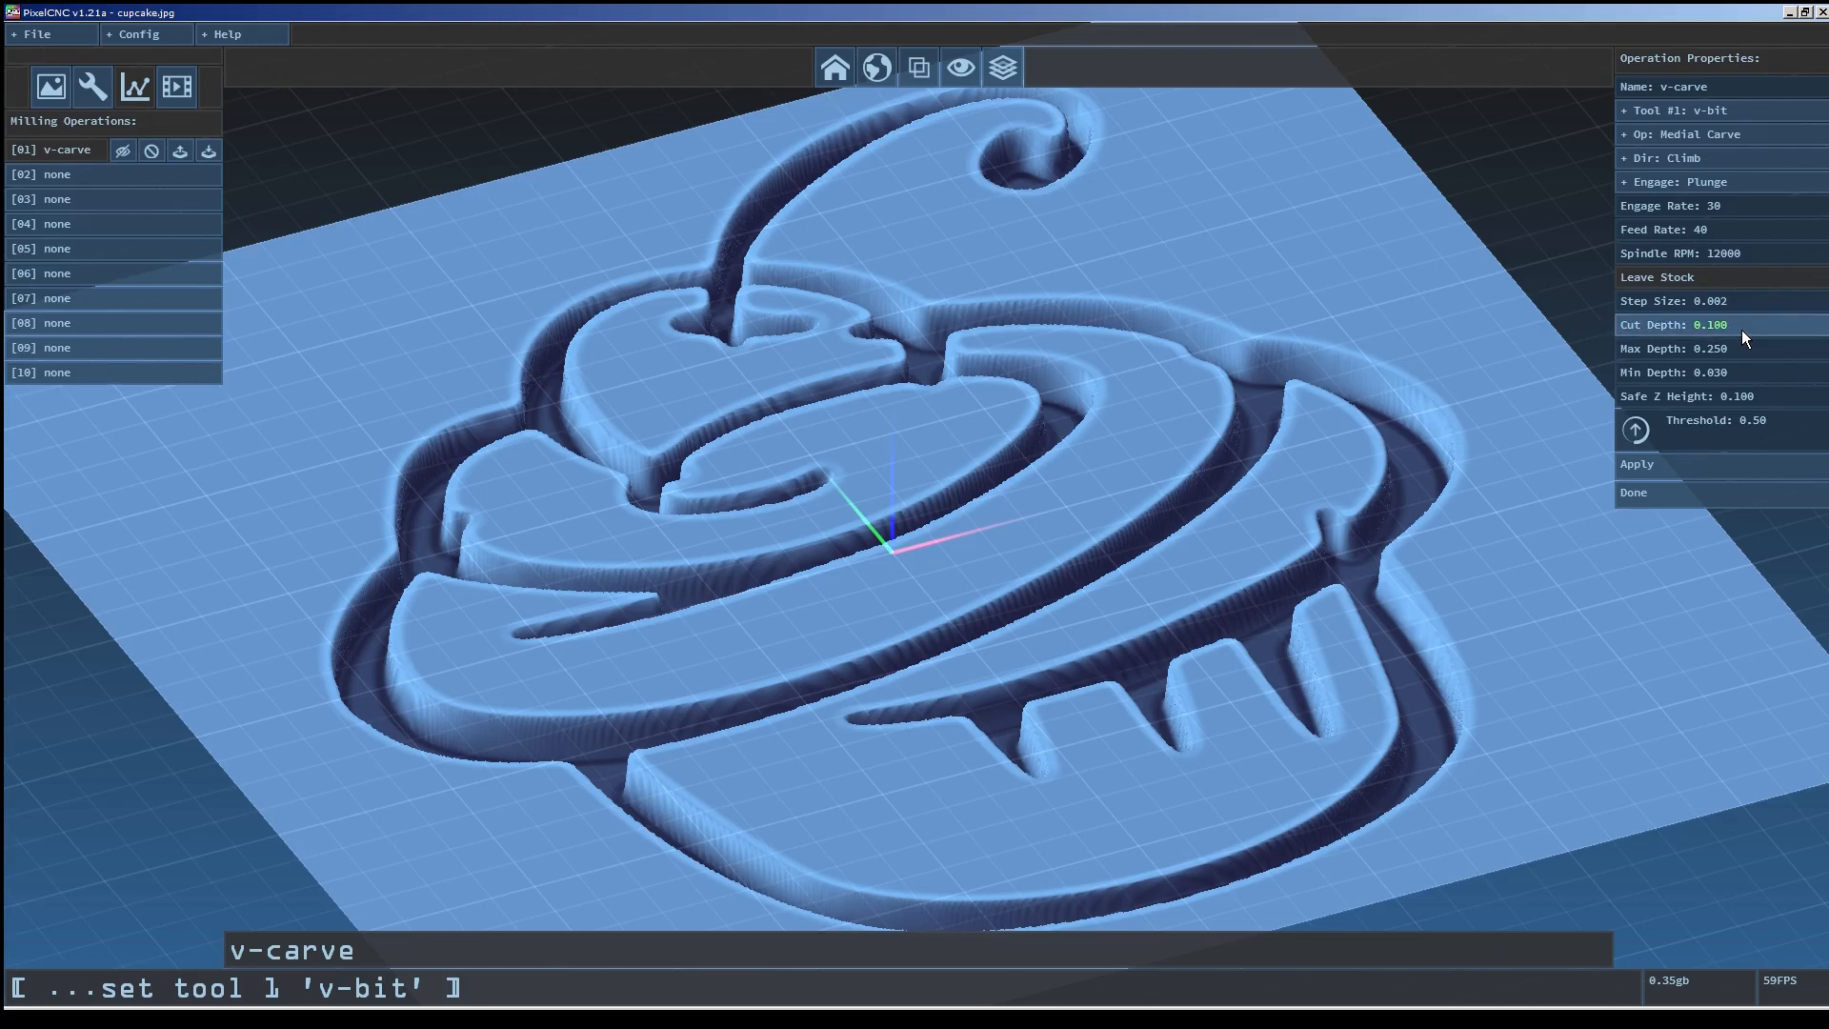
{"action": "left_click_drag", "start_coordinate": [1419, 513], "coordinate": [1324, 358]}
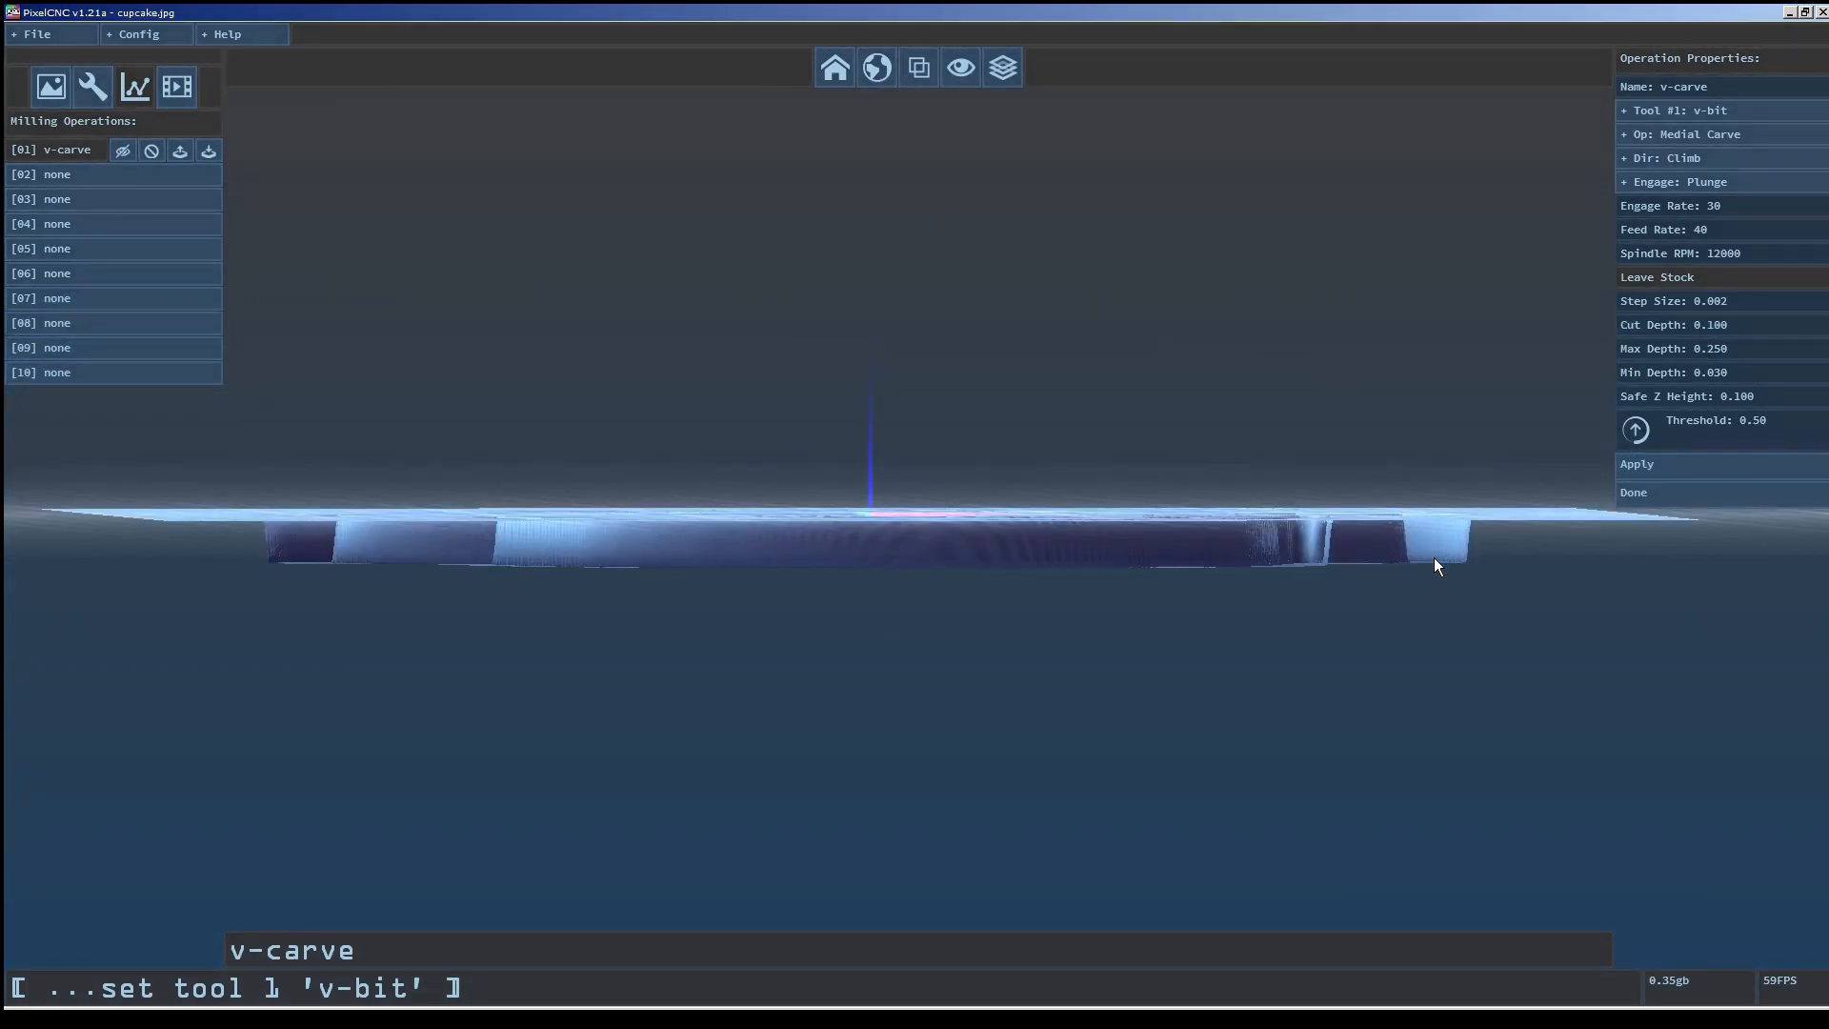
{"action": "left_click_drag", "start_coordinate": [1340, 459], "coordinate": [1357, 566]}
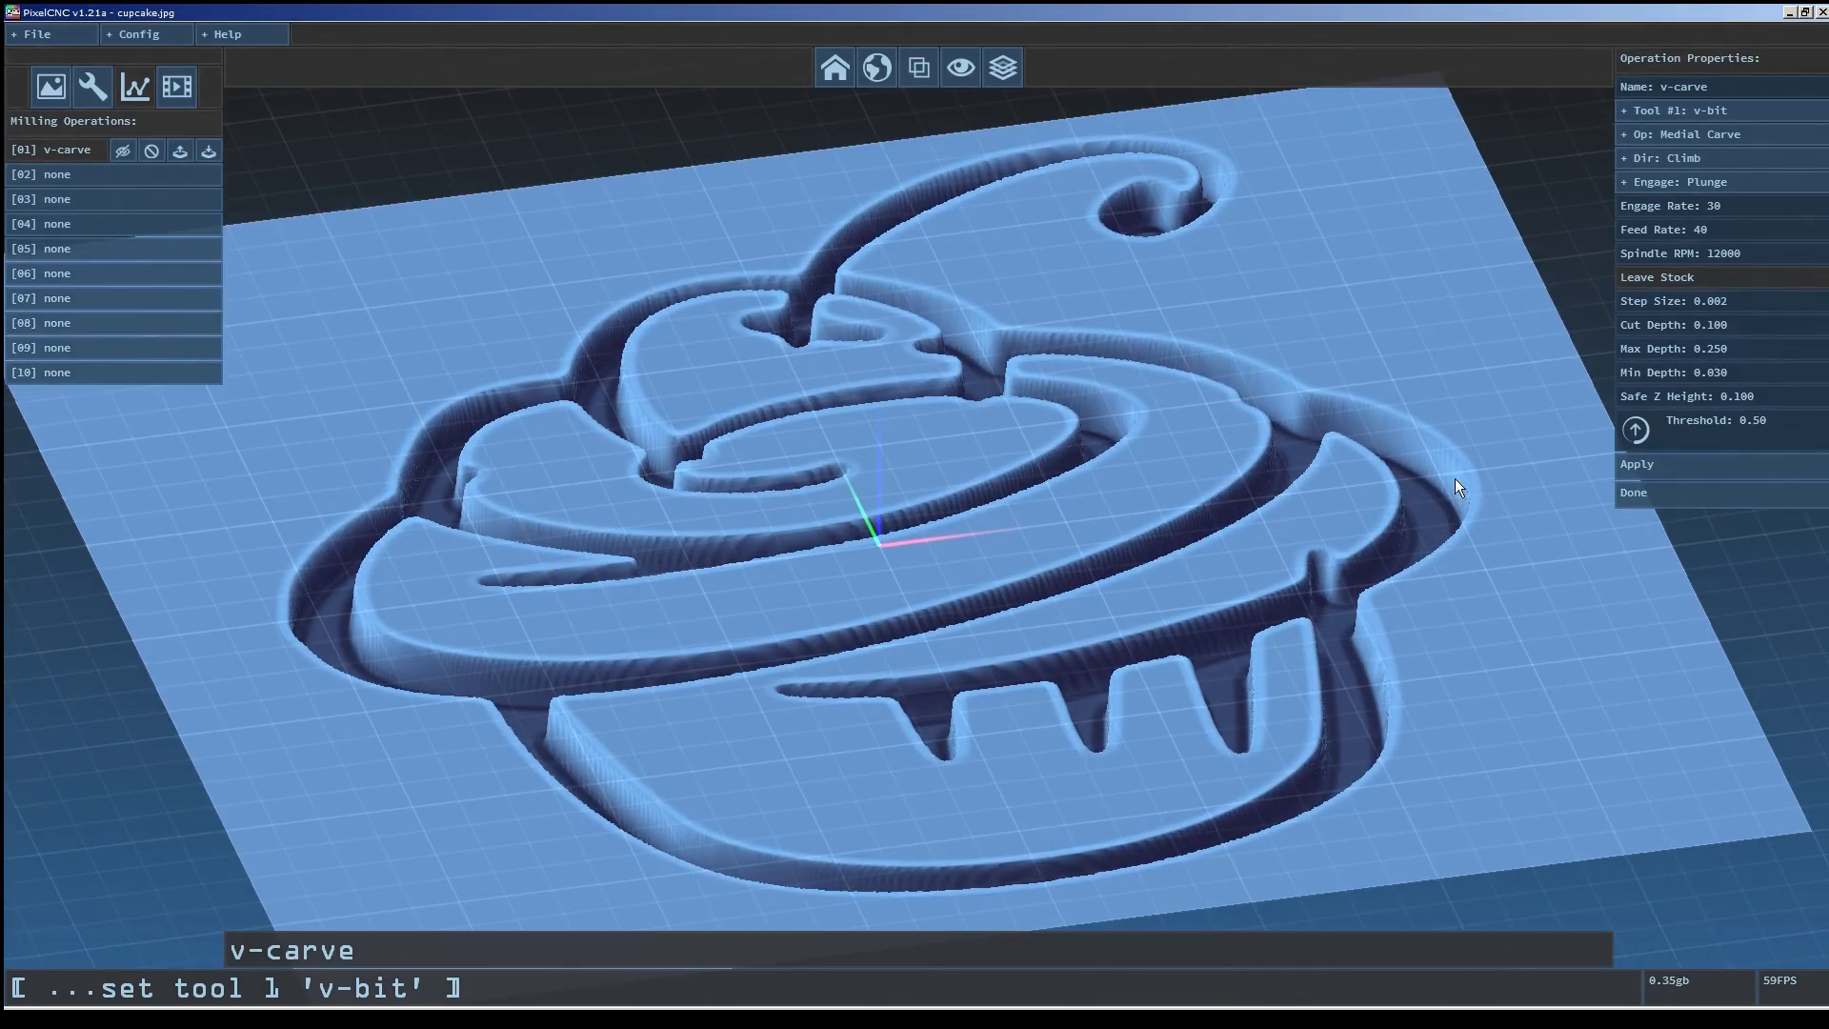
Set the v-carve operation's cut depth to 0.250 and its minimum depth to 0.000.
{"action": "left_click", "coordinate": [1757, 320]}
{"action": "key", "text": "BackSpace"}
{"action": "key", "text": "BackSpace"}
{"action": "key", "text": "BackSpace"}
{"action": "type", "text": "25"}
{"action": "key", "text": "Return"}
{"action": "left_click", "coordinate": [1751, 350]}
{"action": "key", "text": "Return"}
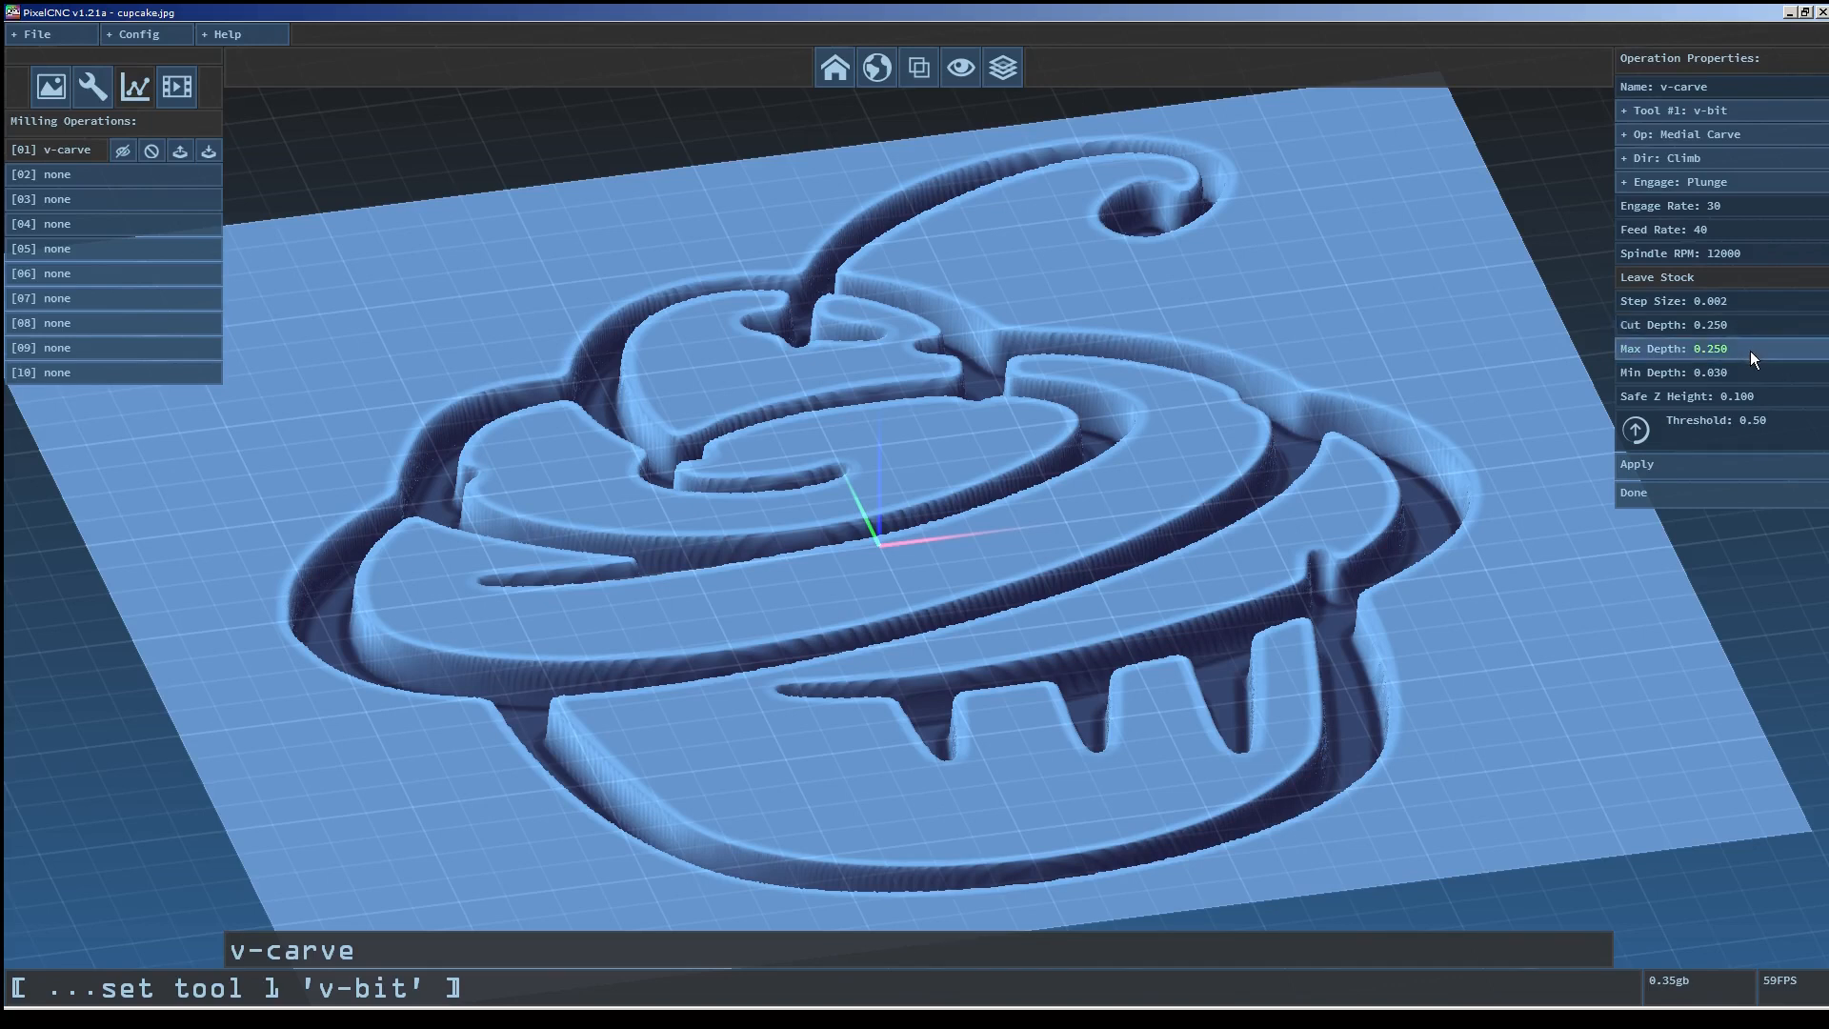
{"action": "left_click", "coordinate": [1736, 368]}
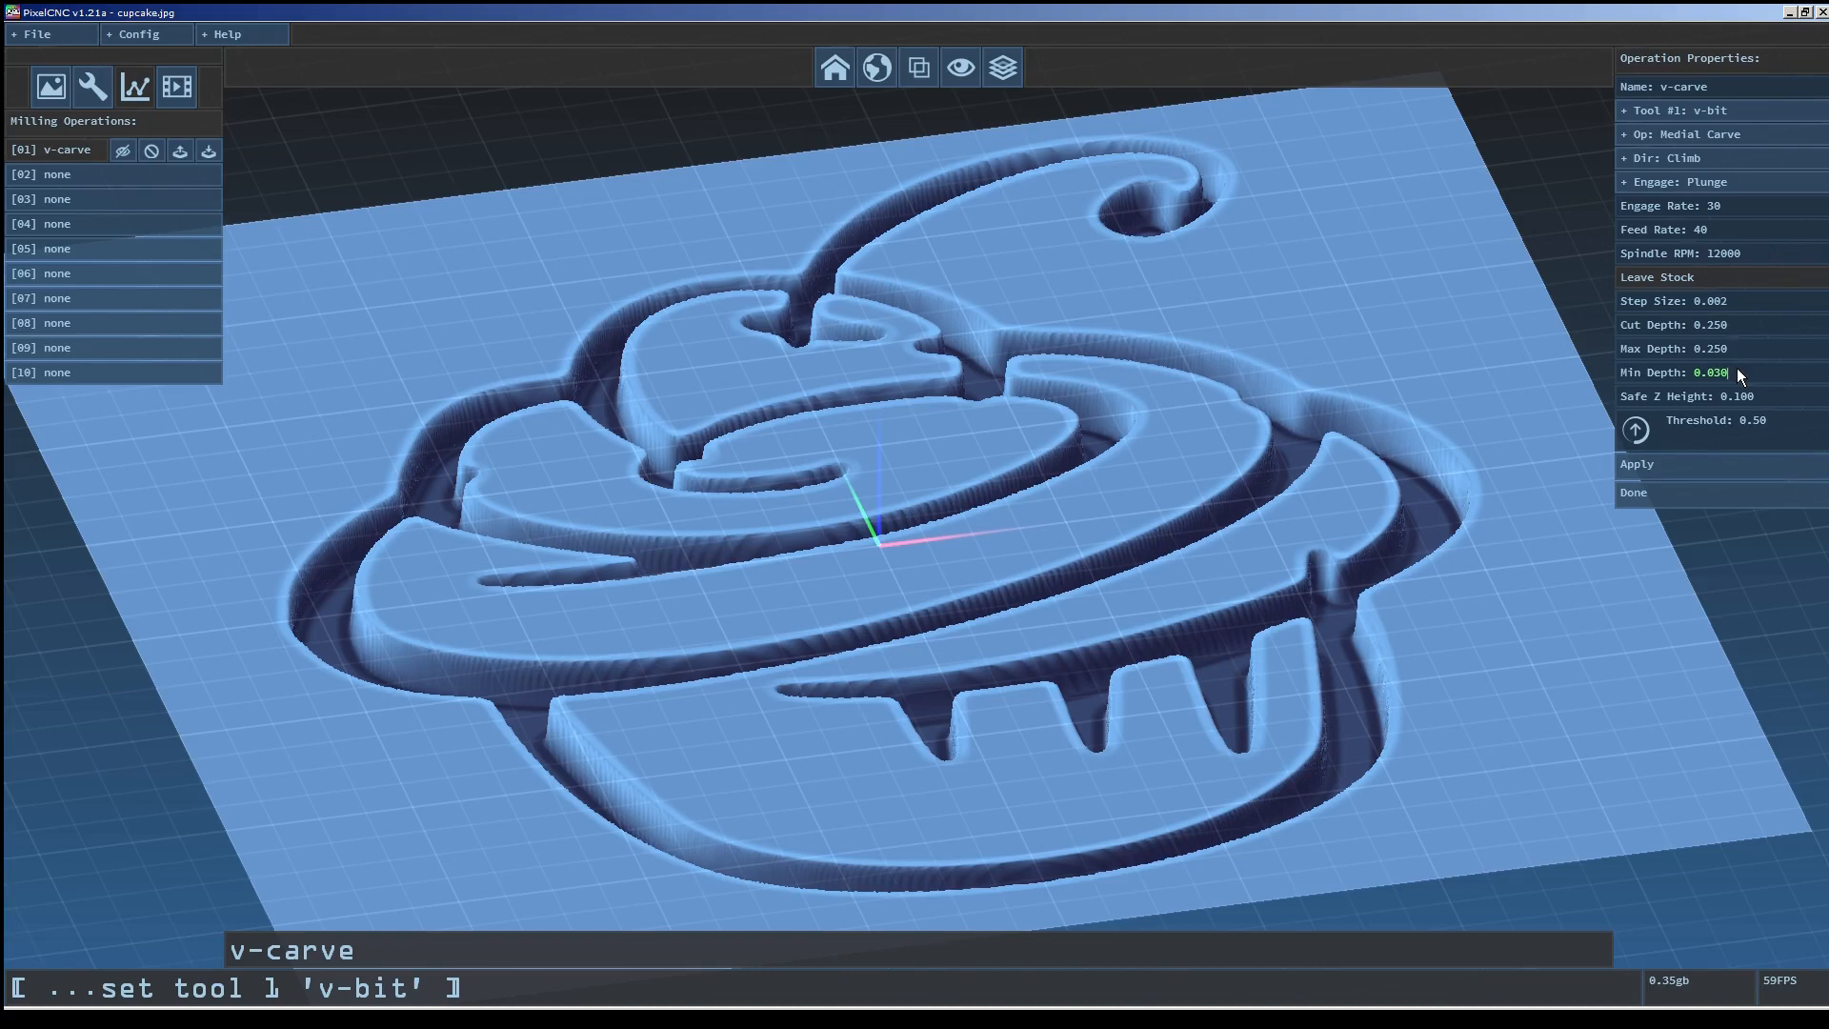
{"action": "key", "text": "Return"}
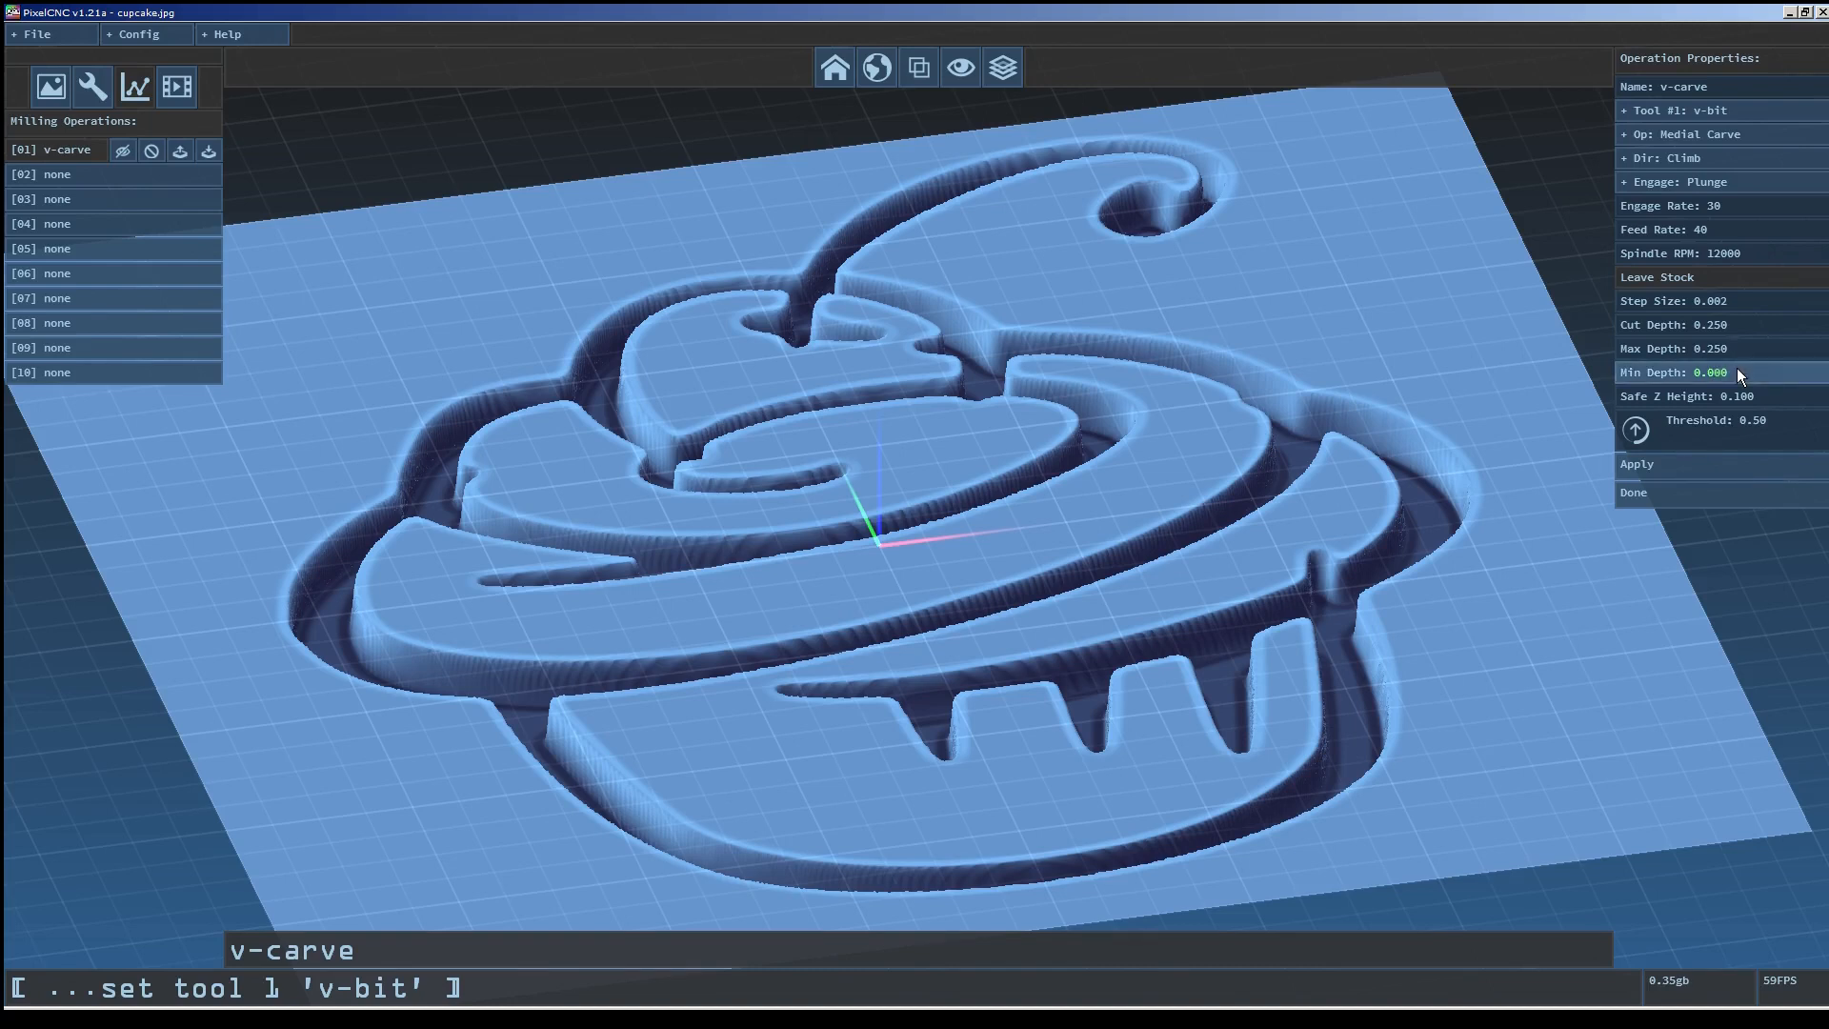
Apply the v-carve operation to generate its medial-axis toolpath.
{"action": "left_click_drag", "start_coordinate": [1718, 425], "coordinate": [1679, 358]}
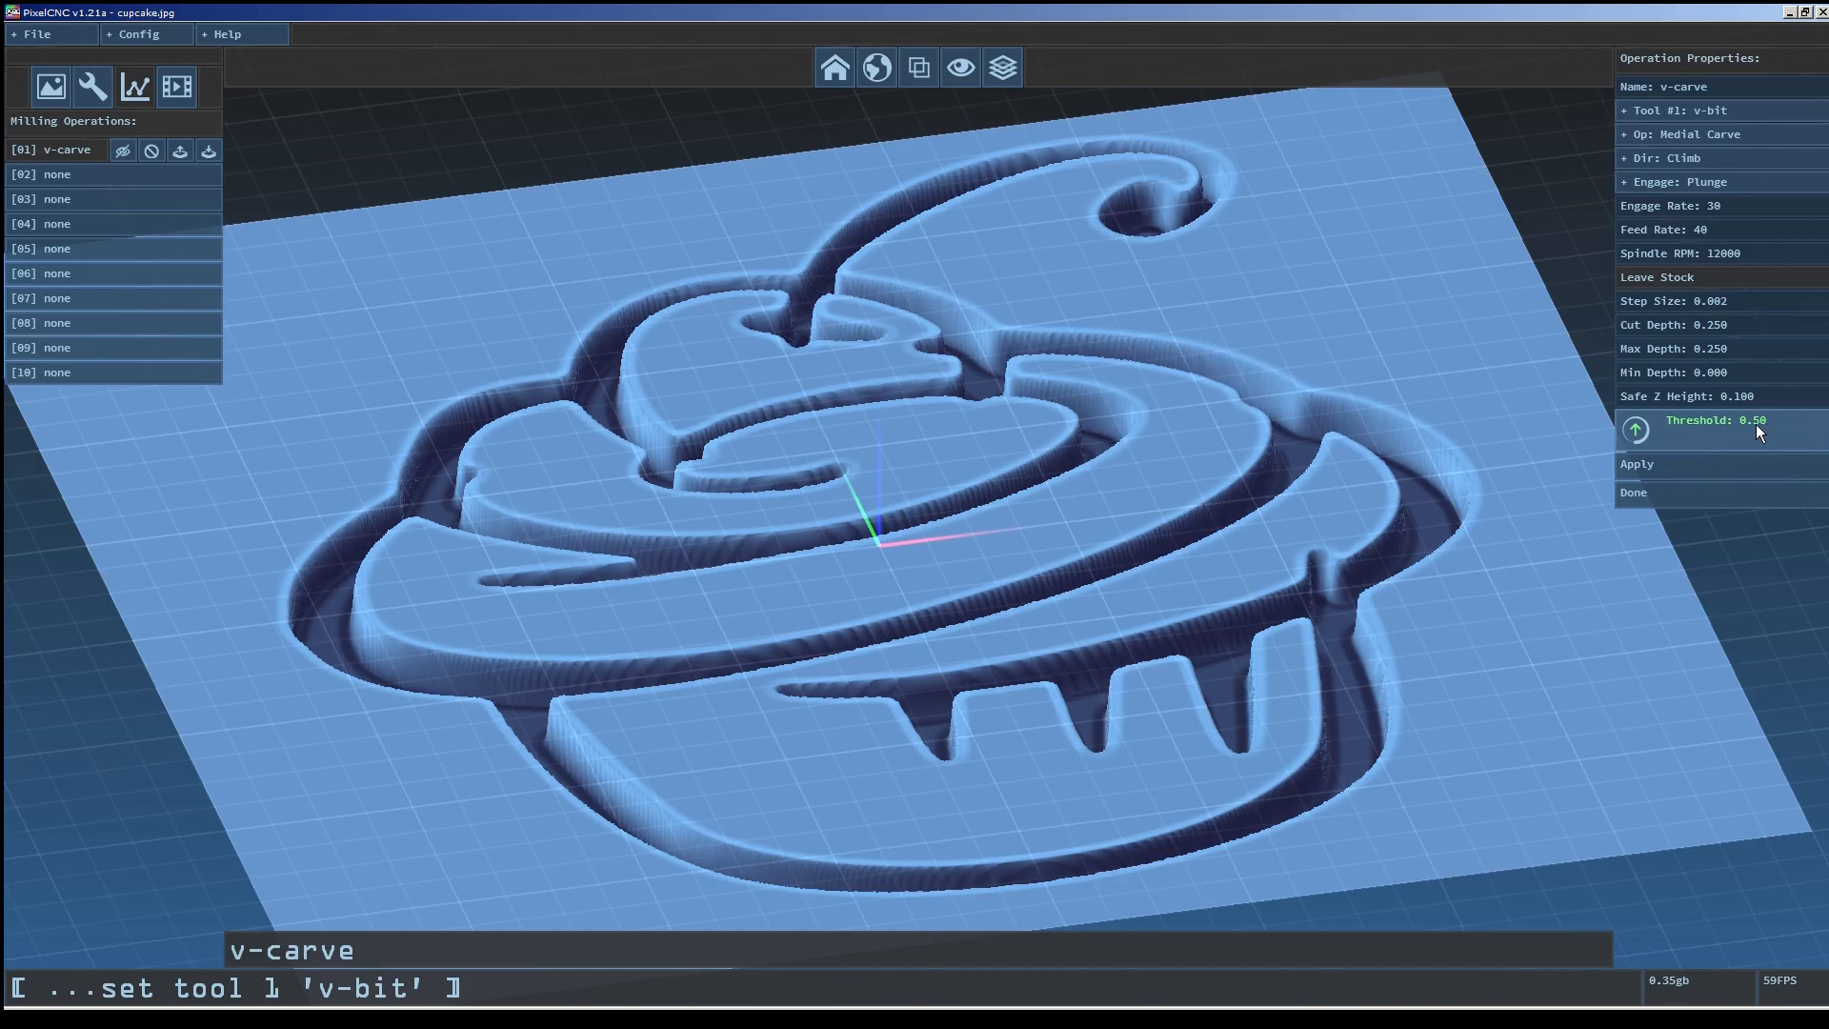
{"action": "left_click", "coordinate": [1691, 472]}
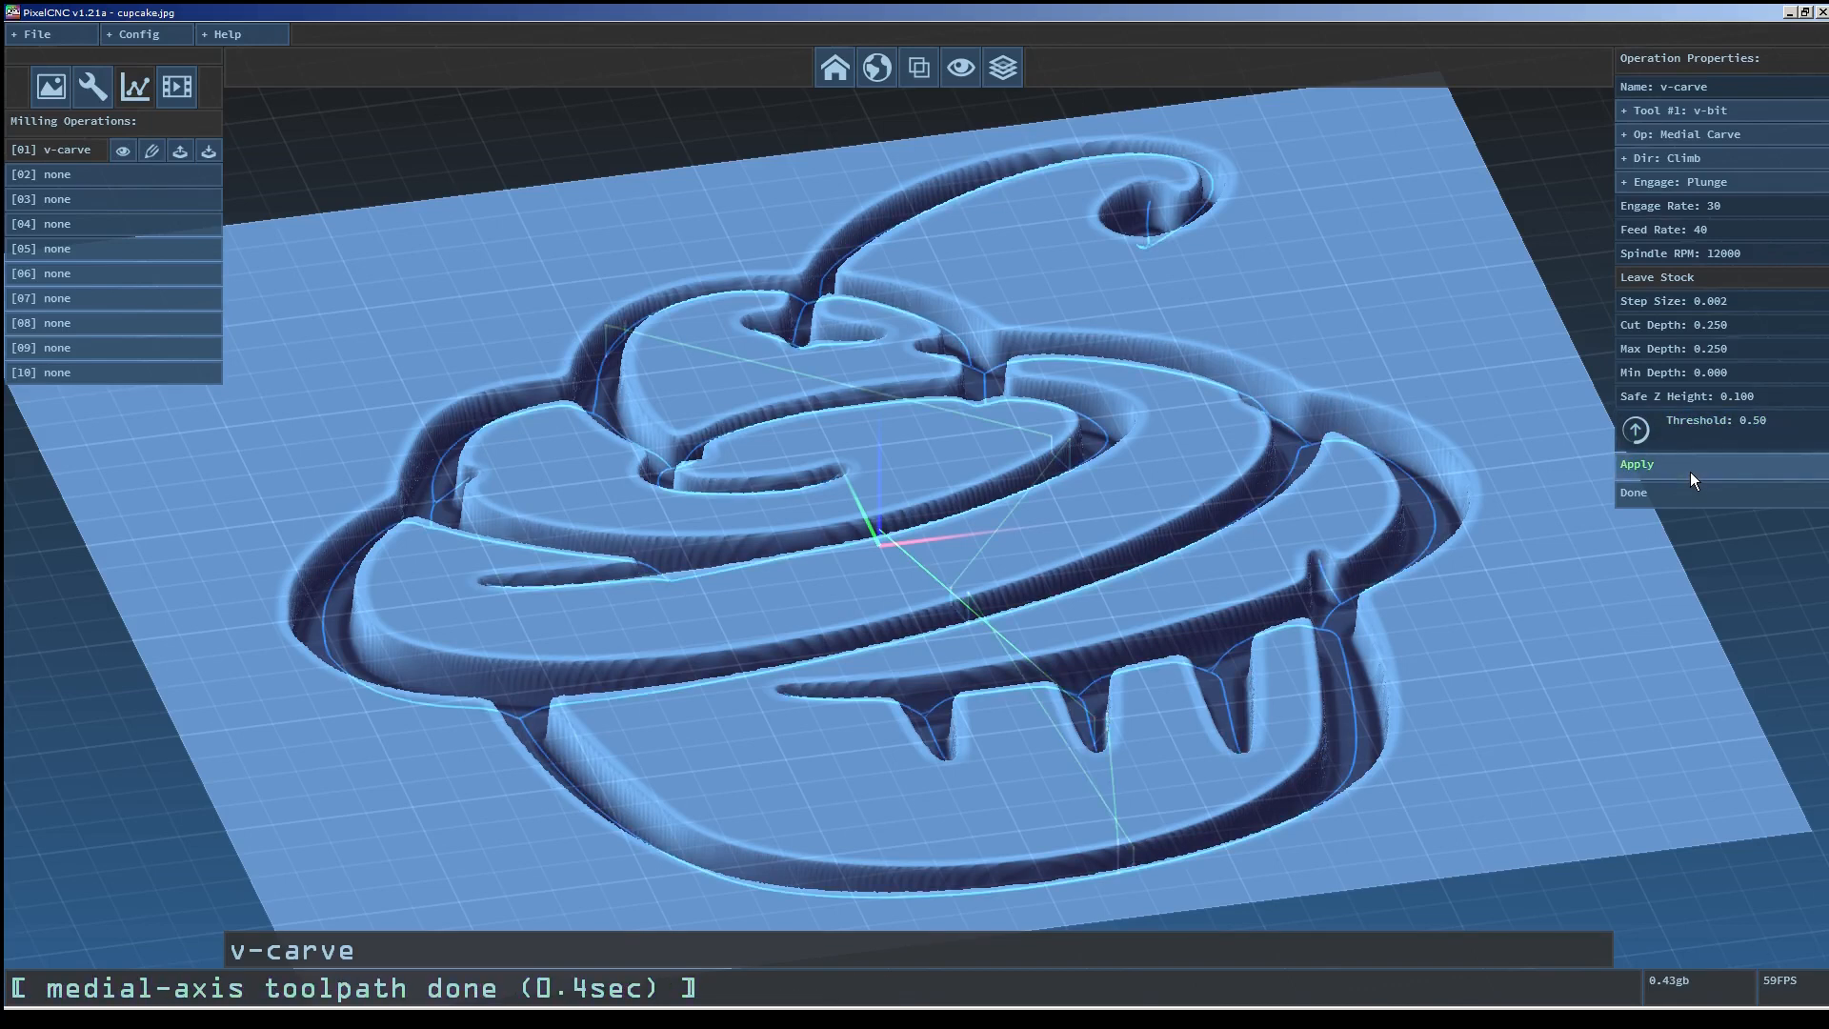
Inspect the generated medial-axis toolpath closely across the cupcake carving.
{"action": "left_click_drag", "start_coordinate": [1487, 447], "coordinate": [1185, 420]}
{"action": "scroll", "coordinate": [1110, 458], "scroll_direction": "up", "scroll_amount": 3}
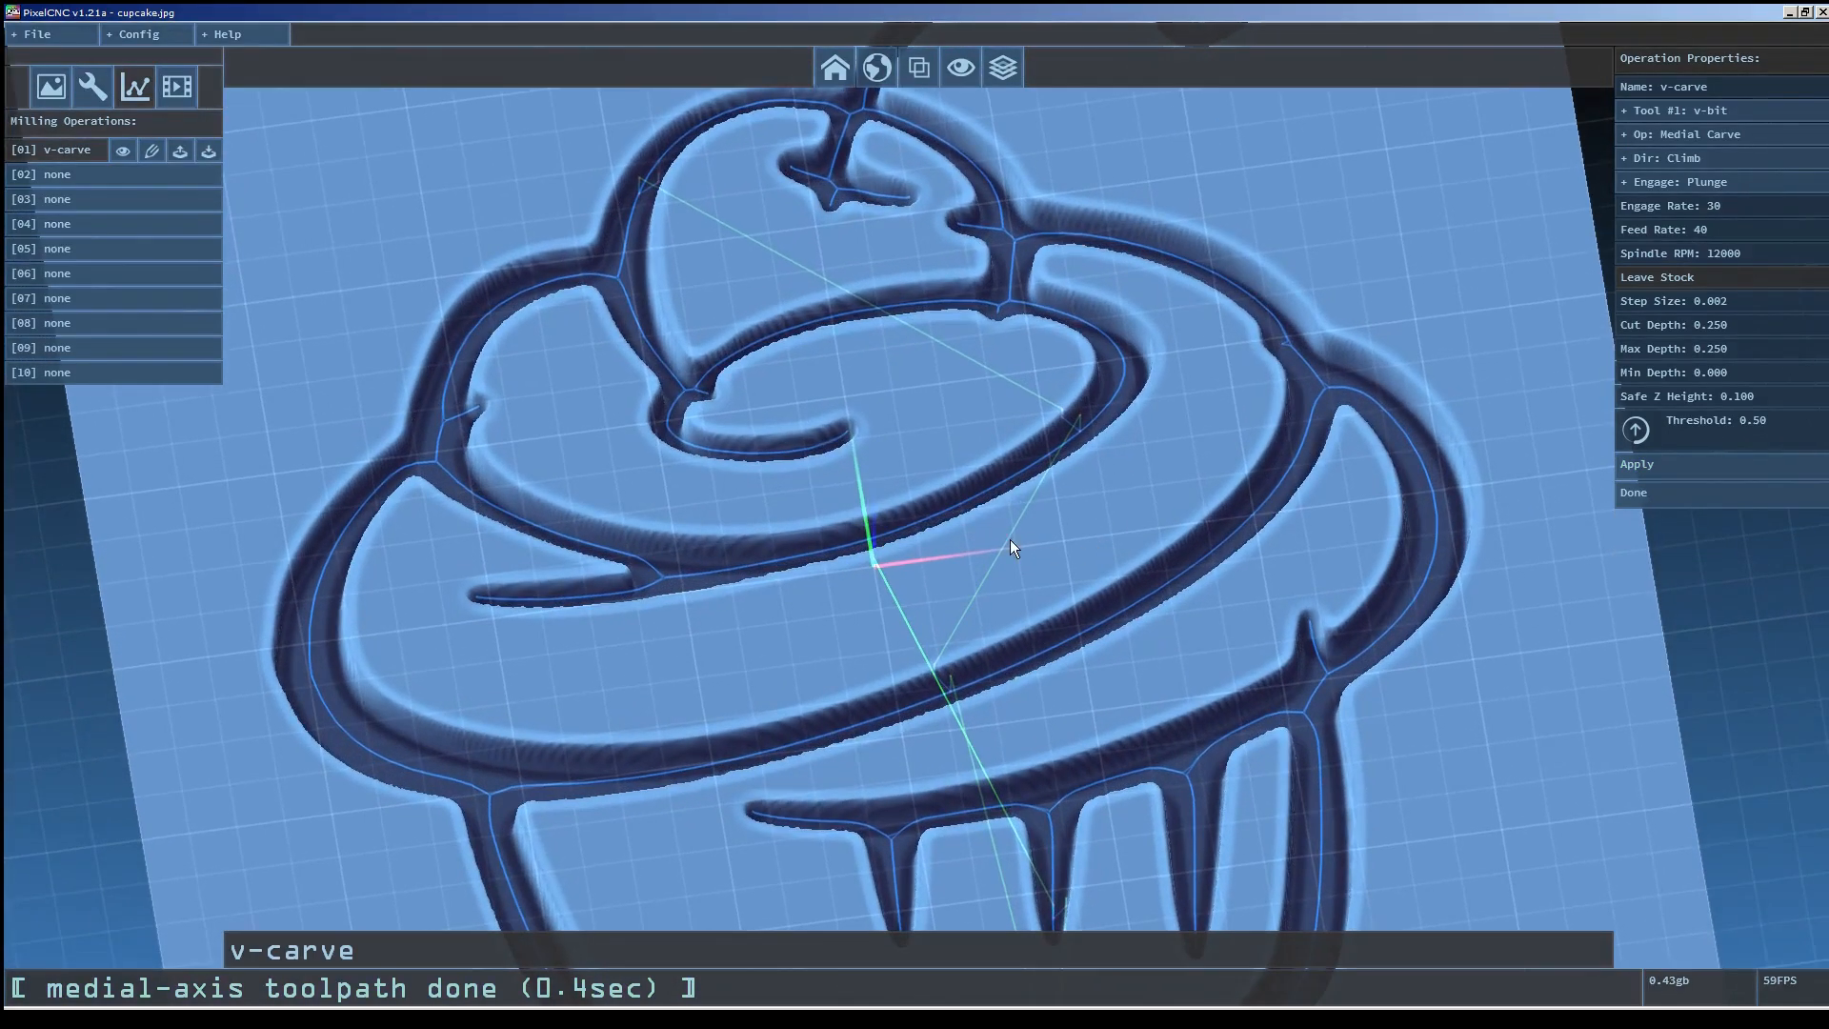
{"action": "scroll", "coordinate": [625, 507], "scroll_direction": "down", "scroll_amount": 1}
{"action": "right_click_drag", "start_coordinate": [625, 507], "coordinate": [866, 506]}
{"action": "scroll", "coordinate": [866, 519], "scroll_direction": "up", "scroll_amount": 3}
{"action": "scroll", "coordinate": [866, 534], "scroll_direction": "down", "scroll_amount": 3}
{"action": "left_click_drag", "start_coordinate": [865, 533], "coordinate": [660, 637]}
{"action": "scroll", "coordinate": [952, 372], "scroll_direction": "up", "scroll_amount": 3}
{"action": "left_click_drag", "start_coordinate": [952, 371], "coordinate": [560, 271]}
Raise the toolpath simplify value in the CNC/CAM settings and reapply the v-carve operation.
{"action": "left_click", "coordinate": [143, 36]}
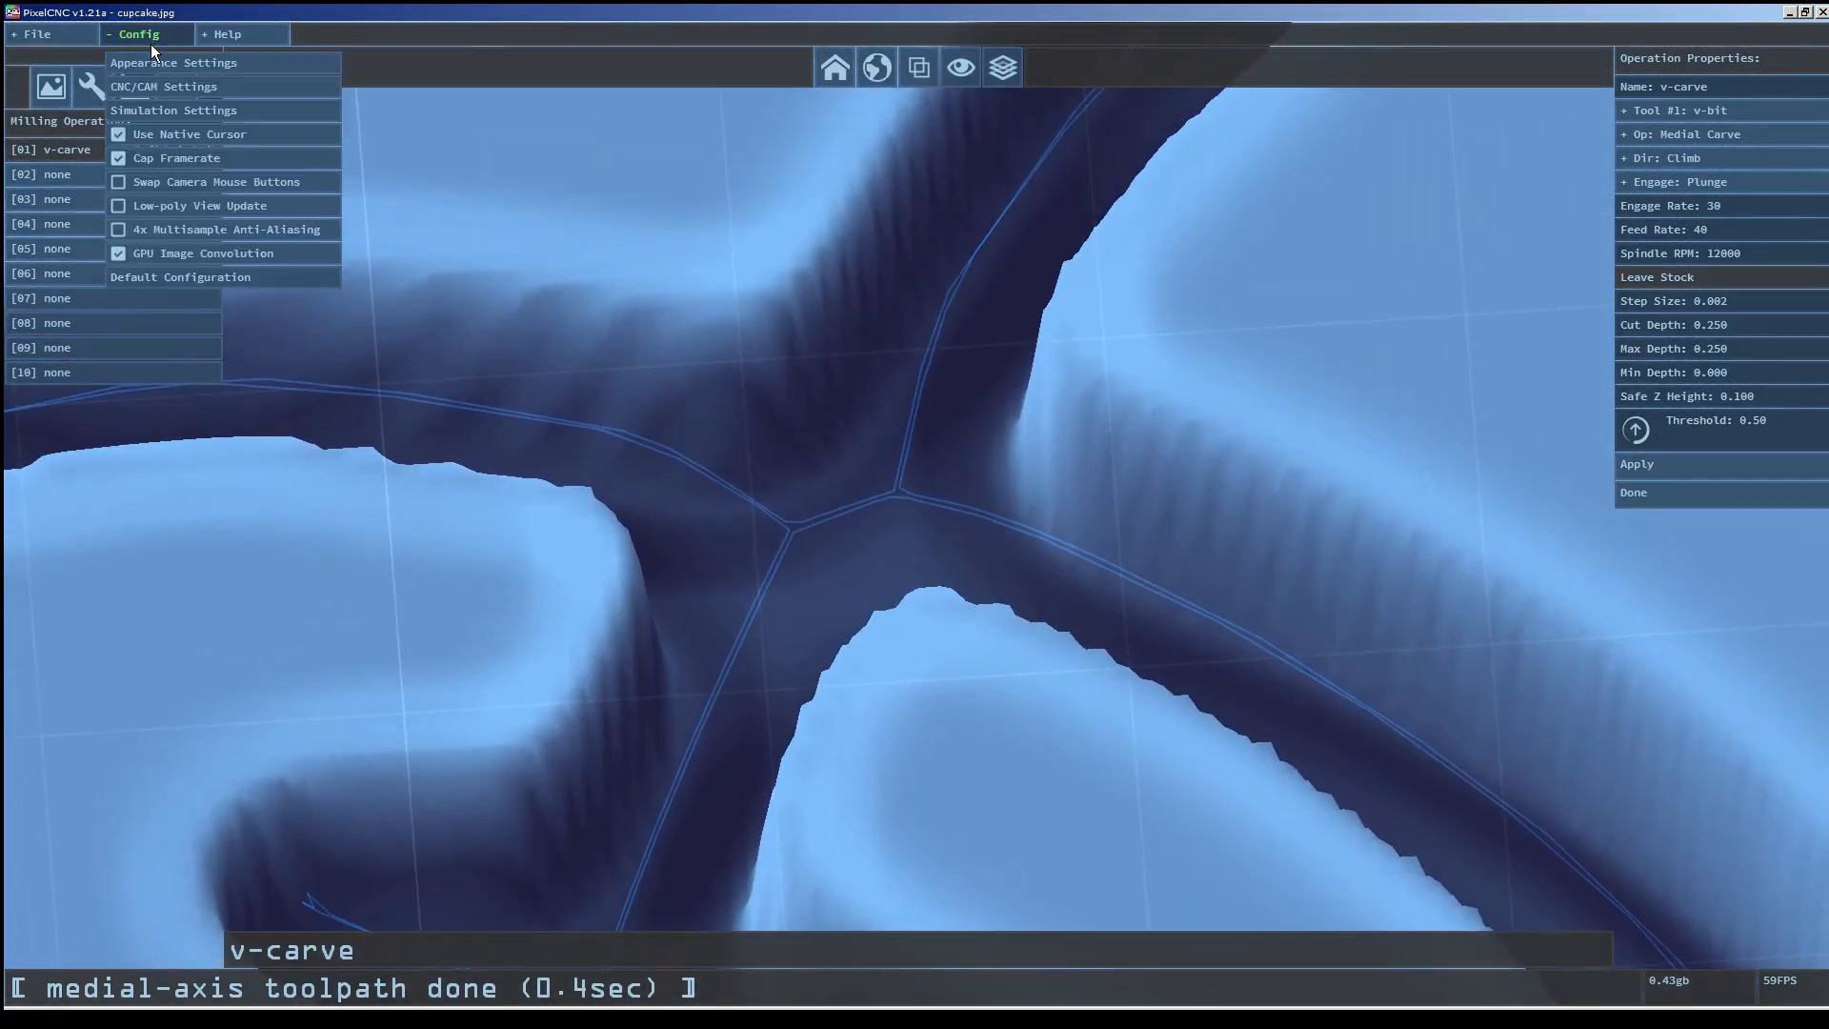
{"action": "left_click", "coordinate": [156, 83]}
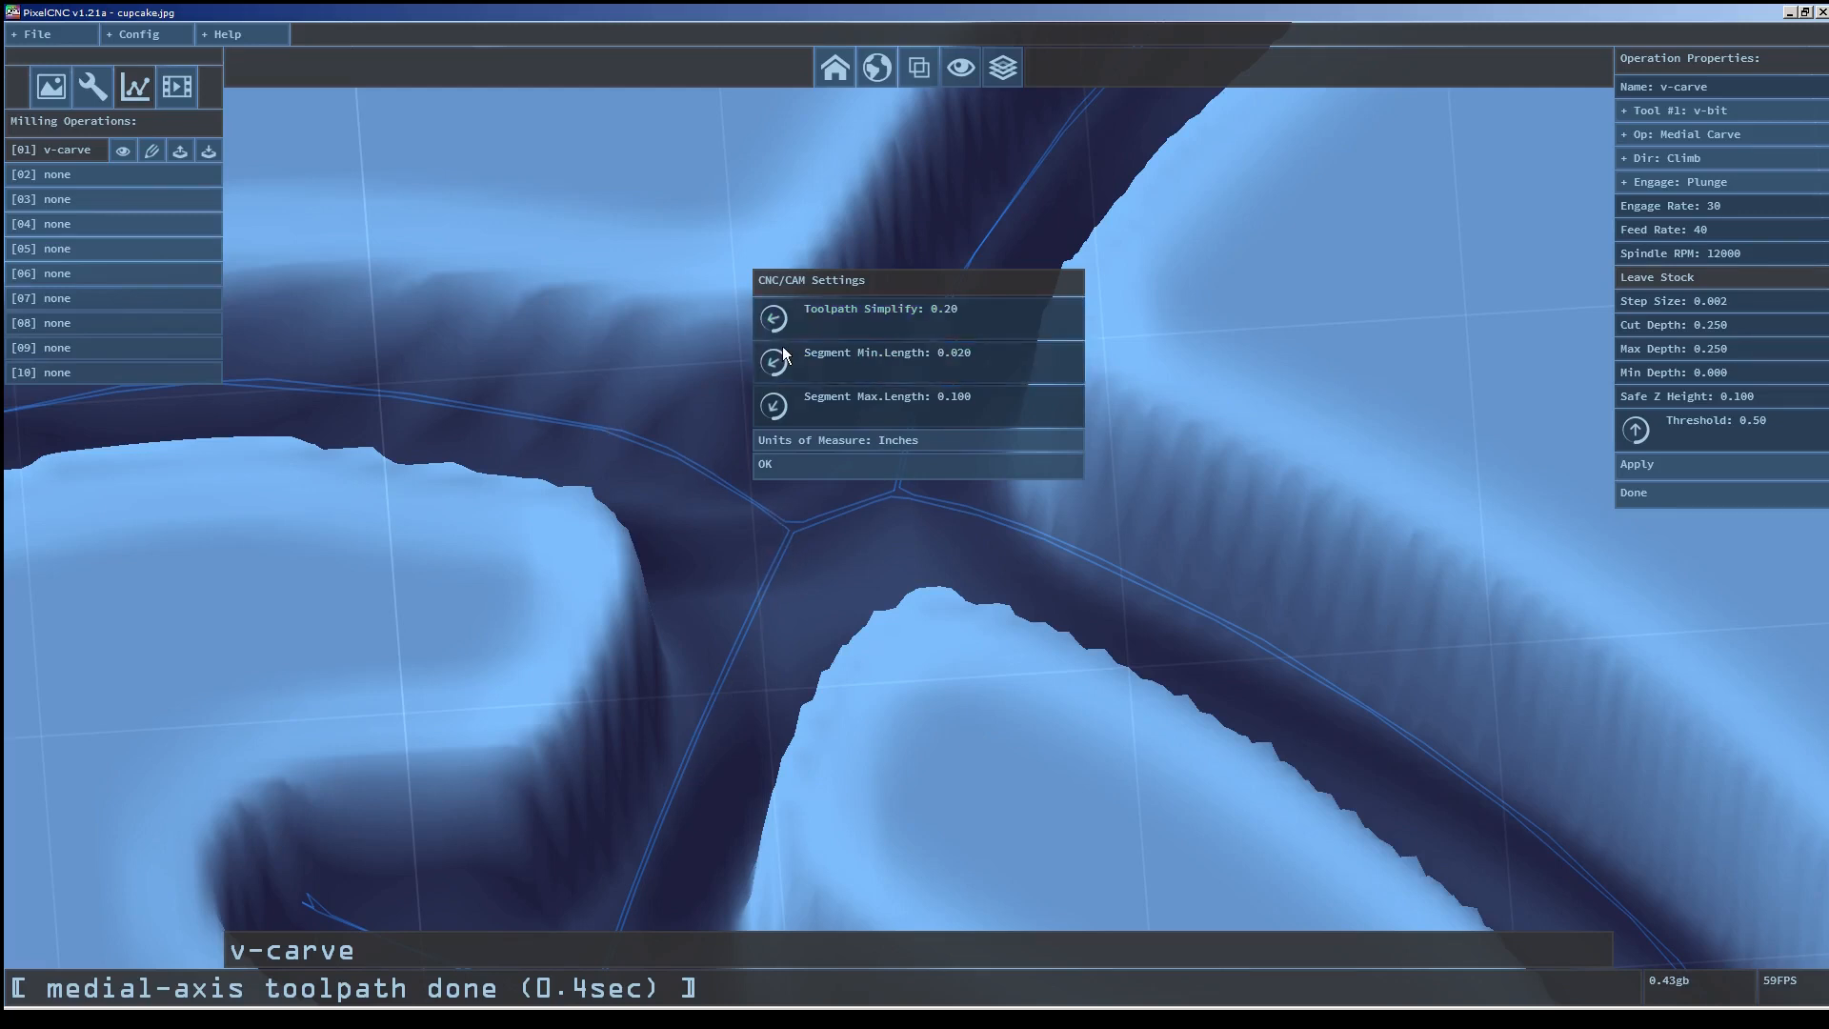
{"action": "left_click_drag", "start_coordinate": [970, 318], "coordinate": [981, 317]}
{"action": "left_click_drag", "start_coordinate": [1010, 63], "coordinate": [1011, 57]}
{"action": "left_click_drag", "start_coordinate": [991, 319], "coordinate": [1005, 86]}
{"action": "left_click", "coordinate": [867, 466]}
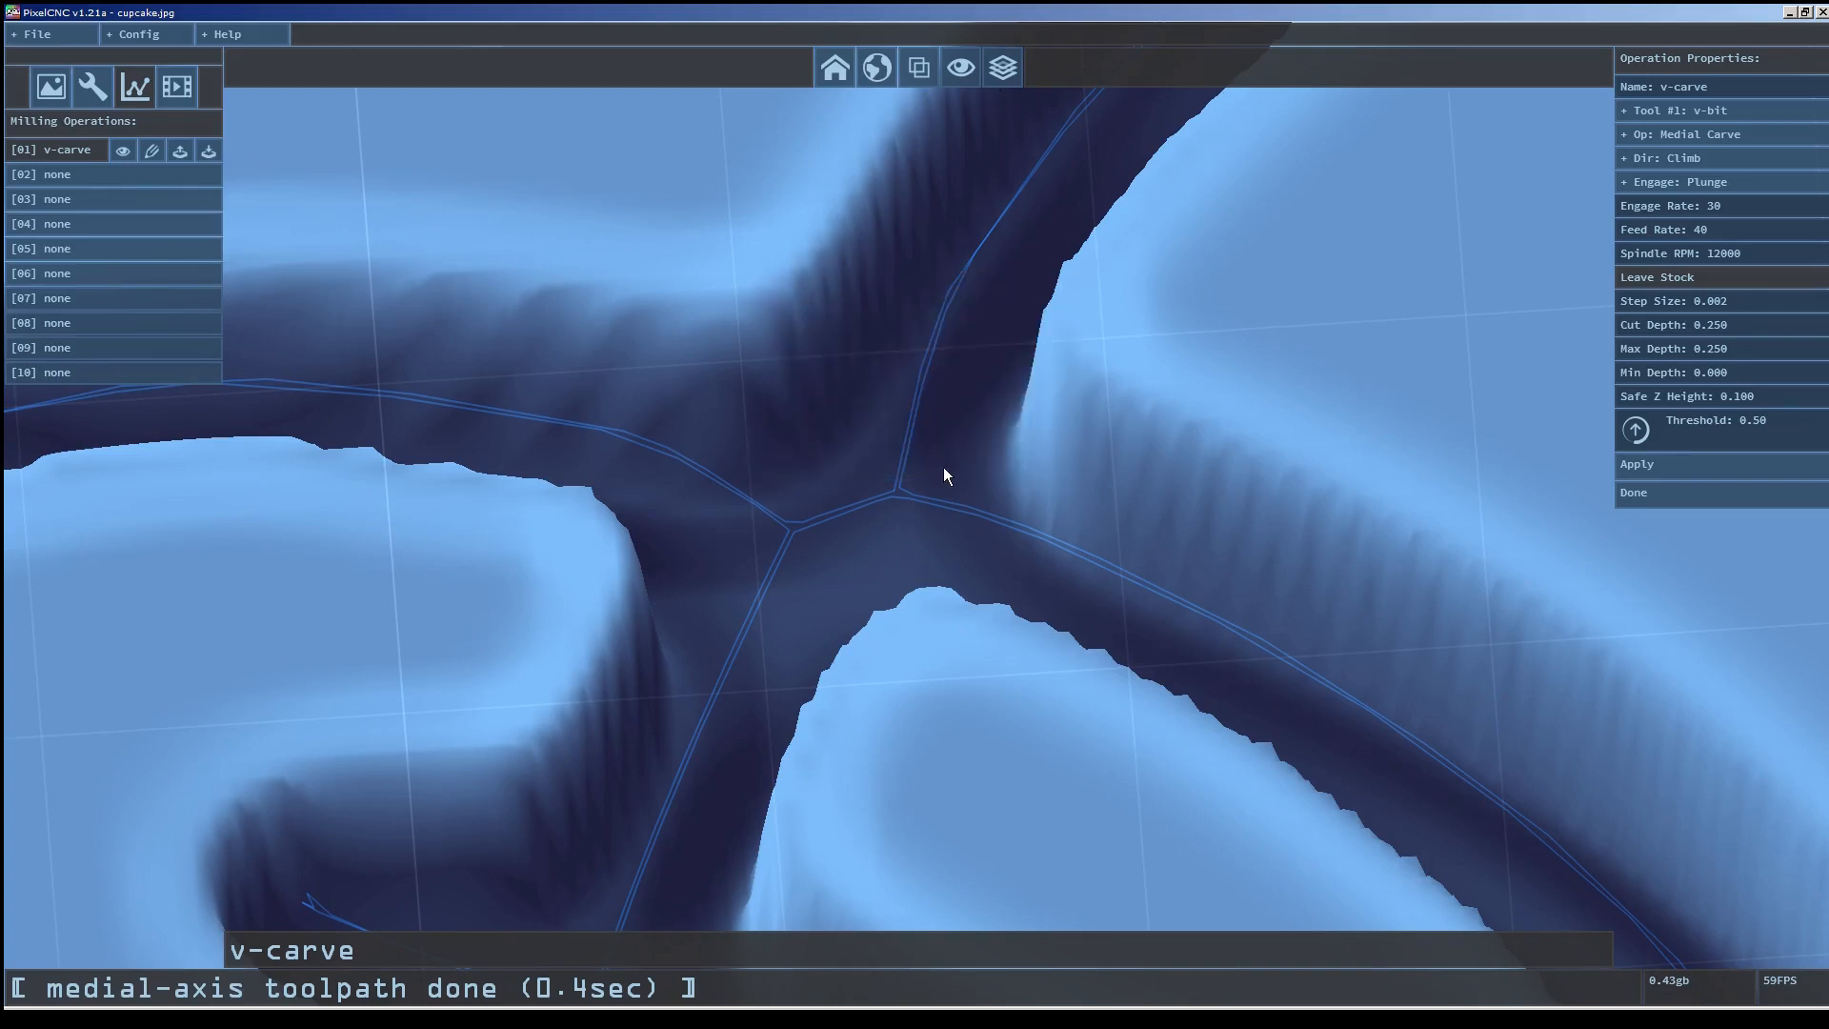
{"action": "left_click", "coordinate": [1734, 464]}
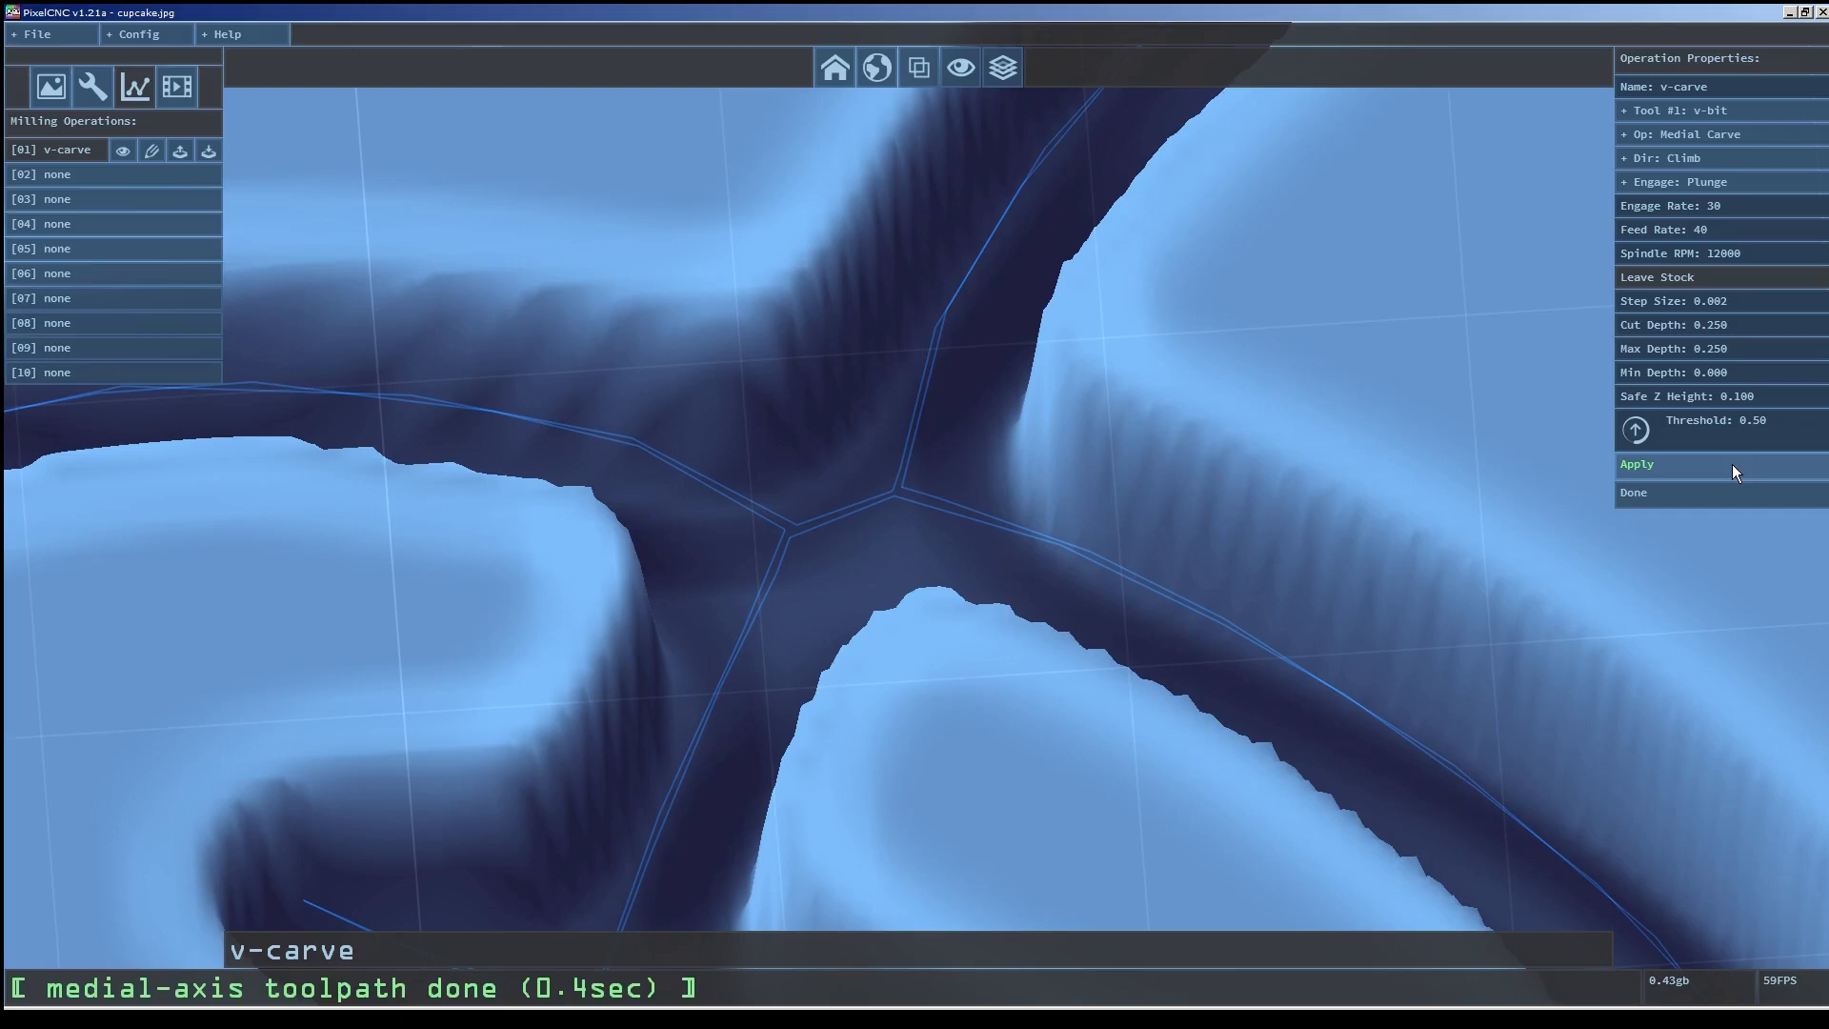
{"action": "scroll", "coordinate": [1032, 630], "scroll_direction": "down", "scroll_amount": 5}
{"action": "scroll", "coordinate": [853, 551], "scroll_direction": "up", "scroll_amount": 3}
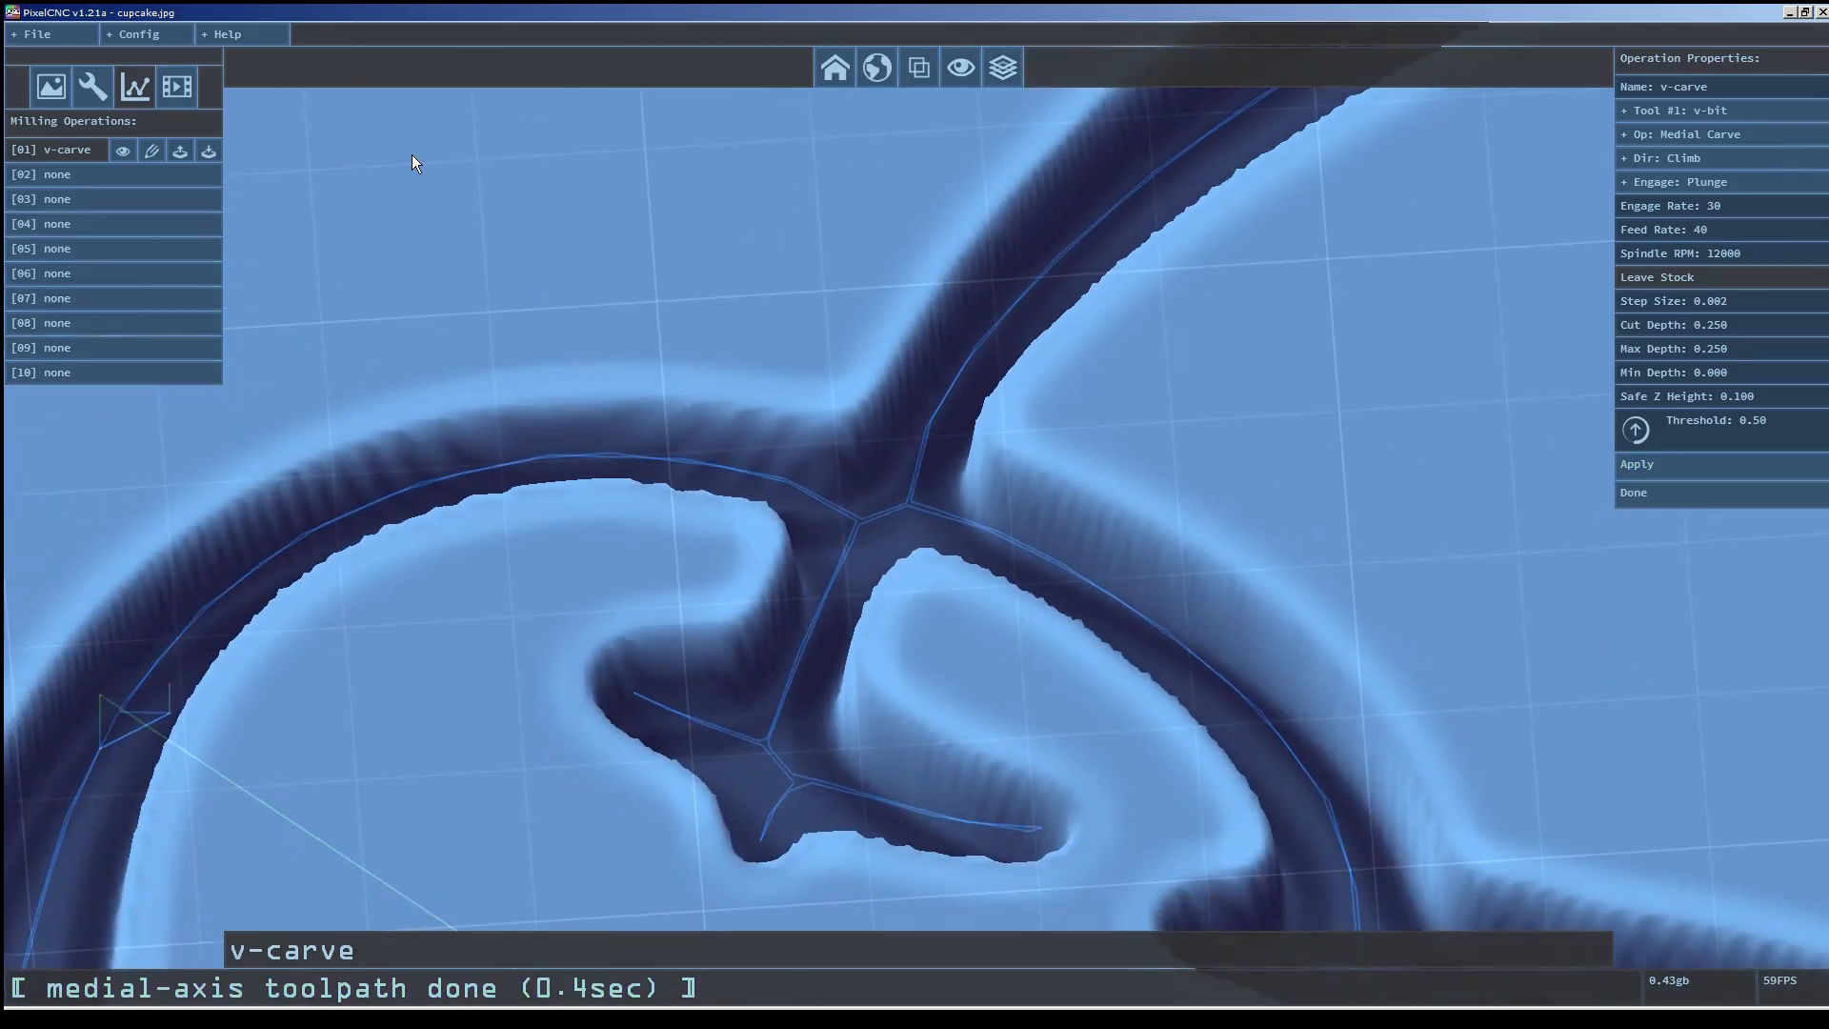
Adjust the toolpath simplify value in the CNC/CAM settings and reapply the v-carve operation.
{"action": "left_click", "coordinate": [169, 36]}
{"action": "left_click", "coordinate": [156, 80]}
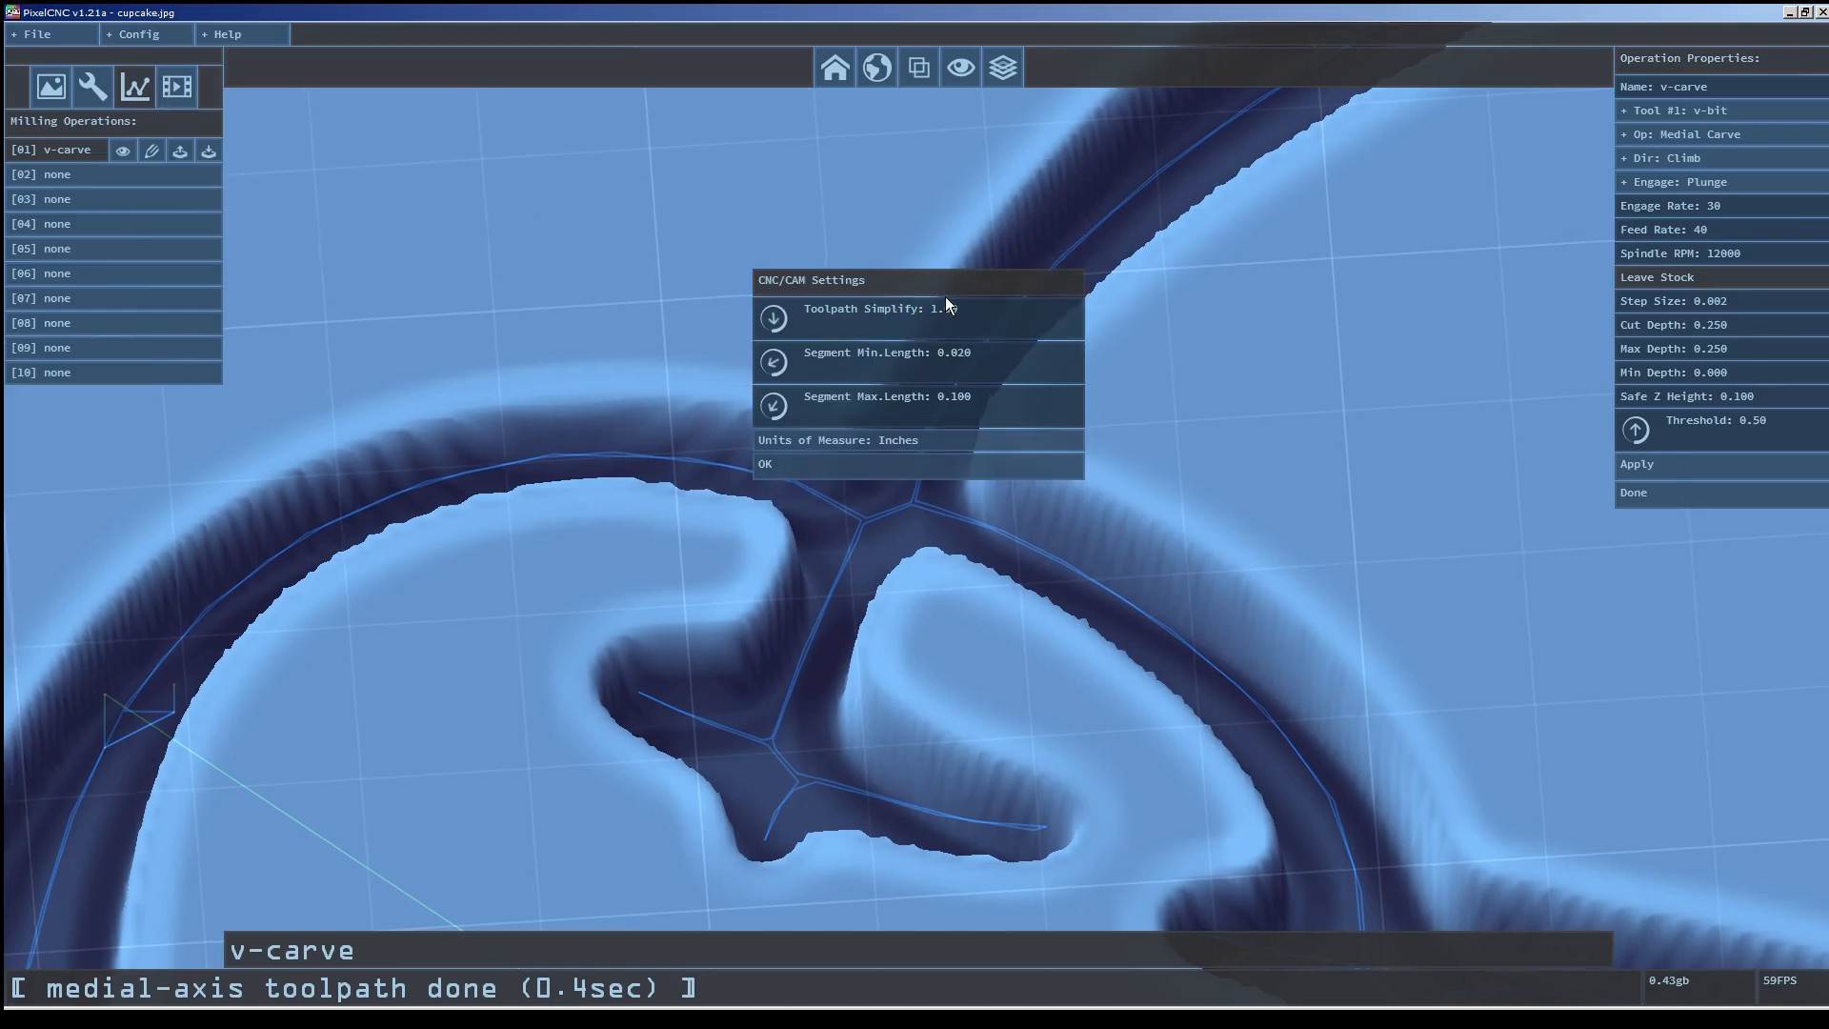
{"action": "left_click", "coordinate": [935, 473]}
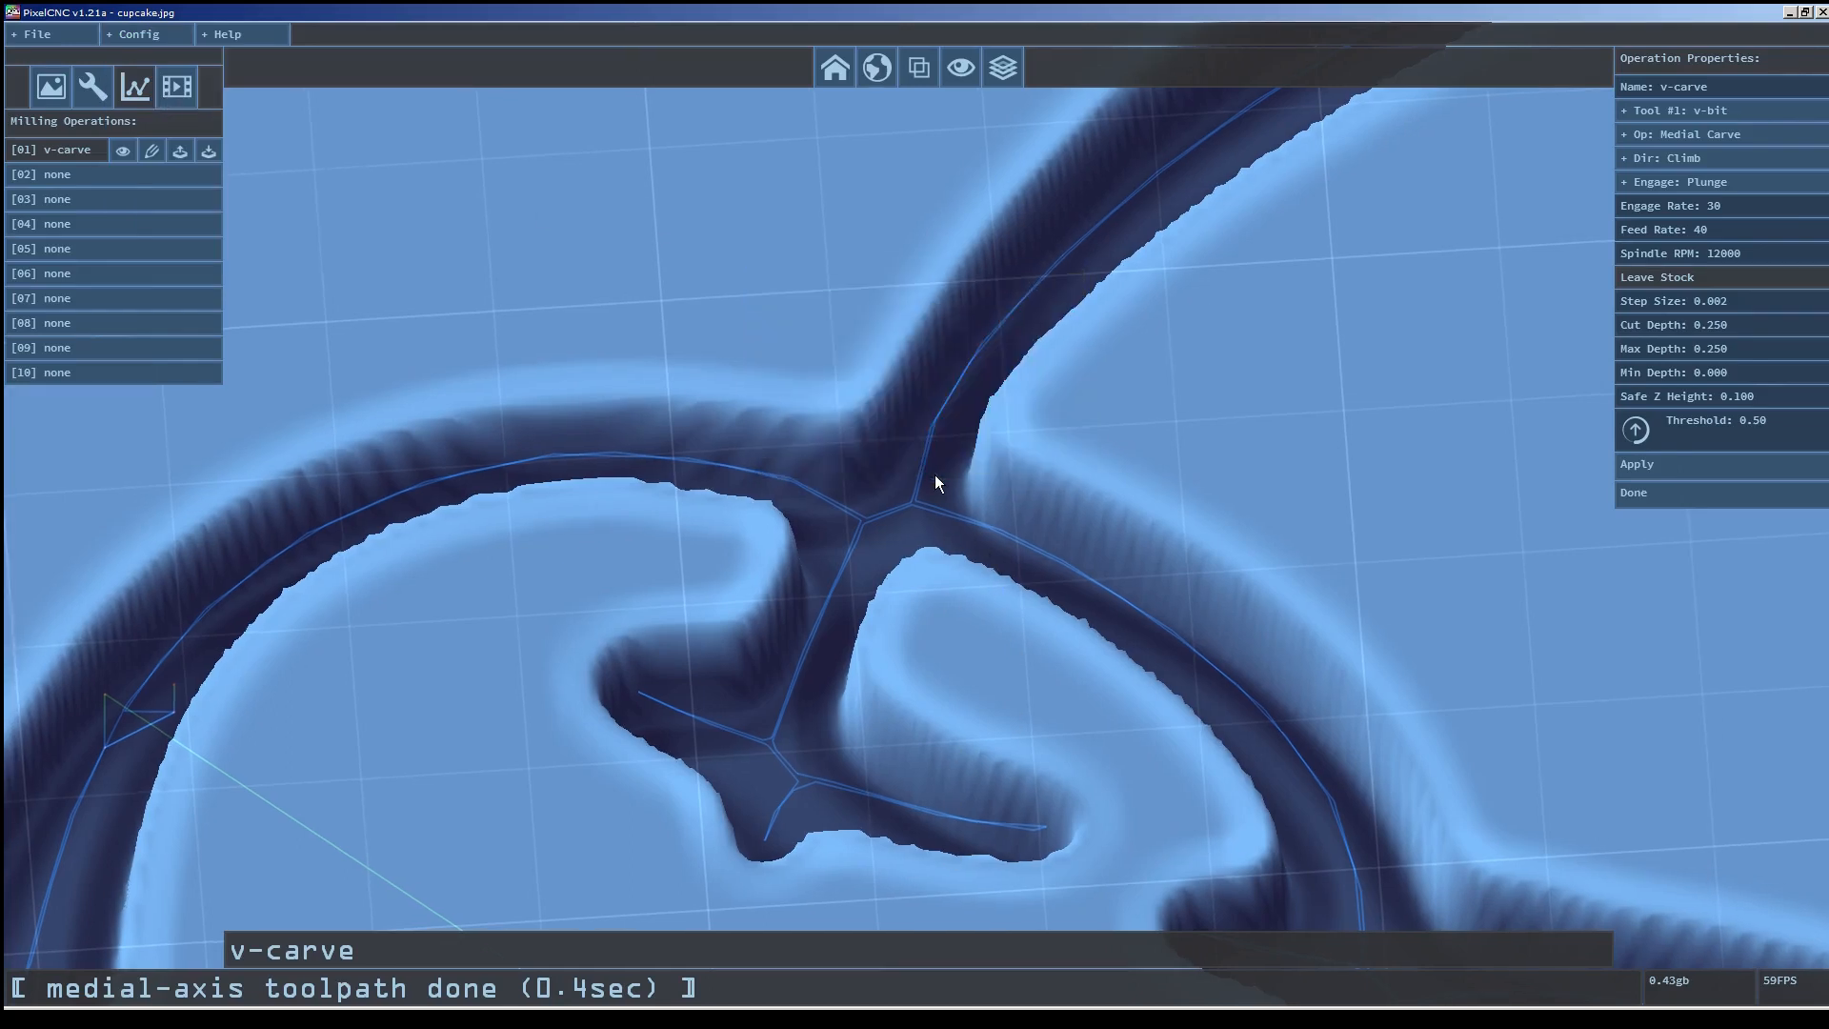
{"action": "left_click", "coordinate": [1660, 460]}
{"action": "scroll", "coordinate": [999, 522], "scroll_direction": "up", "scroll_amount": 5}
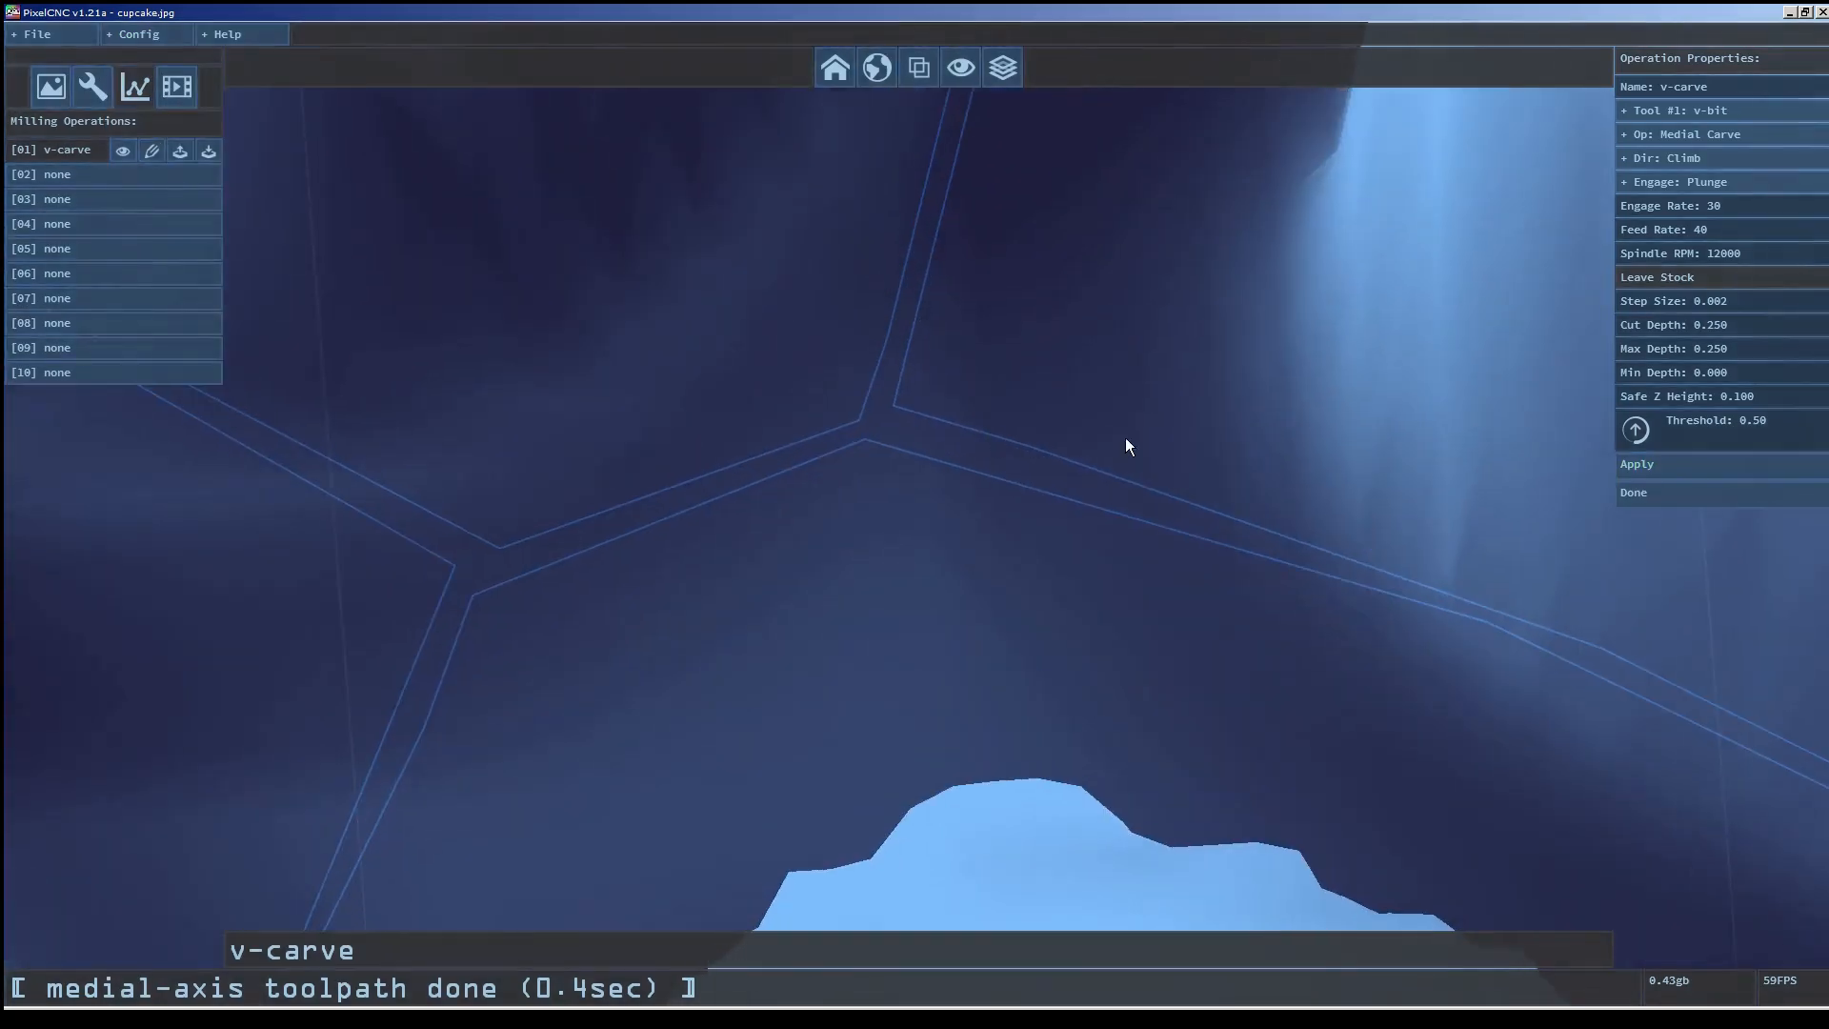
{"action": "left_click", "coordinate": [1721, 467]}
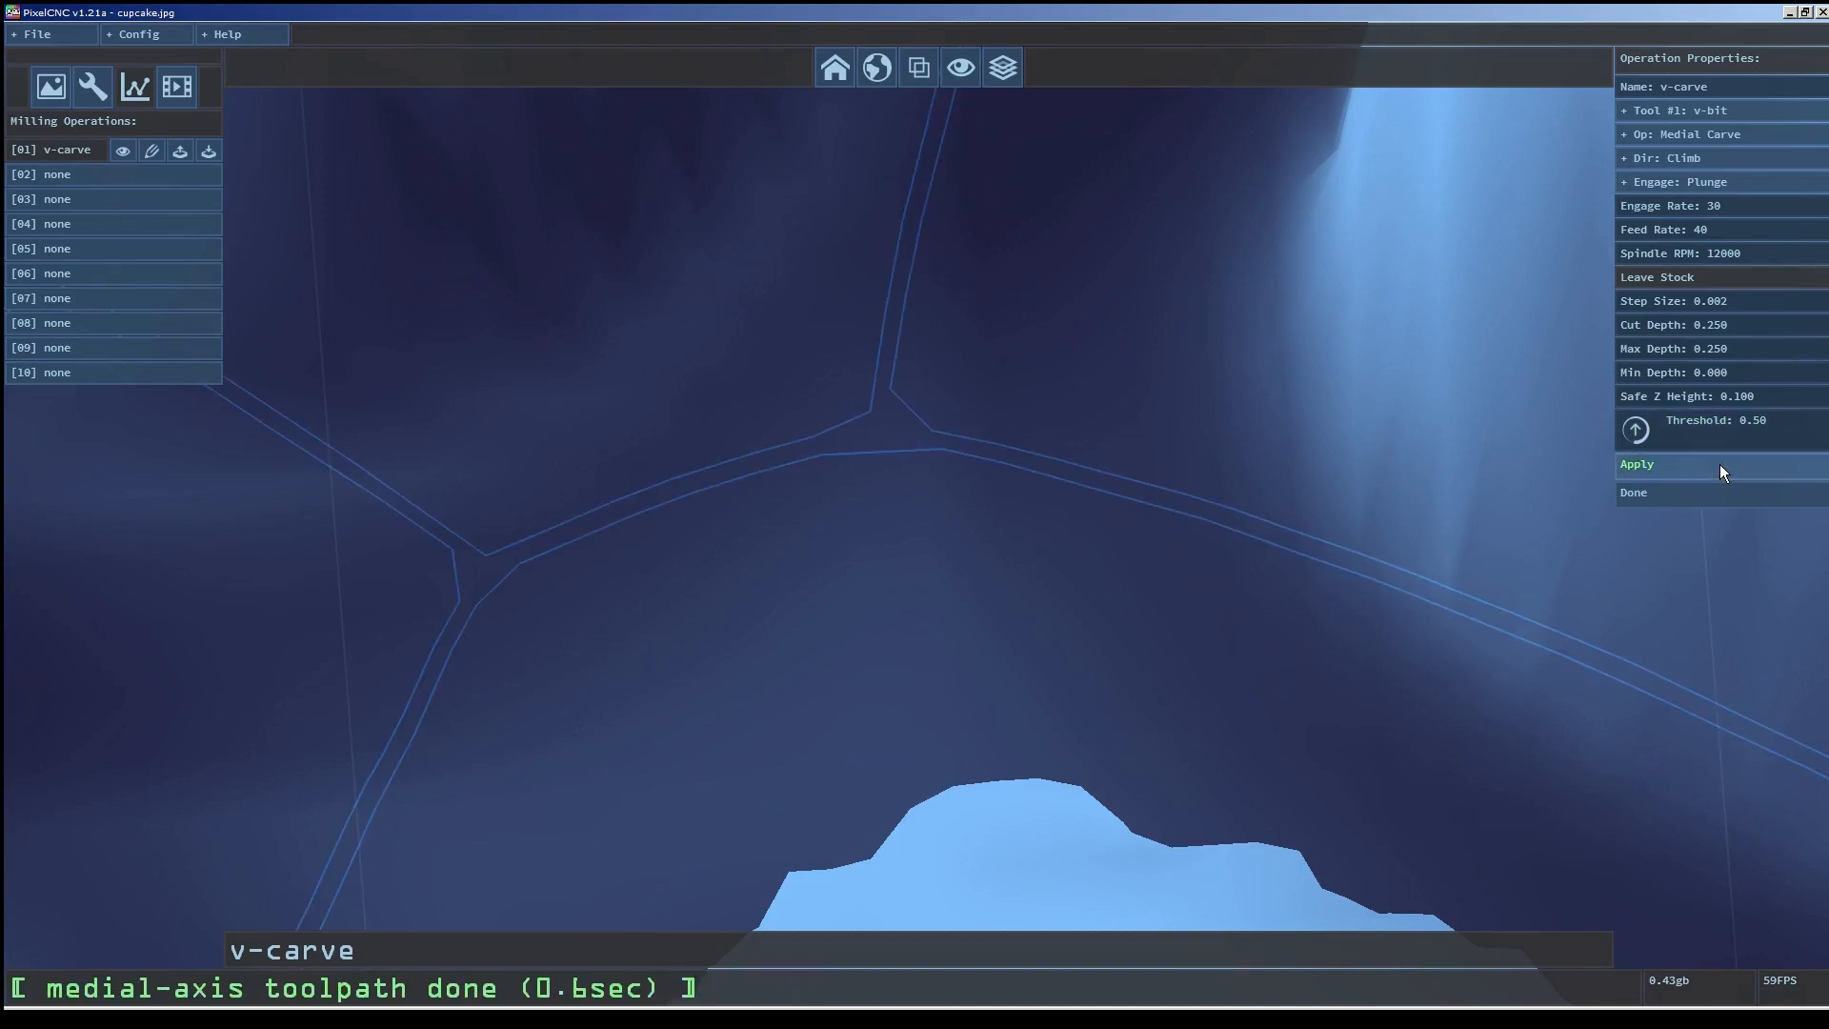
{"action": "scroll", "coordinate": [800, 648], "scroll_direction": "down", "scroll_amount": 8}
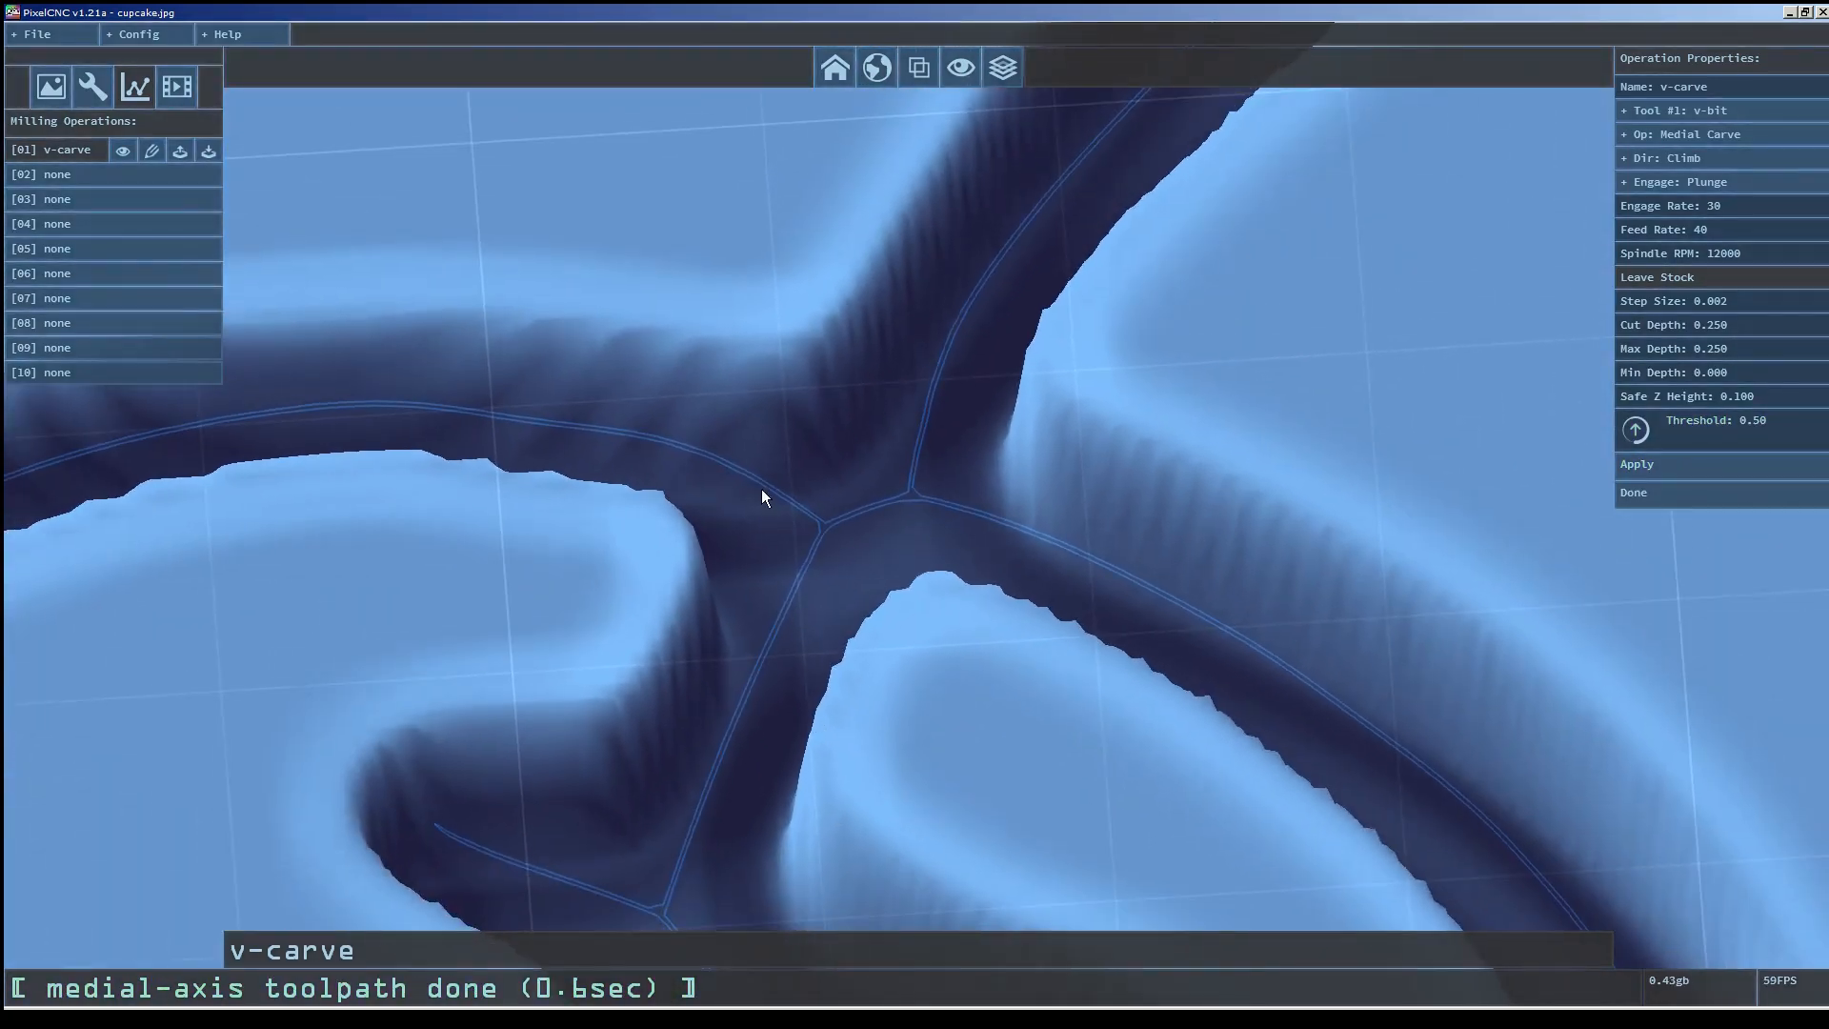
Set toolpath simplify to 0.20 and segment minimum length to 0.087, then reapply the v-carve operation.
{"action": "left_click", "coordinate": [169, 33]}
{"action": "left_click", "coordinate": [158, 90]}
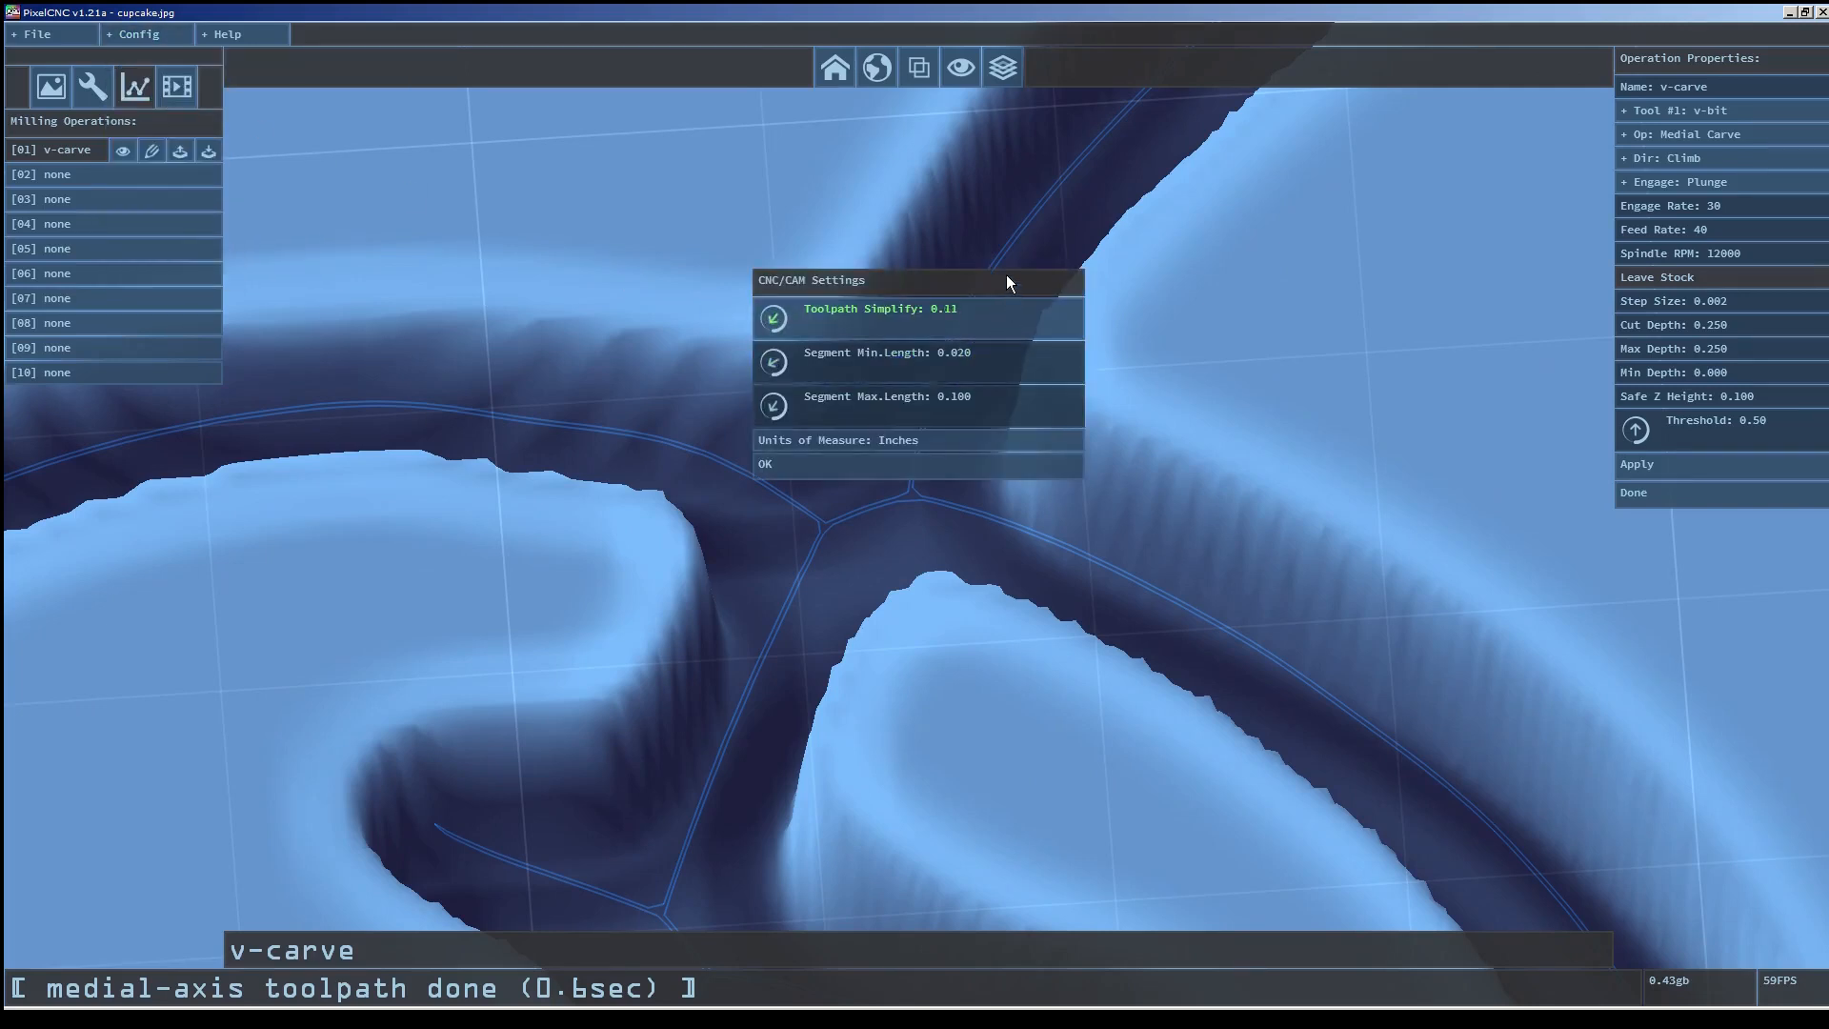
{"action": "left_click_drag", "start_coordinate": [1008, 247], "coordinate": [1008, 239]}
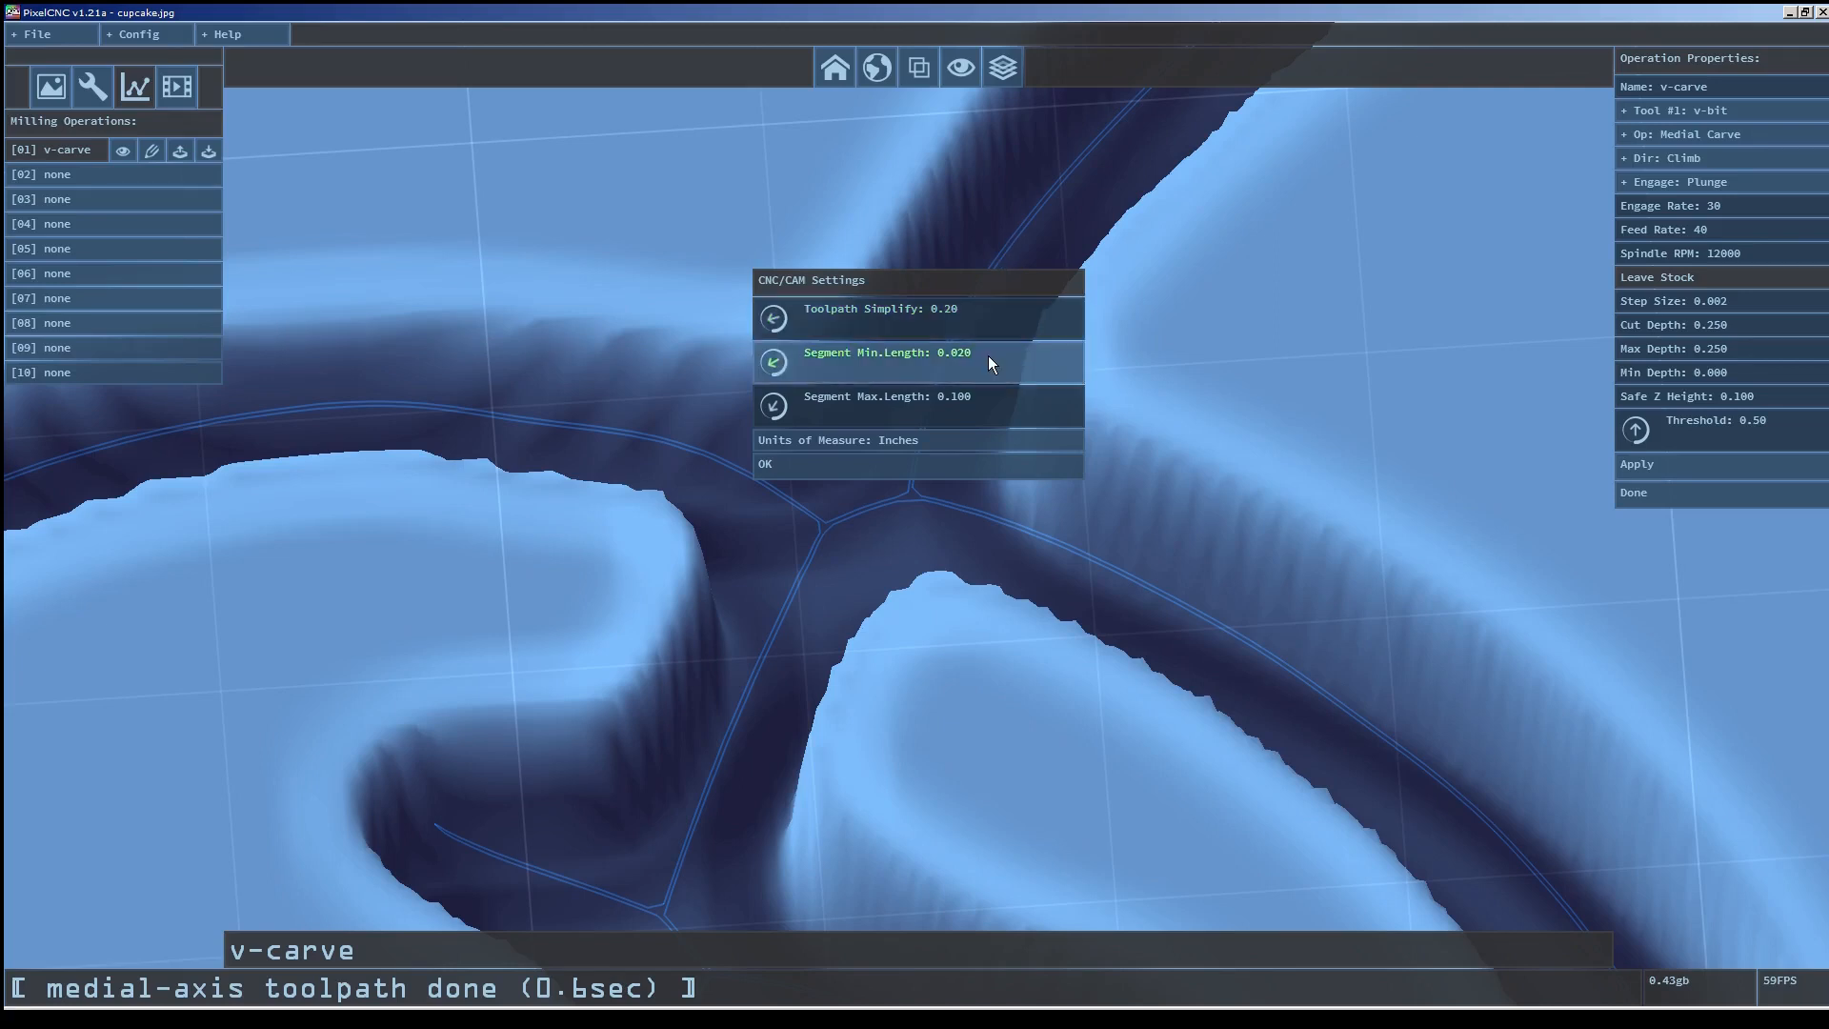
{"action": "left_click_drag", "start_coordinate": [985, 358], "coordinate": [968, 38]}
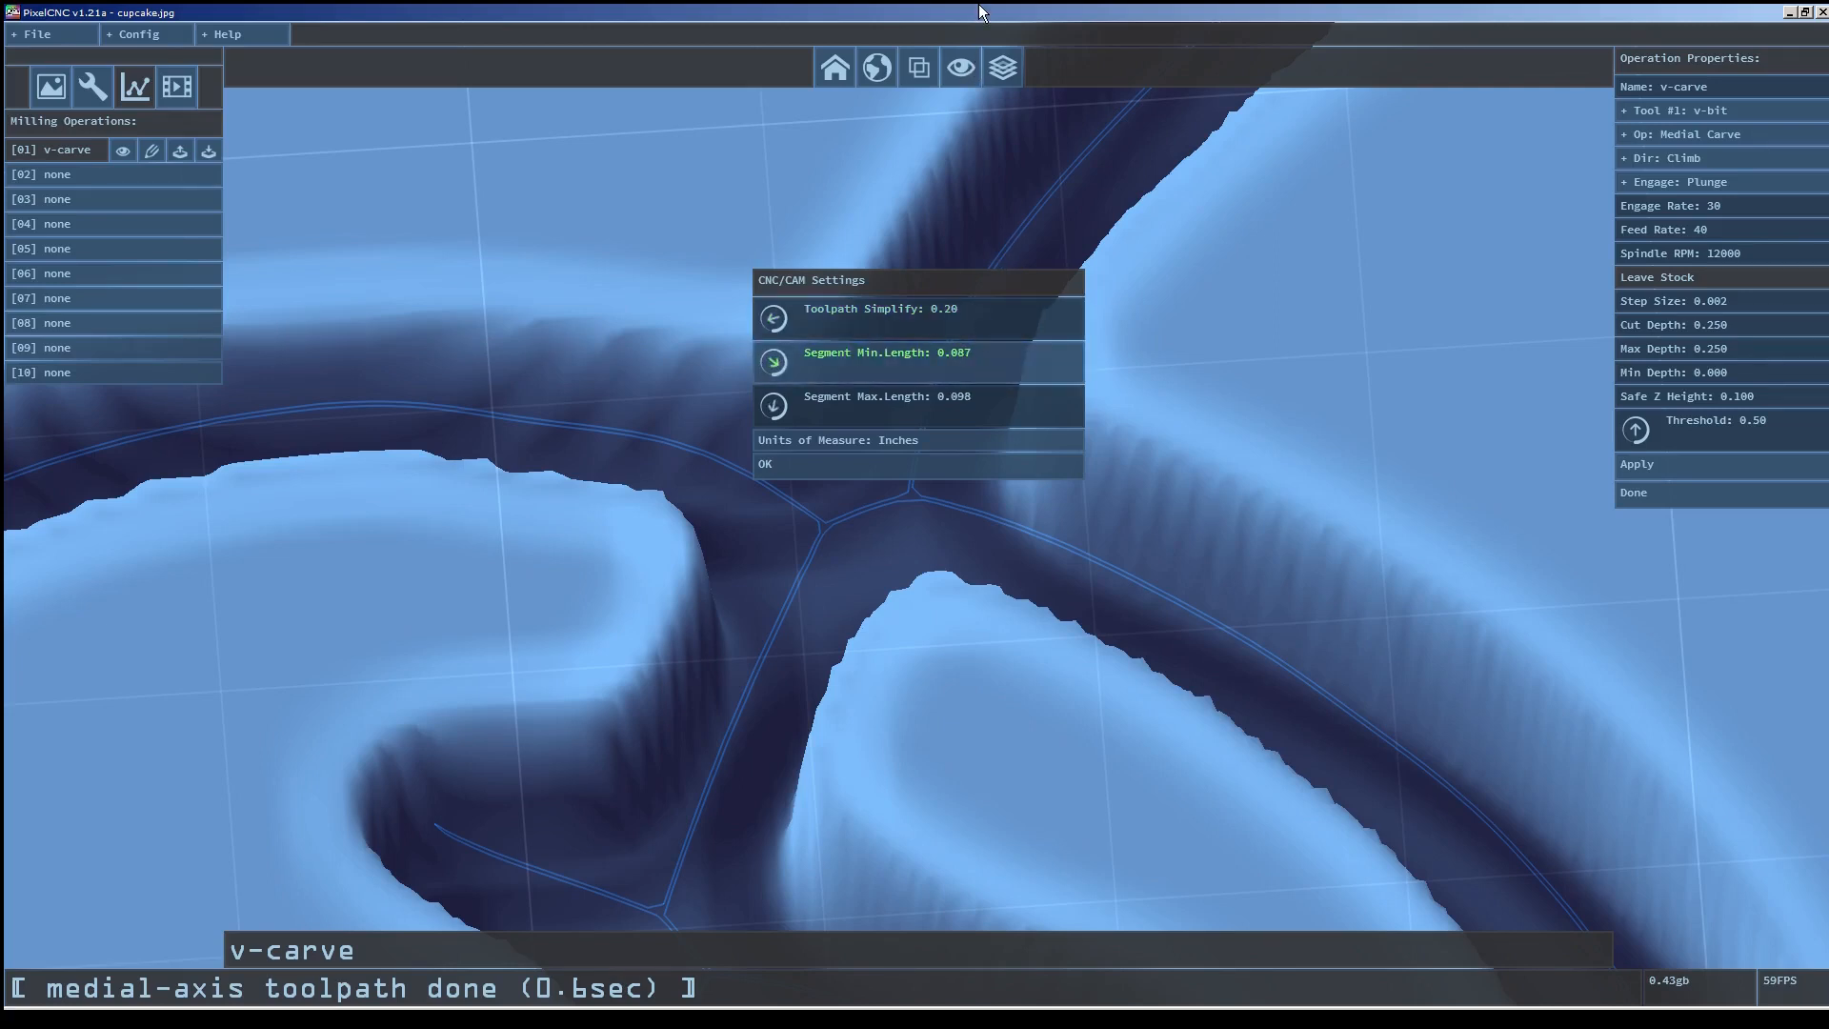
{"action": "left_click", "coordinate": [905, 463]}
{"action": "left_click", "coordinate": [1677, 465]}
{"action": "left_click_drag", "start_coordinate": [1235, 619], "coordinate": [976, 661]}
{"action": "scroll", "coordinate": [737, 448], "scroll_direction": "down", "scroll_amount": 5}
{"action": "scroll", "coordinate": [615, 385], "scroll_direction": "up", "scroll_amount": 1}
{"action": "right_click_drag", "start_coordinate": [615, 385], "coordinate": [855, 341]}
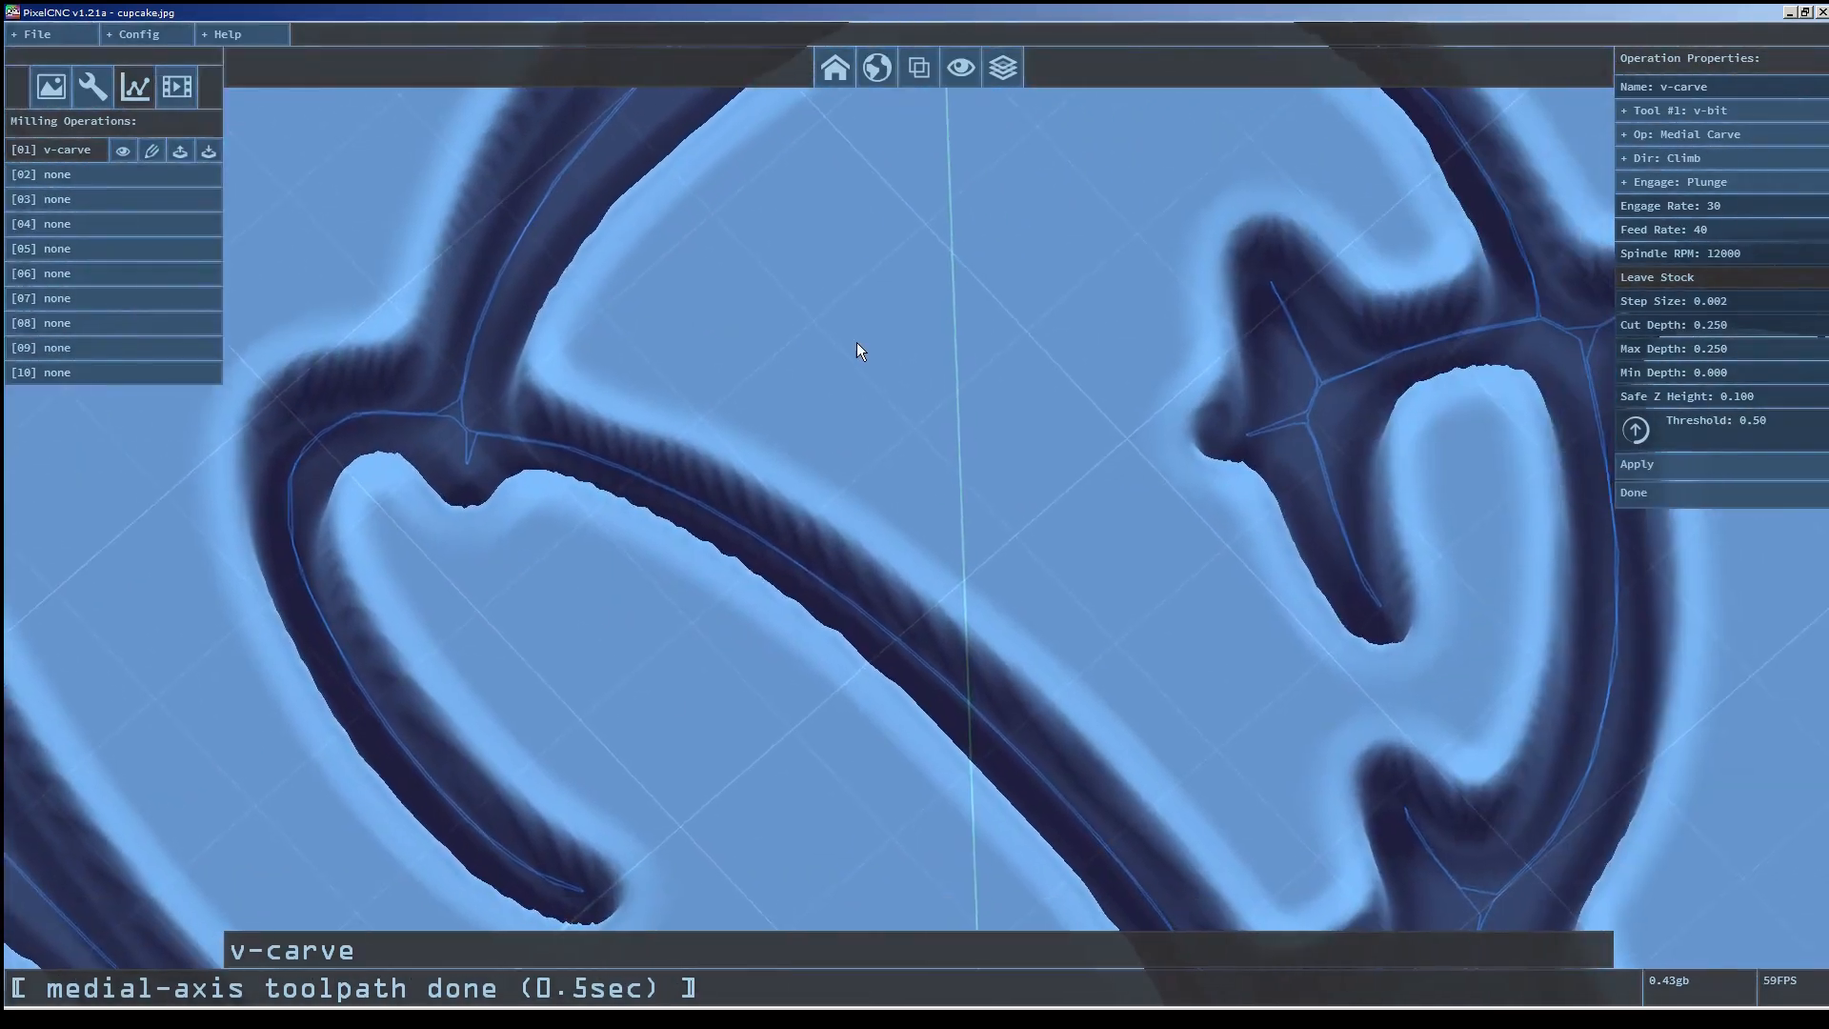
Lower the segment minimum length to 0.005 in the CNC/CAM settings and reapply the v-carve operation.
{"action": "left_click", "coordinate": [142, 34]}
{"action": "left_click", "coordinate": [140, 87]}
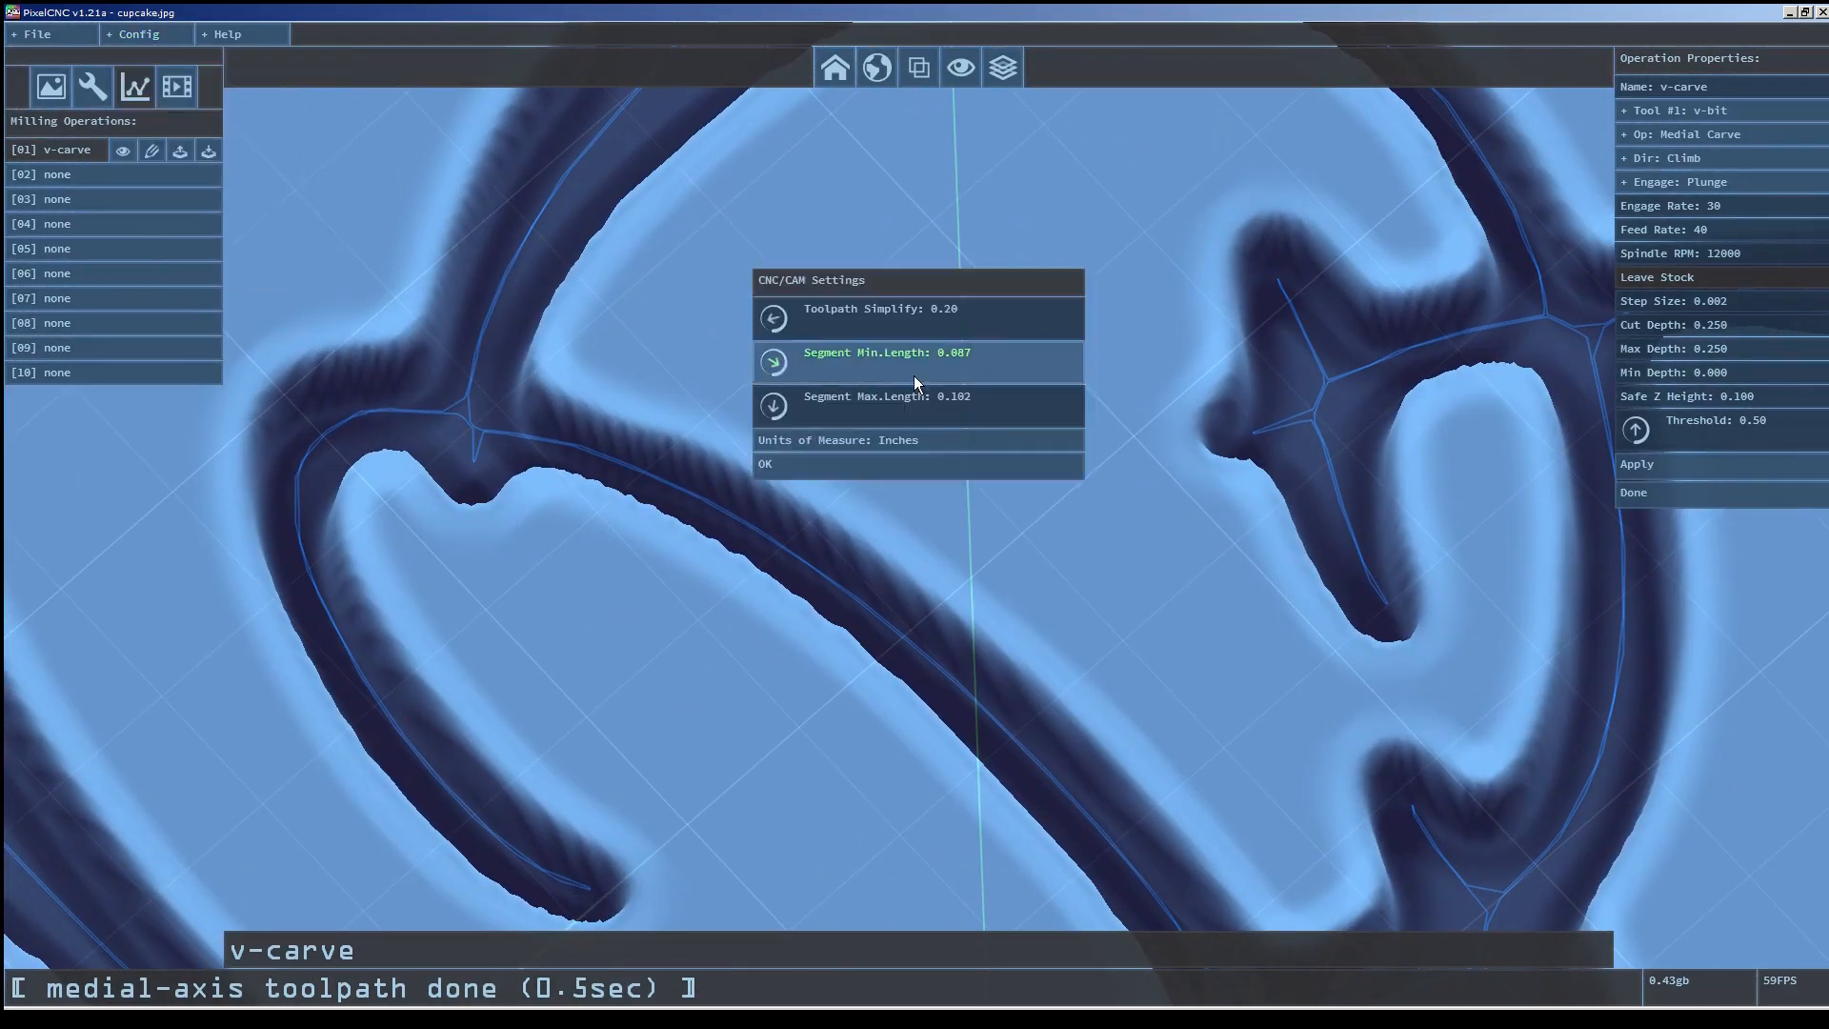
{"action": "left_click_drag", "start_coordinate": [977, 495], "coordinate": [988, 842]}
{"action": "left_click", "coordinate": [913, 464]}
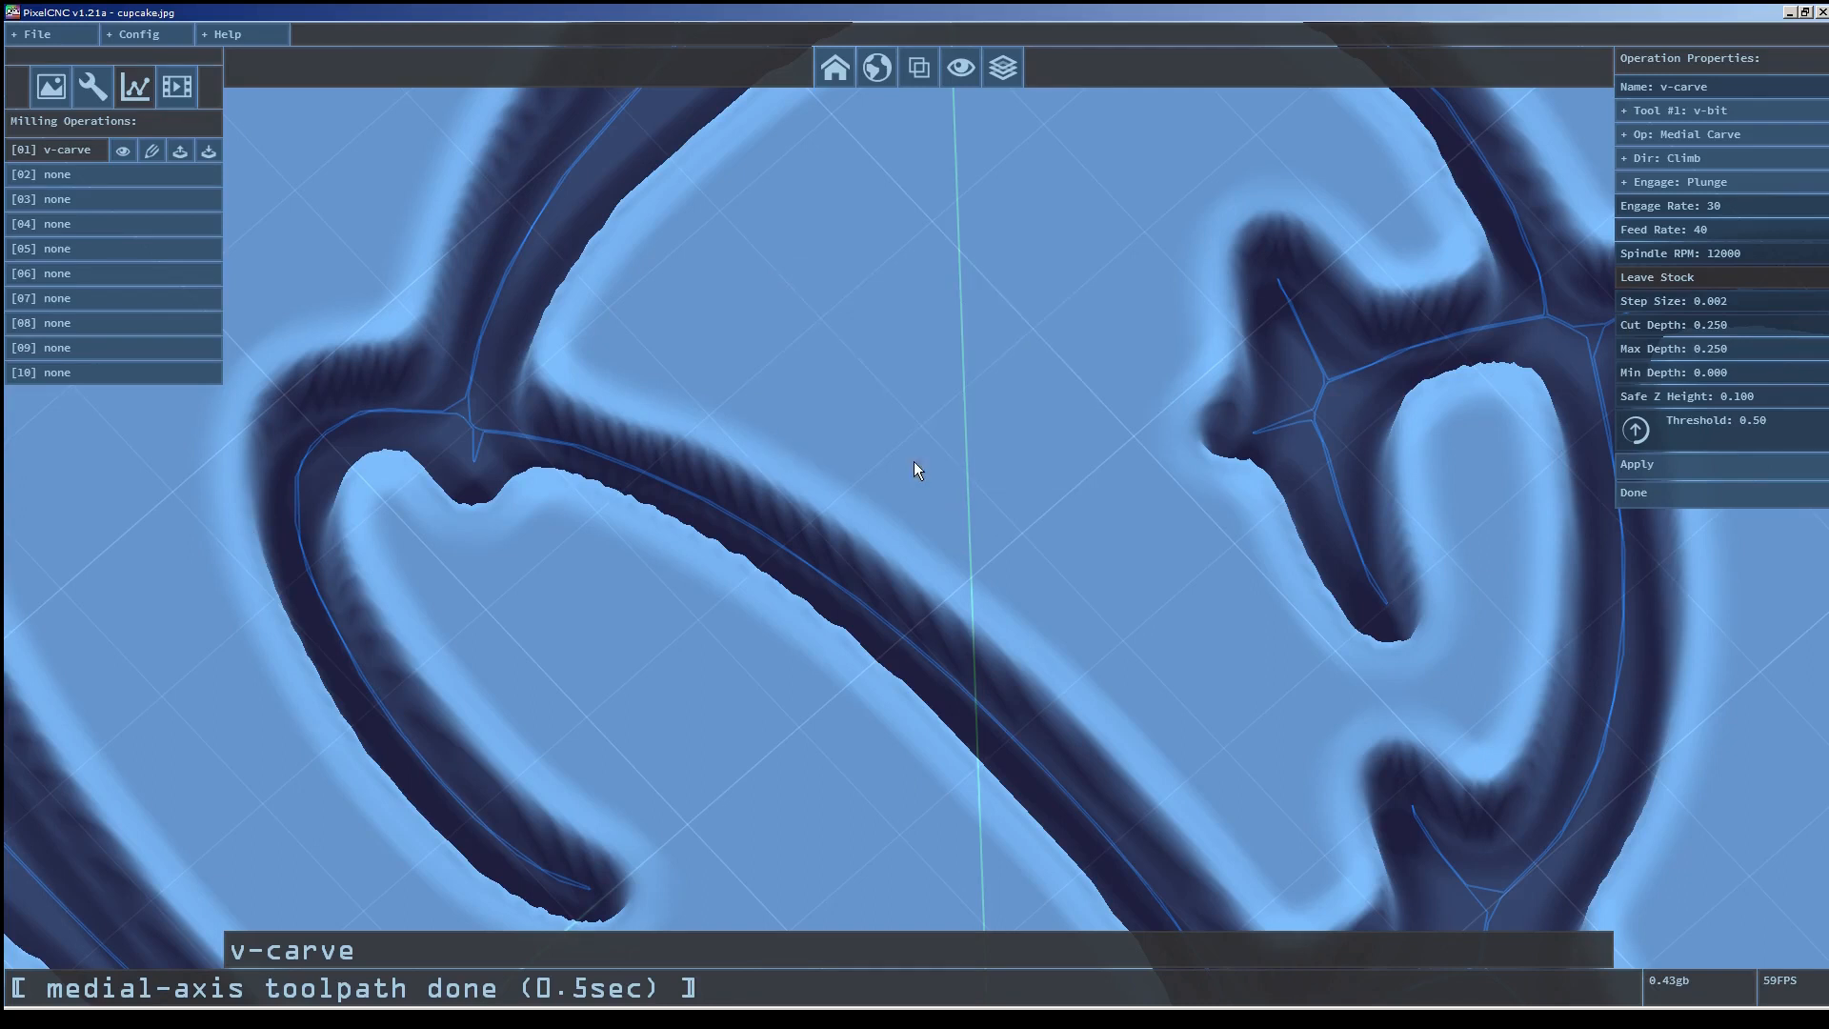
{"action": "left_click", "coordinate": [1709, 464]}
{"action": "left_click", "coordinate": [1710, 464]}
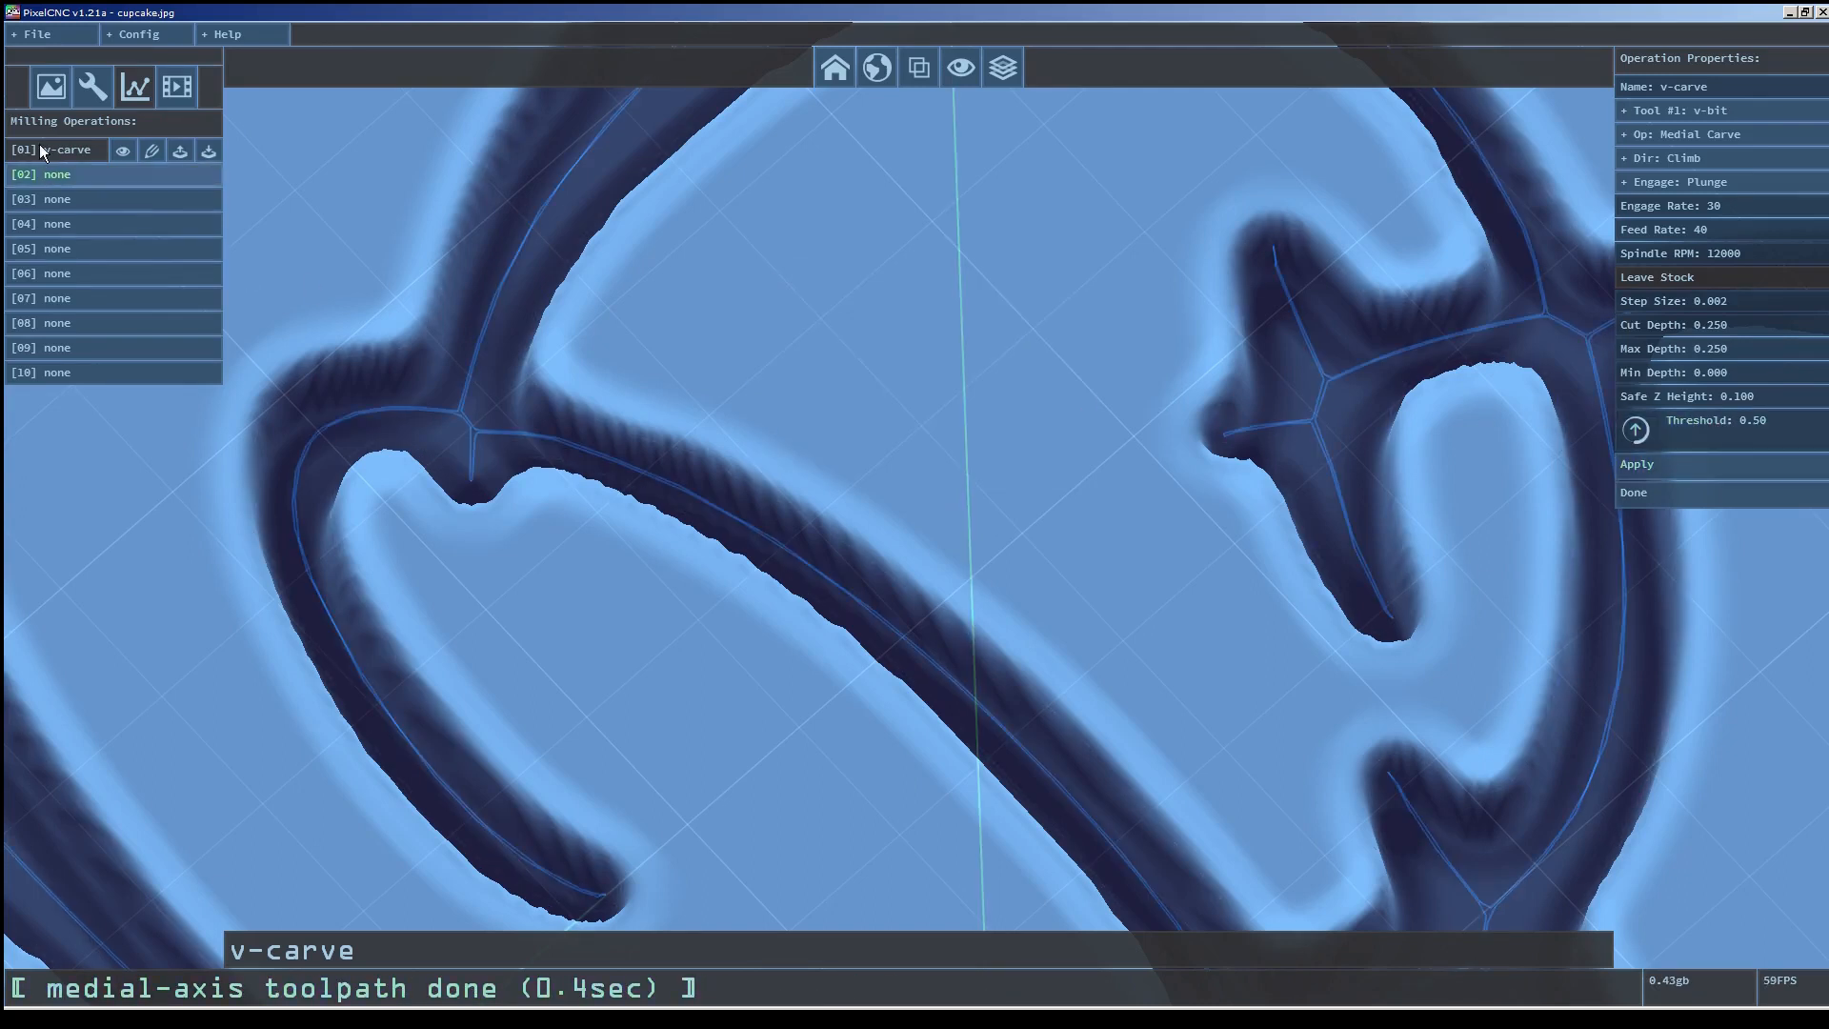
Increase the segment minimum length to 0.093 and reapply the v-carve operation.
{"action": "left_click", "coordinate": [132, 35]}
{"action": "left_click", "coordinate": [194, 85]}
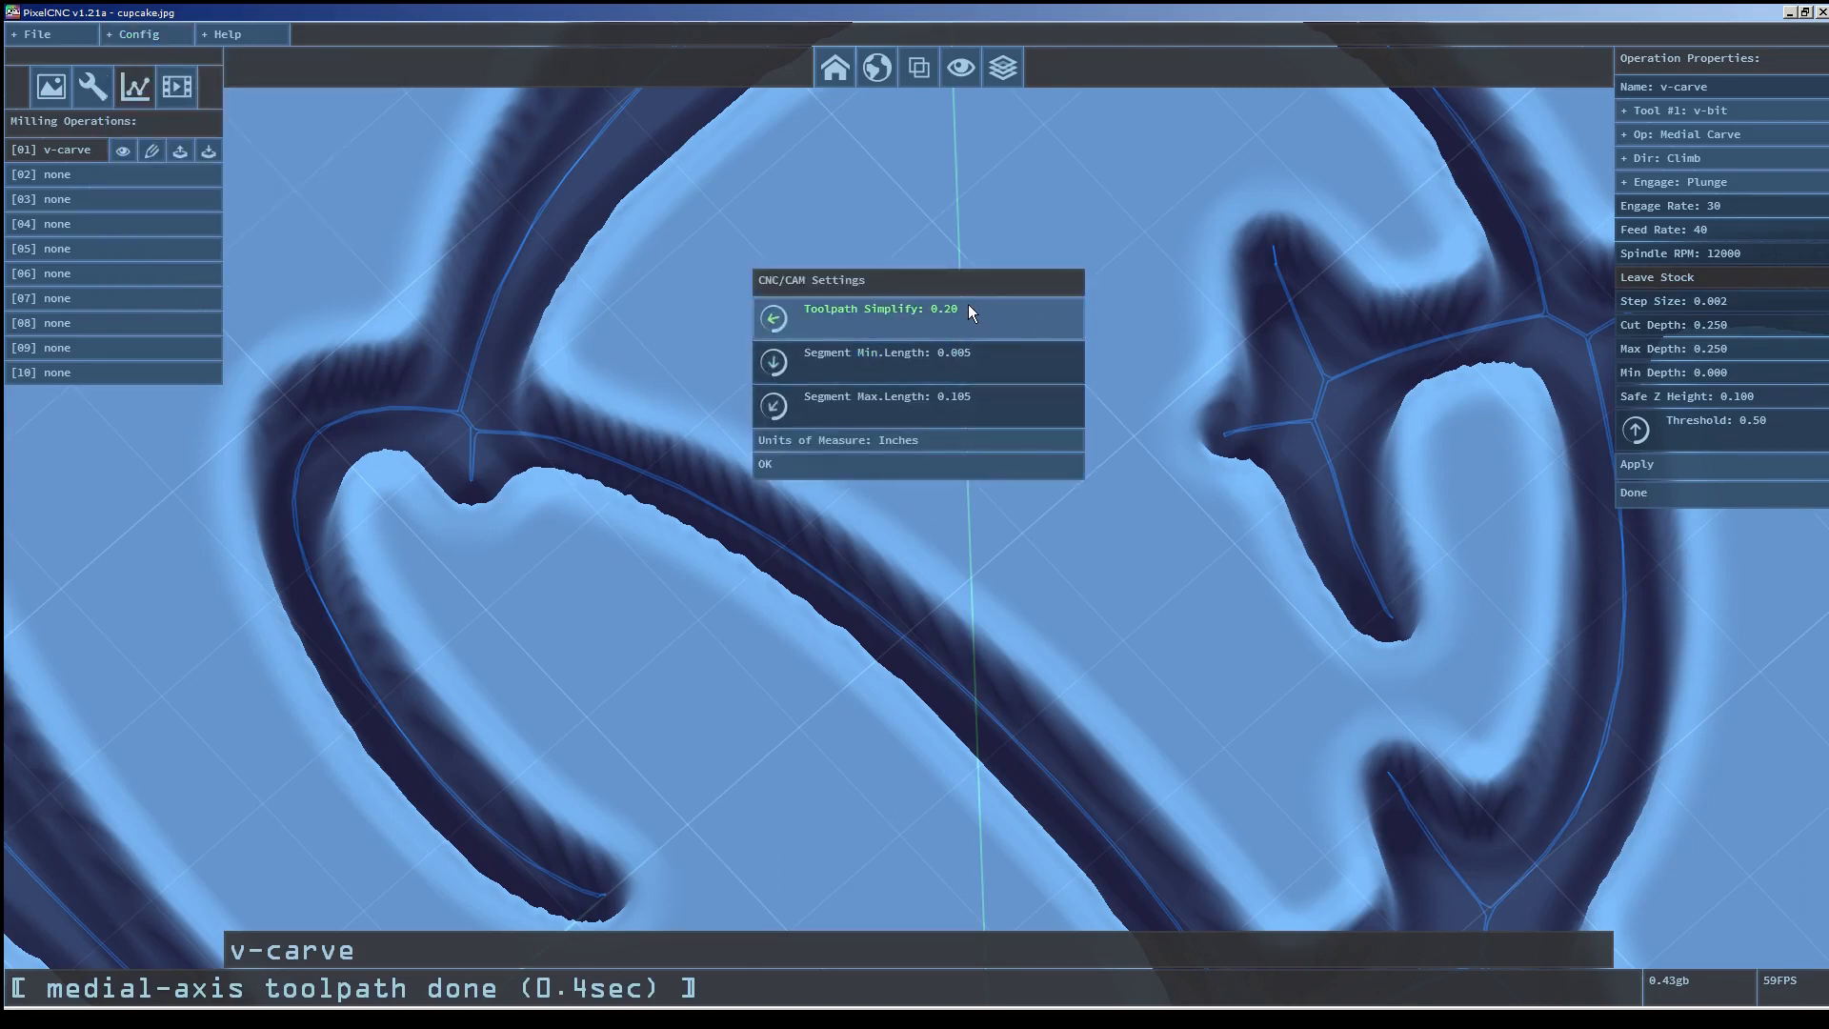
{"action": "left_click_drag", "start_coordinate": [981, 370], "coordinate": [960, 29]}
{"action": "left_click_drag", "start_coordinate": [985, 361], "coordinate": [966, 157]}
{"action": "left_click", "coordinate": [939, 469]}
{"action": "left_click", "coordinate": [1656, 463]}
{"action": "scroll", "coordinate": [585, 541], "scroll_direction": "down", "scroll_amount": 3}
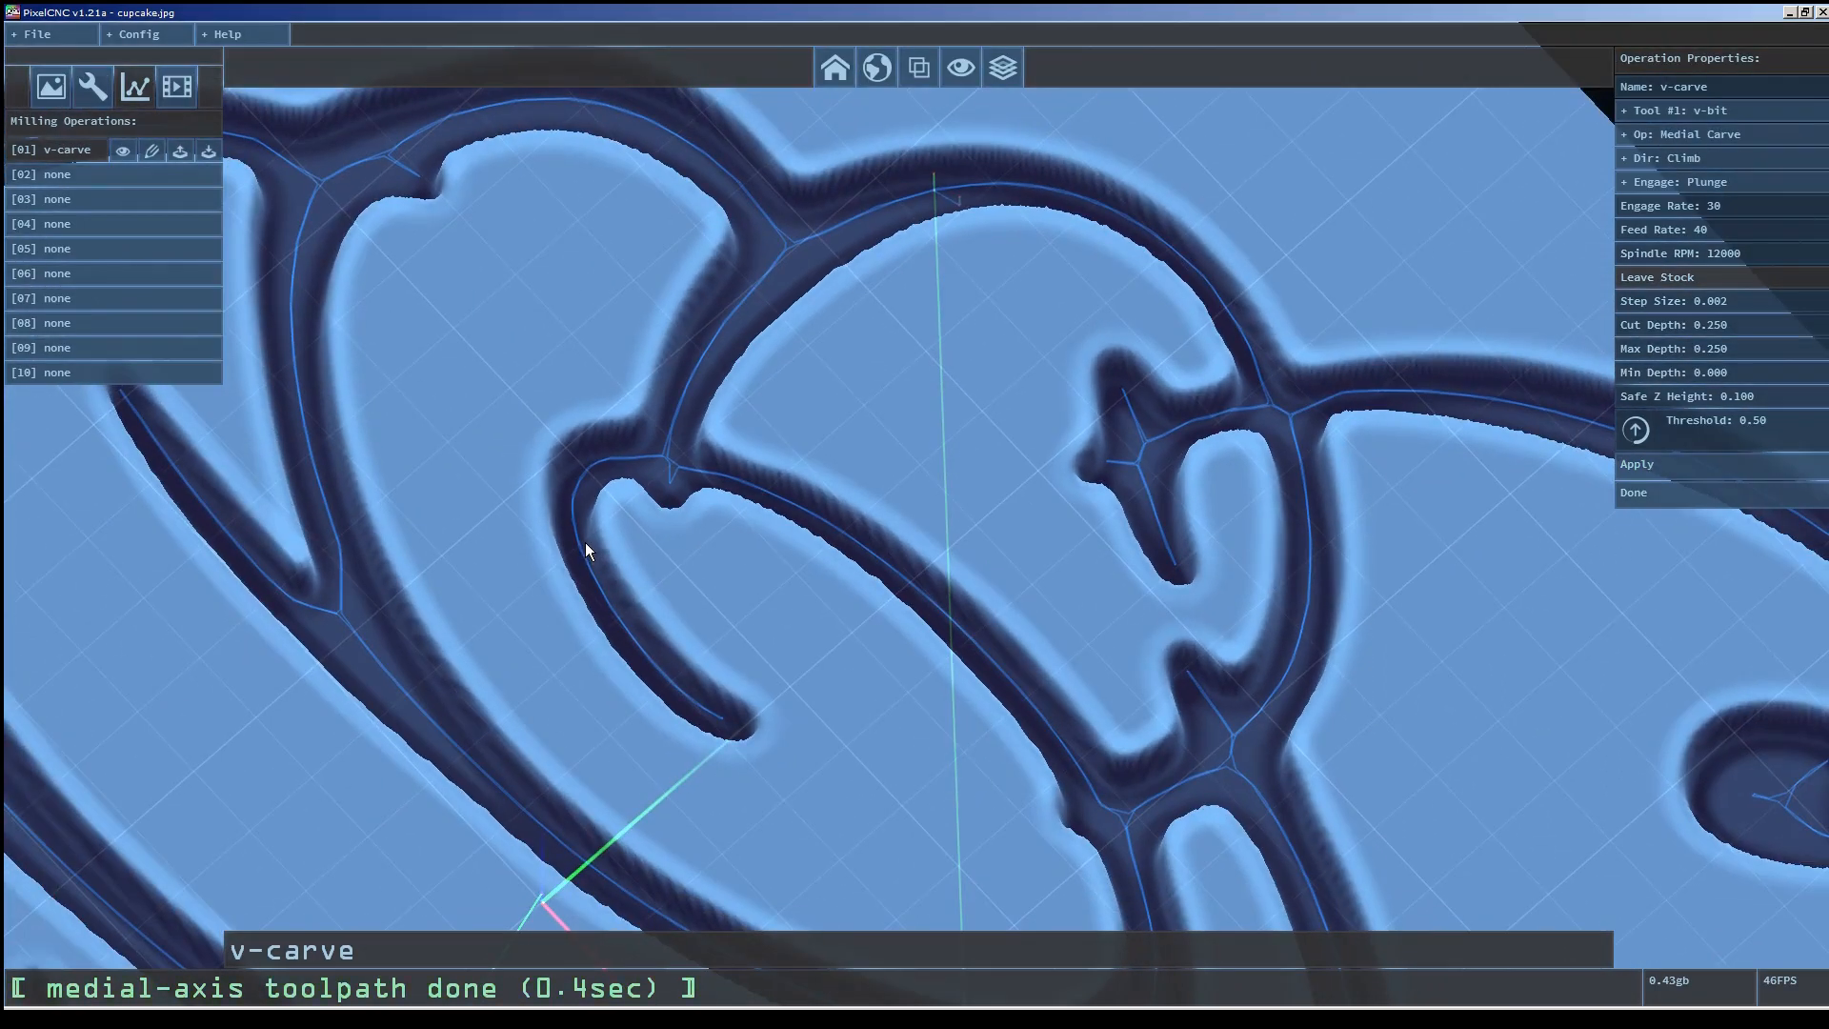
Set the CNC/CAM settings' segment minimum length to 0.005 and toolpath simplify to 0.00.
{"action": "left_click", "coordinate": [143, 35]}
{"action": "left_click", "coordinate": [180, 105]}
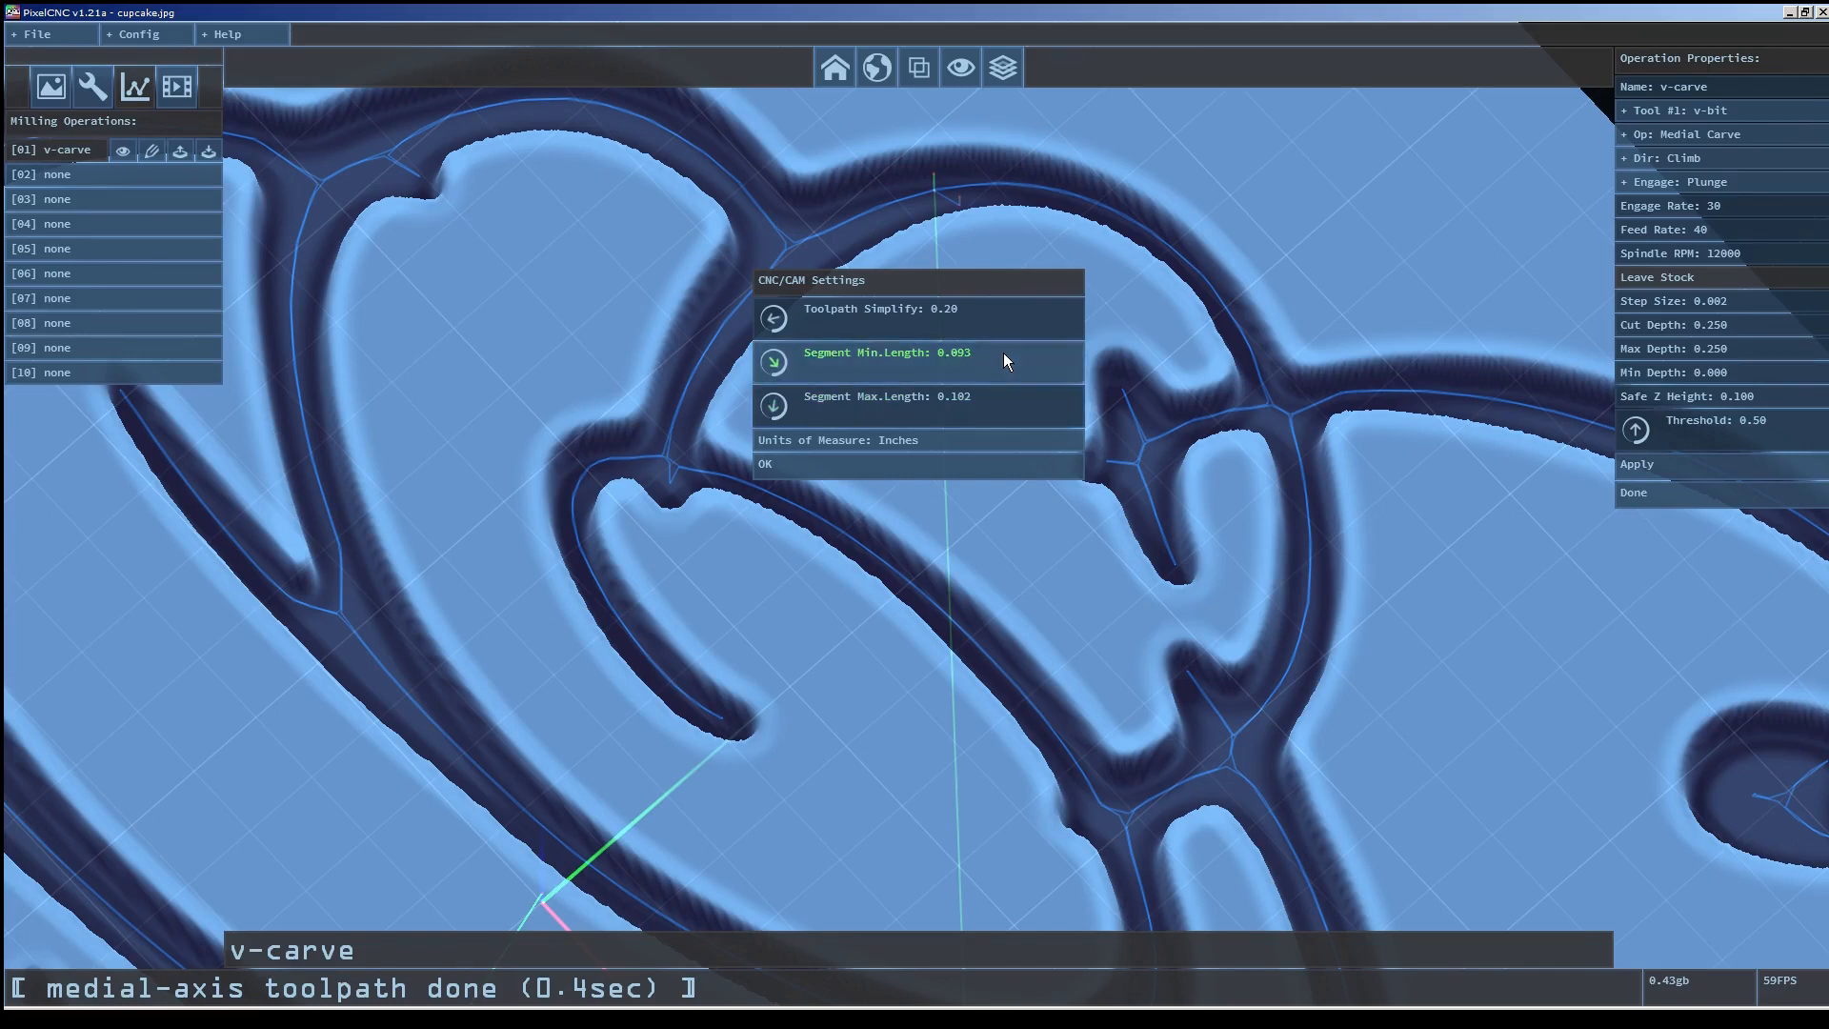
{"action": "left_click_drag", "start_coordinate": [1003, 389], "coordinate": [979, 705]}
{"action": "left_click_drag", "start_coordinate": [974, 785], "coordinate": [964, 842]}
{"action": "left_click_drag", "start_coordinate": [987, 321], "coordinate": [963, 474]}
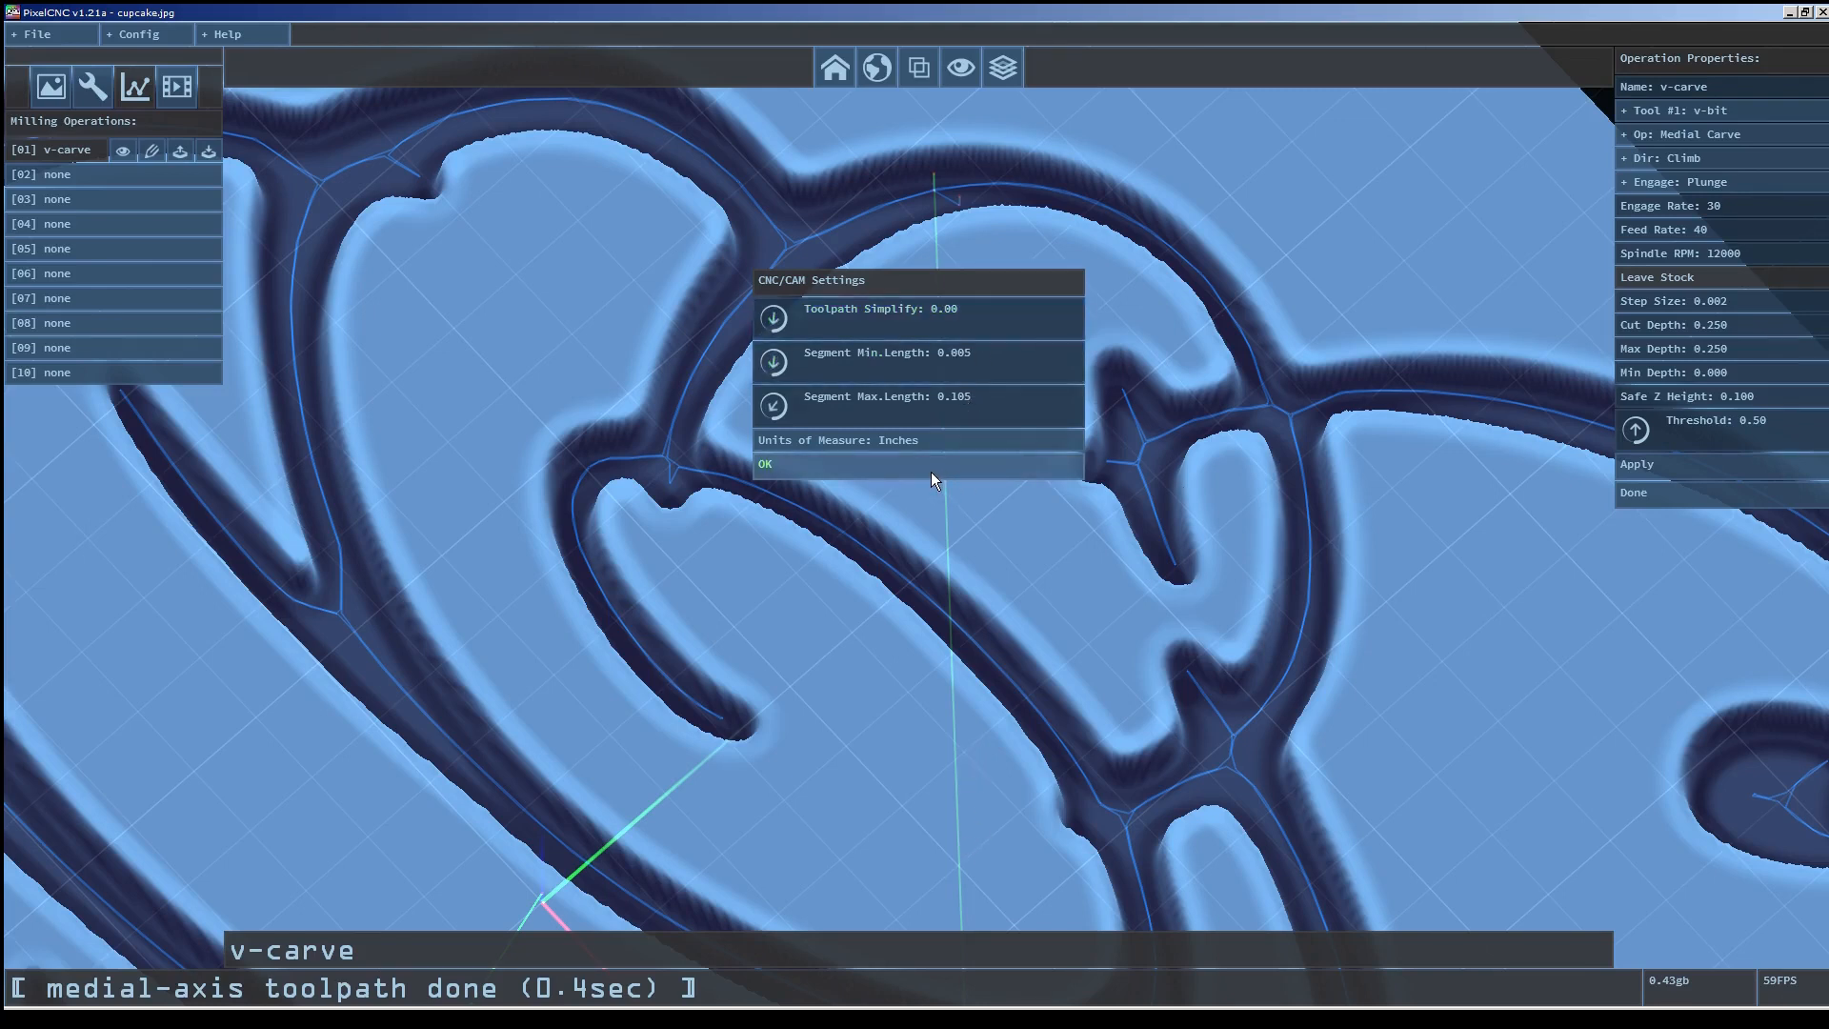
{"action": "left_click_drag", "start_coordinate": [981, 330], "coordinate": [985, 214]}
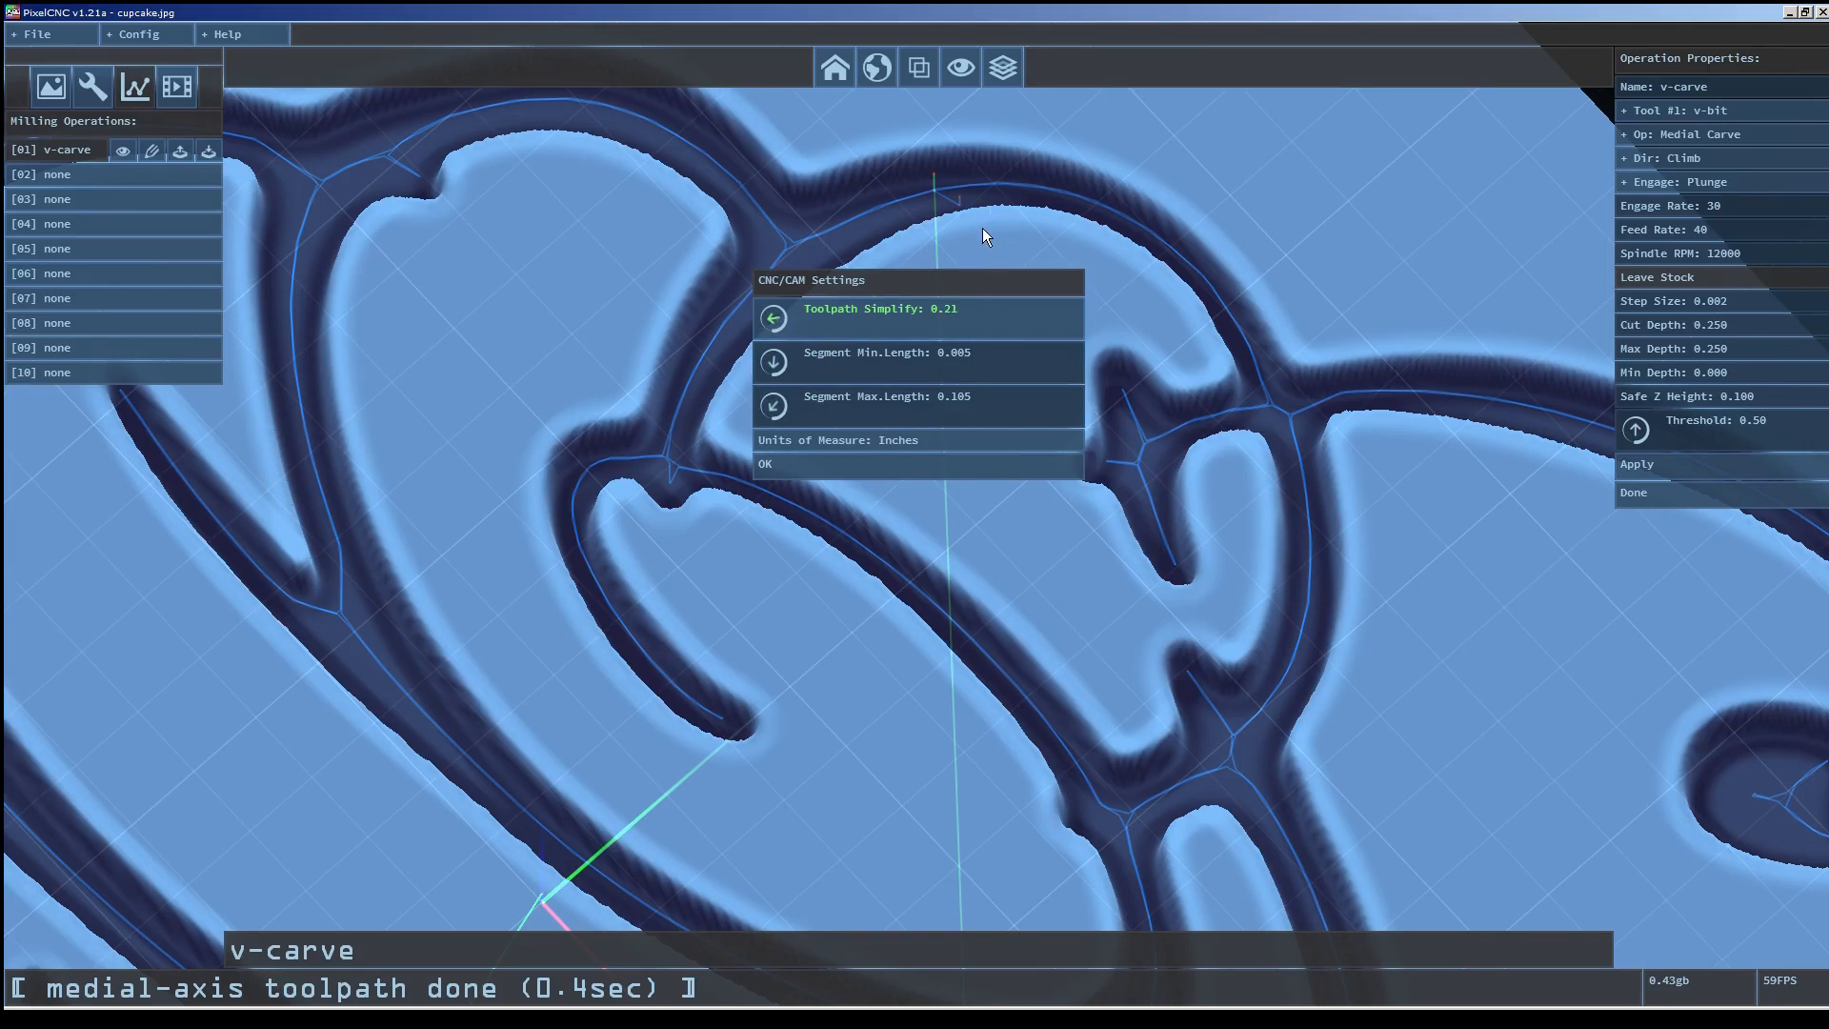
{"action": "left_click_drag", "start_coordinate": [983, 229], "coordinate": [958, 511]}
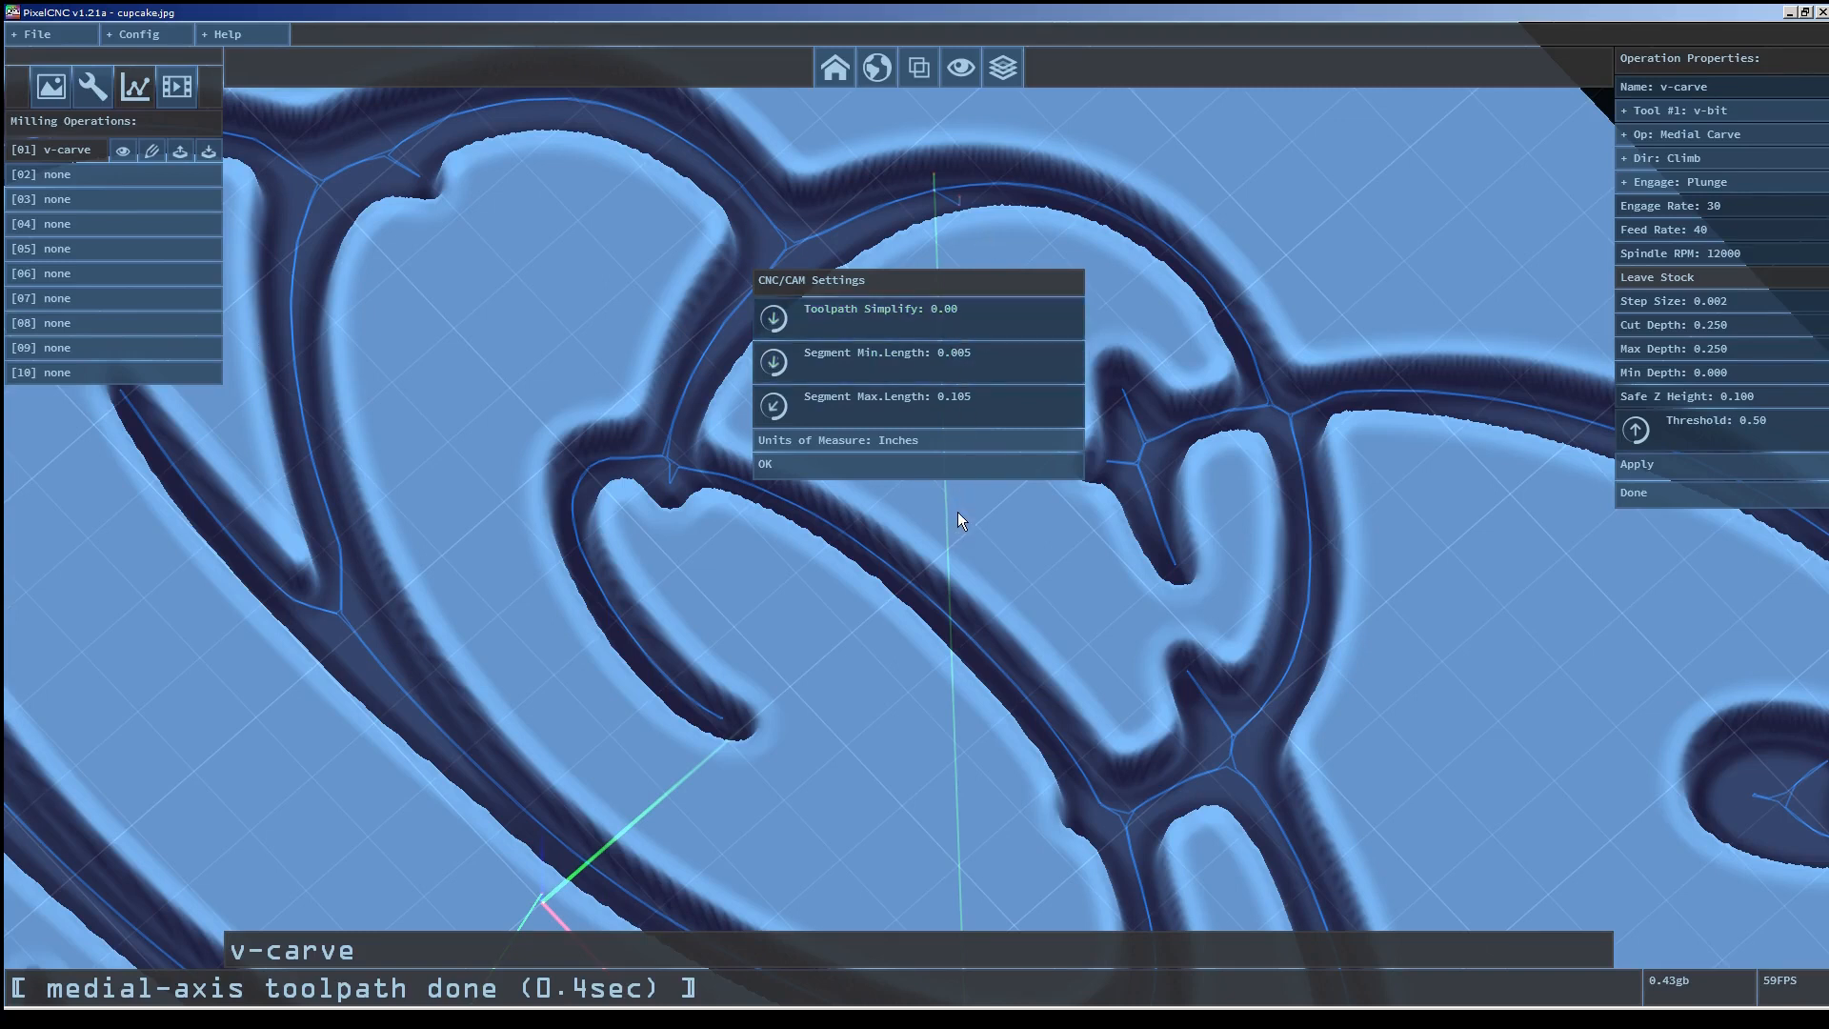
{"action": "left_click", "coordinate": [947, 465]}
Reapply the v-carve operation to regenerate the medial-axis toolpath.
{"action": "left_click", "coordinate": [1646, 465]}
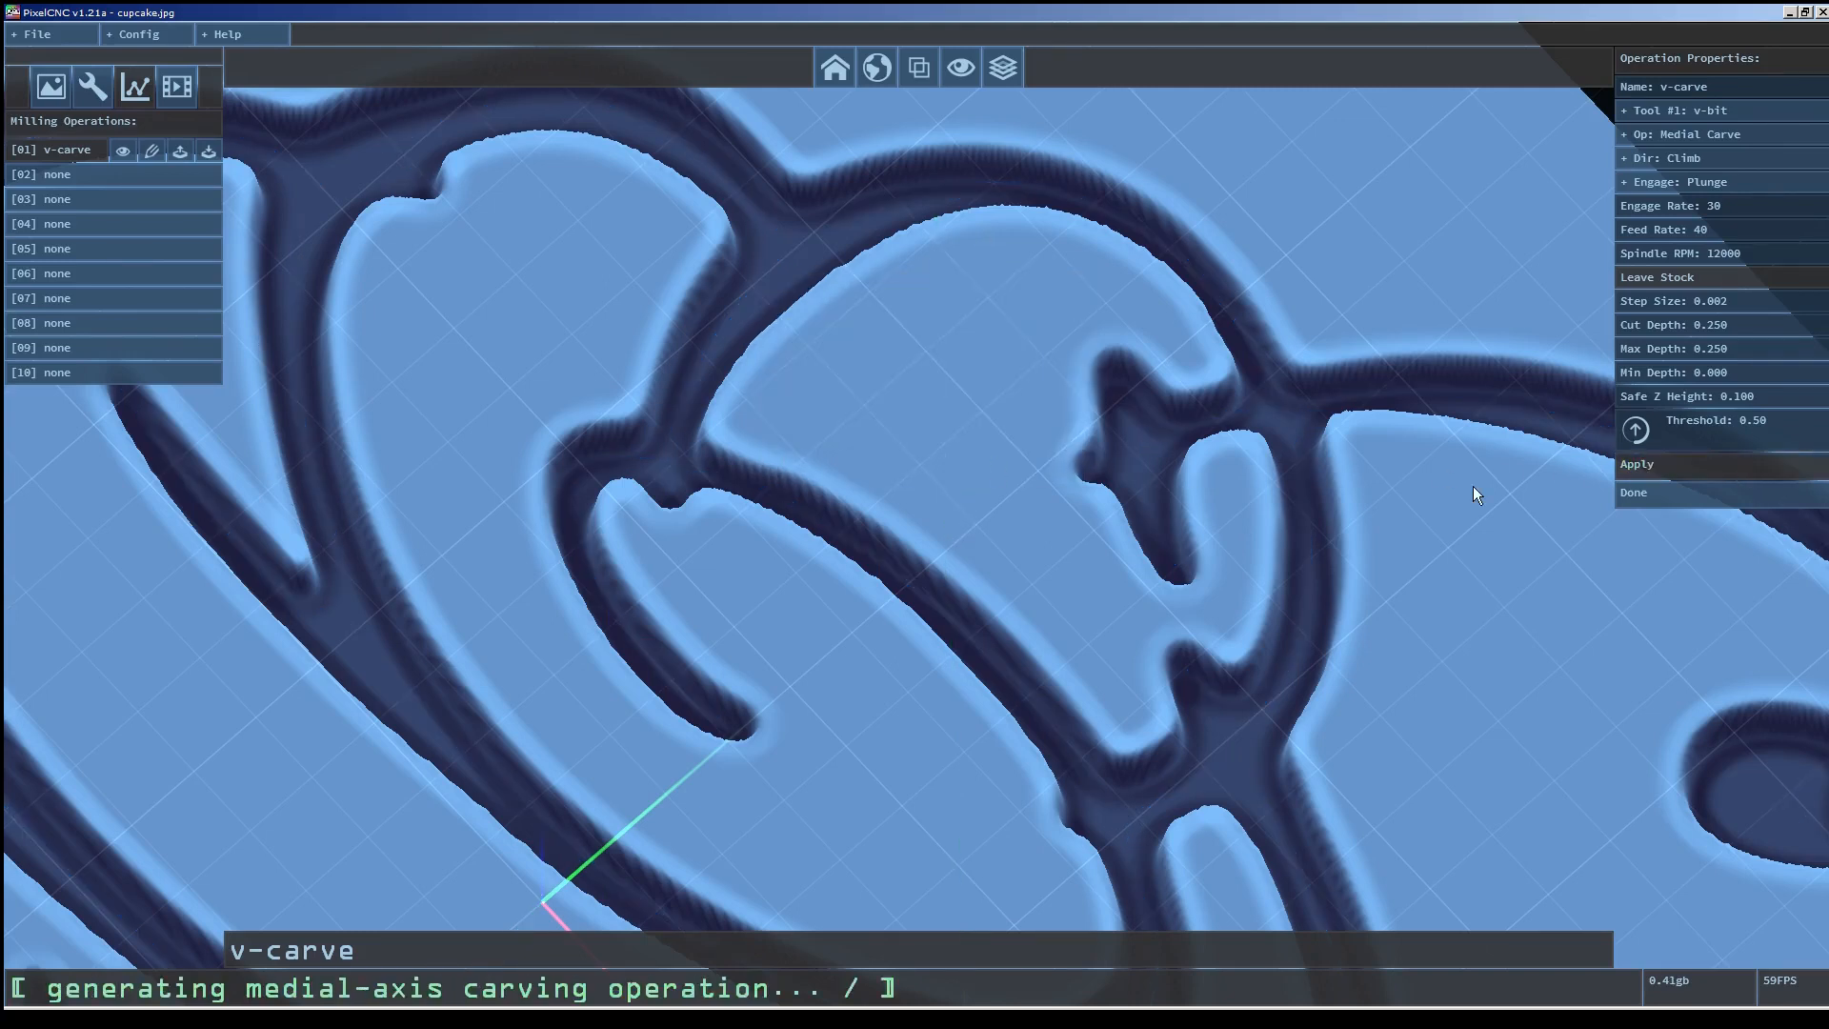
{"action": "left_click_drag", "start_coordinate": [543, 661], "coordinate": [638, 633]}
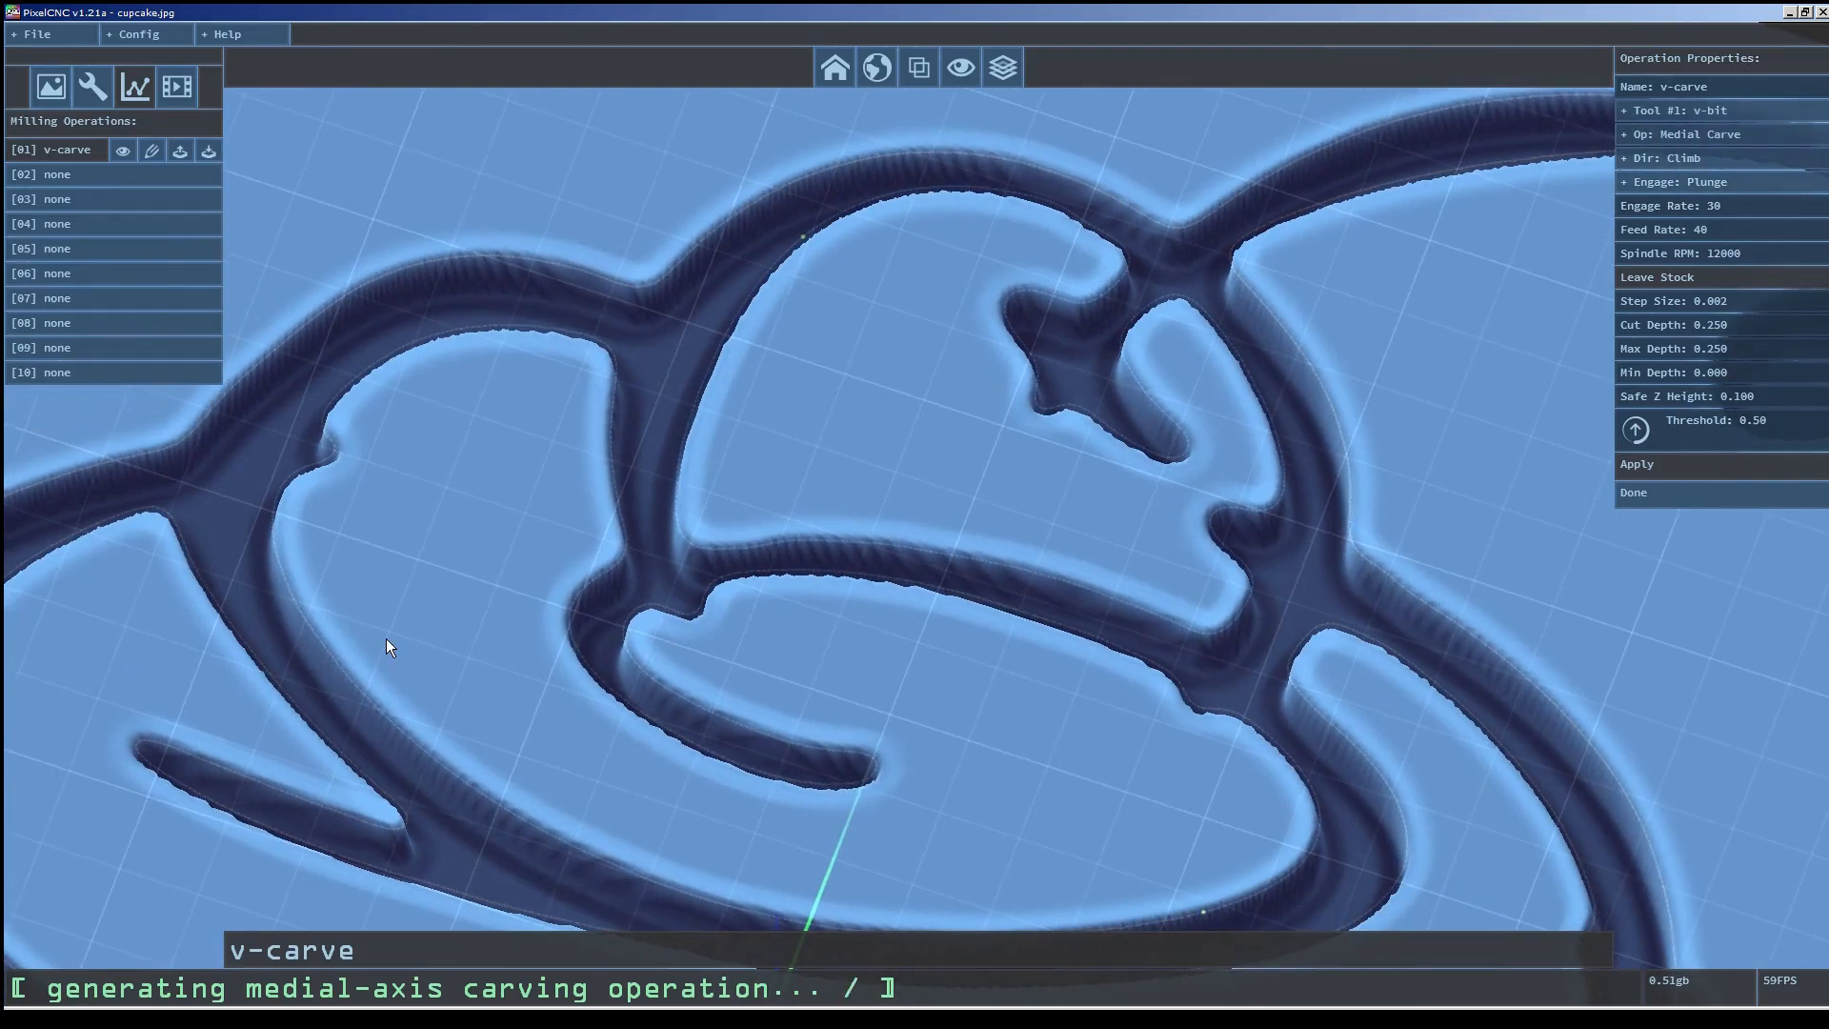
{"action": "mouse_move", "coordinate": [386, 638]}
{"action": "left_mouse_down"}
{"action": "mouse_move", "coordinate": [397, 621]}
{"action": "mouse_move", "coordinate": [658, 600]}
{"action": "left_mouse_up"}
{"action": "right_click_drag", "start_coordinate": [658, 600], "coordinate": [729, 472]}
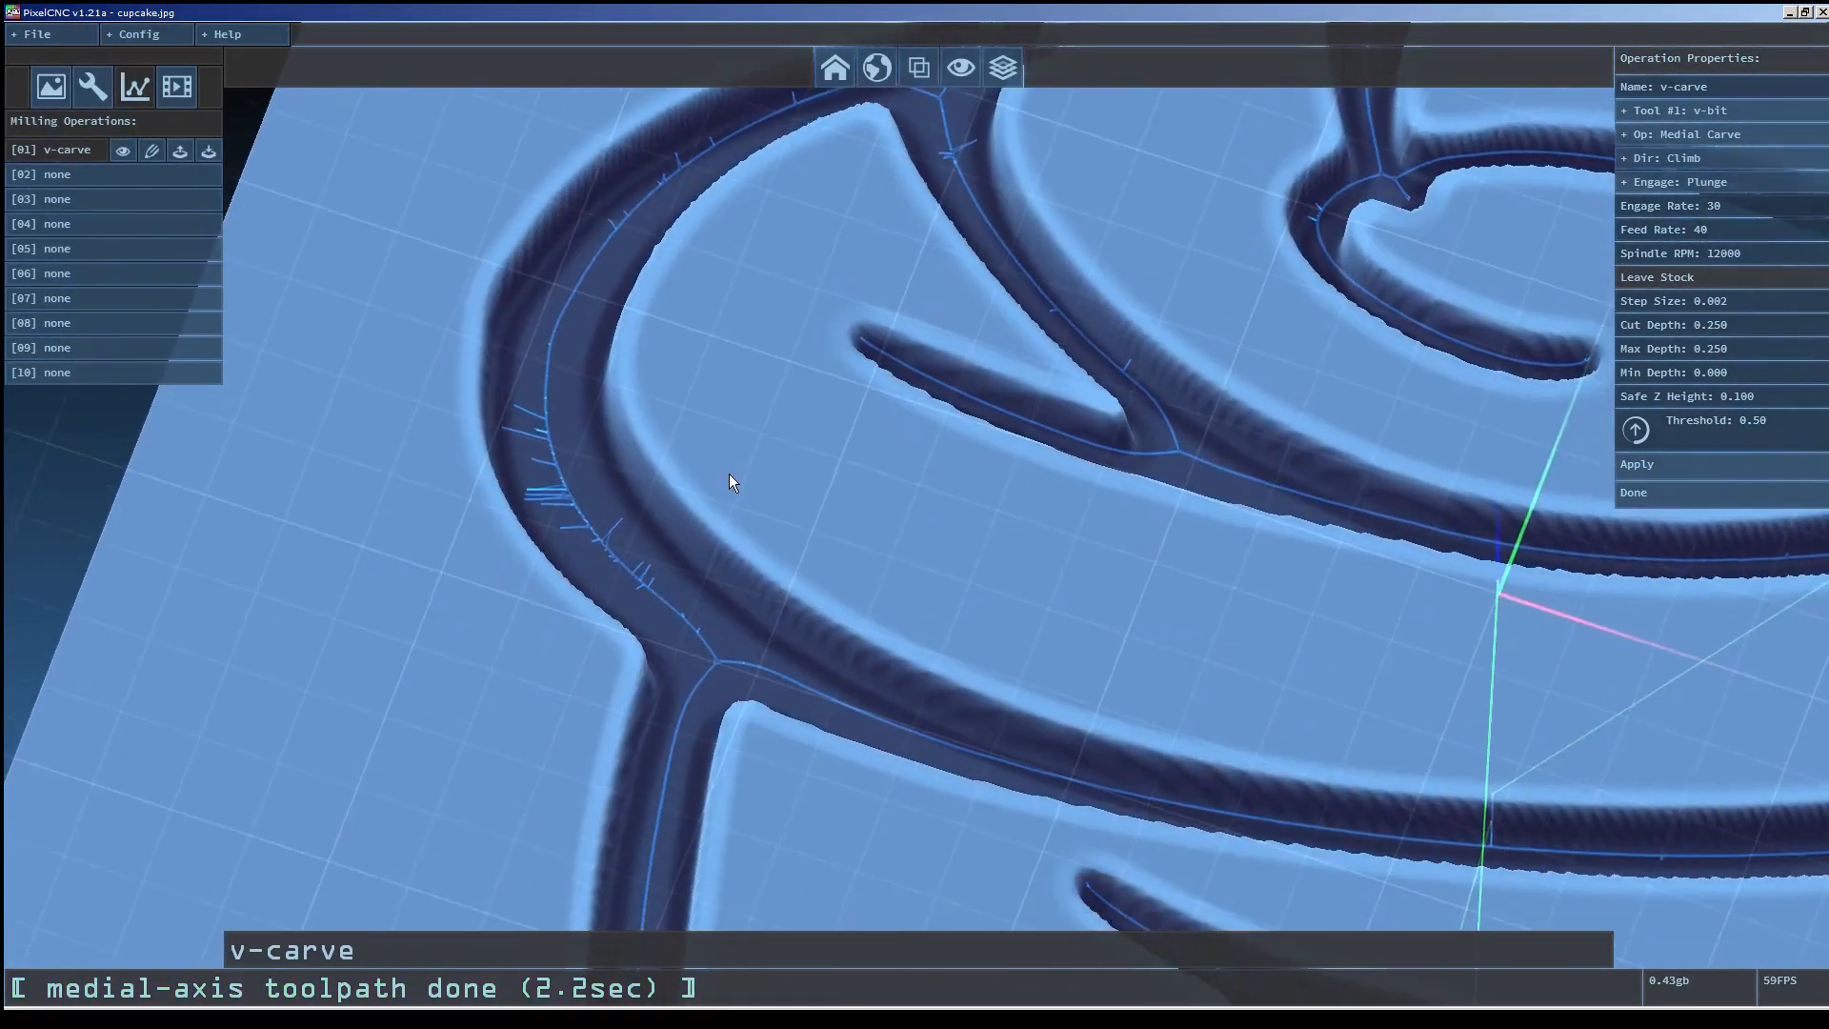
Set toolpath simplify to 0.20 in the CNC/CAM settings and reapply the v-carve operation.
{"action": "left_click_drag", "start_coordinate": [729, 473], "coordinate": [656, 528]}
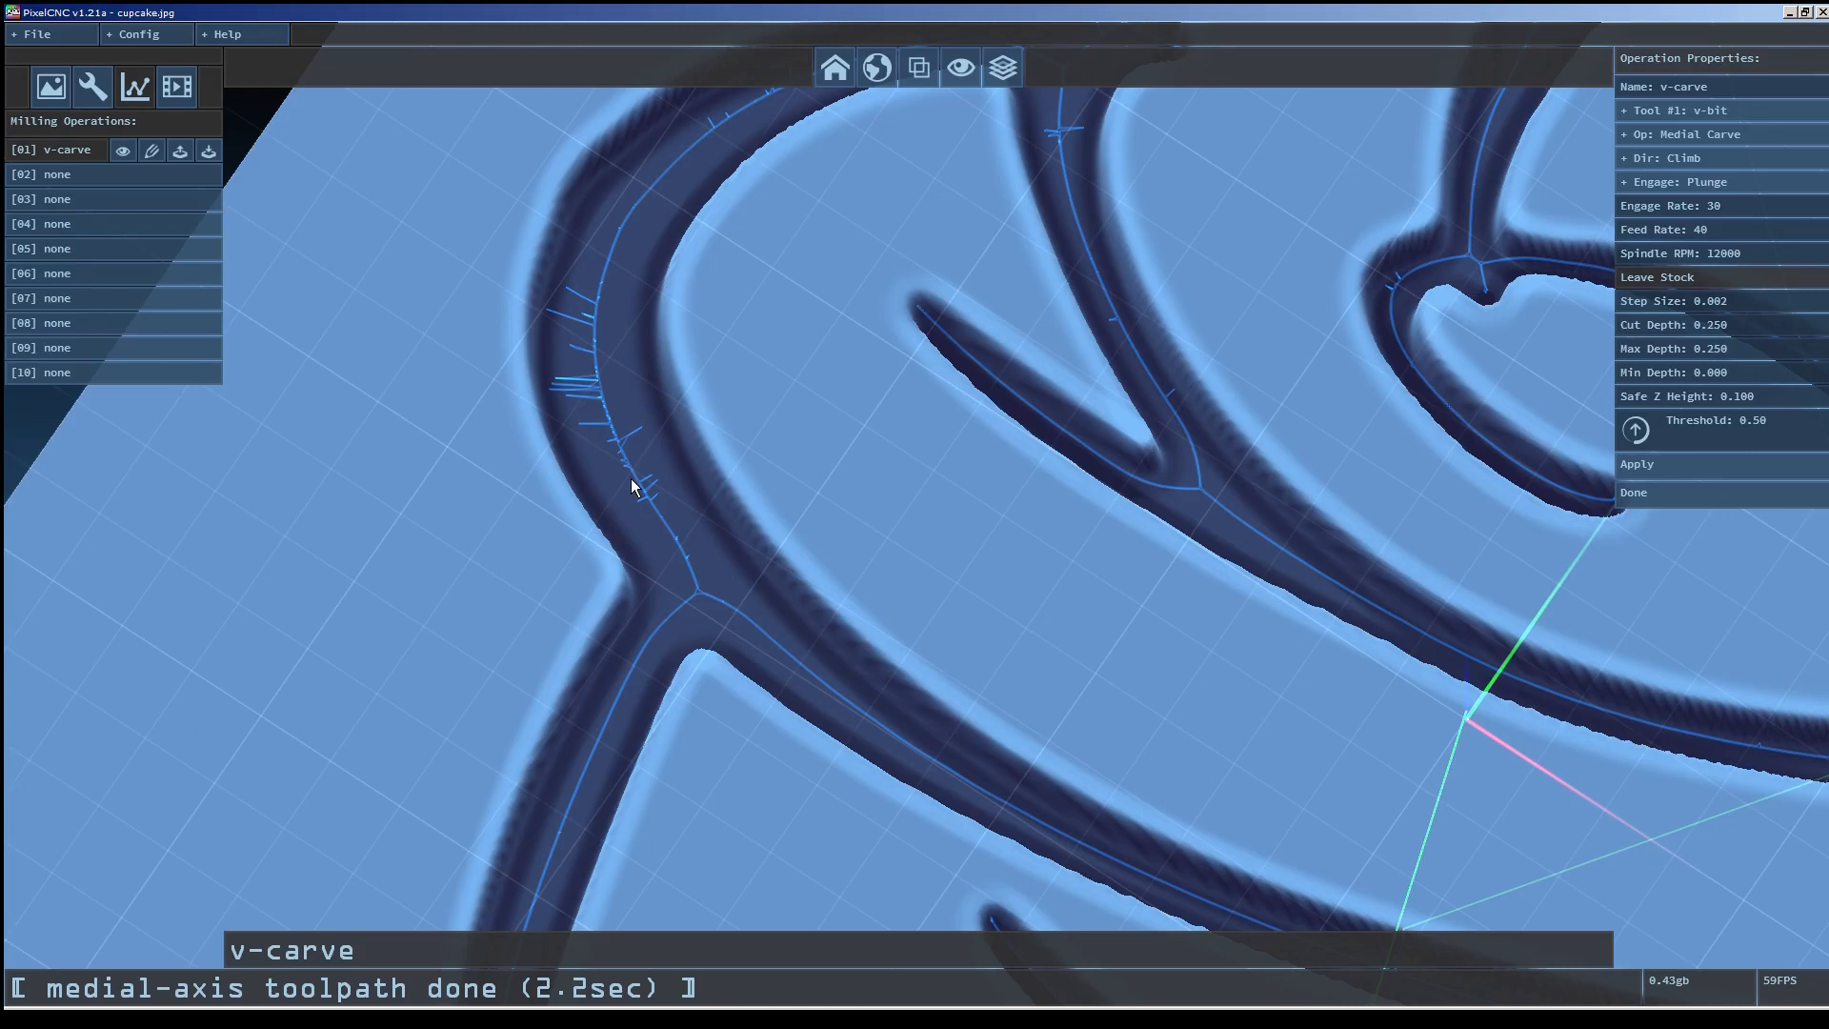
{"action": "left_click_drag", "start_coordinate": [568, 330], "coordinate": [785, 378]}
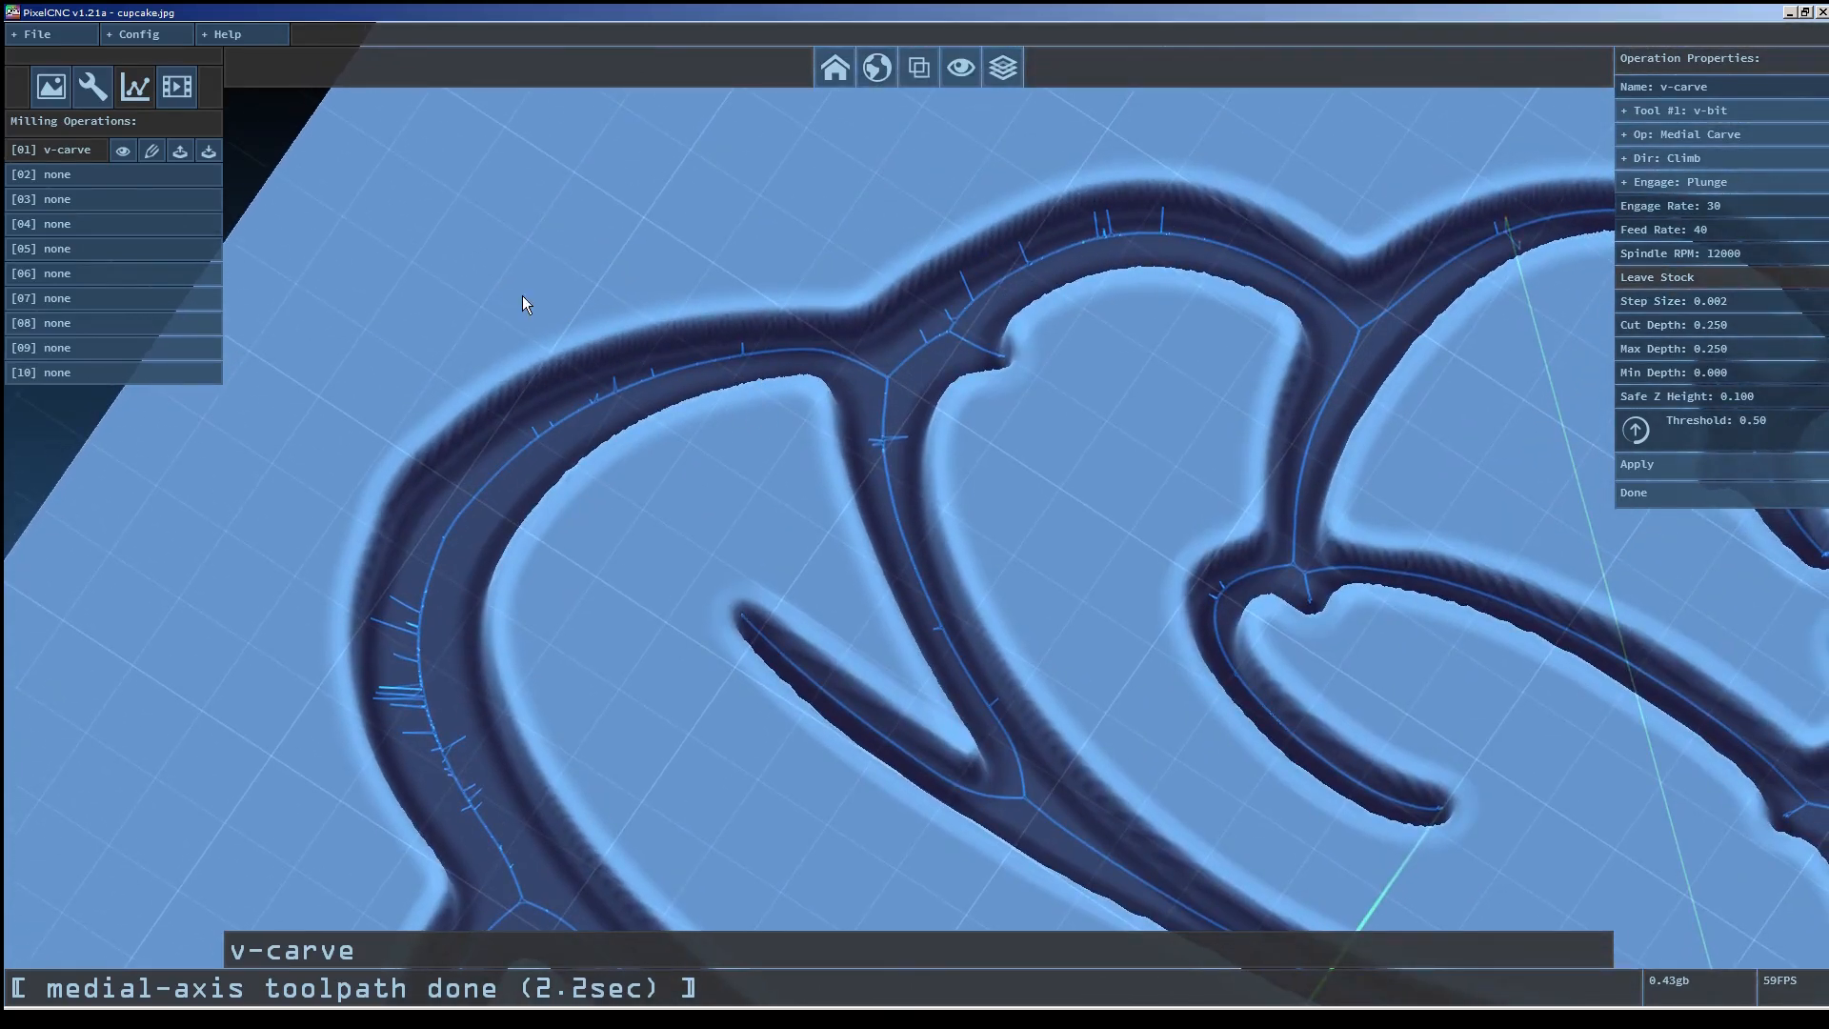
{"action": "left_click", "coordinate": [139, 33]}
{"action": "left_click", "coordinate": [158, 85]}
{"action": "left_click_drag", "start_coordinate": [997, 318], "coordinate": [1000, 204]}
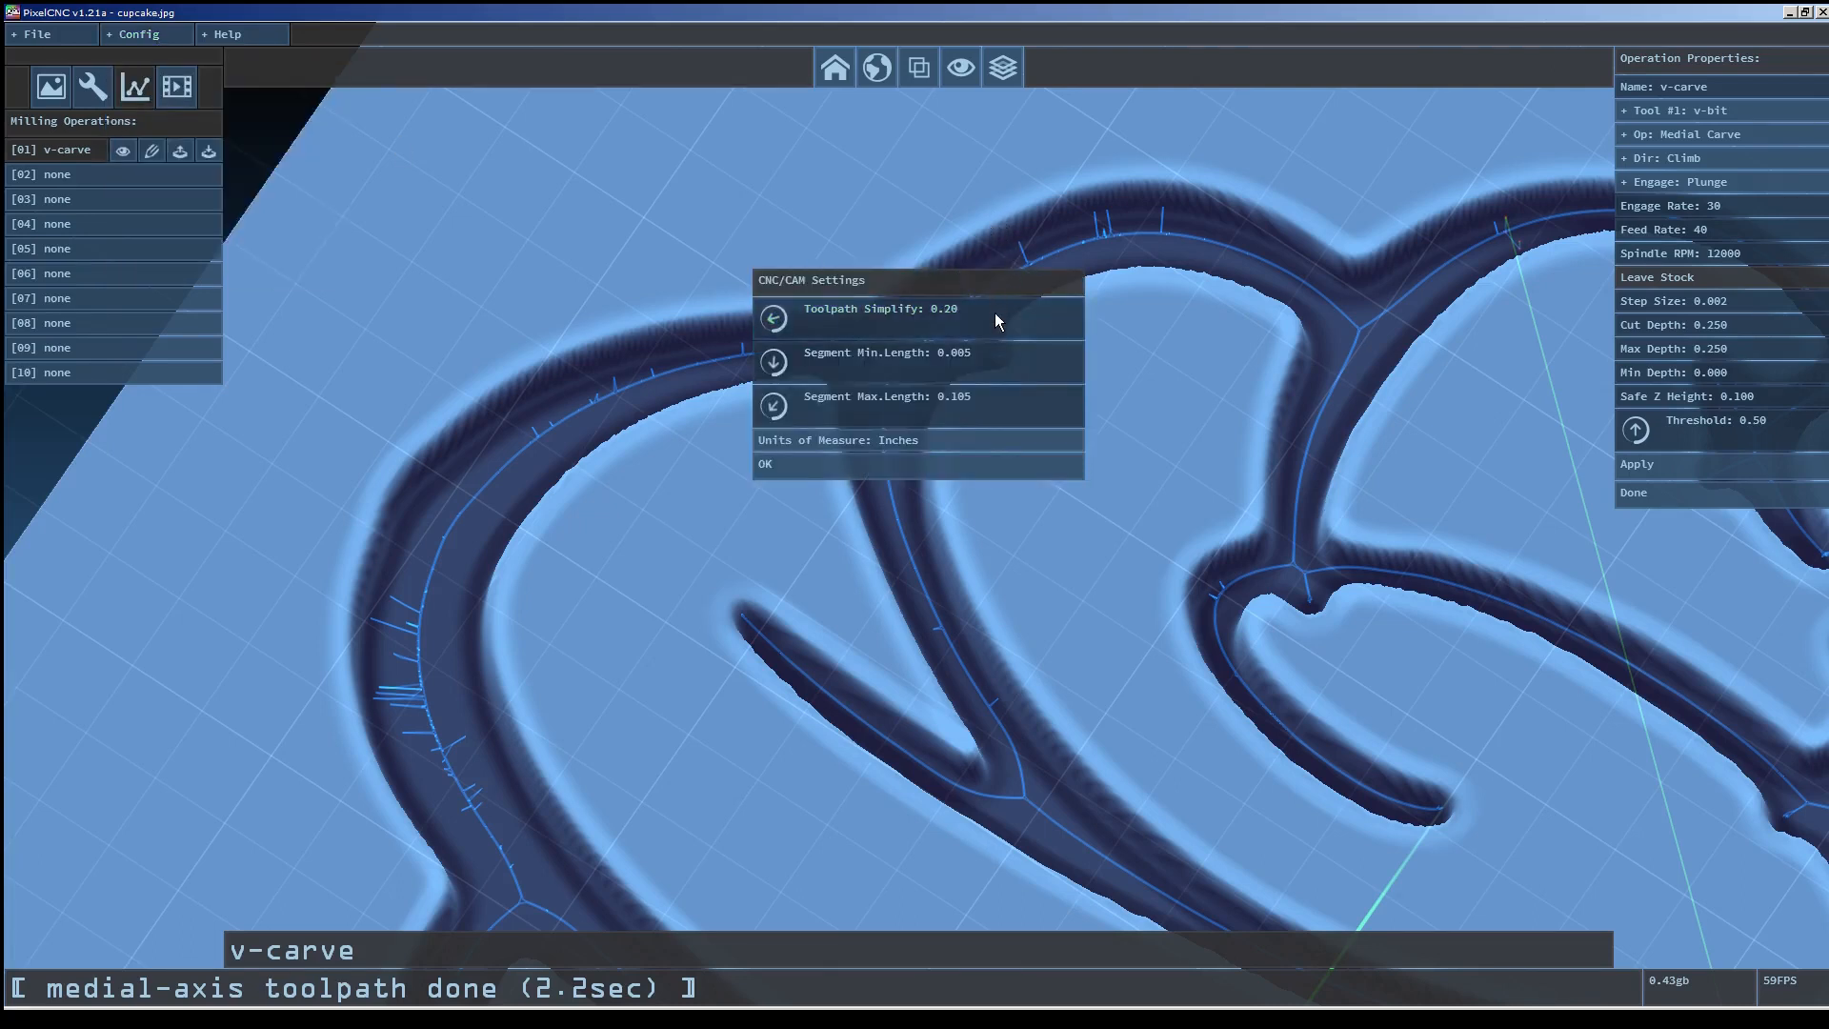
{"action": "left_click_drag", "start_coordinate": [998, 354], "coordinate": [1003, 308]}
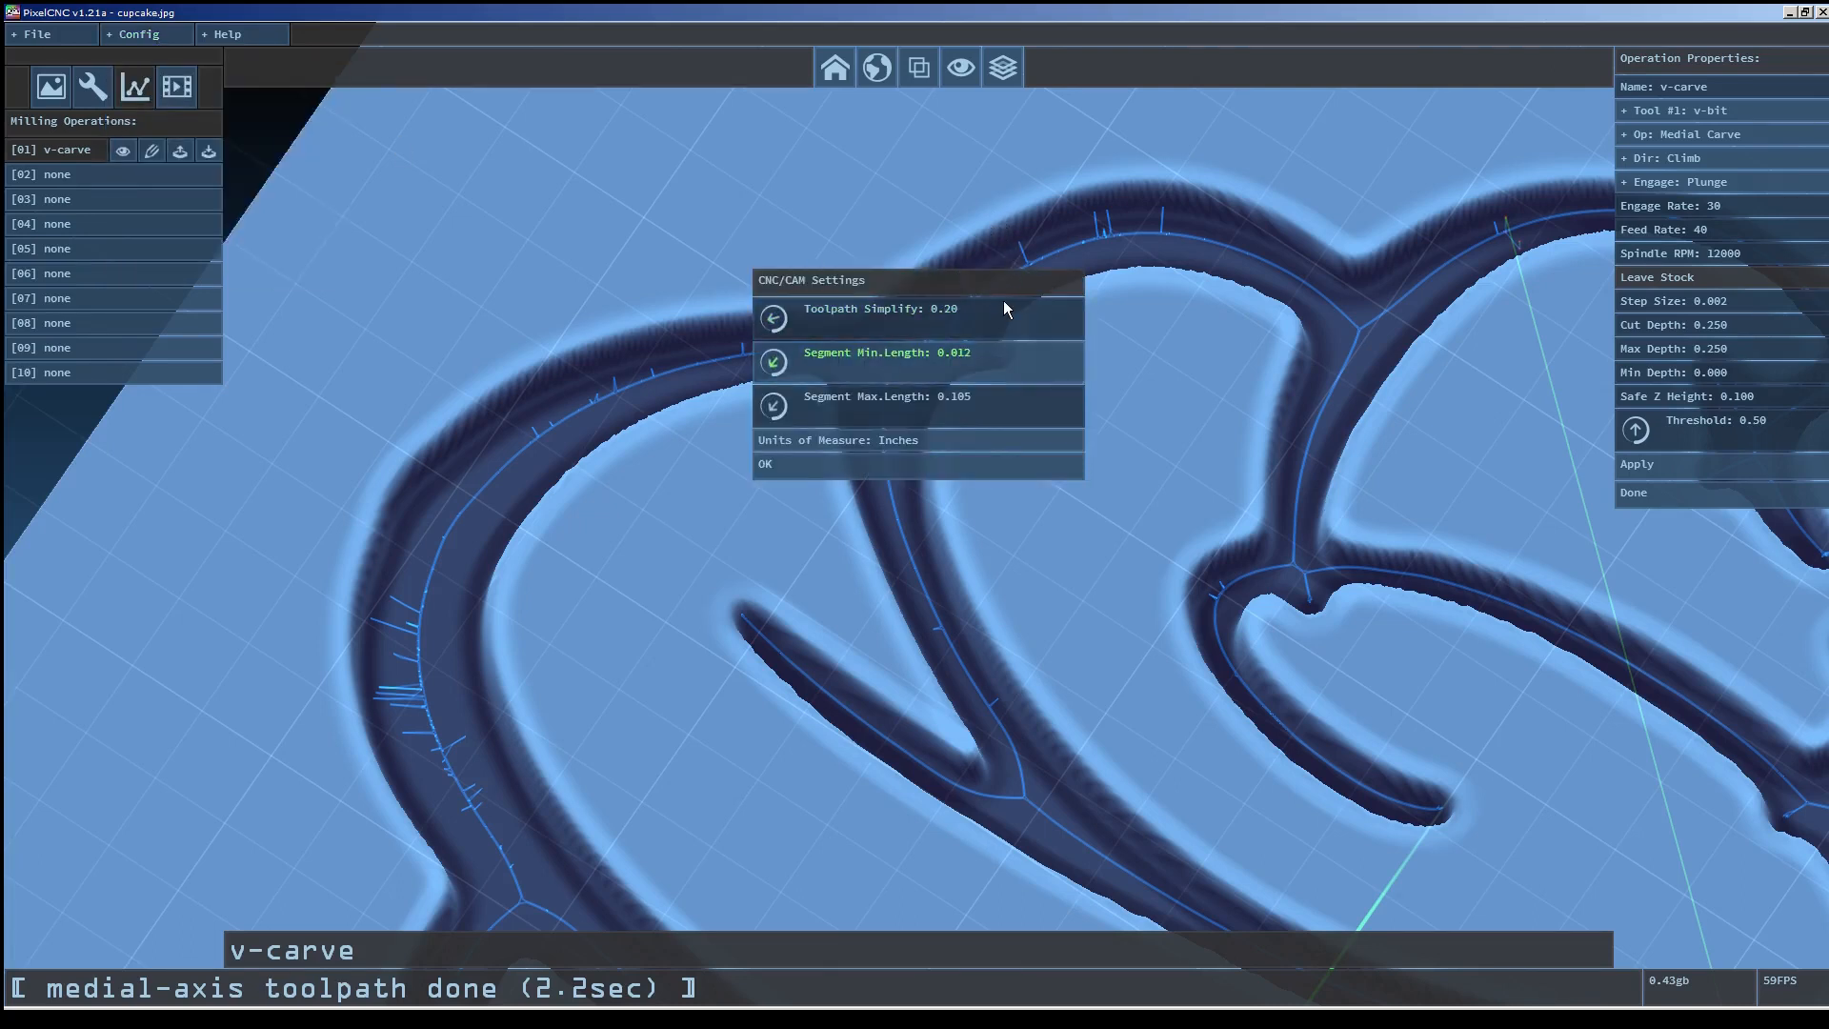
{"action": "left_click", "coordinate": [923, 469]}
{"action": "left_click", "coordinate": [1679, 467]}
Run the CNC simulation of the v-carve operation to preview the cut.
{"action": "left_click", "coordinate": [134, 86]}
{"action": "left_click", "coordinate": [122, 152]}
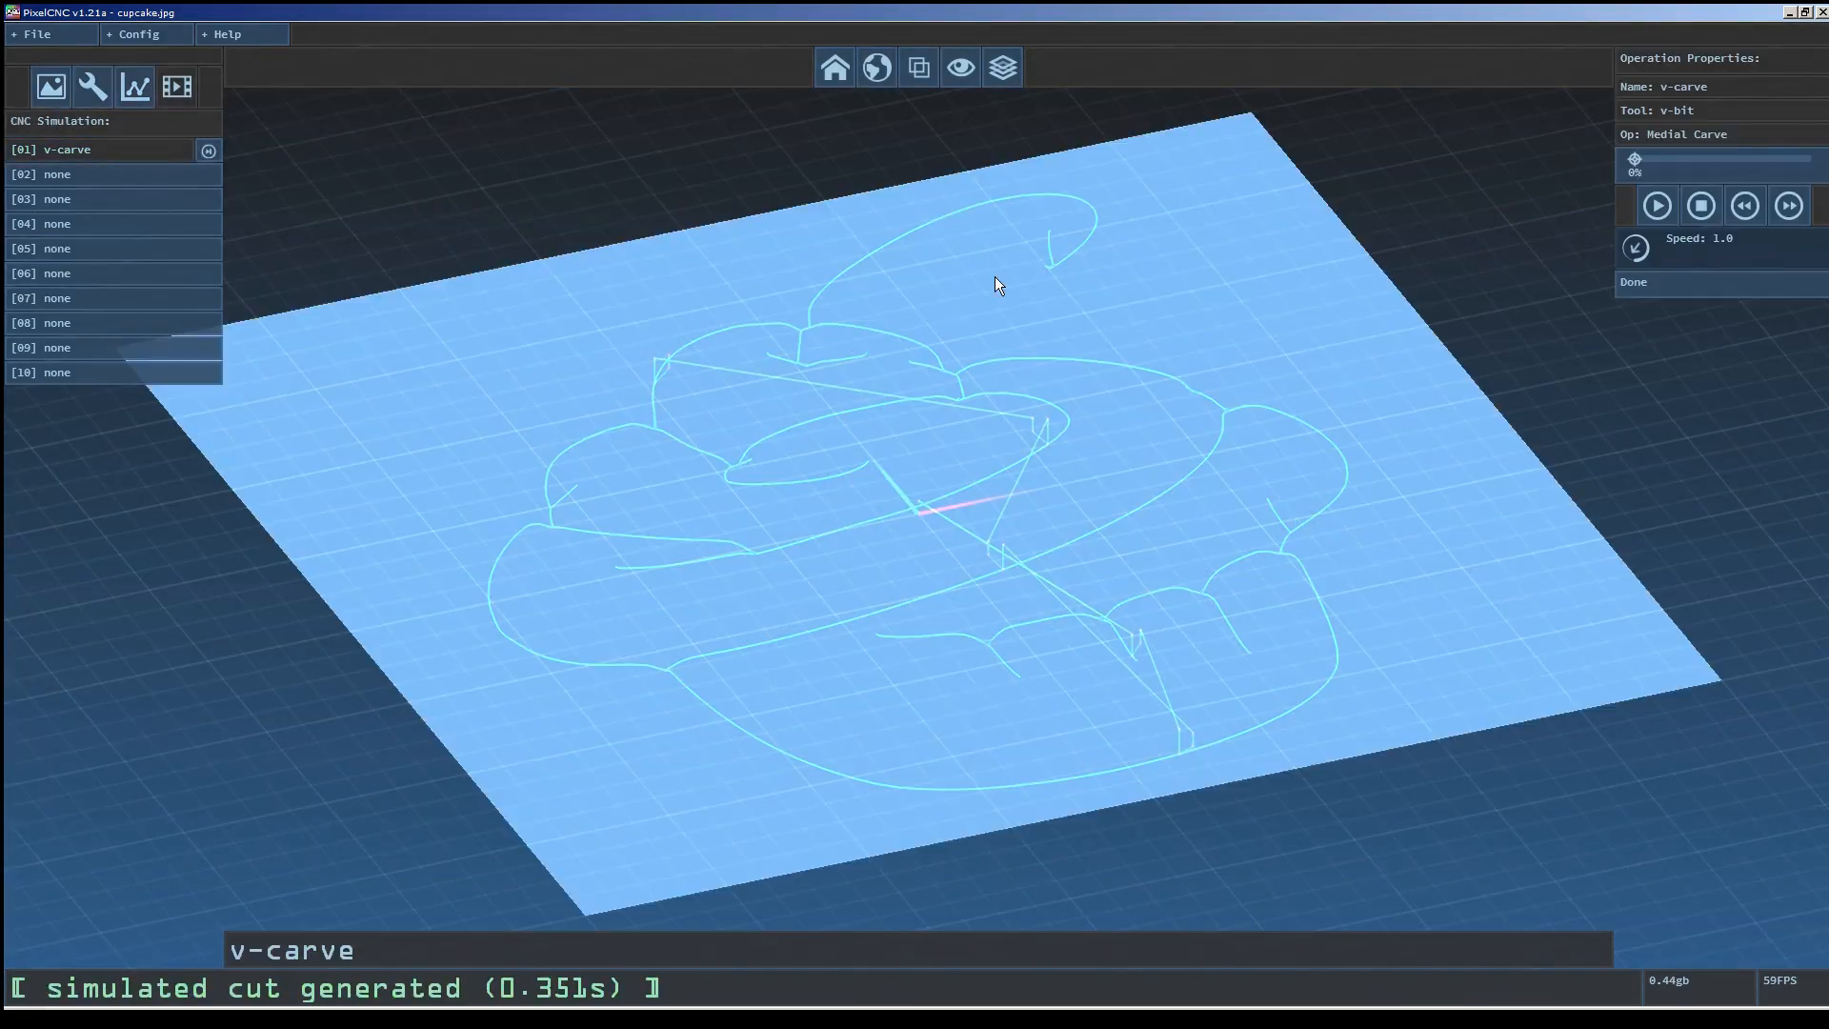
{"action": "left_click", "coordinate": [1643, 202]}
{"action": "left_click_drag", "start_coordinate": [1296, 278], "coordinate": [1282, 351]}
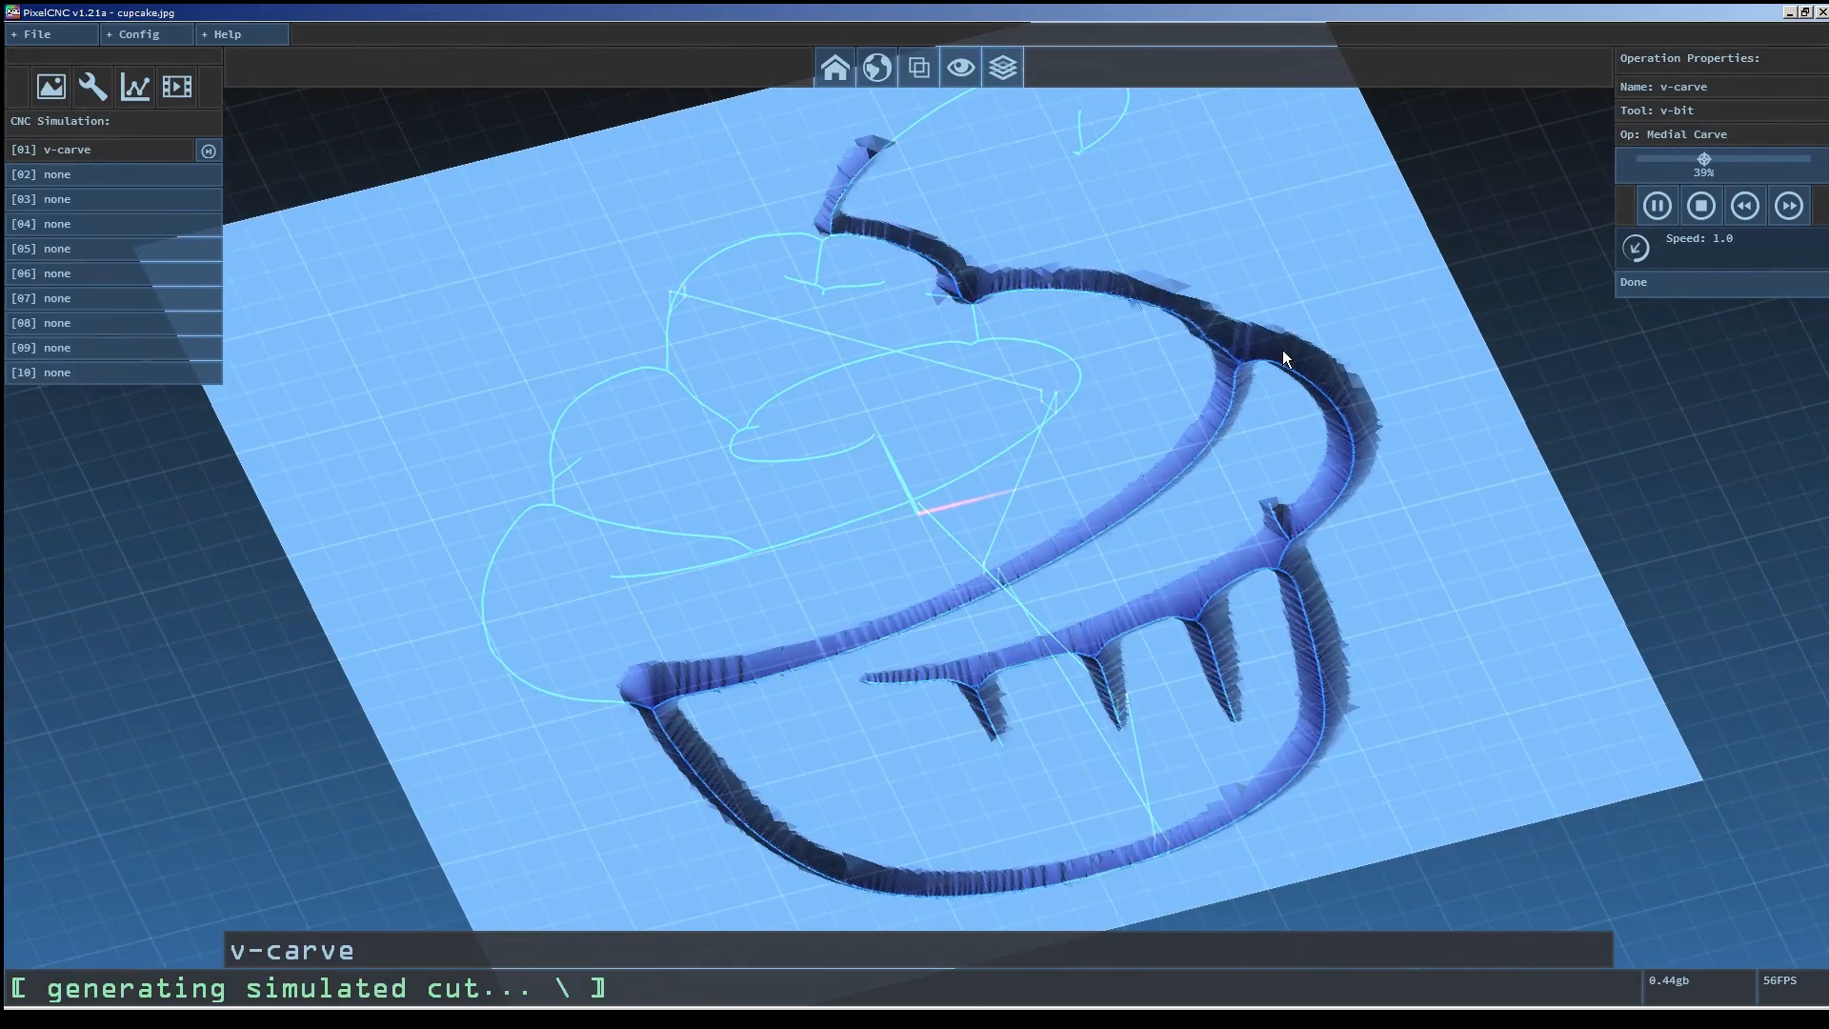
{"action": "left_click", "coordinate": [1700, 208]}
{"action": "left_click", "coordinate": [135, 87]}
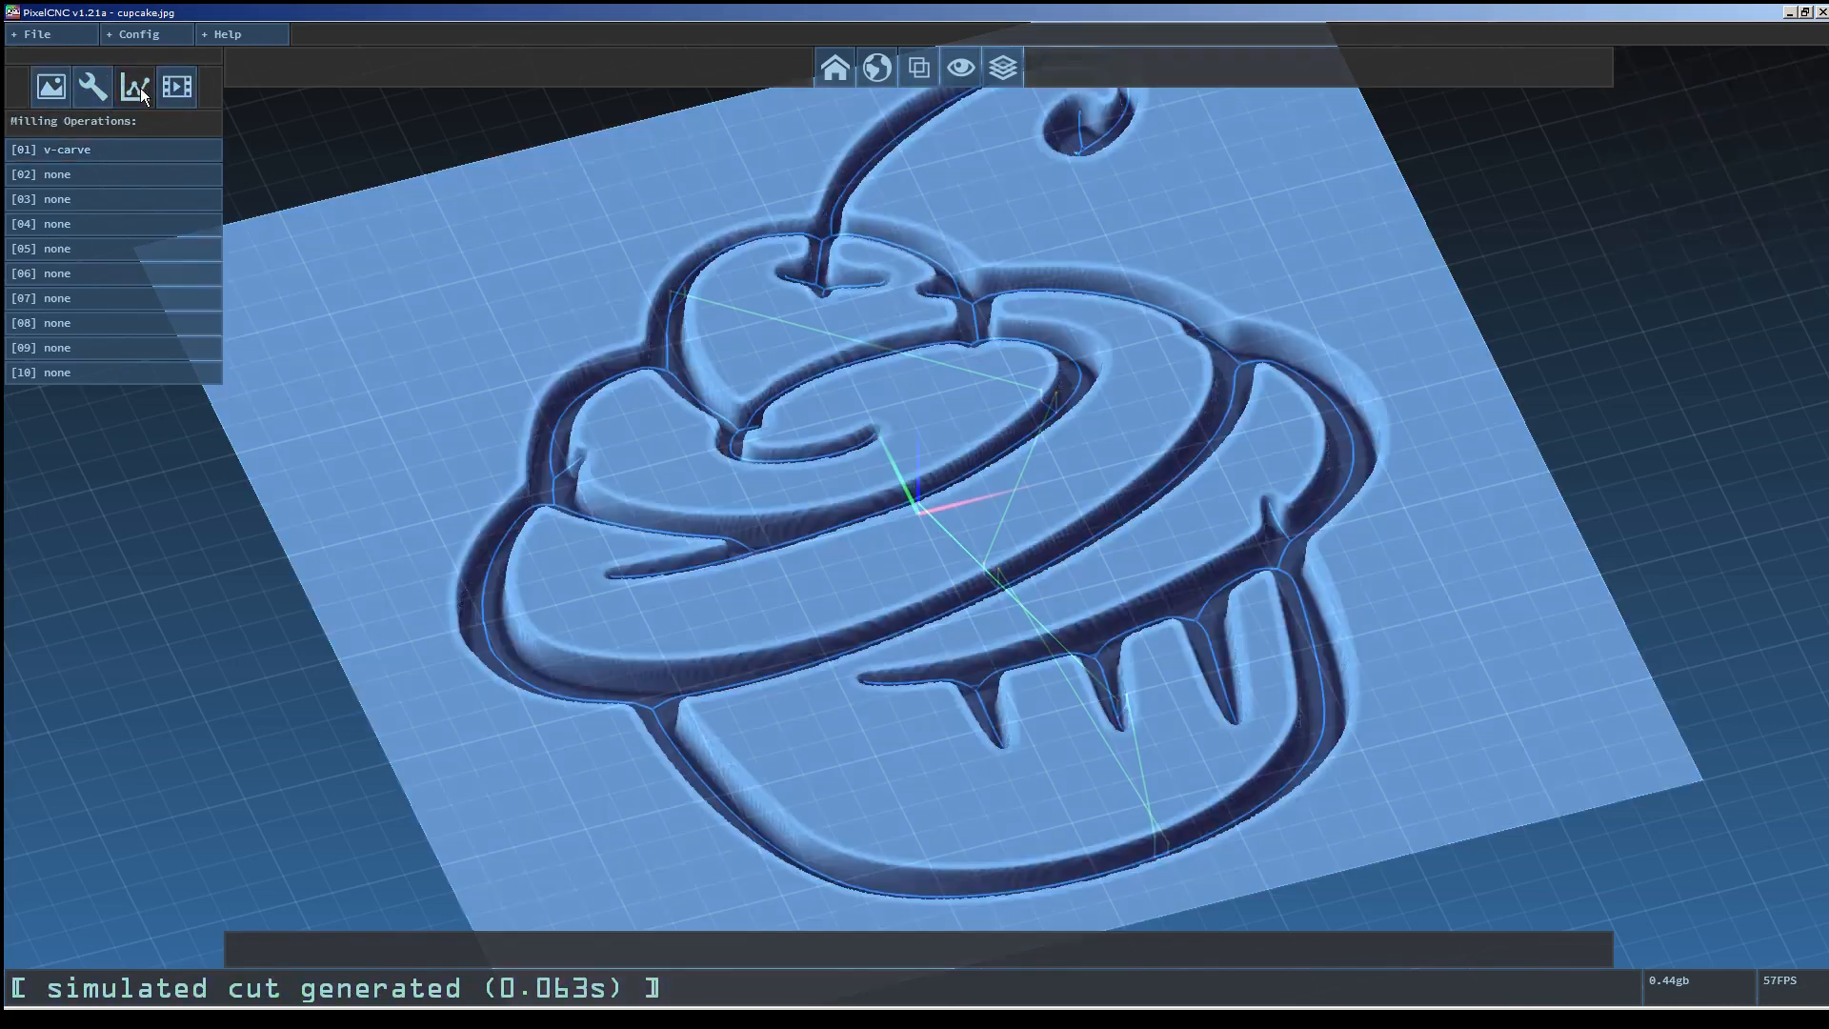
Create a second milling operation named outline and set its operation type to Outline.
{"action": "left_click", "coordinate": [134, 174]}
{"action": "left_click", "coordinate": [1701, 84]}
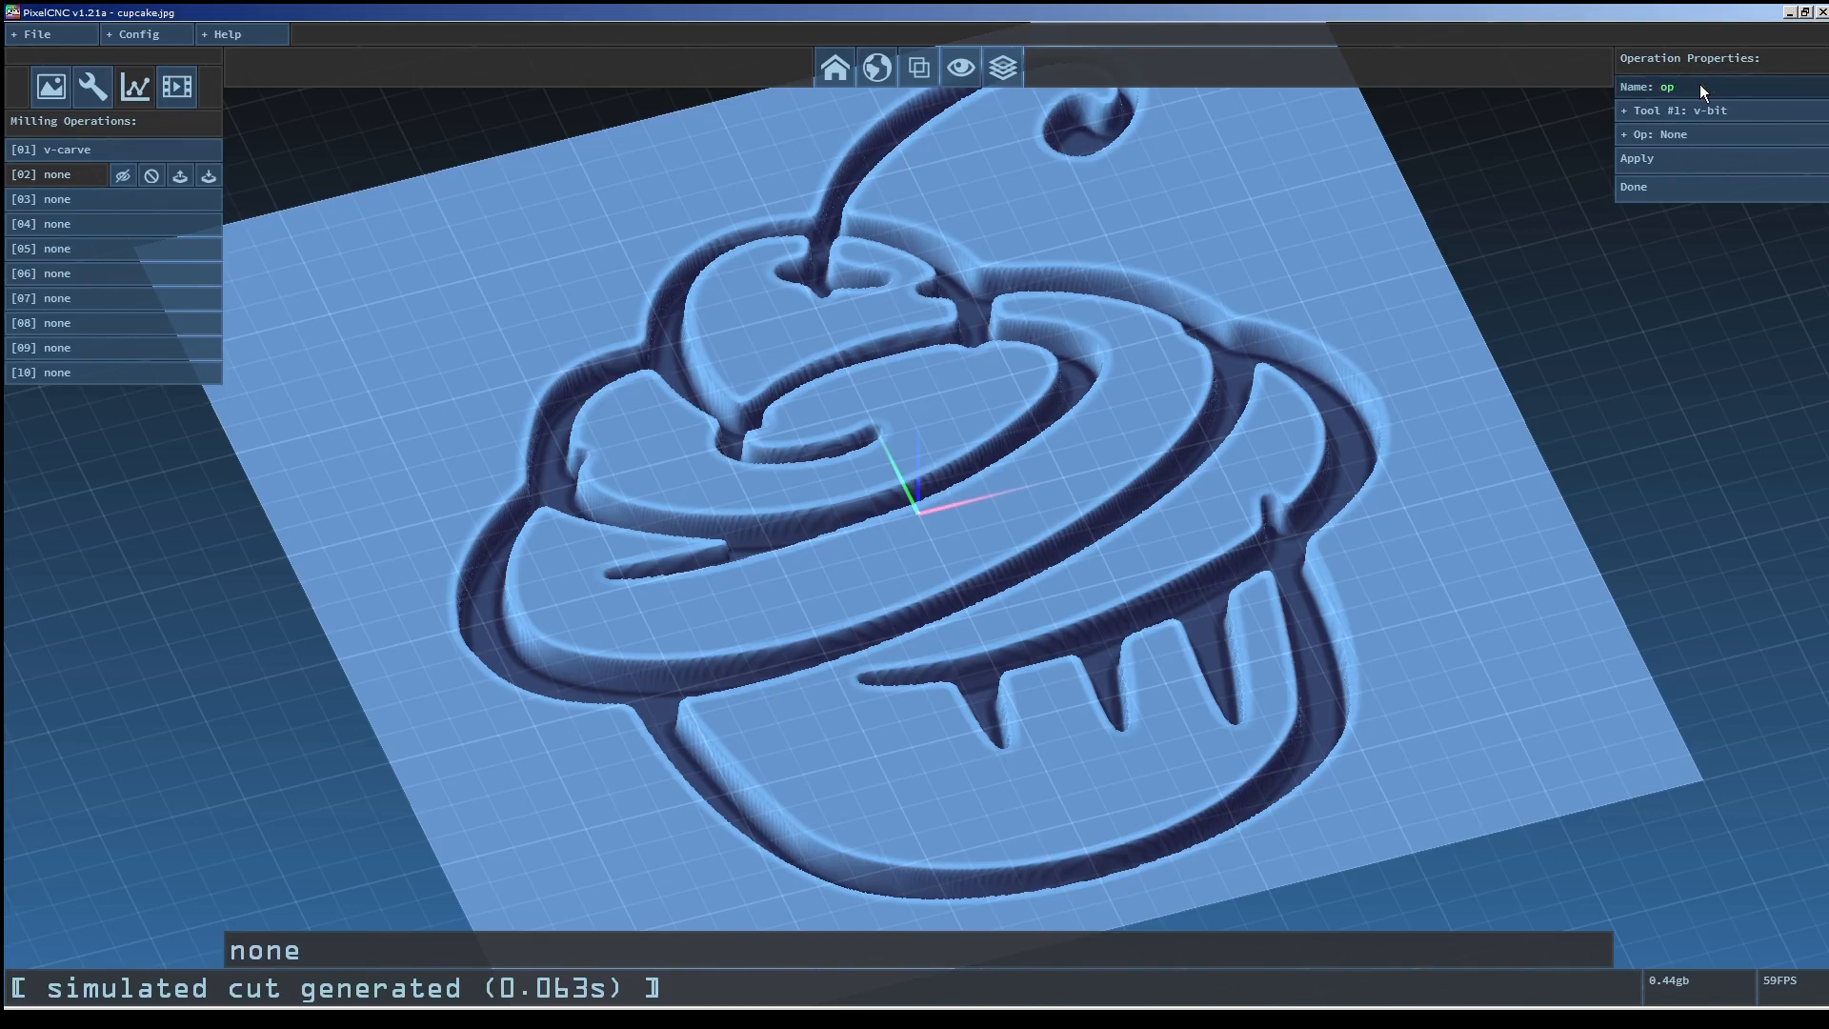
{"action": "type", "text": "outline"}
{"action": "key", "text": "Return"}
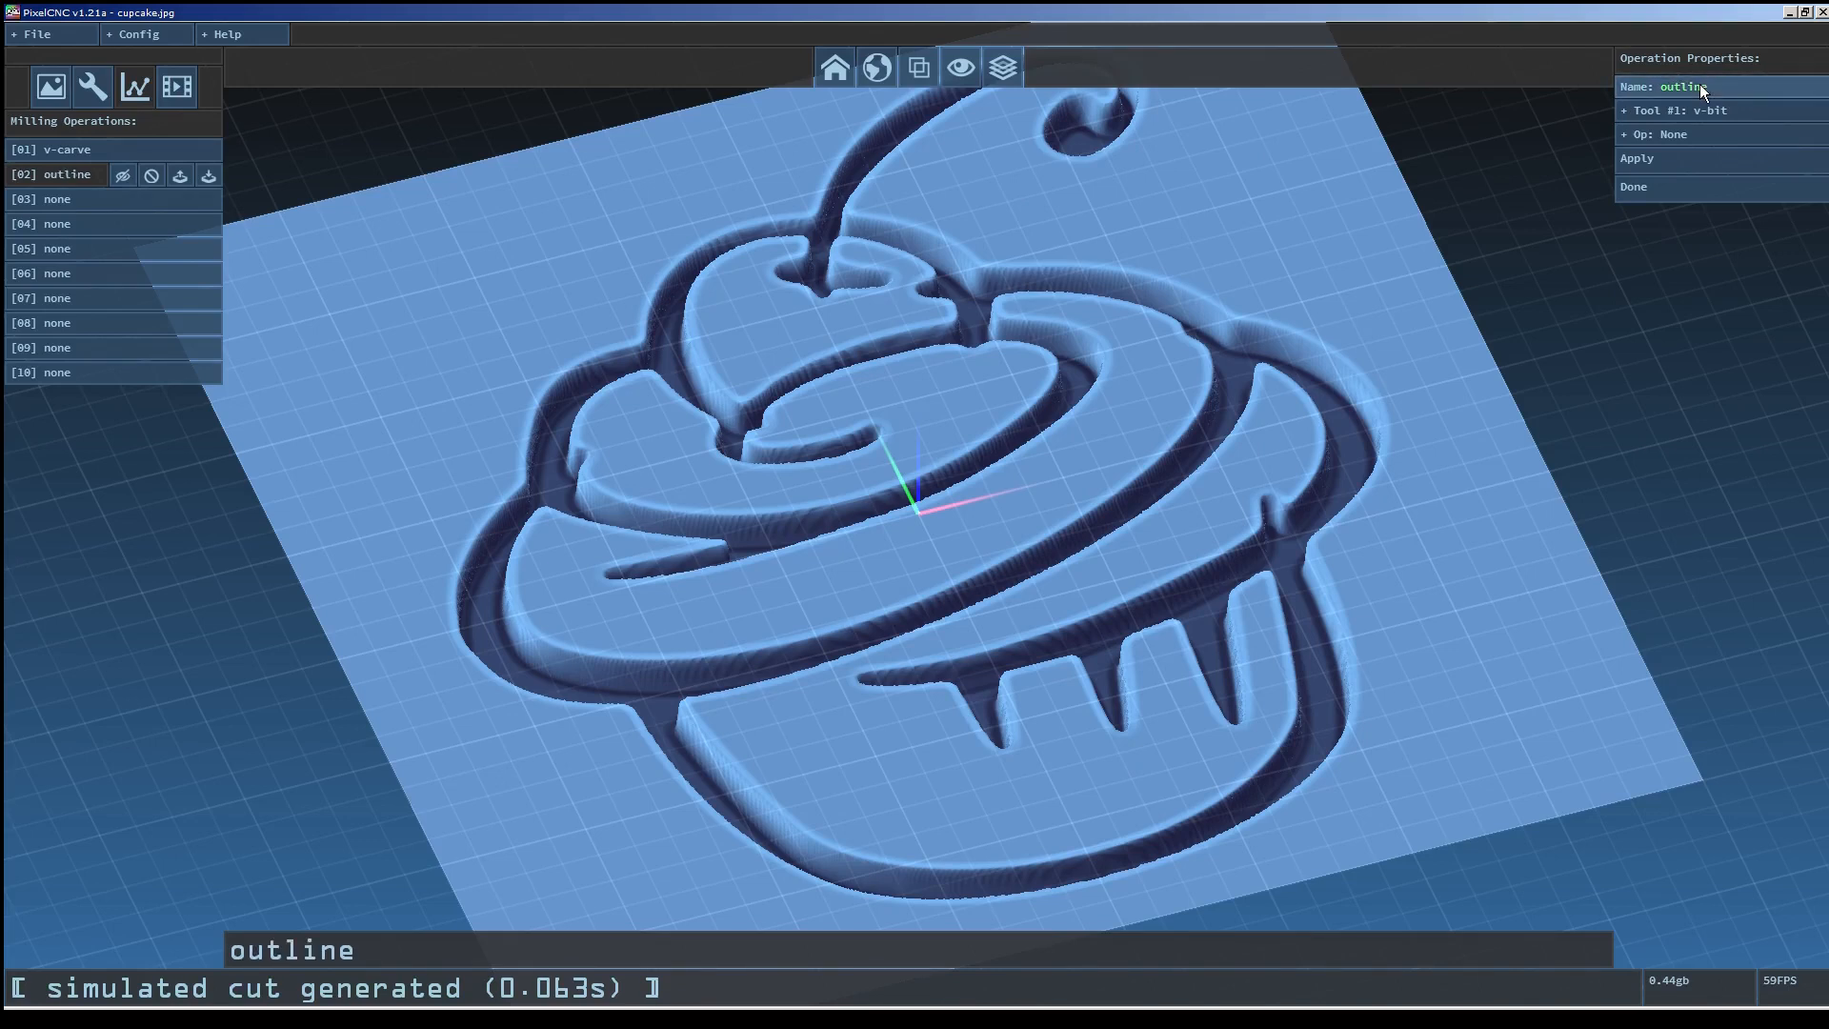
{"action": "left_click", "coordinate": [1684, 135]}
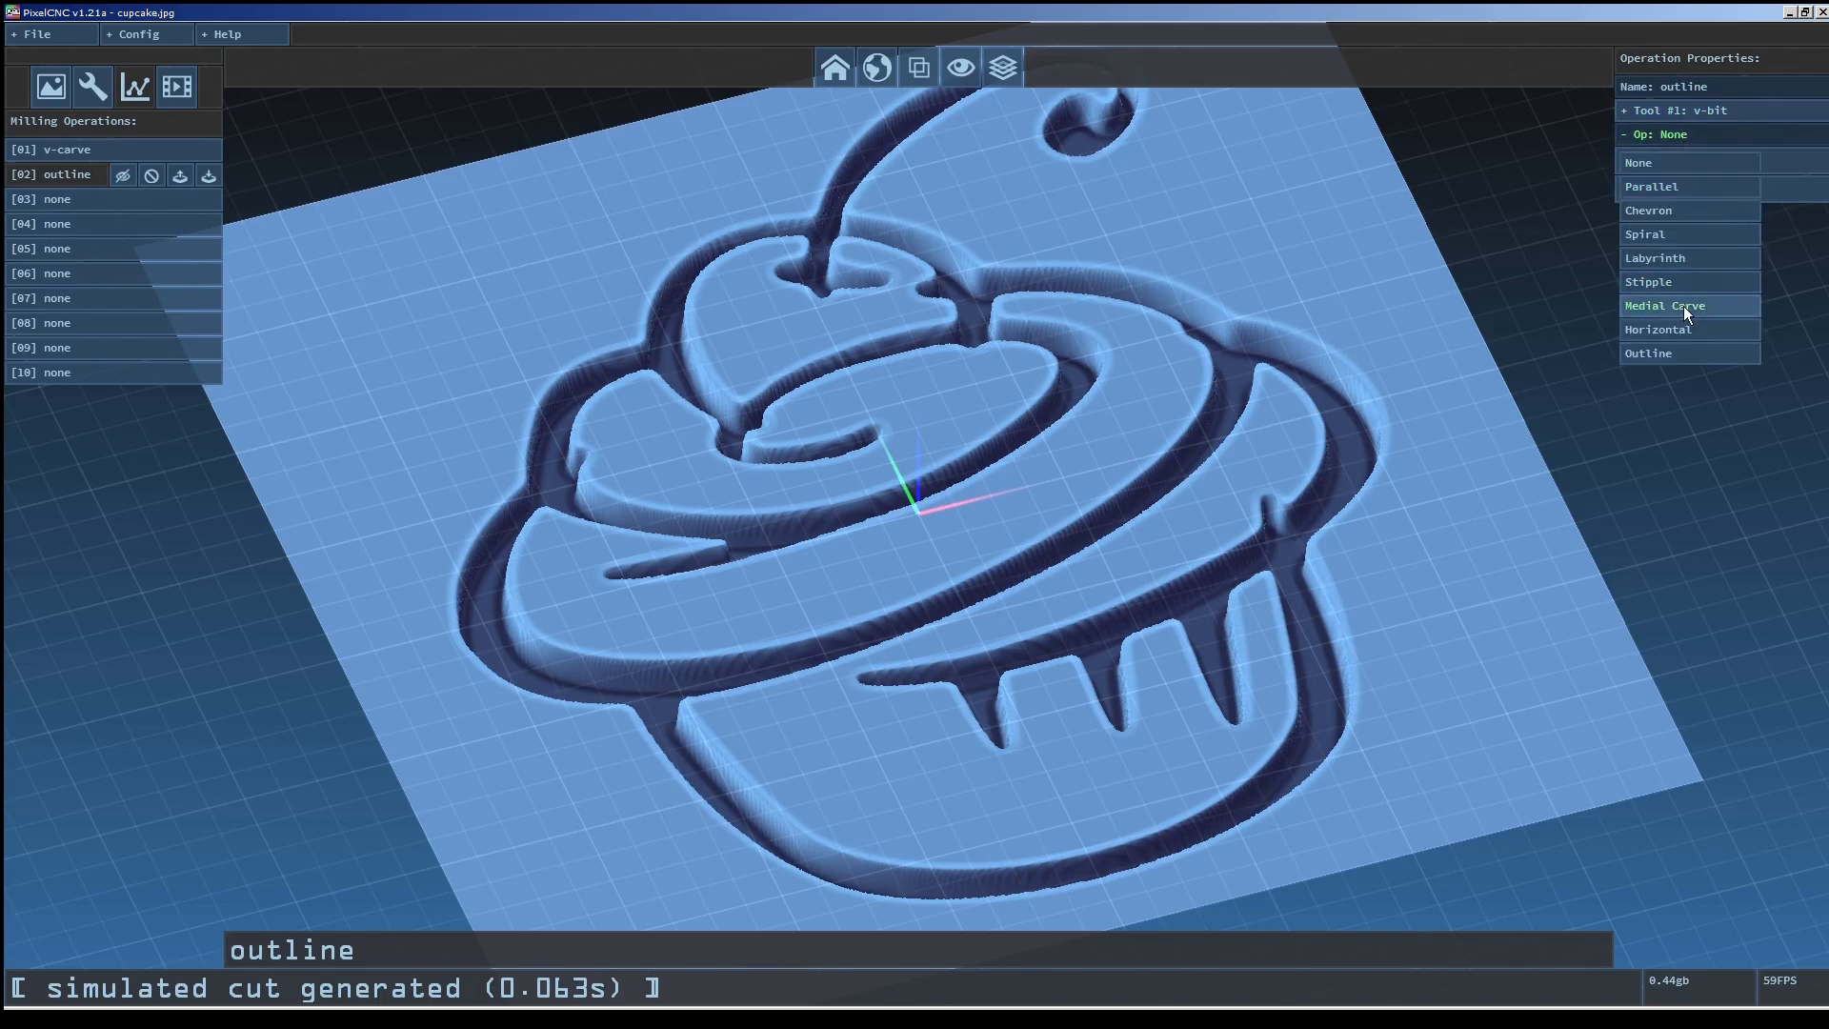
{"action": "left_click", "coordinate": [1675, 352]}
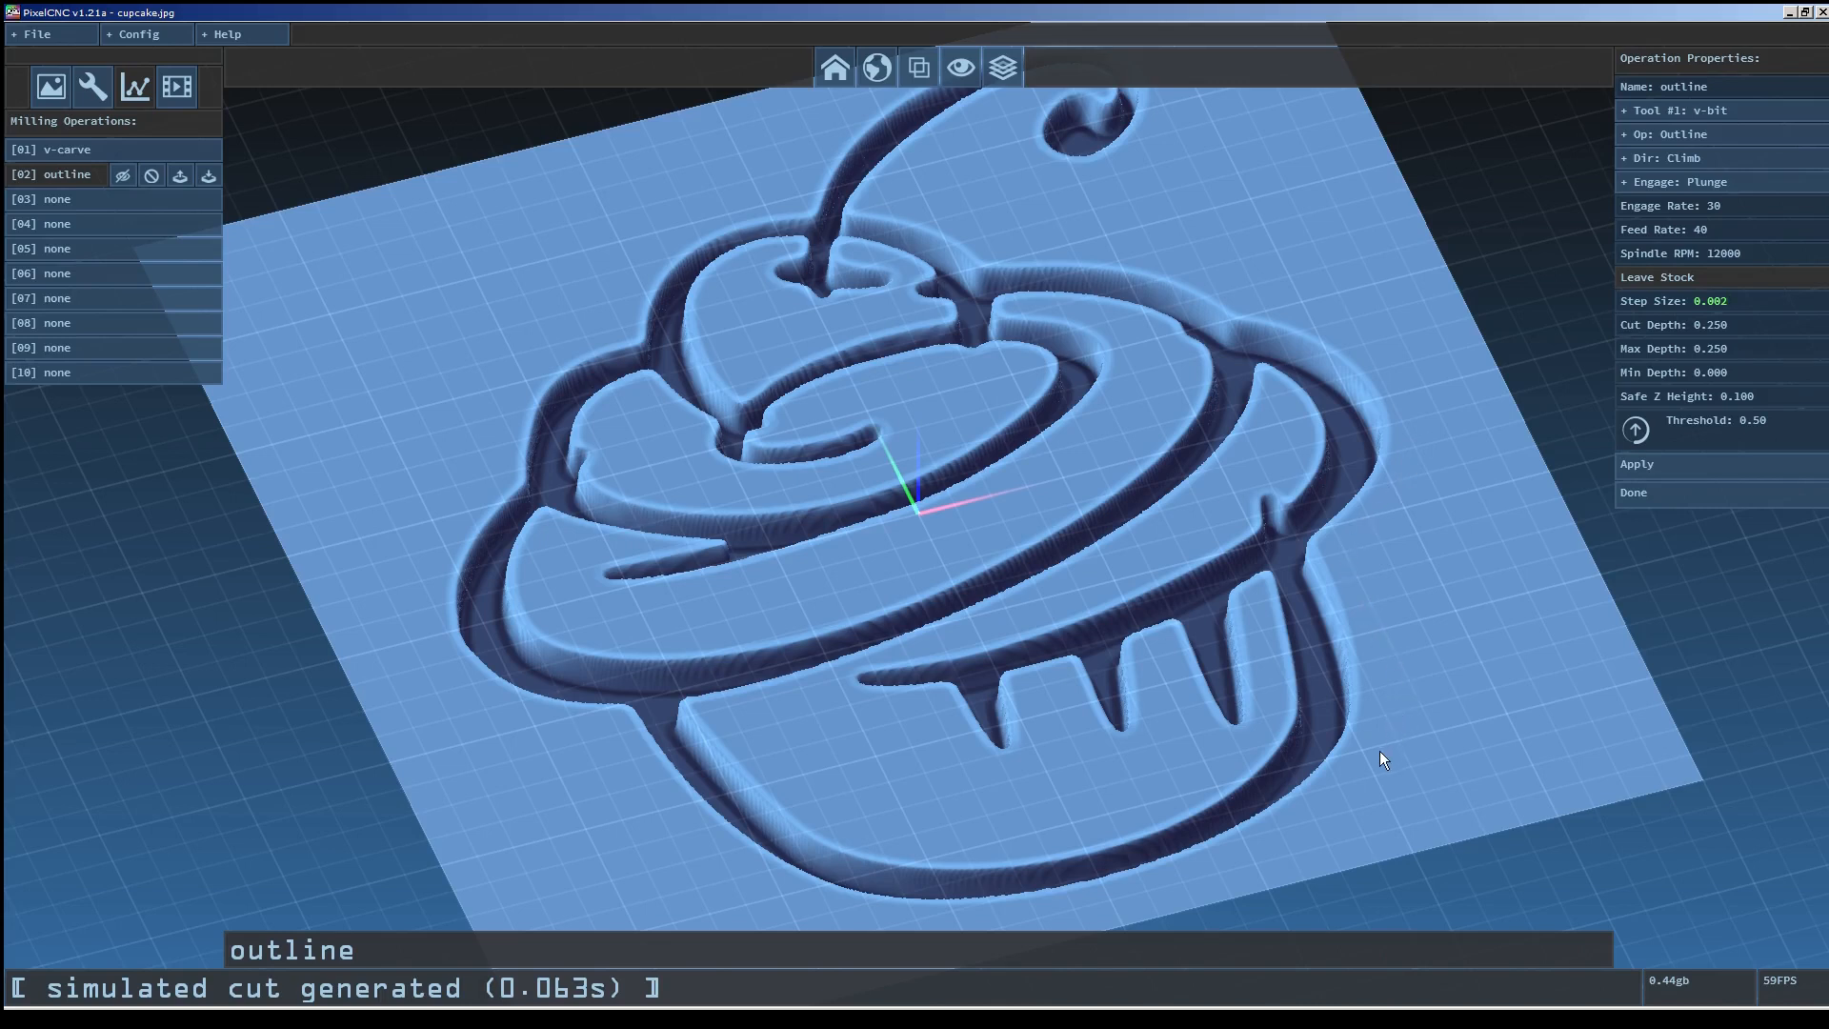
Set the outline operation's step size to 0.125 and max depth to 0.05, then apply it.
{"action": "left_click", "coordinate": [1737, 297]}
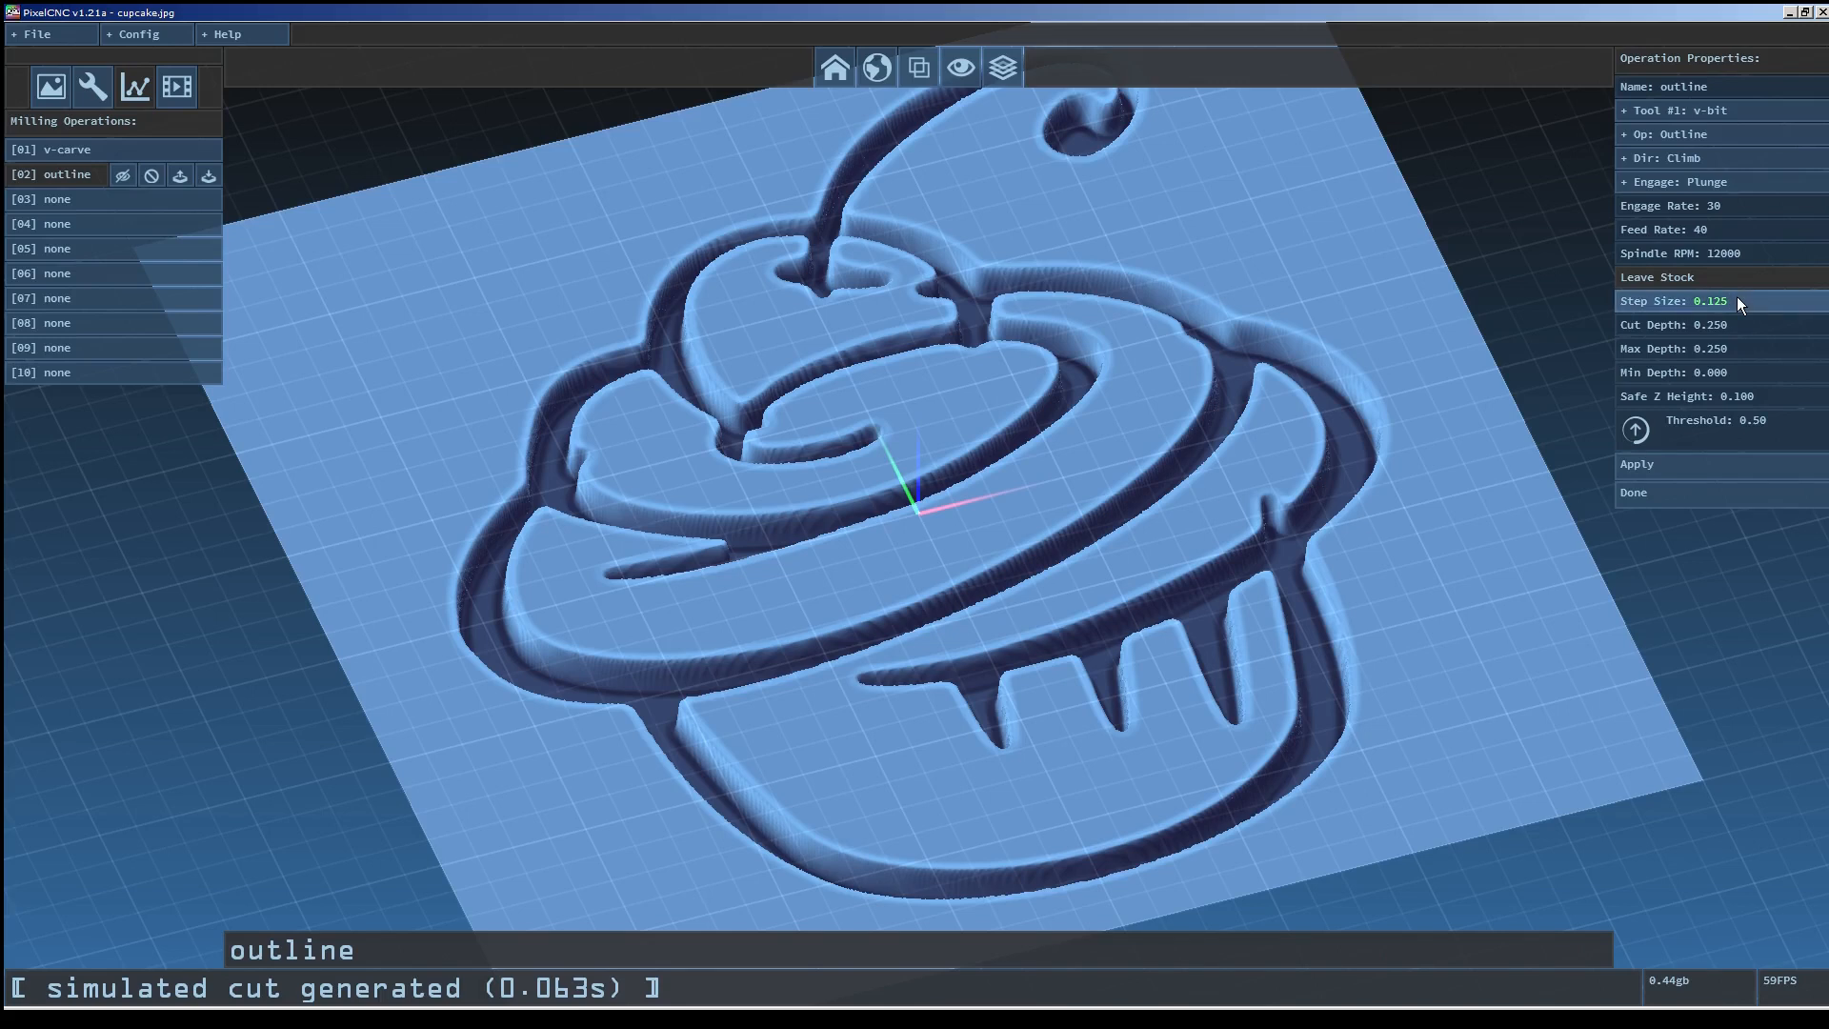
{"action": "left_click", "coordinate": [1737, 348]}
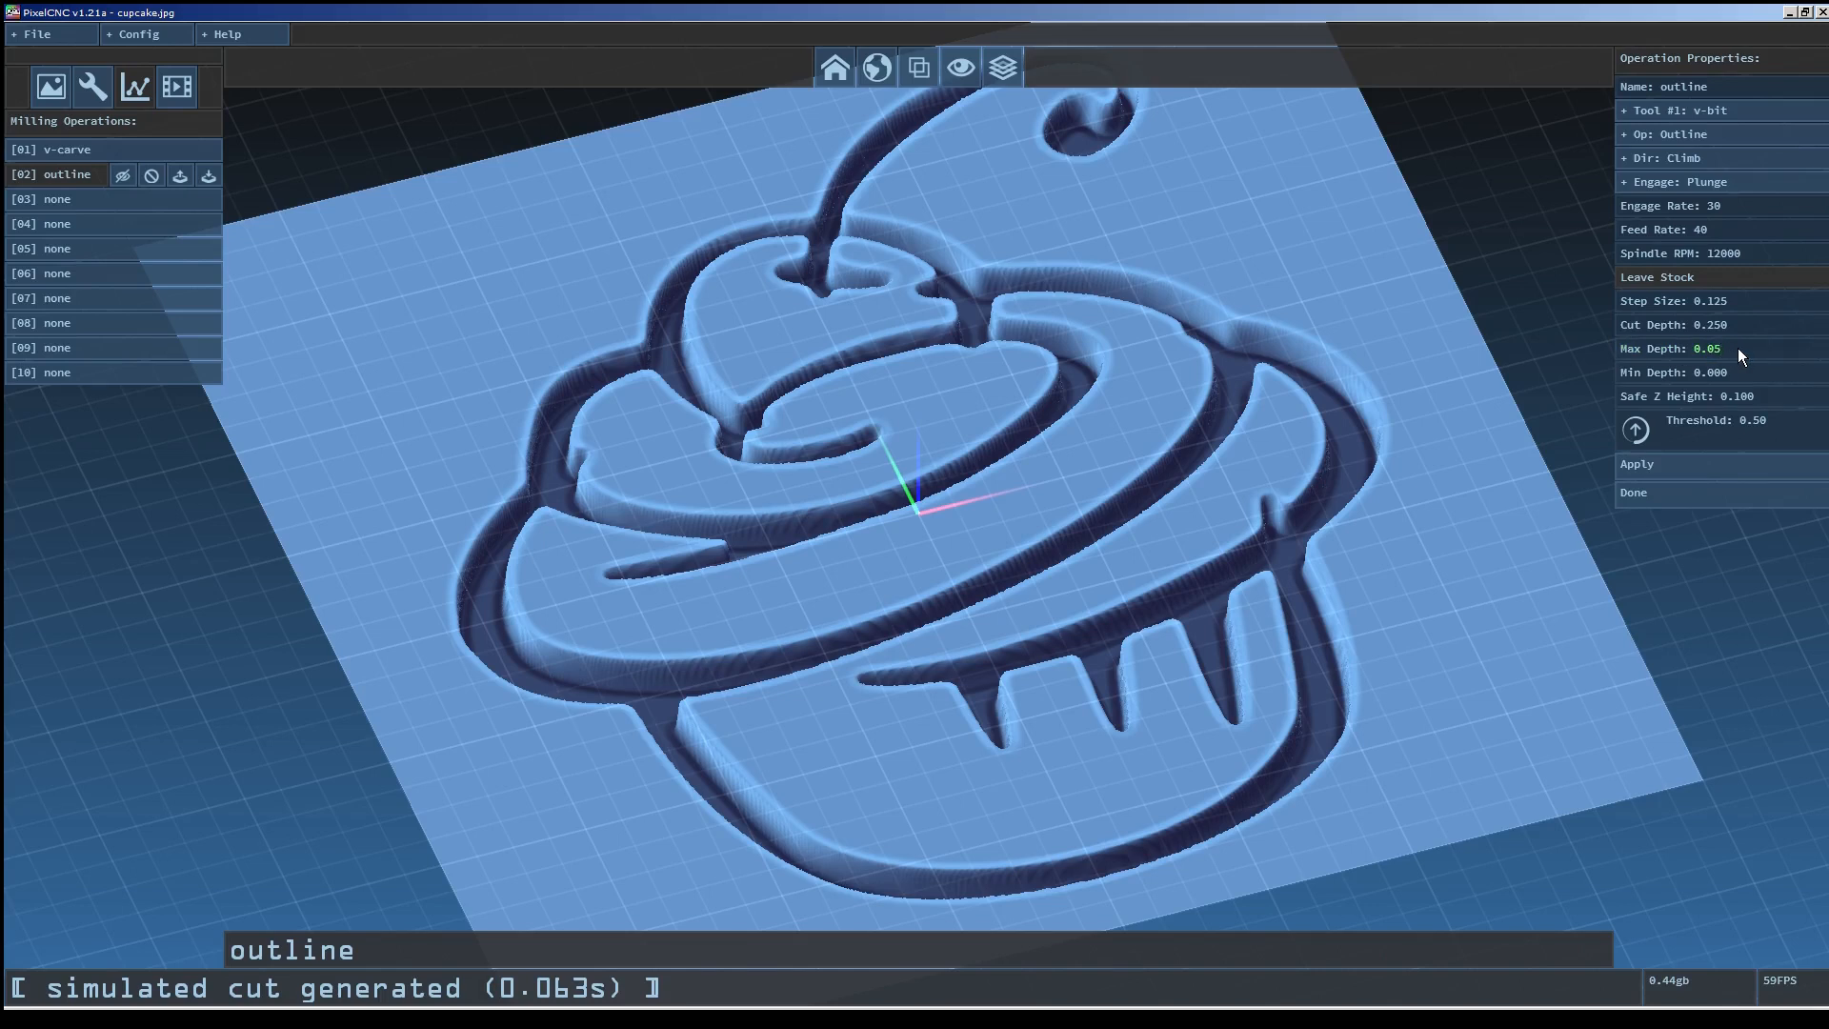
{"action": "type", "text": "0.05"}
{"action": "key", "text": "Return"}
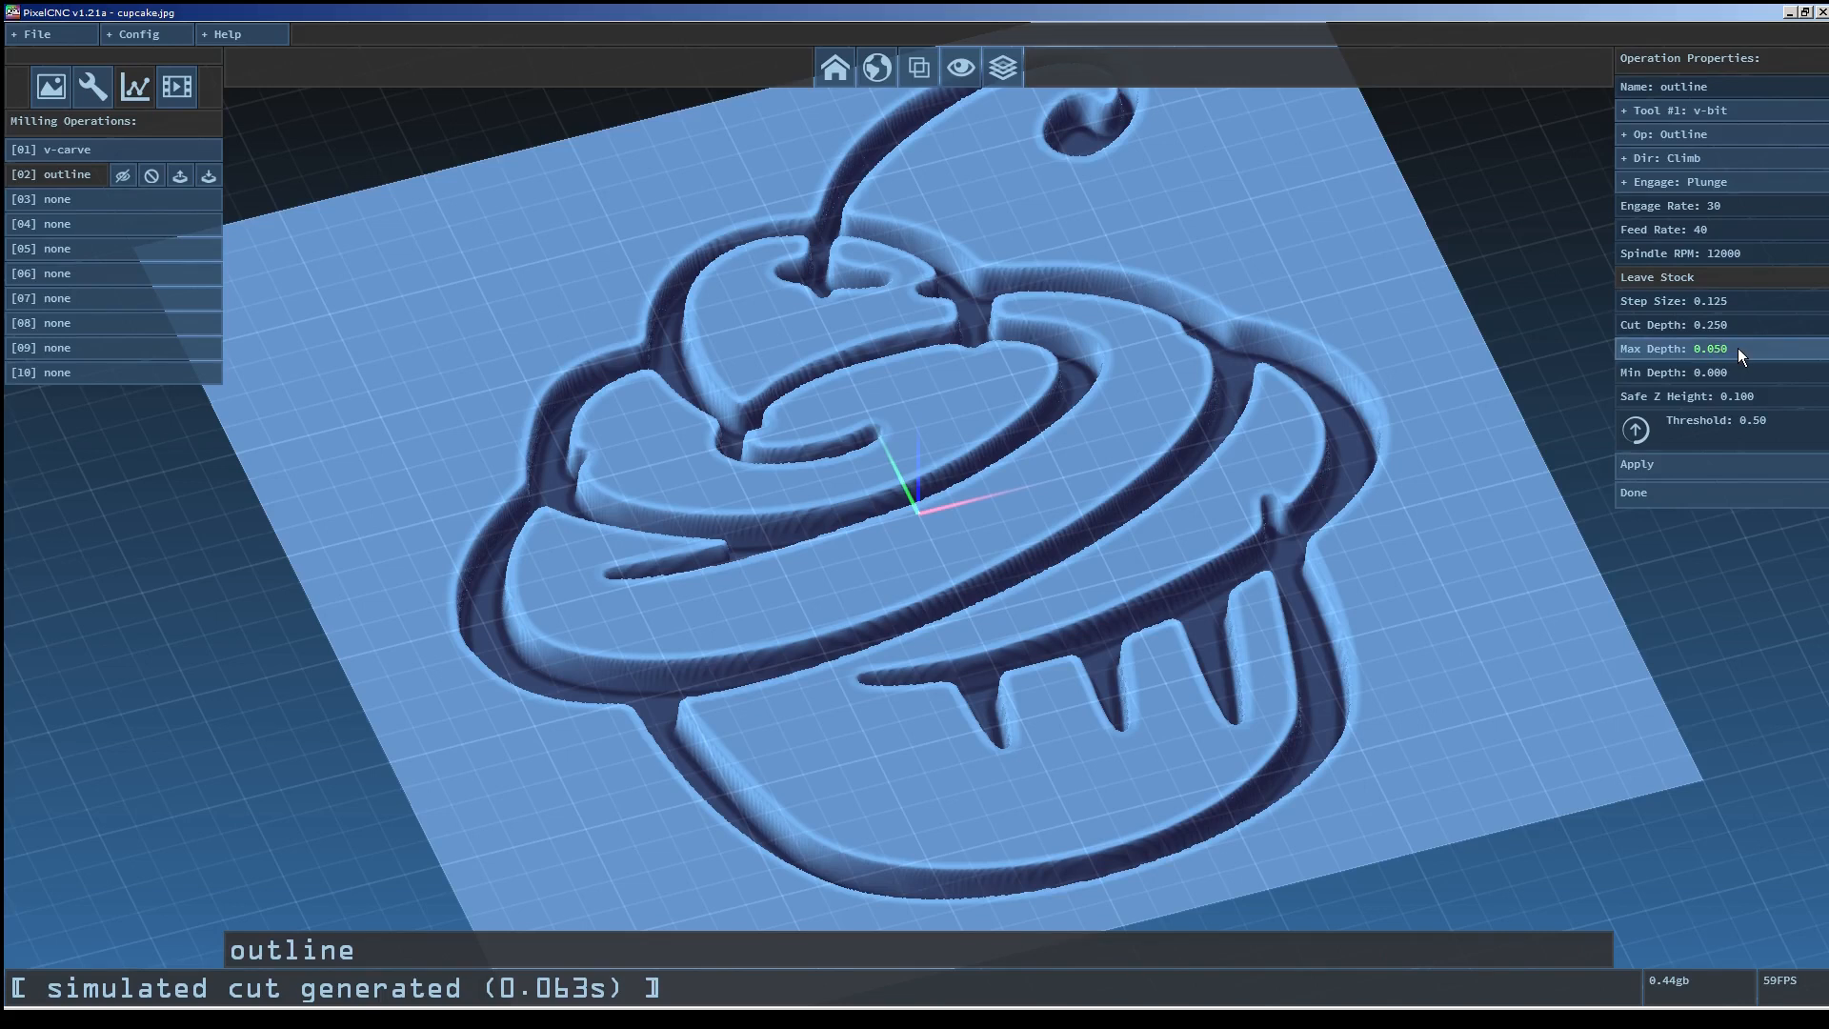
{"action": "left_click", "coordinate": [1709, 467]}
Run the CNC simulation of the outline operation to preview the combined cut.
{"action": "left_click_drag", "start_coordinate": [1559, 449], "coordinate": [1194, 570]}
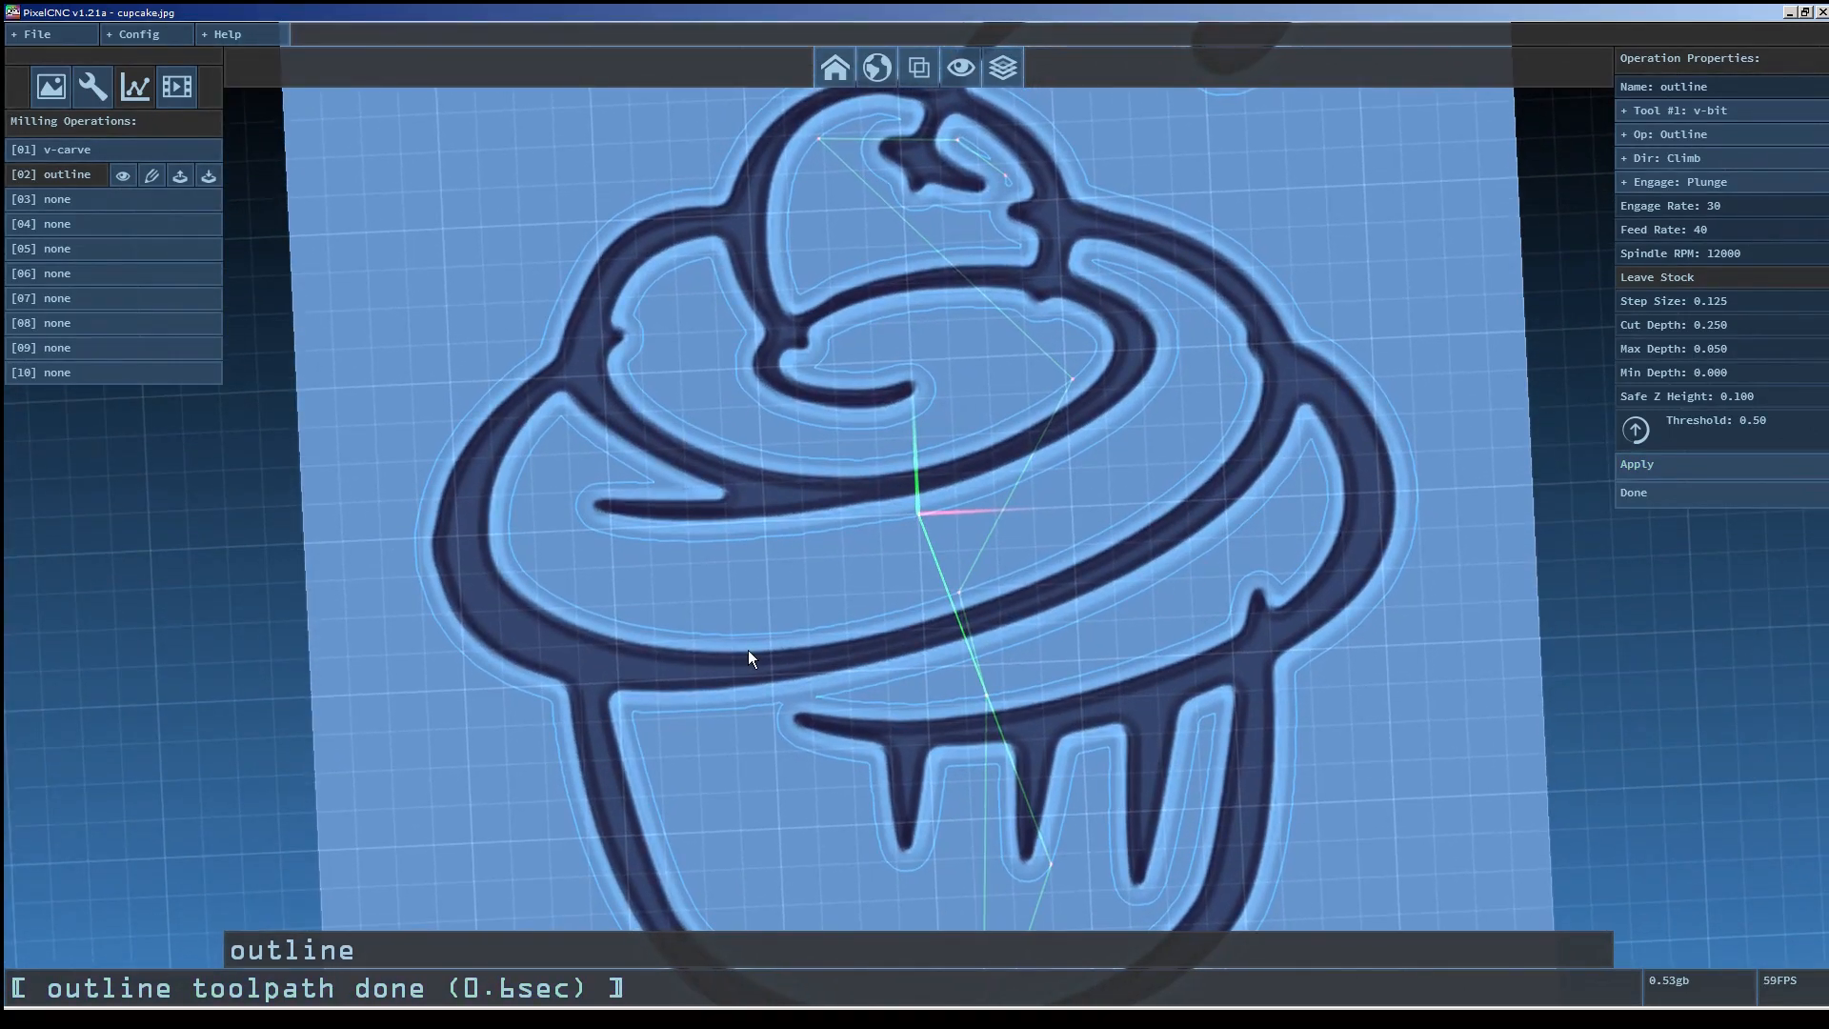
{"action": "left_click", "coordinate": [169, 86]}
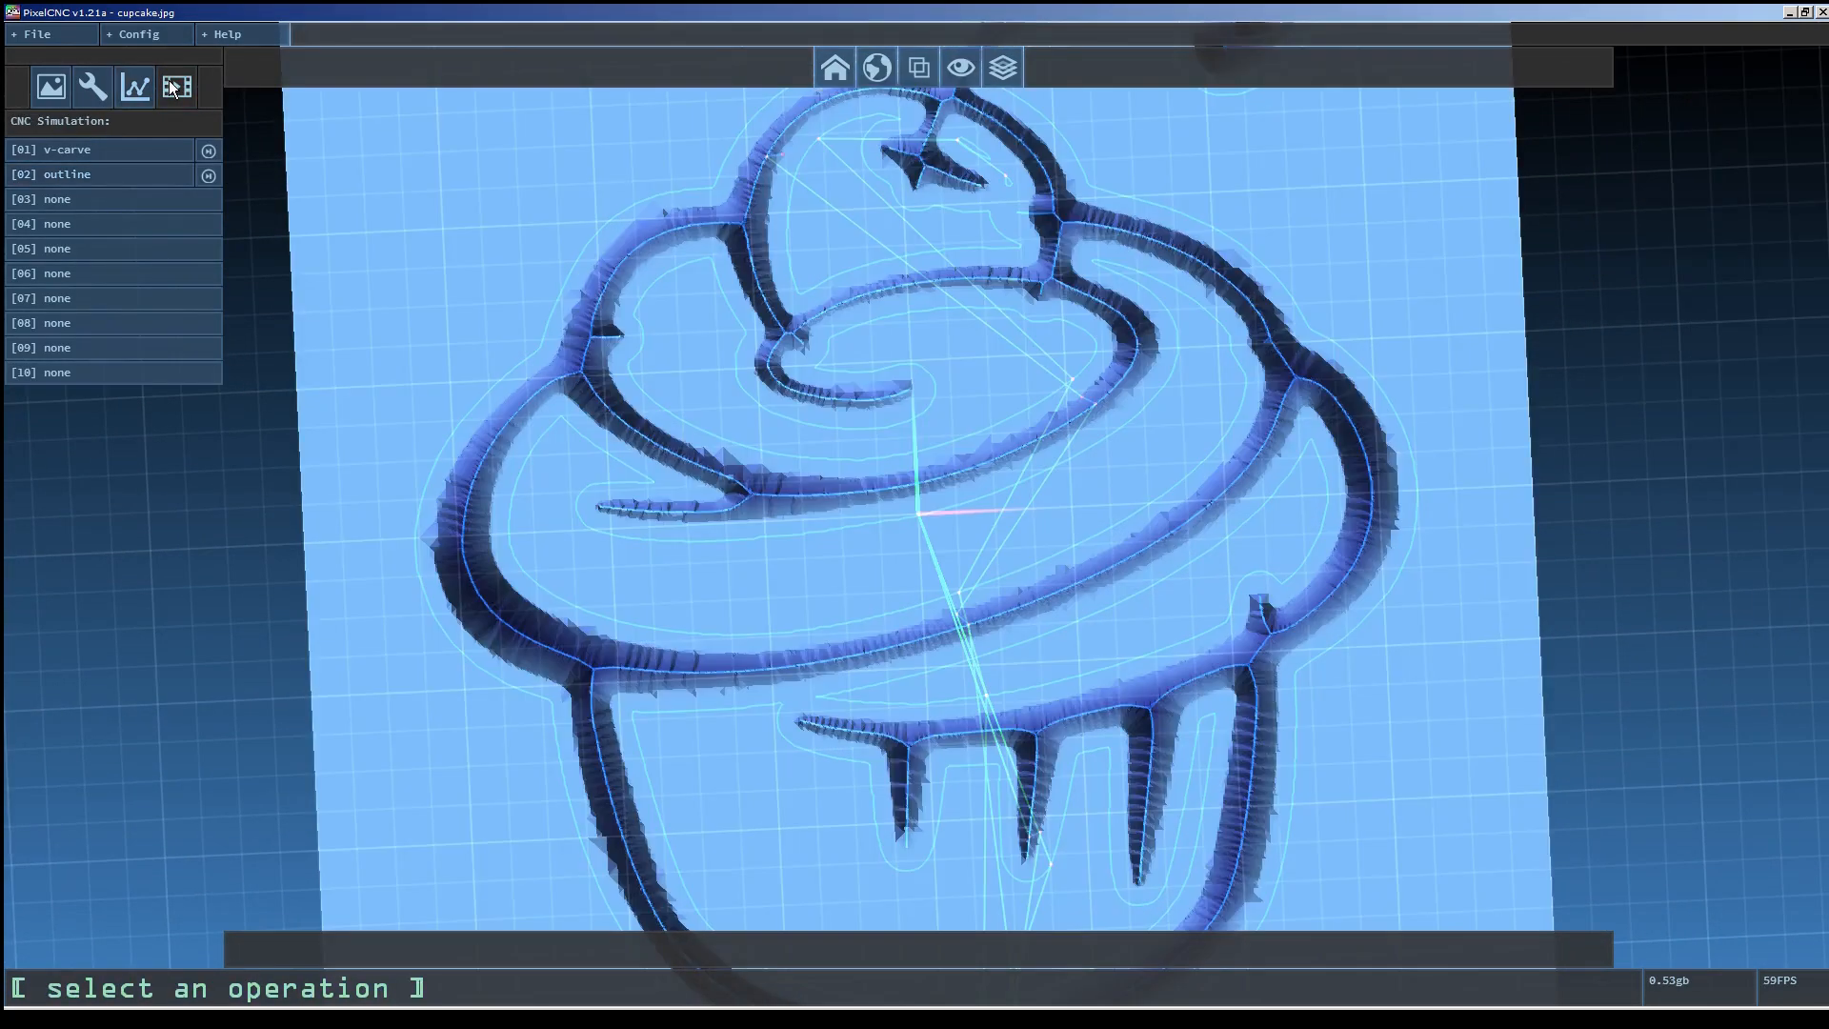
{"action": "left_click", "coordinate": [208, 177]}
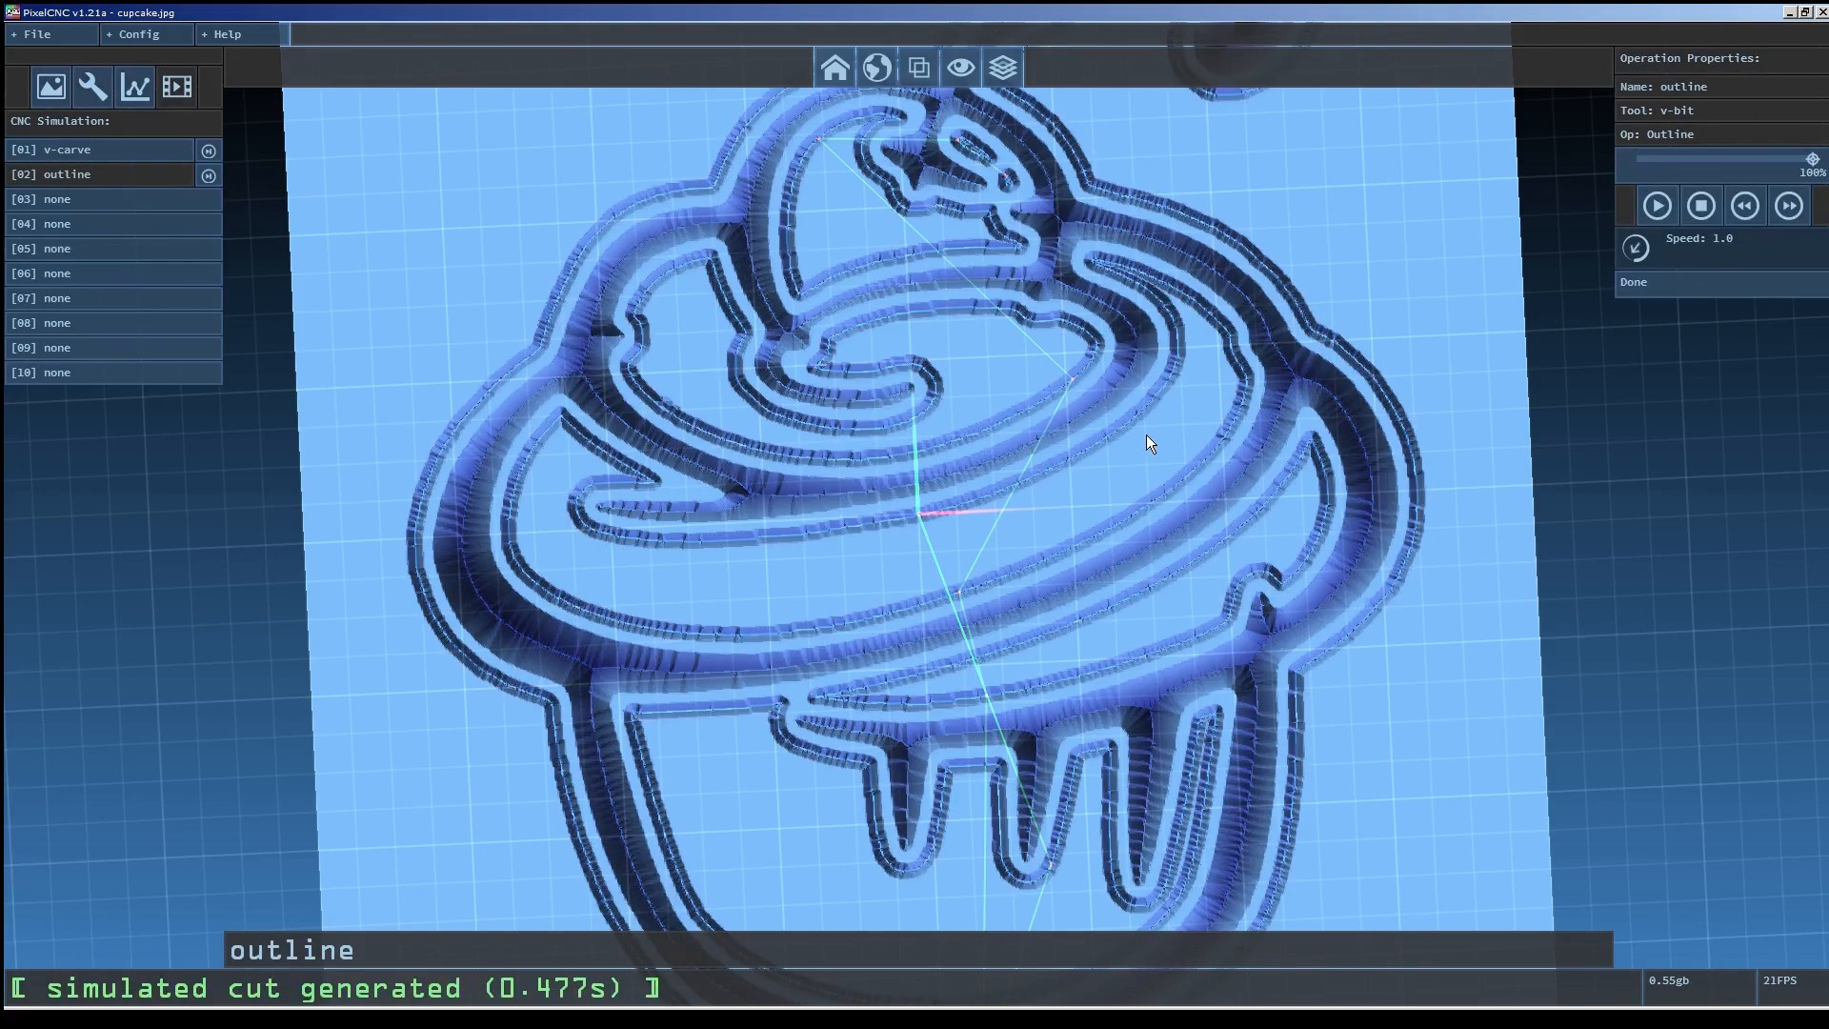
{"action": "scroll", "coordinate": [1062, 512], "scroll_direction": "down", "scroll_amount": 3}
{"action": "left_click_drag", "start_coordinate": [1065, 684], "coordinate": [1085, 581]}
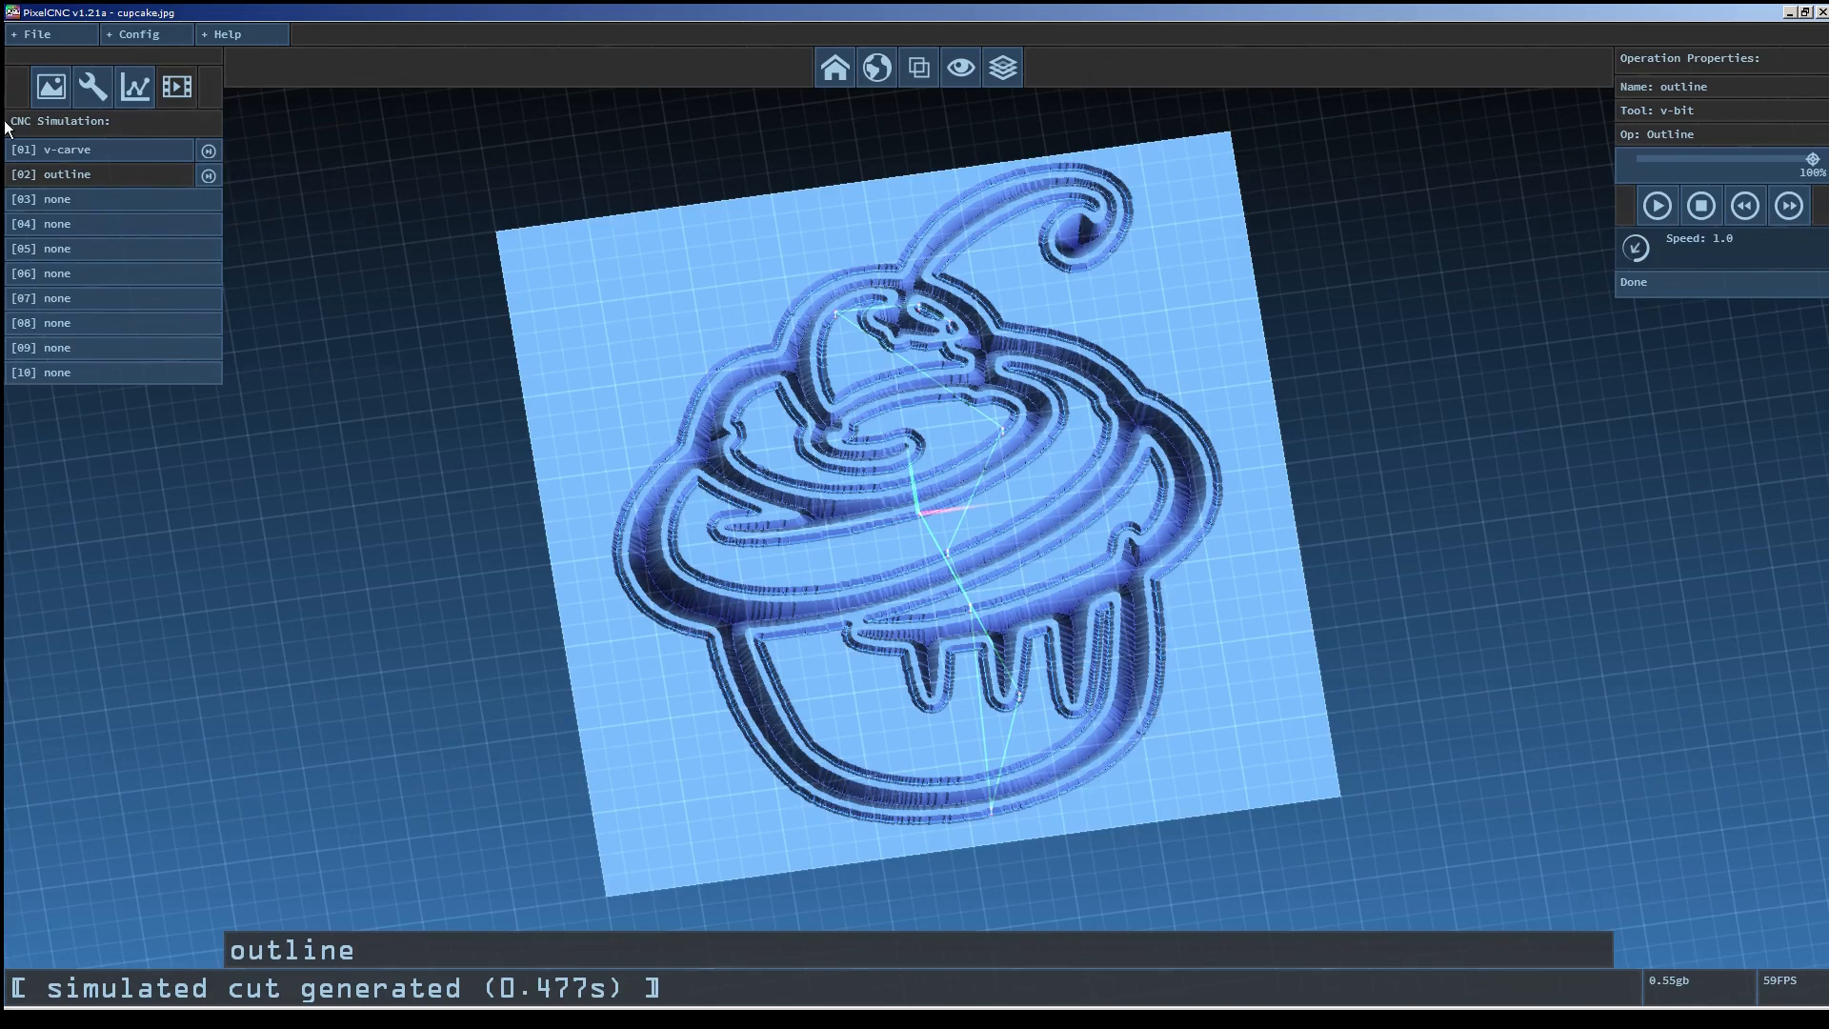
Save the project as cupcake.pnc, replacing the existing file.
{"action": "left_click", "coordinate": [38, 34]}
{"action": "left_click", "coordinate": [59, 109]}
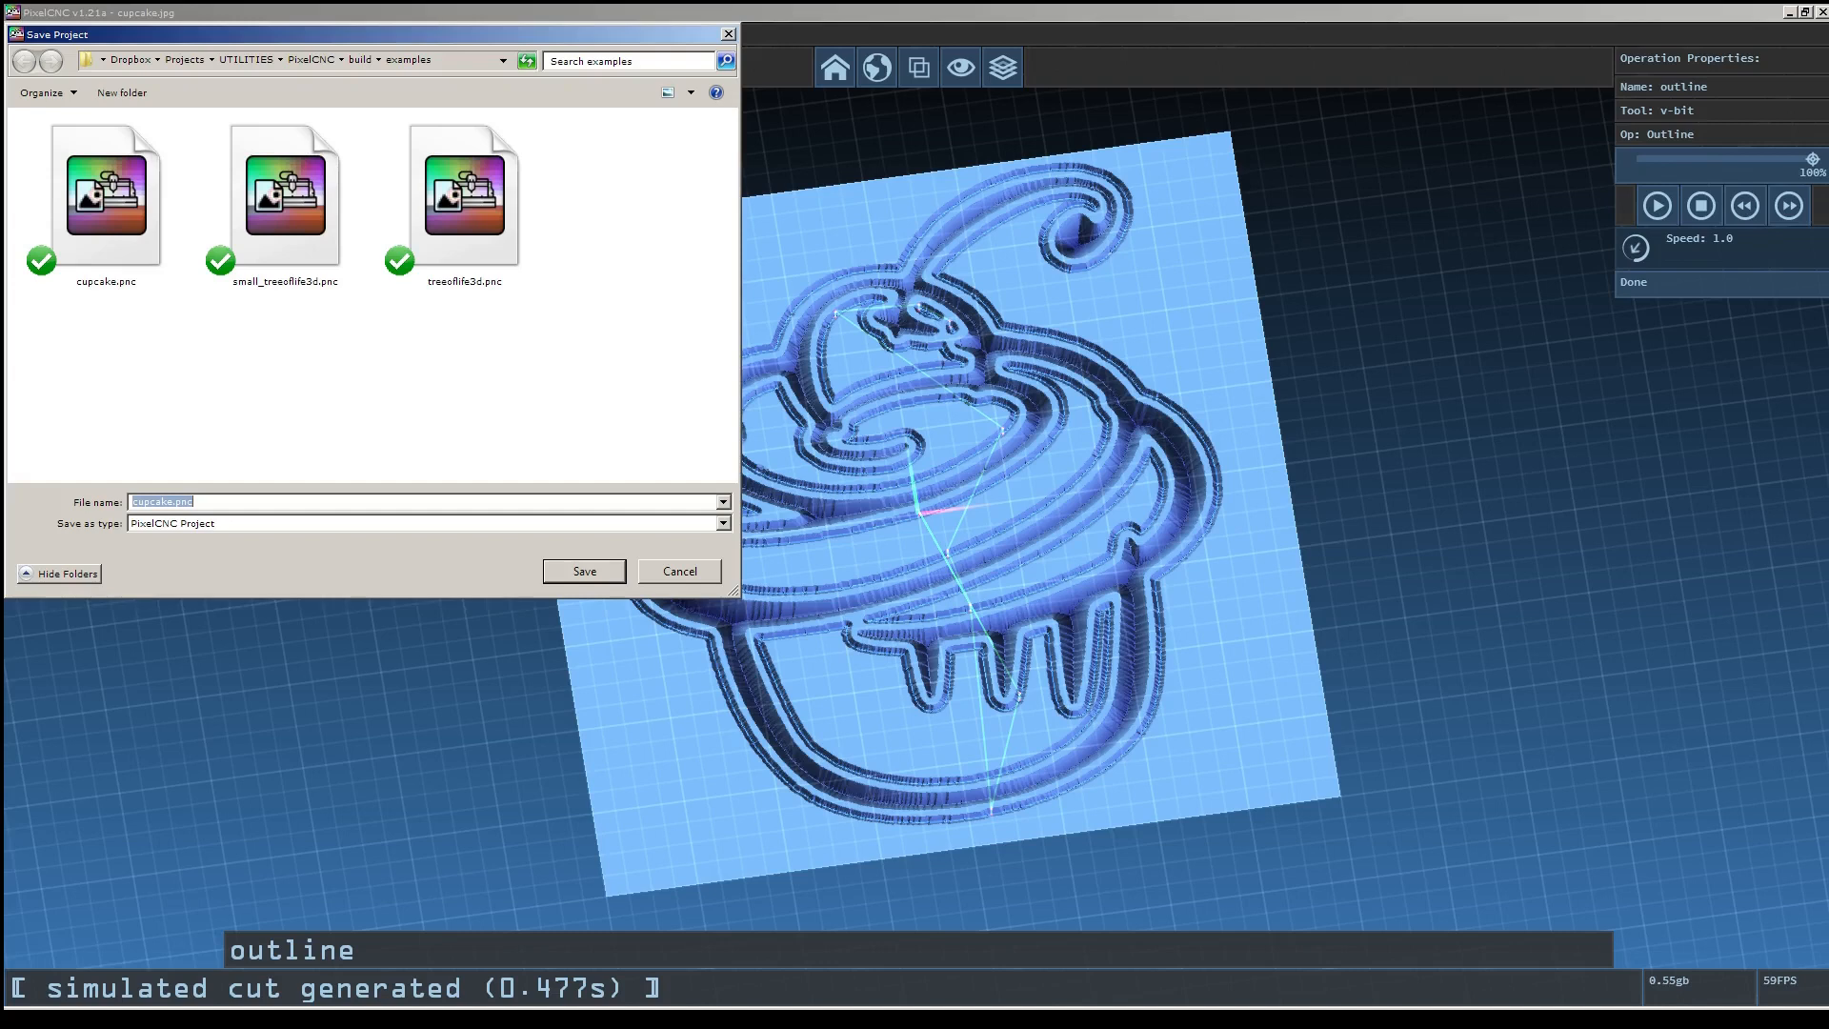
{"action": "key", "text": "Return"}
{"action": "key", "text": "Left"}
{"action": "key", "text": "Return"}
{"action": "left_click", "coordinate": [139, 86]}
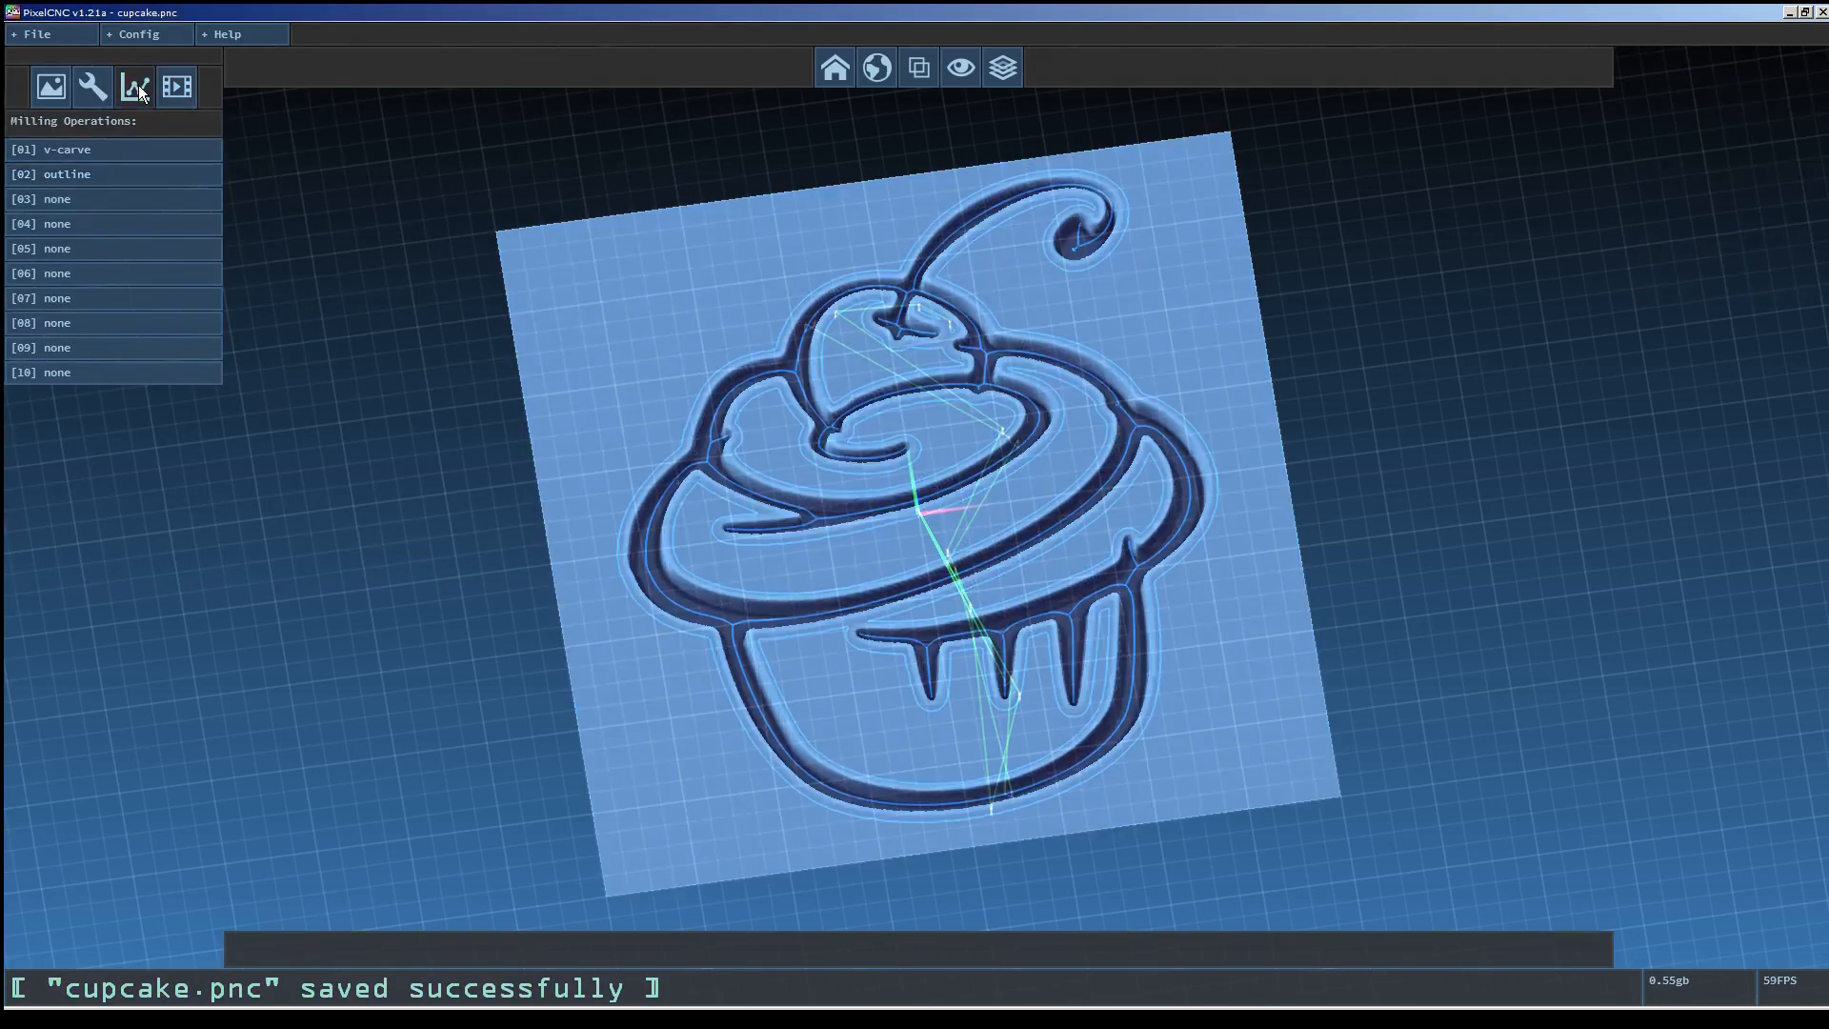
Export the G-code as cupcake.nc, replacing the existing file.
{"action": "left_click", "coordinate": [25, 37]}
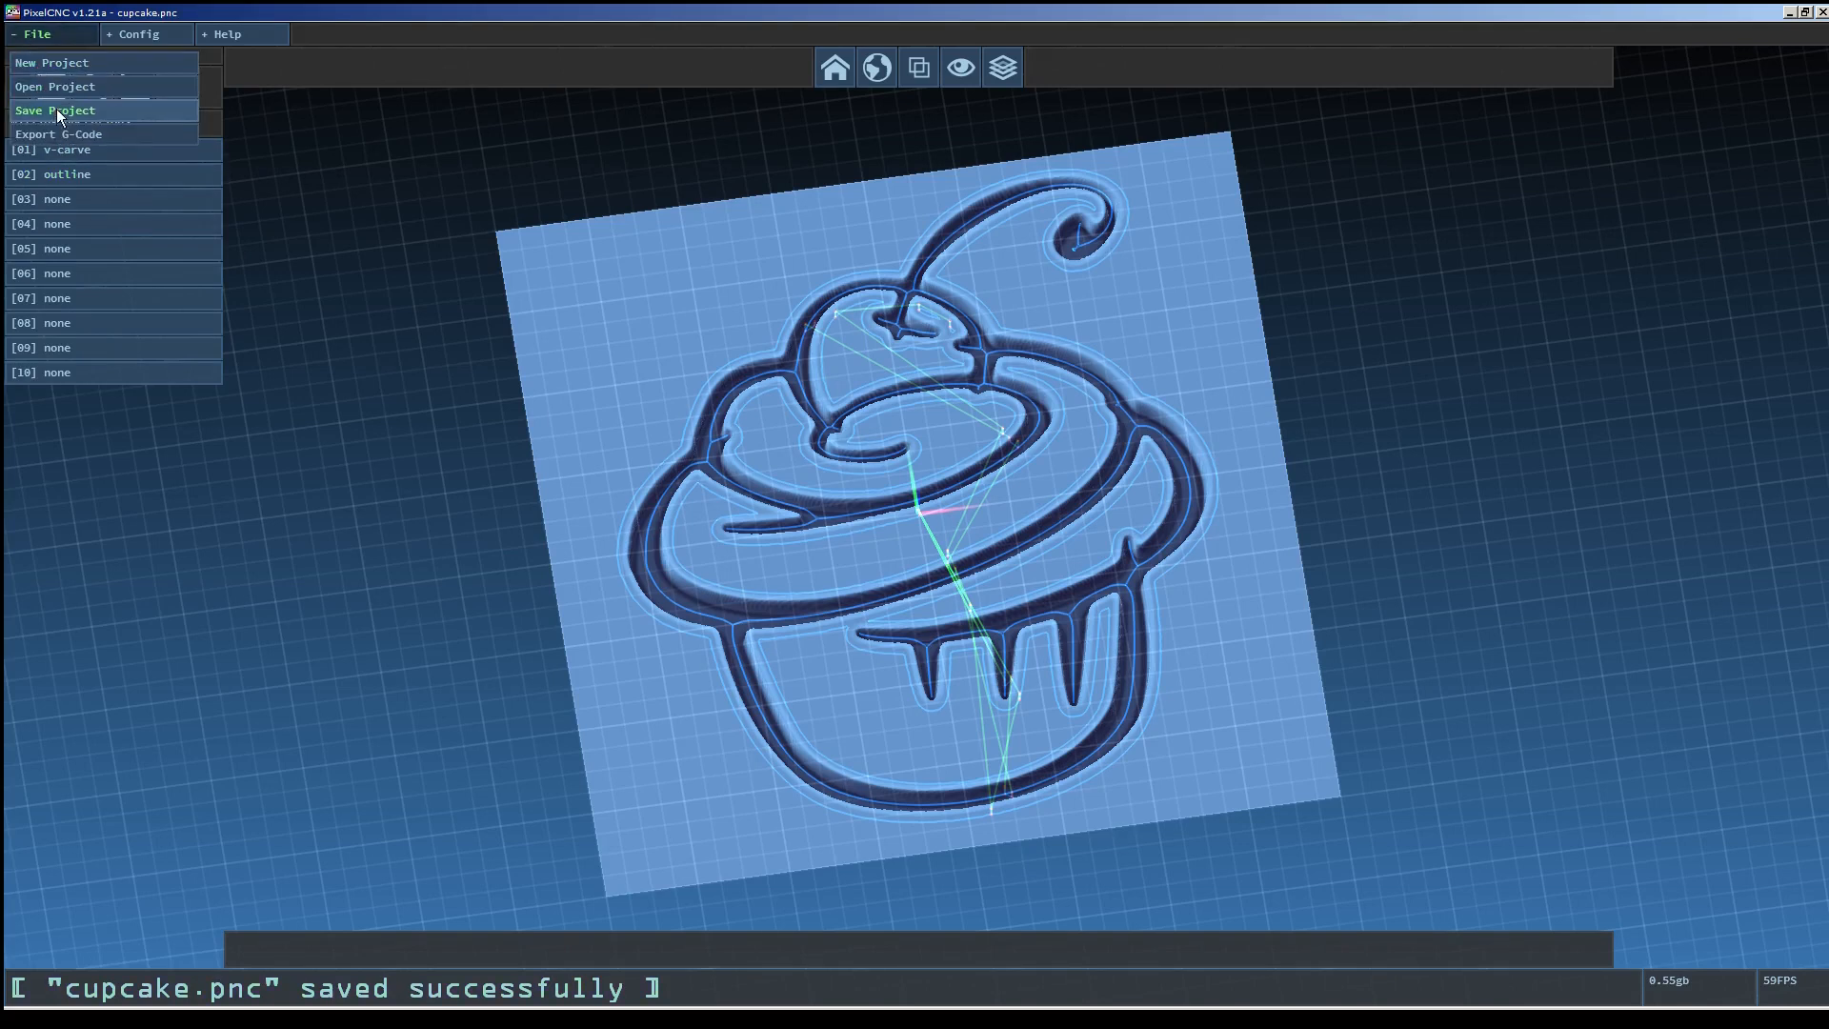
{"action": "left_click", "coordinate": [69, 134]}
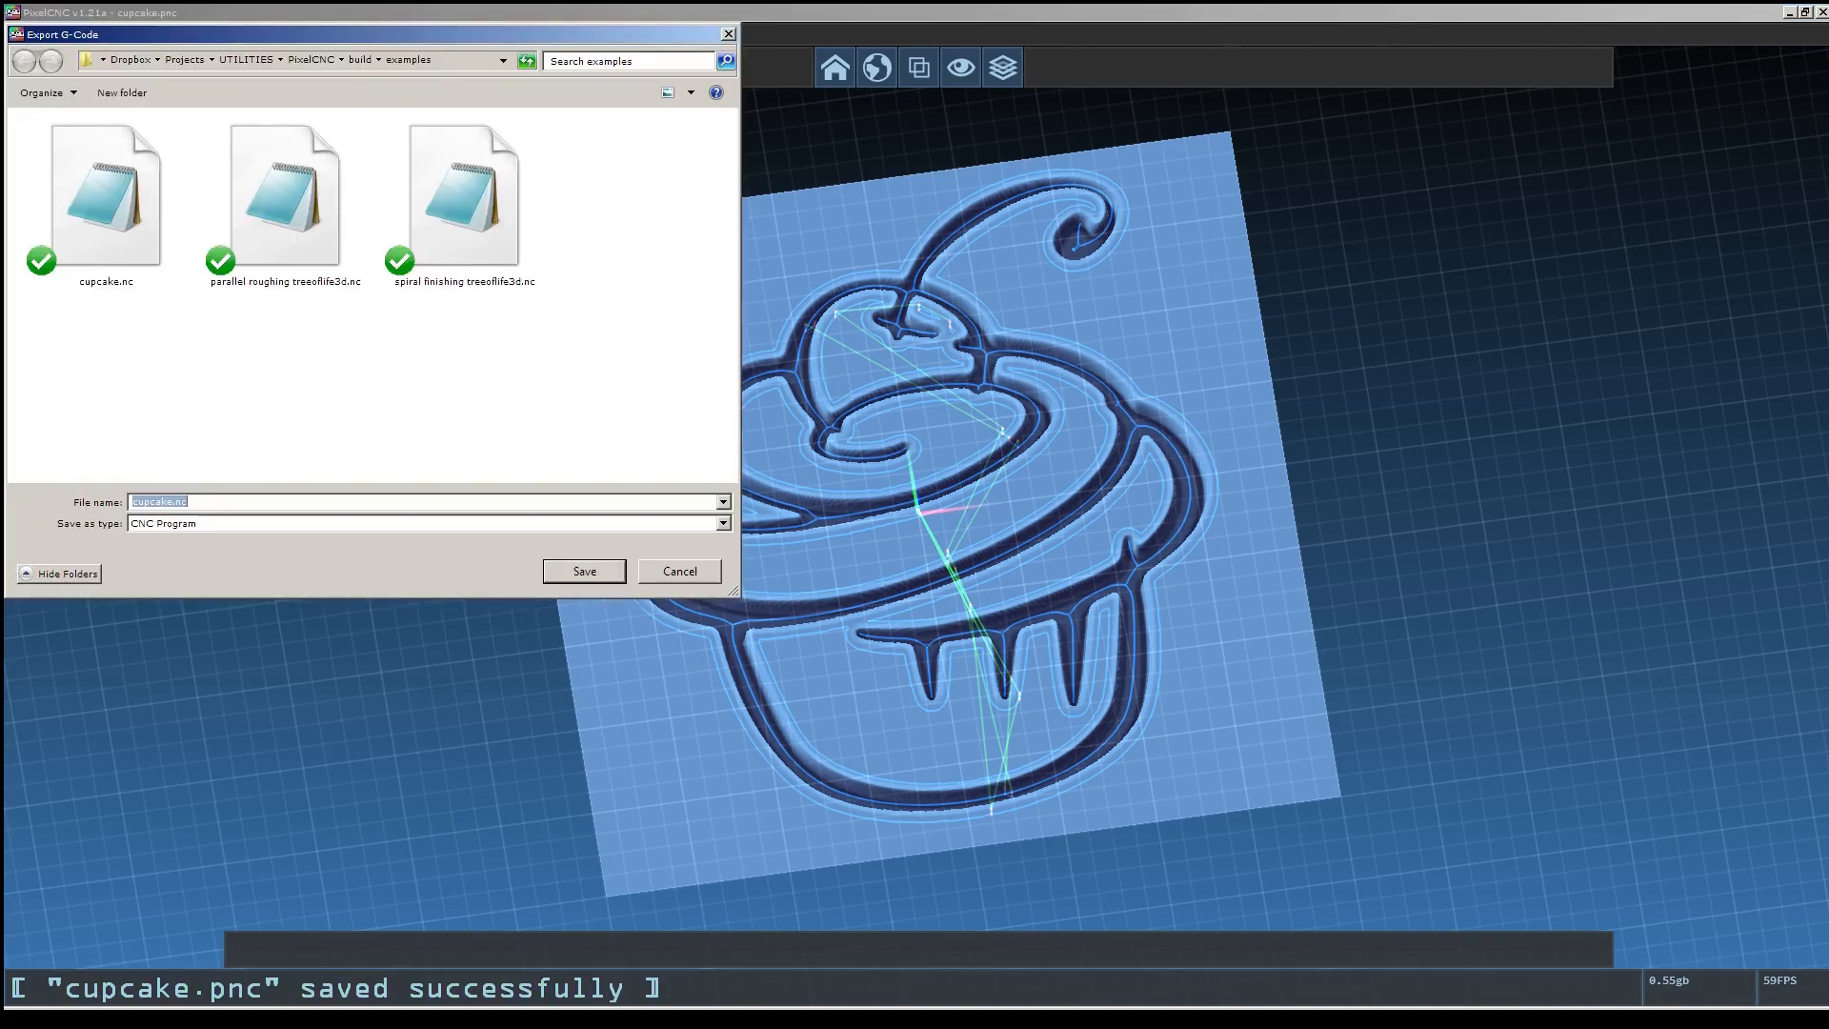
{"action": "key", "text": "Return"}
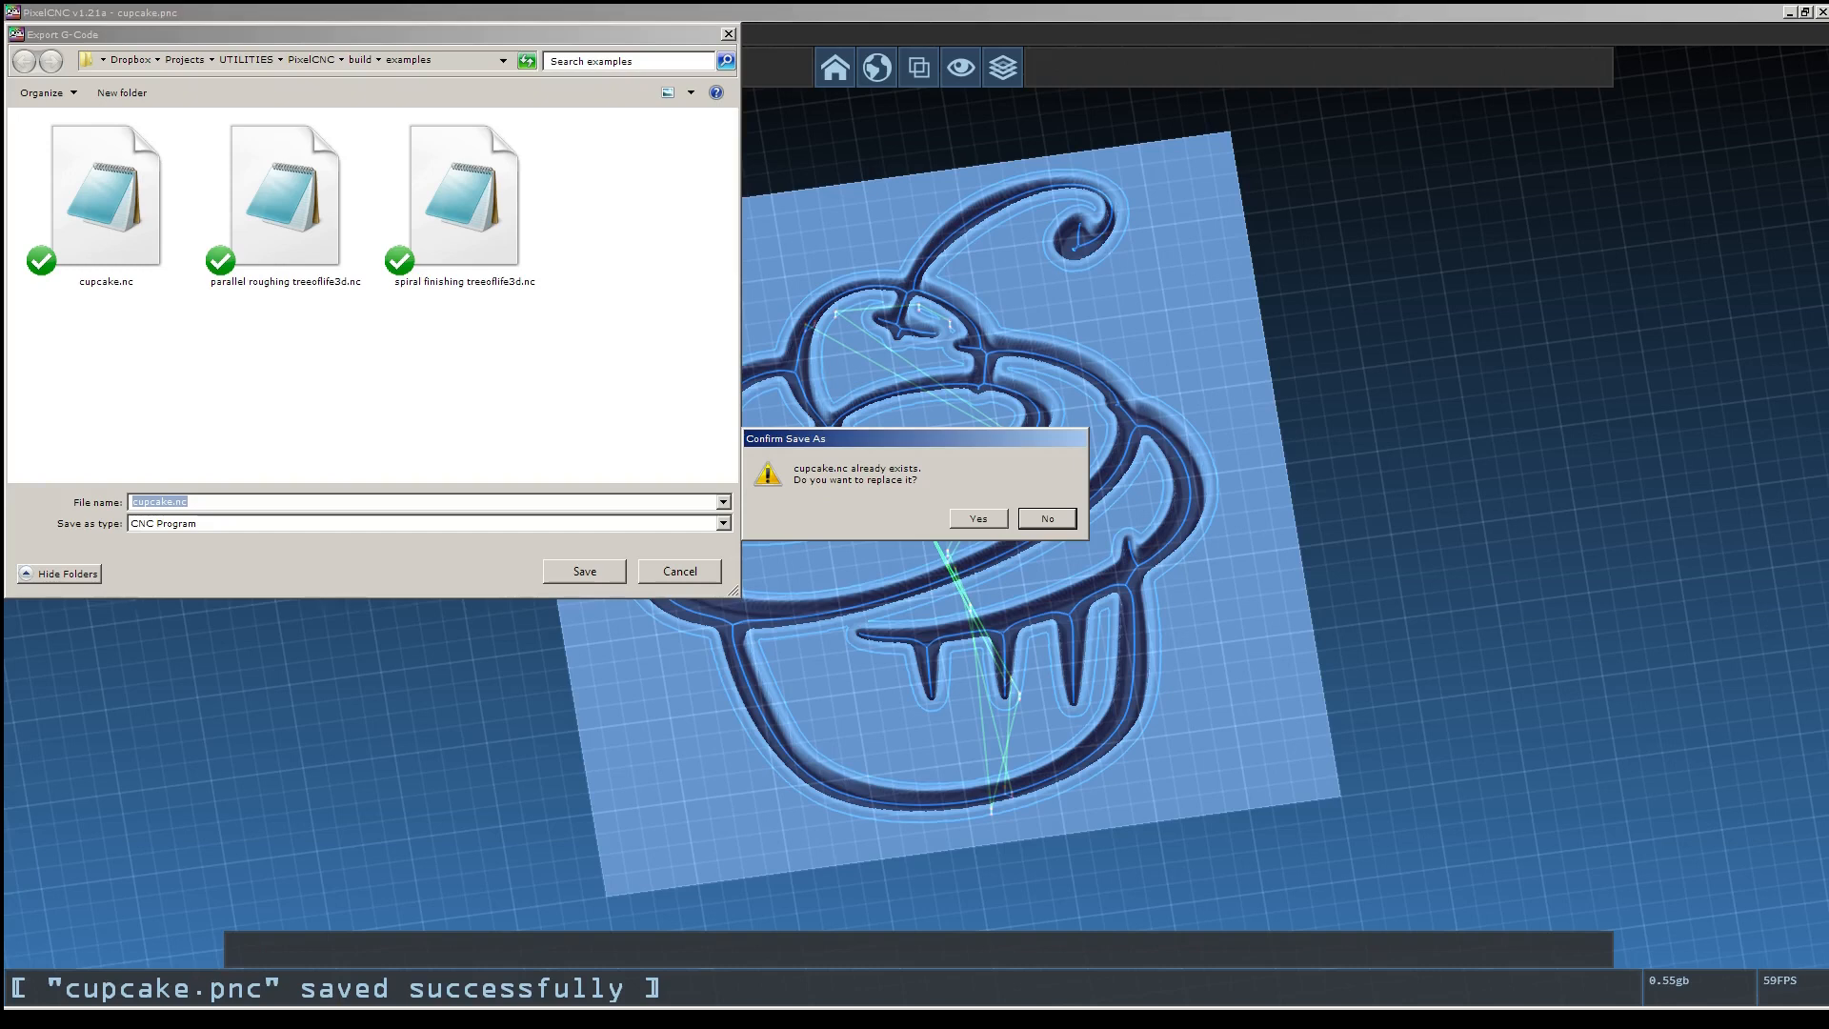
{"action": "left_click", "coordinate": [979, 518]}
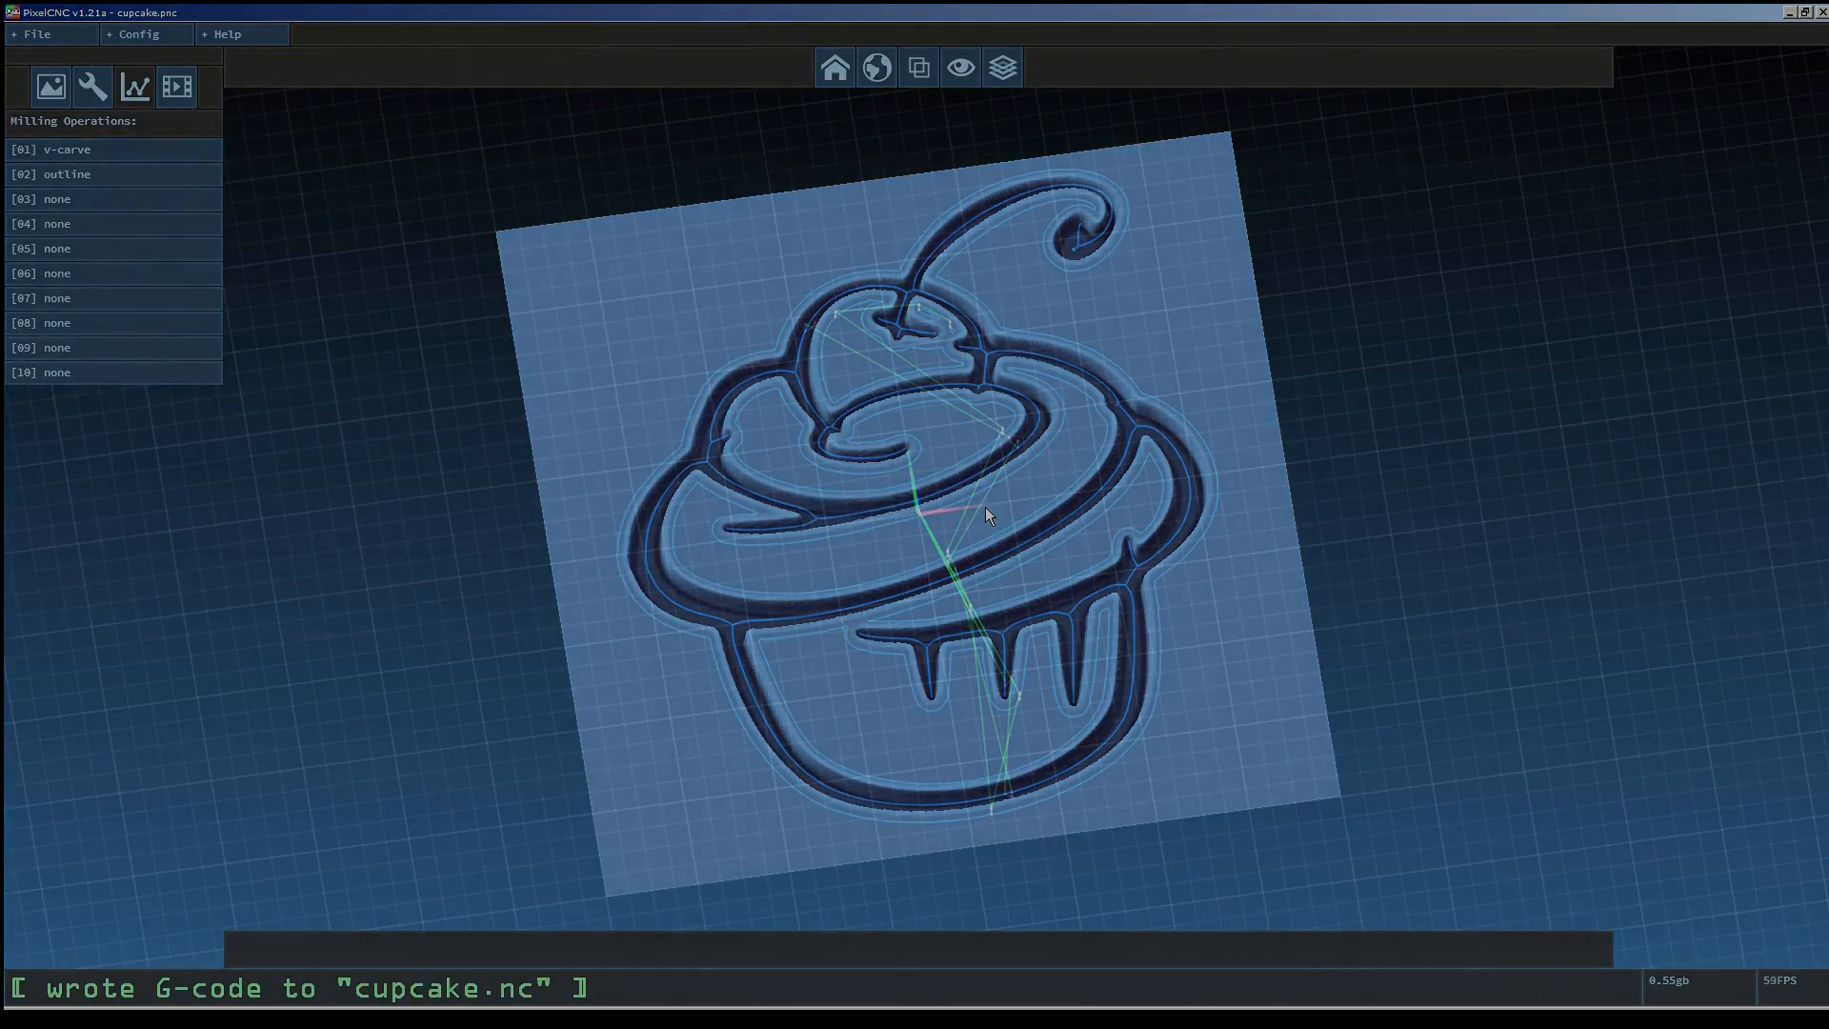